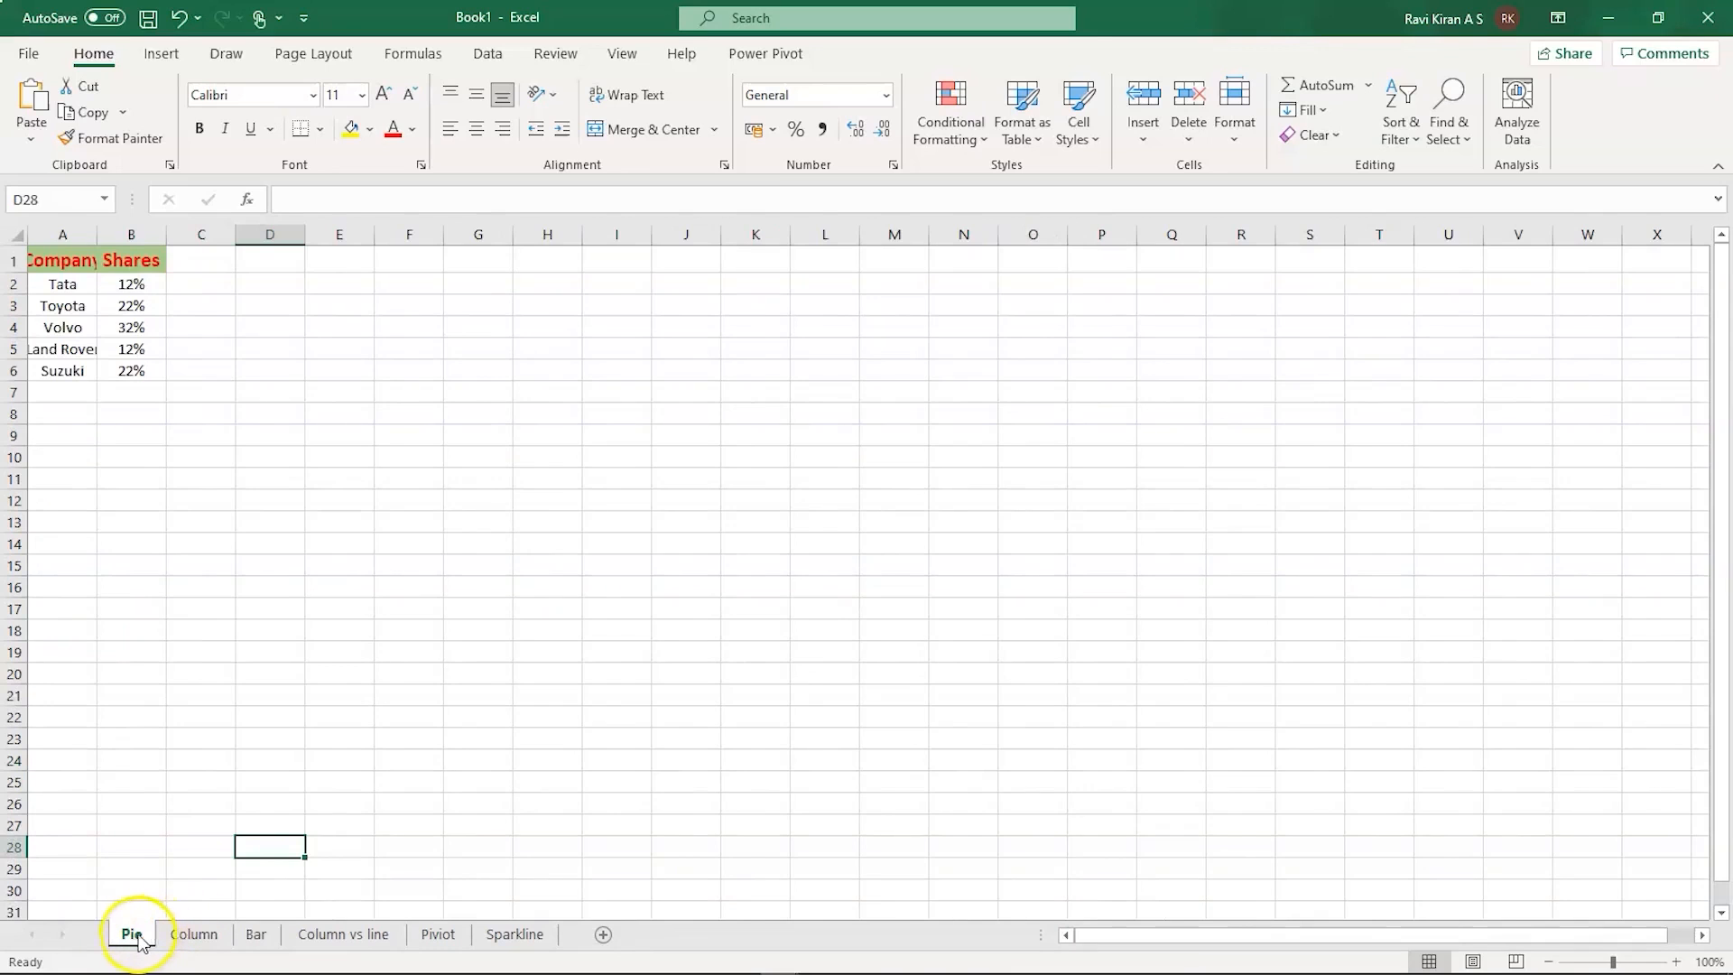
# - Look through the data on the Column, Bar, Column vs line, Piviot and Sparkline sheets
pyautogui.click(177, 939)
pyautogui.click(253, 936)
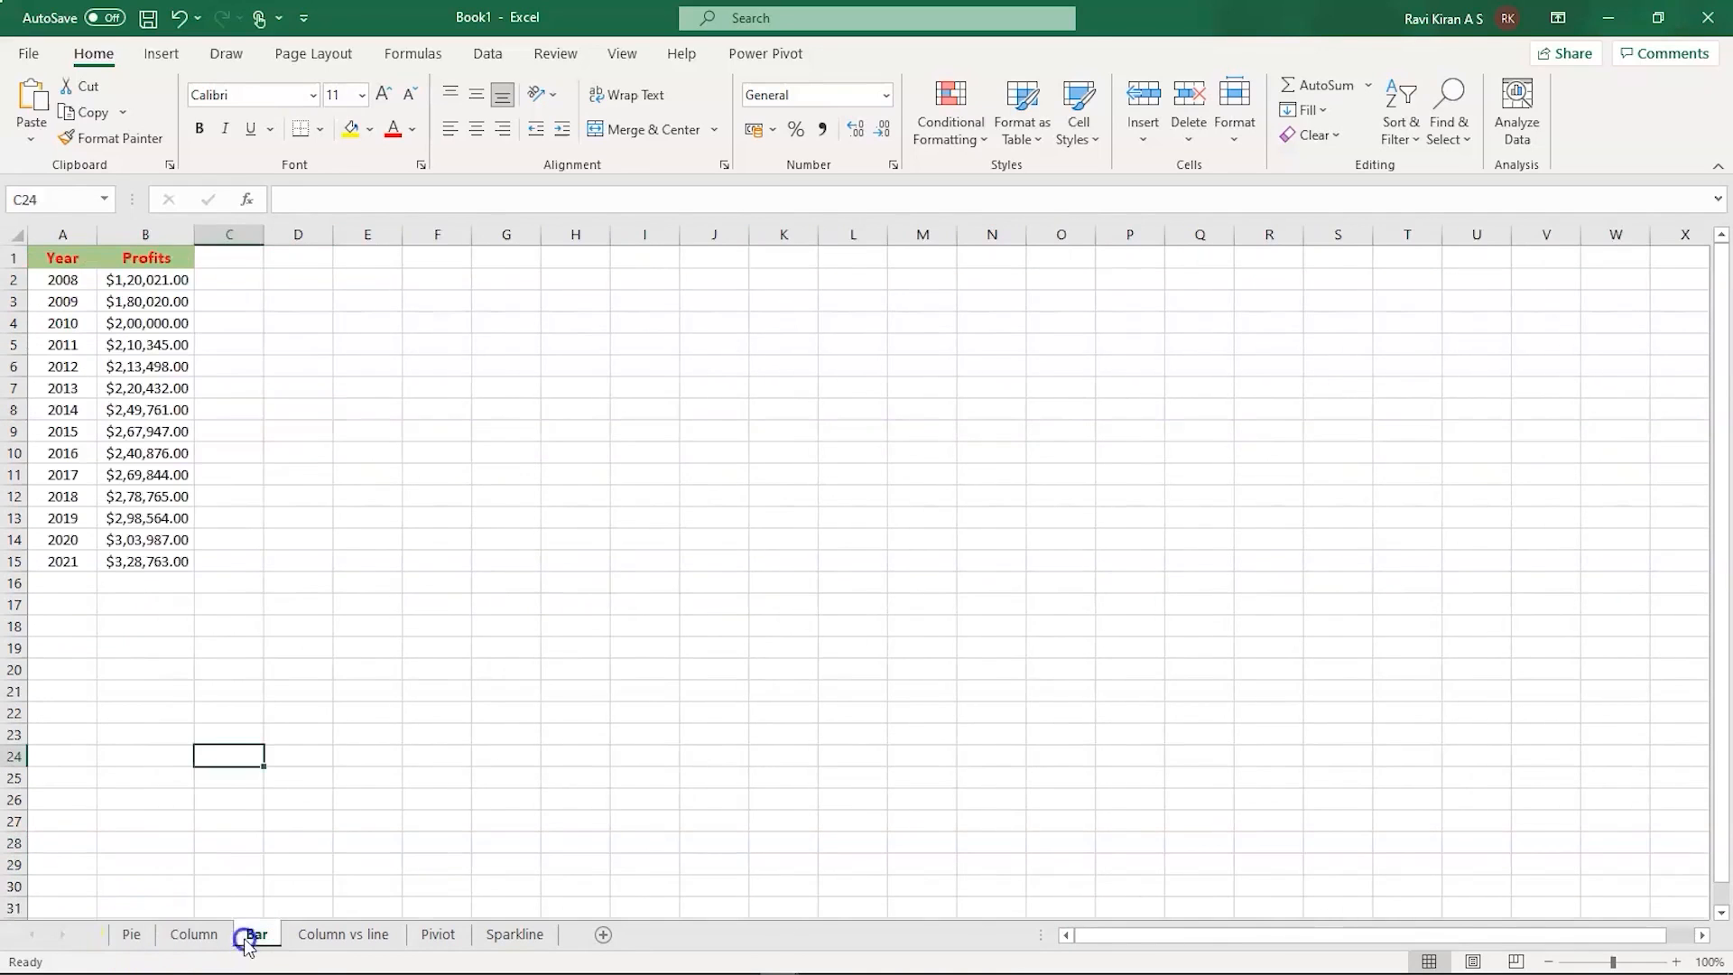
pyautogui.click(335, 939)
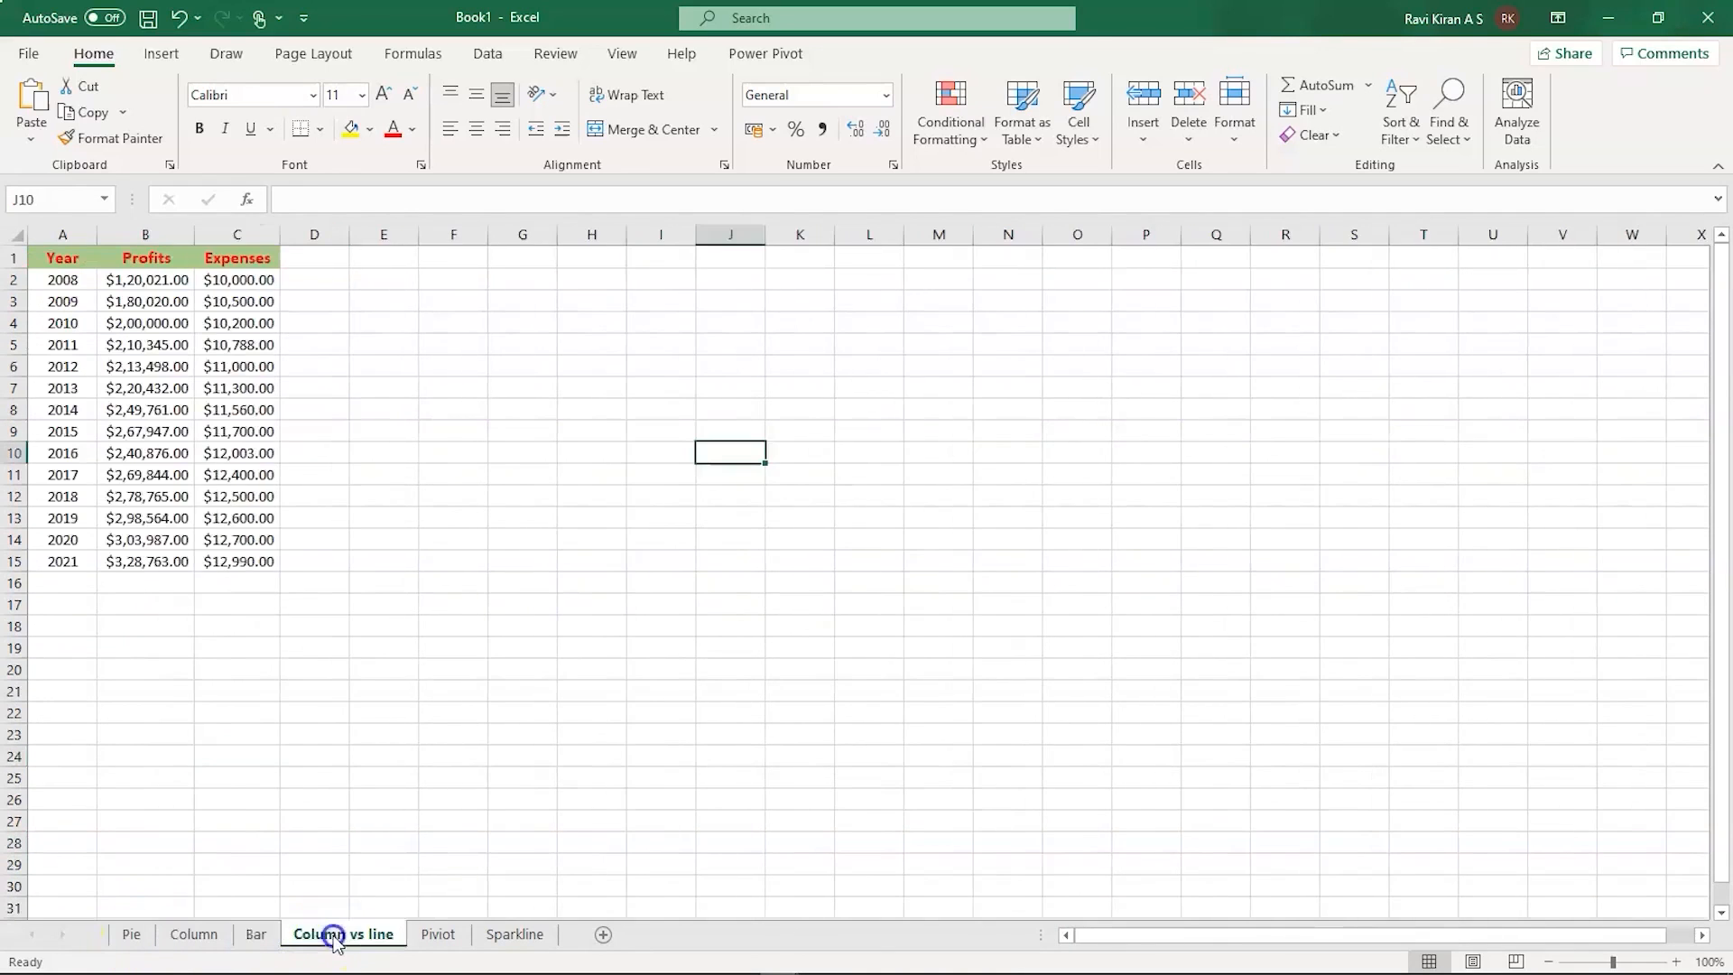
pyautogui.click(440, 937)
pyautogui.click(511, 937)
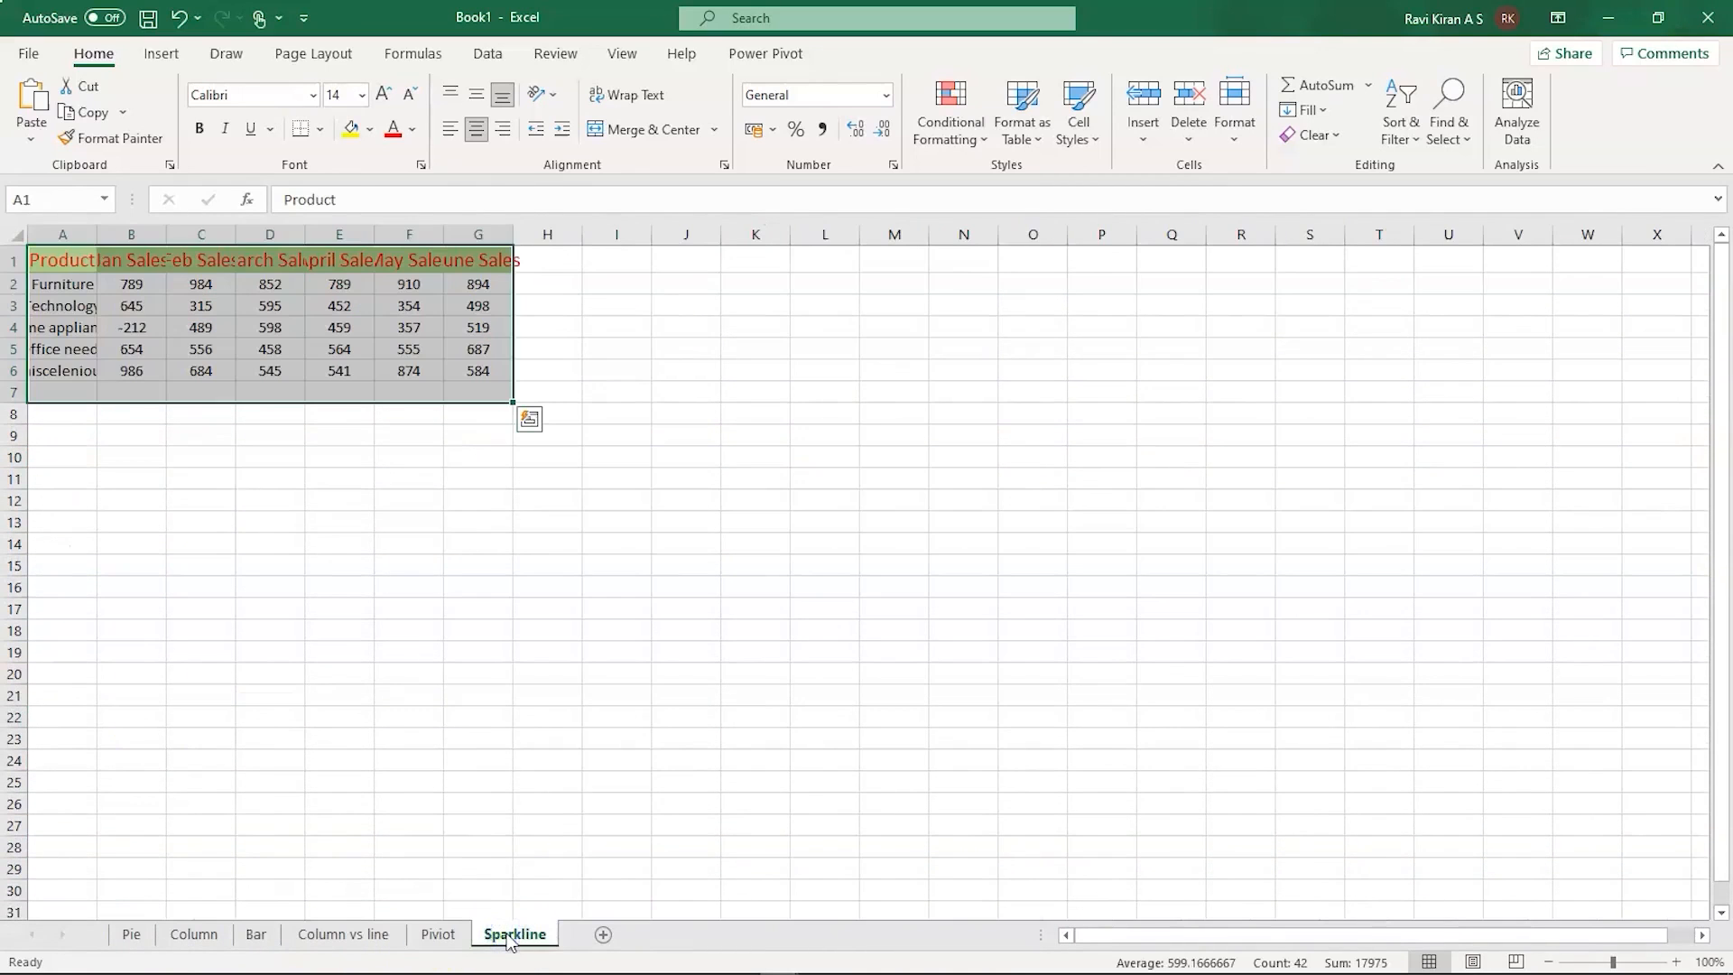
pyautogui.click(599, 825)
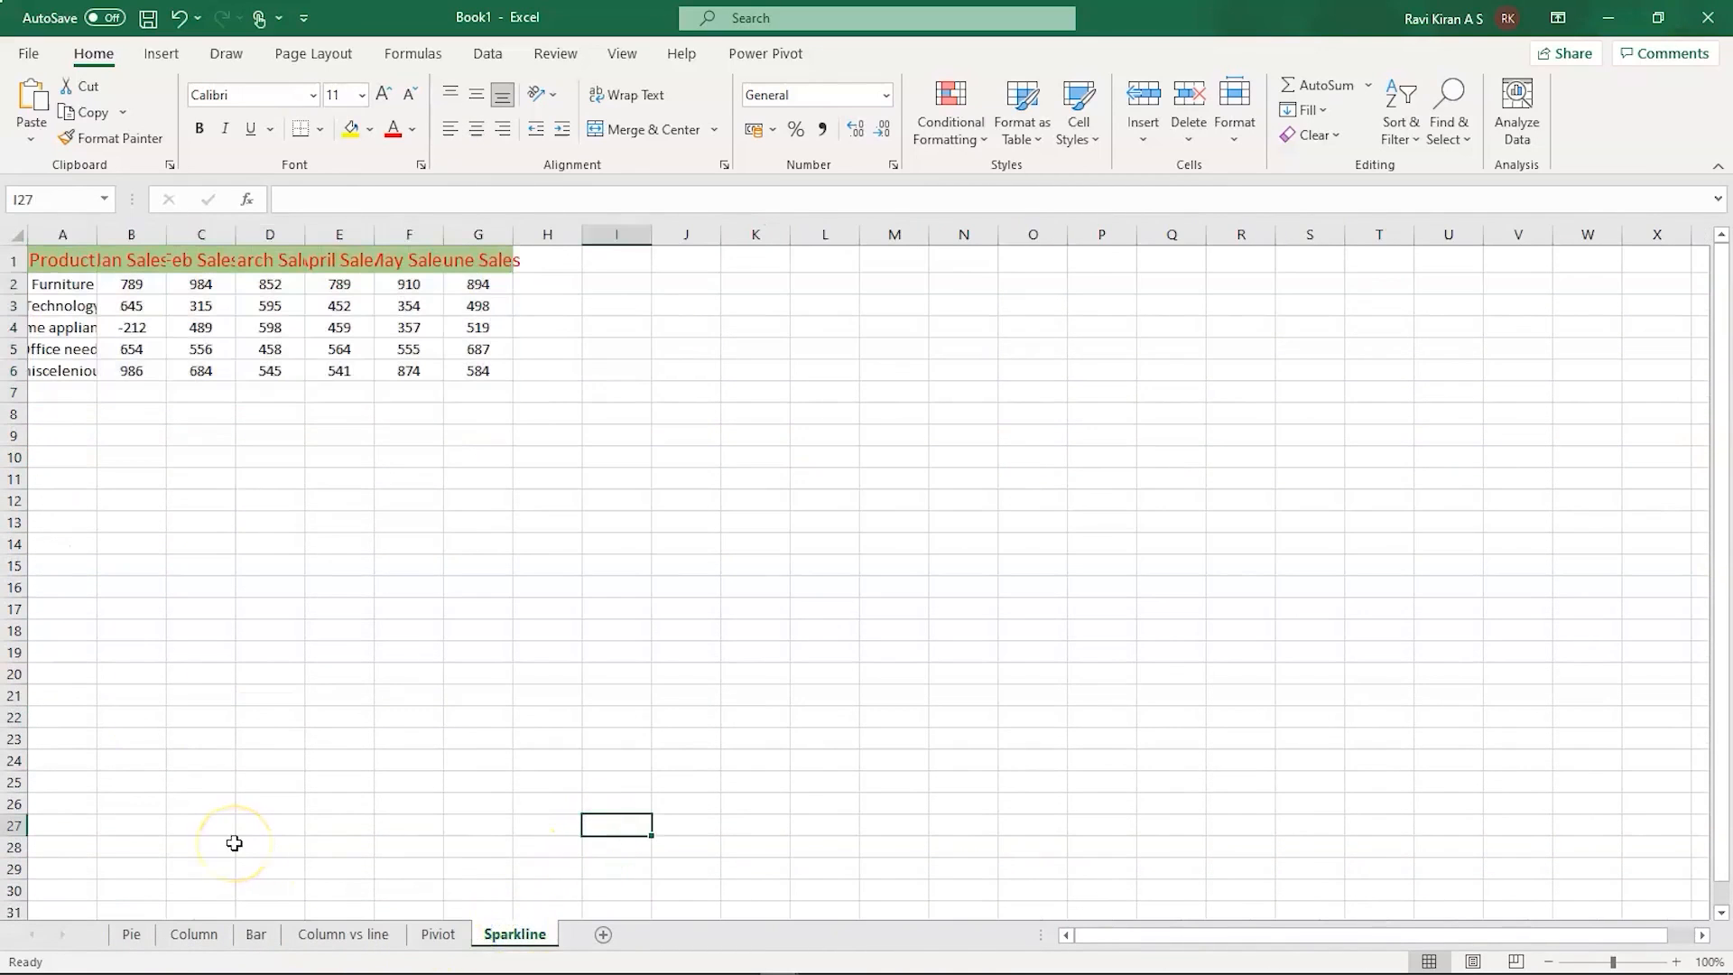
# - On the Pie sheet, autofit the Company and Shares columns to their contents
pyautogui.click(130, 935)
pyautogui.doubleClick(96, 235)
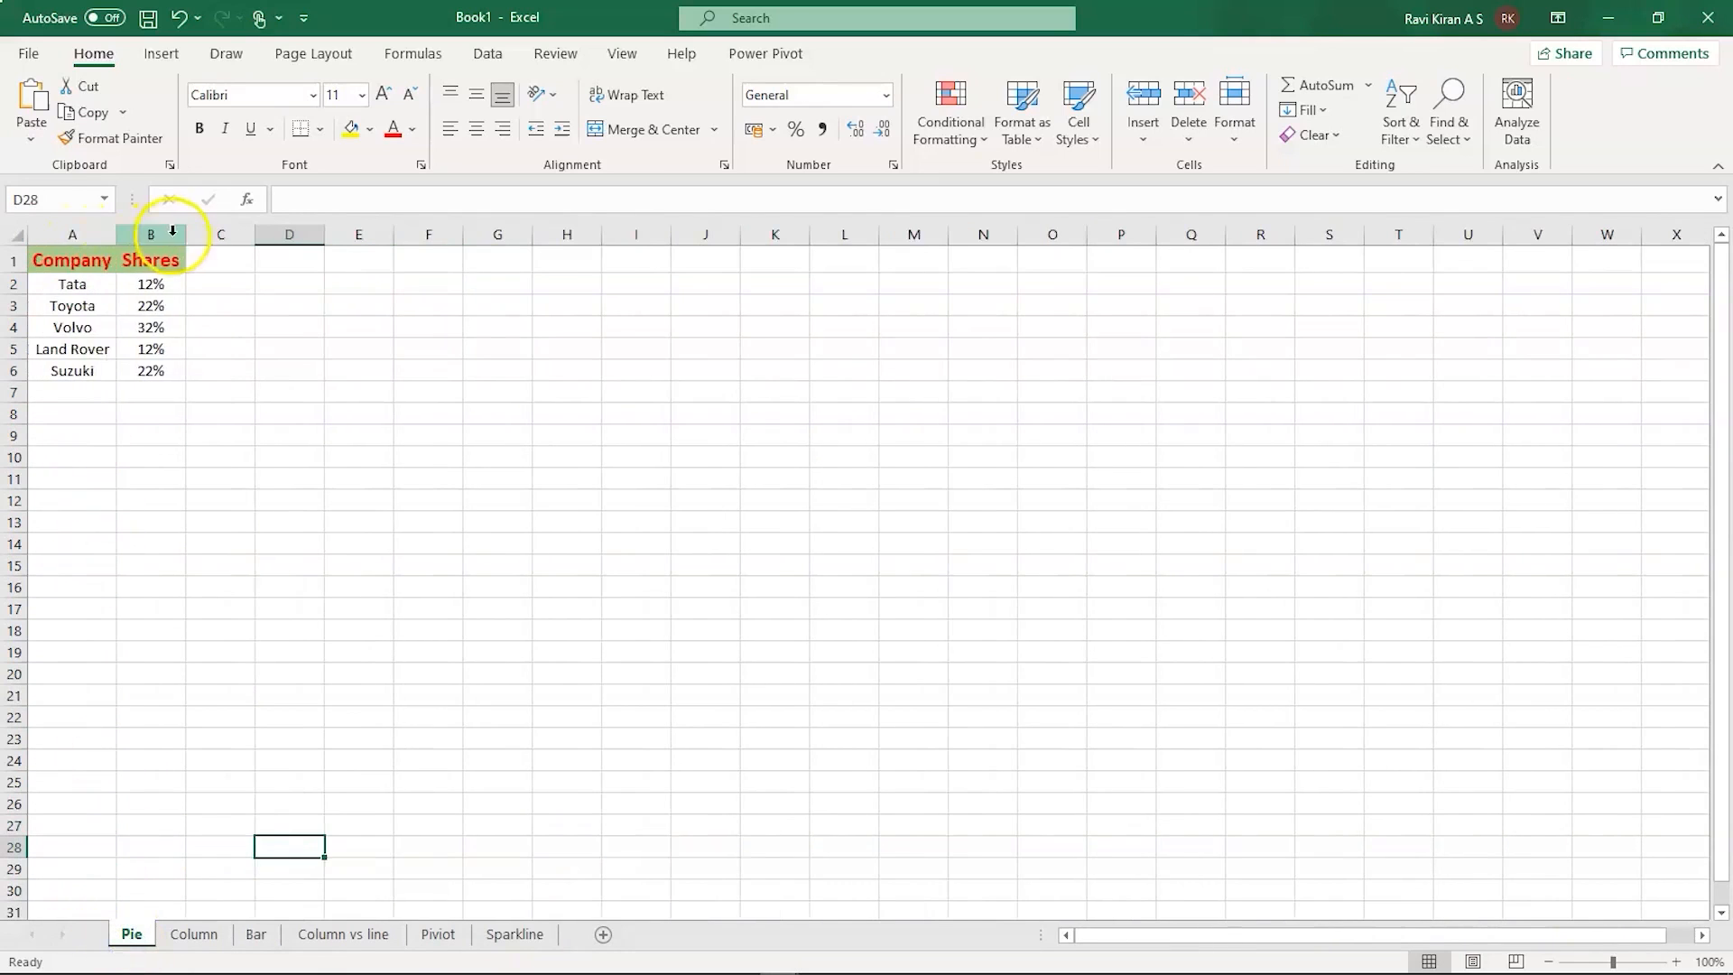
pyautogui.doubleClick(180, 242)
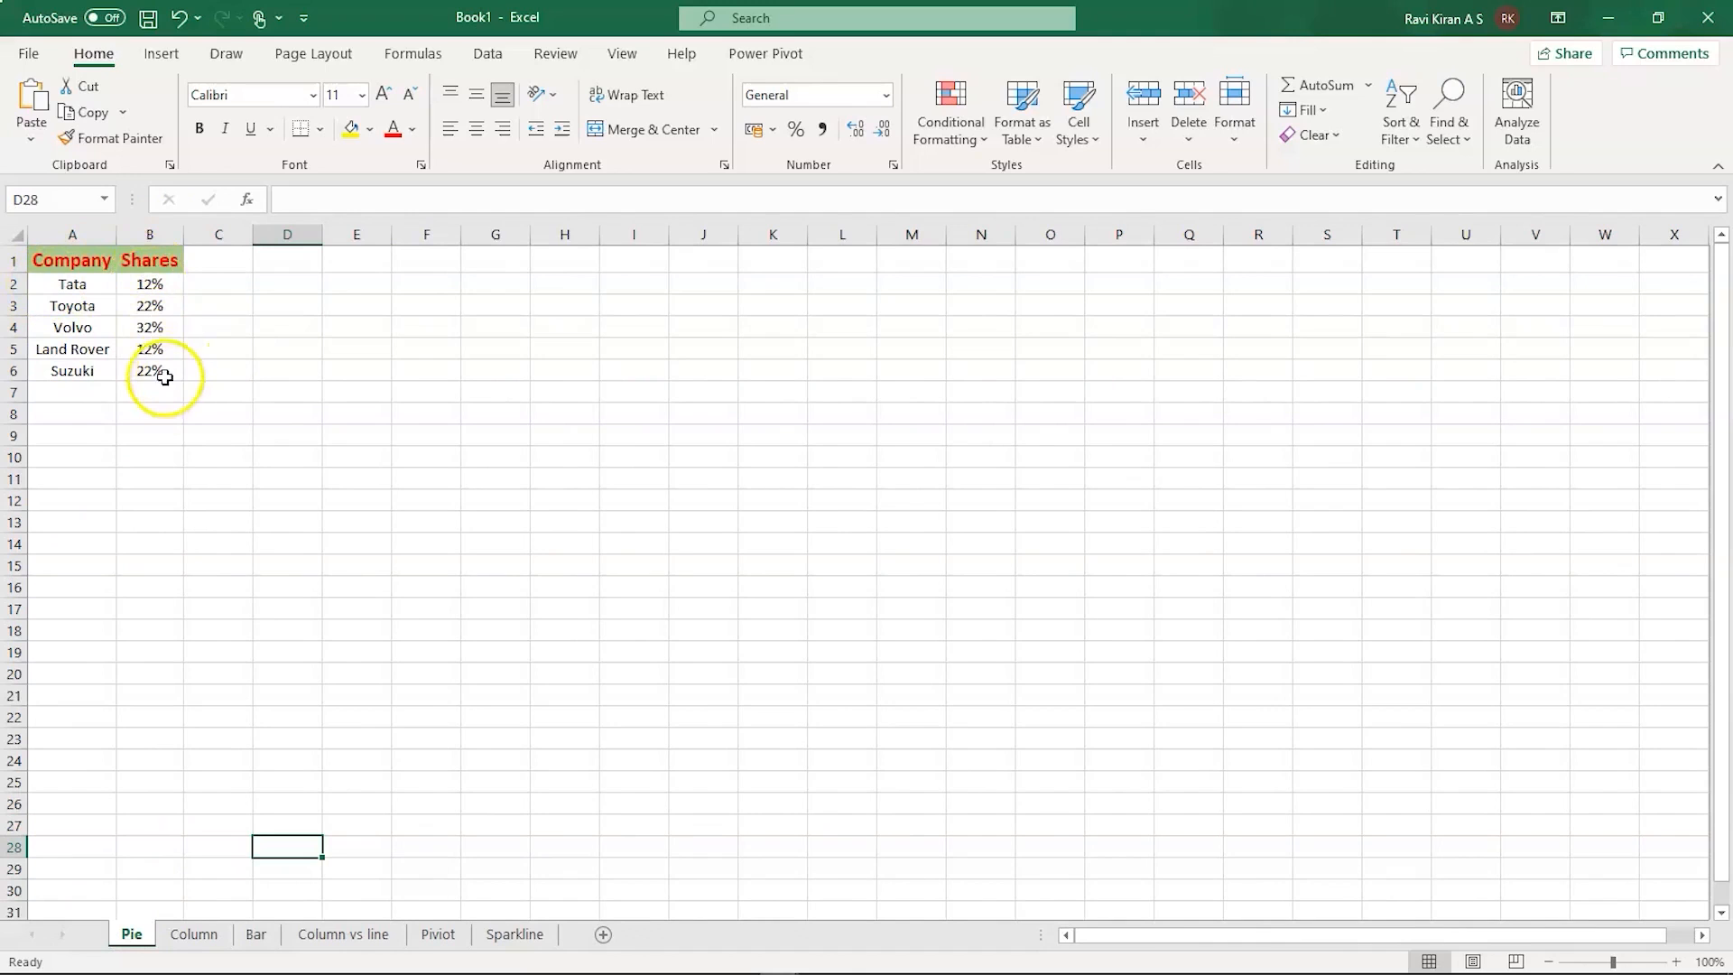
# - Insert a 3-D pie chart from the company shares data in A1:B6
pyautogui.moveTo(163, 372); pyautogui.dragTo(43, 261)
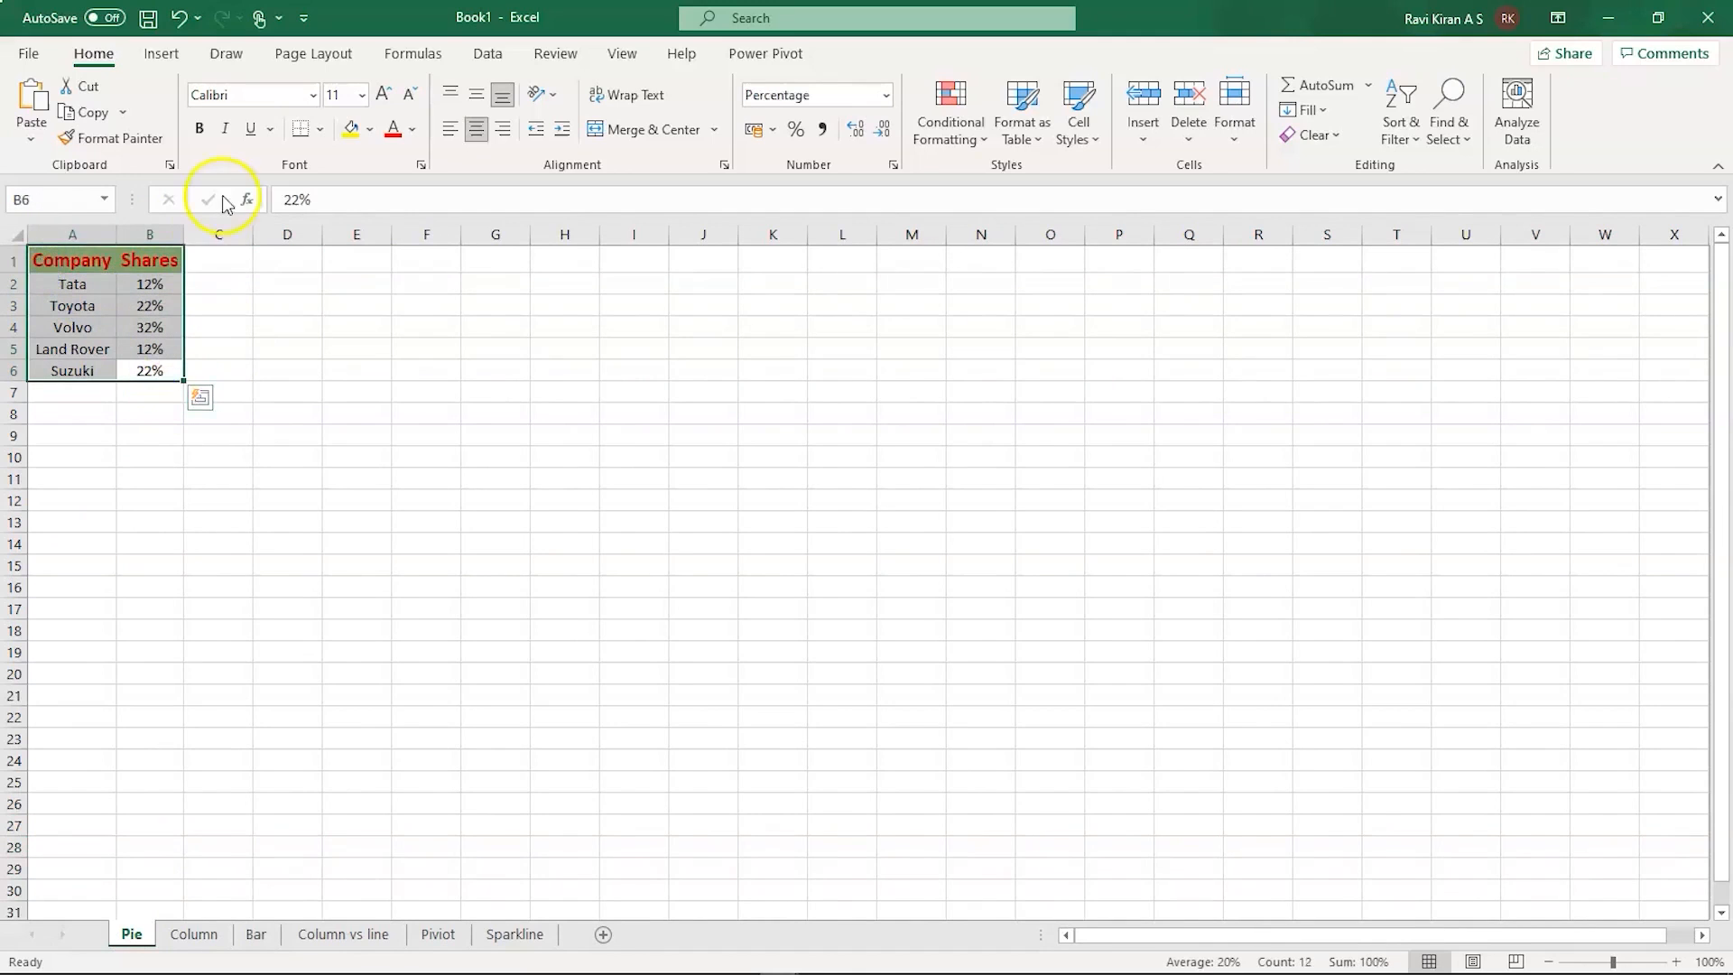
pyautogui.click(162, 64)
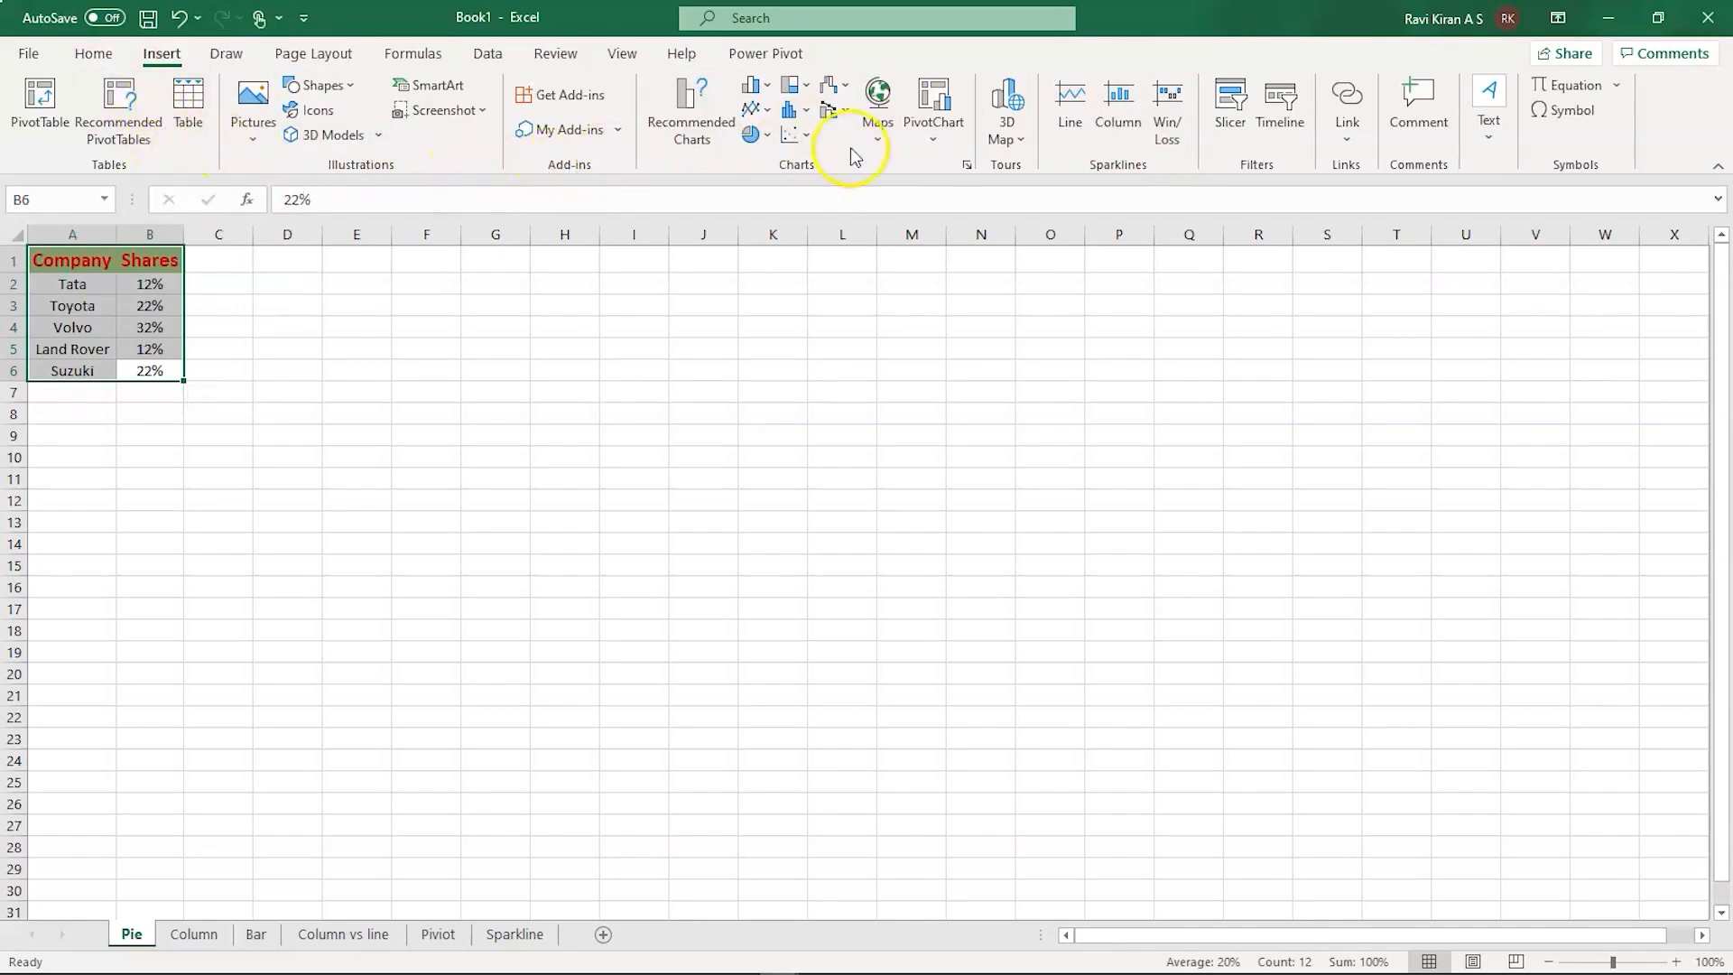
pyautogui.click(767, 138)
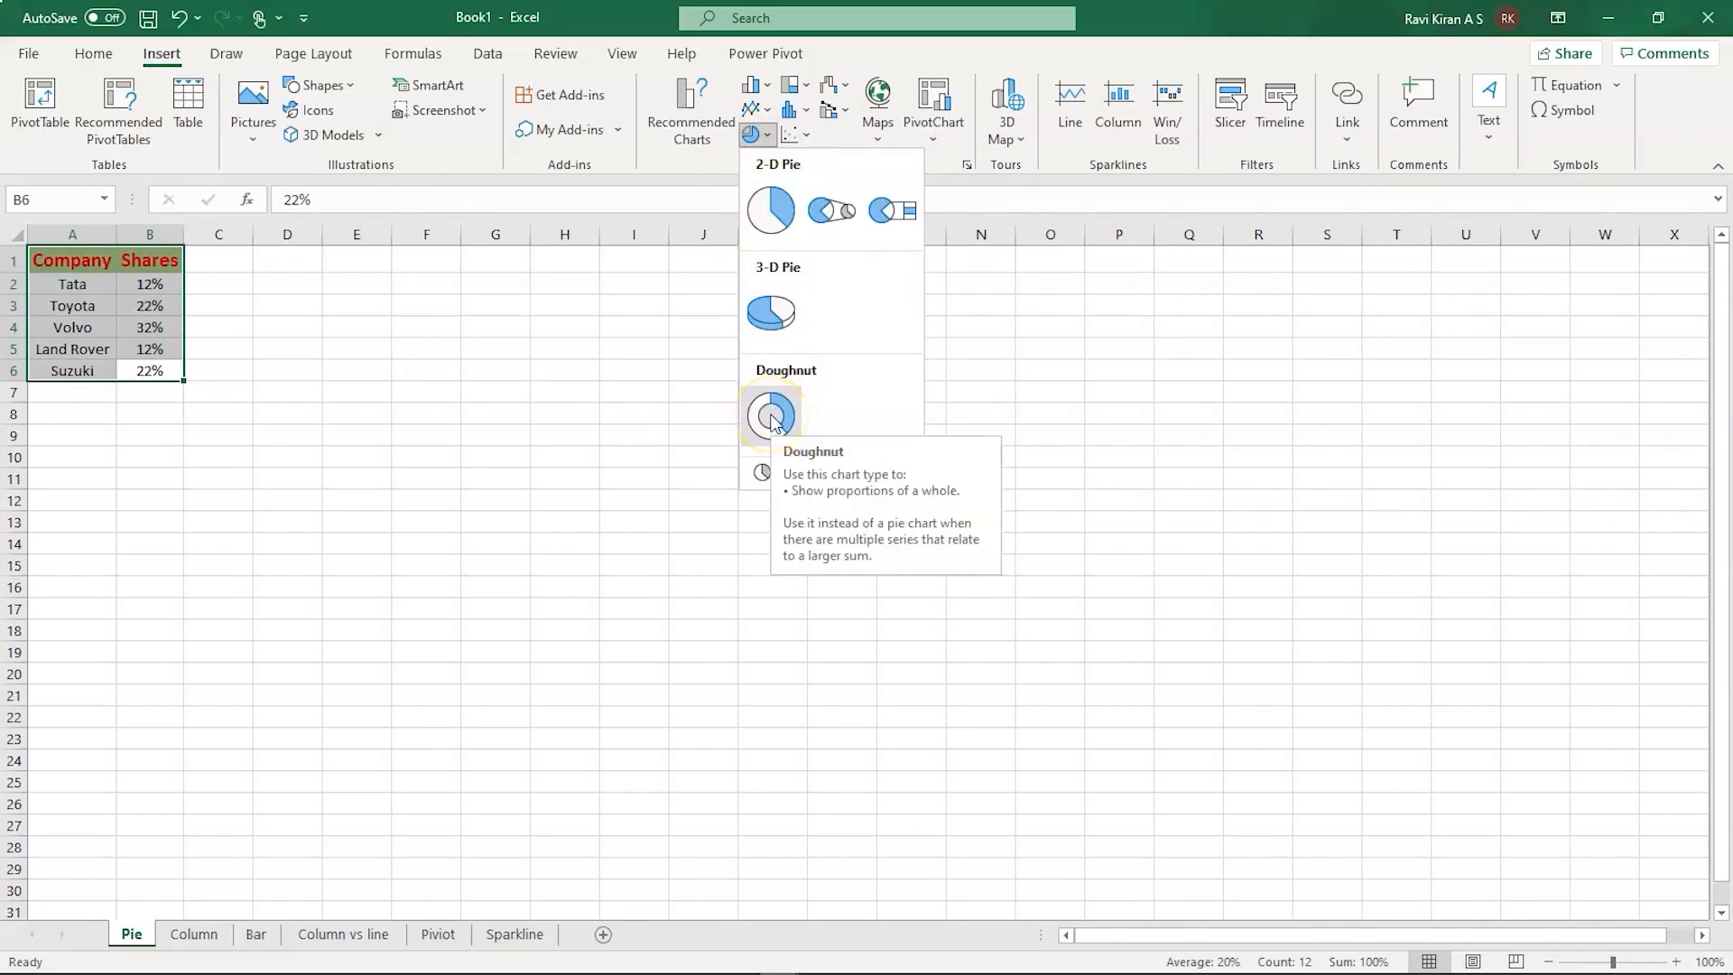
pyautogui.click(773, 322)
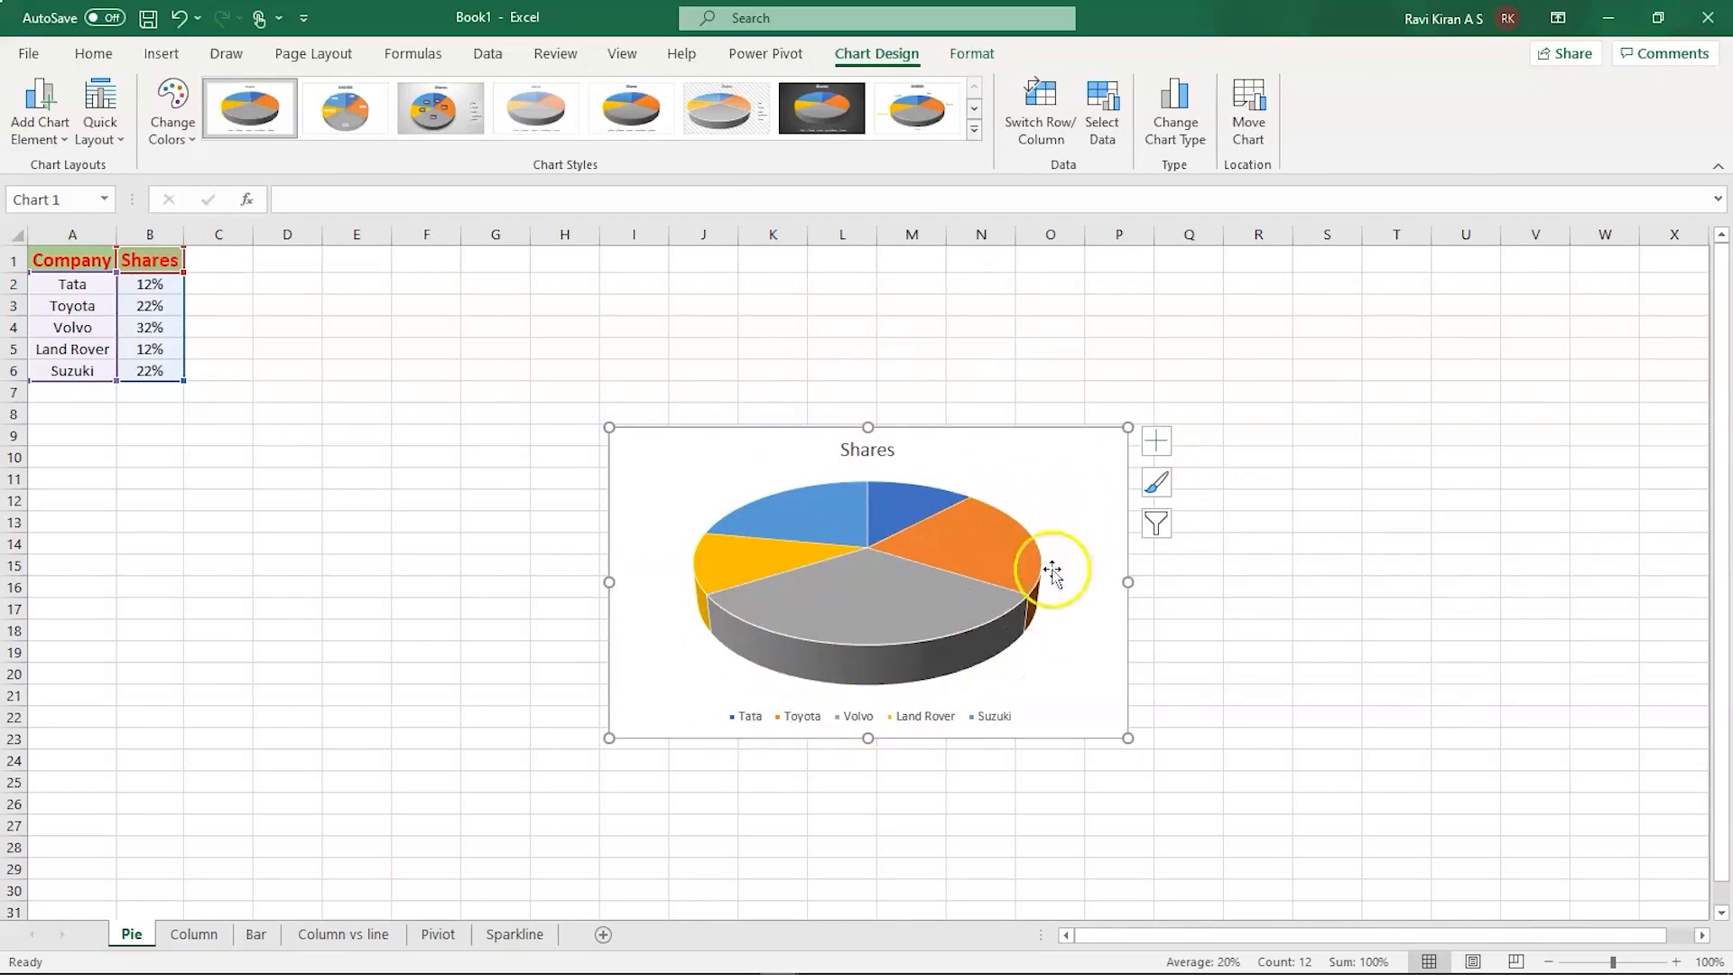
# - Add data labels to the Shares pie chart
pyautogui.moveTo(975, 545)
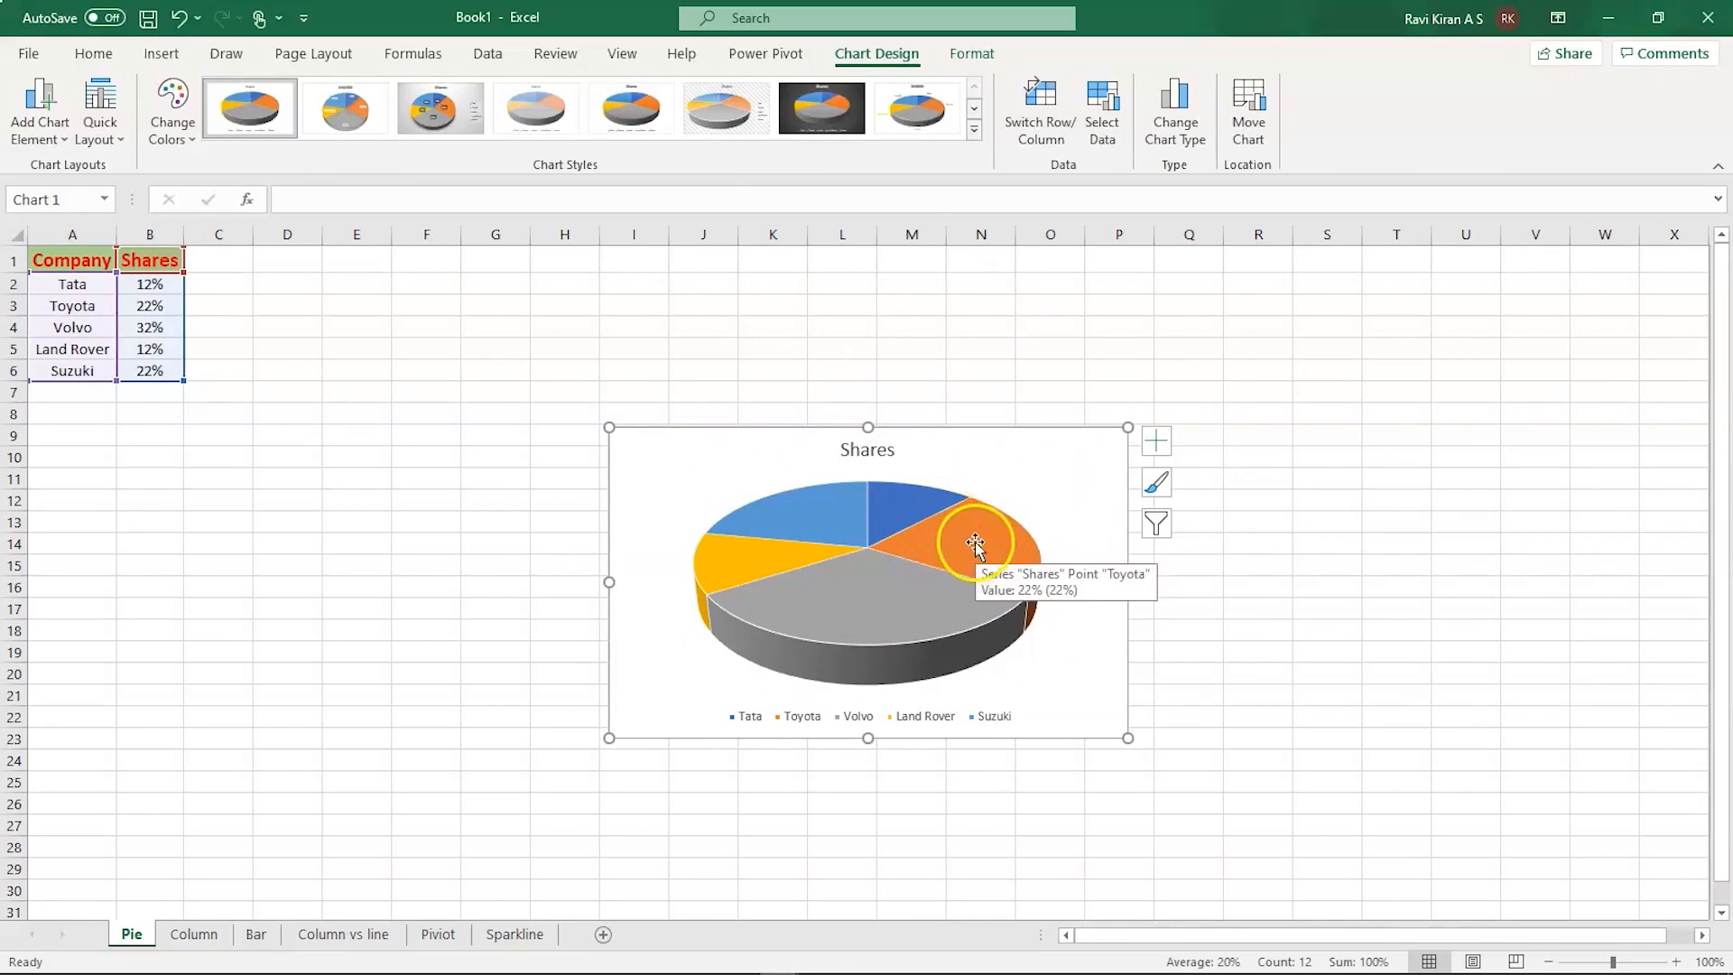
pyautogui.click(1157, 441)
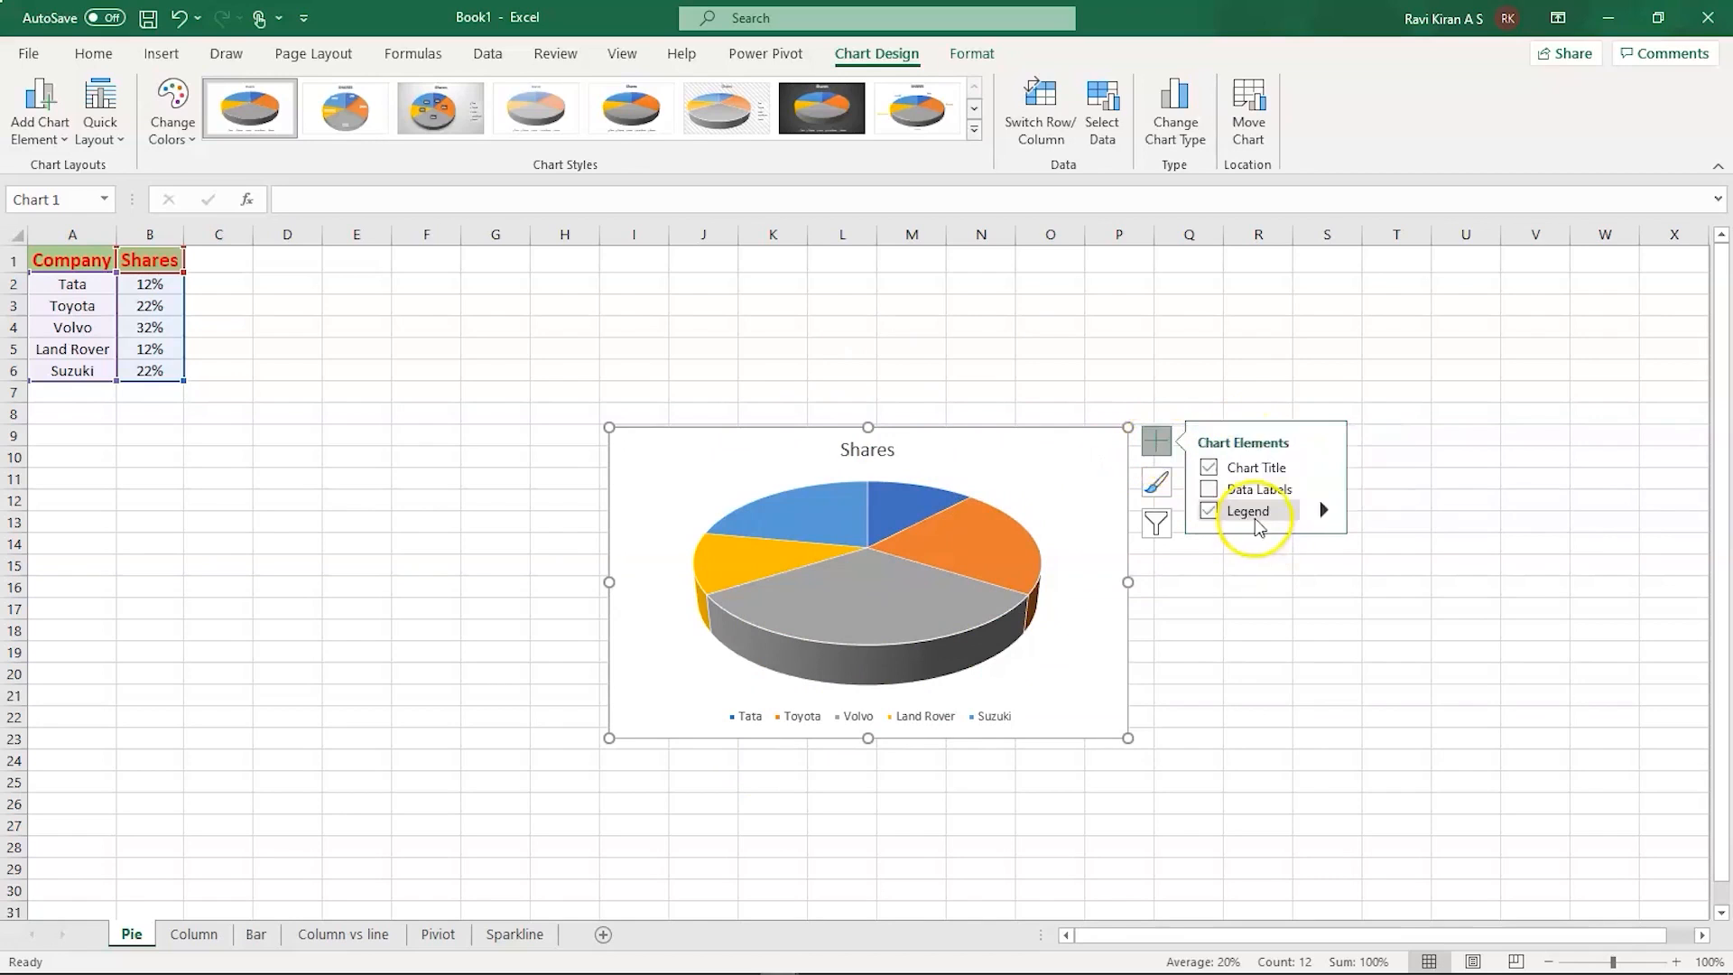
pyautogui.click(1208, 492)
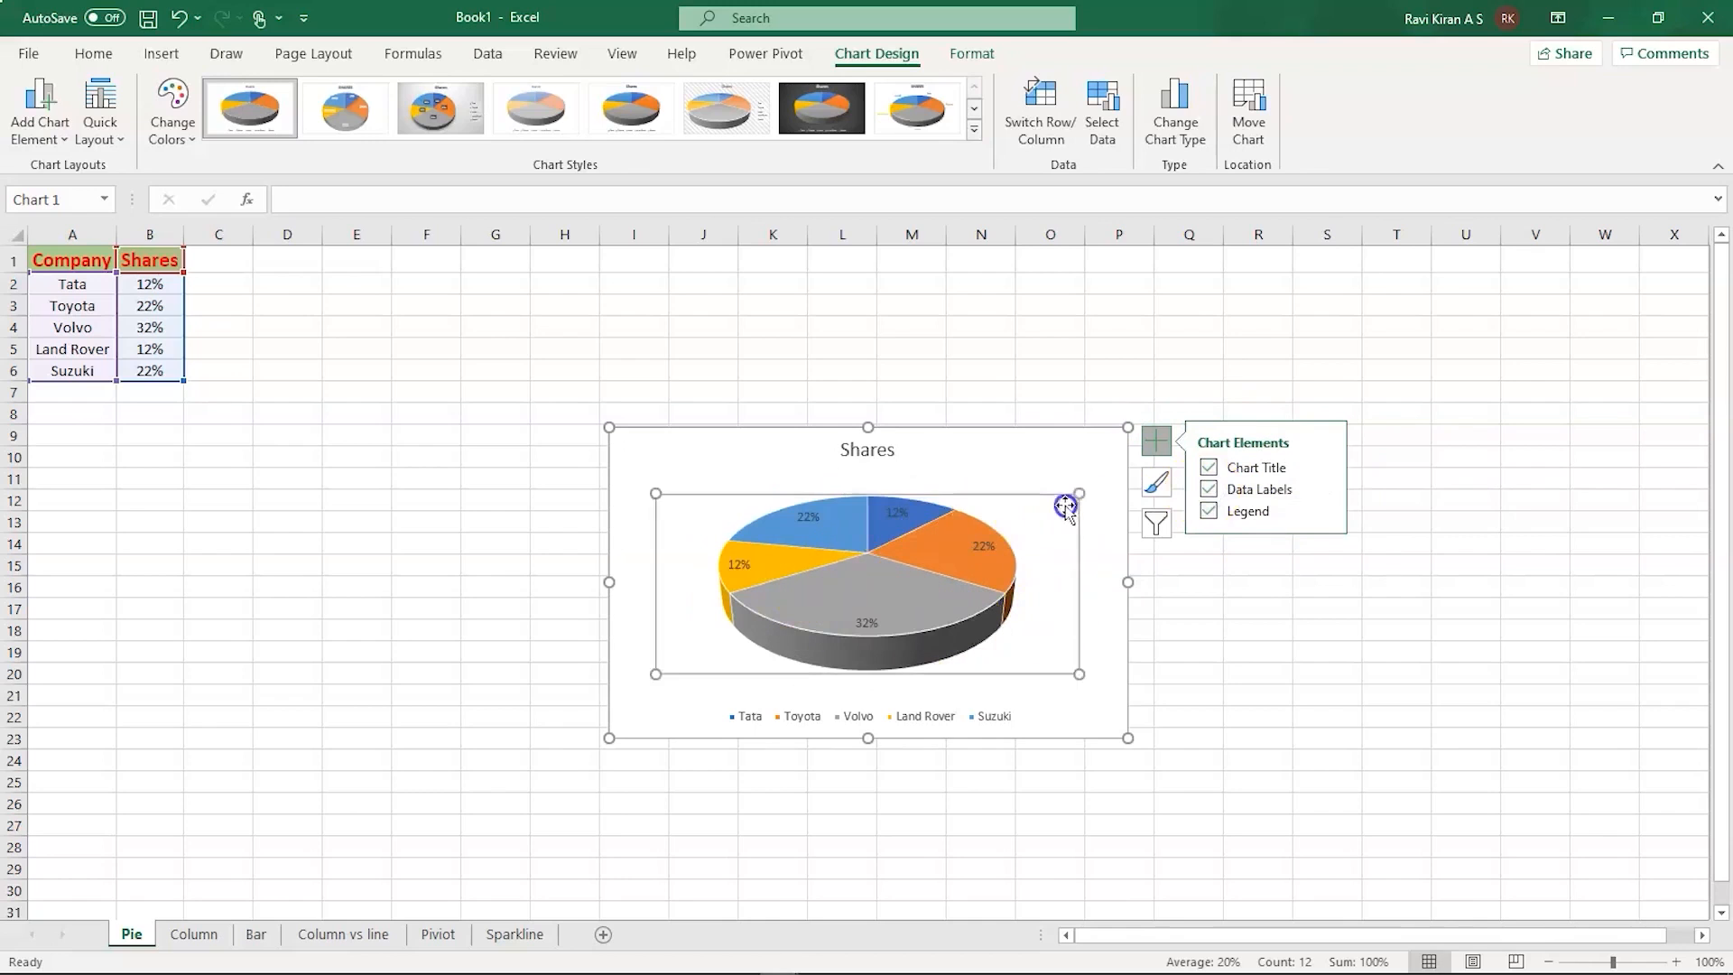
# - Rotate the pie so the Tata slice faces the front by setting the angle of first slice to 156°
pyautogui.click(939, 579)
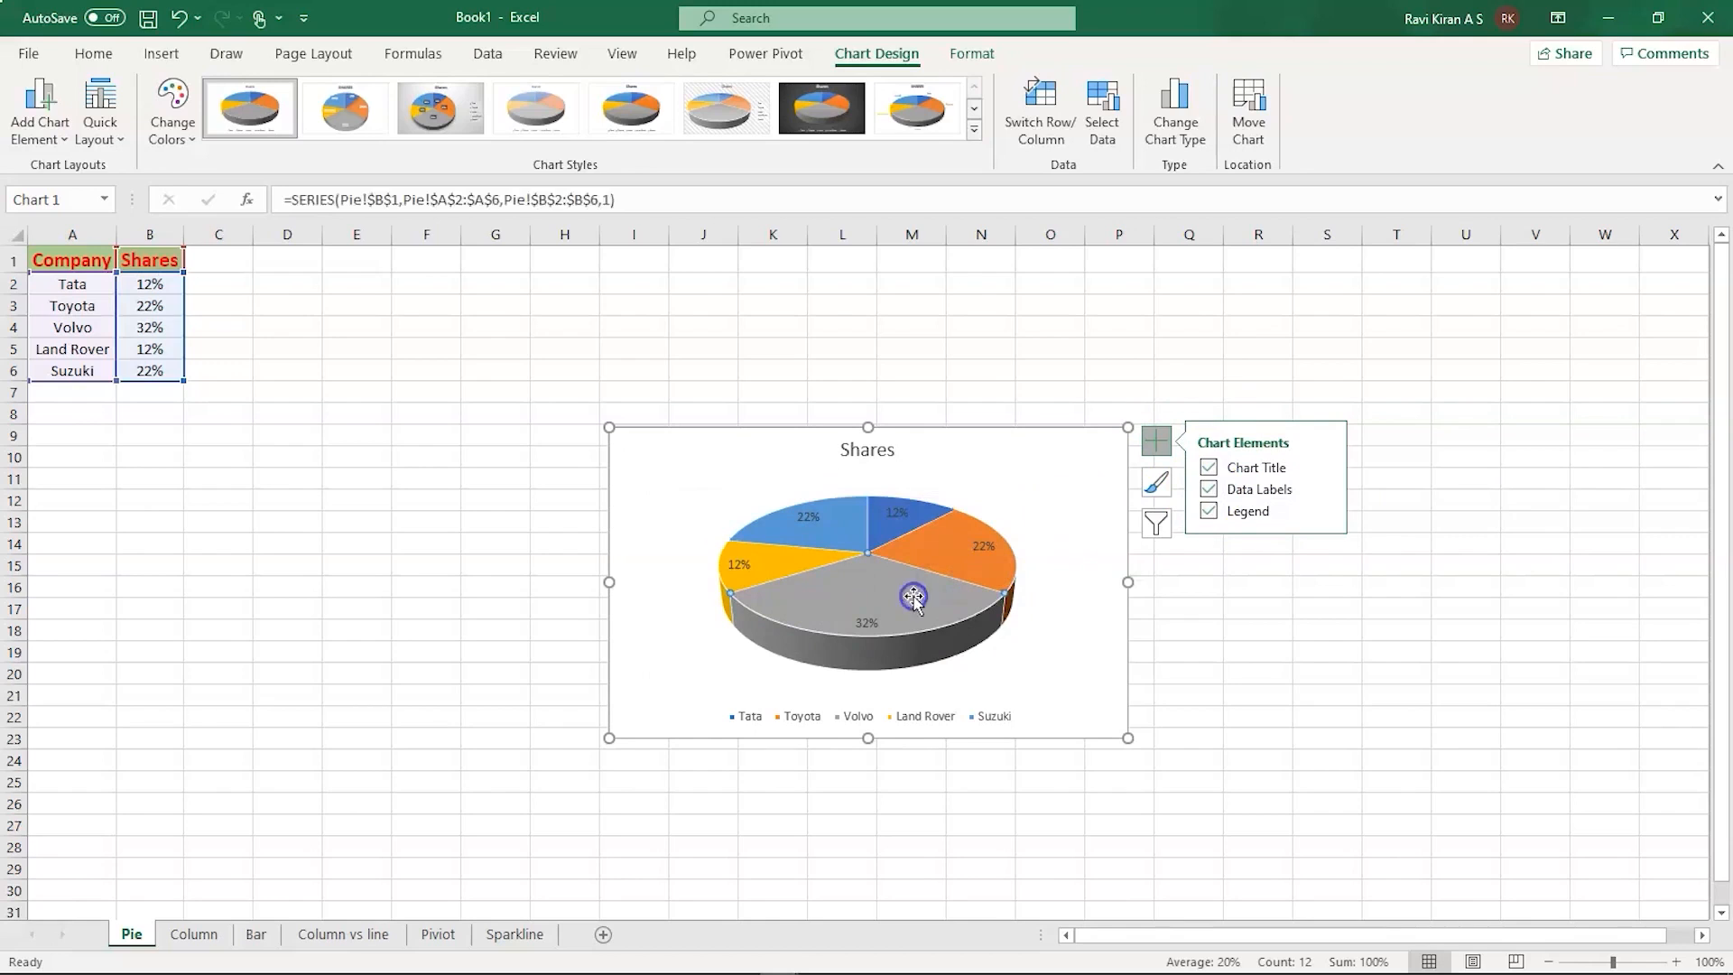
pyautogui.doubleClick(897, 602)
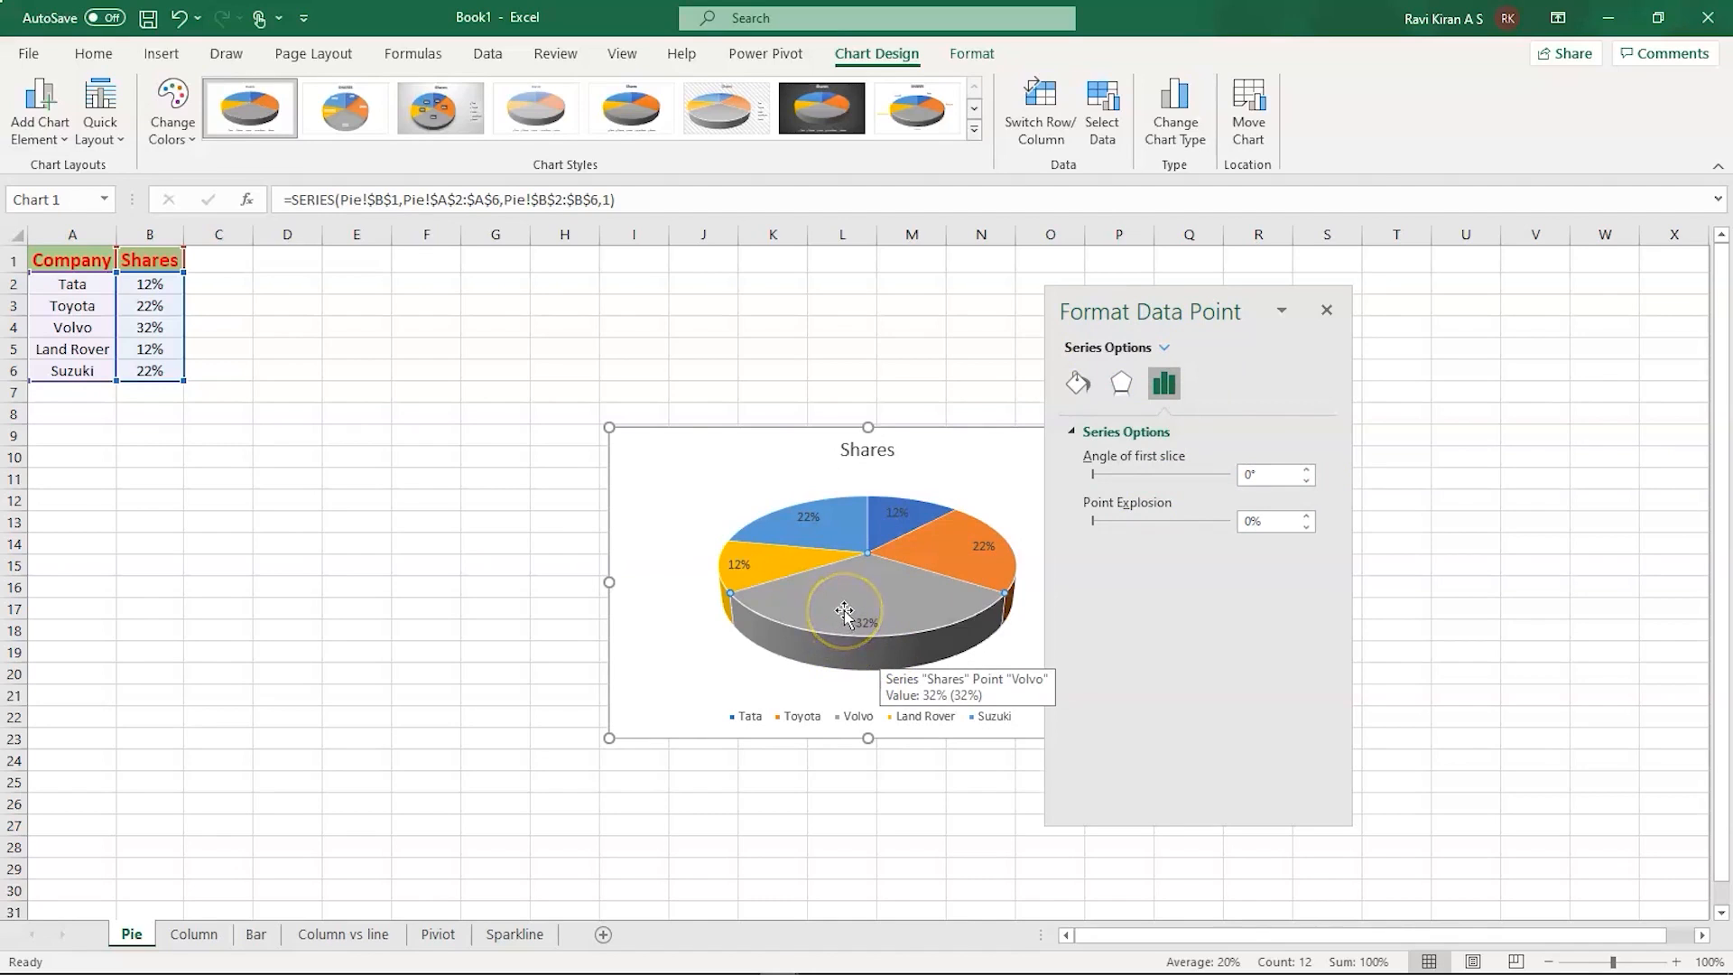
pyautogui.click(883, 531)
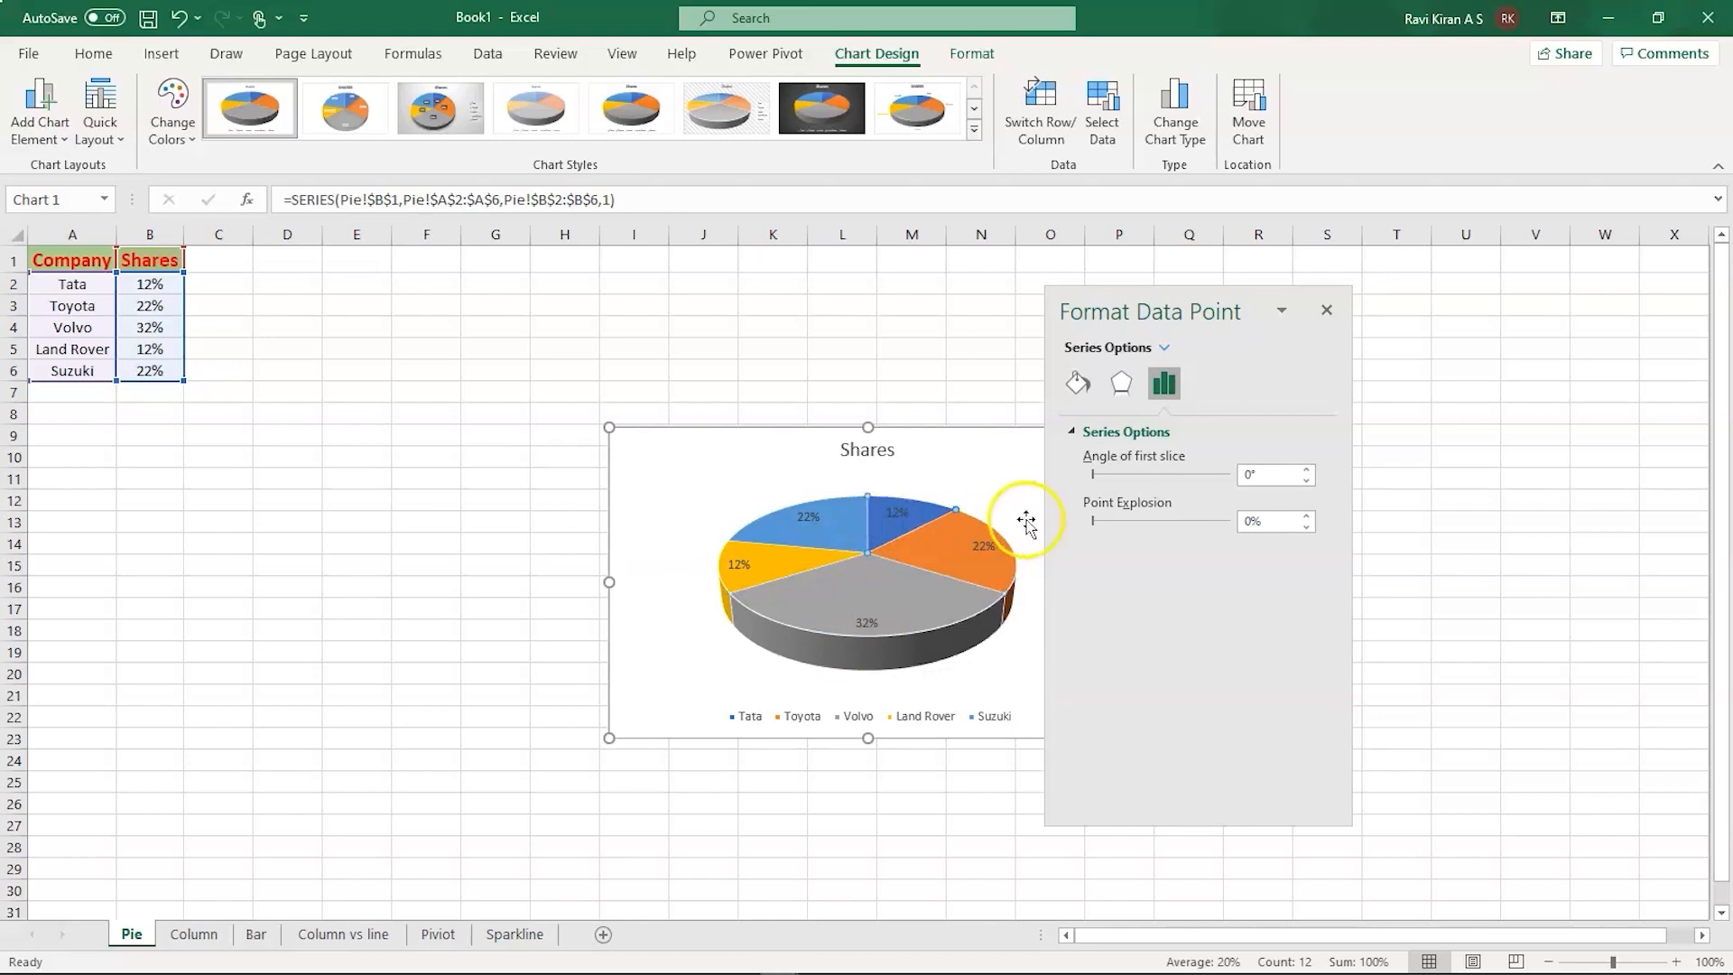
pyautogui.click(1307, 469)
pyautogui.moveTo(1306, 471); pyautogui.dragTo(1307, 471)
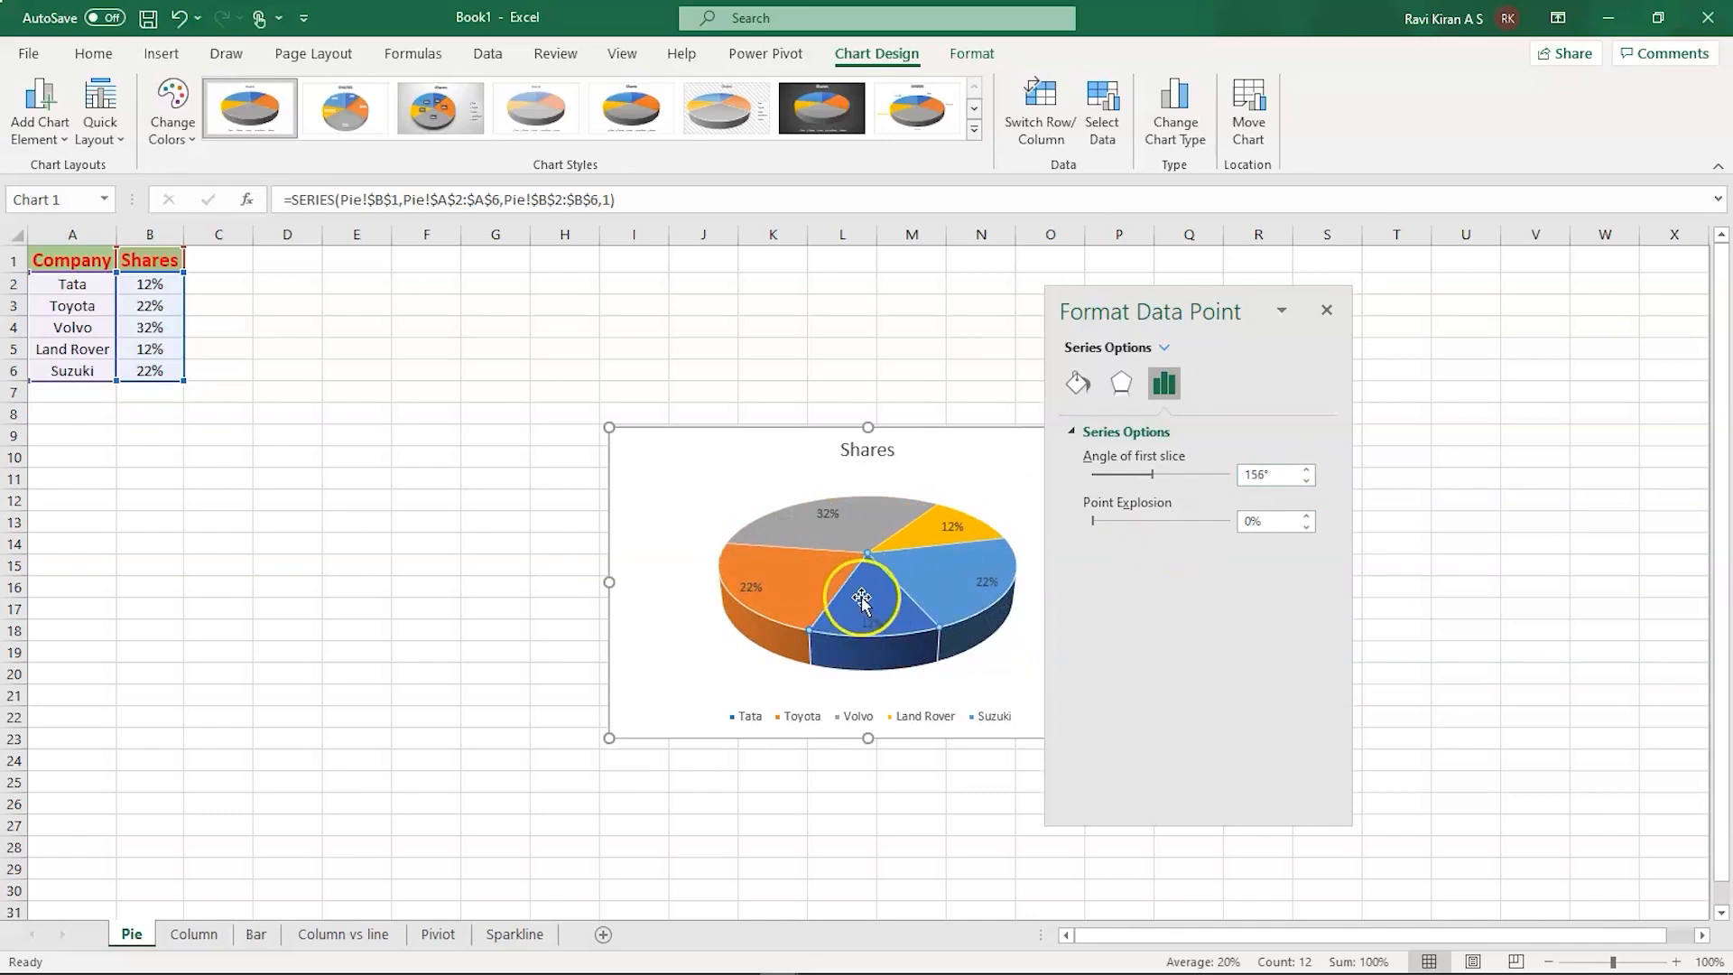
# - Pull the Tata slice out of the pie with a point explosion of 24% and close the formatting options
pyautogui.click(950, 619)
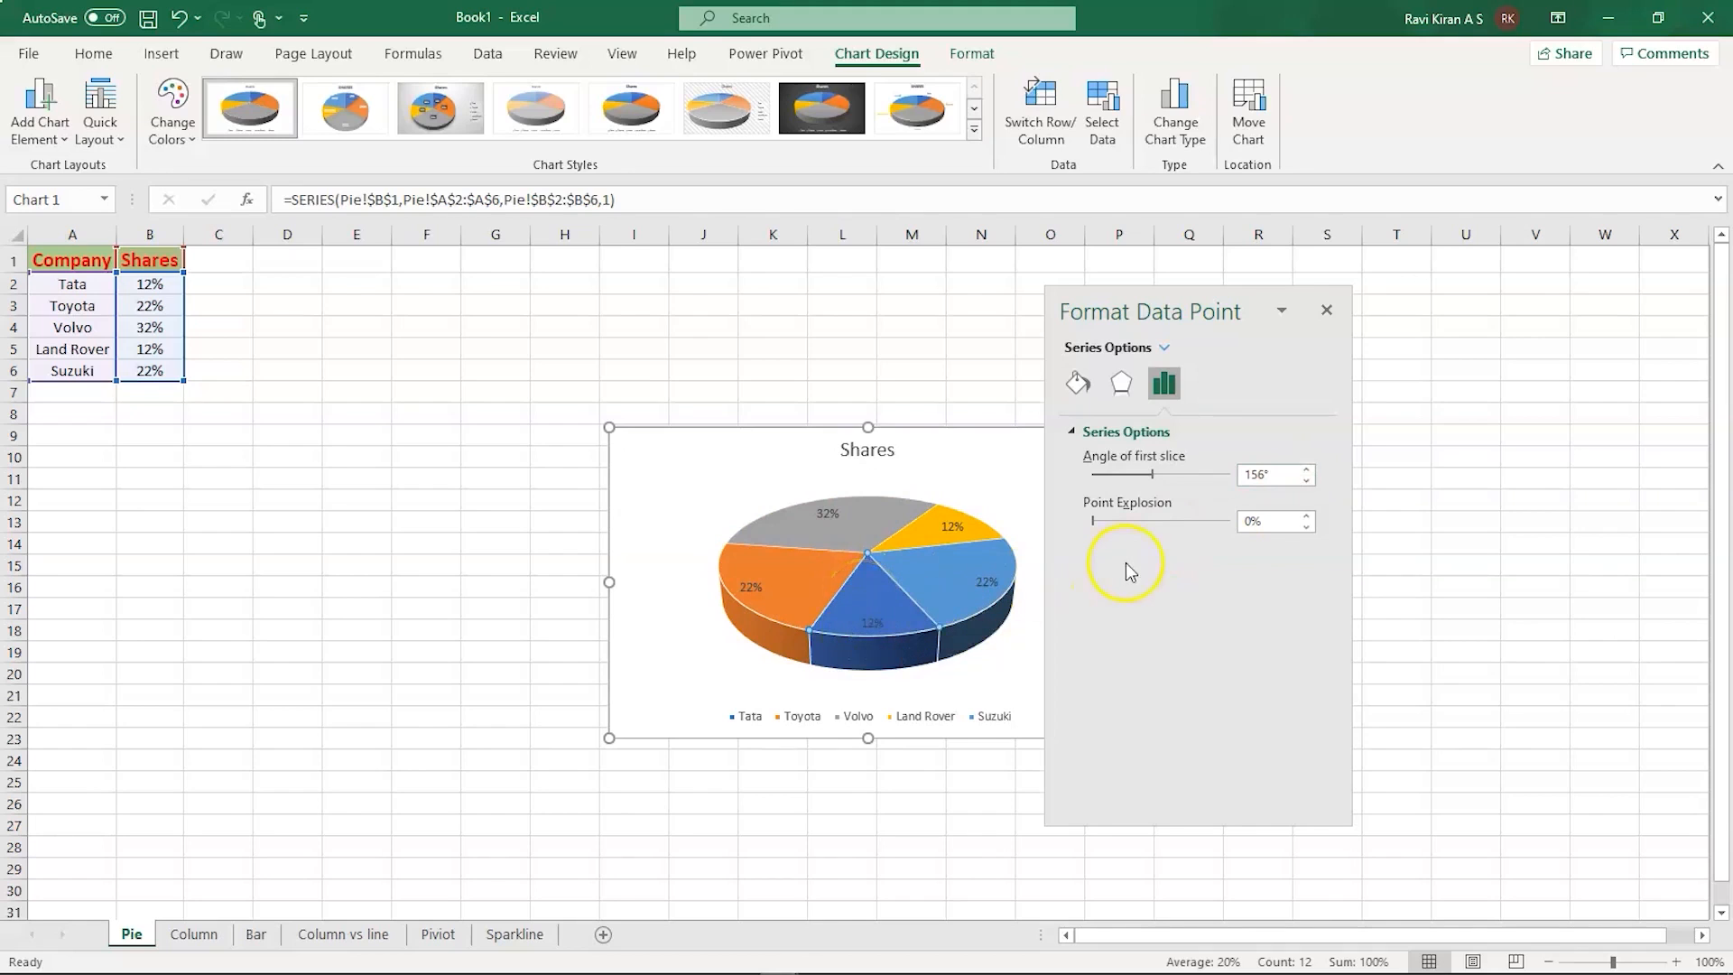
pyautogui.click(1308, 516)
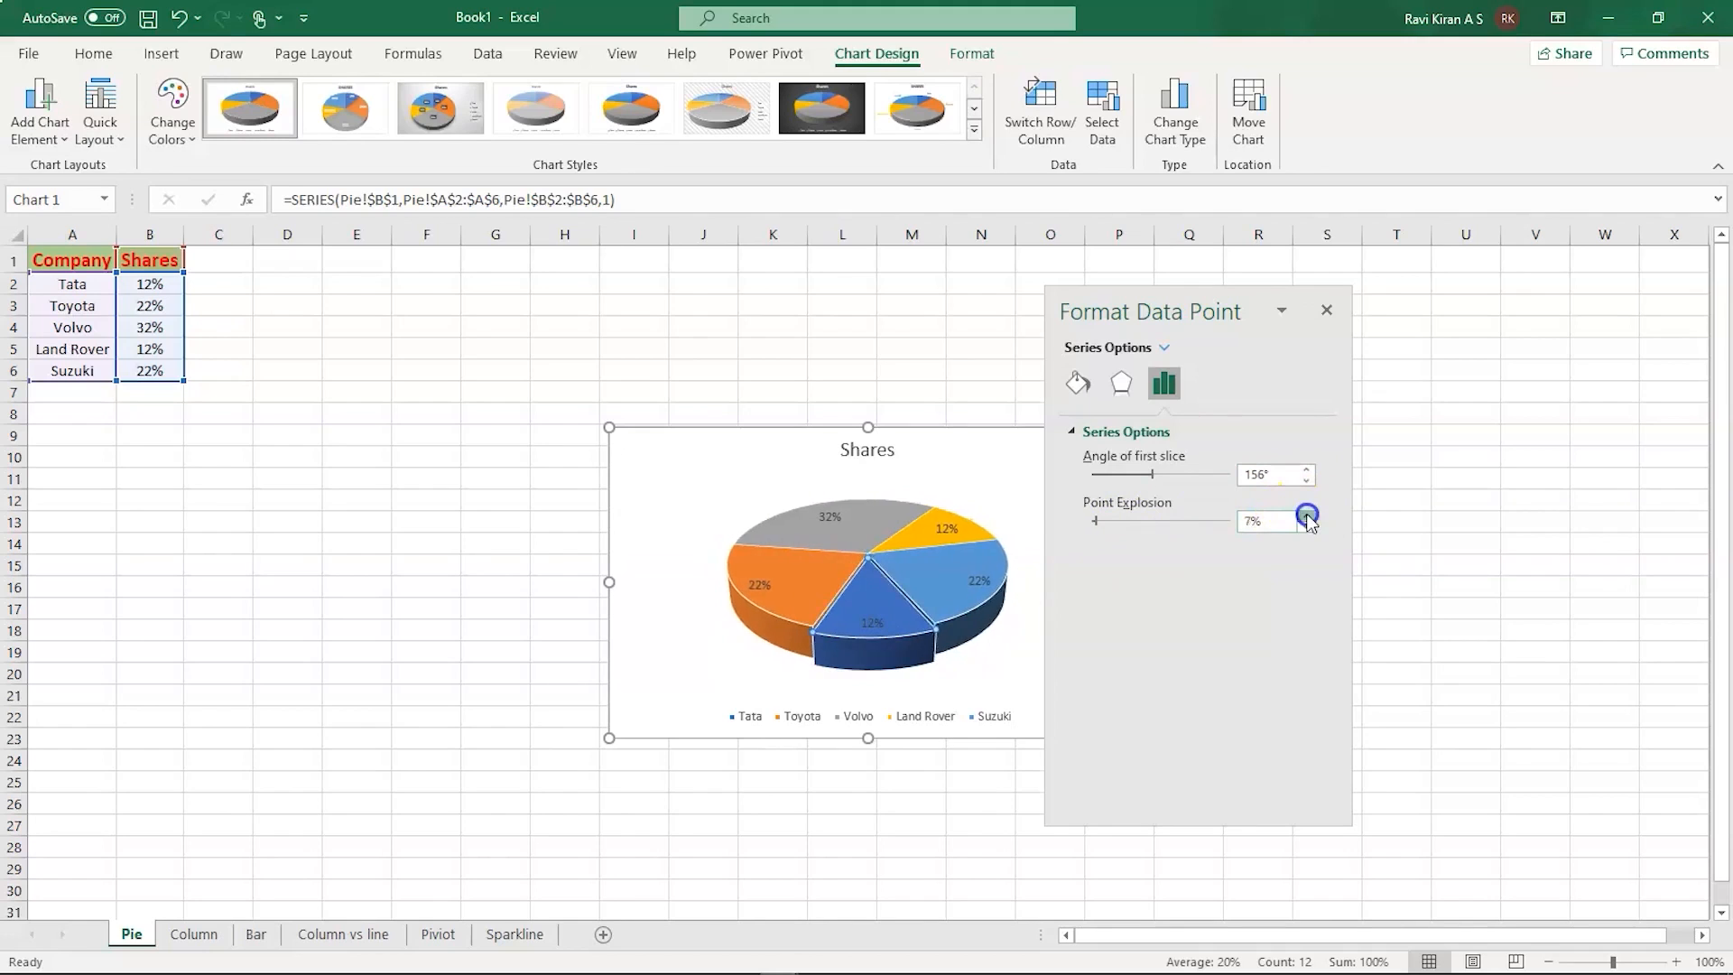
pyautogui.click(1307, 517)
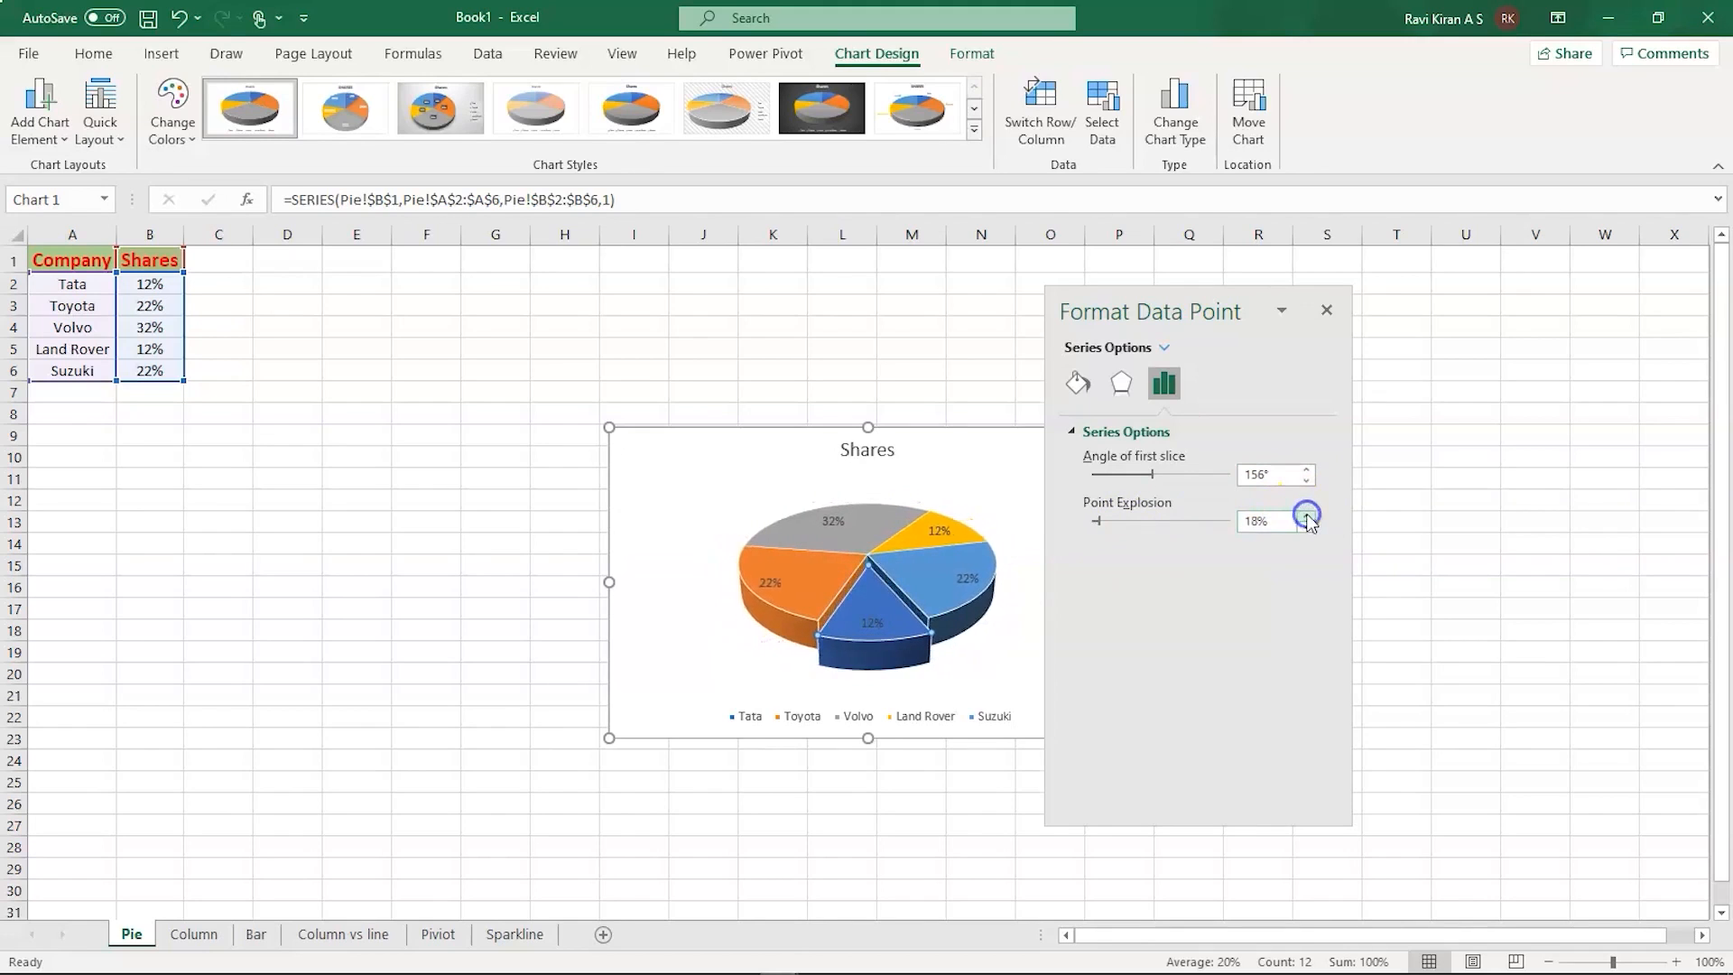
pyautogui.click(1307, 516)
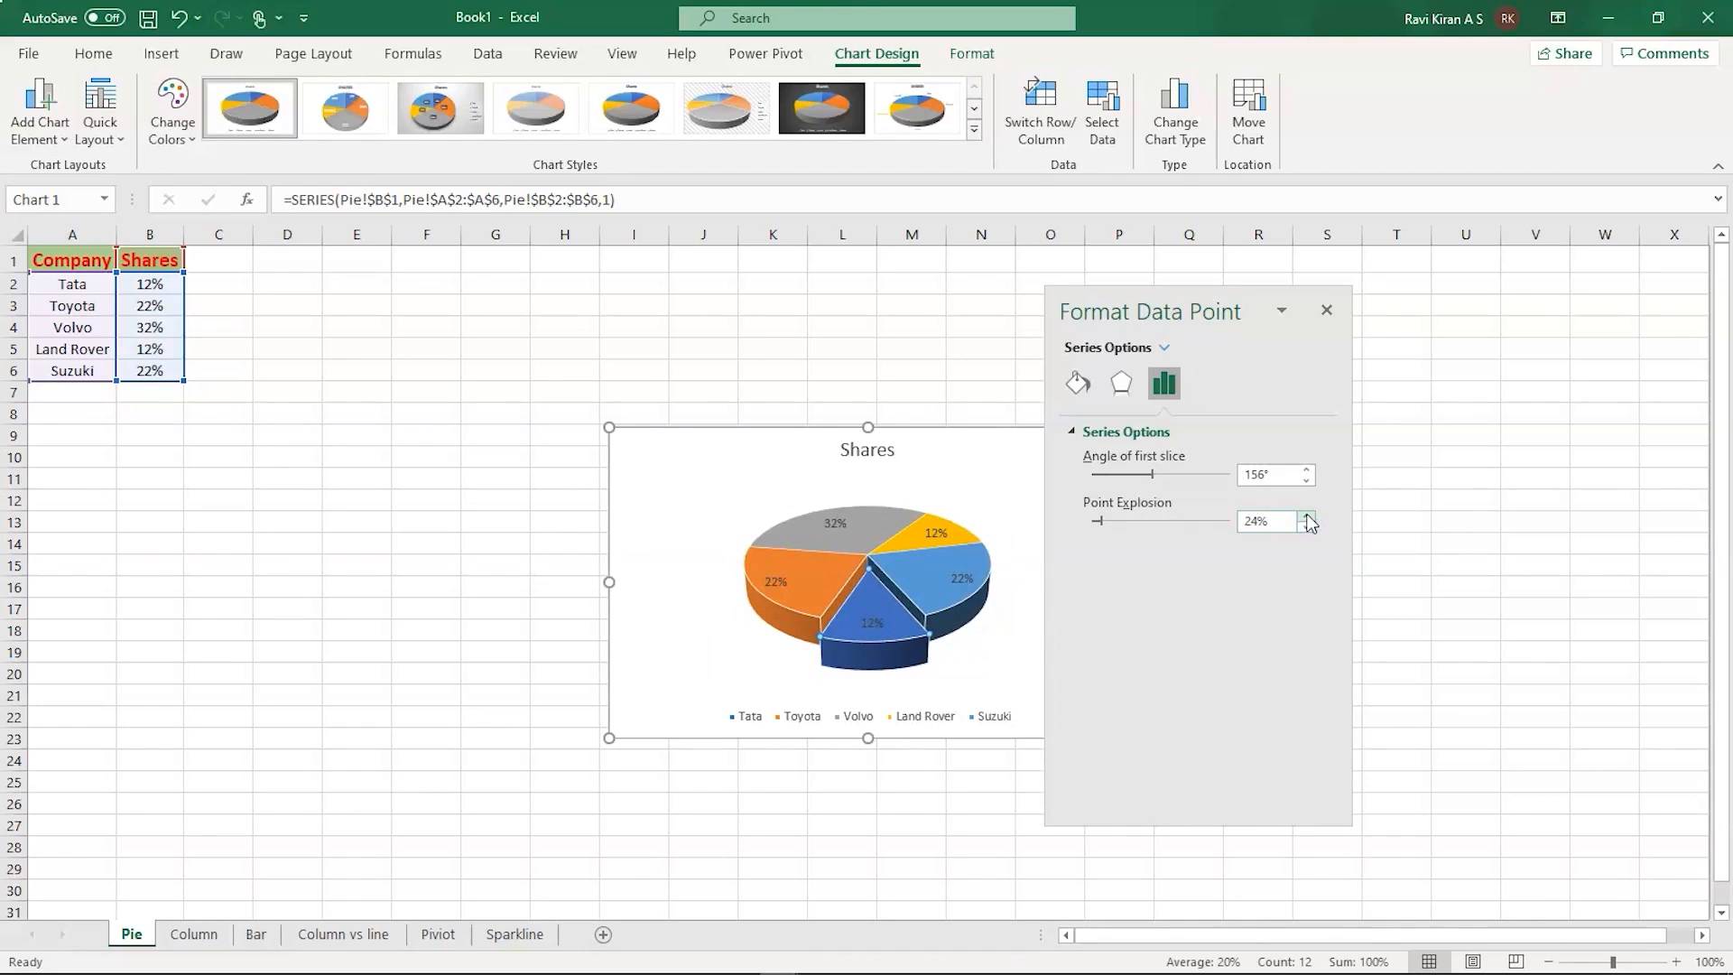
pyautogui.click(1327, 310)
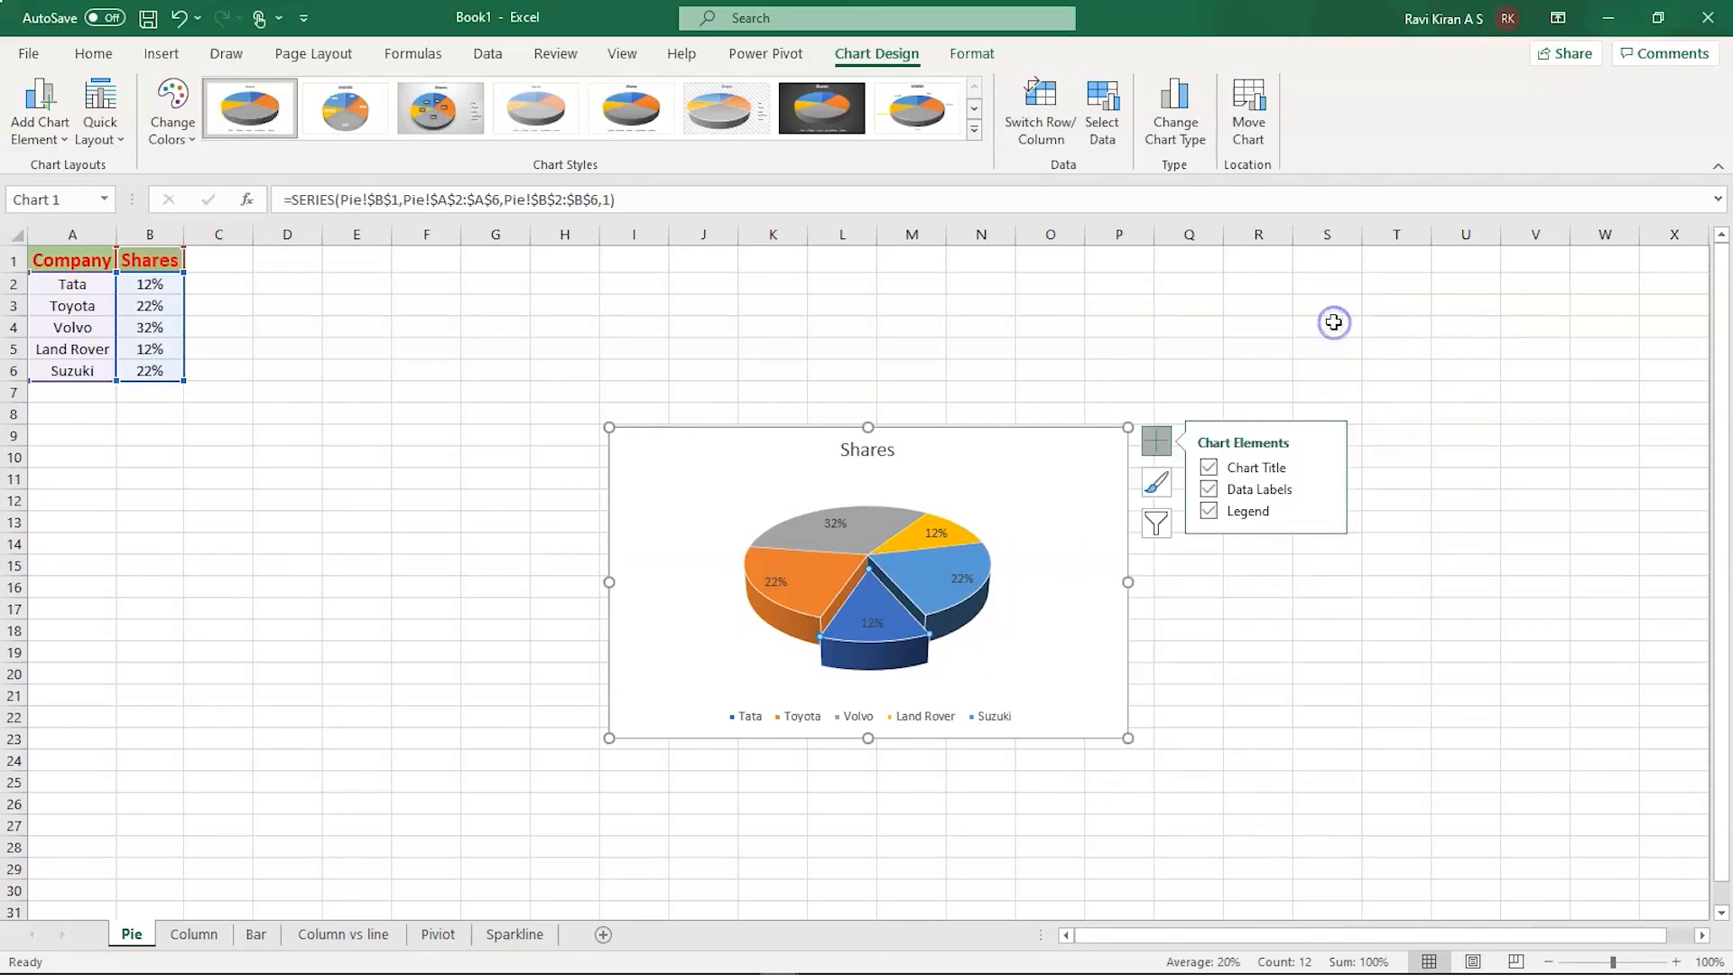
# - Examine the yearly profits from 2008 to 2021 on the Column sheet
pyautogui.click(190, 933)
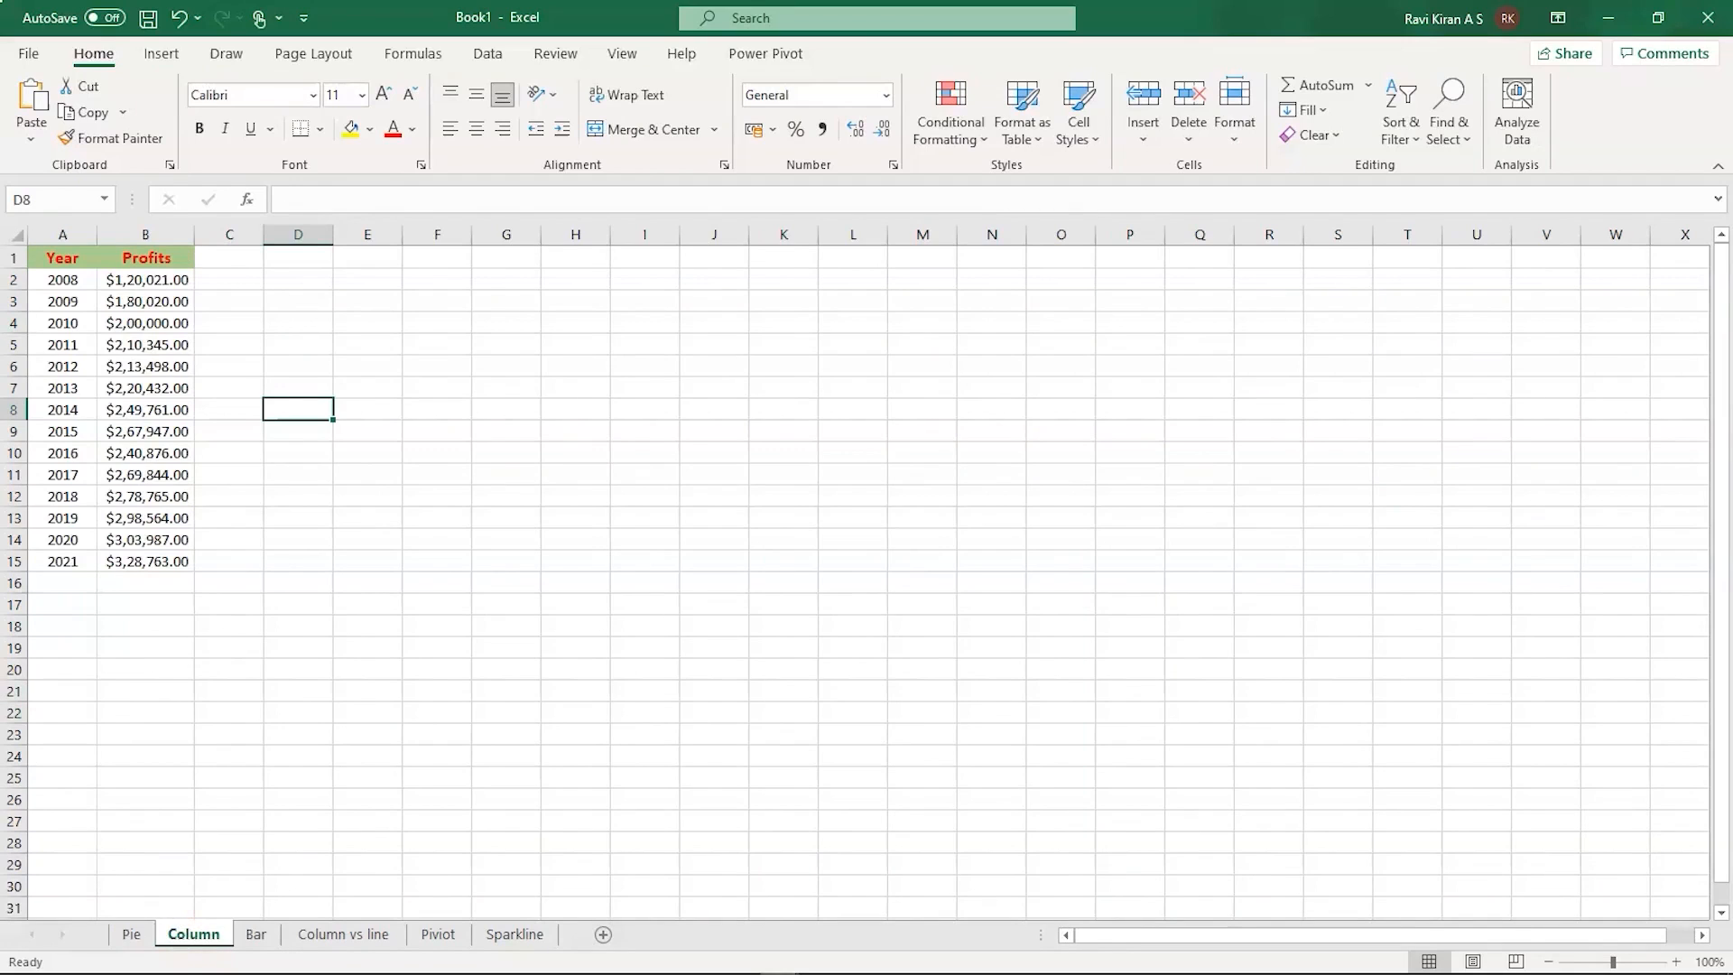
pyautogui.click(59, 285)
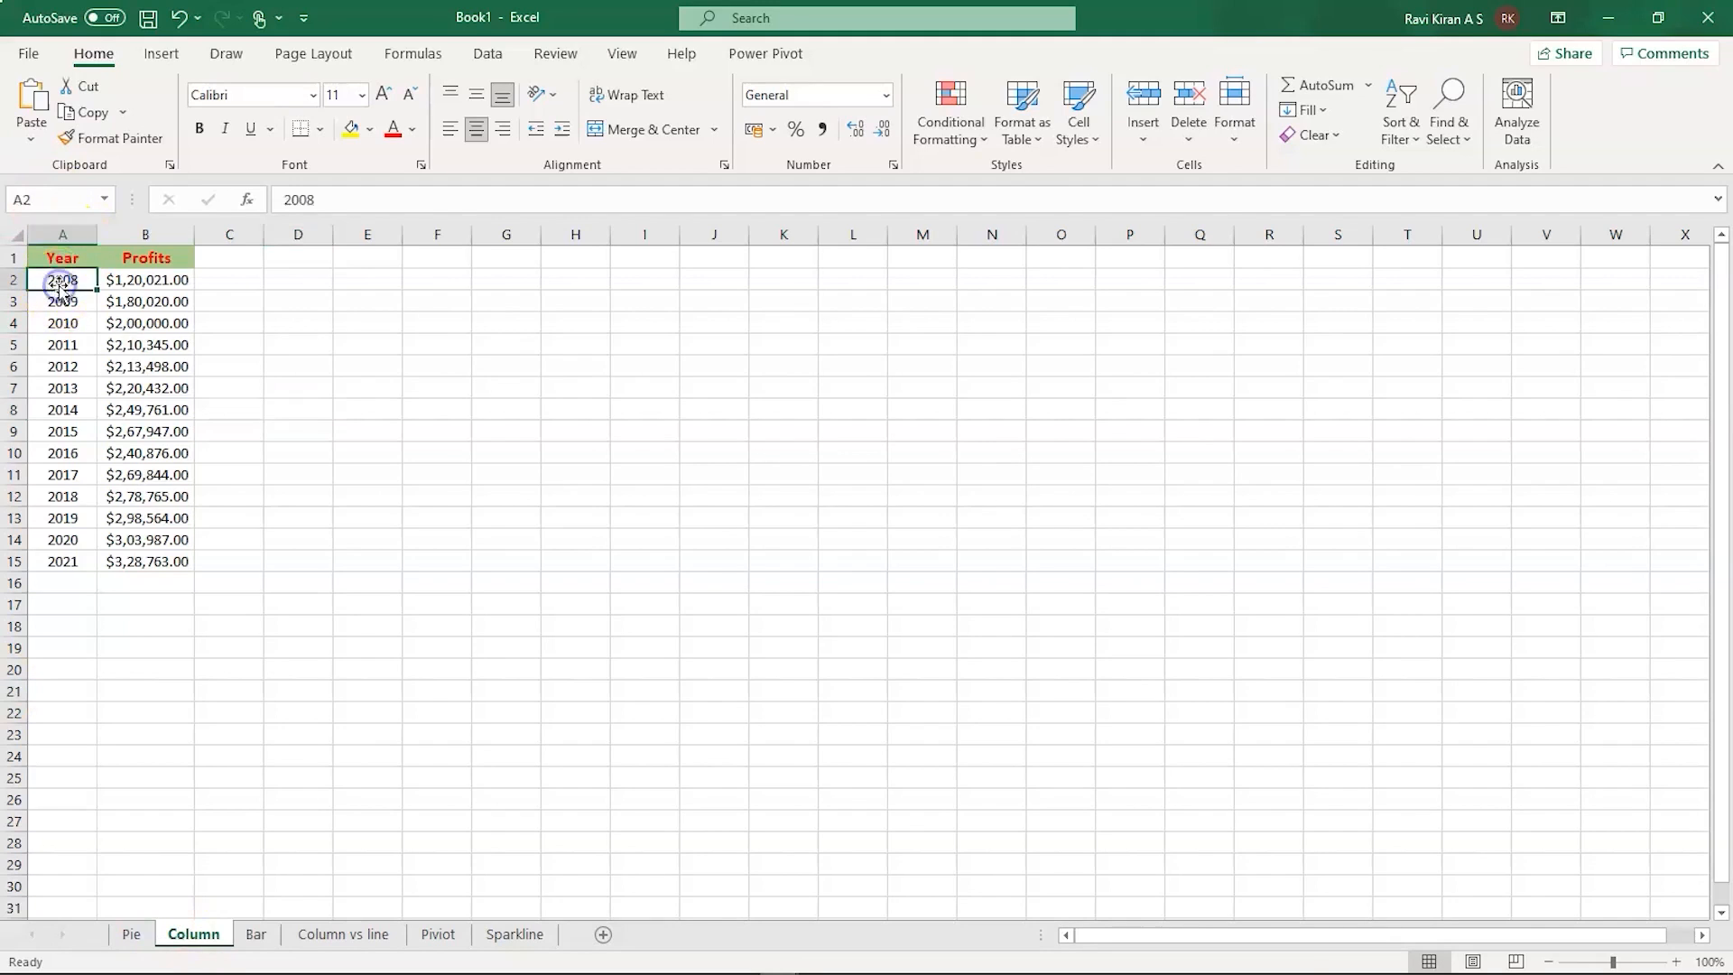
pyautogui.click(58, 562)
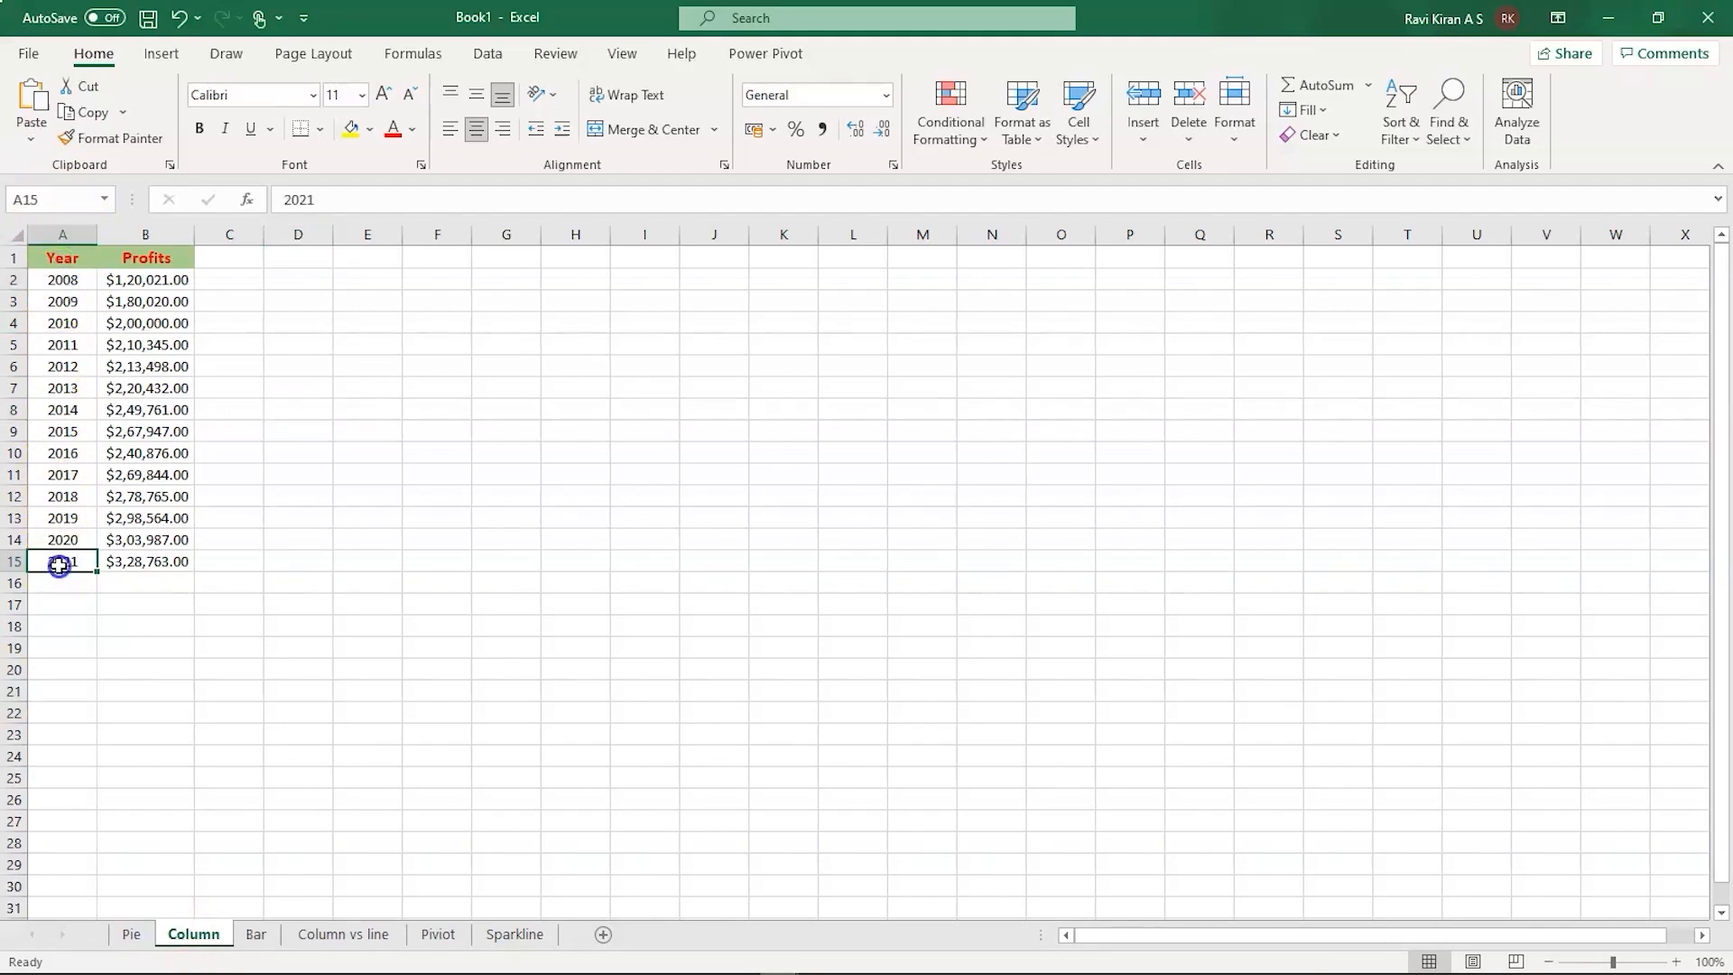
pyautogui.click(145, 285)
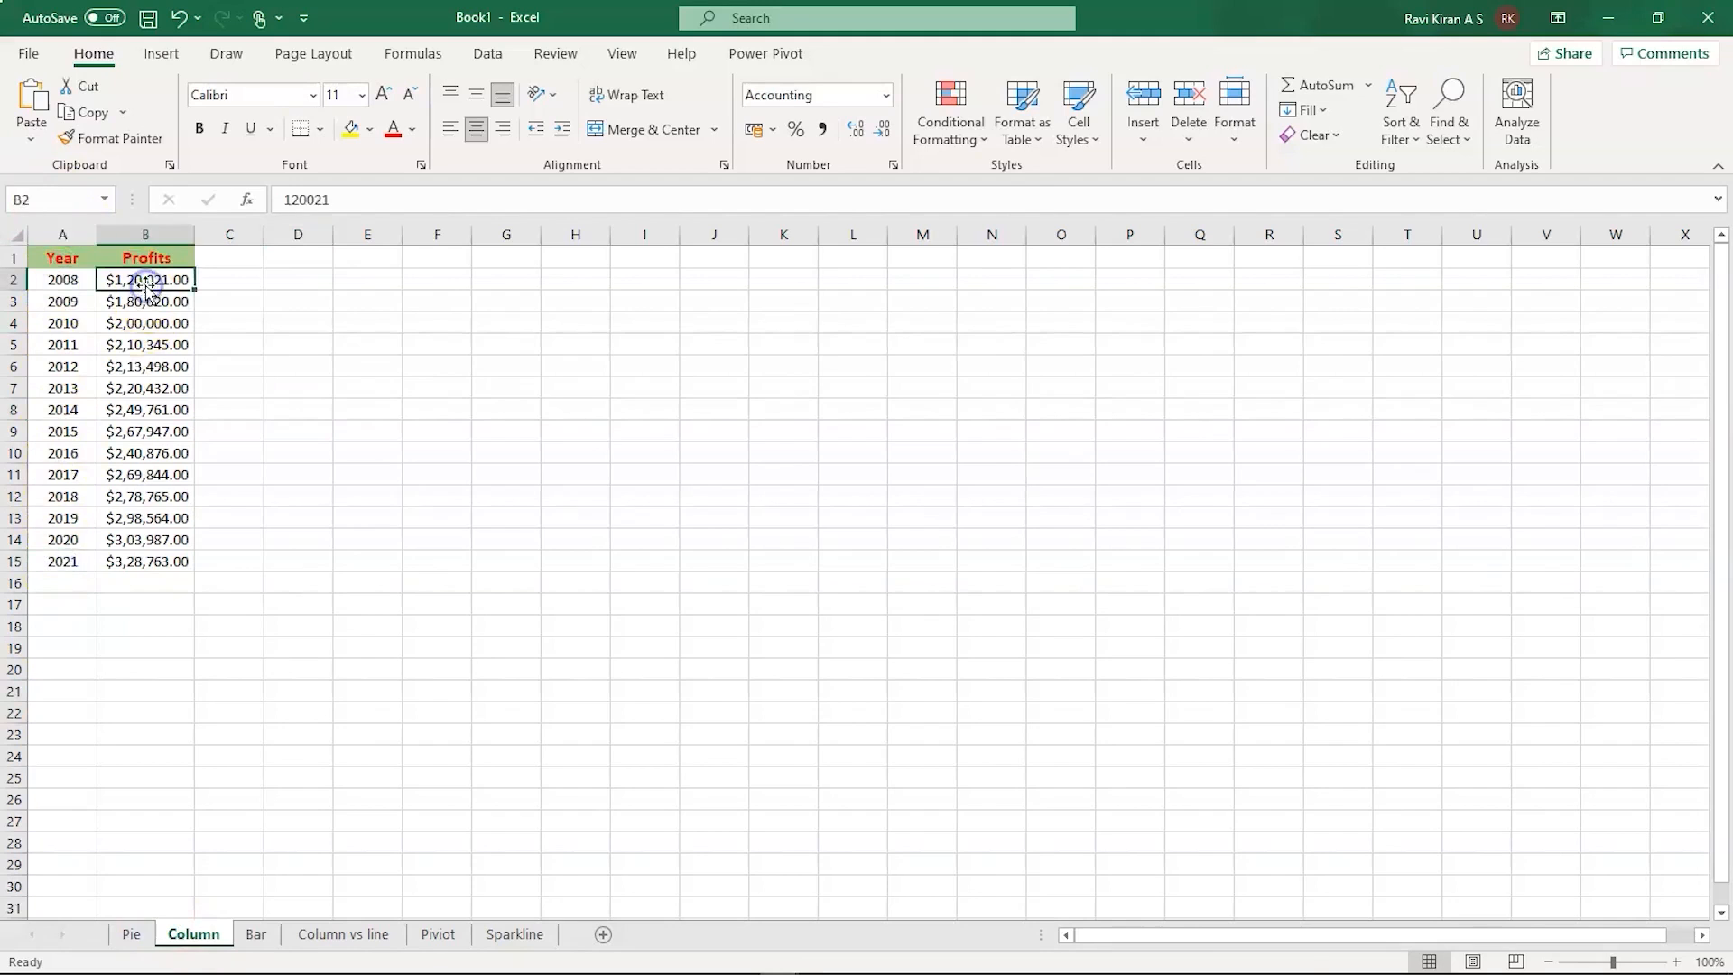
pyautogui.press('Down')
pyautogui.press('Down')
pyautogui.press('Down')
pyautogui.press('Down')
pyautogui.press('Down')
pyautogui.press('Down')
pyautogui.press('Down')
pyautogui.press('Down')
pyautogui.press('Down')
pyautogui.press('Down')
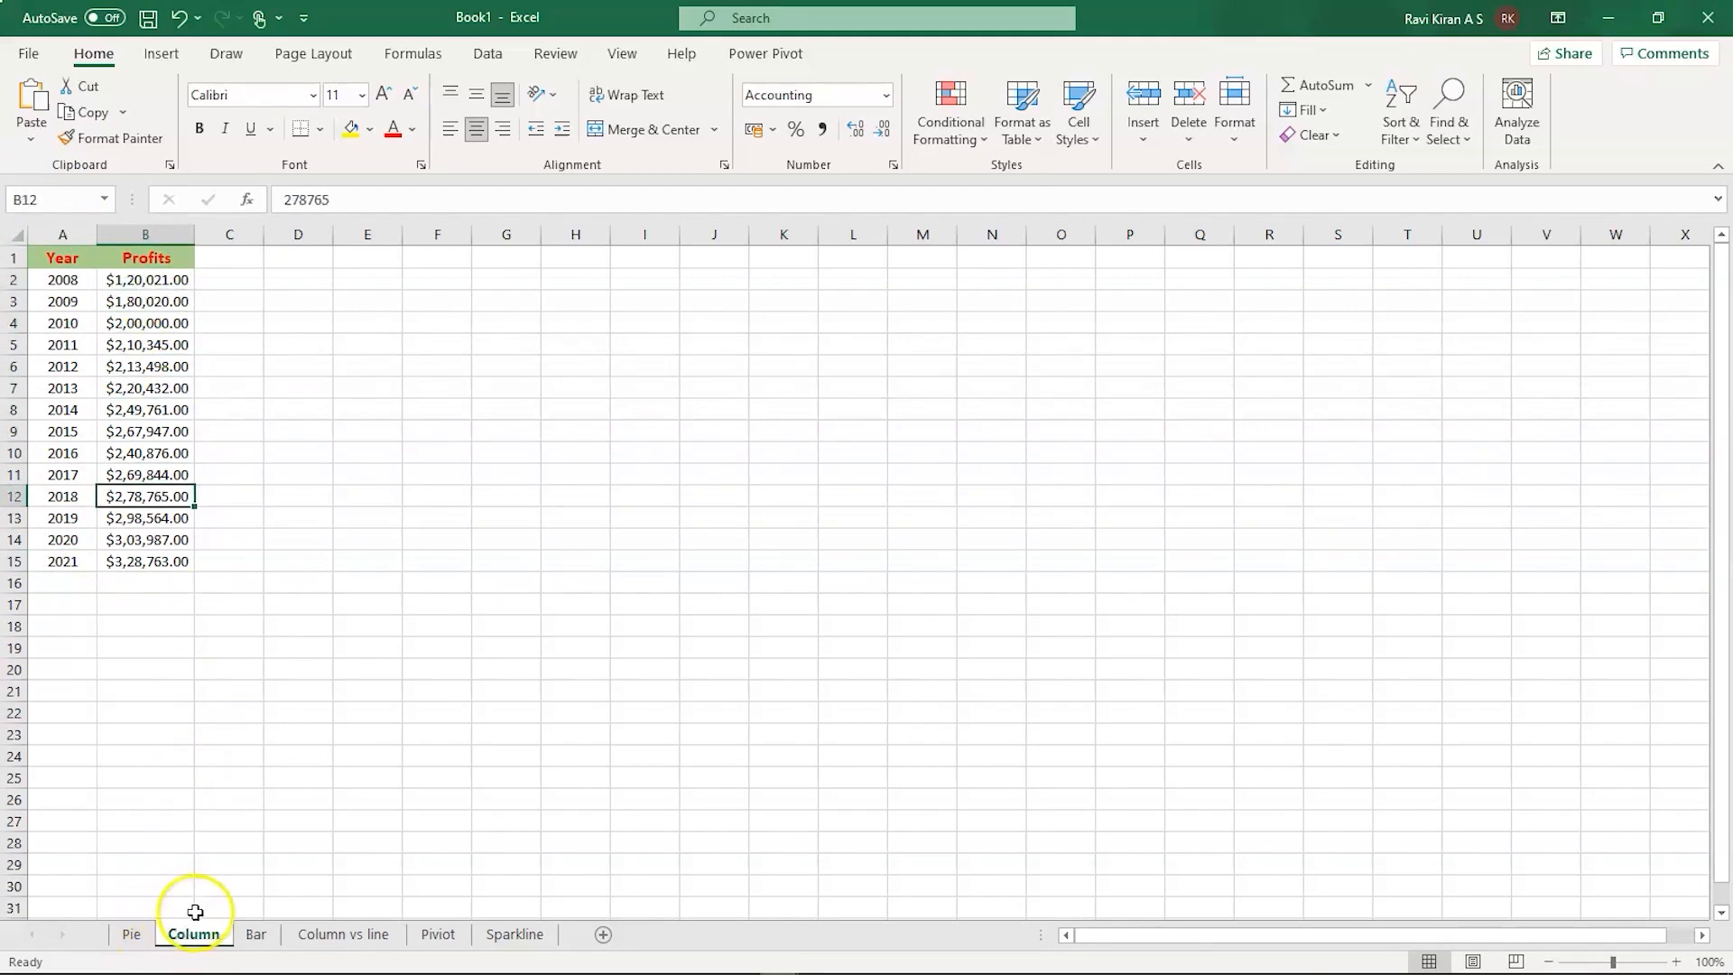
pyautogui.click(183, 565)
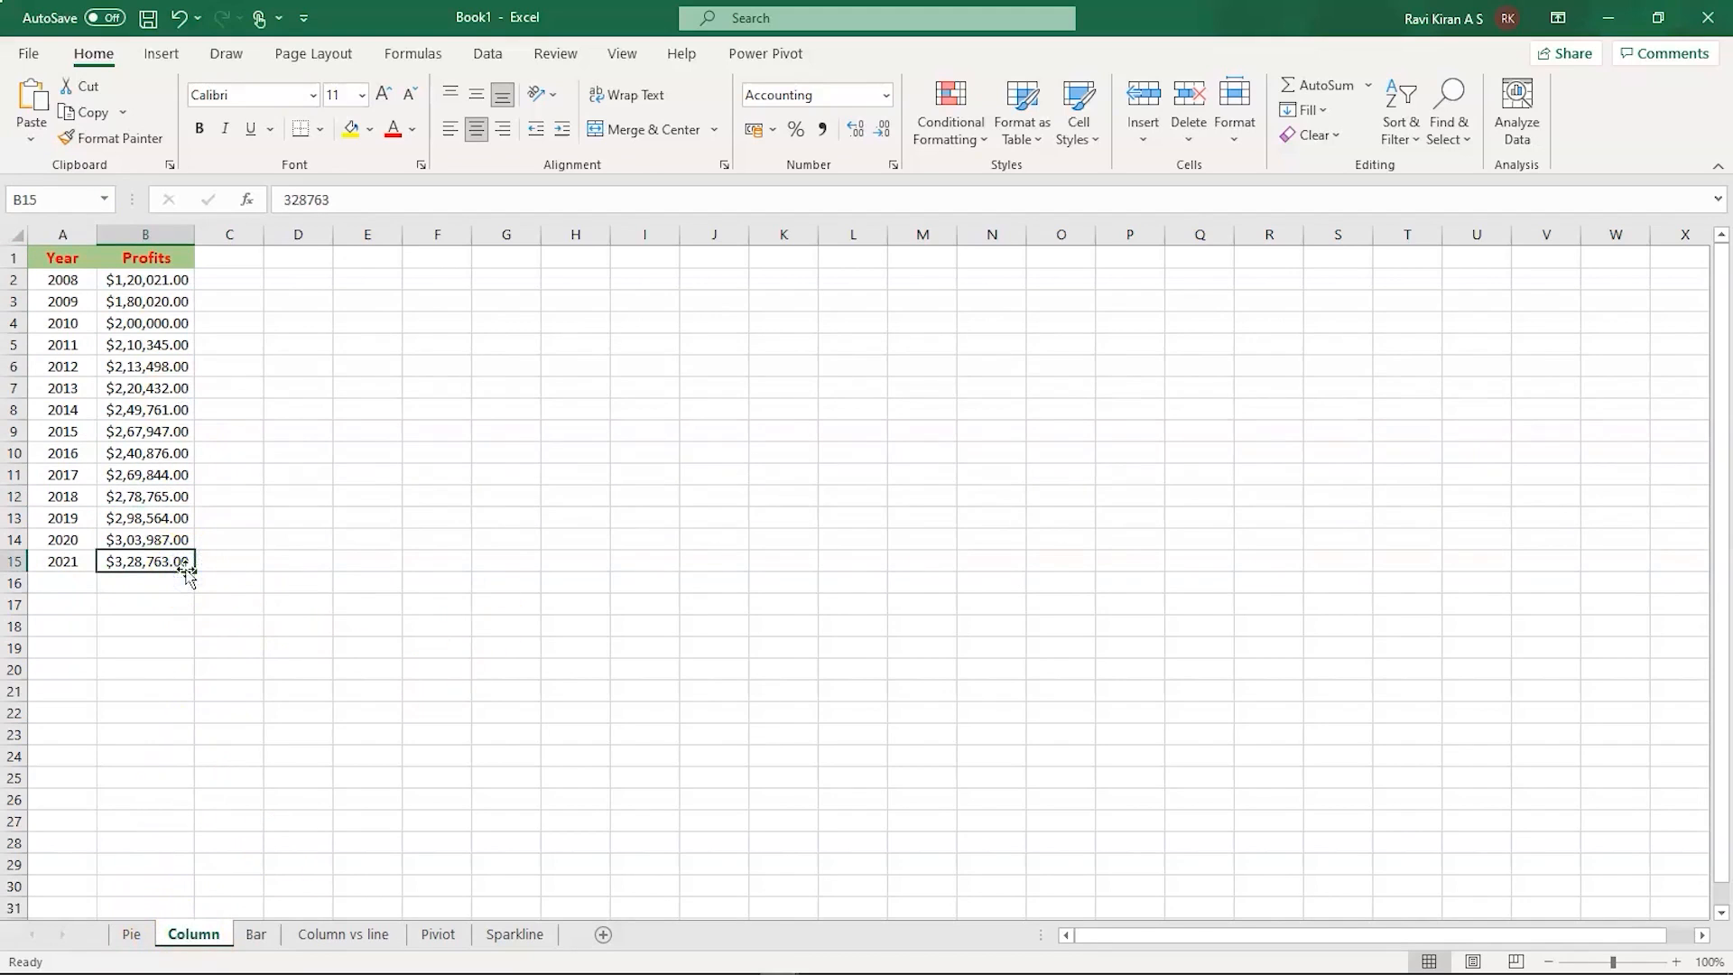
# - Insert a default column chart from A1:B15 and enlarge it to cover roughly columns G to P, rows 4 to 24
pyautogui.moveTo(106, 565); pyautogui.dragTo(42, 258)
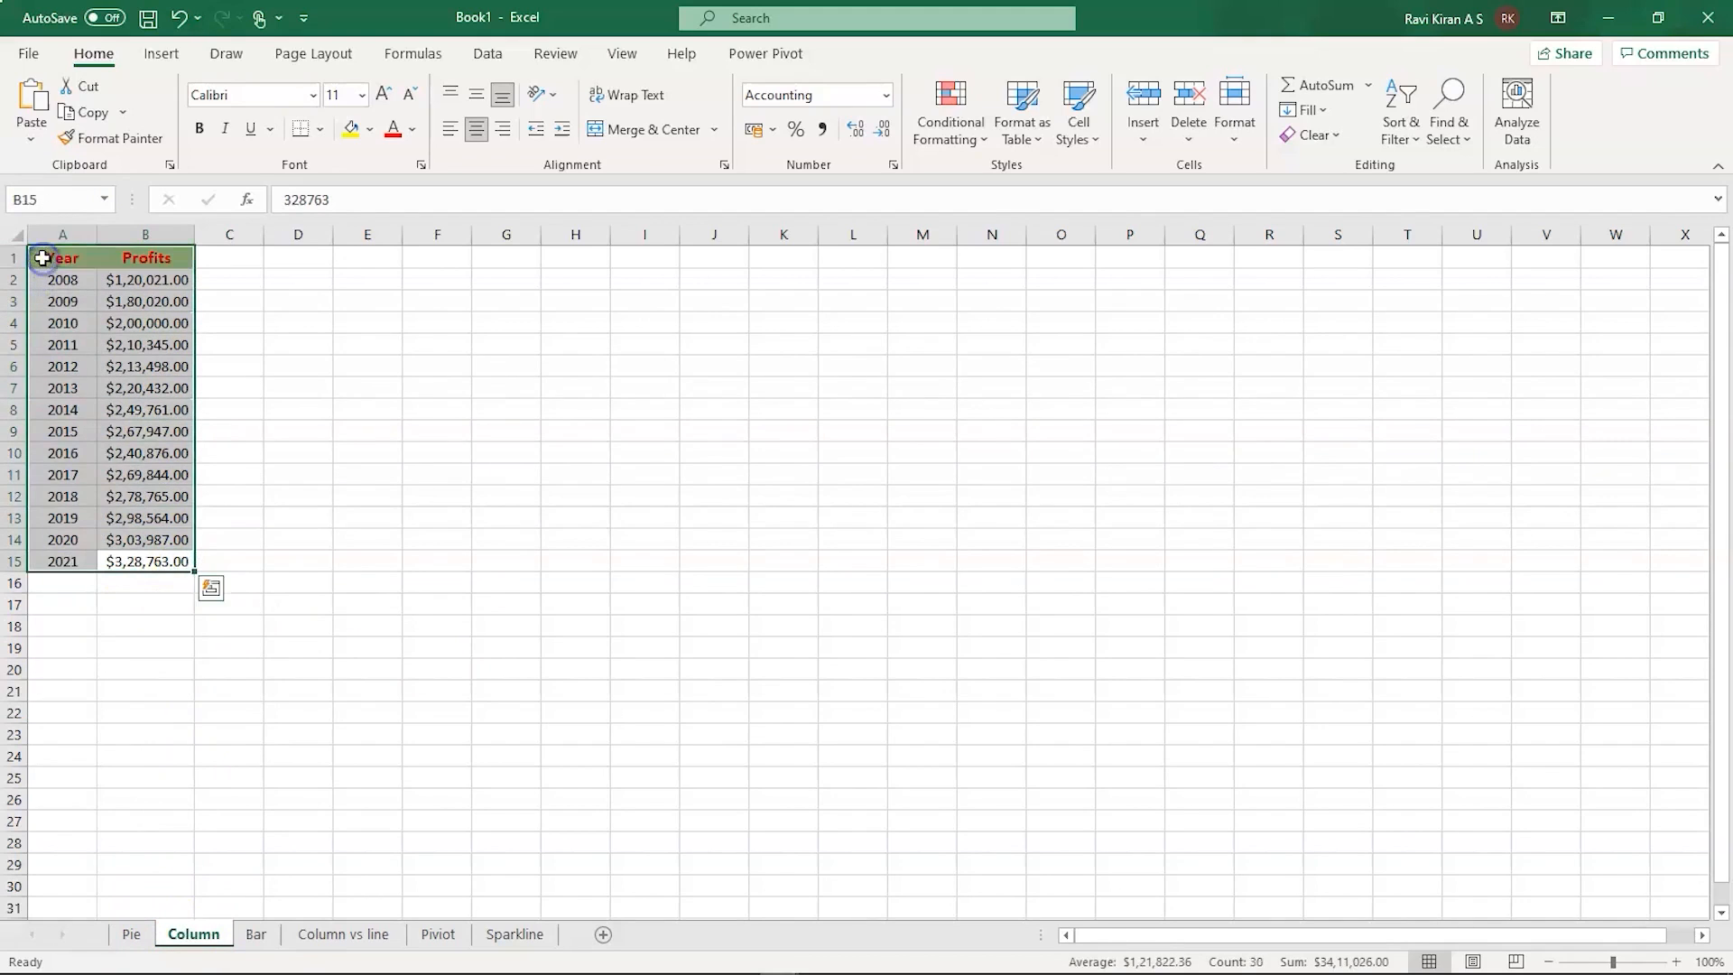
pyautogui.hotkey('alt', 'F1')
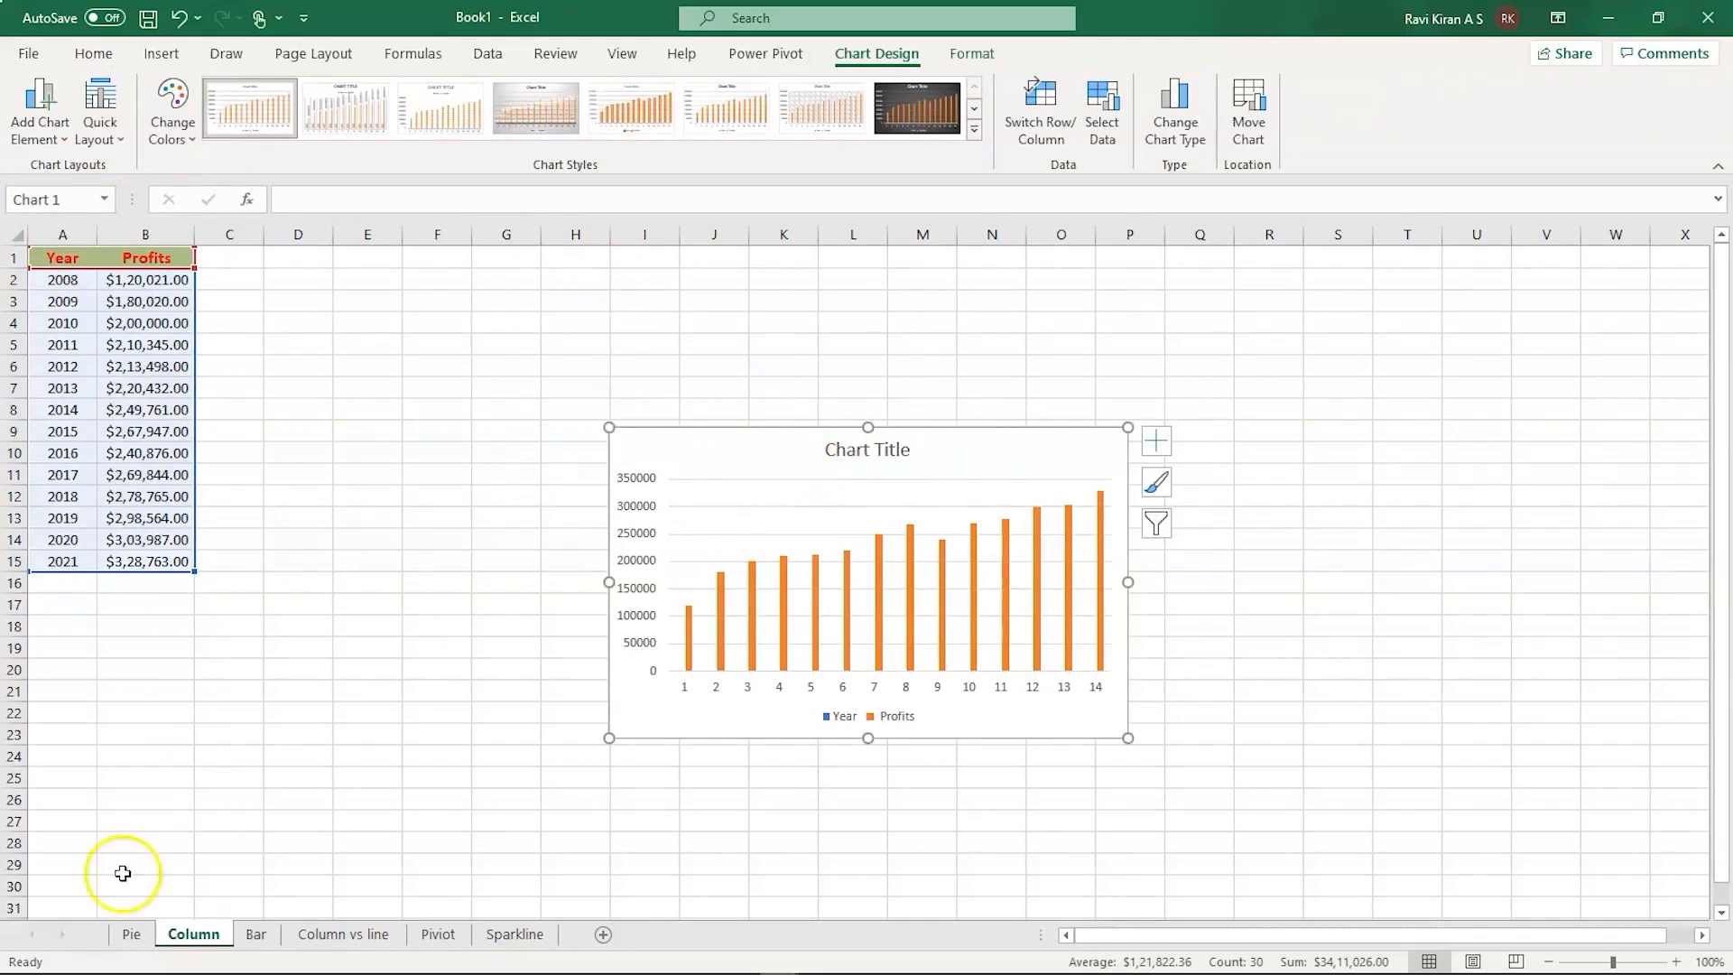
pyautogui.moveTo(609, 428); pyautogui.dragTo(467, 322)
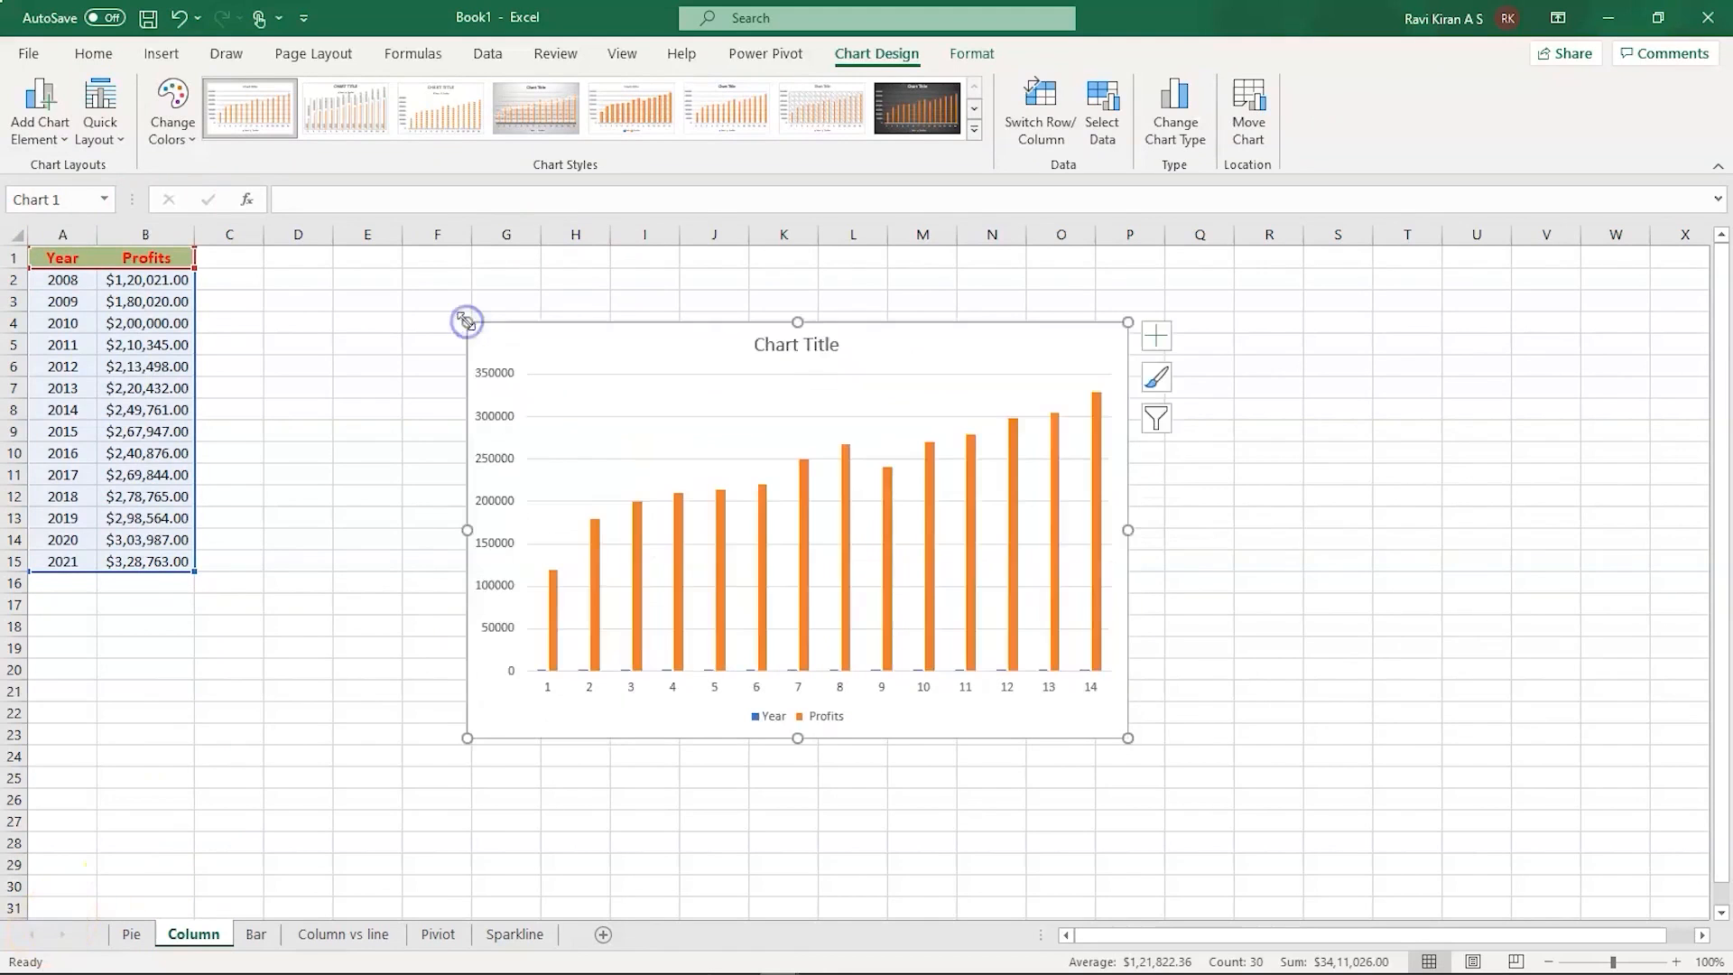
pyautogui.moveTo(1128, 739); pyautogui.dragTo(1173, 761)
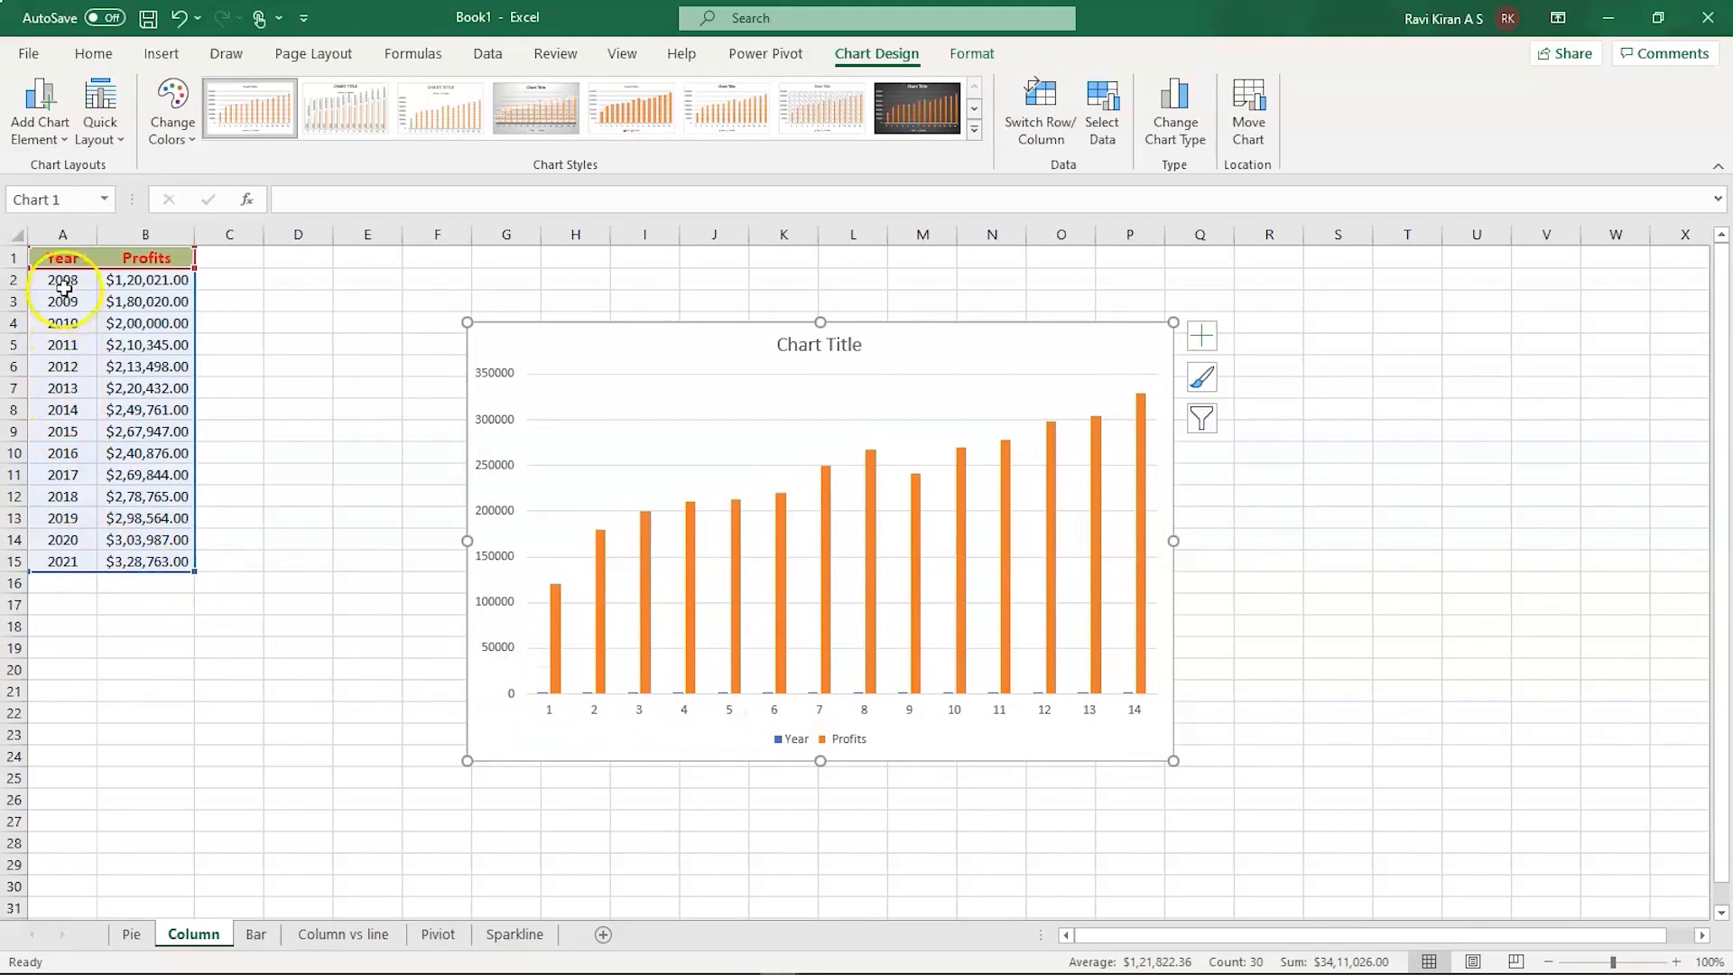
# - Add axis titles to both axes of the column chart
pyautogui.click(65, 670)
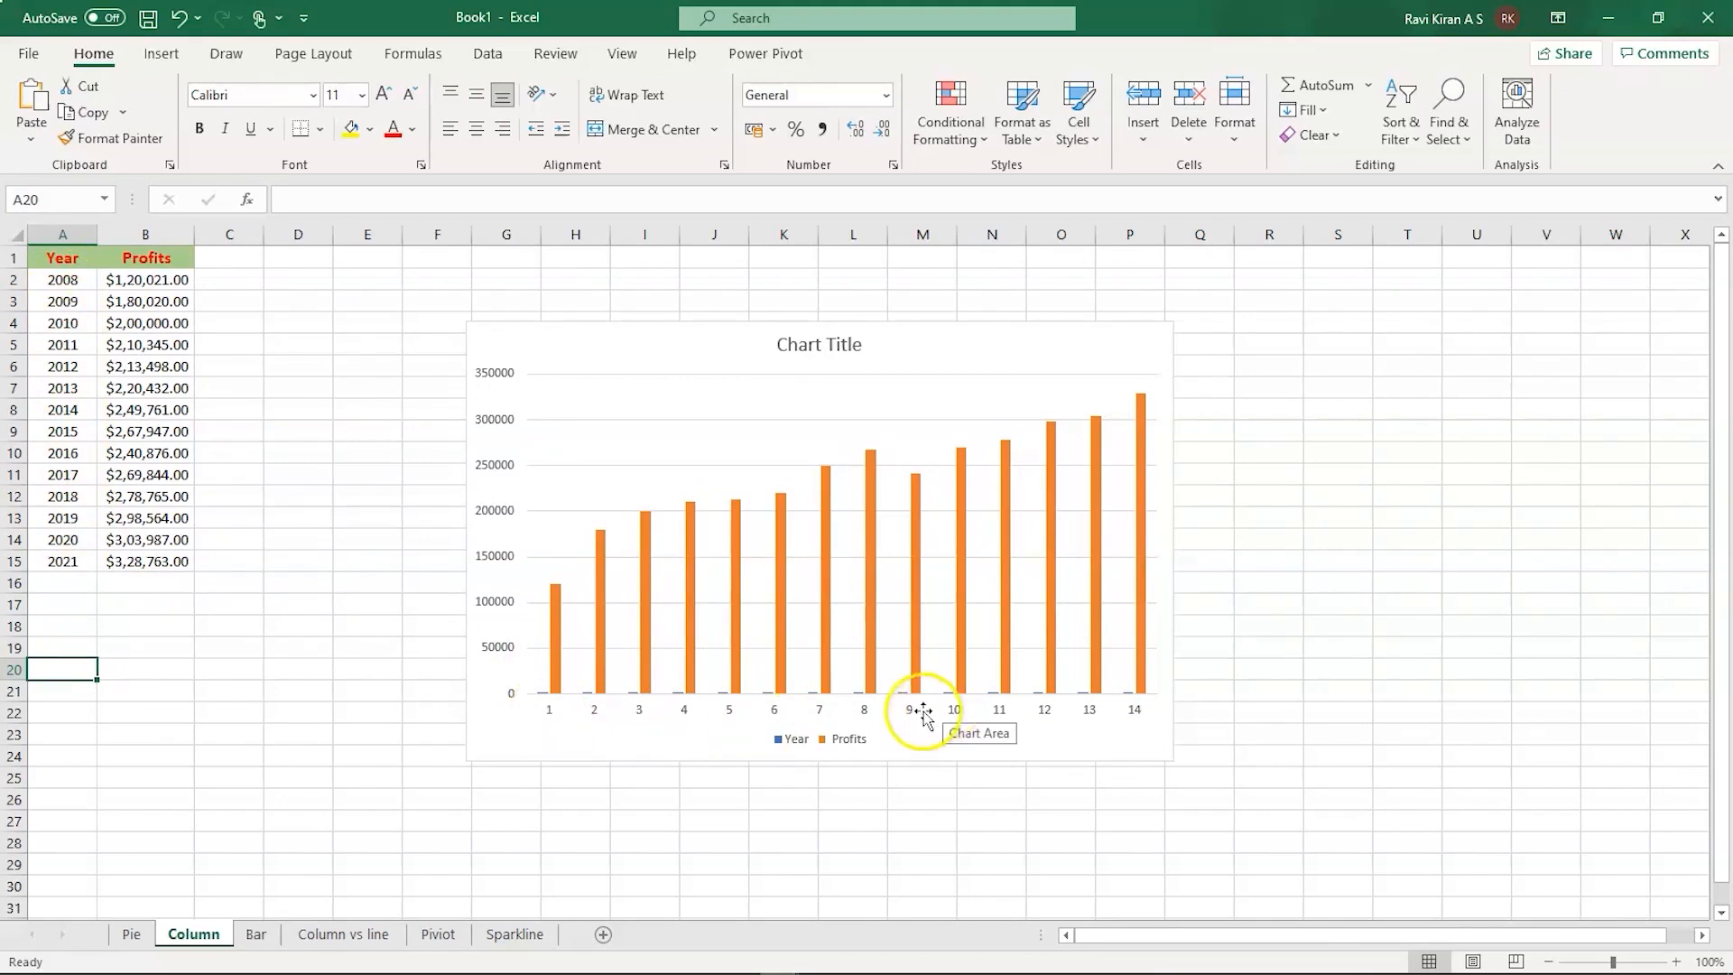
pyautogui.click(844, 709)
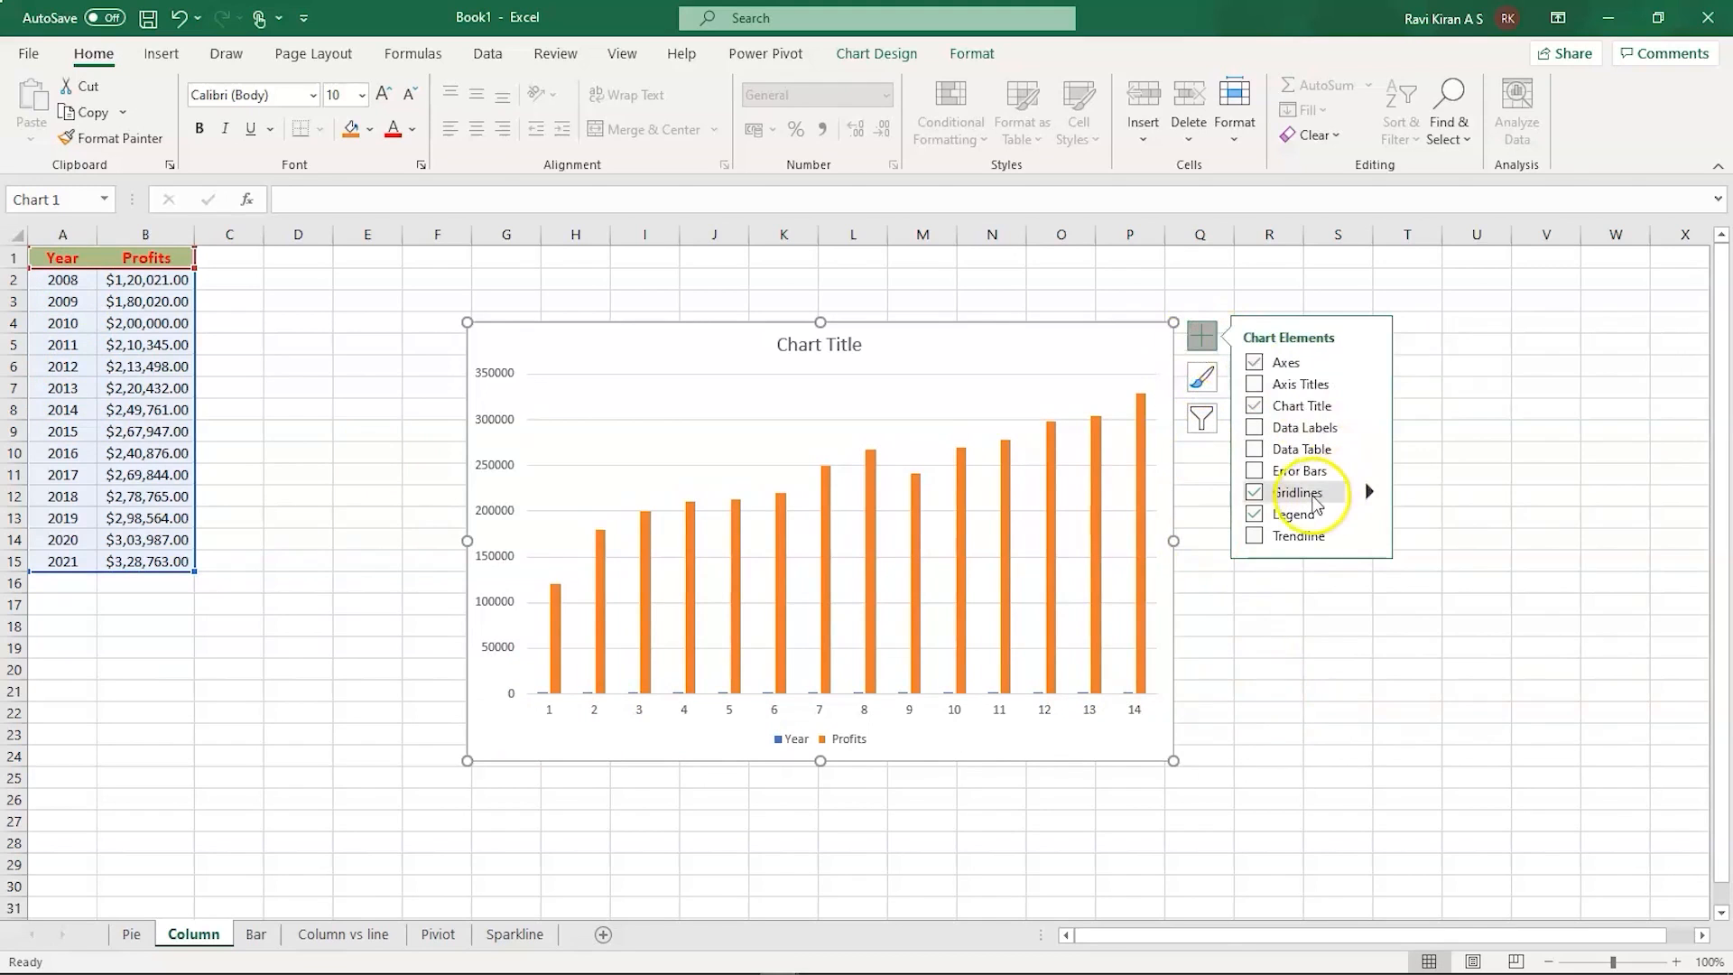
pyautogui.click(1254, 385)
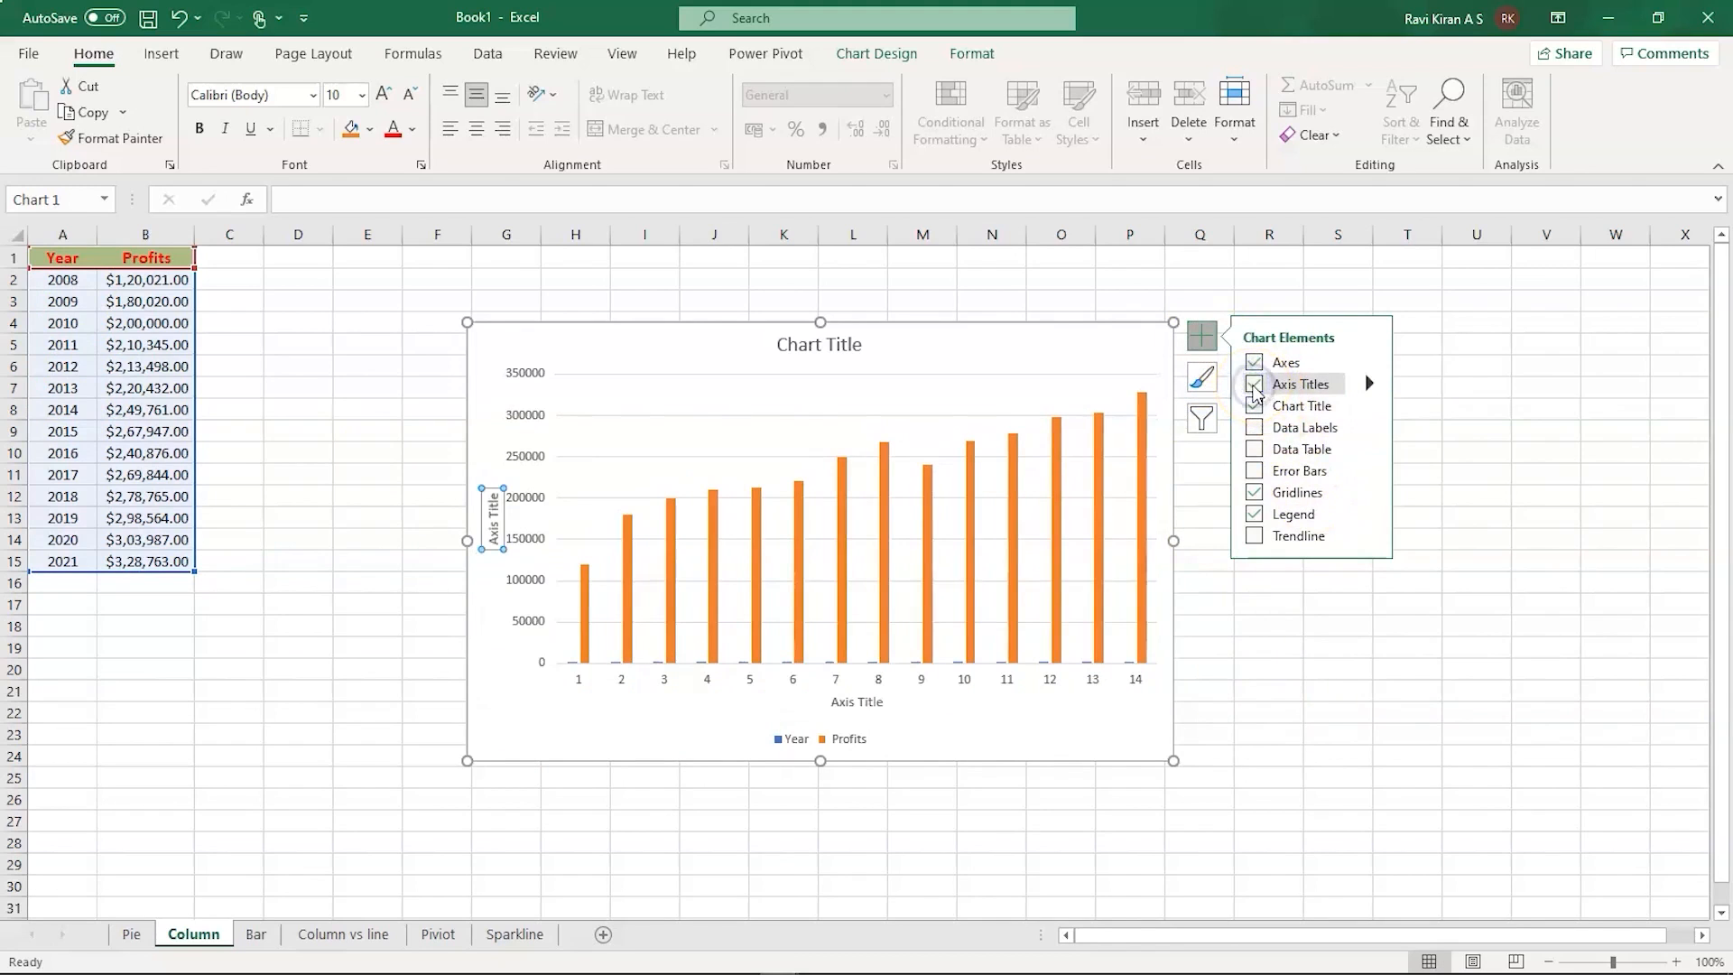
# - Remove the axis titles from the column chart
pyautogui.click(1254, 385)
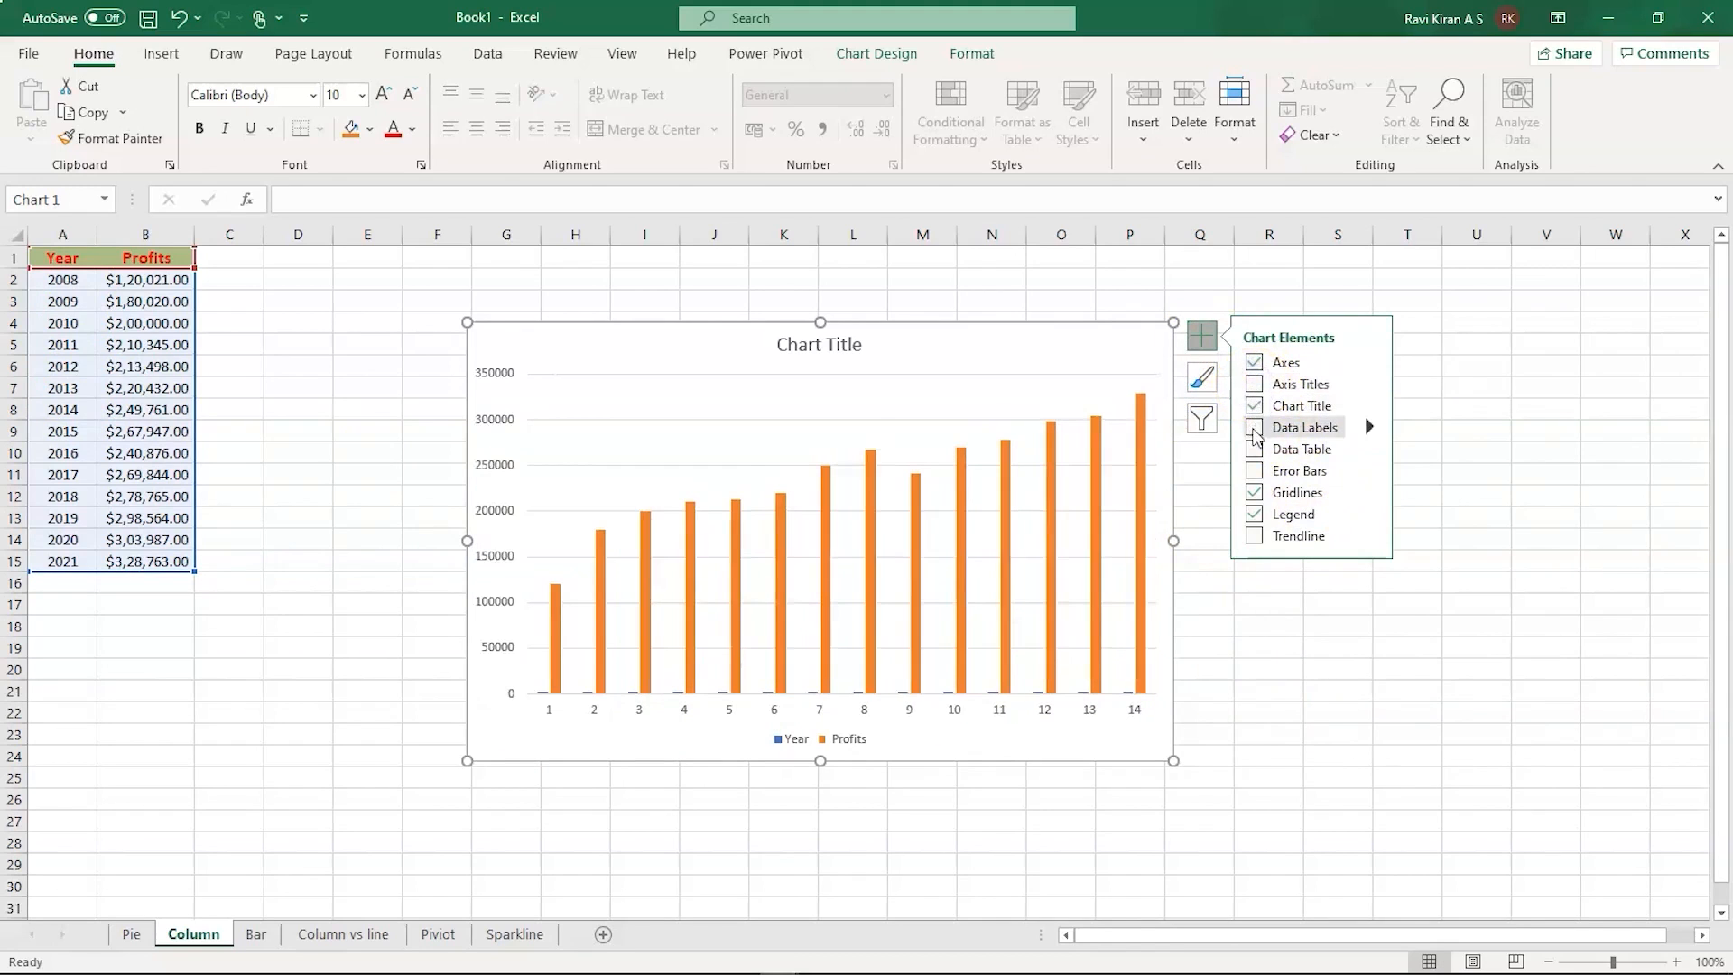
# - Try out data labels and a data table on the column chart
pyautogui.click(1254, 428)
pyautogui.click(1254, 428)
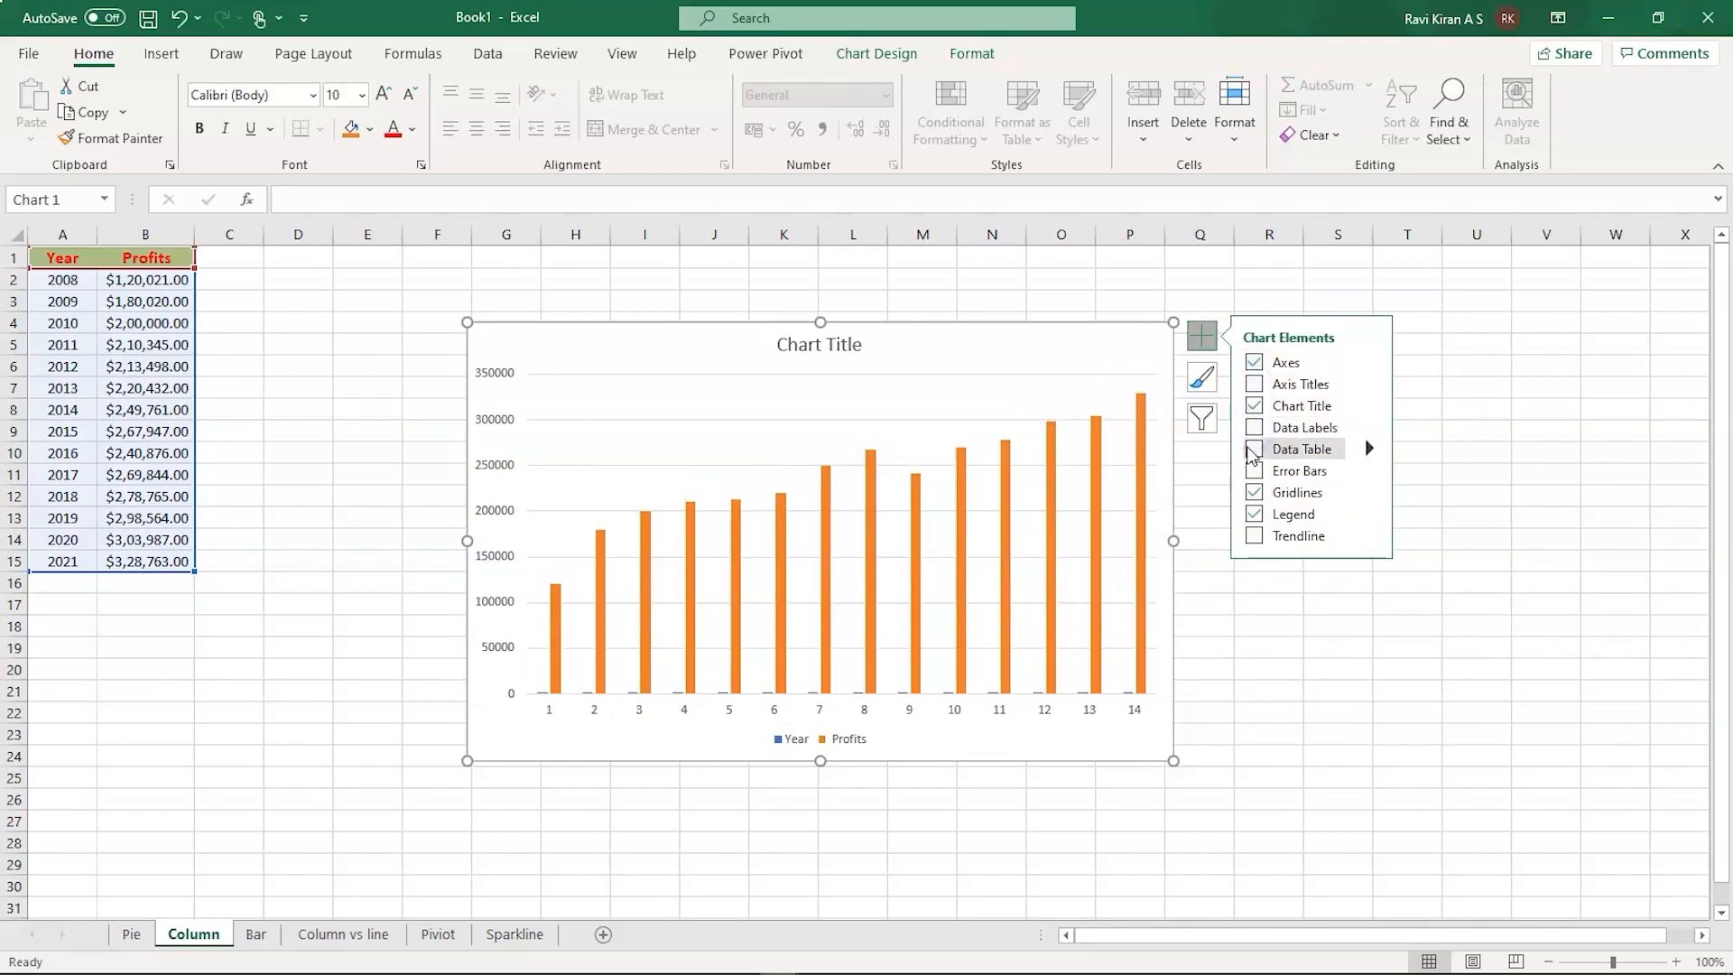
pyautogui.click(1254, 450)
pyautogui.click(1252, 449)
pyautogui.click(1253, 449)
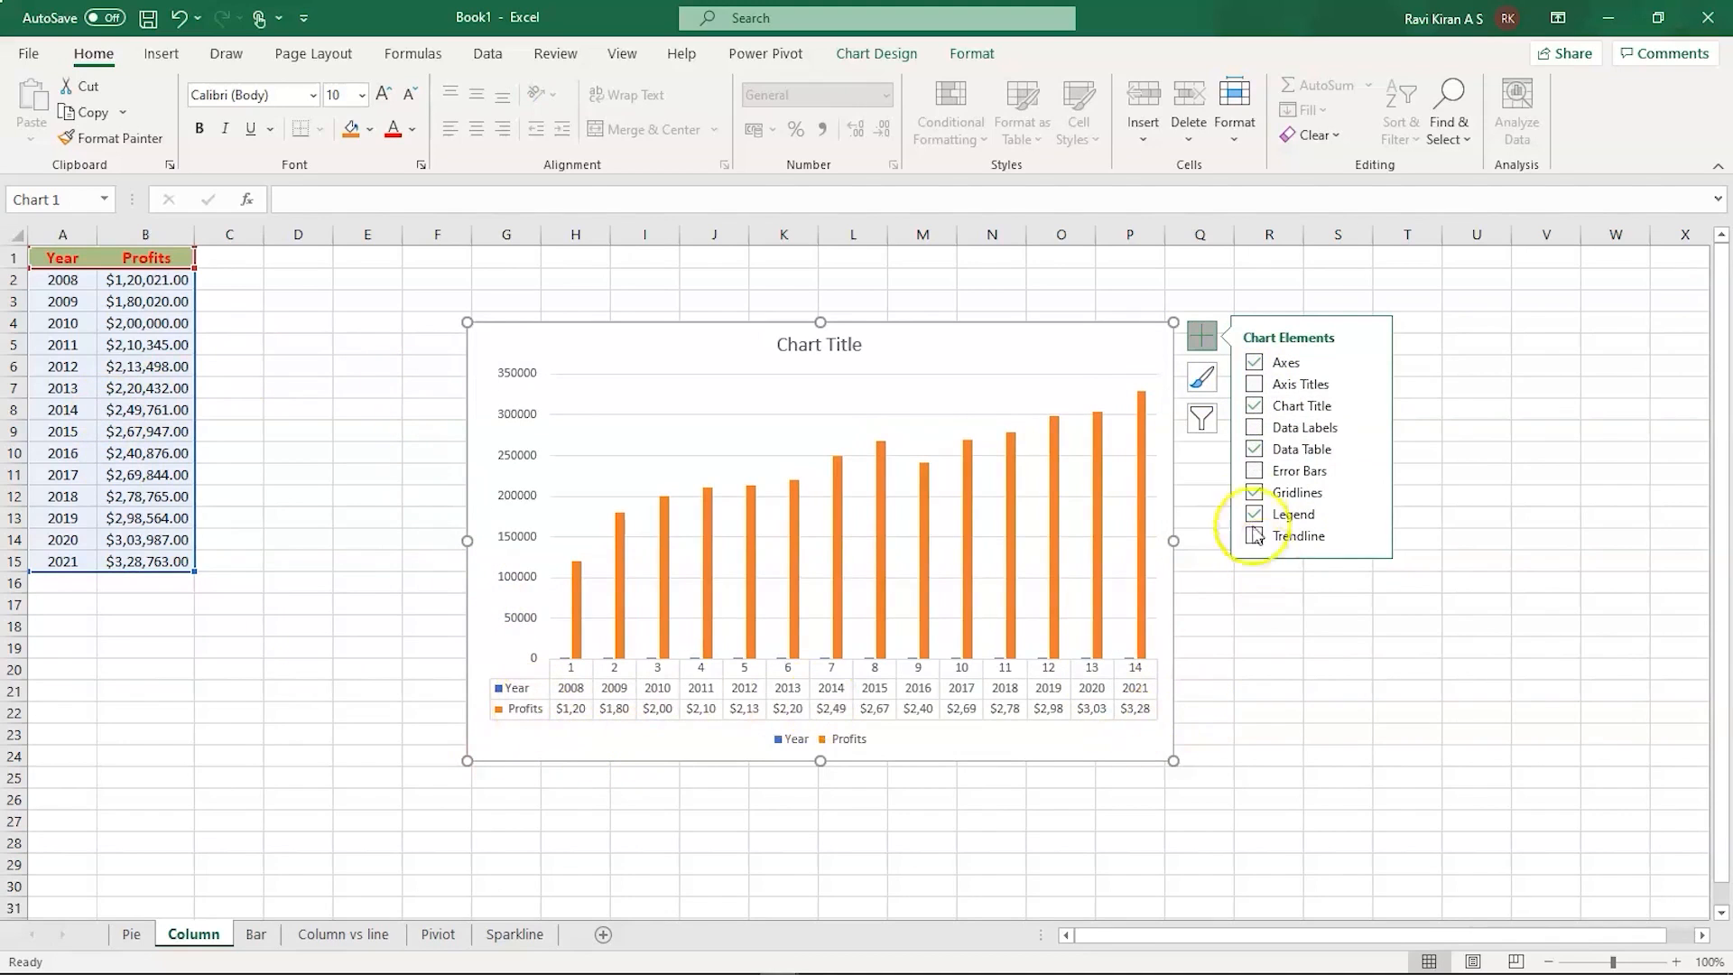
pyautogui.click(1254, 449)
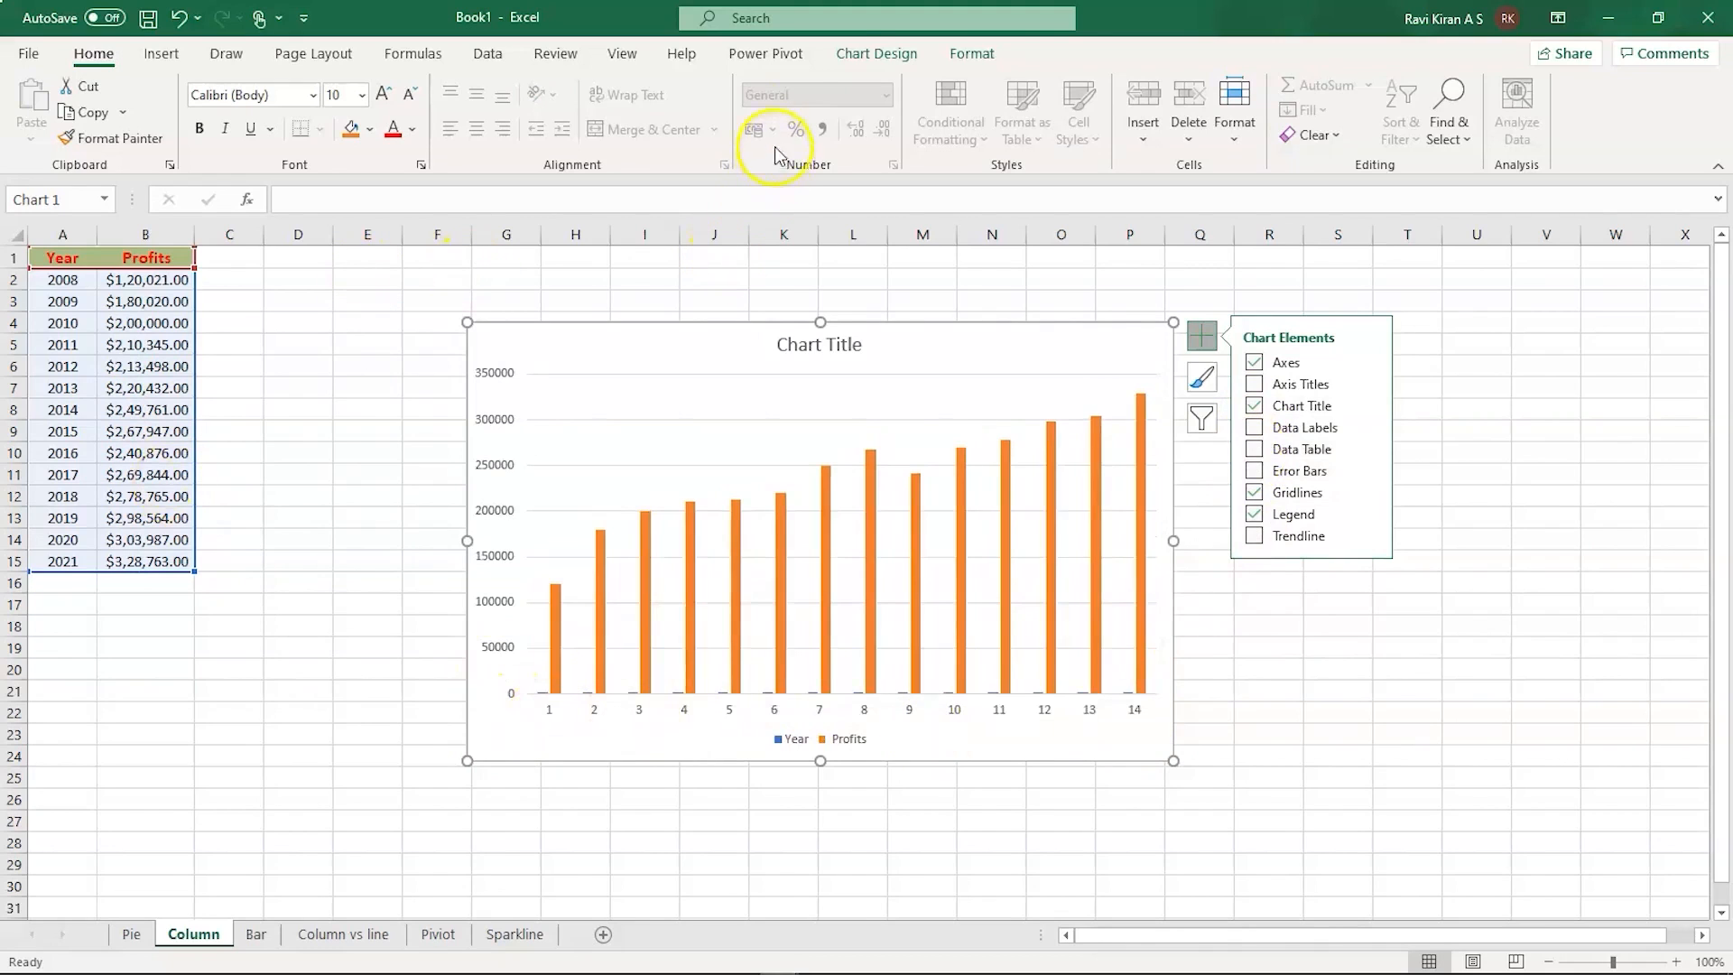
# - Remove the Year series from the column chart's data source, keeping only the Profits series
pyautogui.click(870, 56)
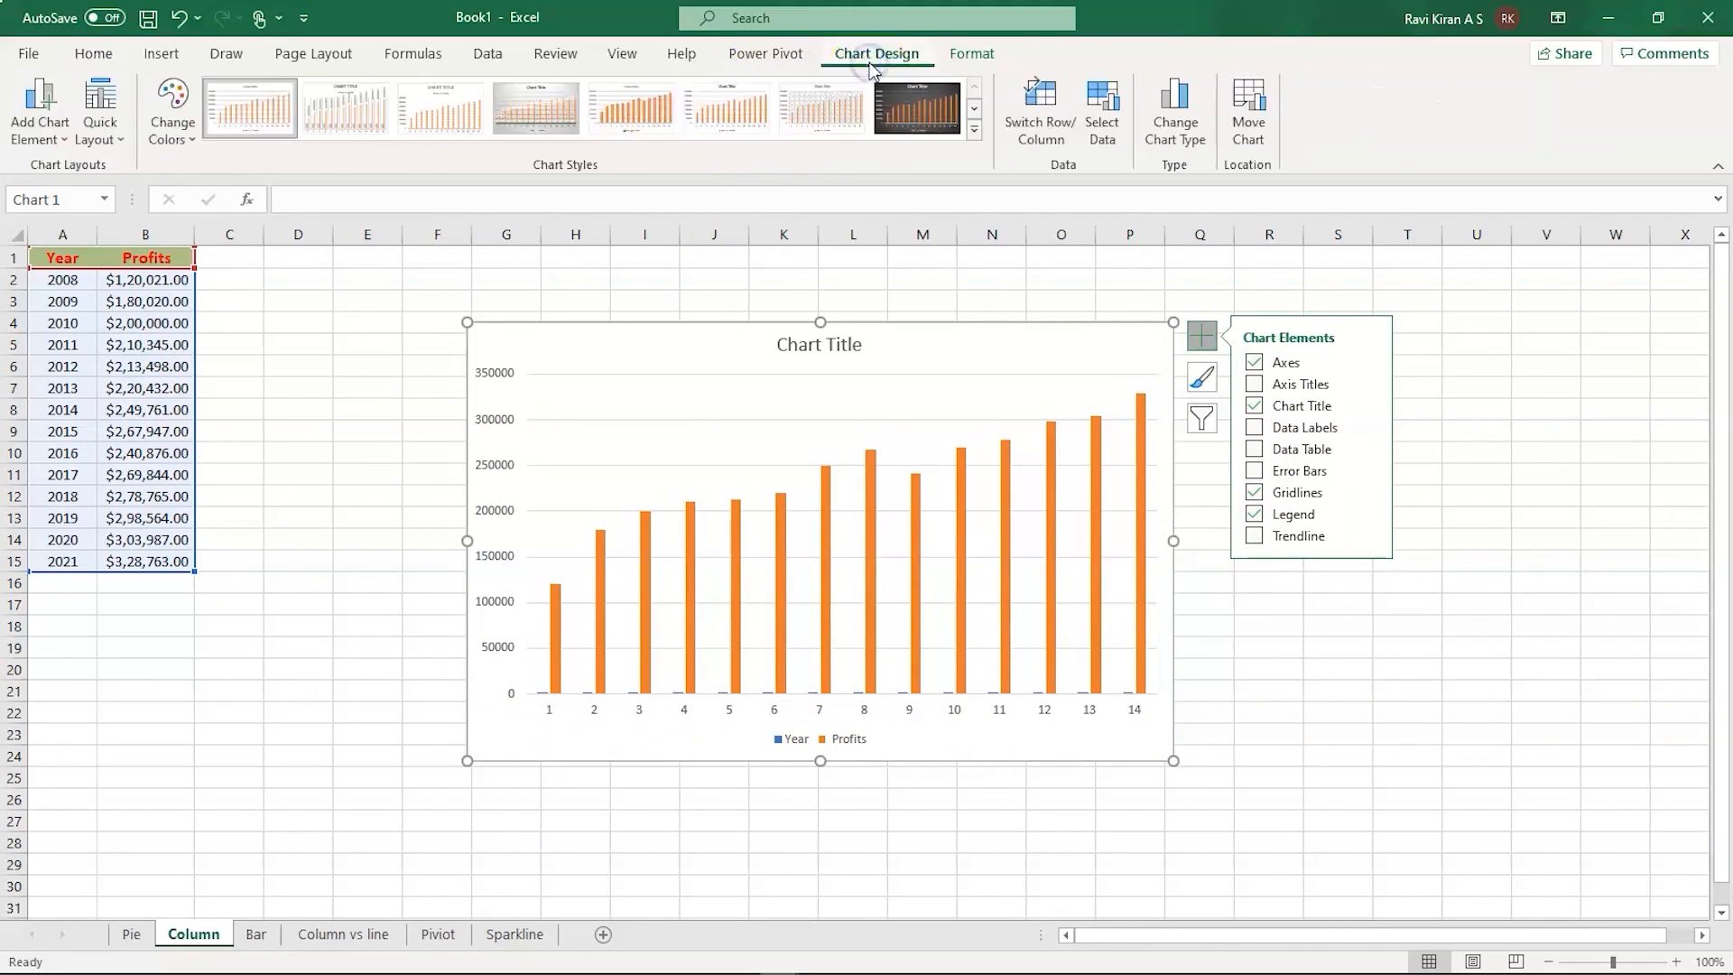
pyautogui.click(1098, 135)
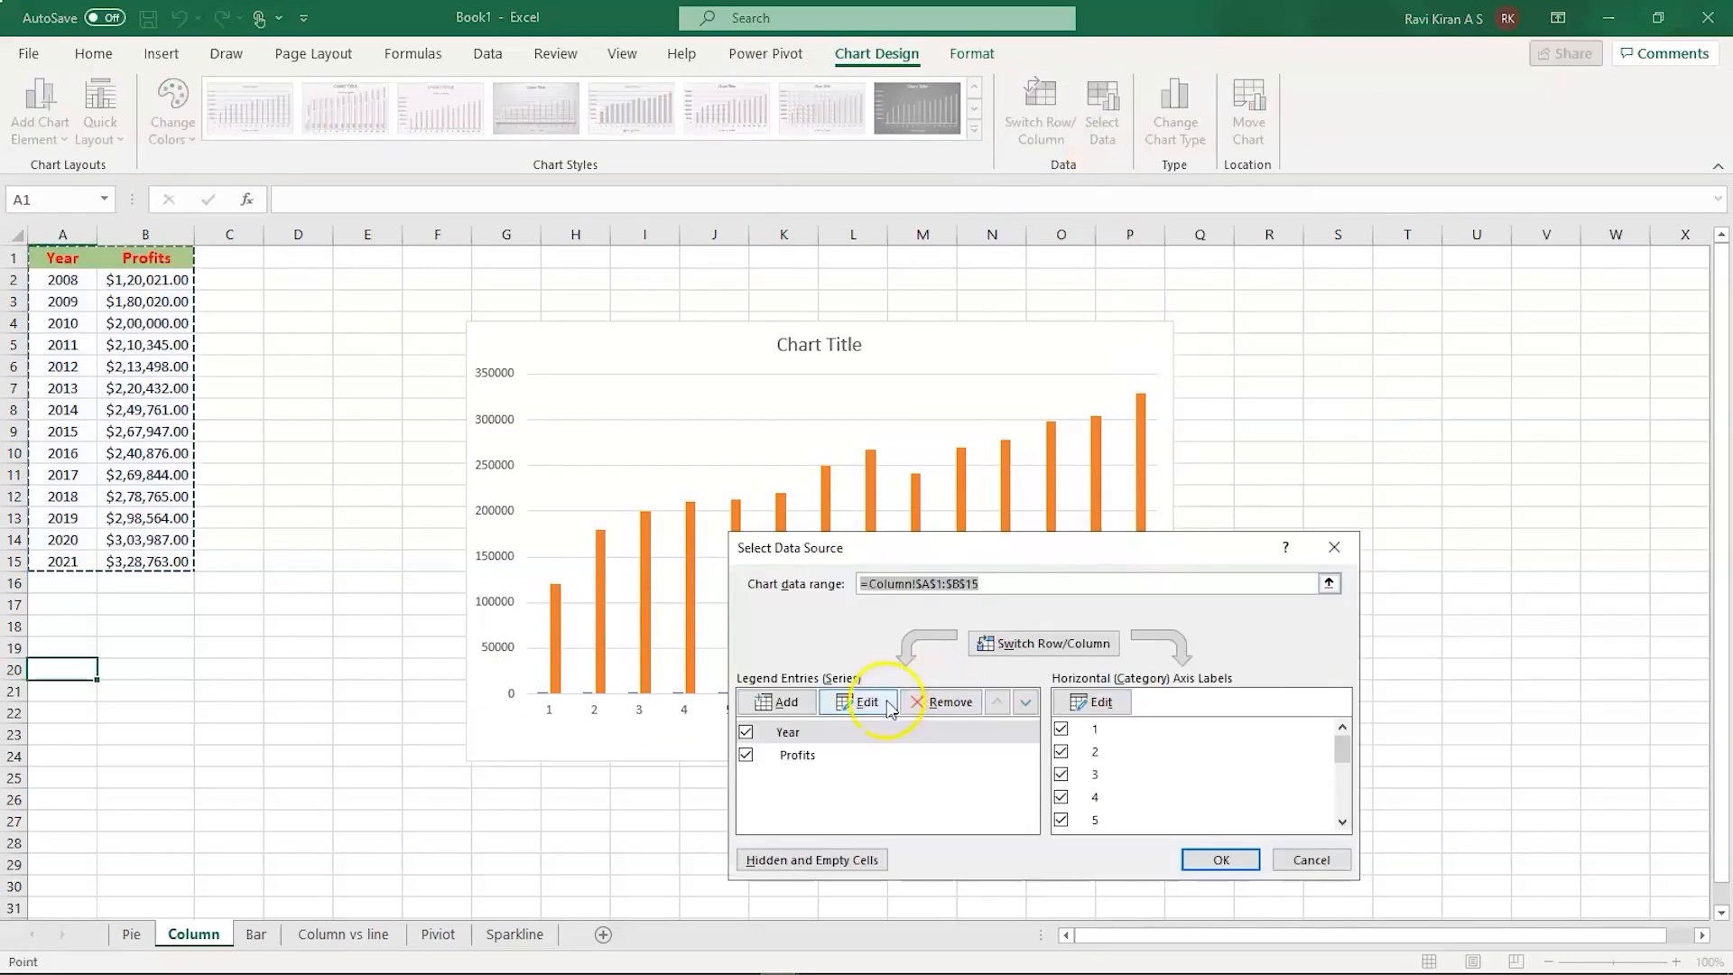
pyautogui.click(778, 758)
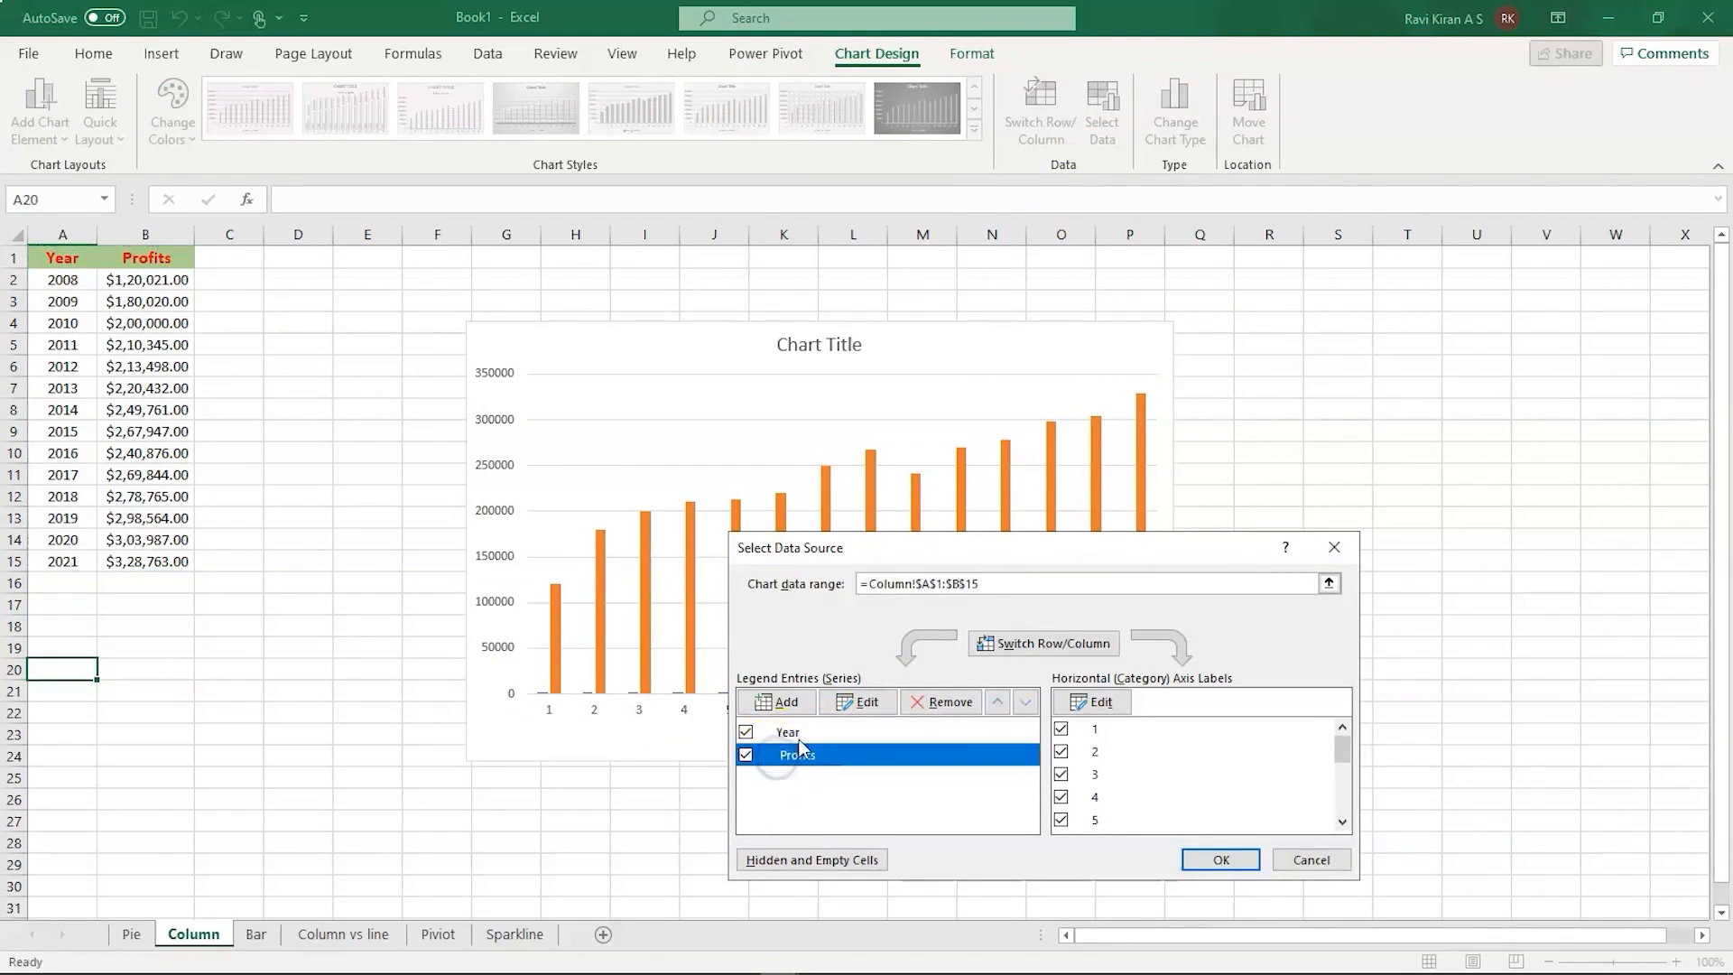
pyautogui.click(800, 735)
pyautogui.click(850, 739)
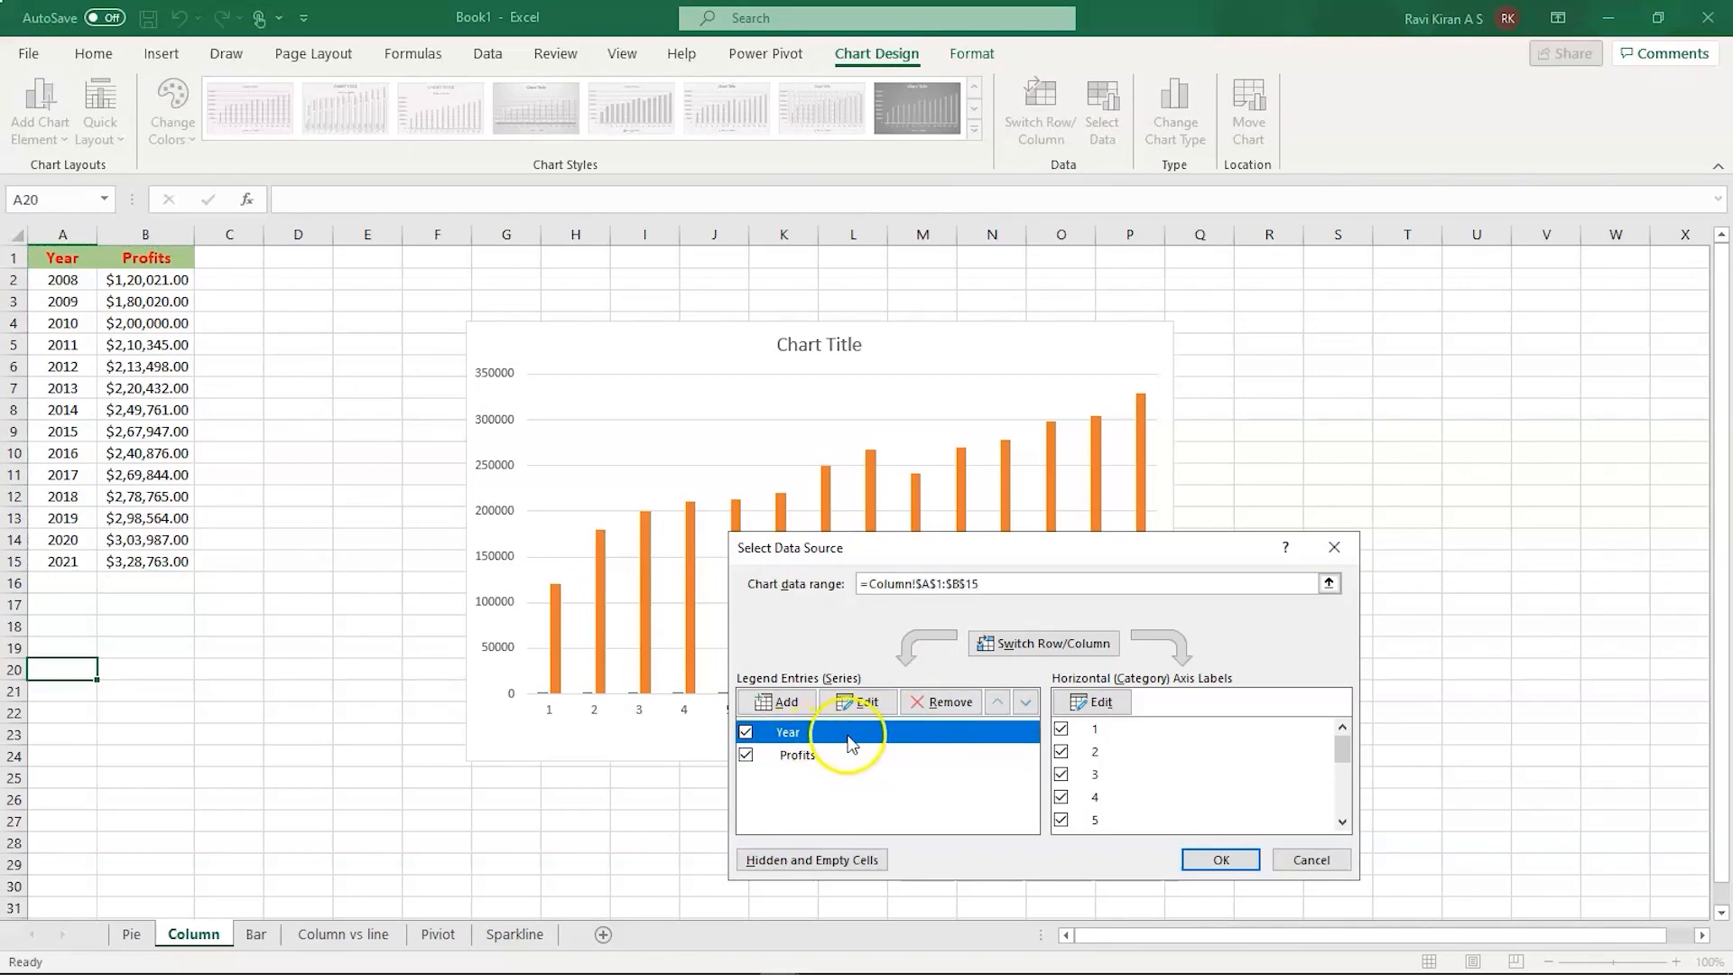
pyautogui.click(941, 702)
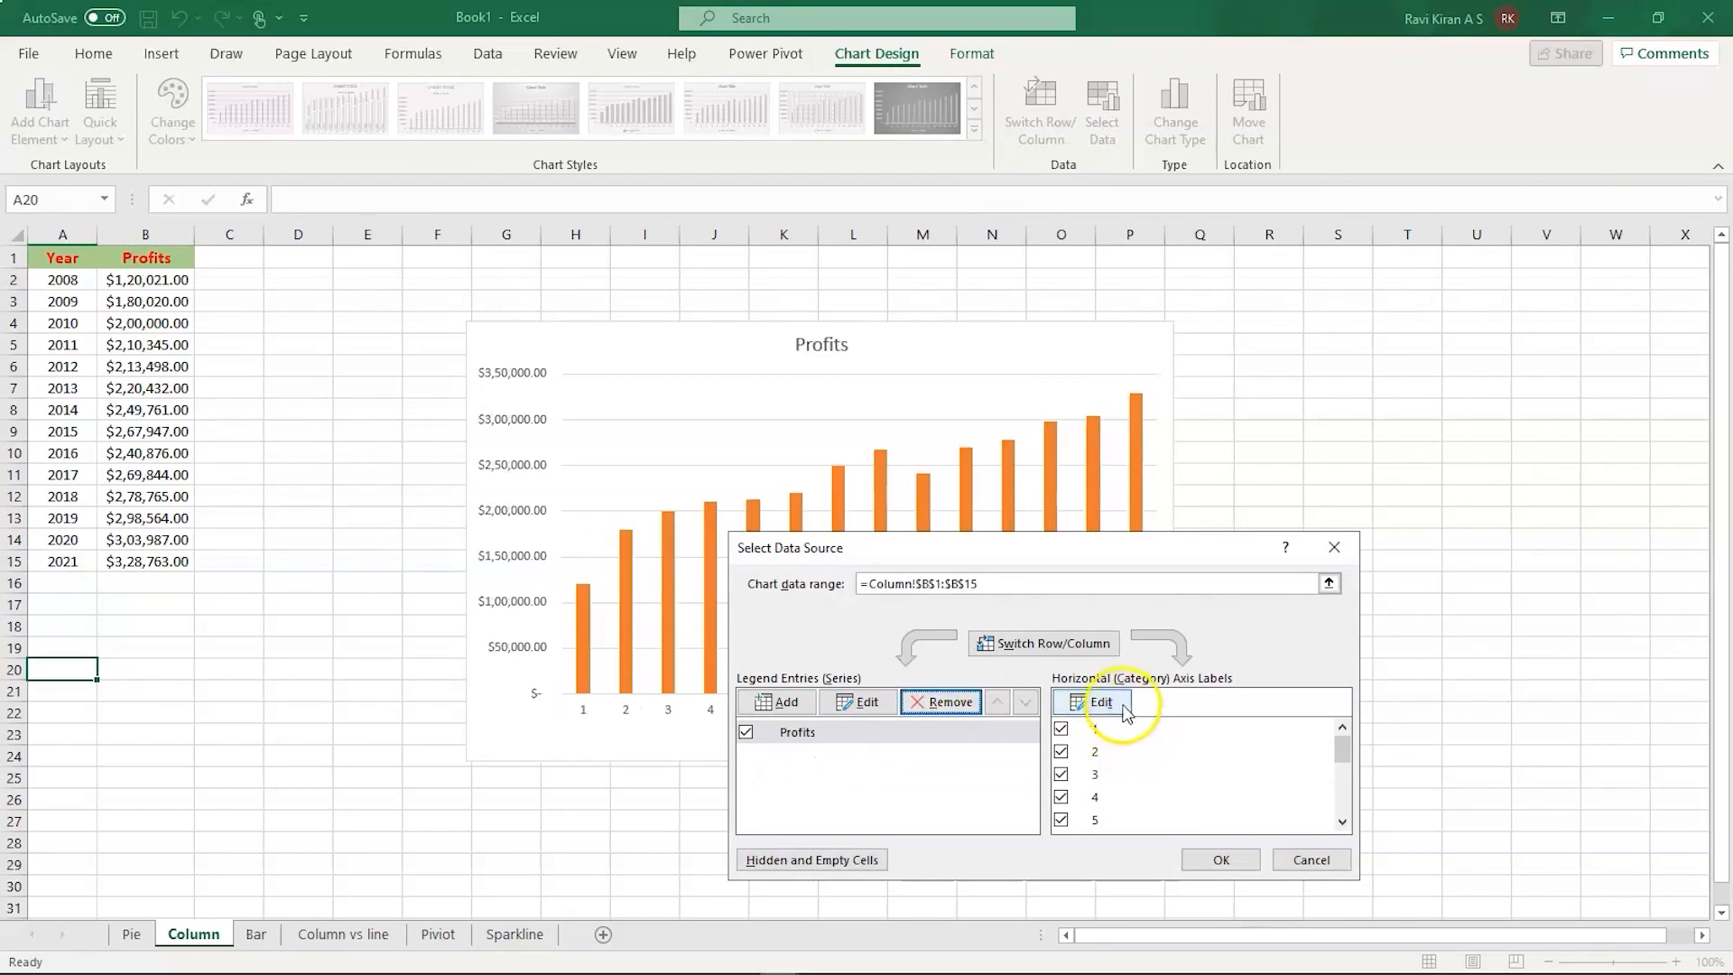
# - Use the years in A2:A15 as the chart's horizontal axis labels and apply the data source changes
pyautogui.click(1110, 706)
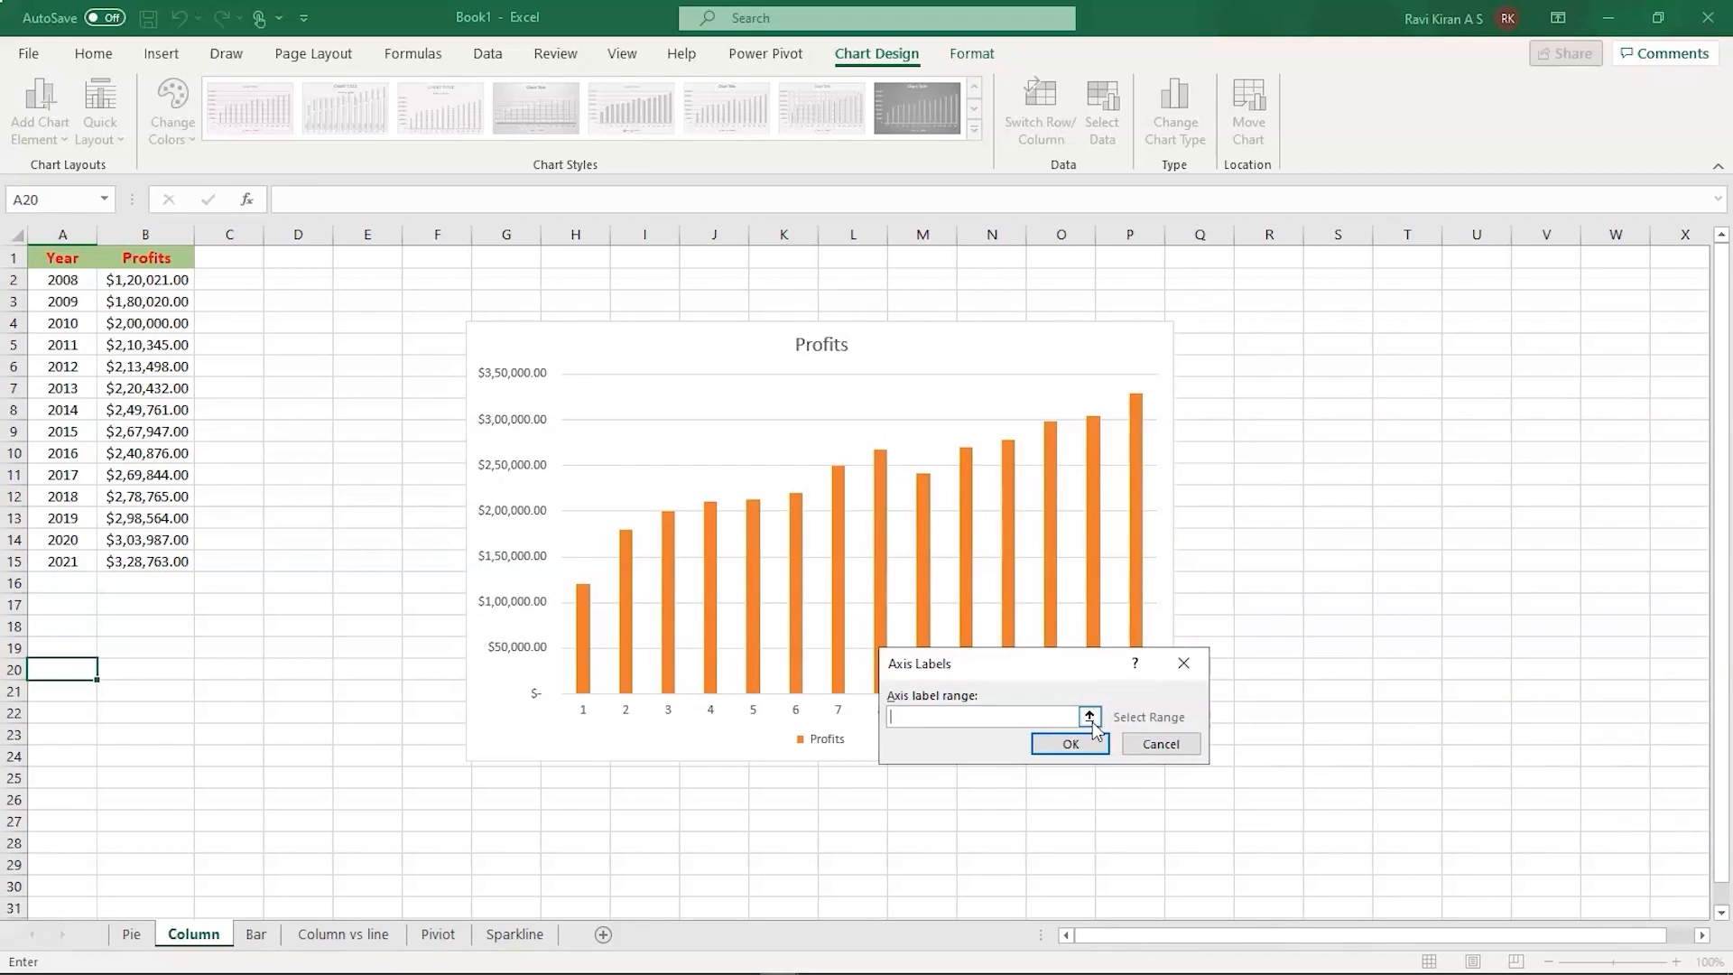
pyautogui.click(1089, 718)
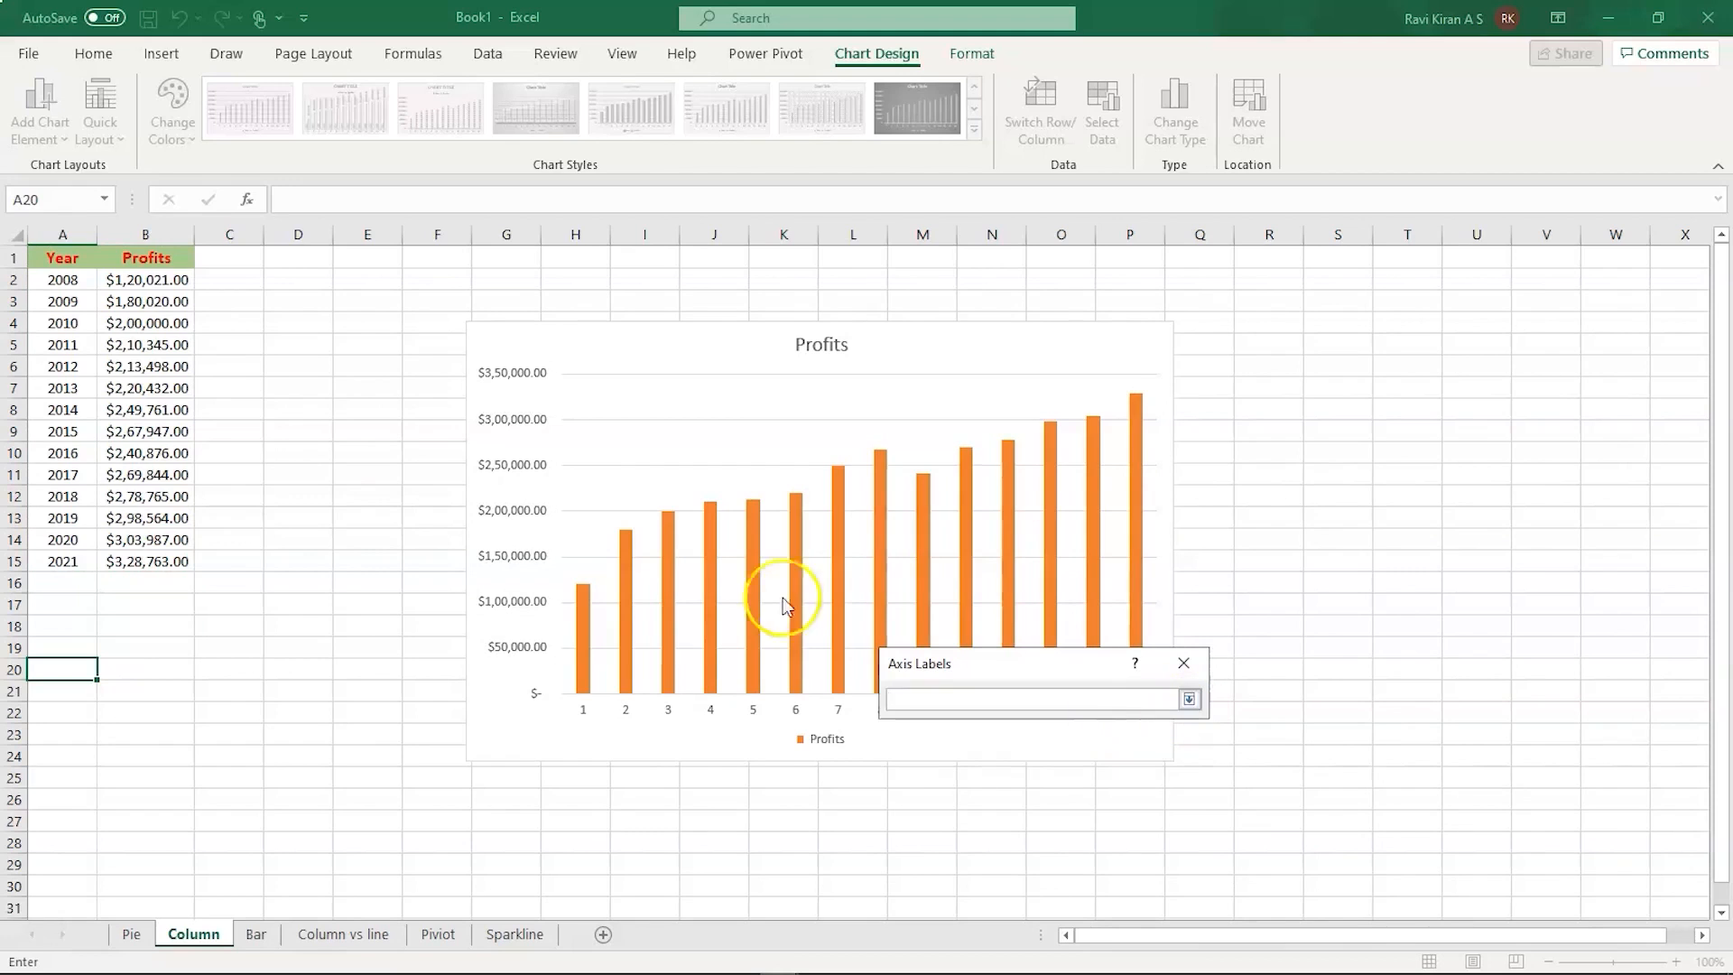
pyautogui.click(50, 278)
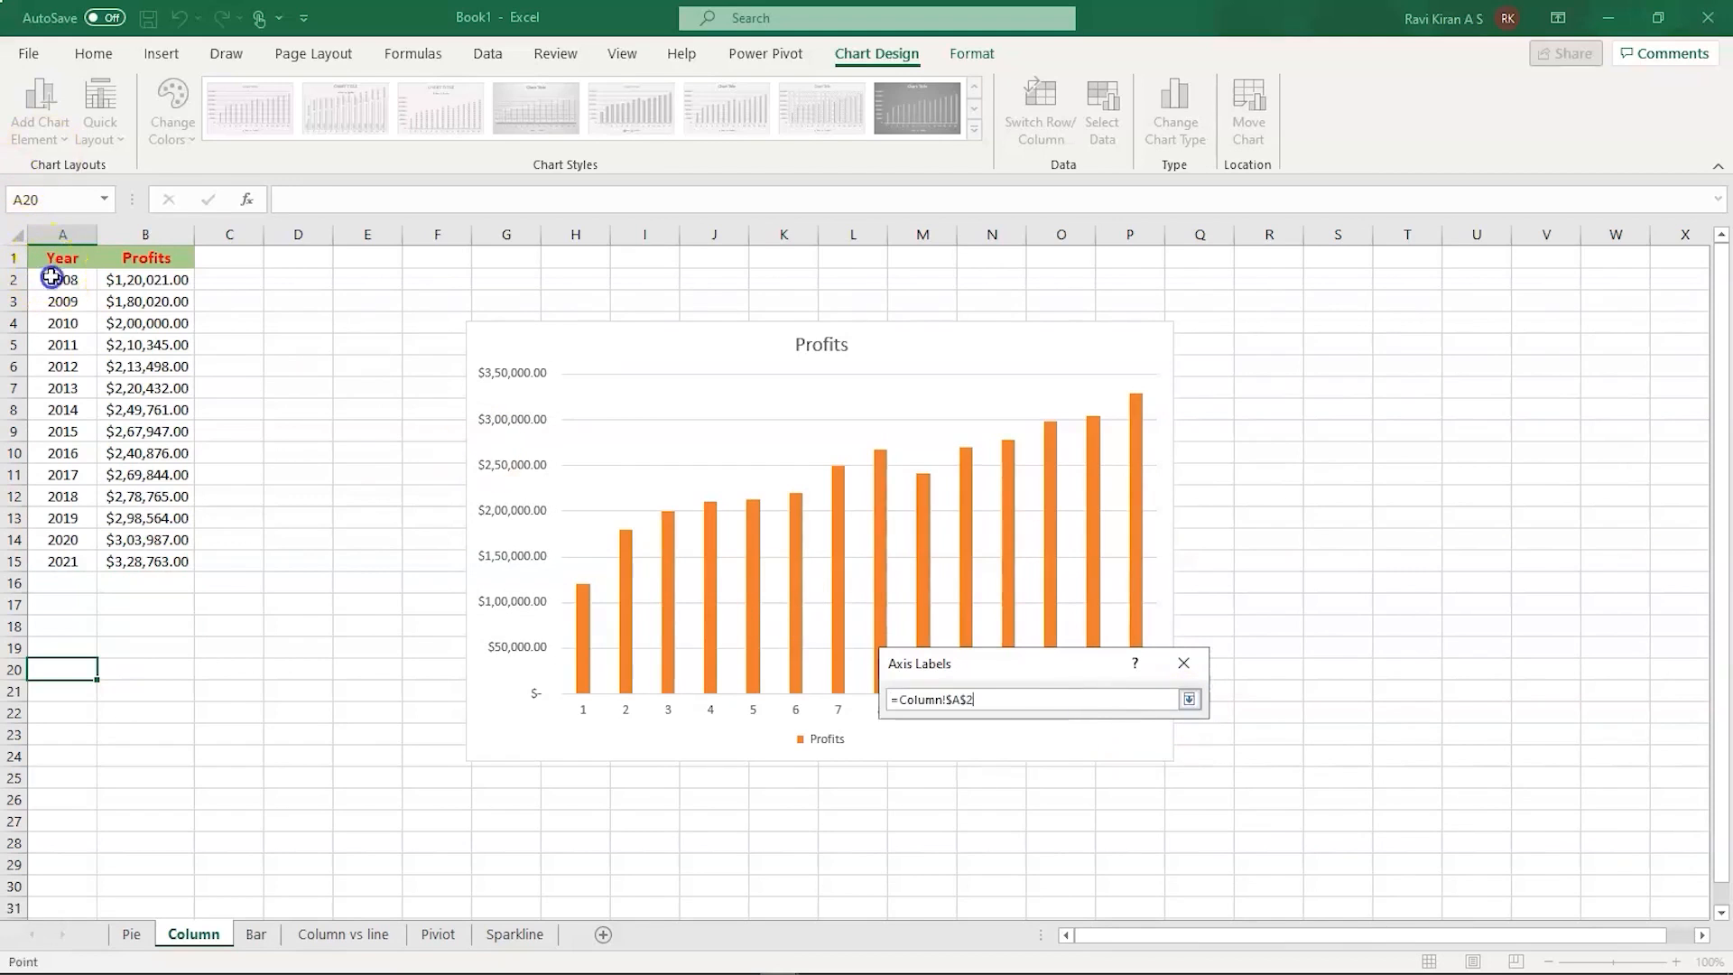
pyautogui.moveTo(84, 287); pyautogui.dragTo(71, 569)
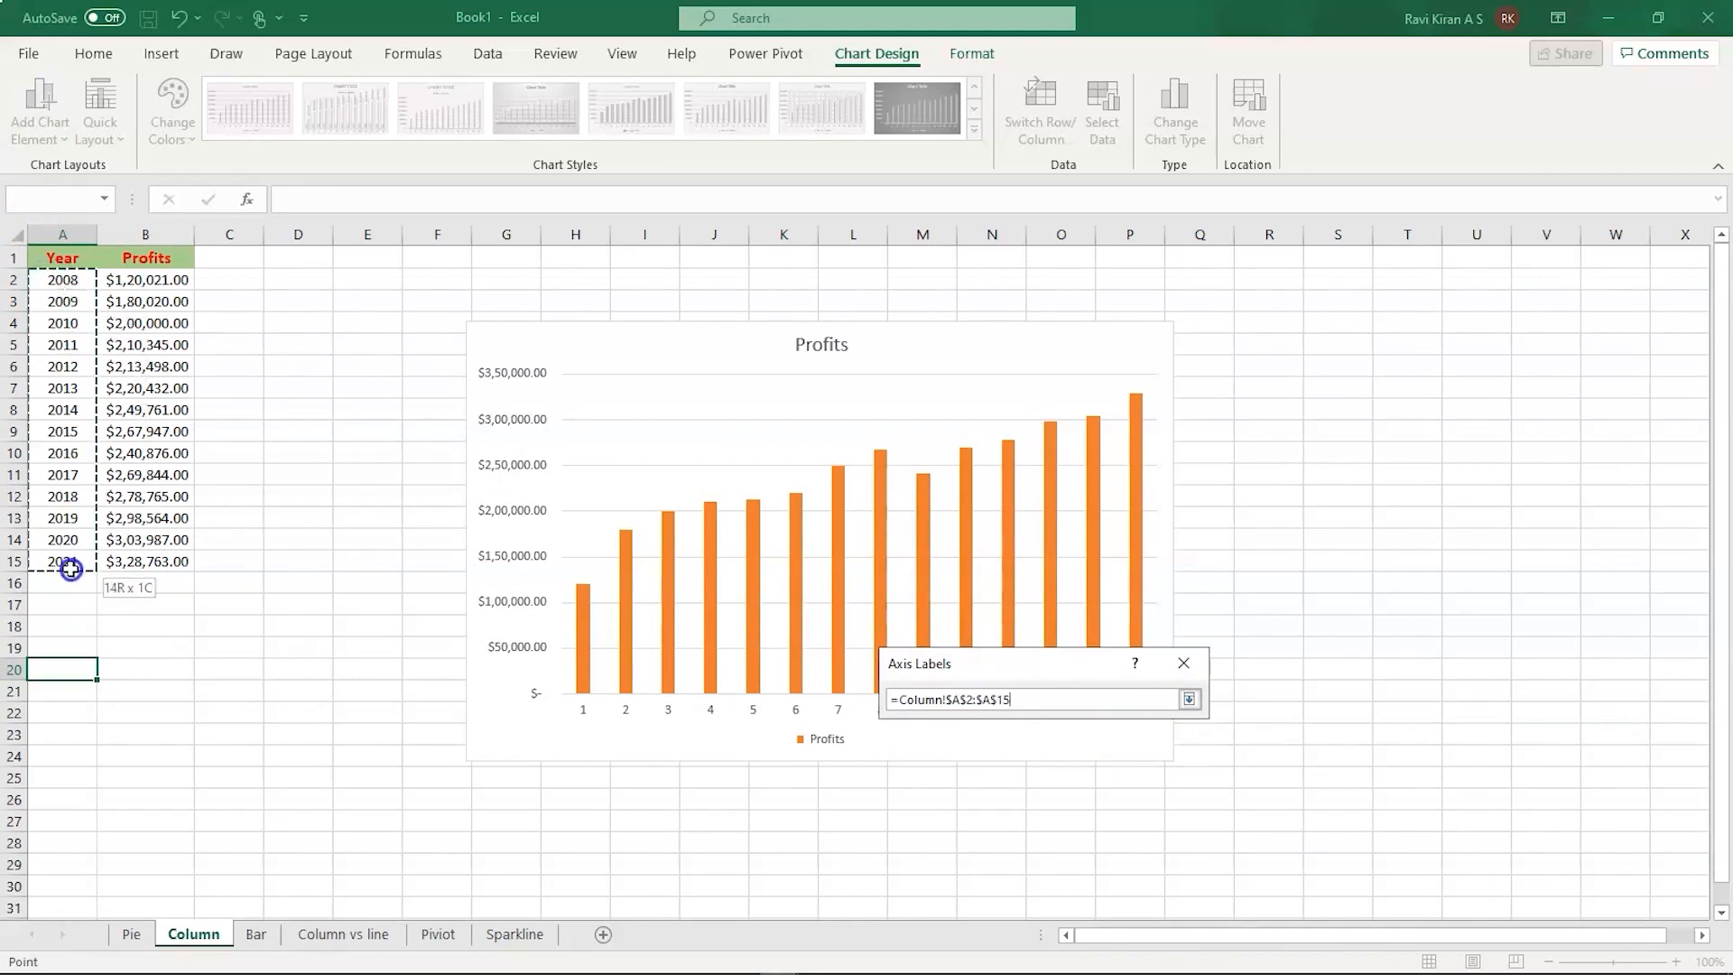
pyautogui.click(1189, 699)
pyautogui.click(1062, 755)
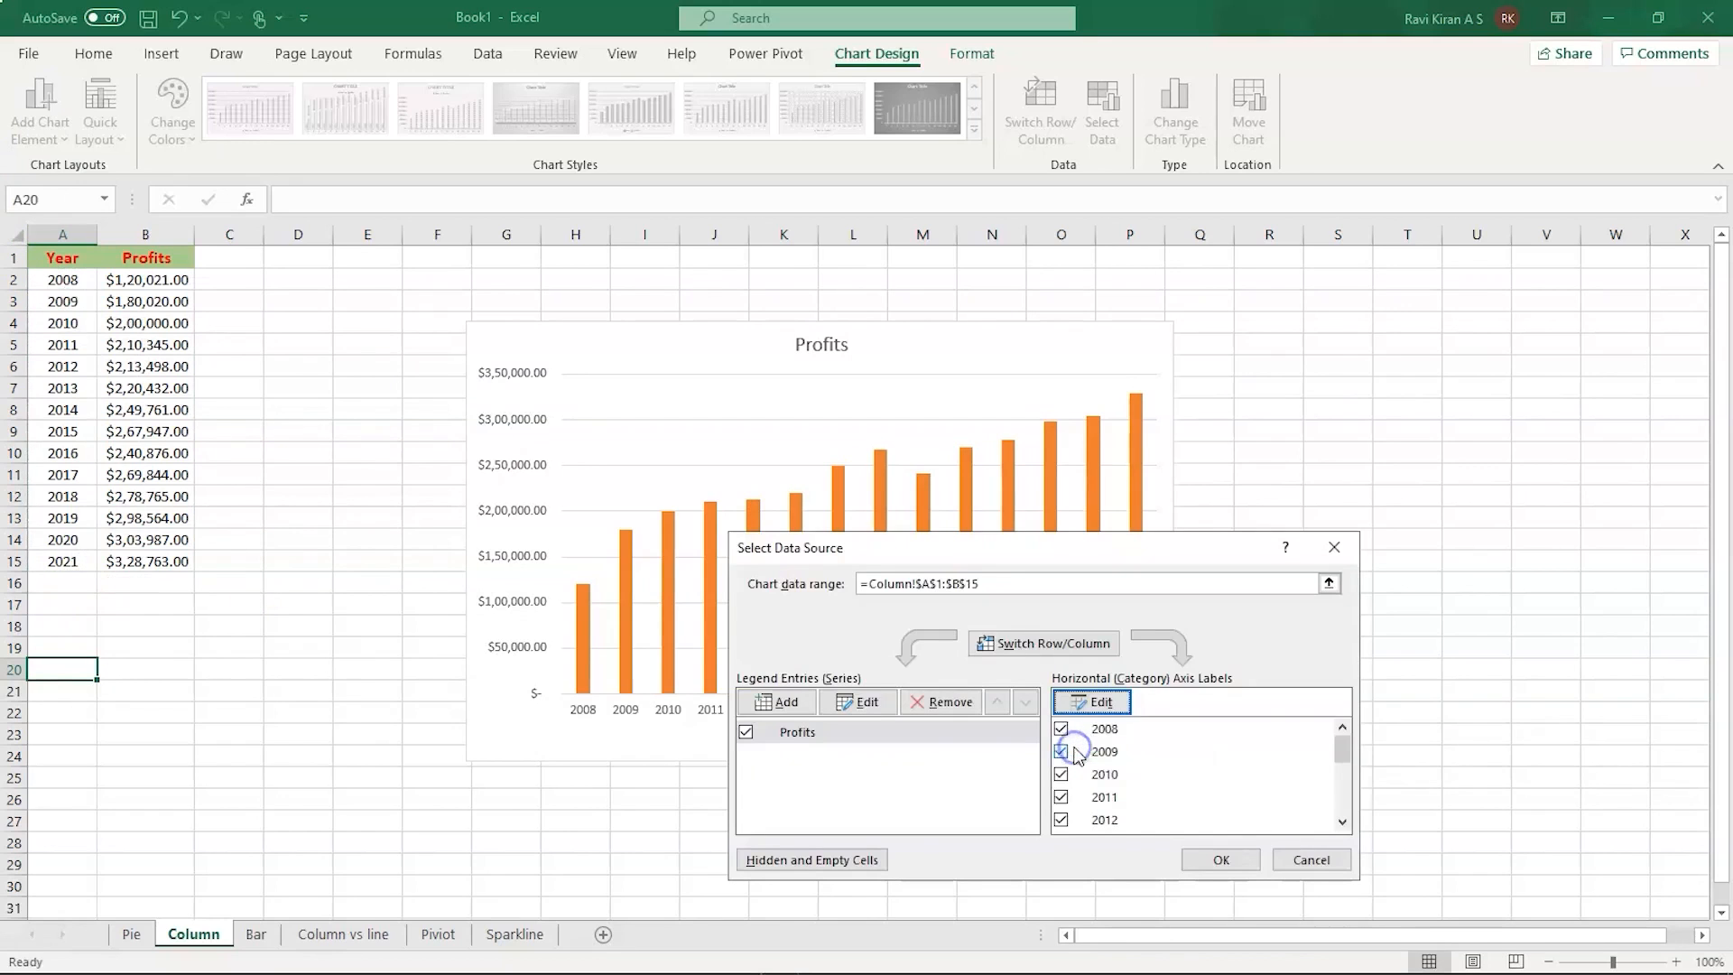
pyautogui.click(1220, 860)
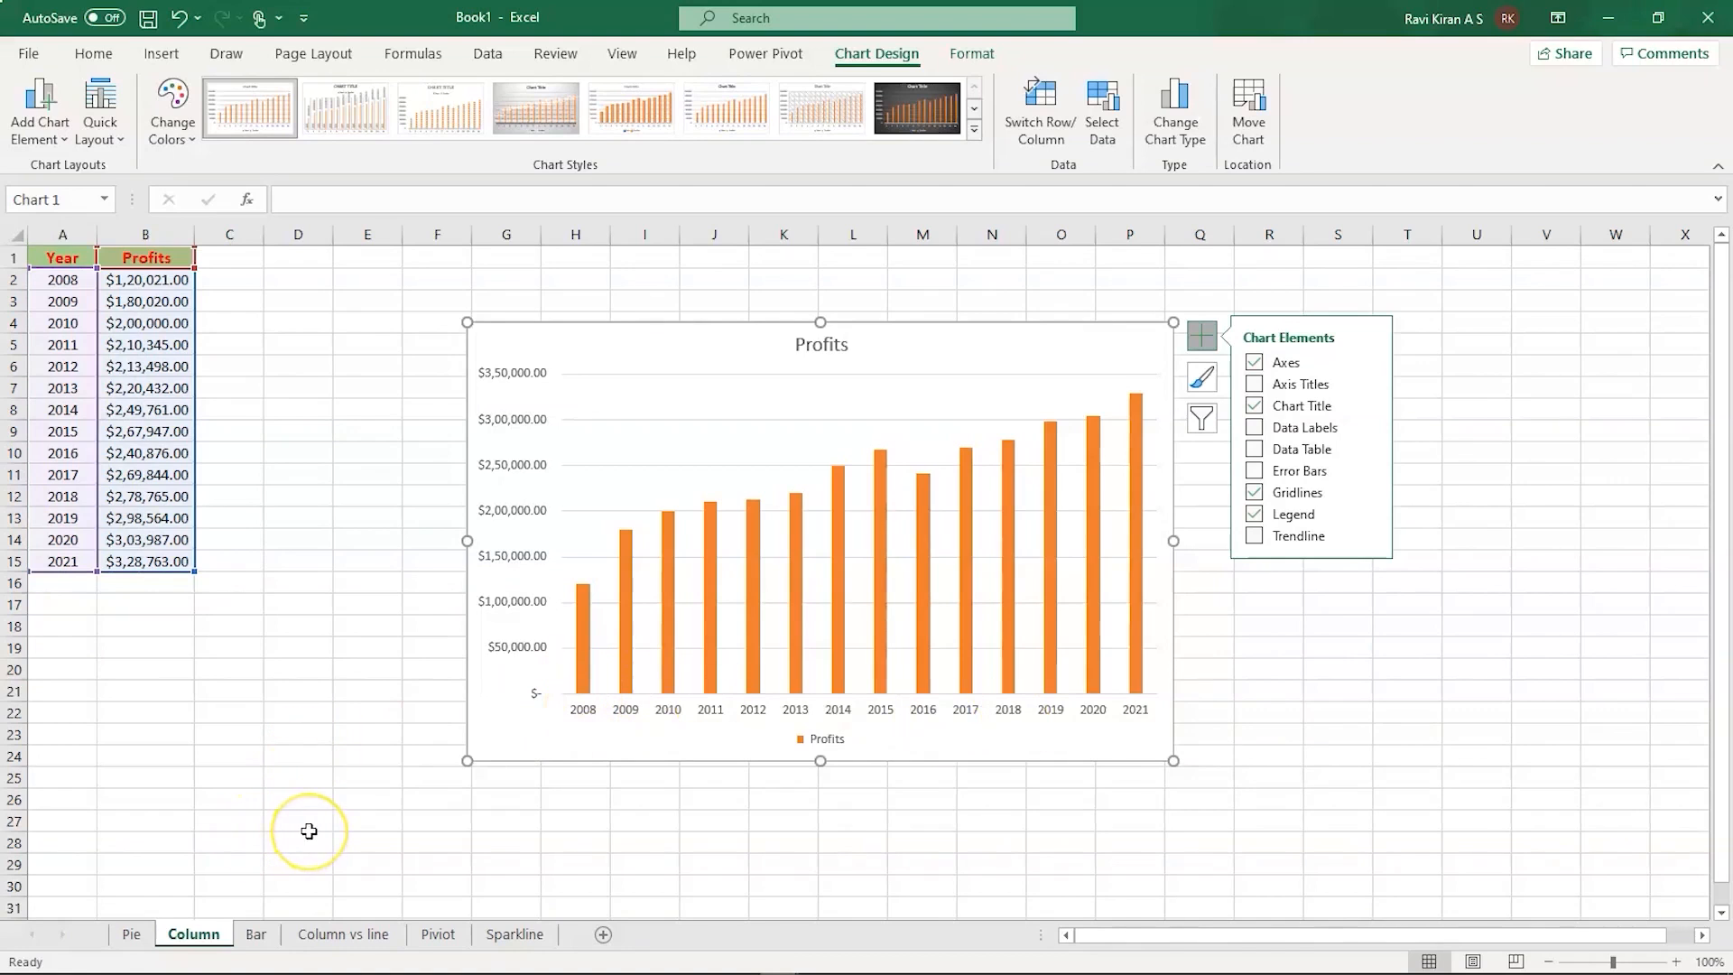
pyautogui.click(256, 936)
pyautogui.click(197, 935)
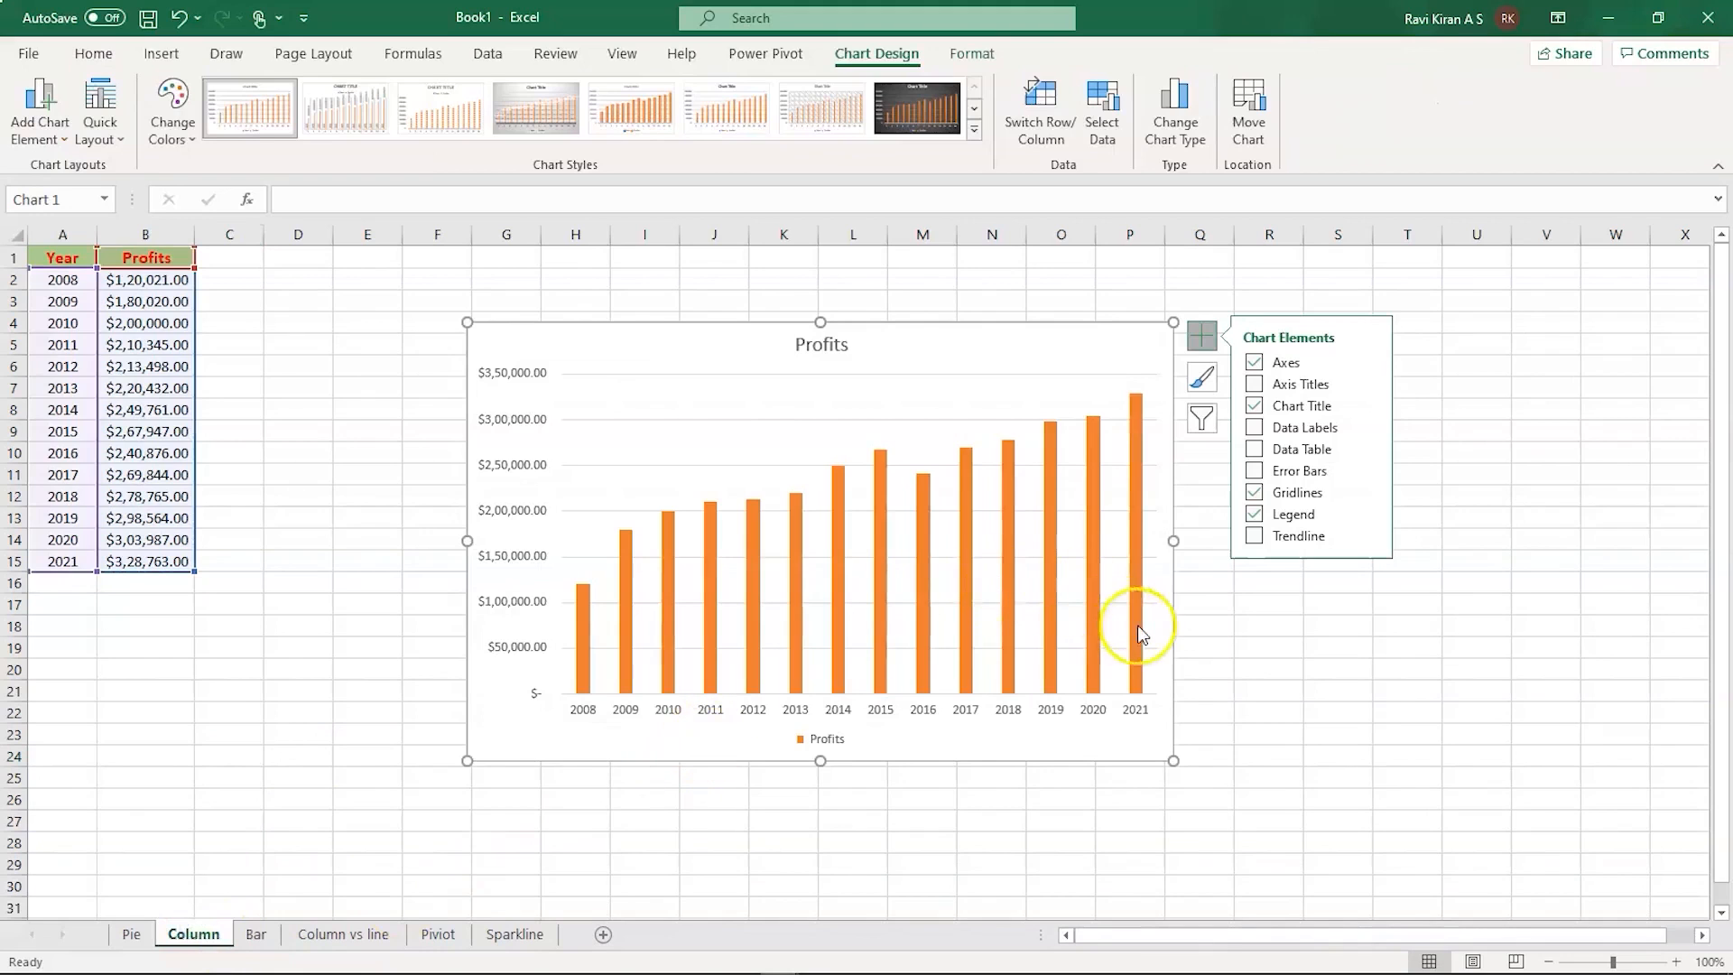
pyautogui.rightClick(1081, 345)
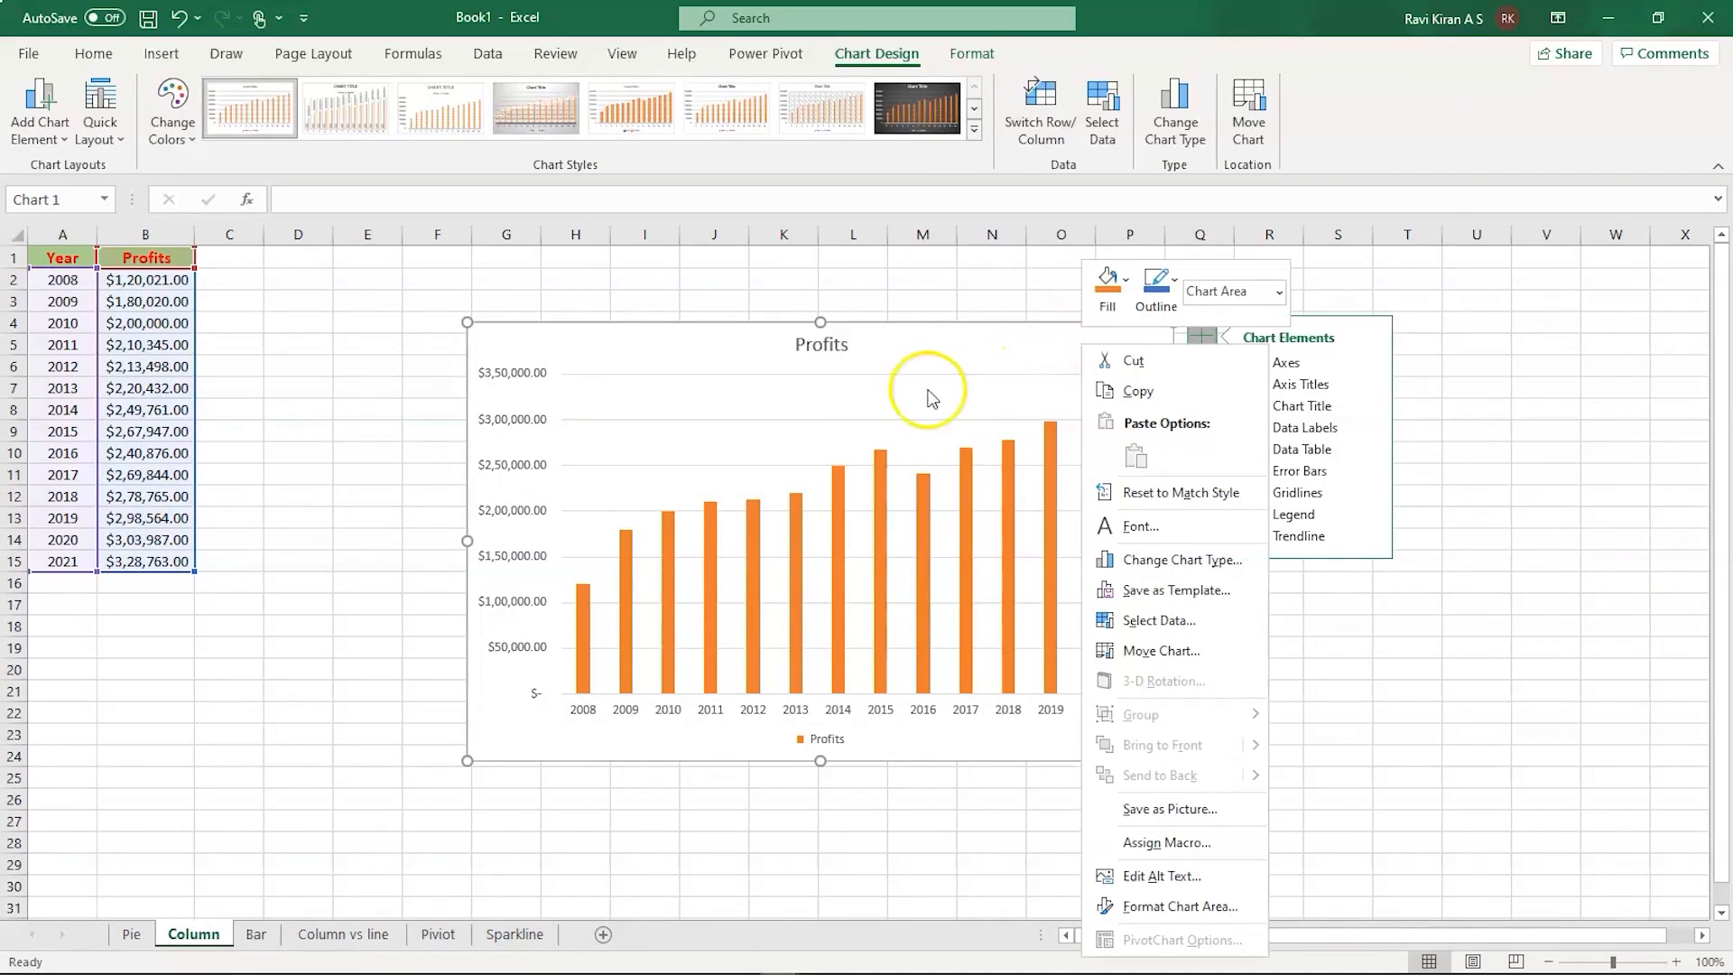
pyautogui.click(990, 361)
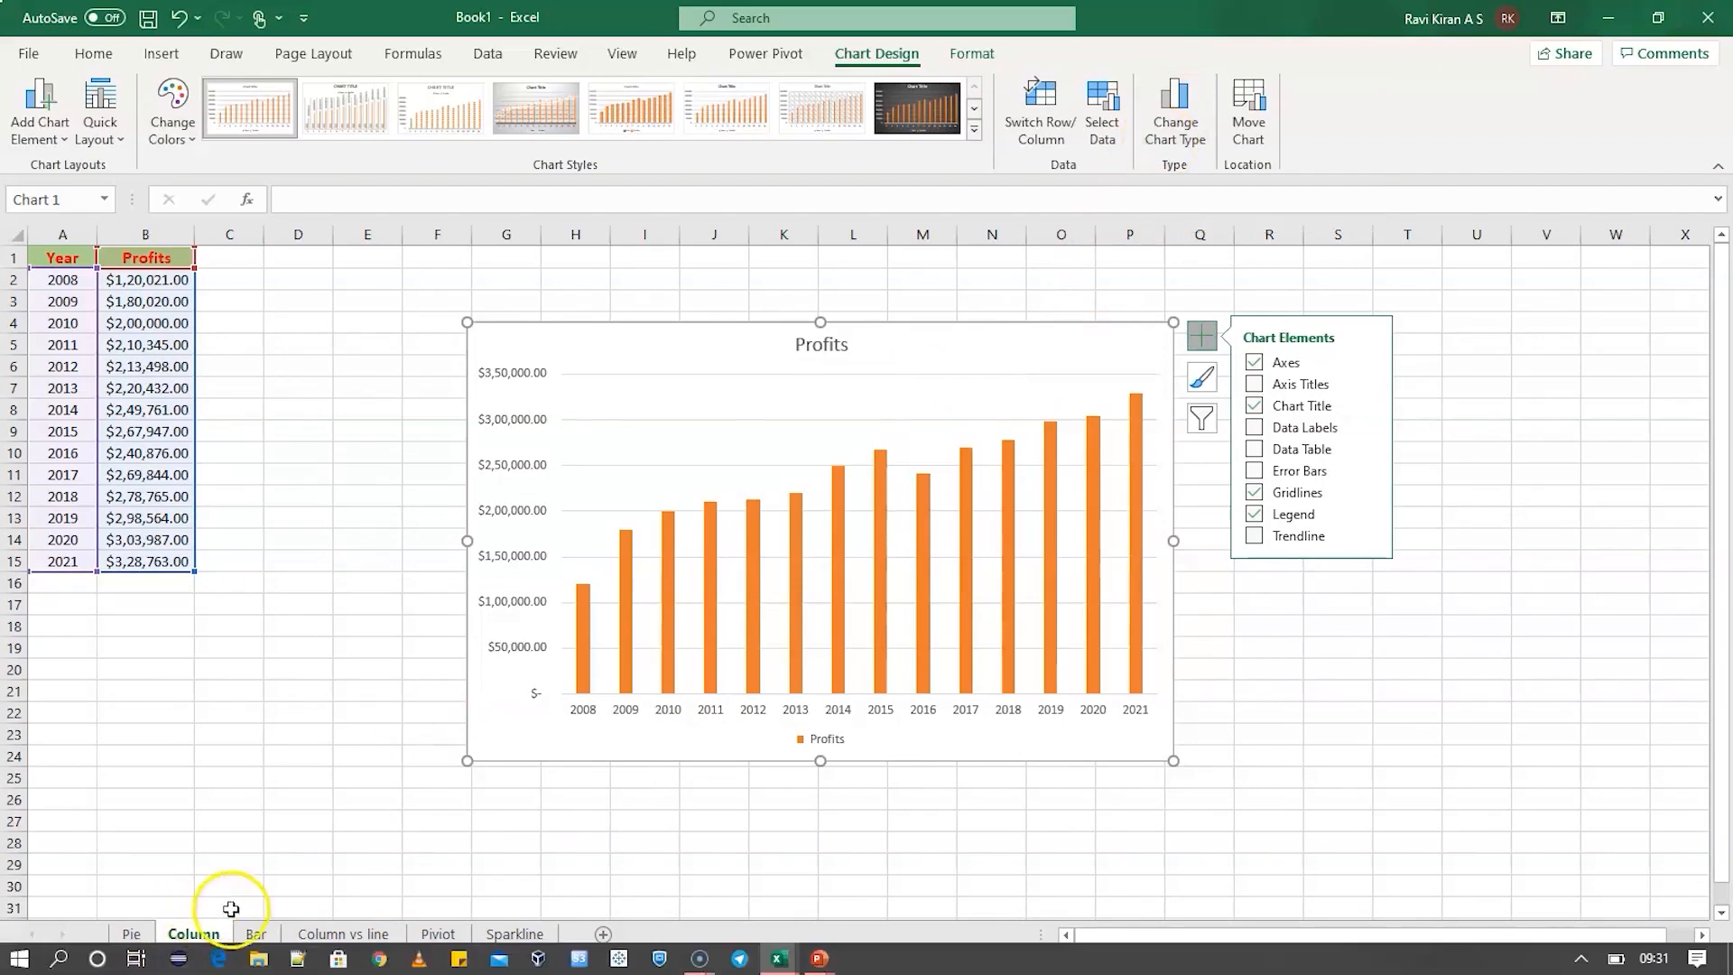
pyautogui.click(256, 937)
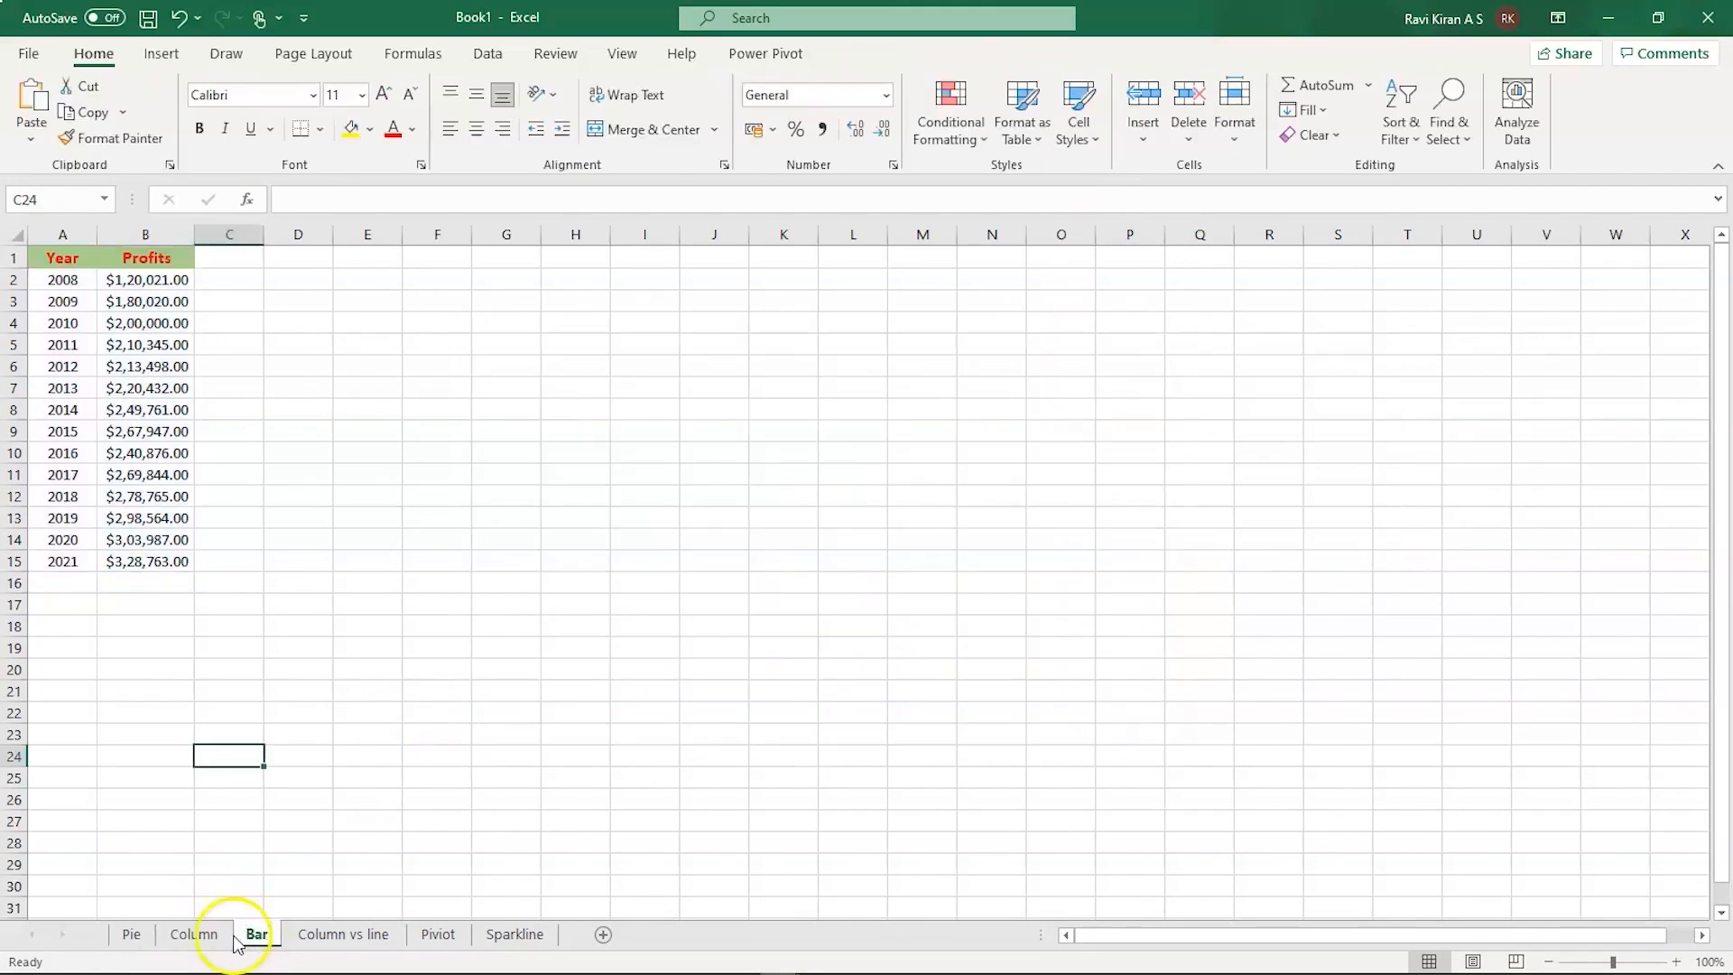
pyautogui.click(197, 937)
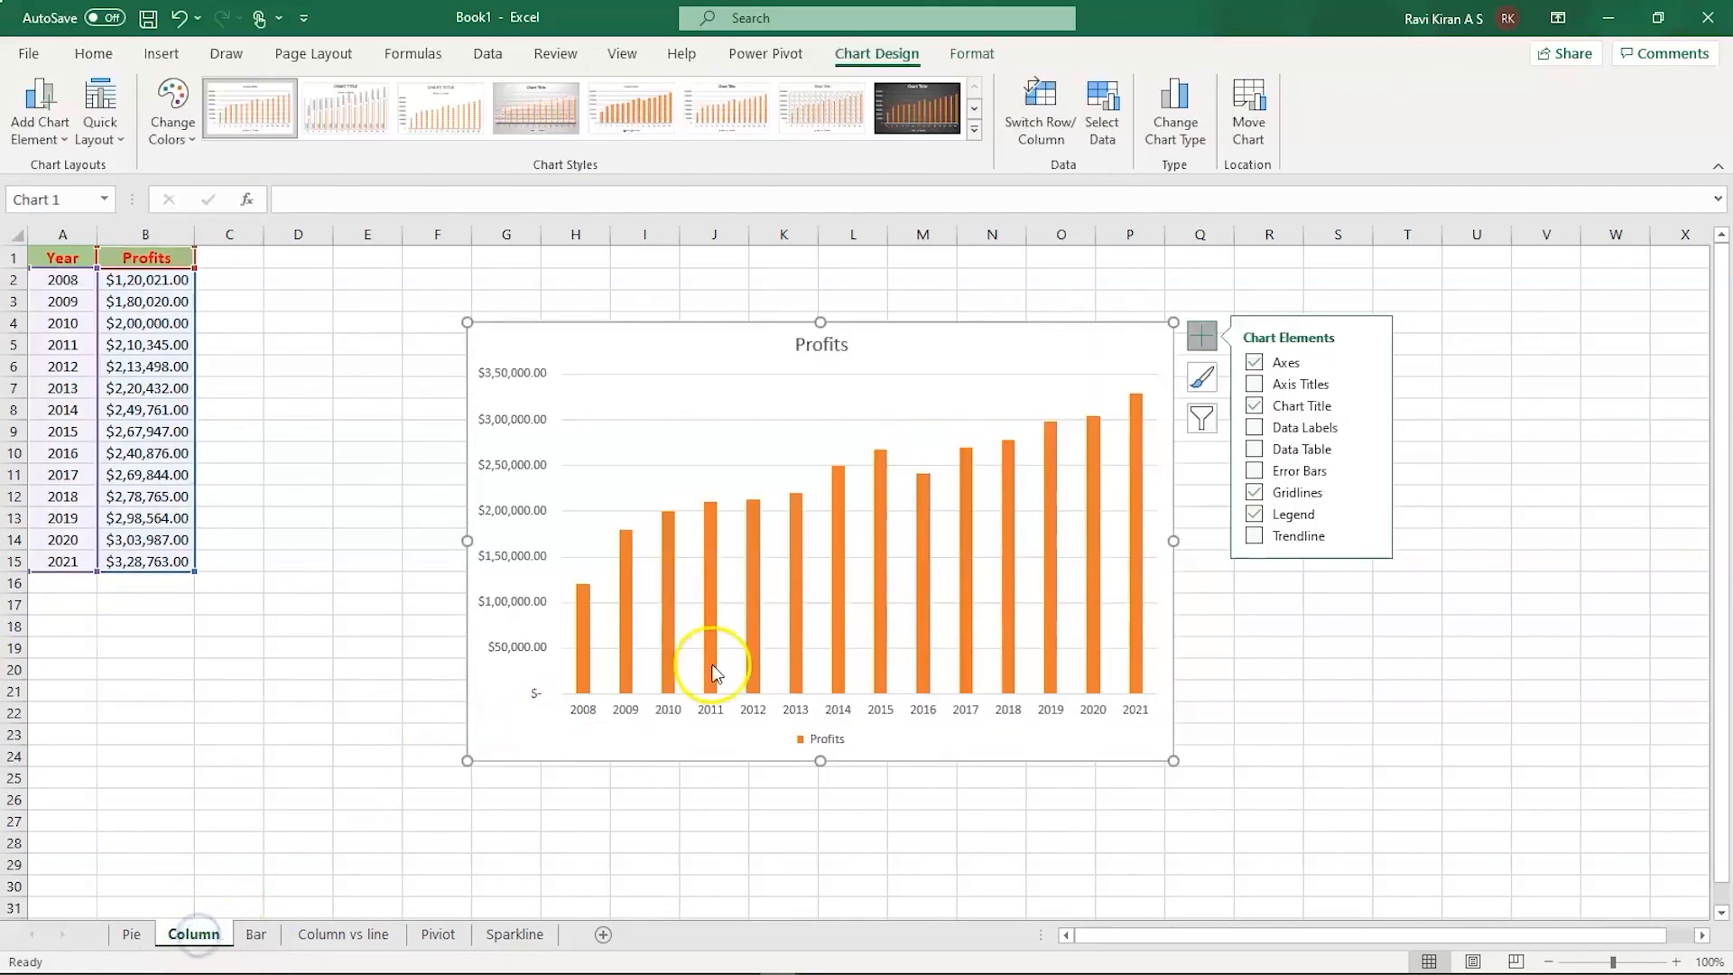
# - Change the profits chart on the Column sheet to a Clustered Bar with each year as a separately coloured series
pyautogui.moveTo(882, 536)
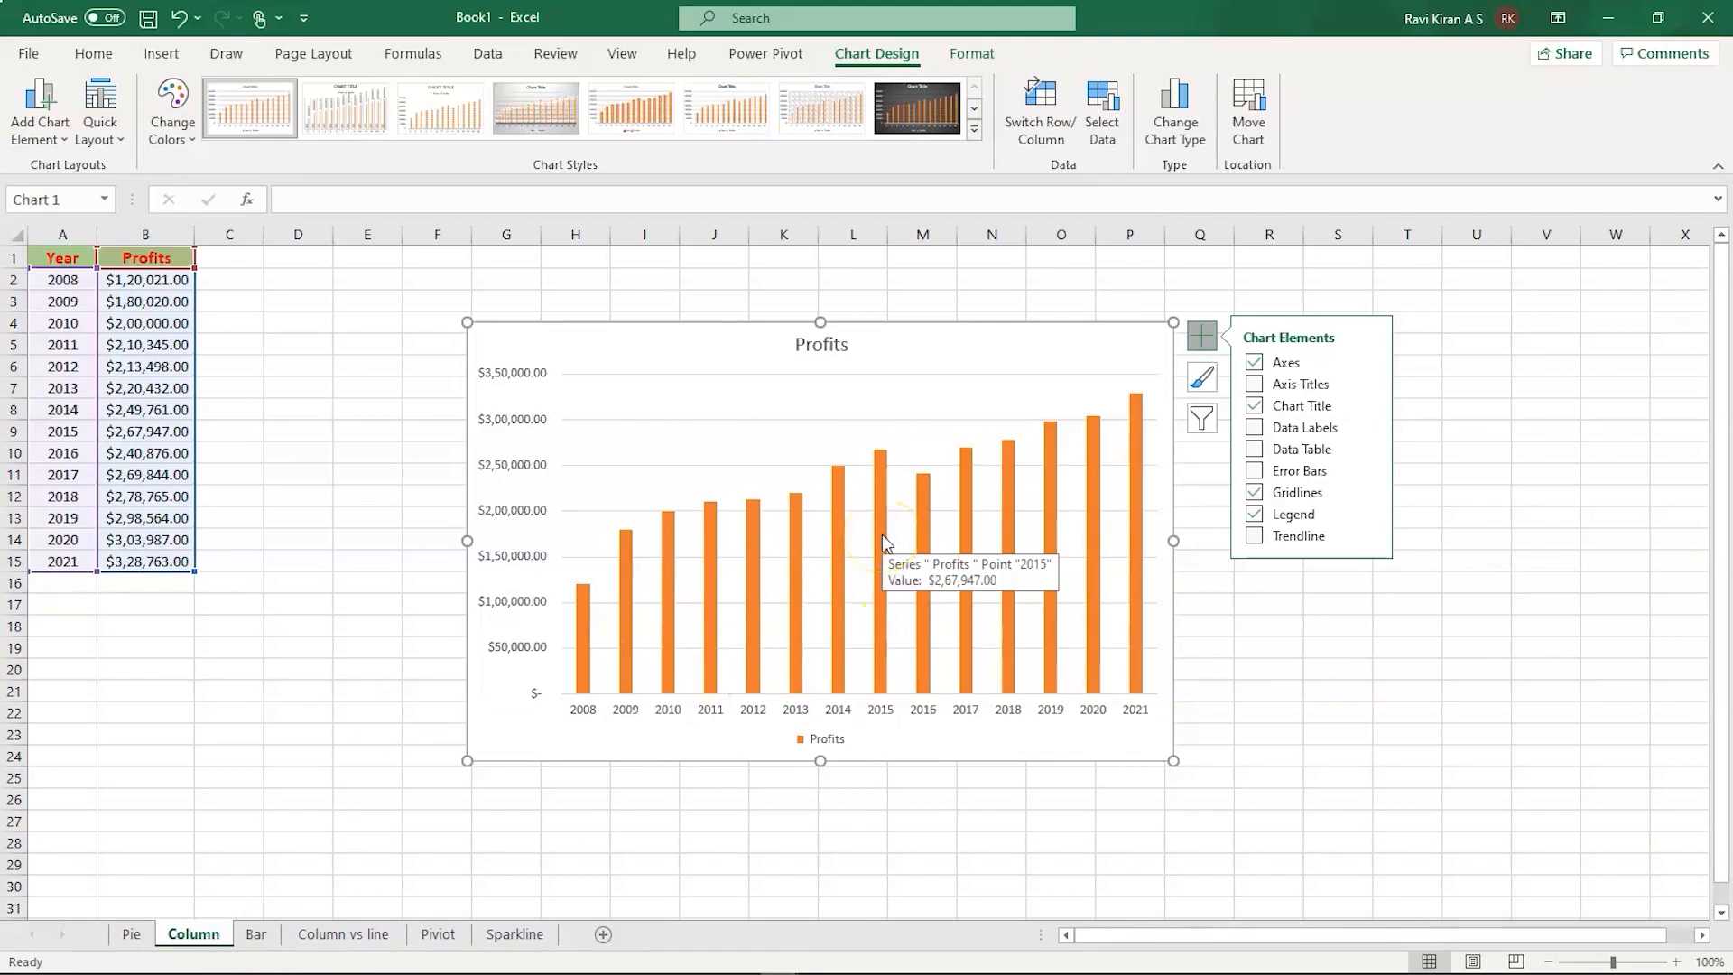
pyautogui.click(1172, 134)
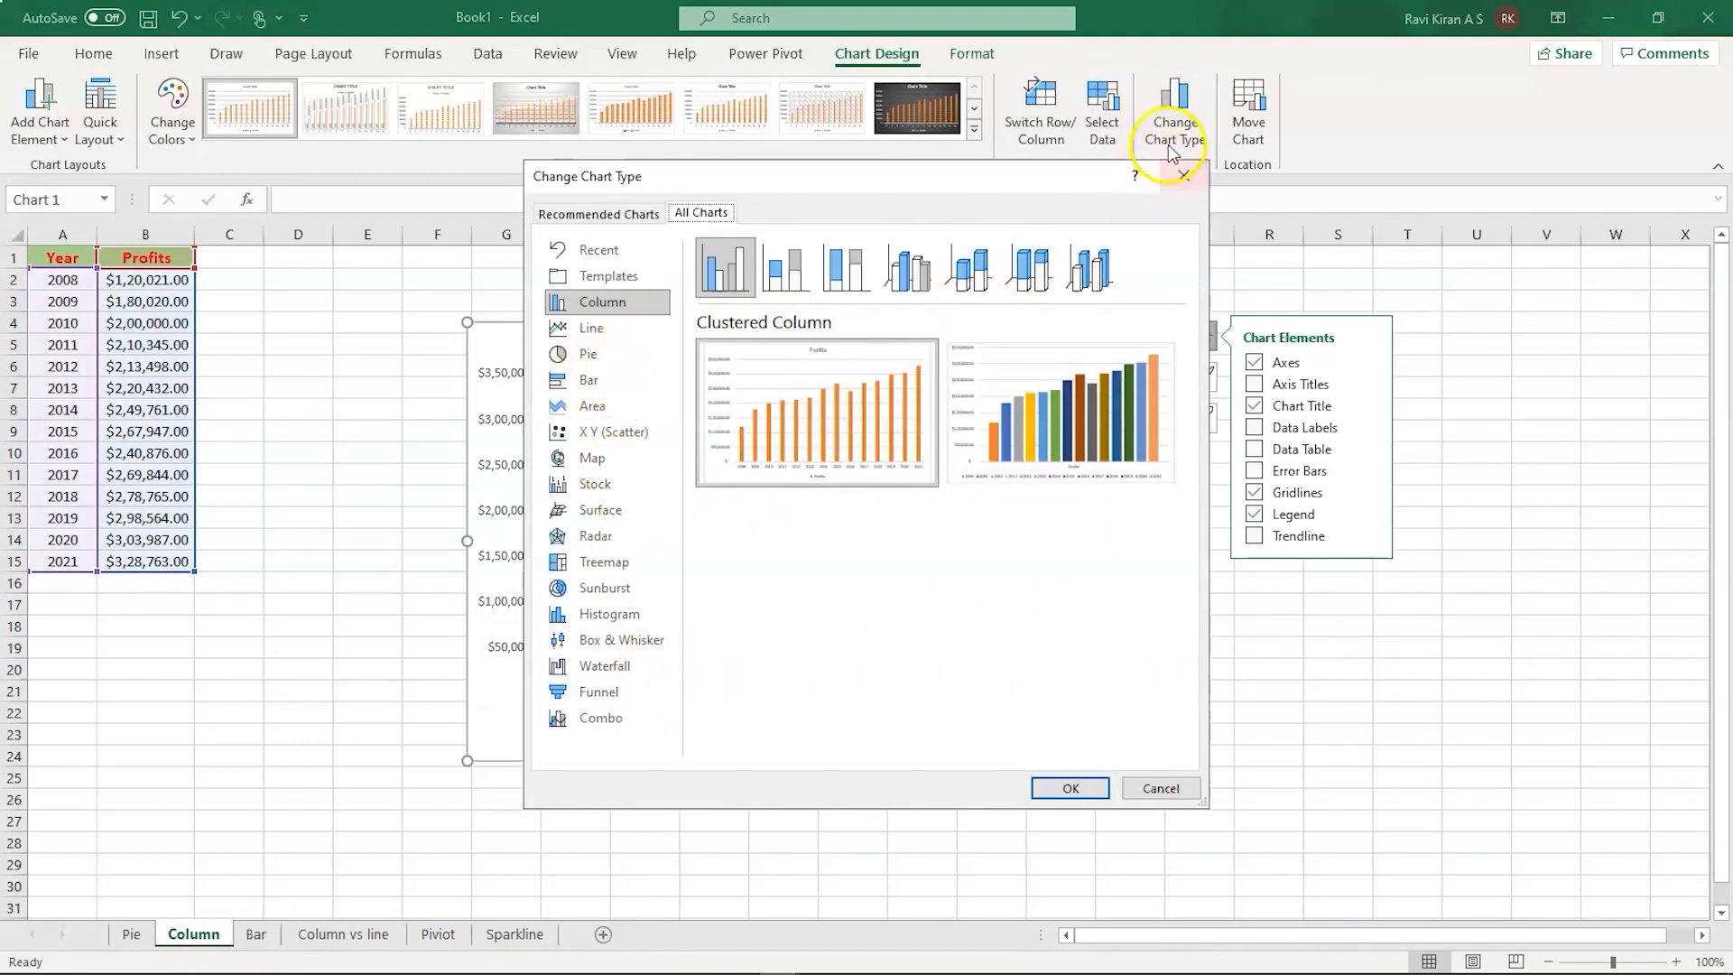
pyautogui.click(593, 312)
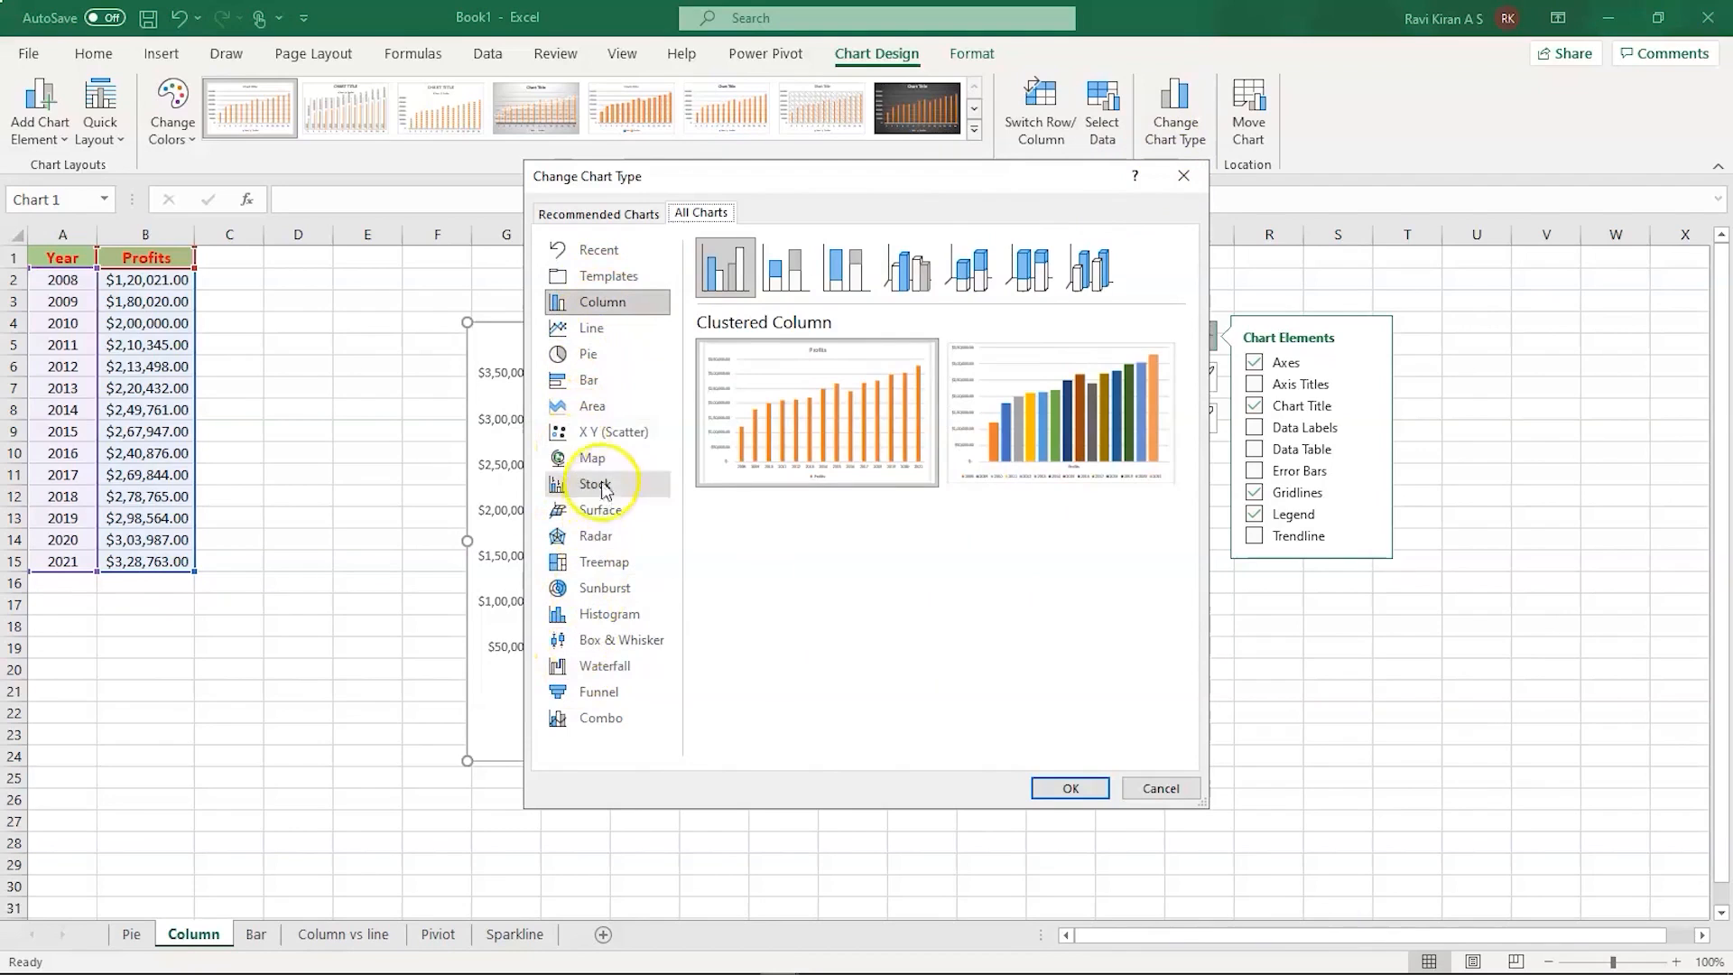
pyautogui.click(603, 388)
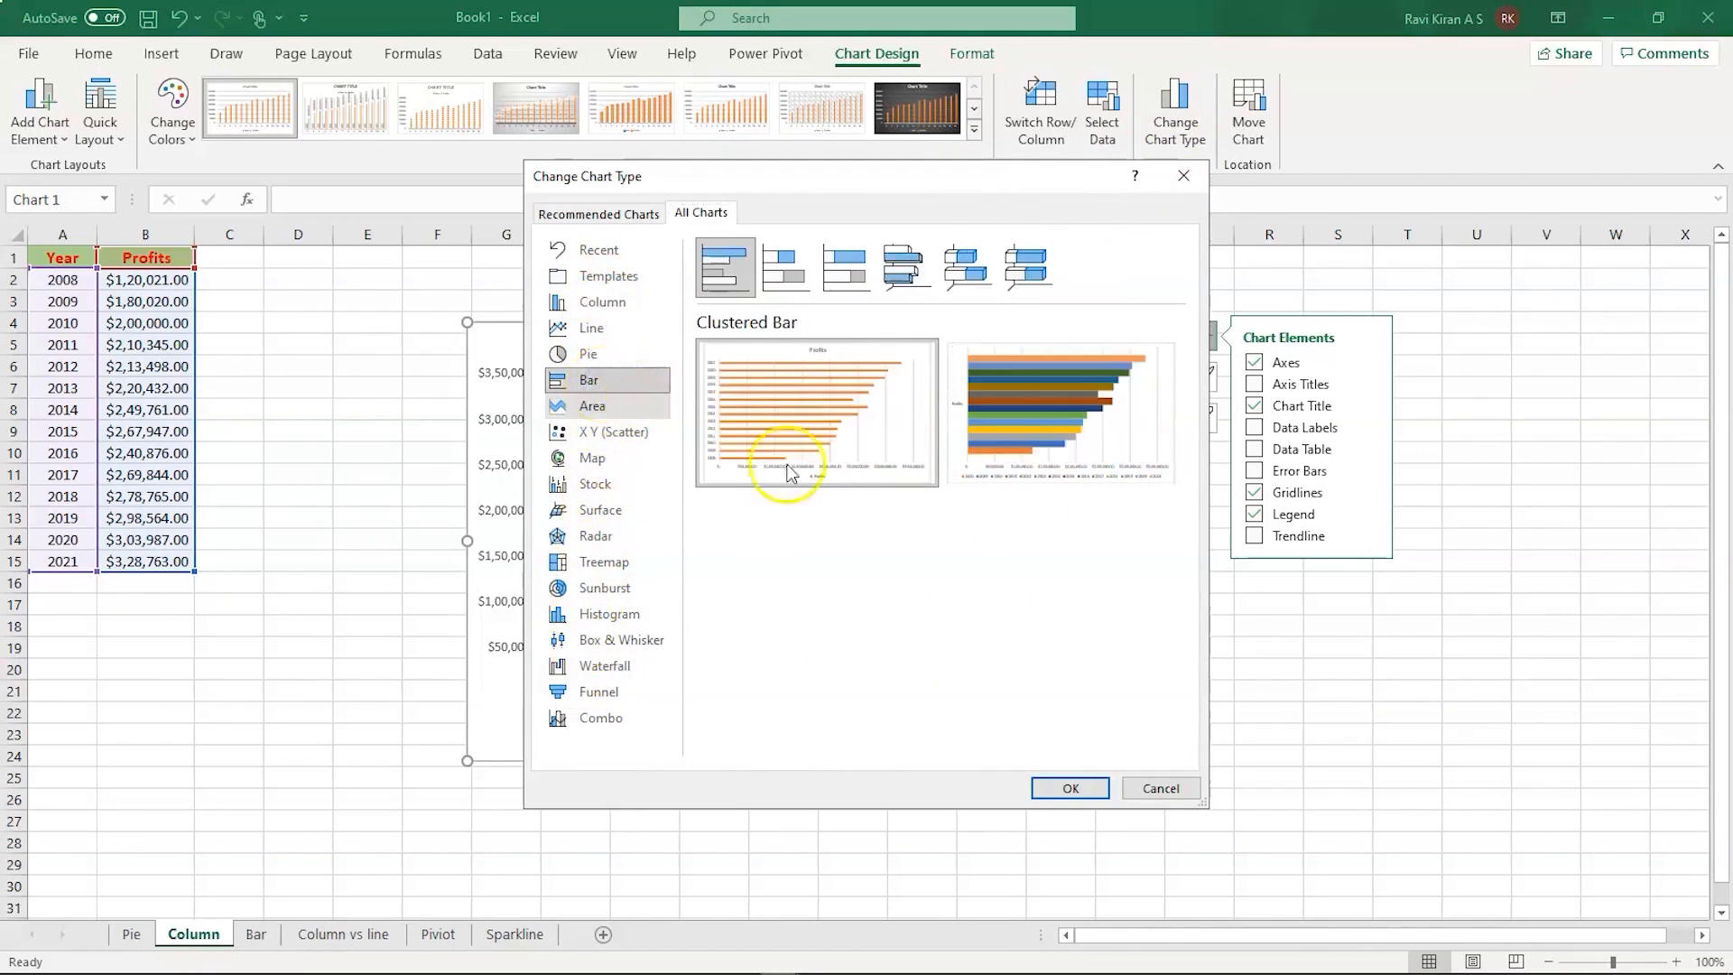
pyautogui.moveTo(1042, 449)
pyautogui.click(1065, 788)
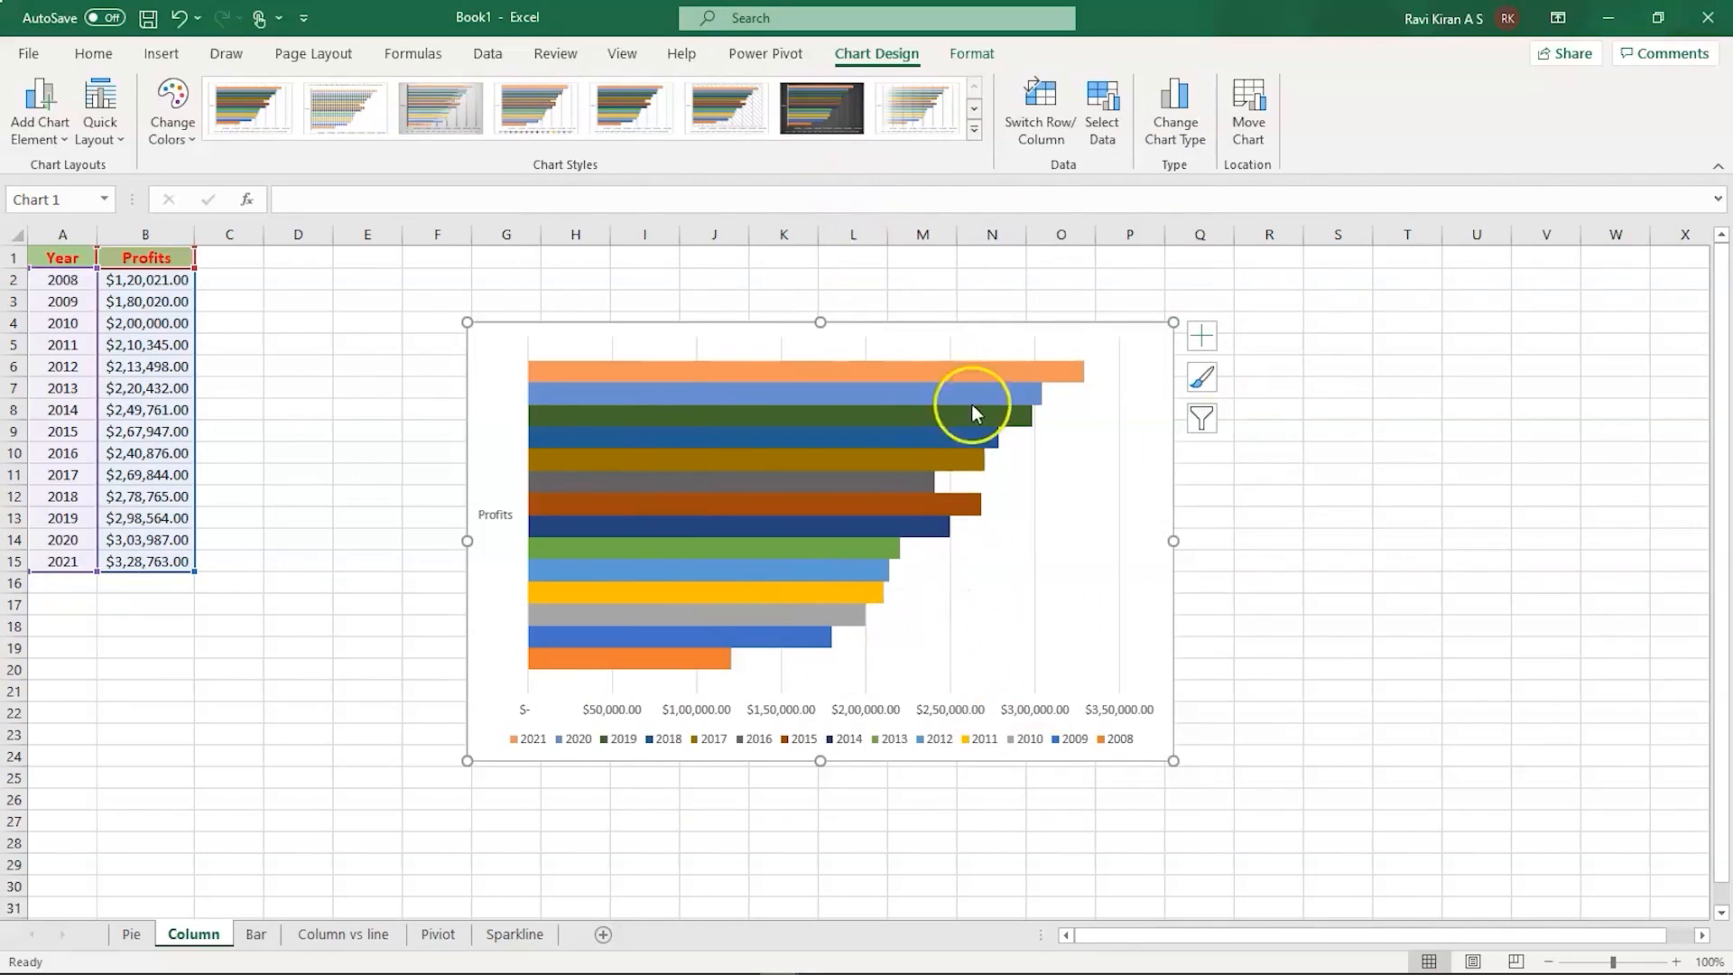
# - Add data labels and a data table to the bar chart
pyautogui.click(1202, 336)
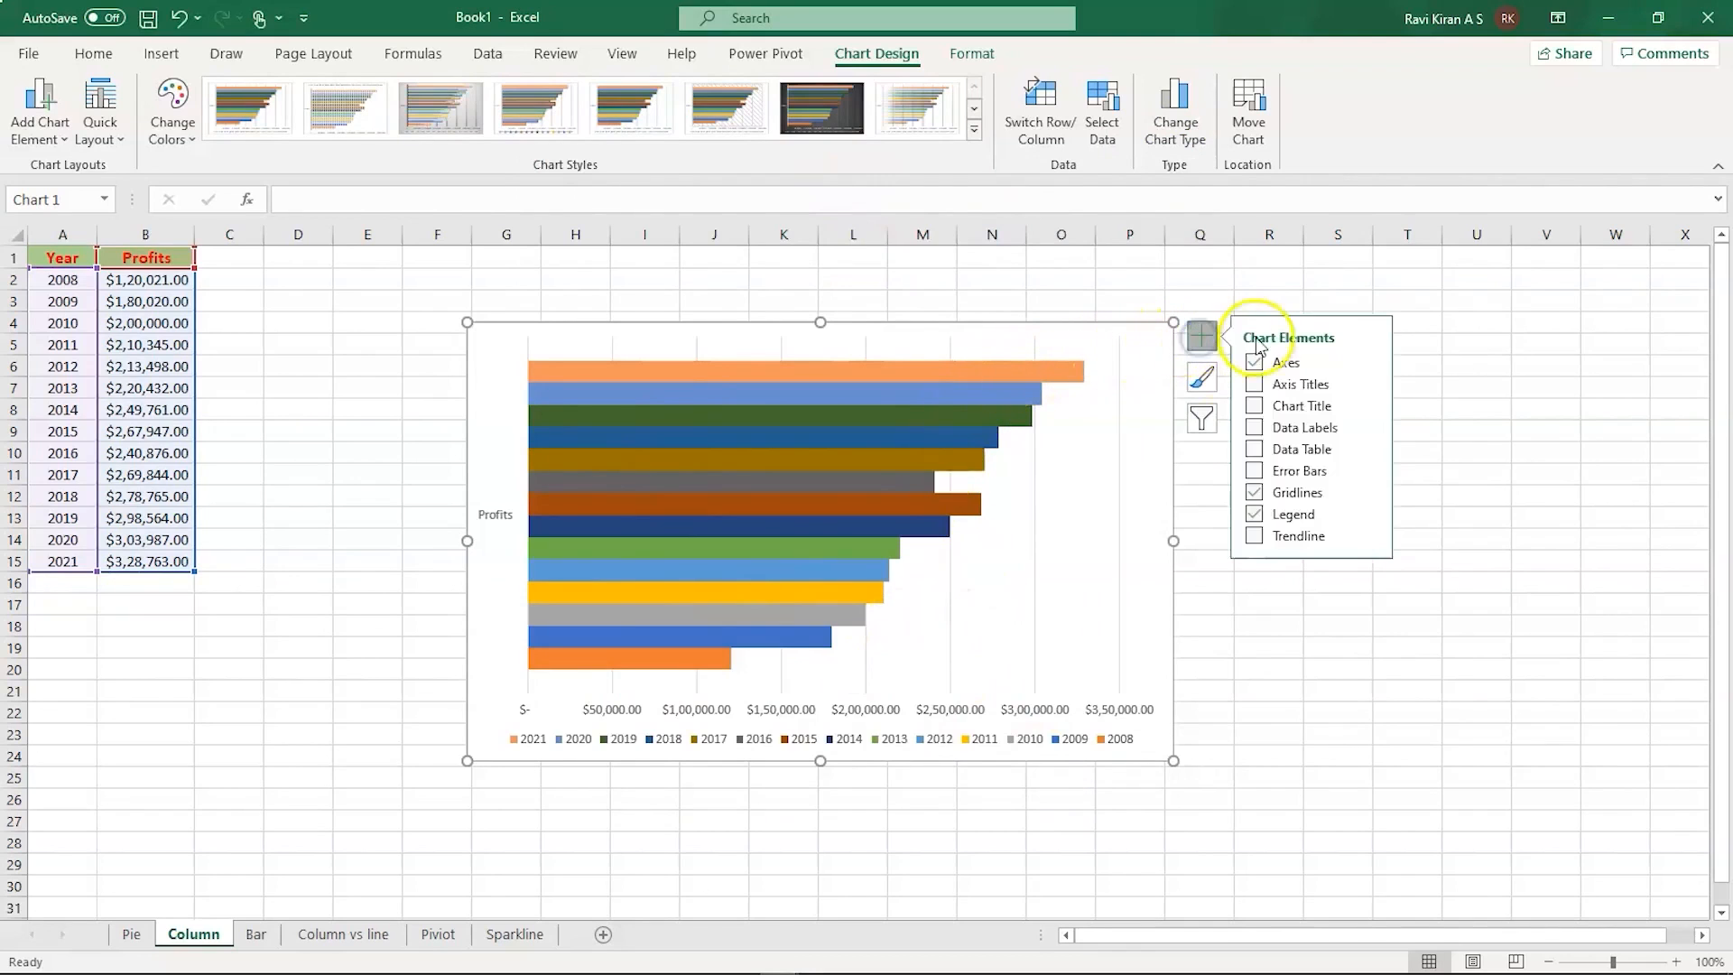
pyautogui.click(1256, 427)
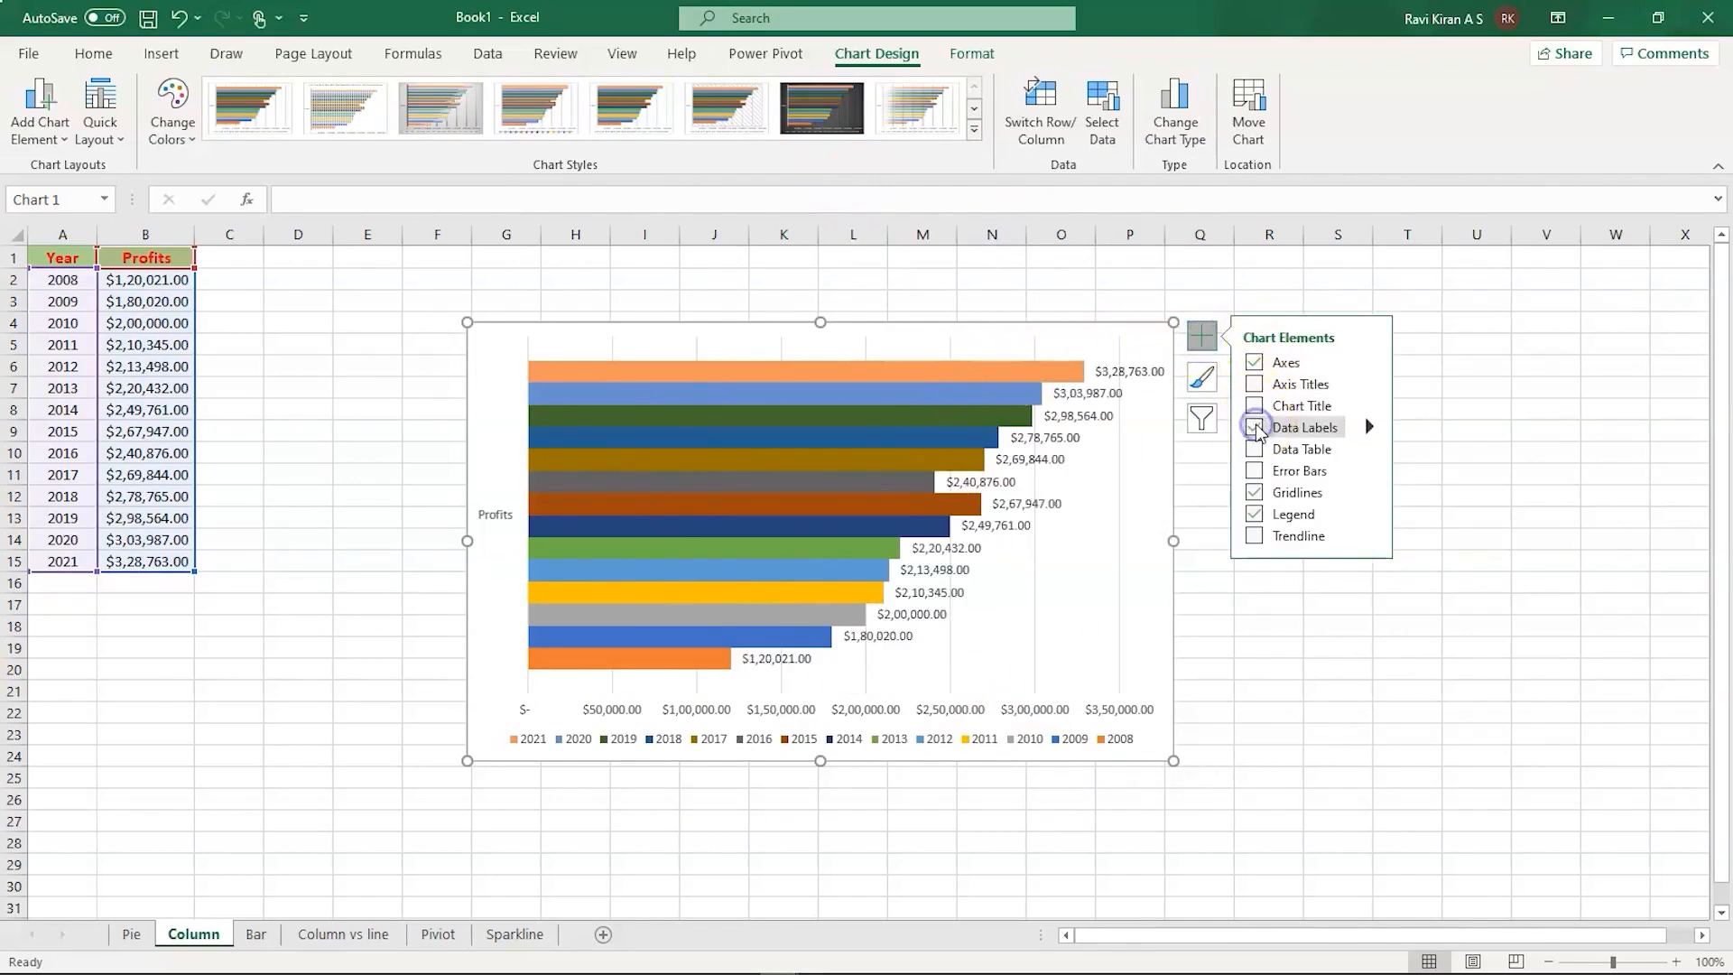
pyautogui.click(1257, 453)
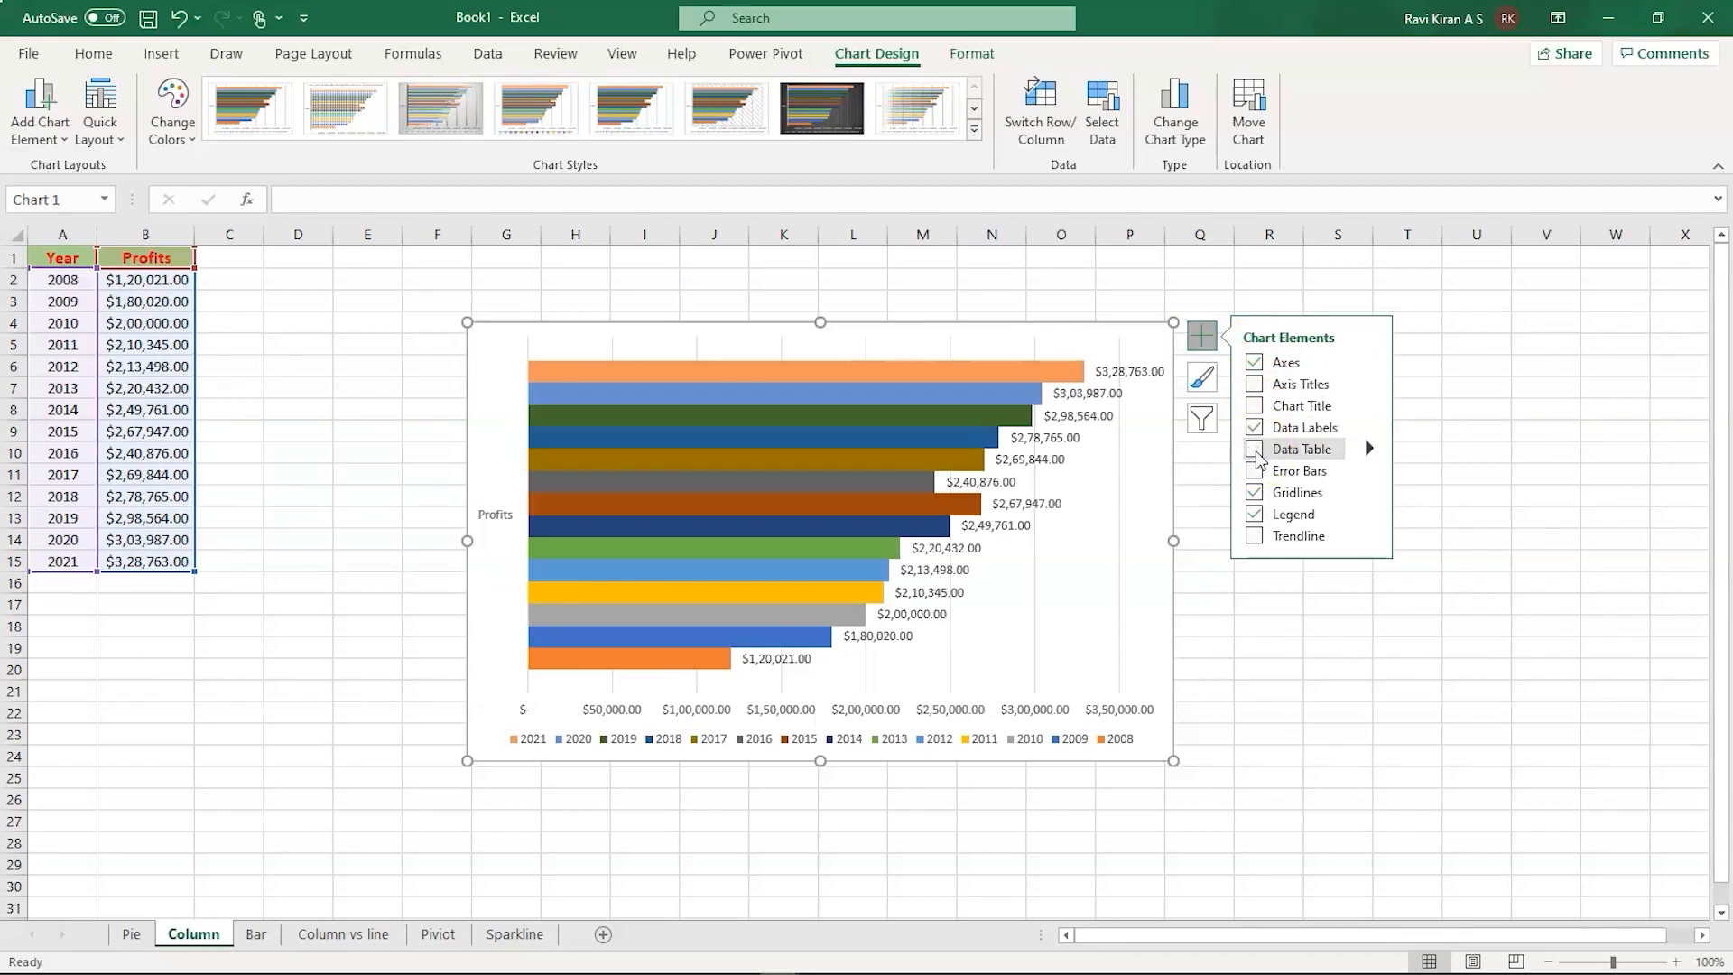
pyautogui.click(1256, 450)
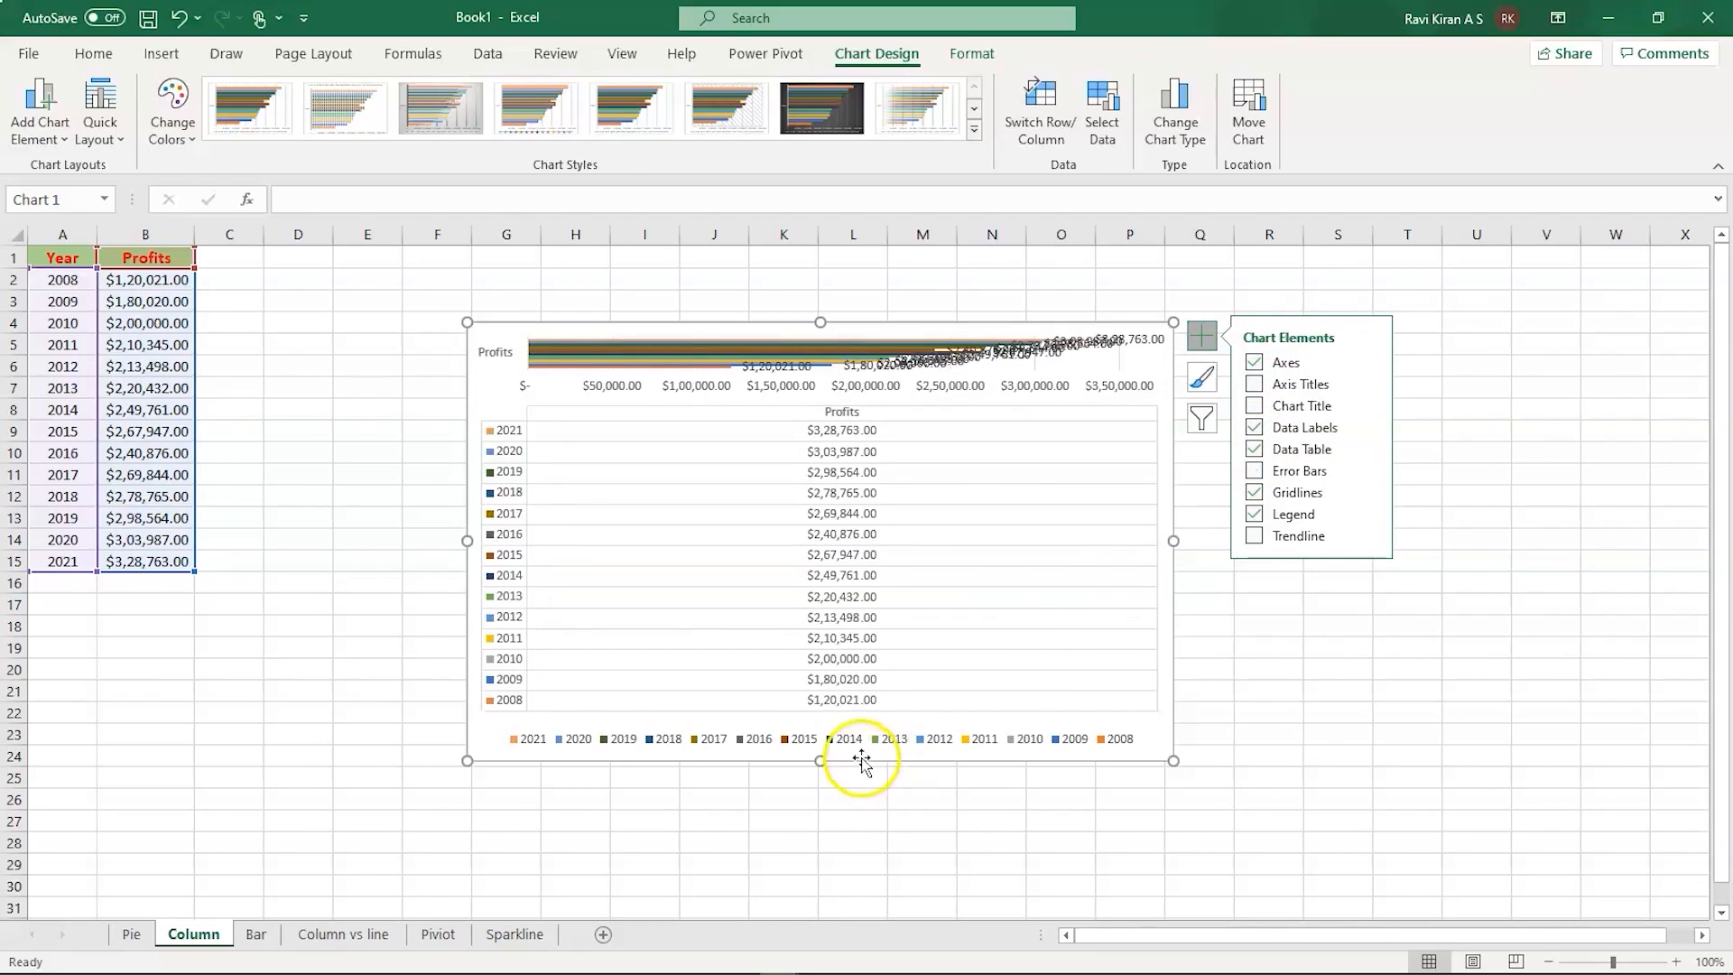
# - Stretch the bar chart vertically so it runs from row 1 to past row 31
pyautogui.moveTo(818, 761); pyautogui.dragTo(769, 965)
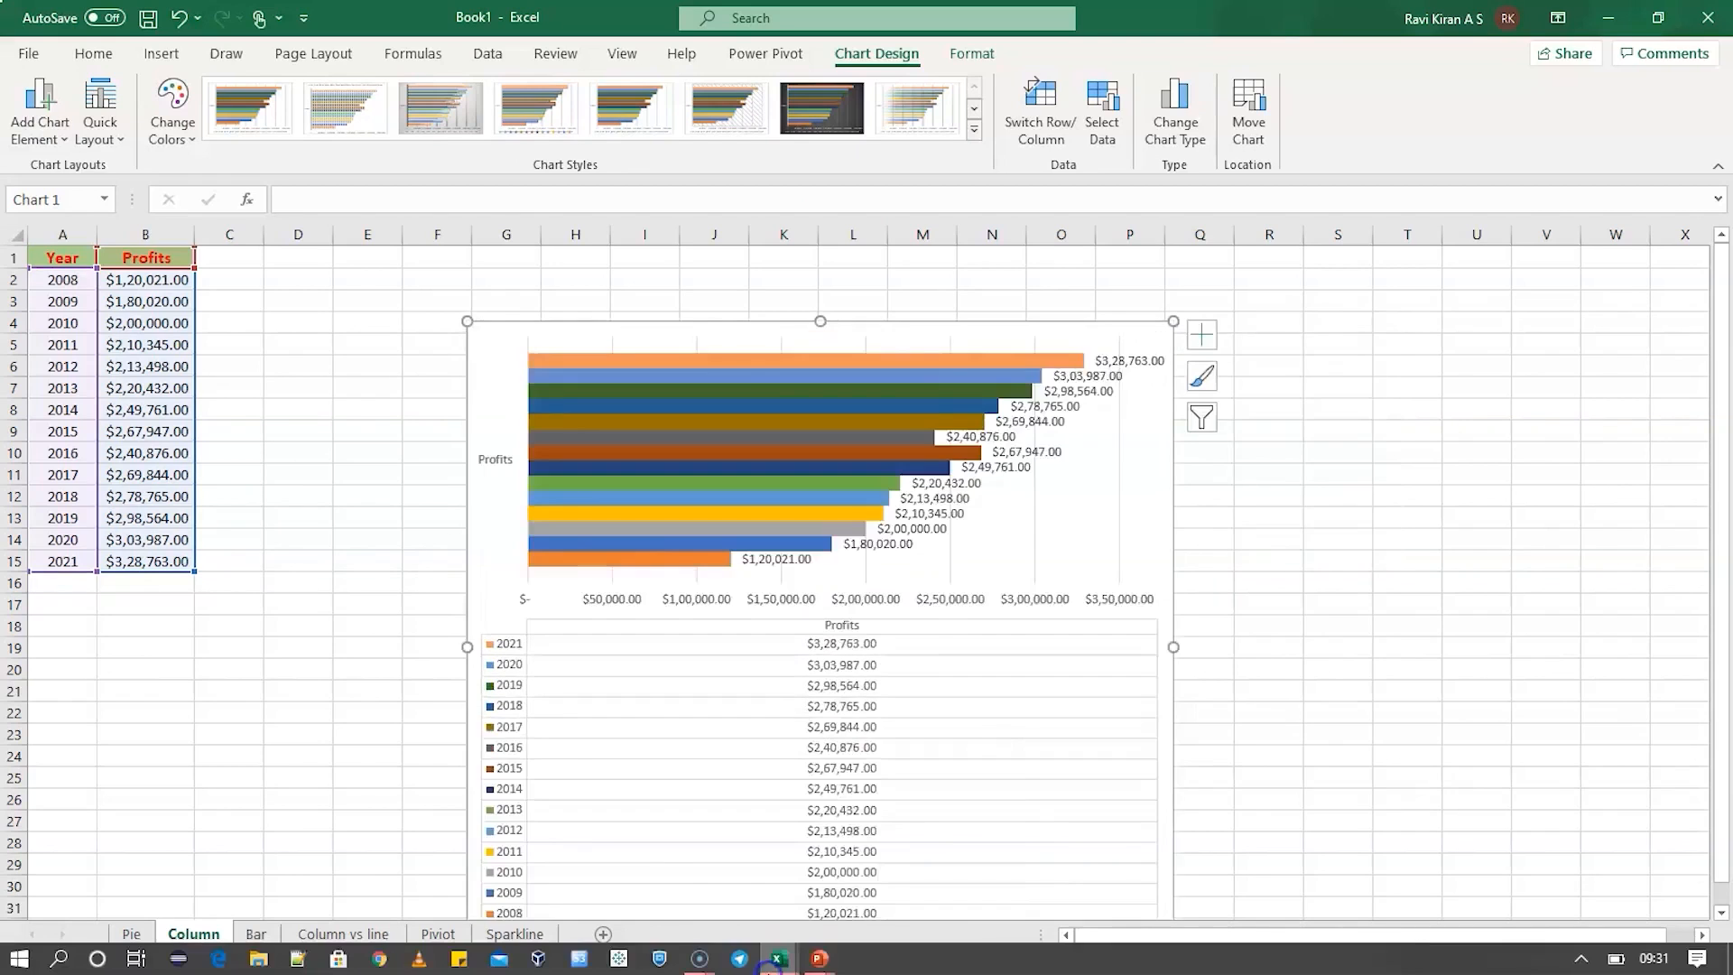
pyautogui.moveTo(819, 320); pyautogui.dragTo(830, 247)
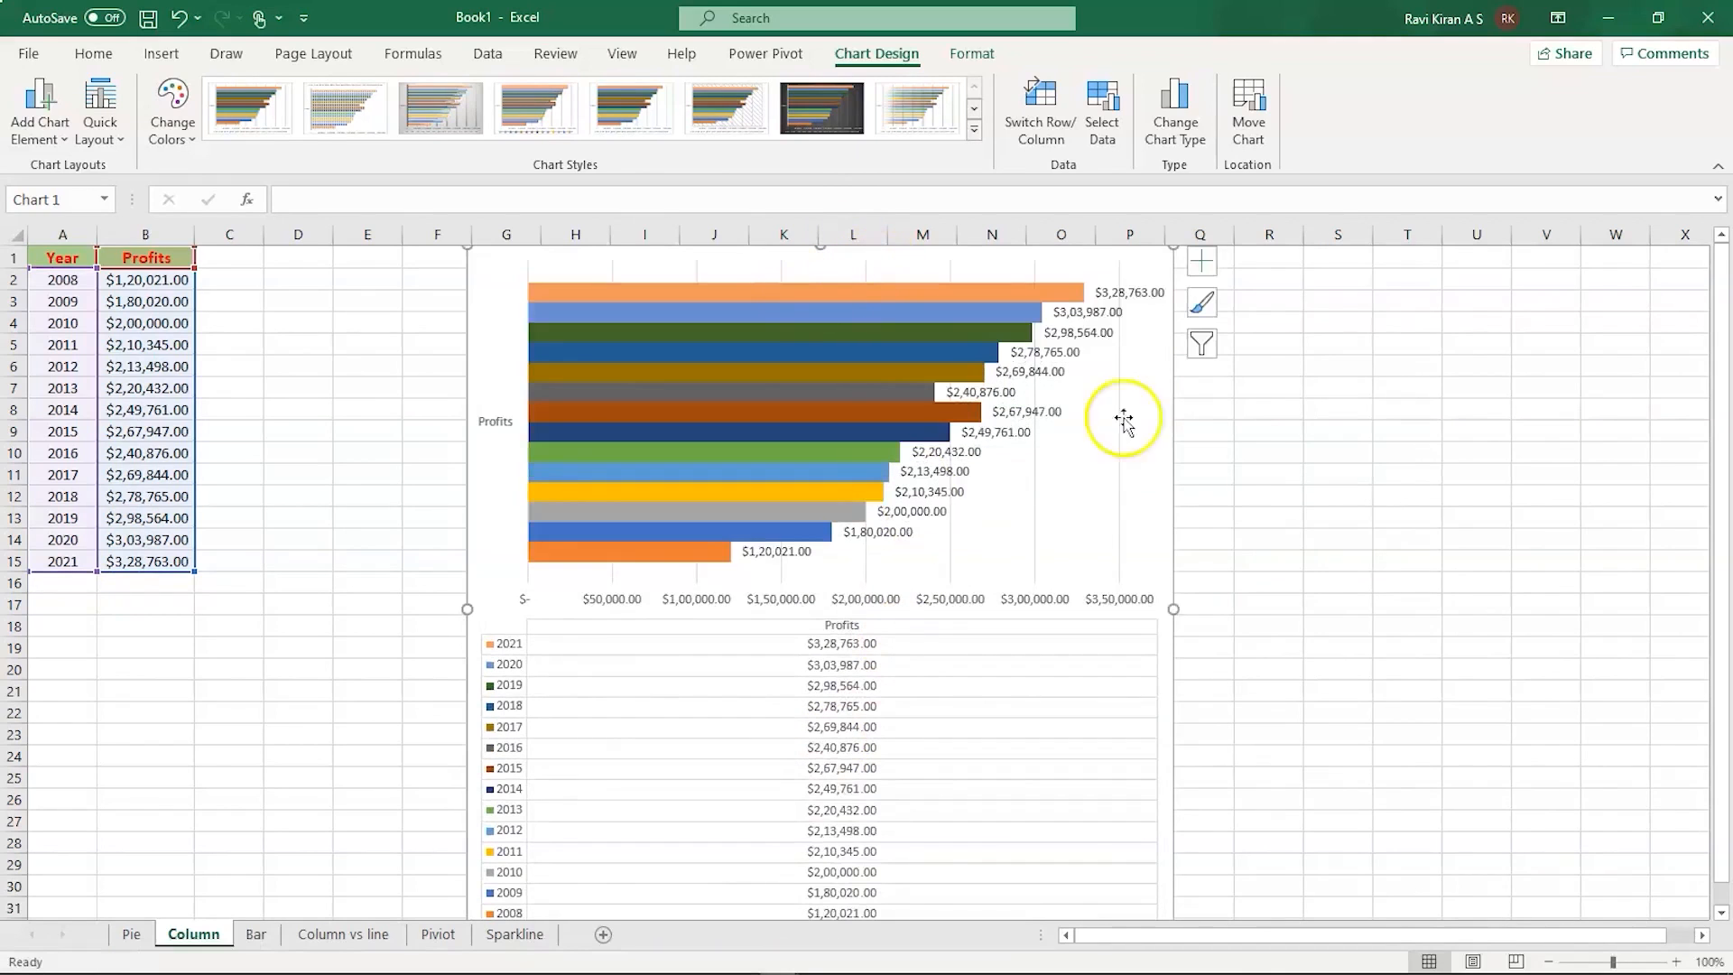
pyautogui.moveTo(1149, 495); pyautogui.dragTo(1149, 443)
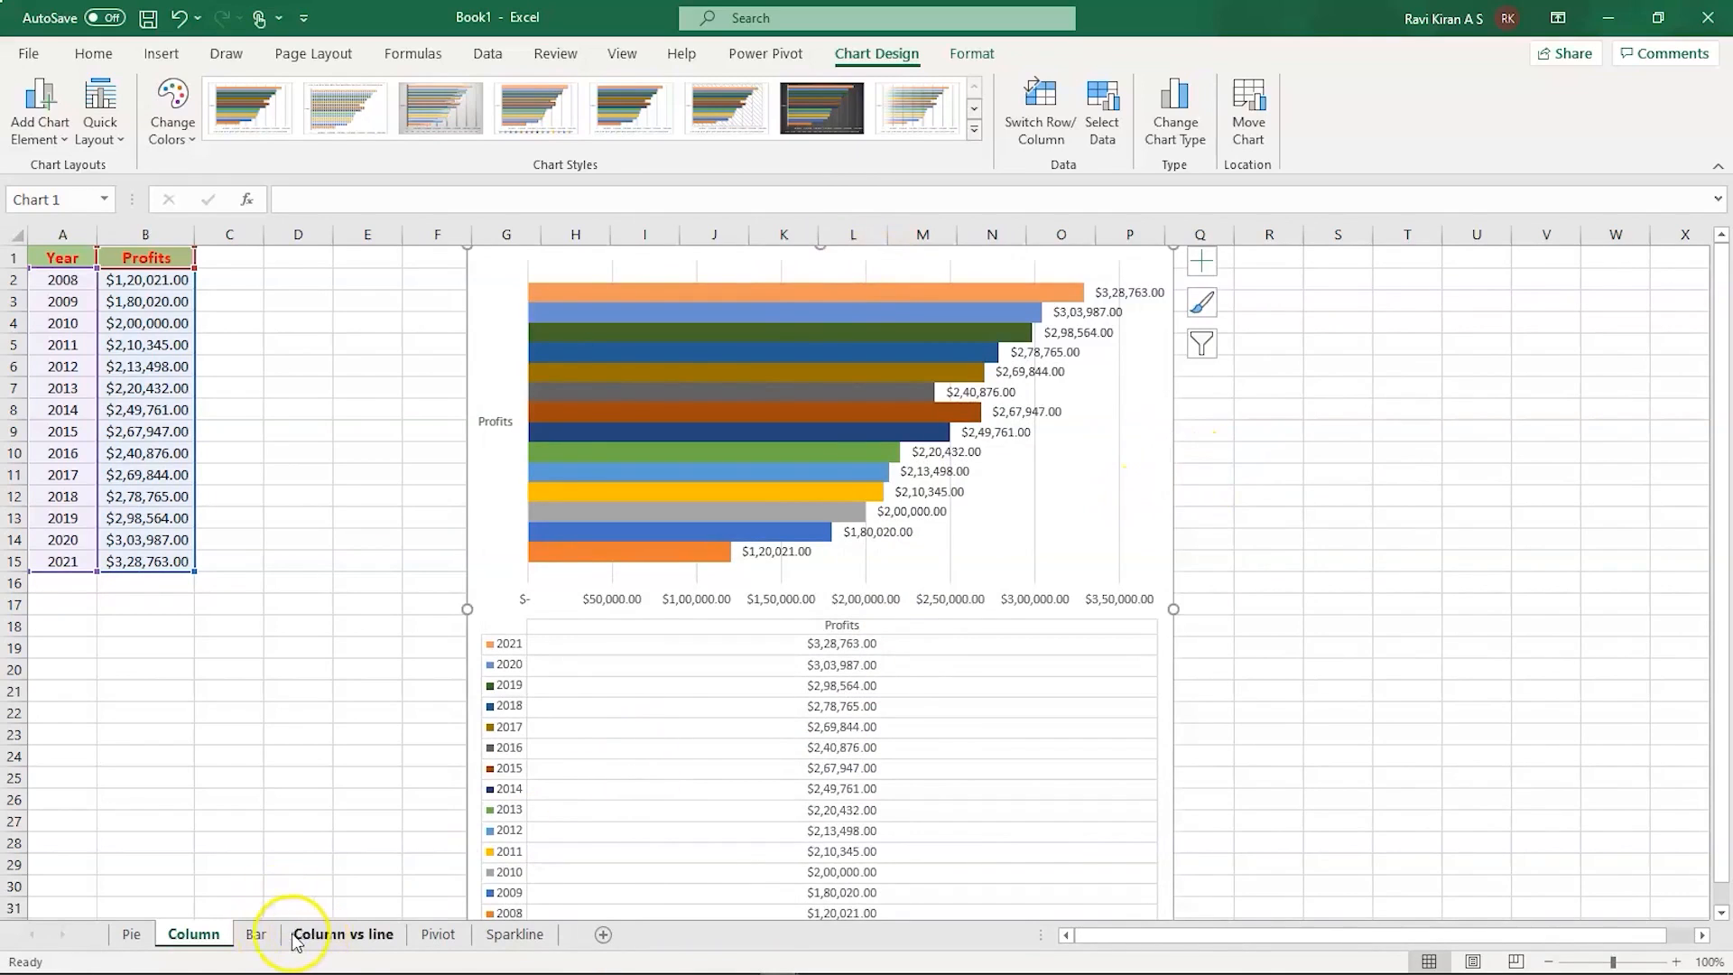
# - Insert a default column chart from A1:C15 on the Column vs line sheet
pyautogui.click(343, 934)
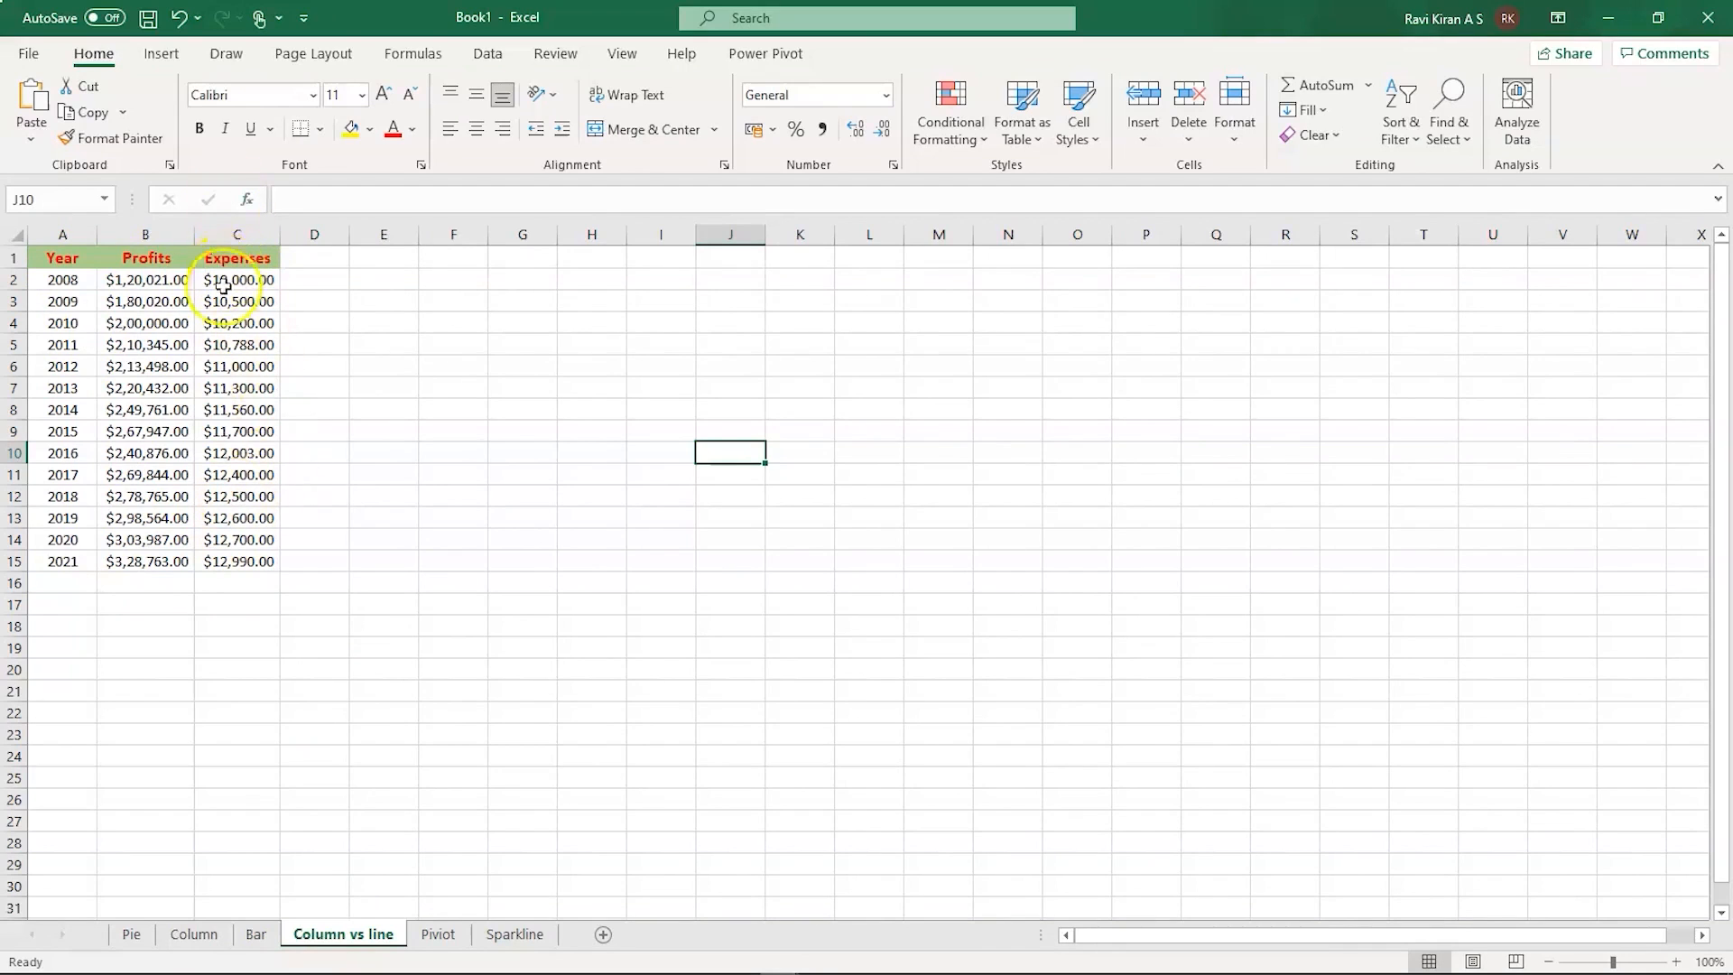
pyautogui.click(253, 561)
pyautogui.click(237, 713)
pyautogui.click(249, 562)
pyautogui.moveTo(236, 562); pyautogui.dragTo(52, 264)
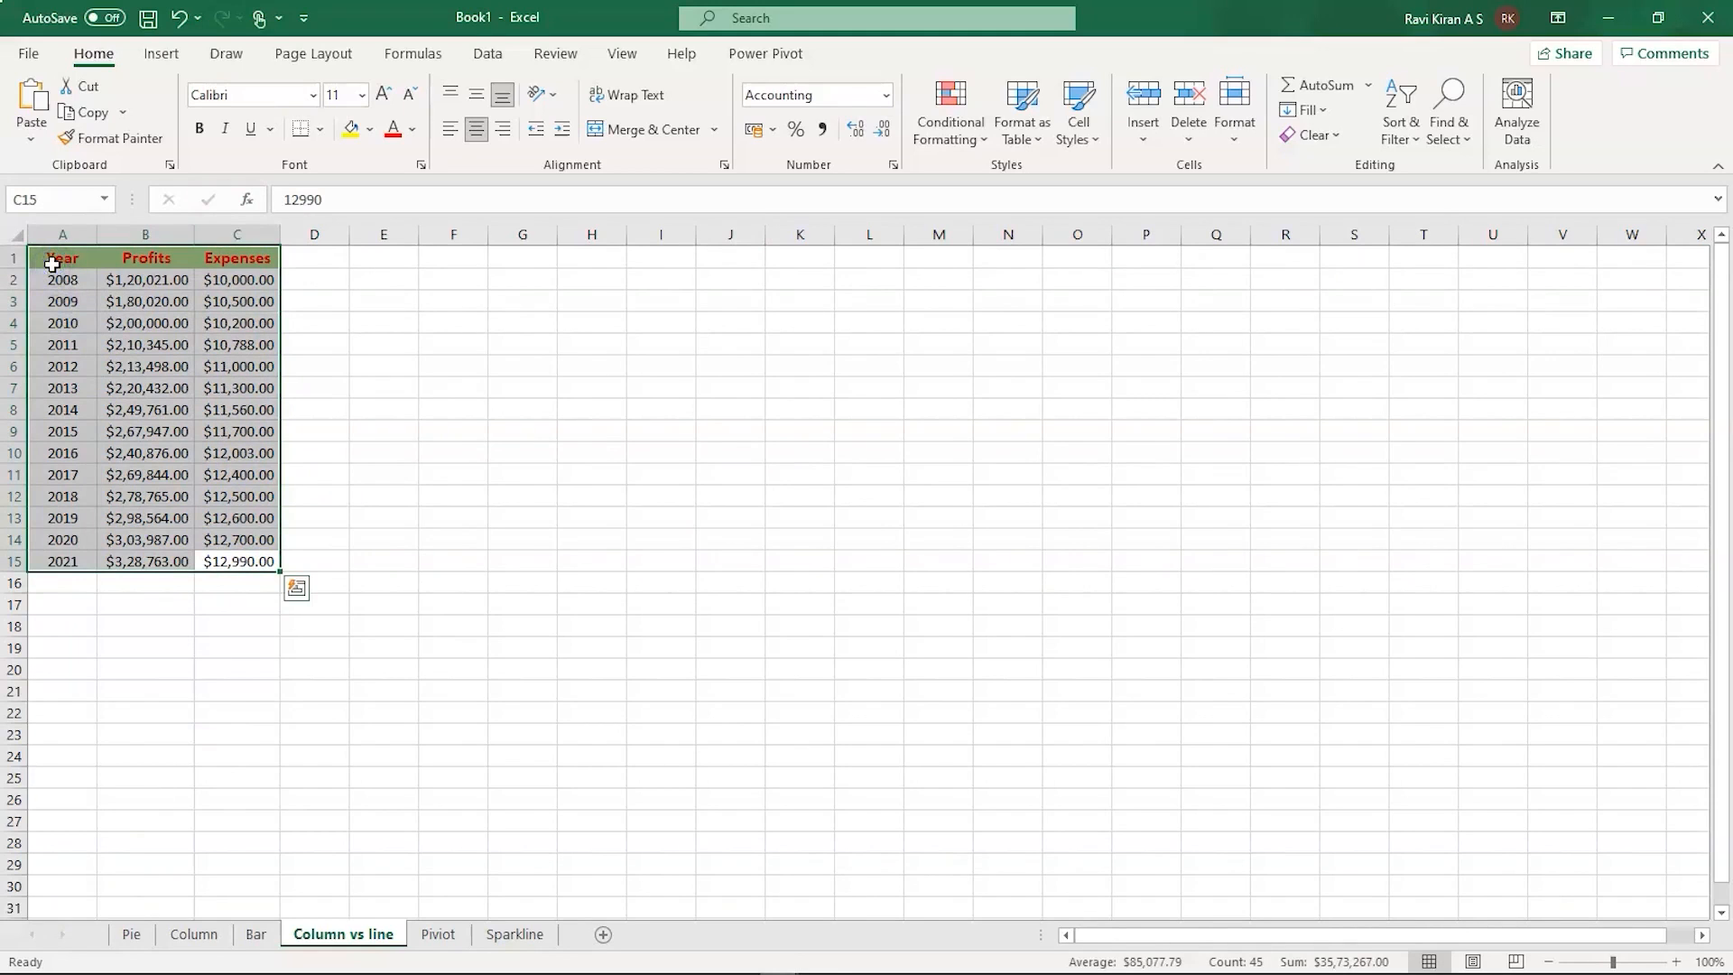
pyautogui.hotkey('alt', 'F1')
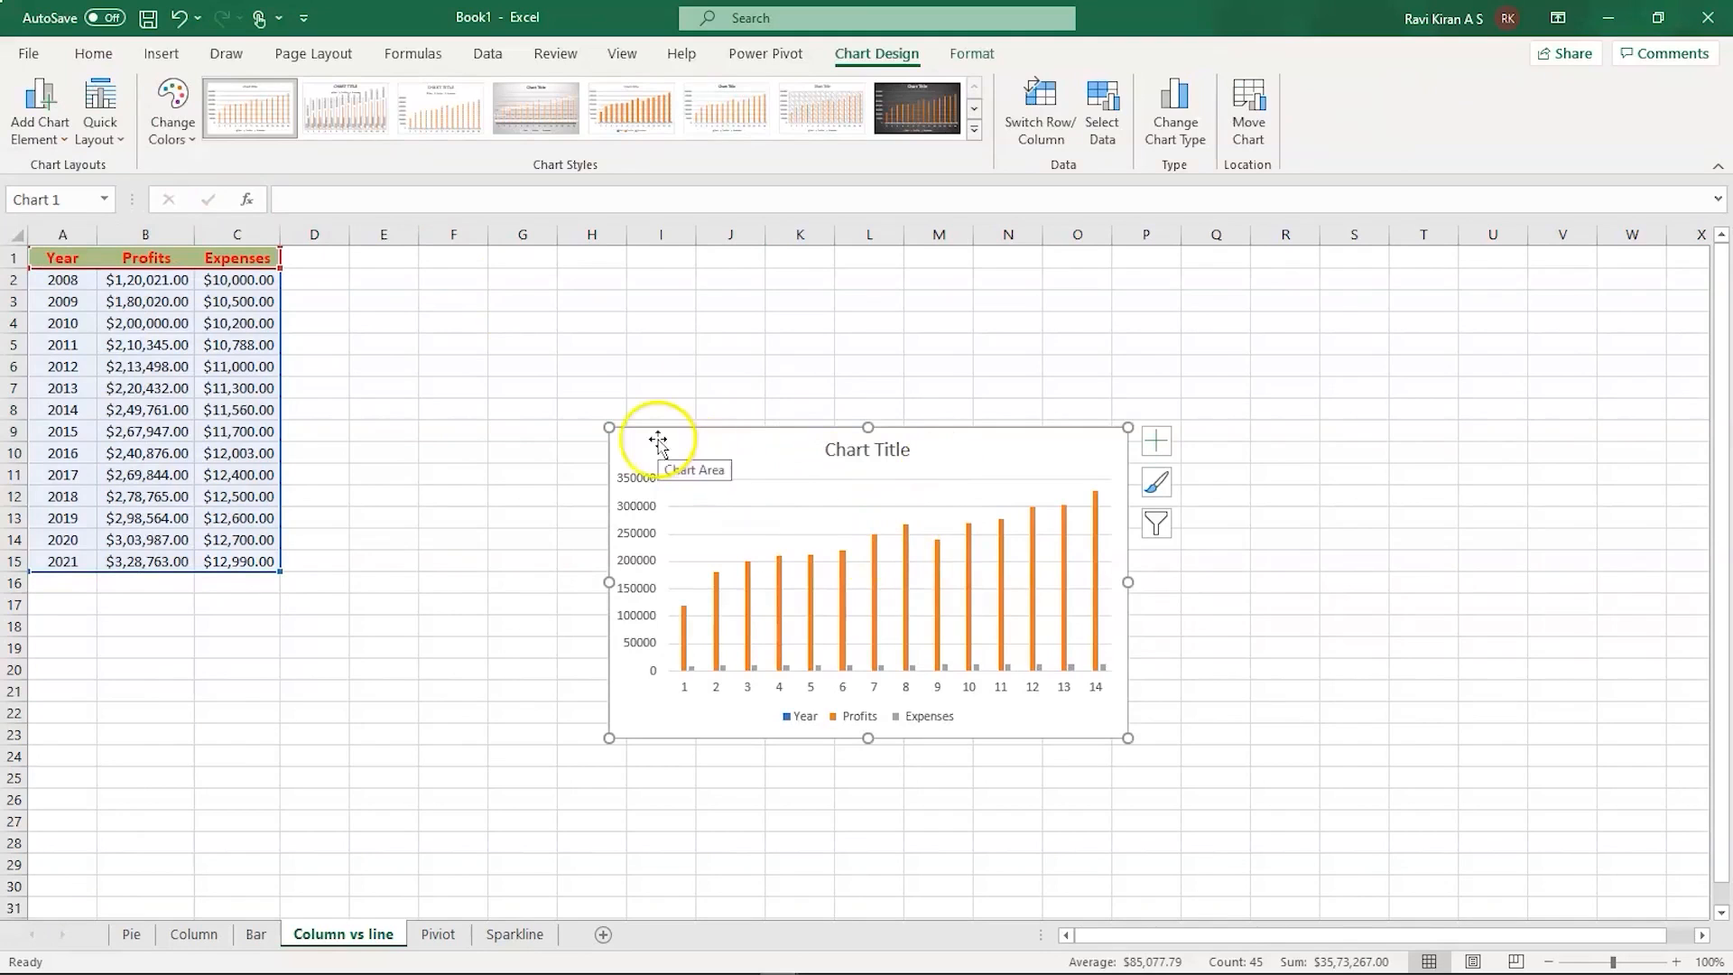
# - Enlarge the chart to span about F4 to Q26 and remove the Year series from its data
pyautogui.moveTo(609, 427); pyautogui.dragTo(467, 317)
pyautogui.moveTo(1129, 739); pyautogui.dragTo(1243, 799)
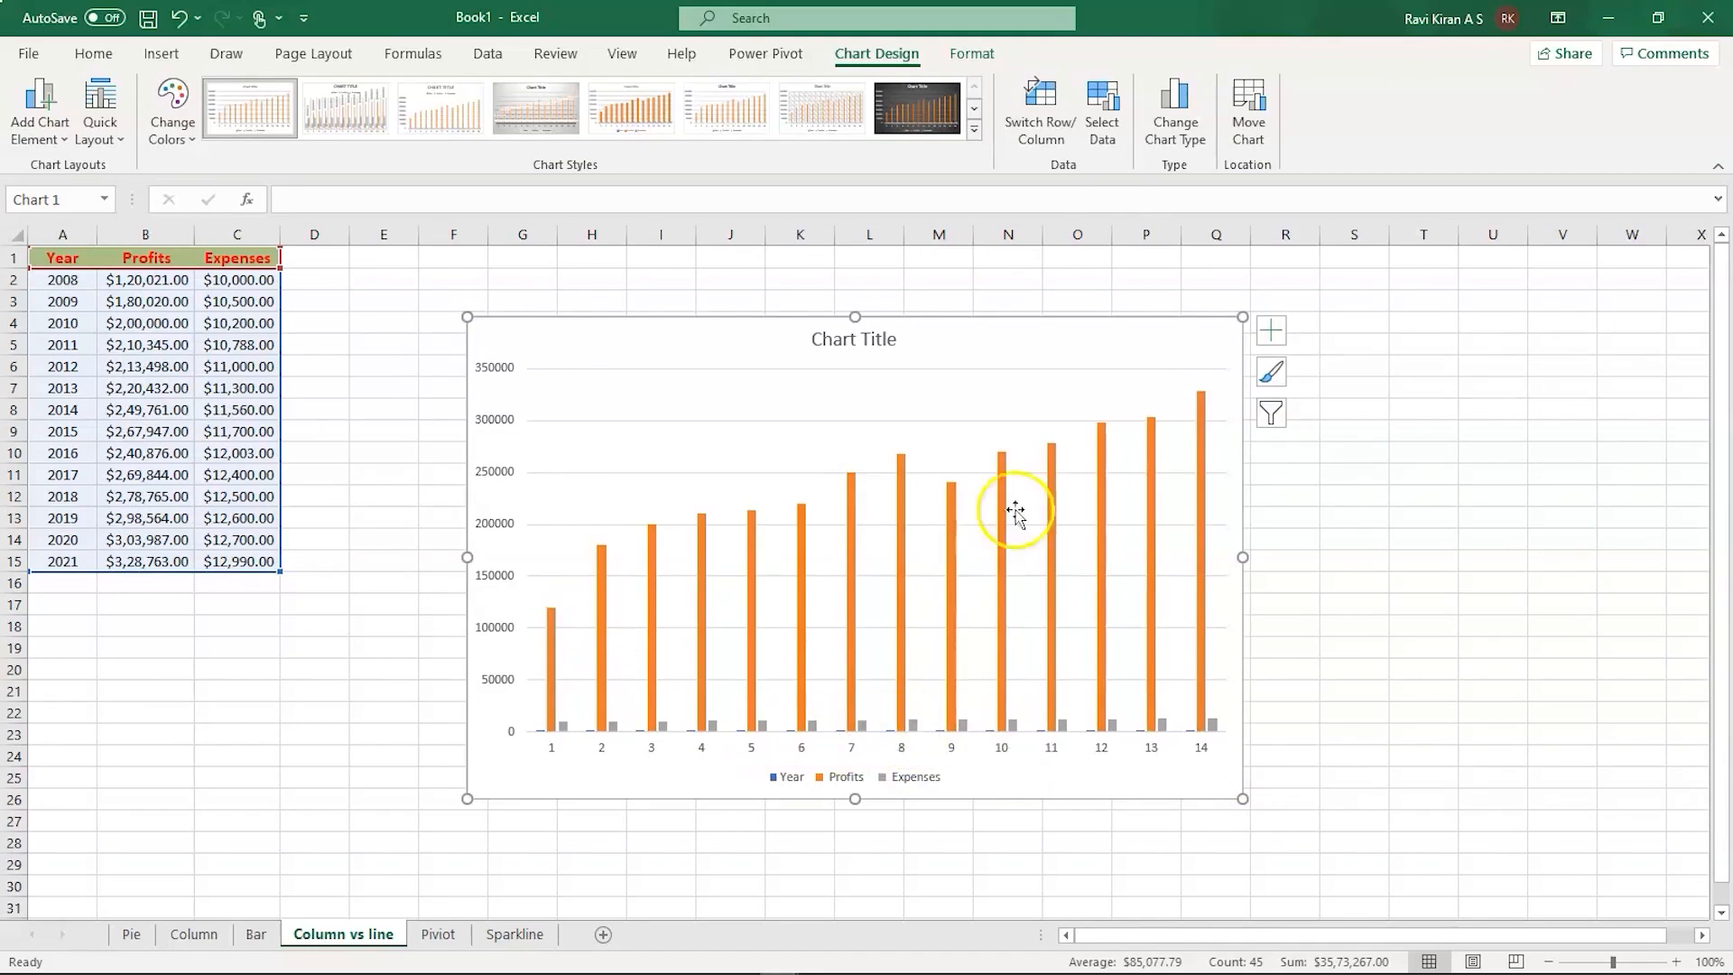
pyautogui.click(1108, 149)
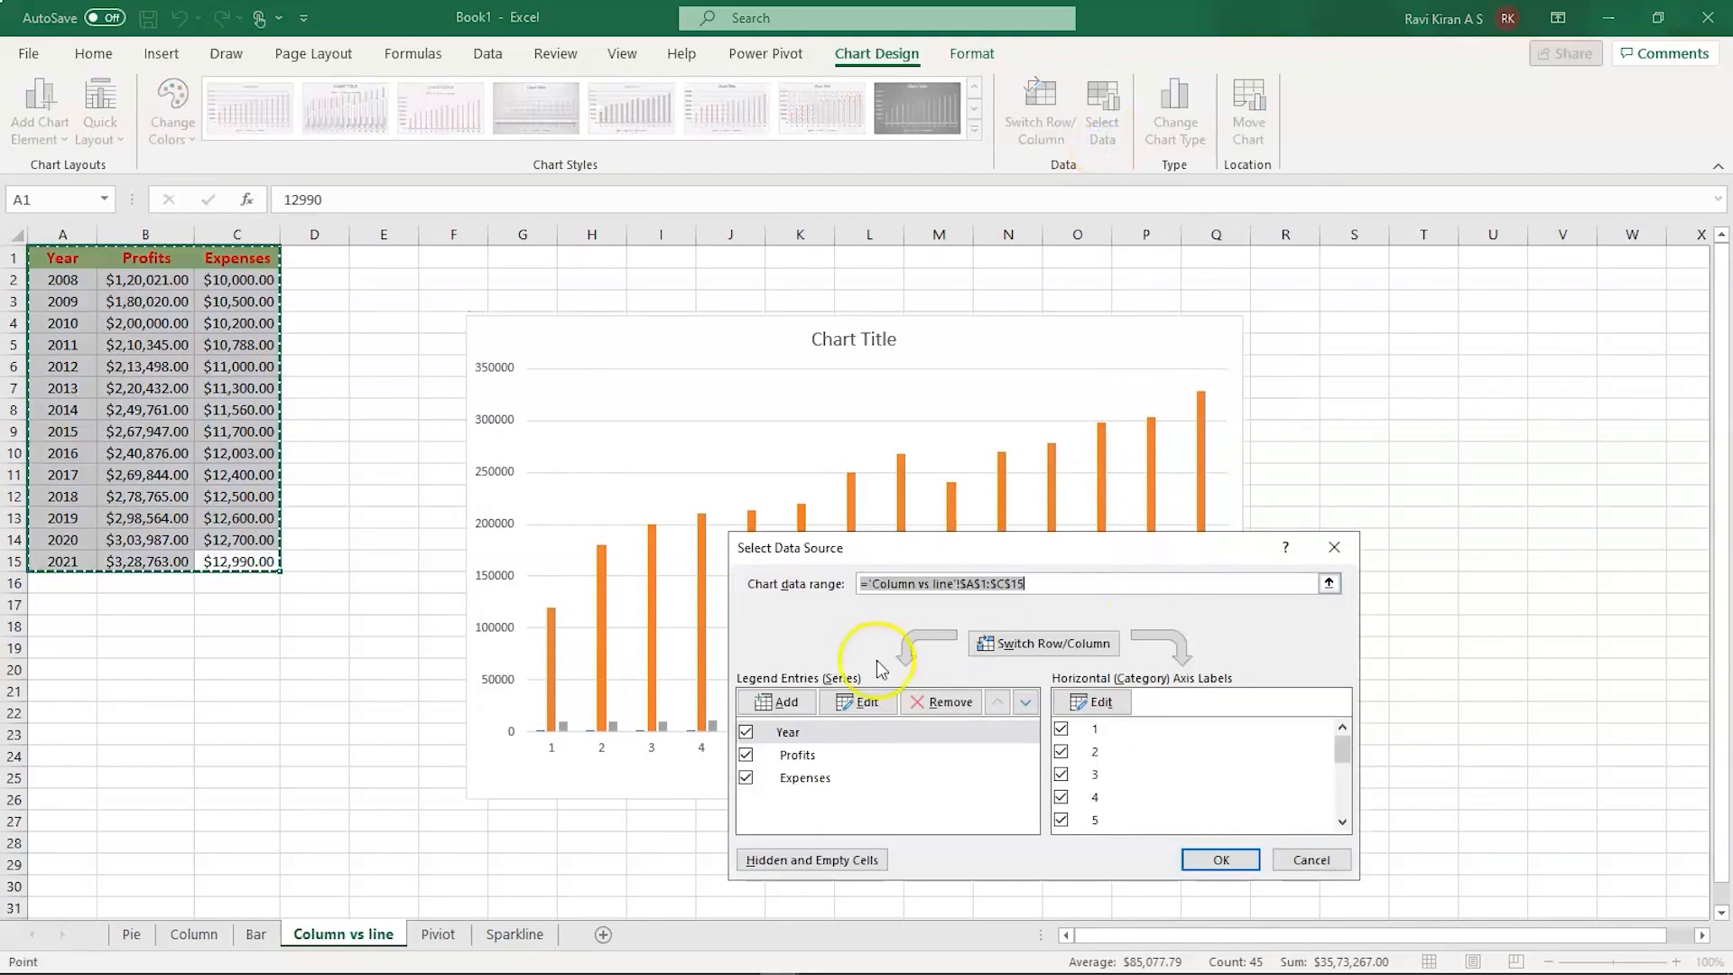
pyautogui.click(836, 735)
pyautogui.click(942, 703)
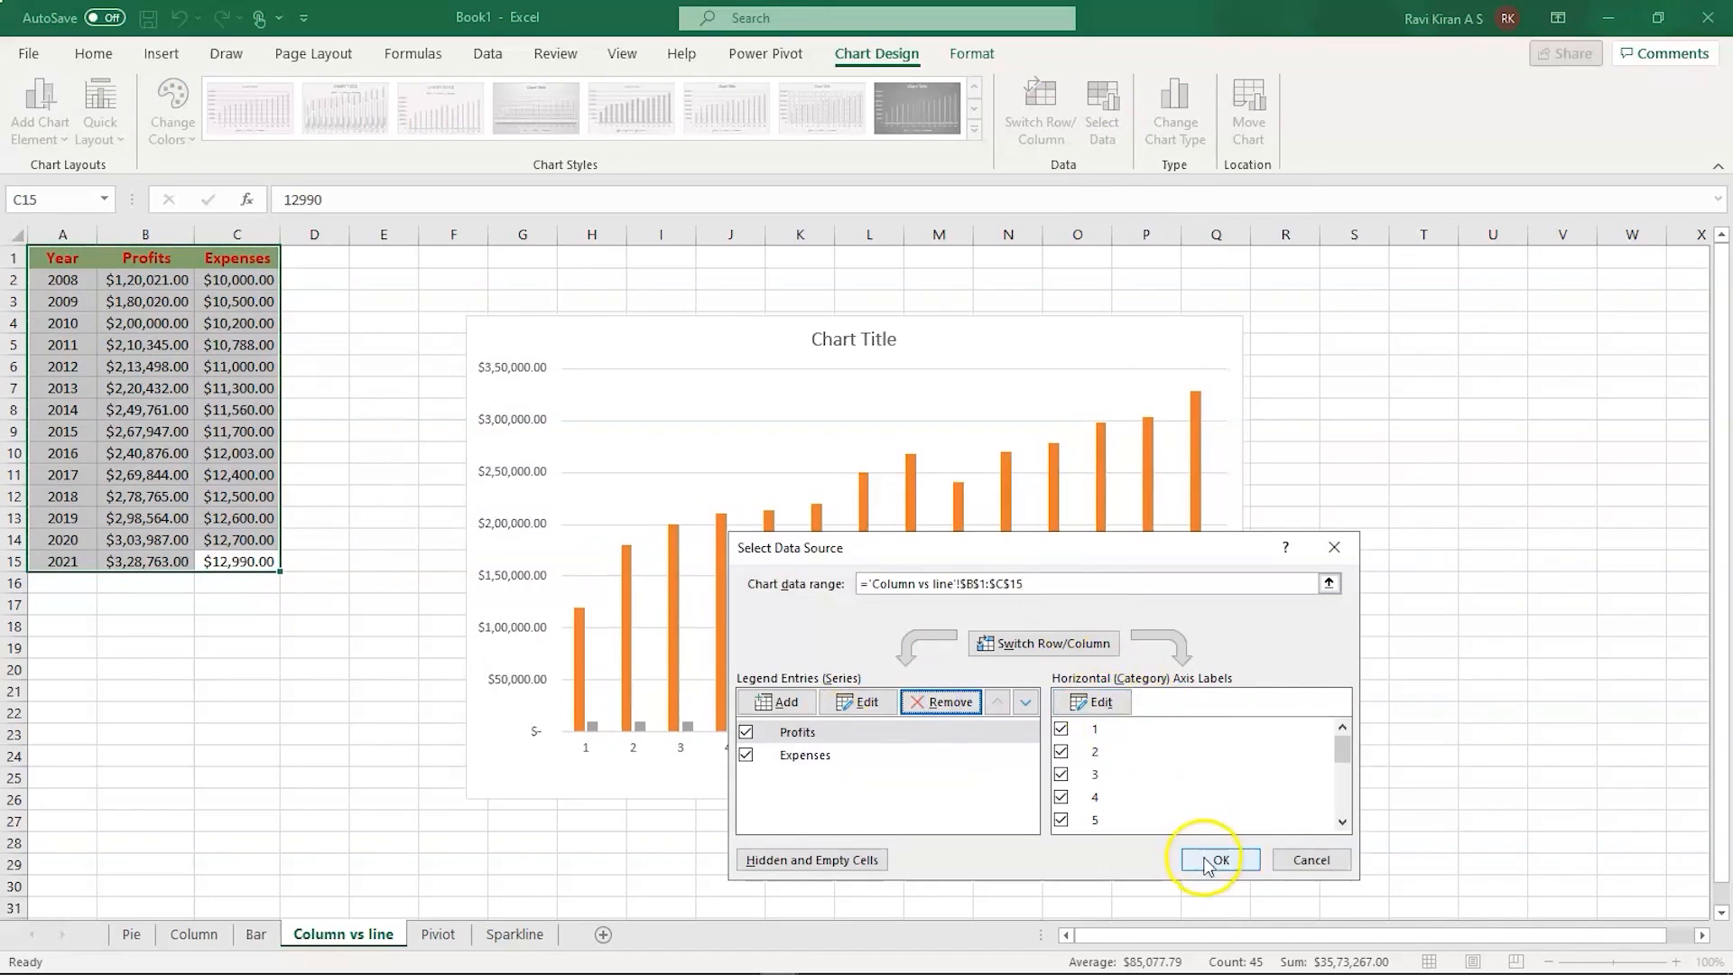
# - Set the chart's horizontal axis labels to the years in A2:A15 and apply the data source changes
pyautogui.click(1096, 704)
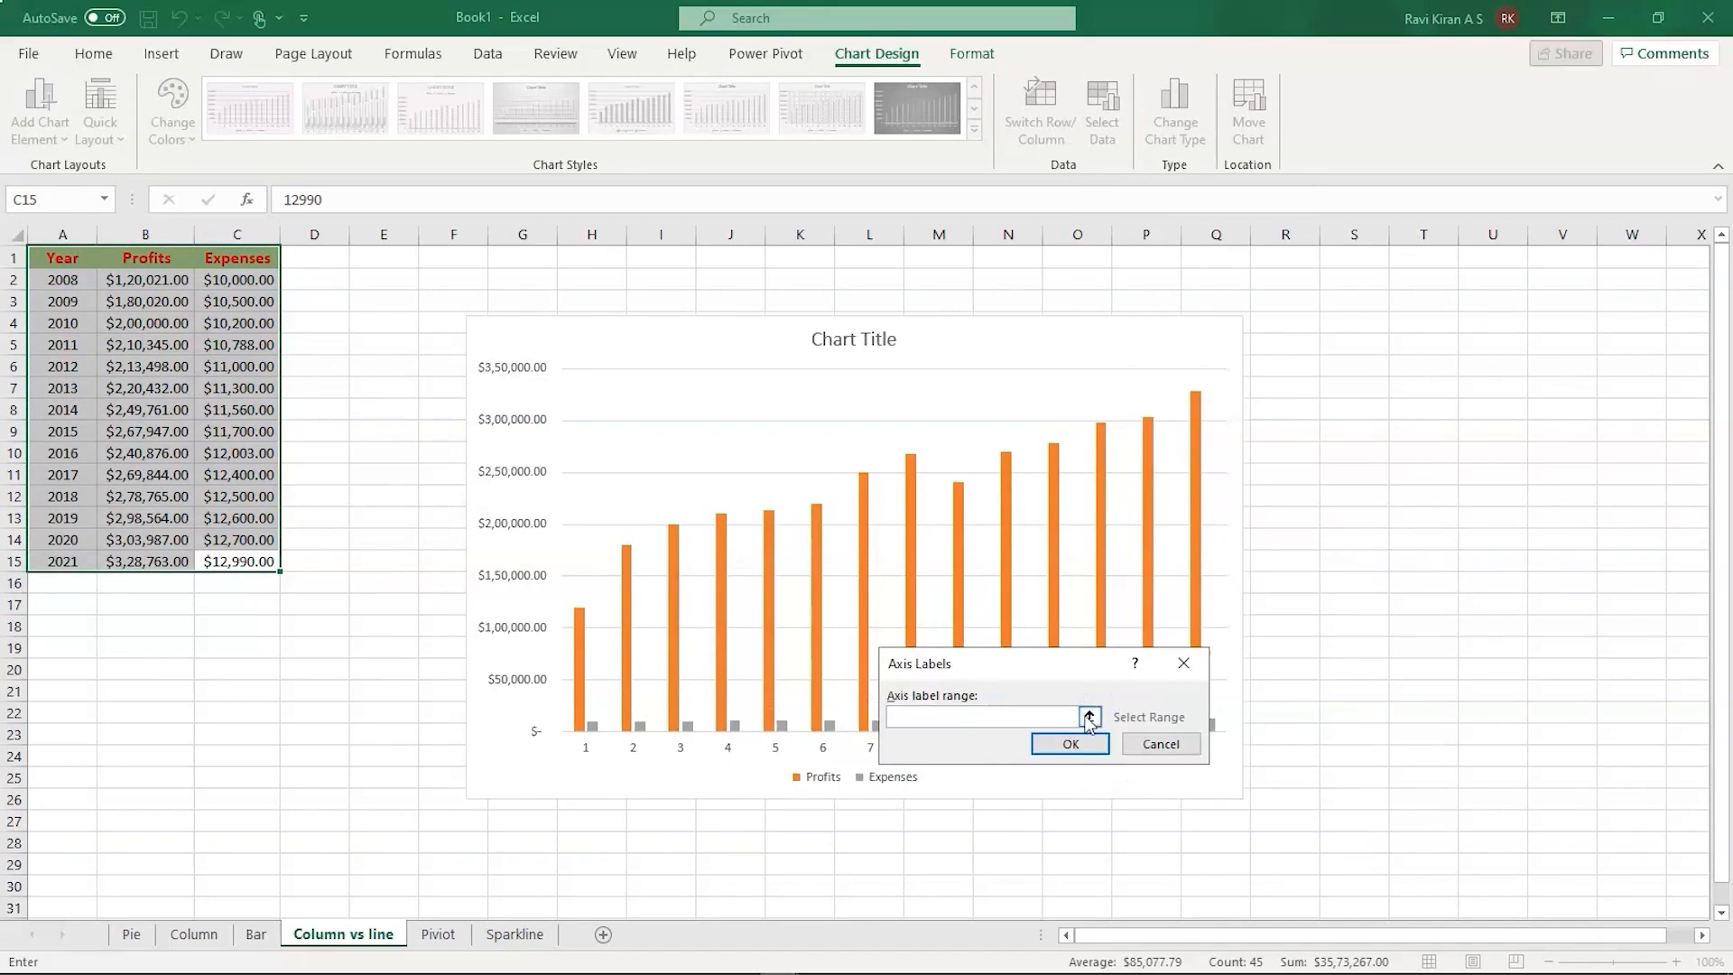
pyautogui.click(1090, 718)
pyautogui.click(74, 277)
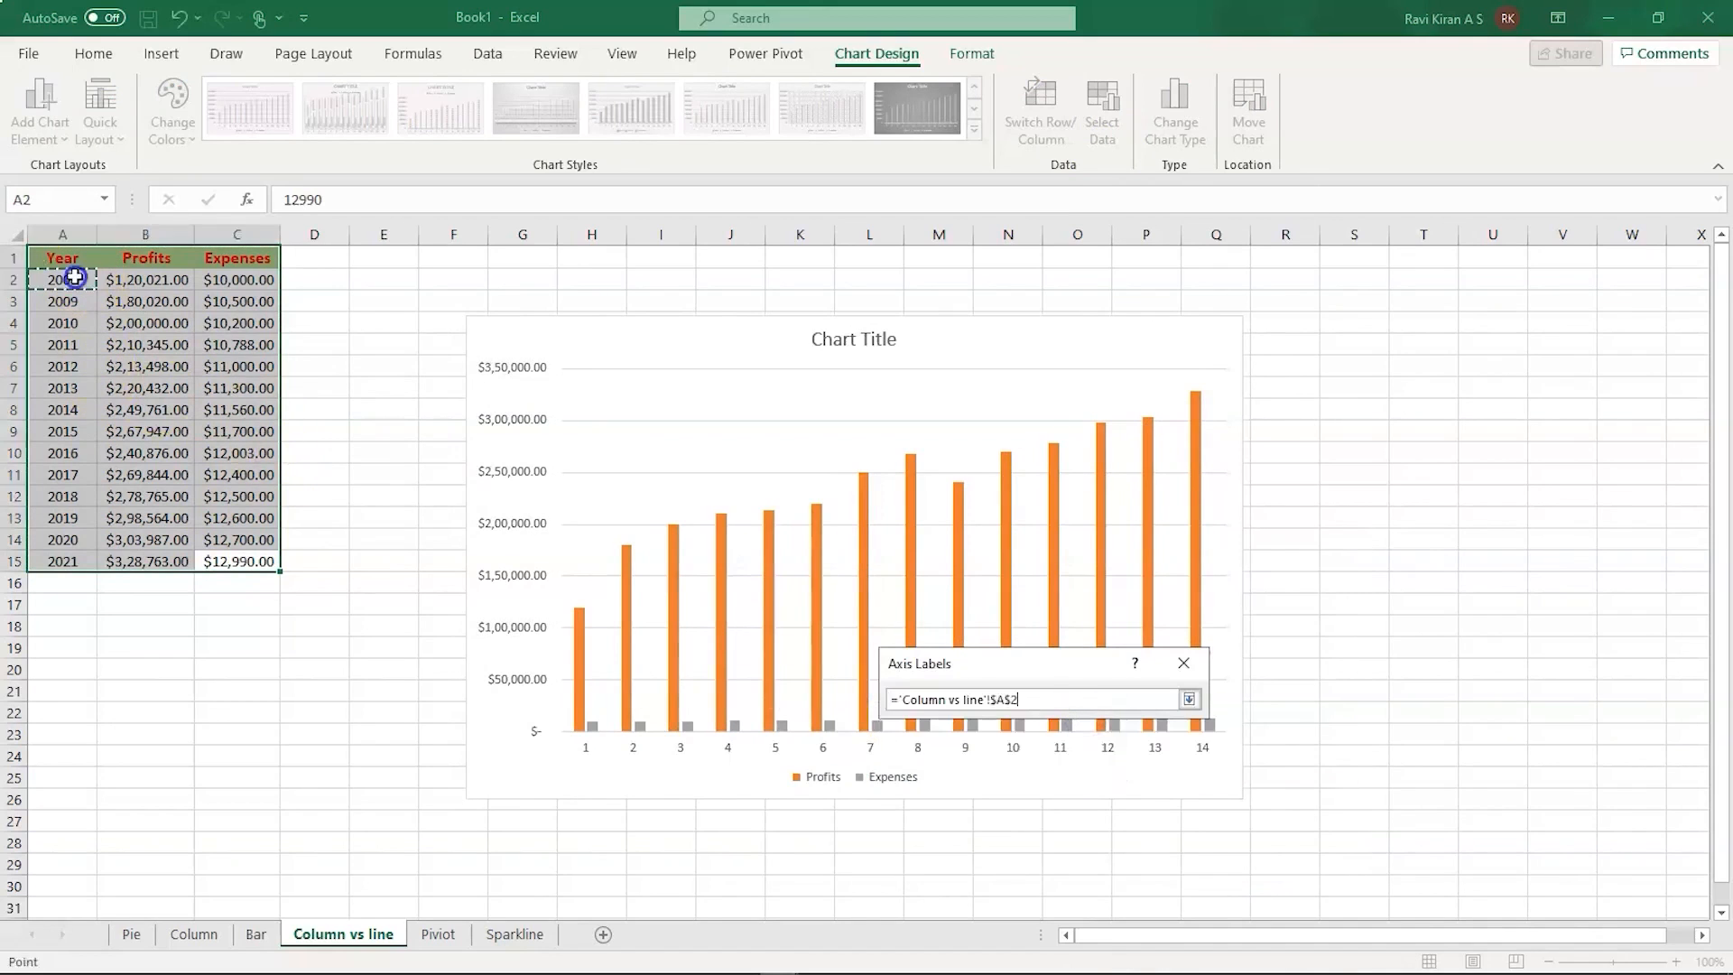
pyautogui.moveTo(74, 277); pyautogui.dragTo(54, 571)
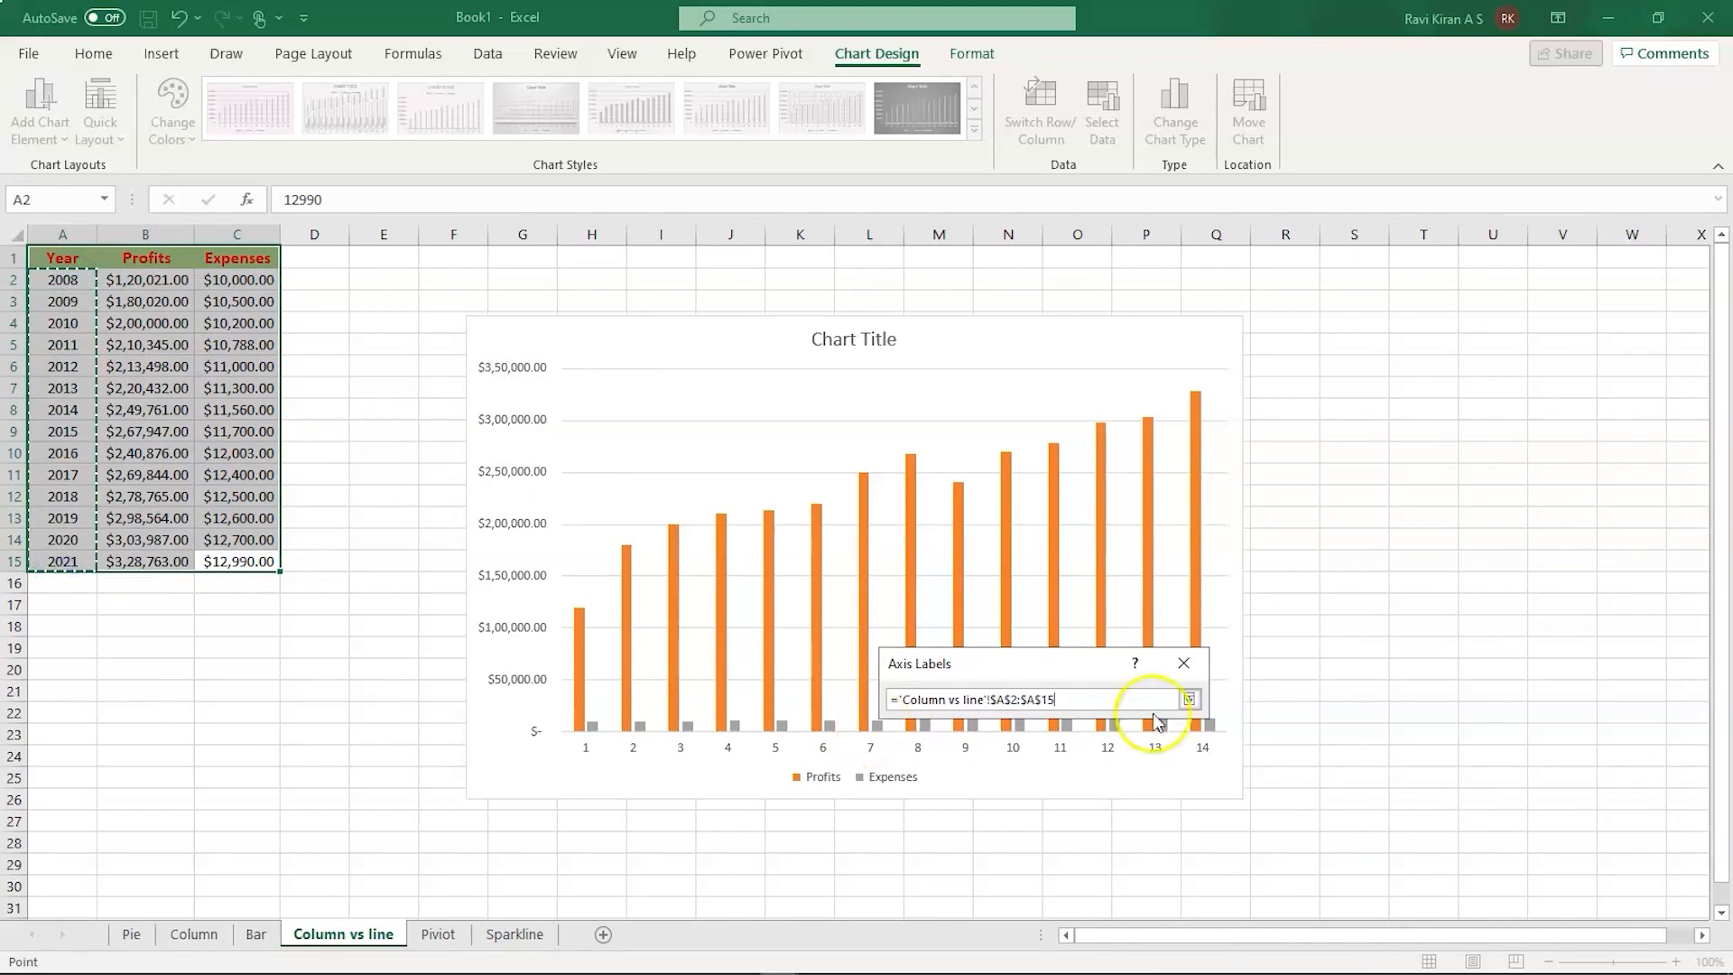
pyautogui.click(1189, 700)
pyautogui.click(1081, 747)
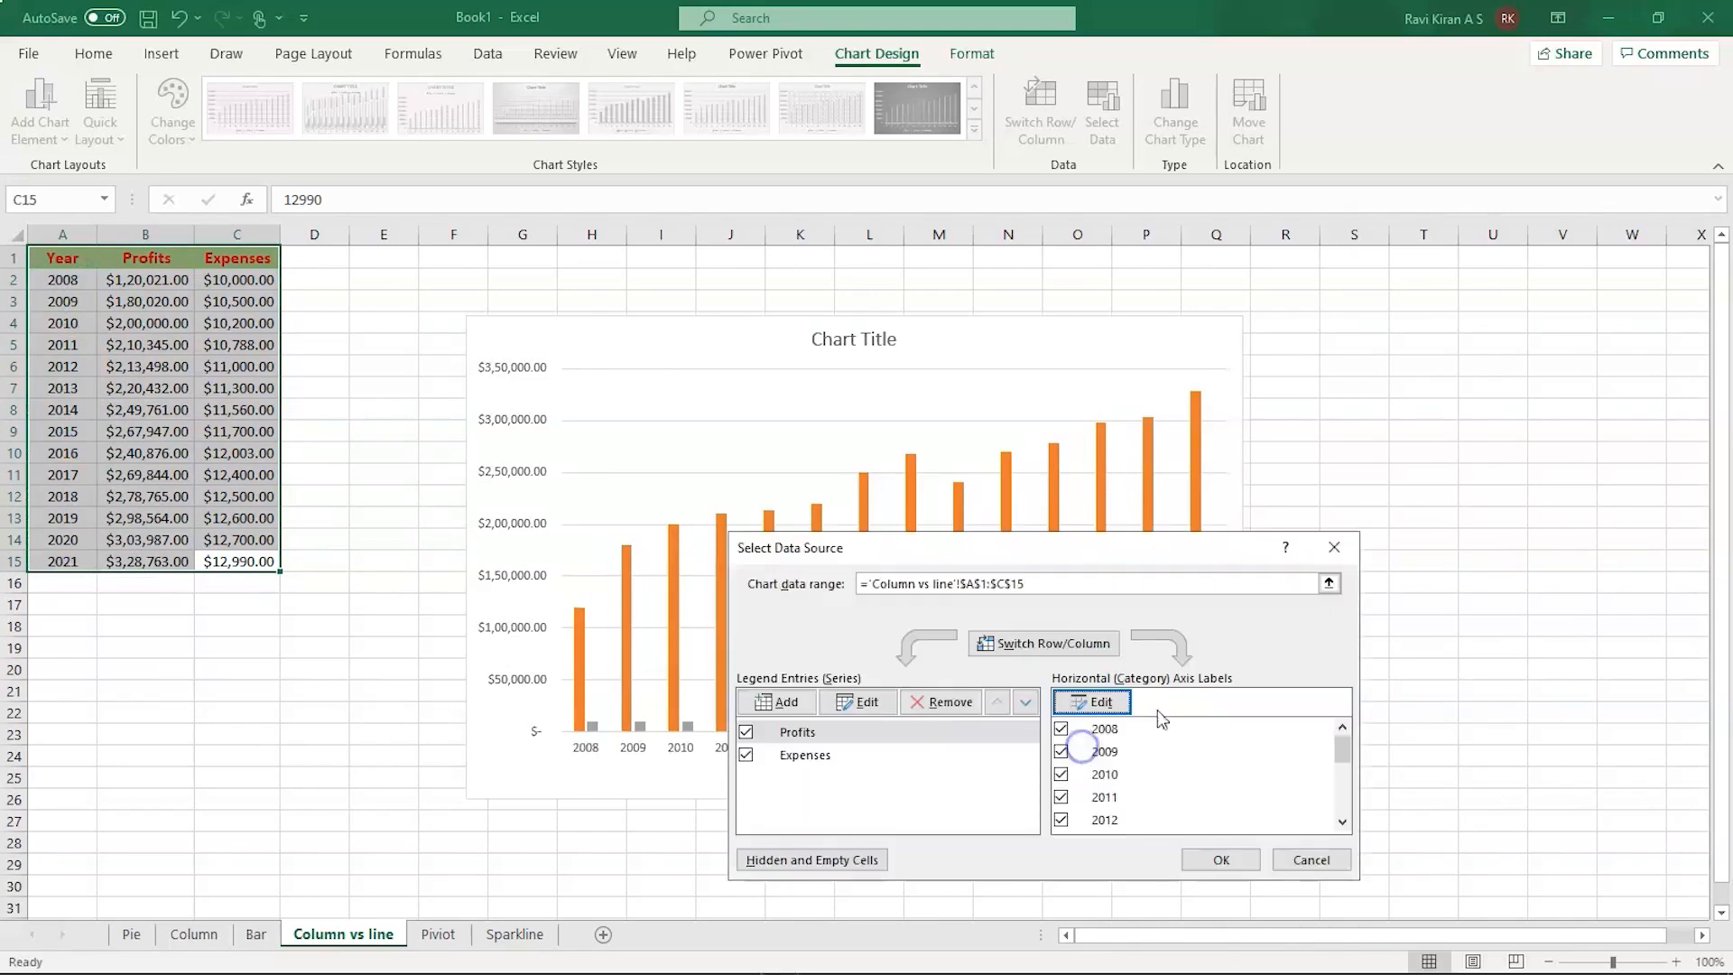
pyautogui.click(1208, 857)
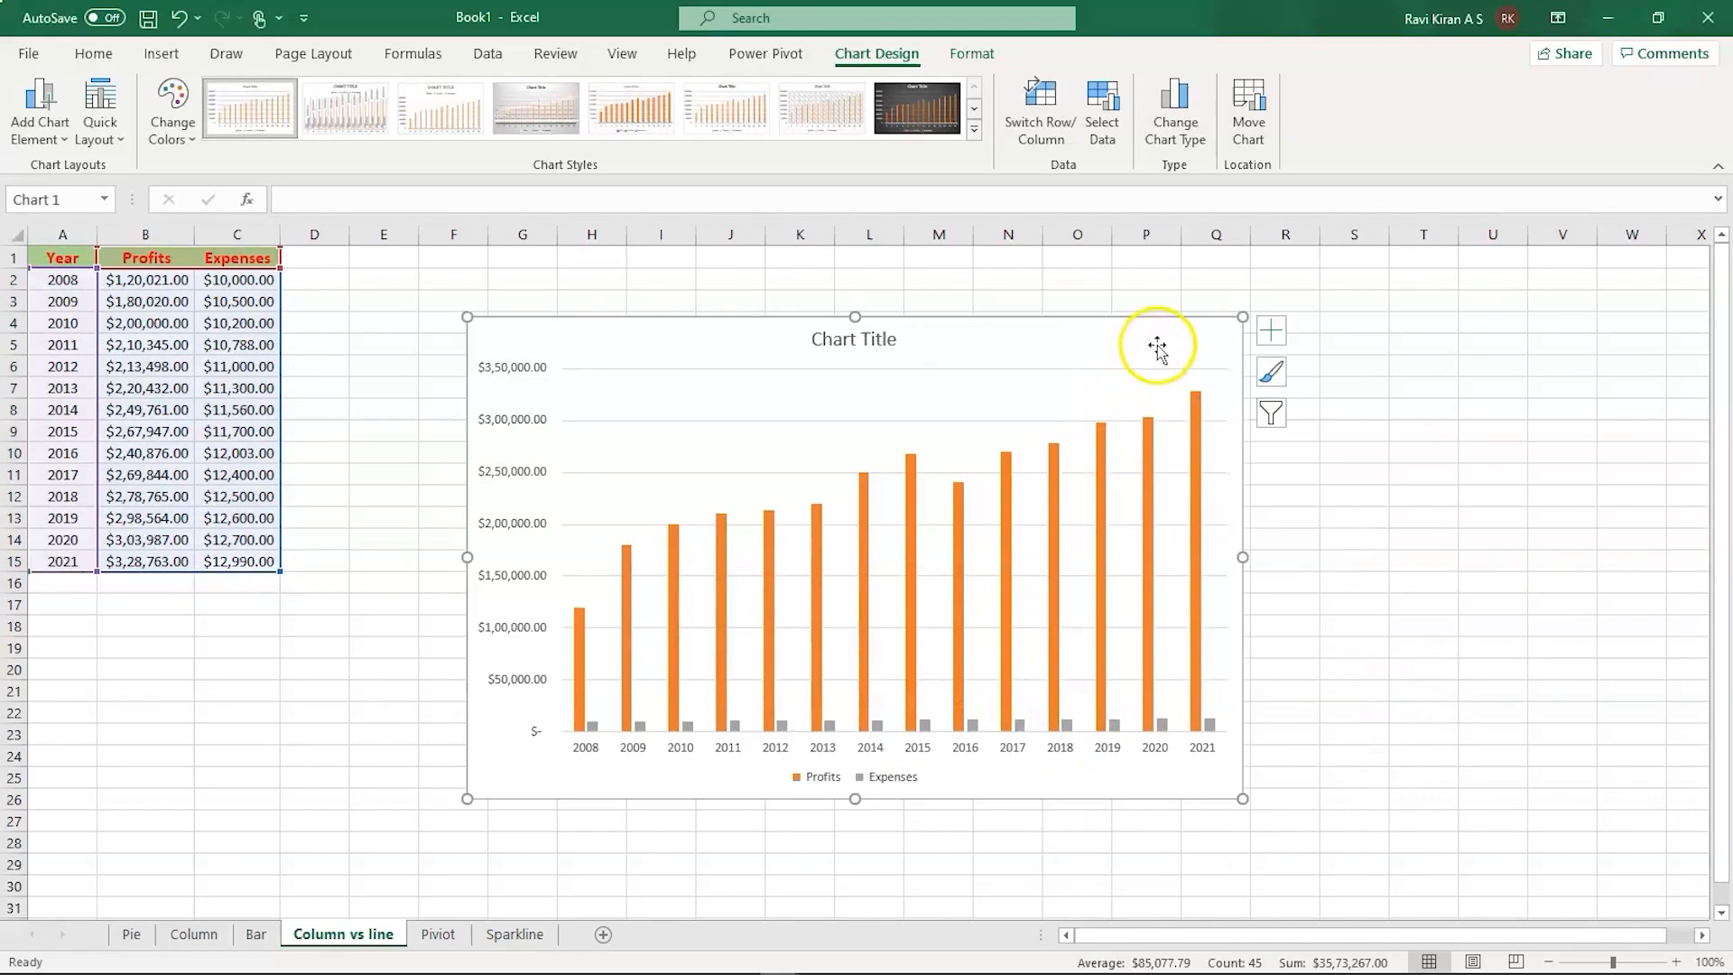
# - Change the chart to a Clustered Column - Line combo with Profits as columns and Expenses as a line
pyautogui.click(1173, 127)
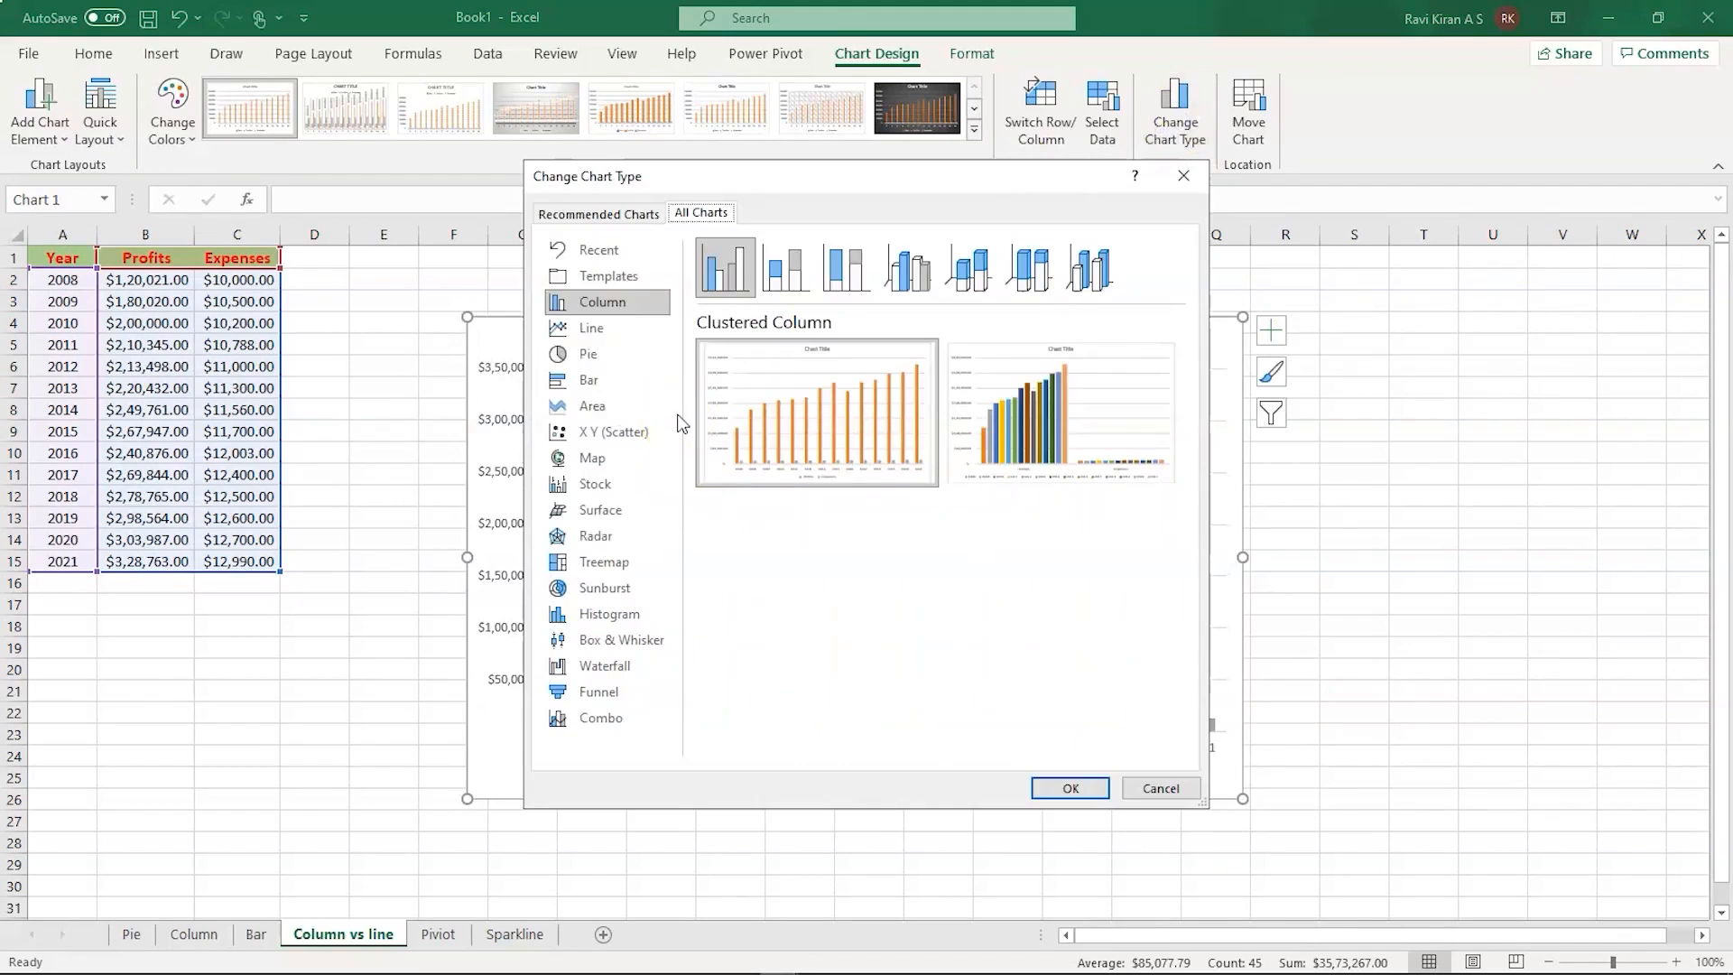
pyautogui.click(643, 561)
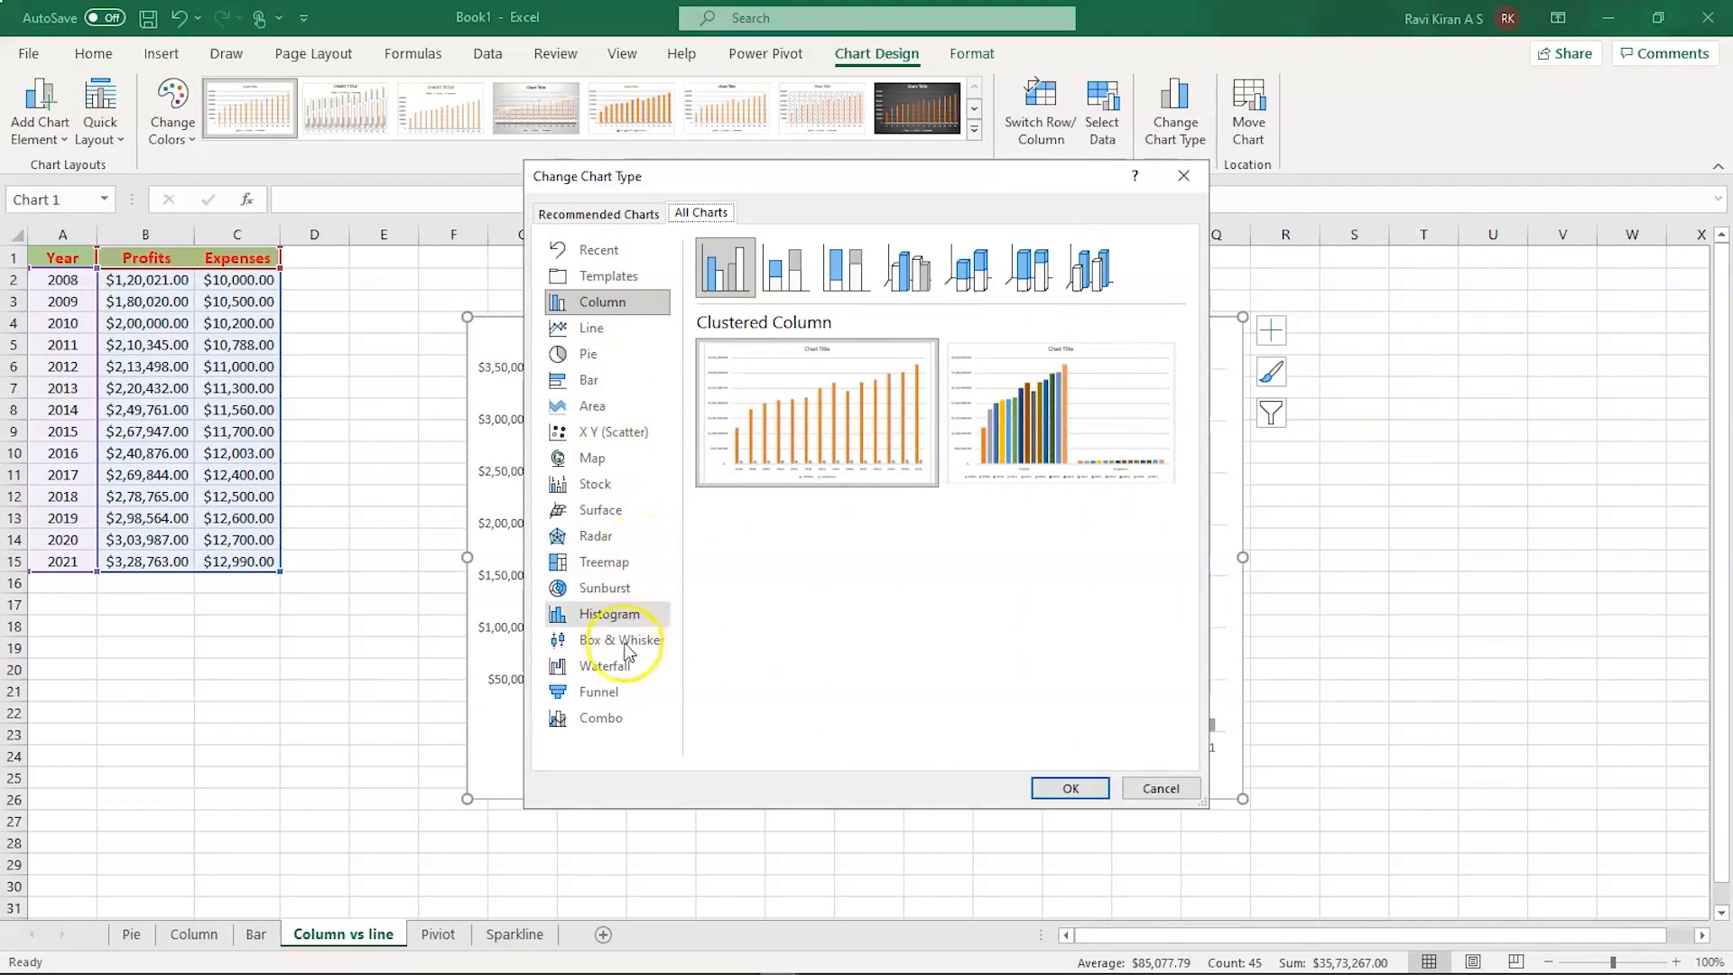
pyautogui.click(612, 728)
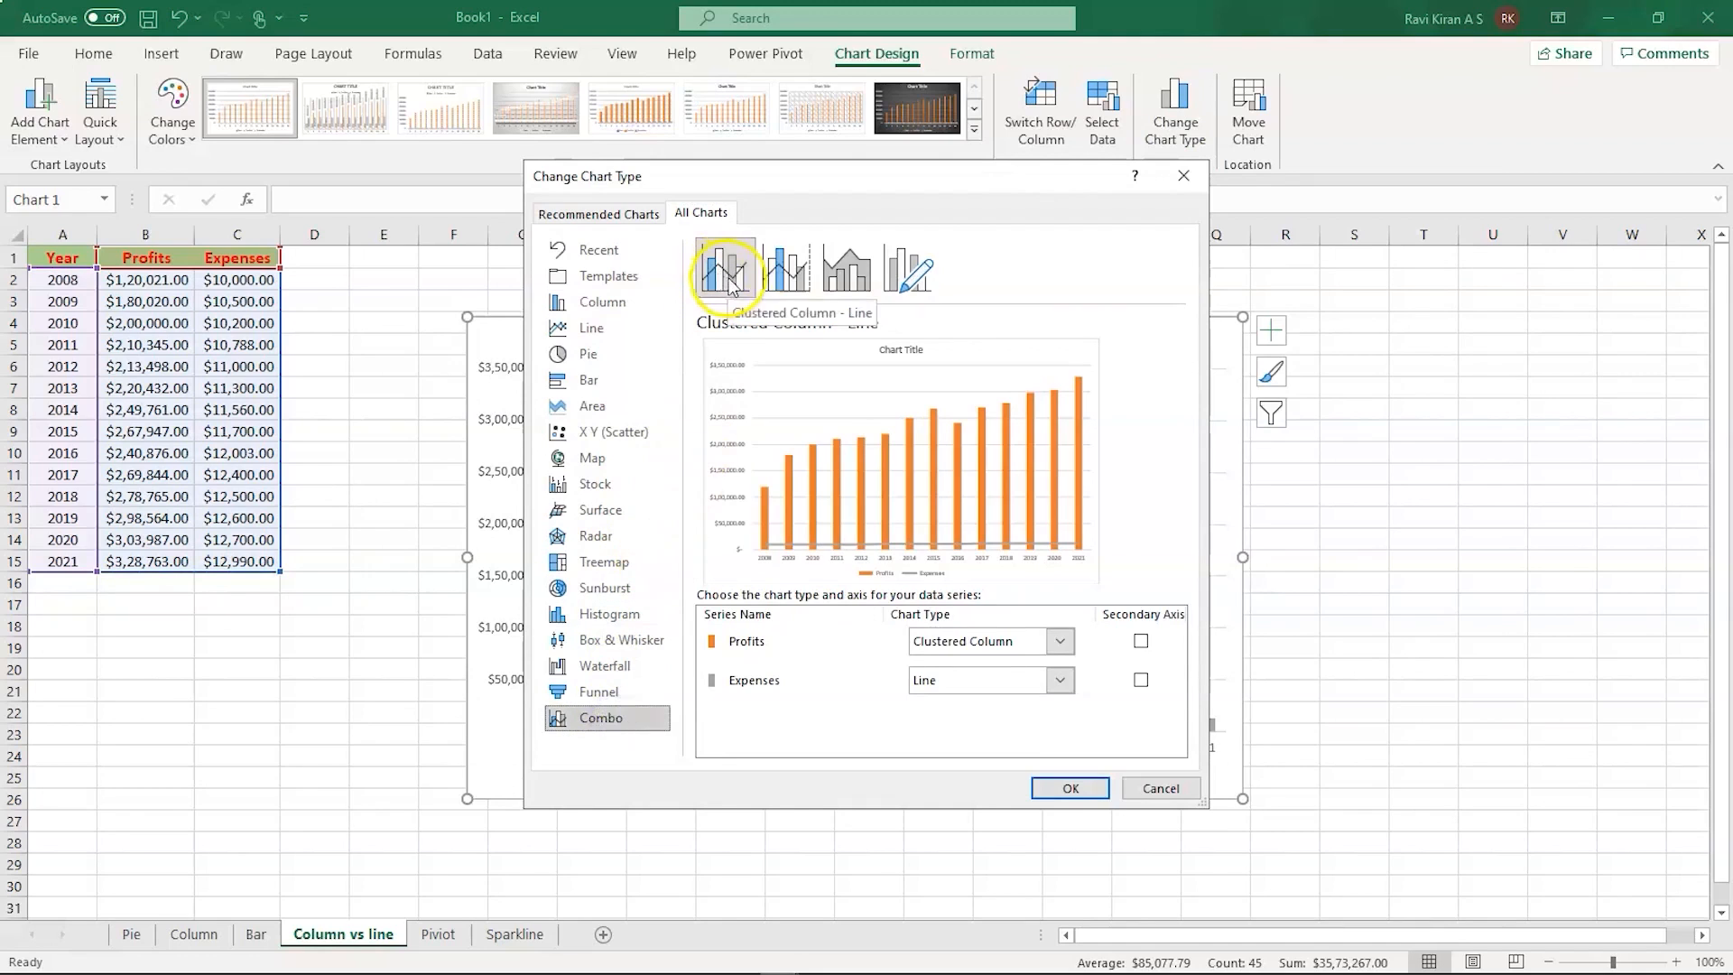
pyautogui.click(785, 264)
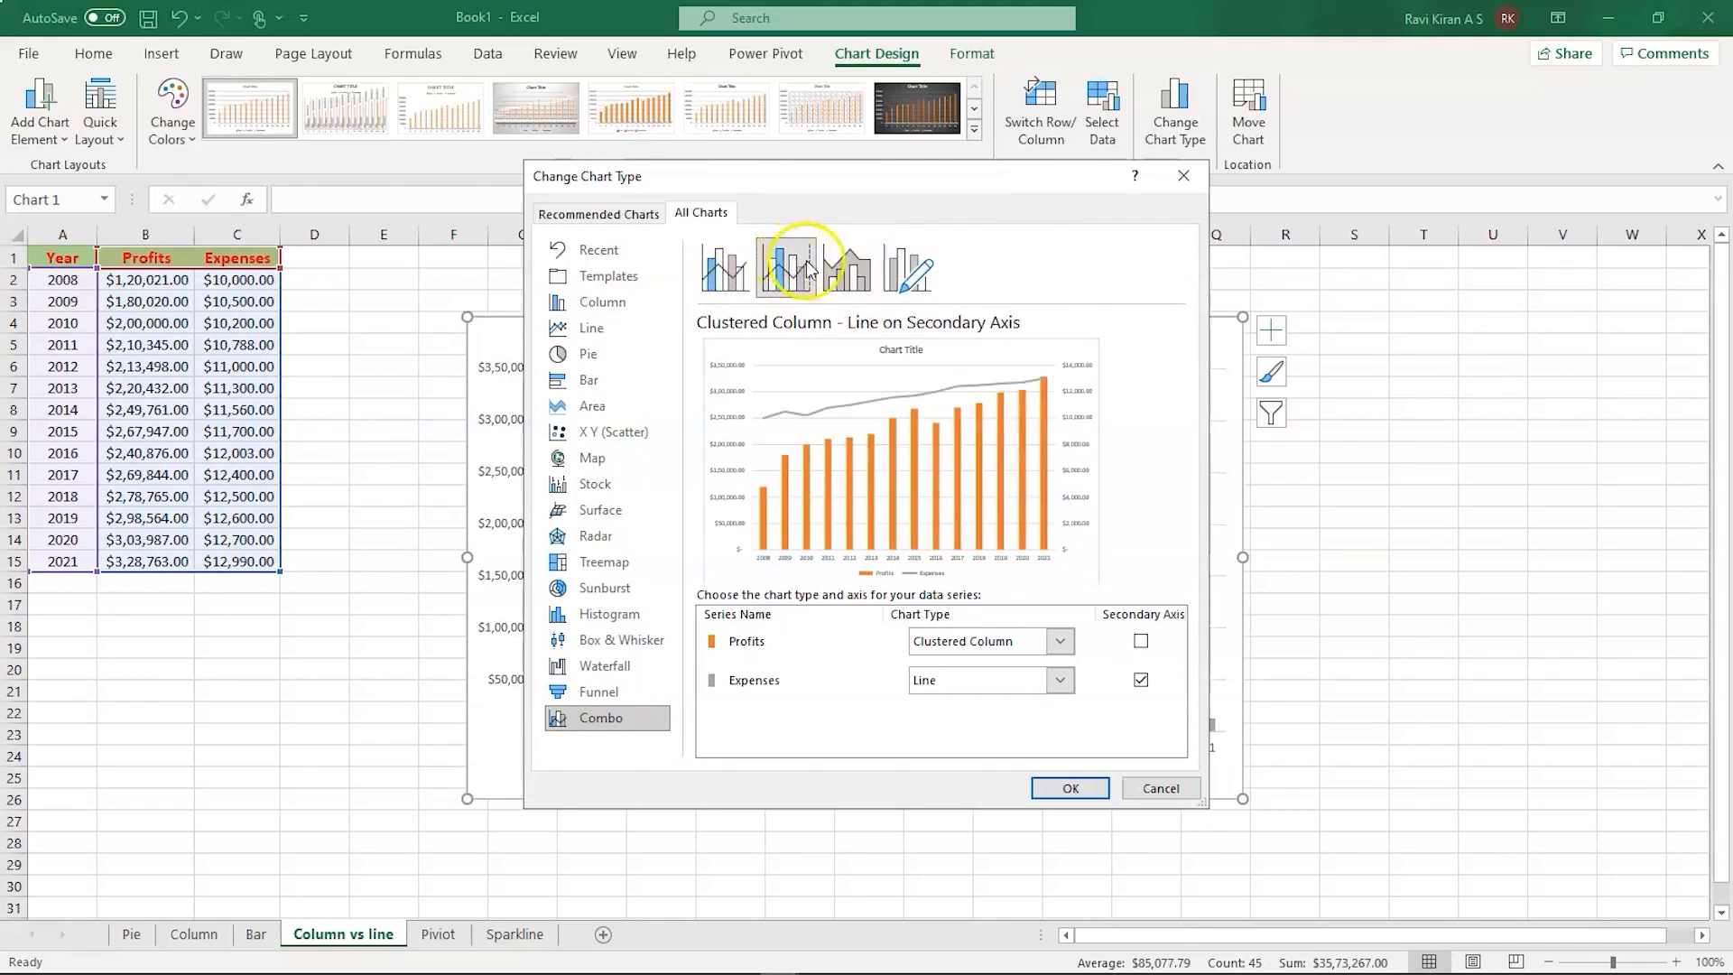
pyautogui.click(856, 270)
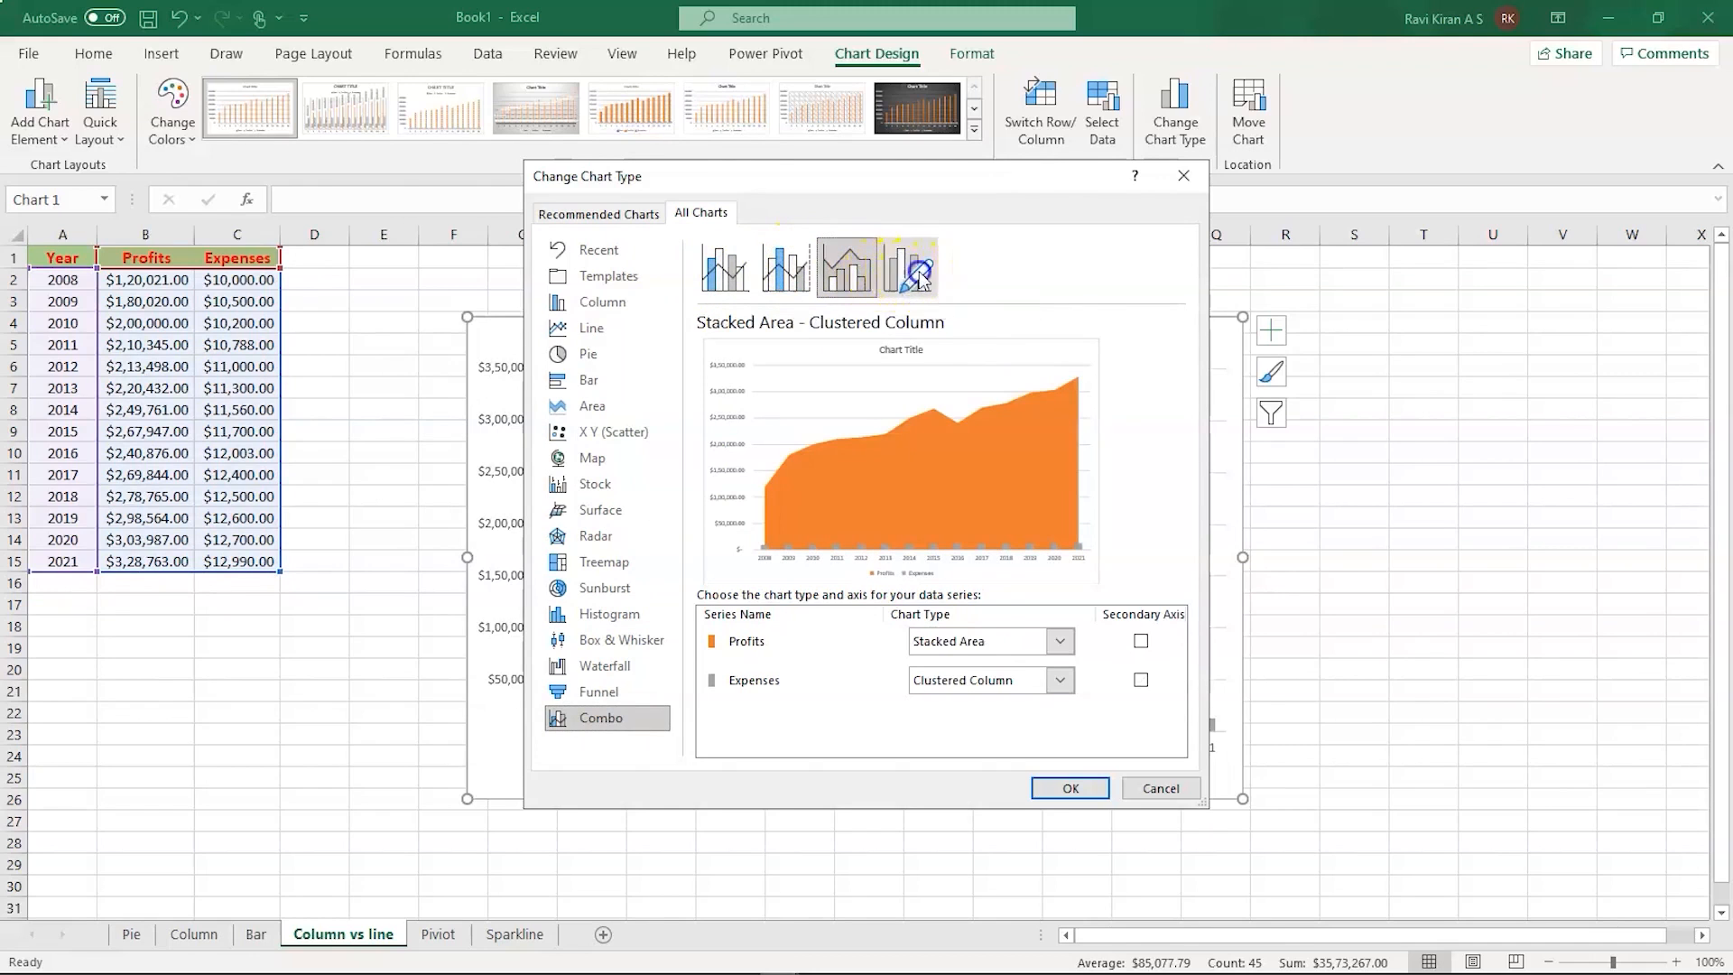
pyautogui.click(916, 276)
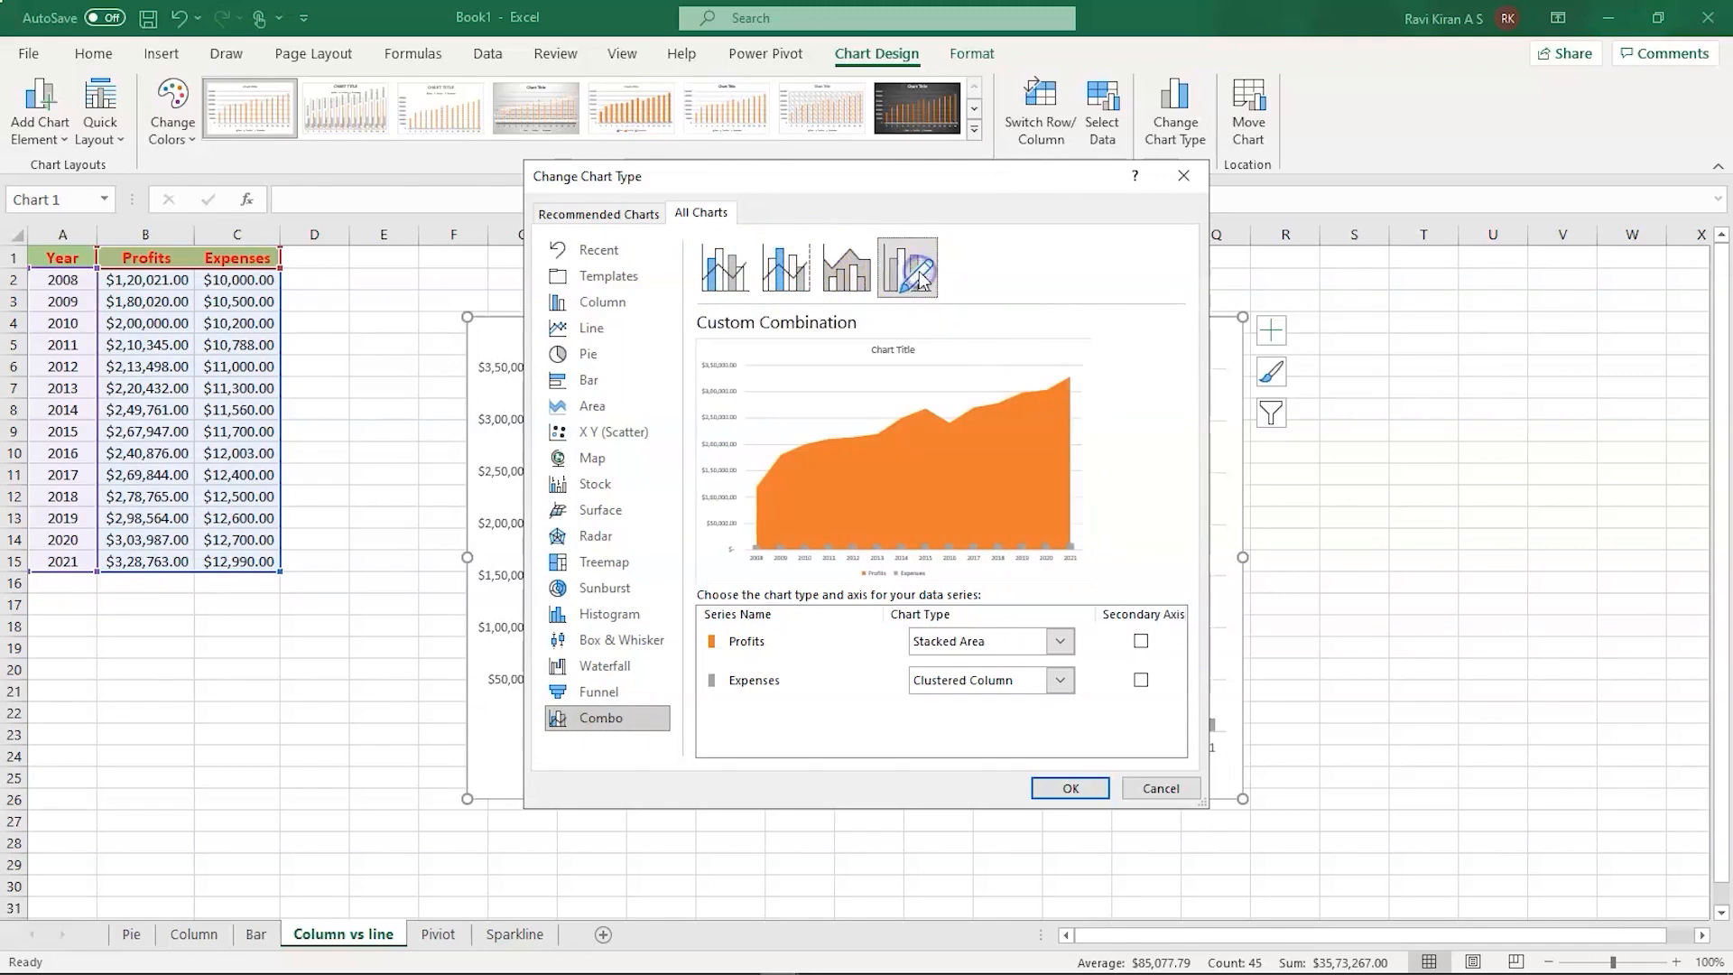
pyautogui.click(720, 268)
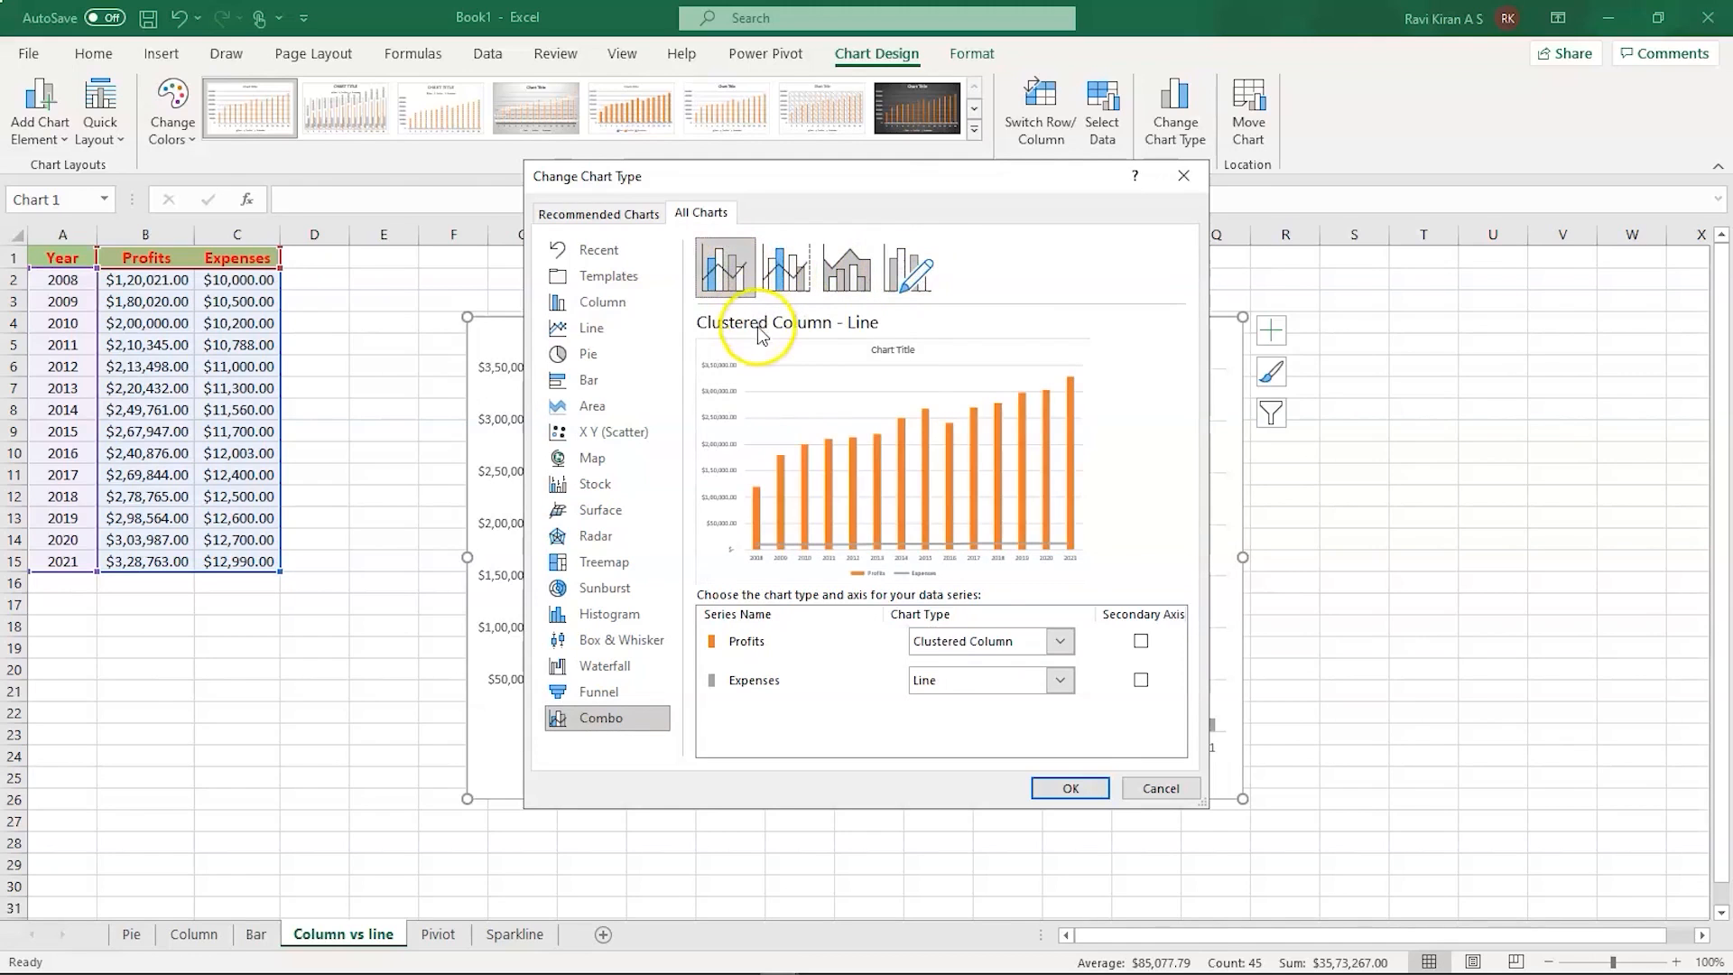
pyautogui.click(1065, 789)
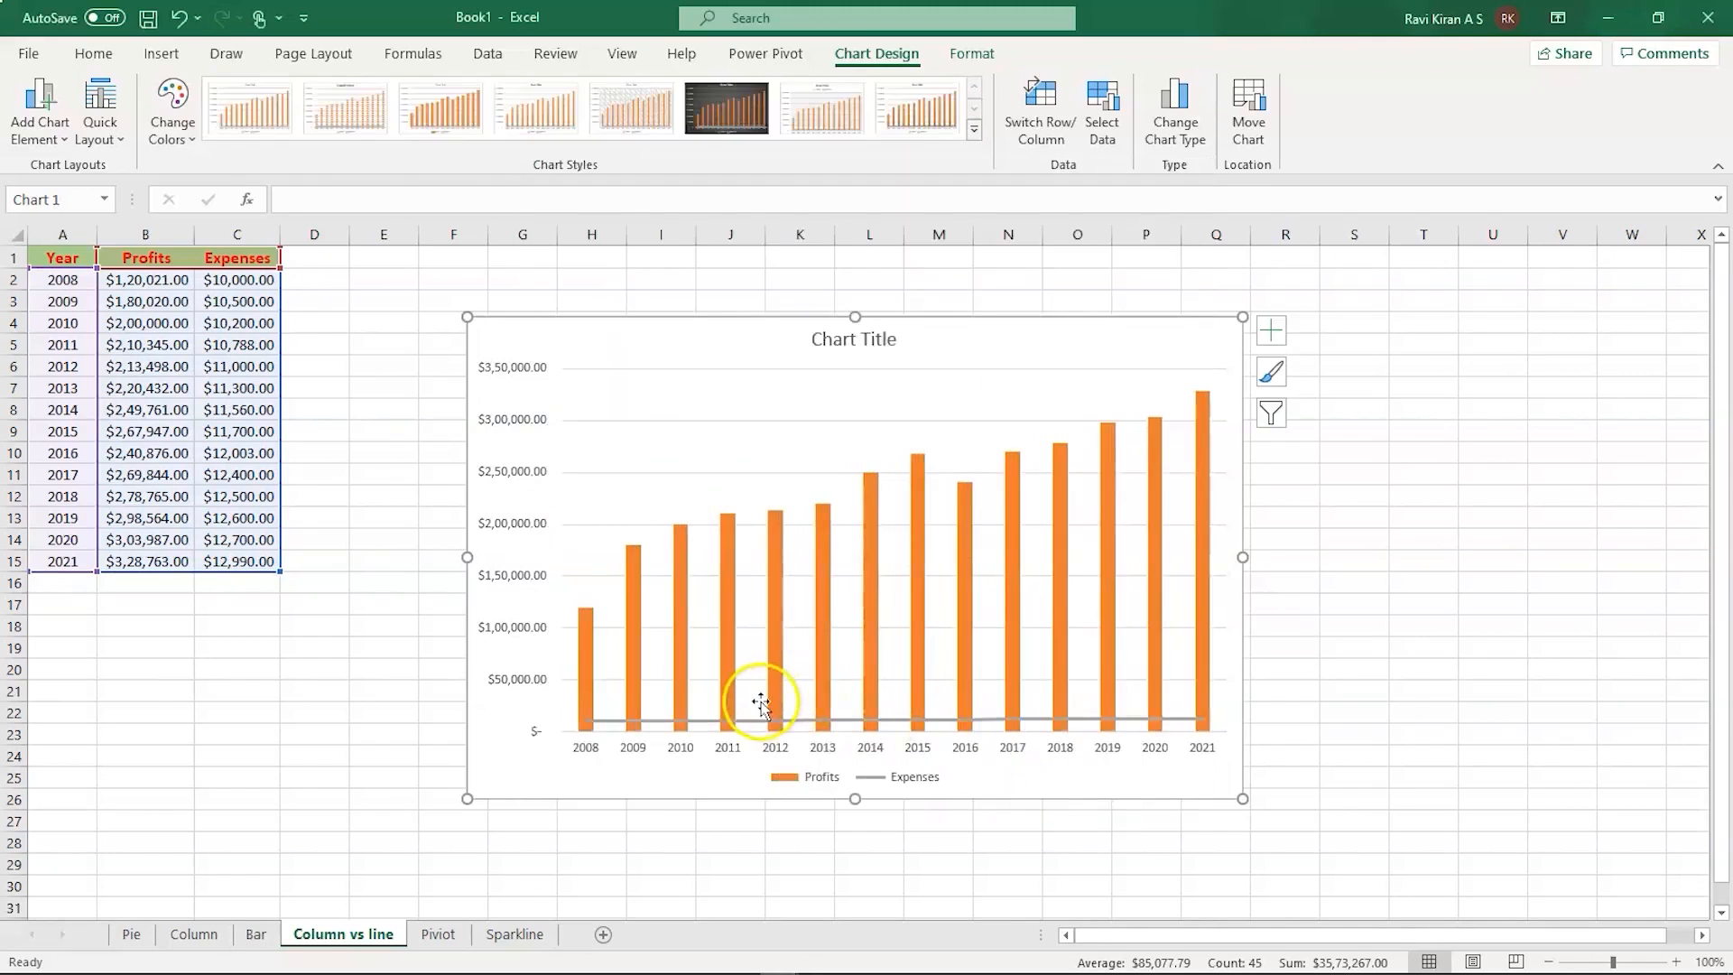
# - Add a data table and data labels to the combo chart
pyautogui.moveTo(757, 729)
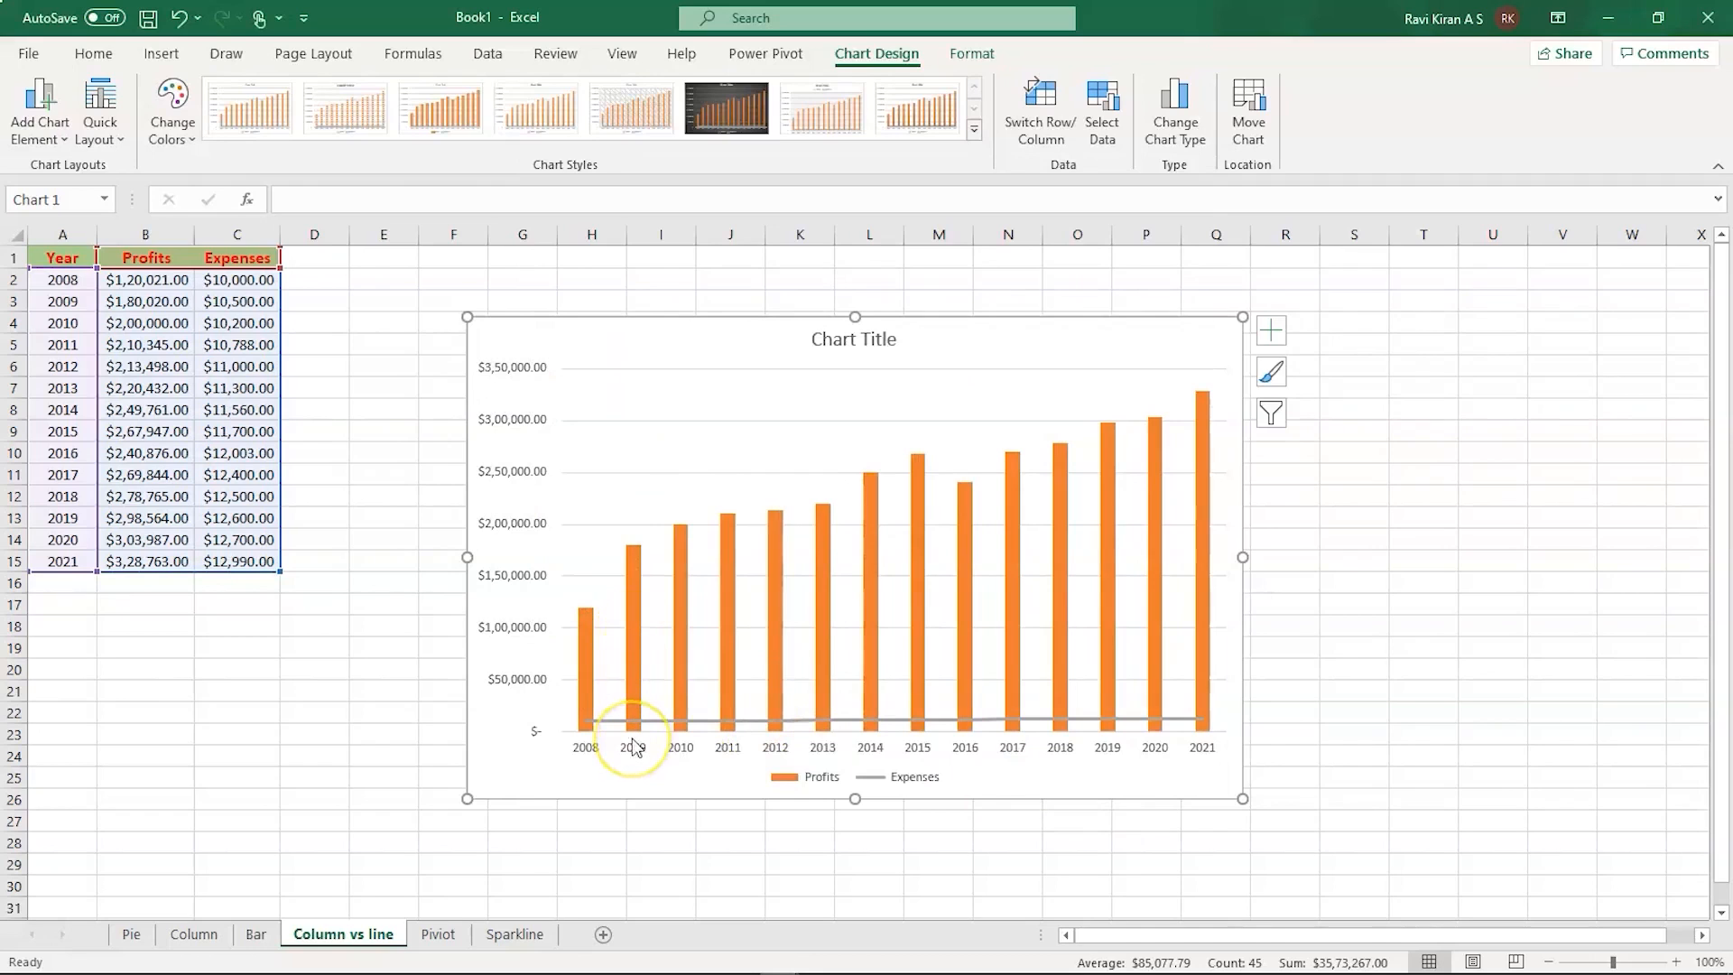
pyautogui.click(1271, 331)
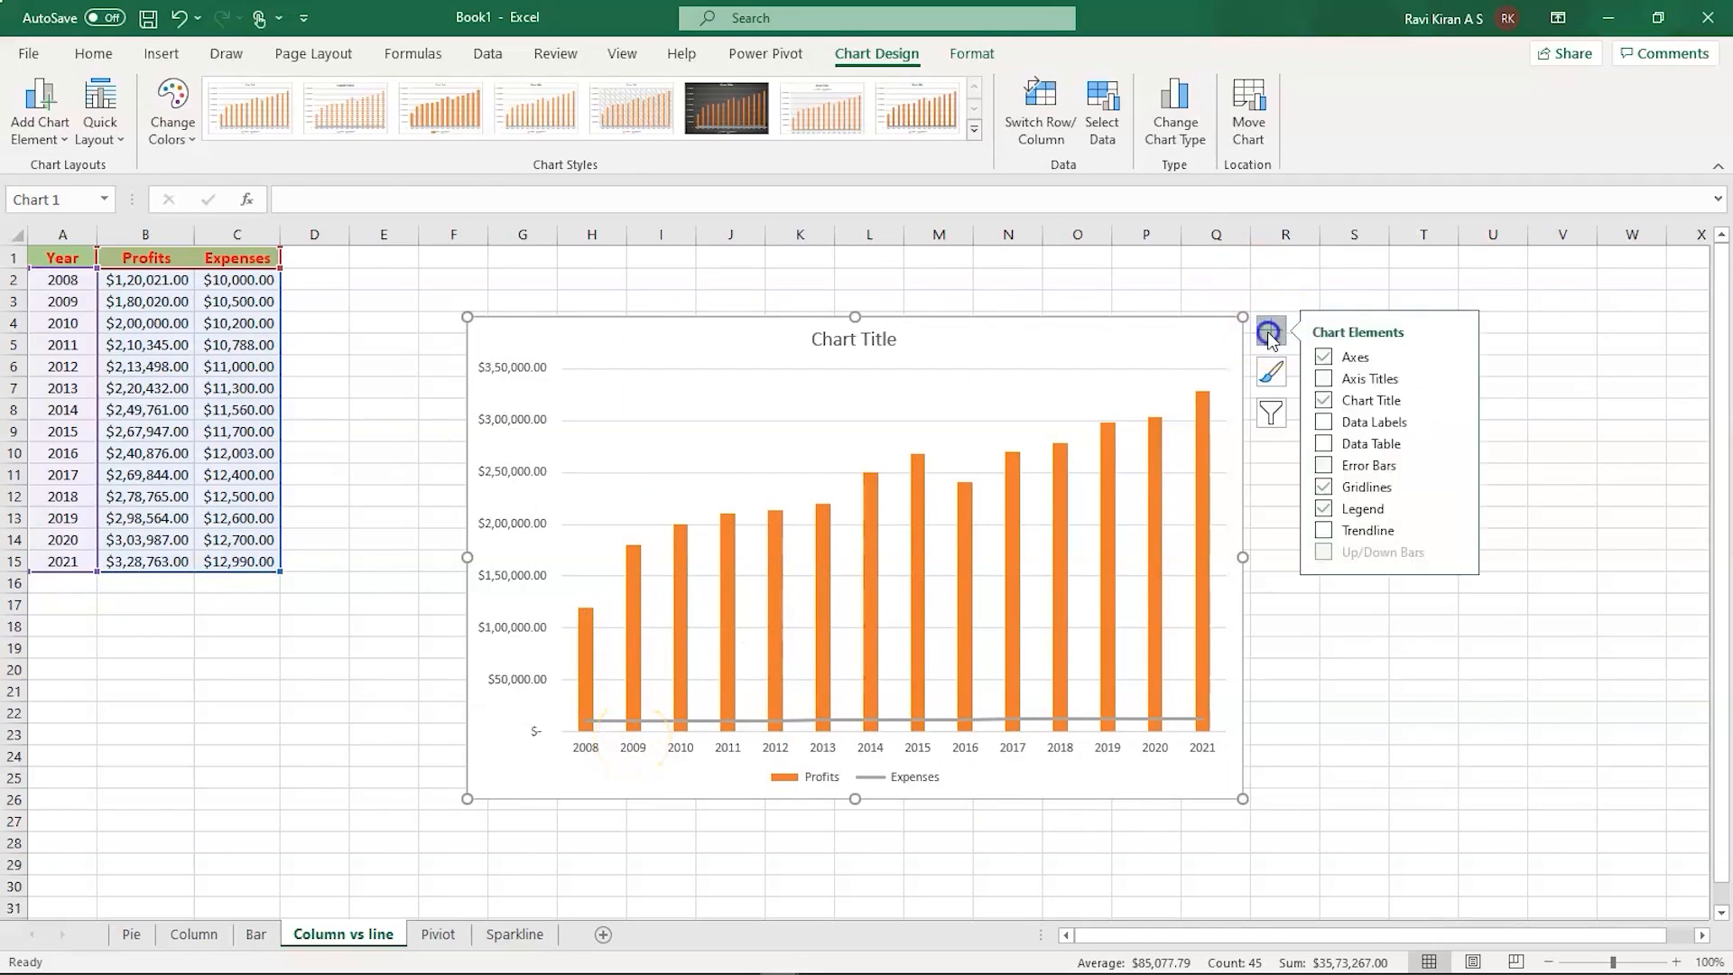
pyautogui.click(1324, 445)
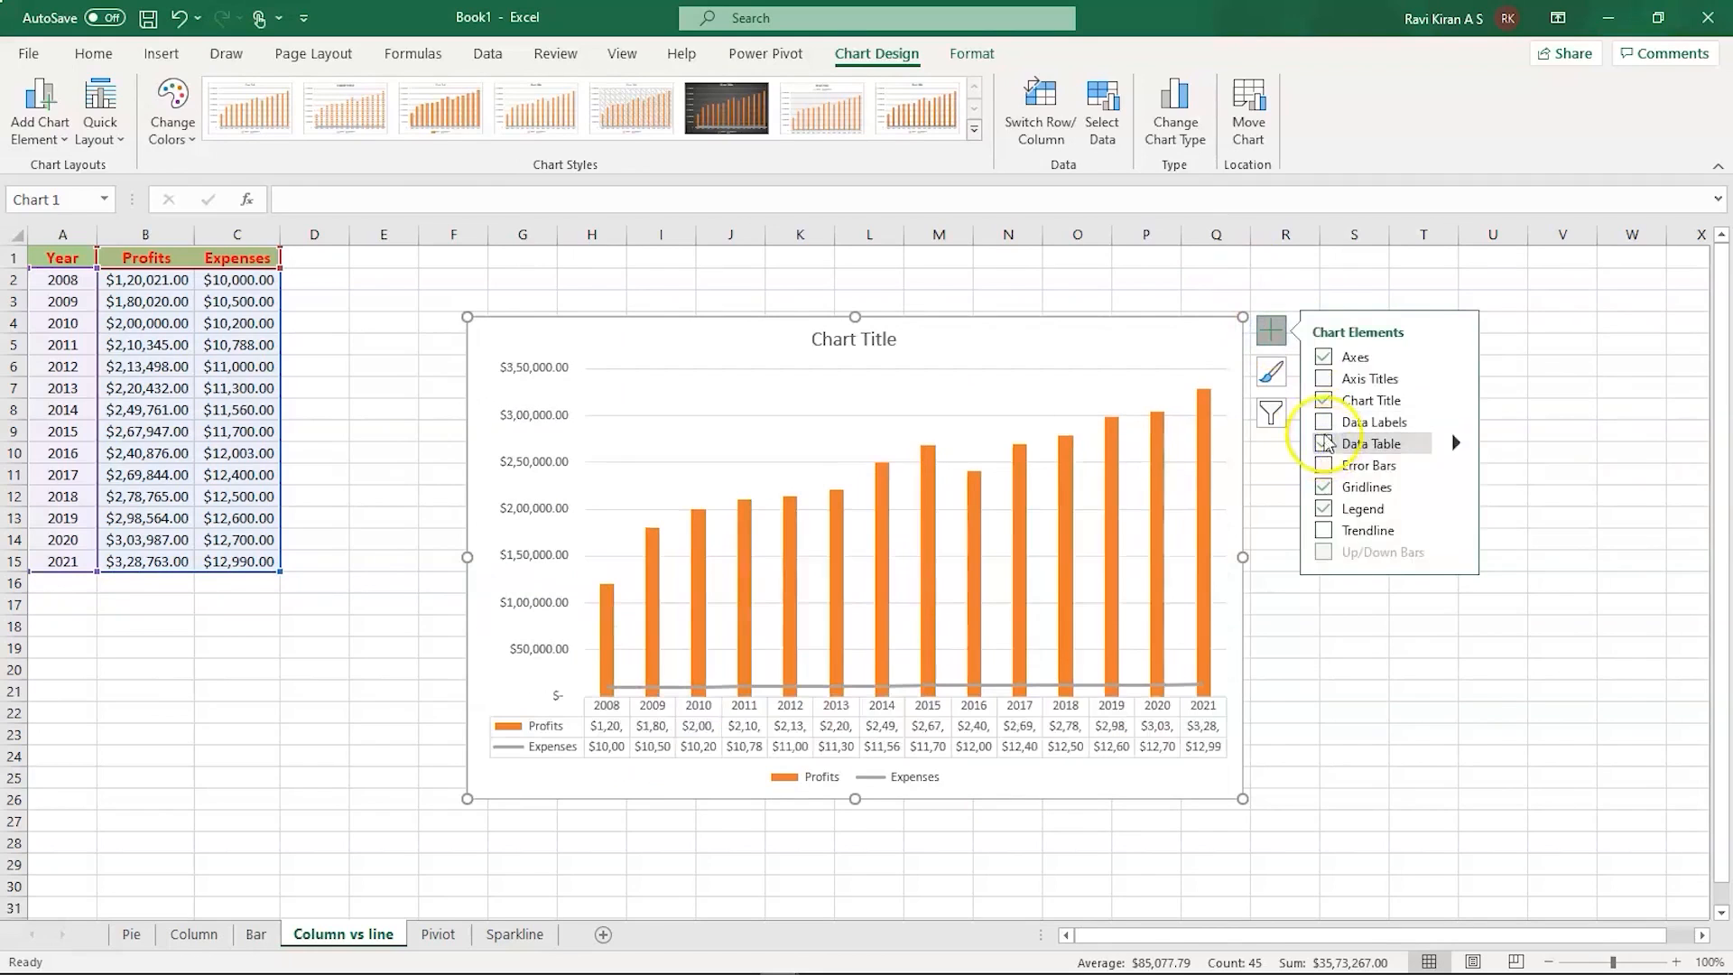
pyautogui.click(1322, 422)
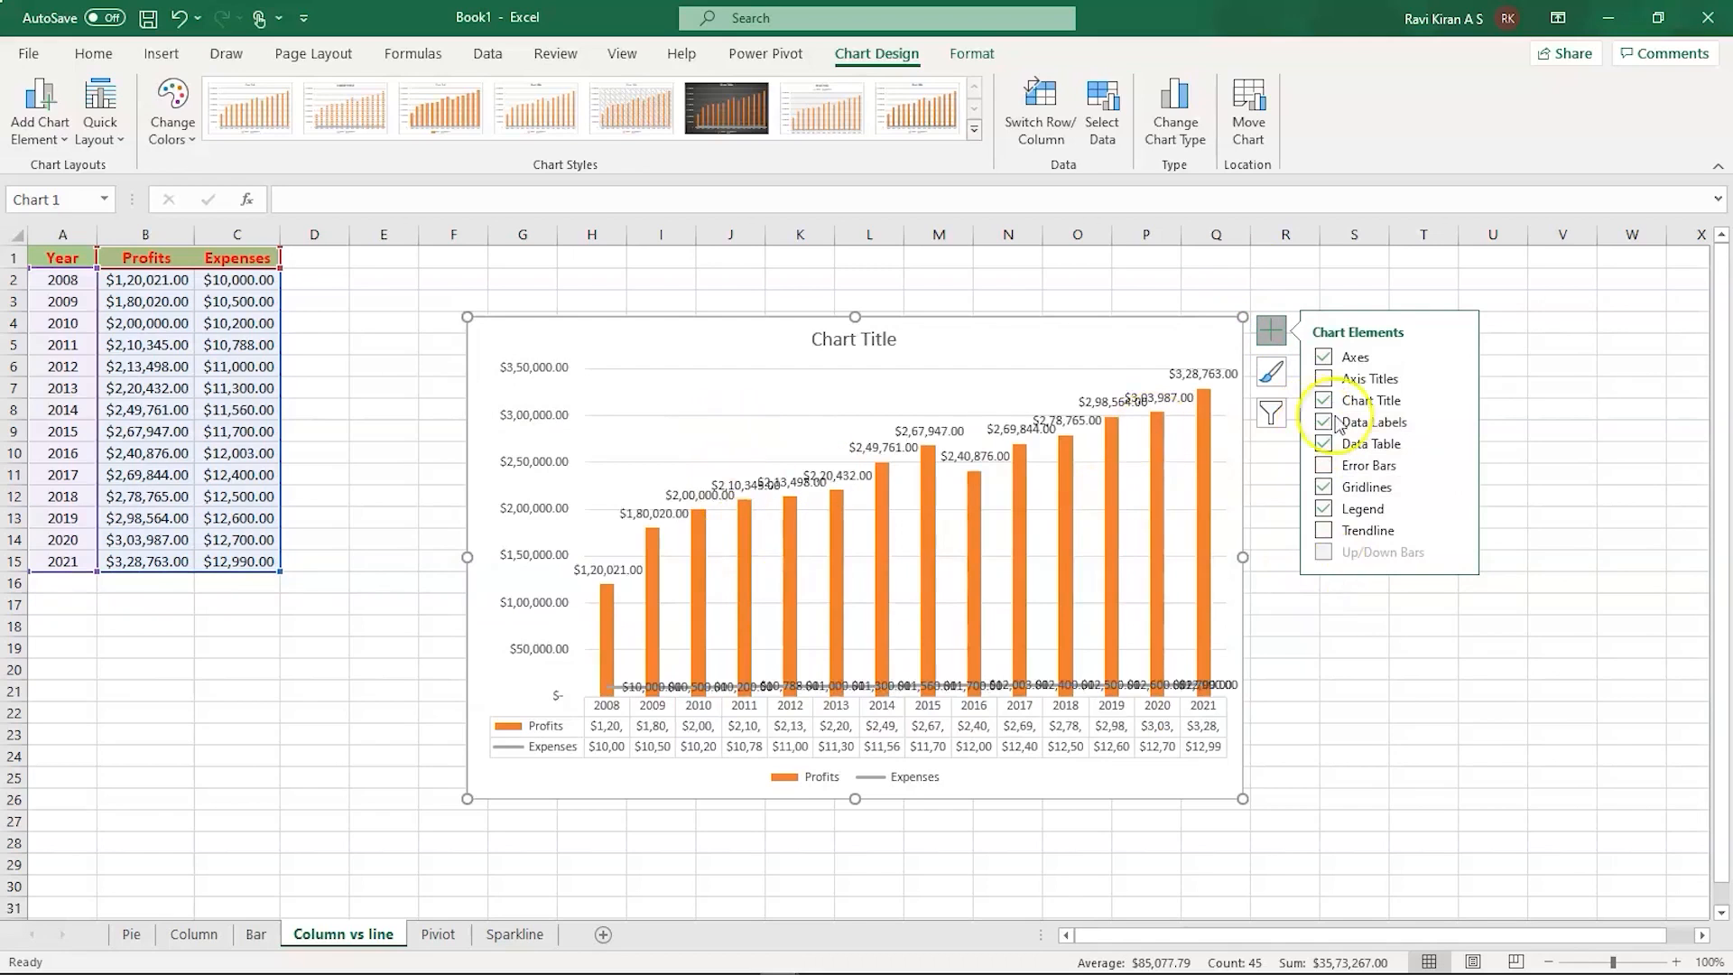
# - Stretch the combo chart to span about columns C to U and extend it down to about row 30
pyautogui.moveTo(1243, 557); pyautogui.dragTo(1490, 560)
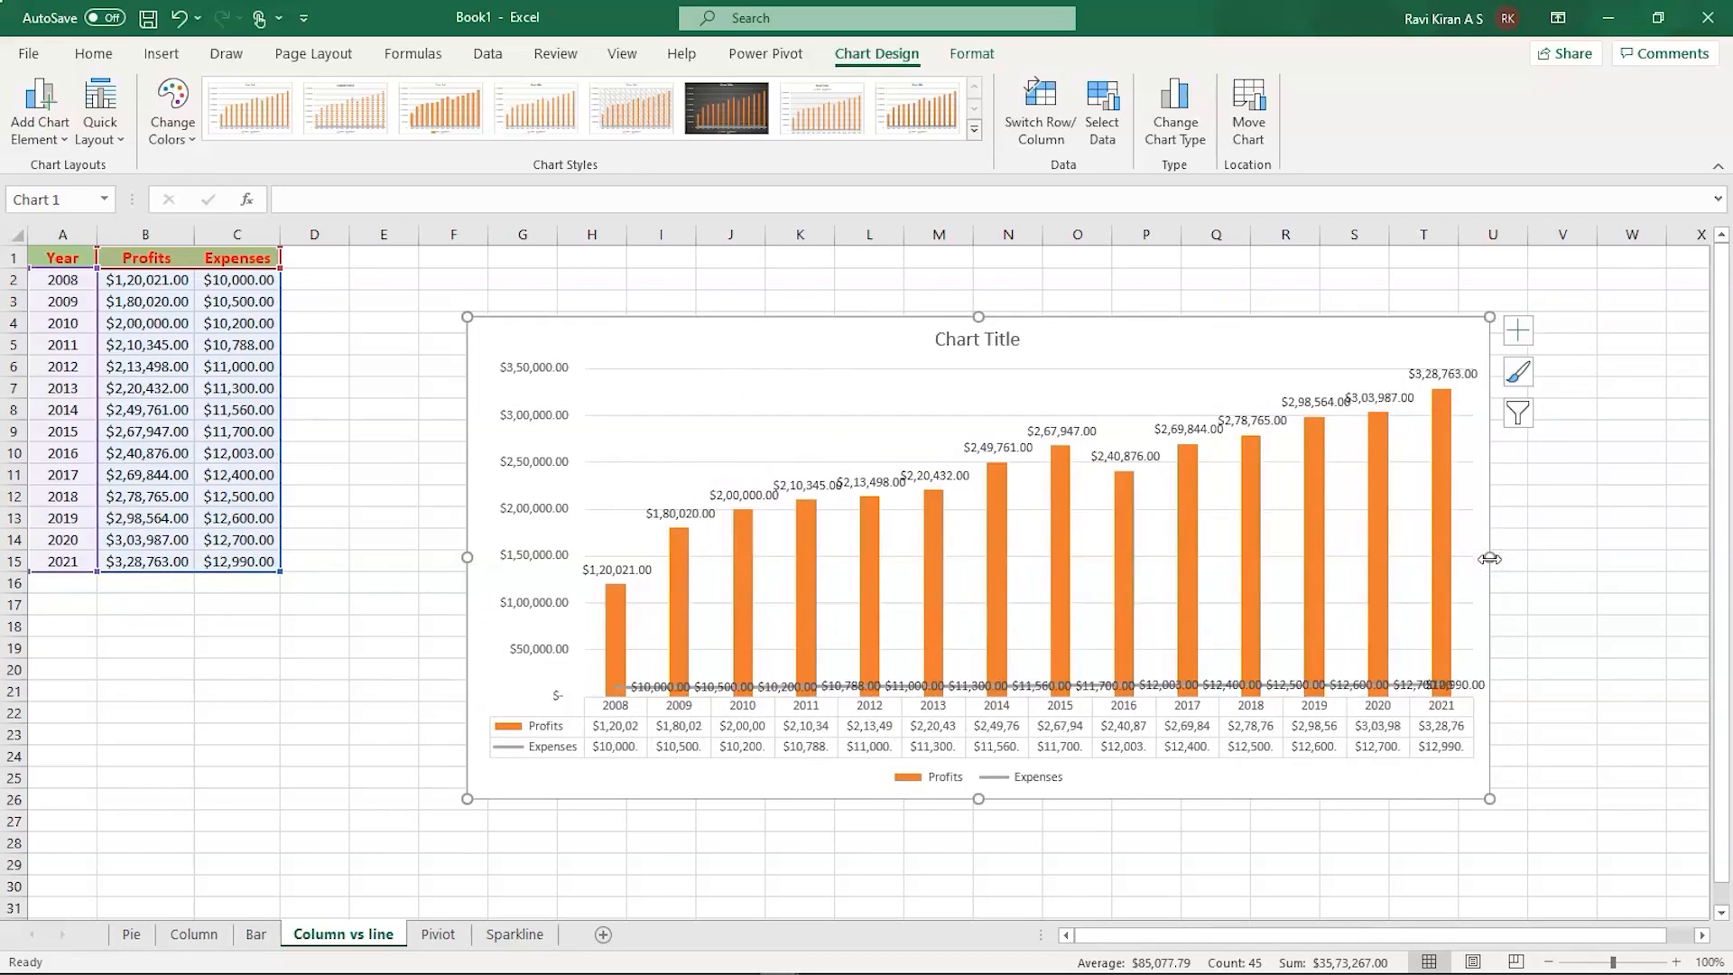
pyautogui.moveTo(467, 557); pyautogui.dragTo(246, 533)
pyautogui.moveTo(868, 800); pyautogui.dragTo(869, 884)
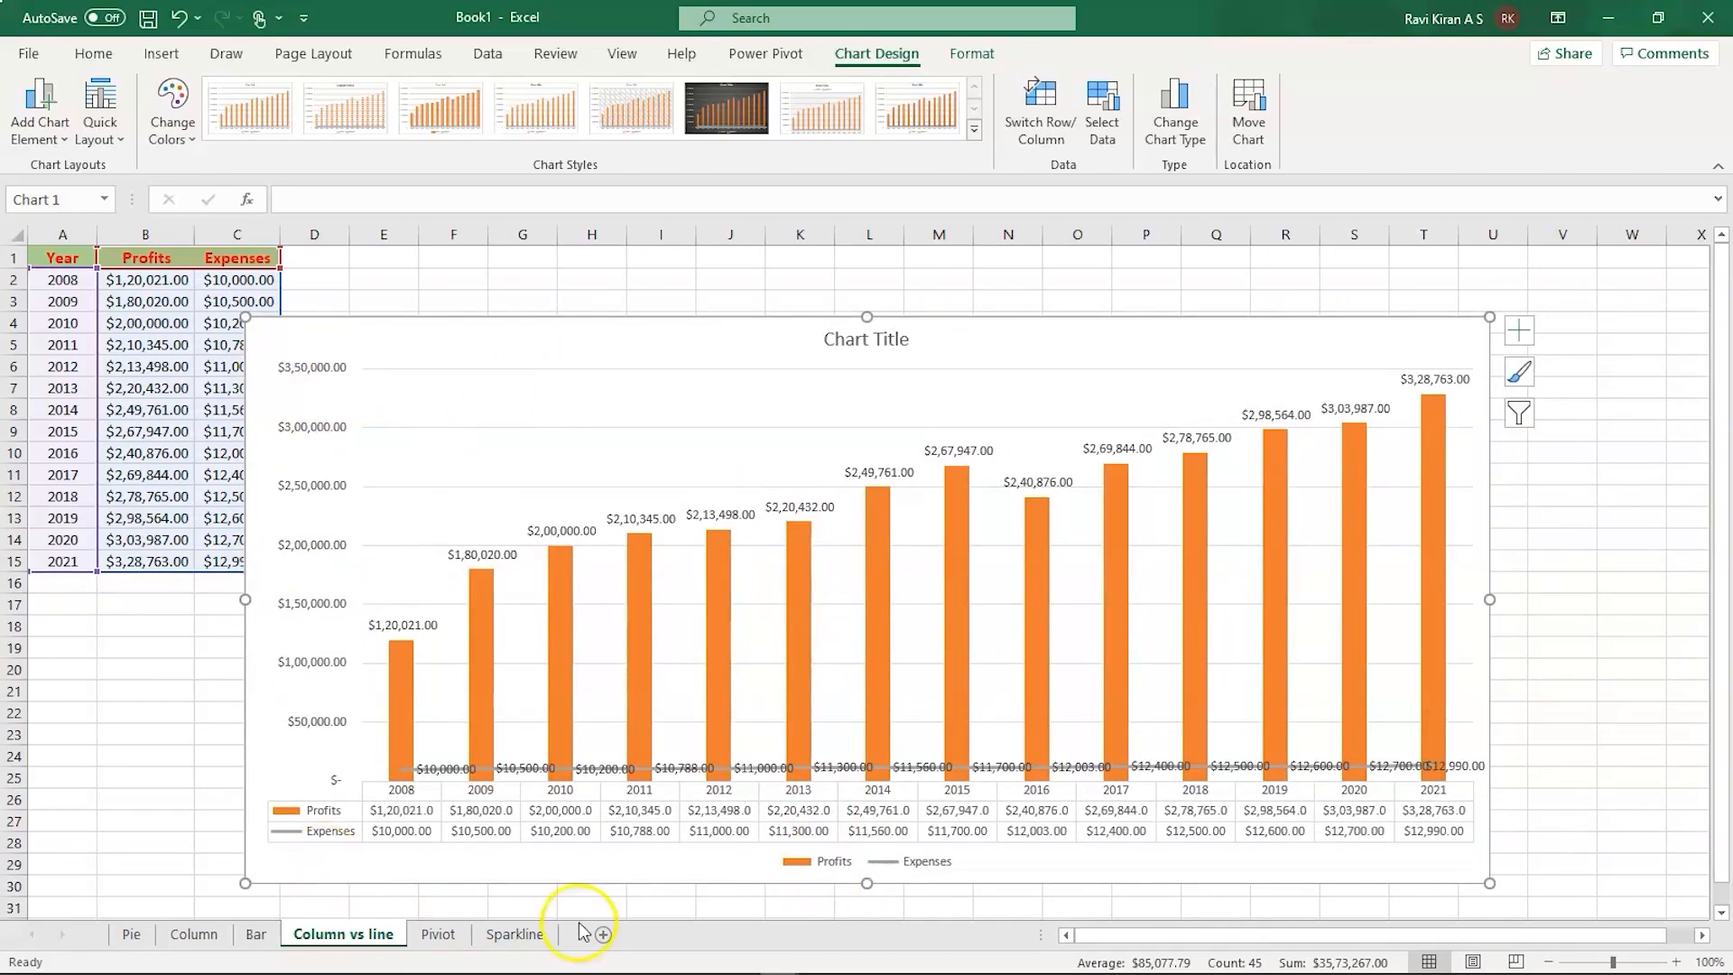
# - Replace the placeholder chart title with "Progits v/s Expenses"
pyautogui.click(876, 340)
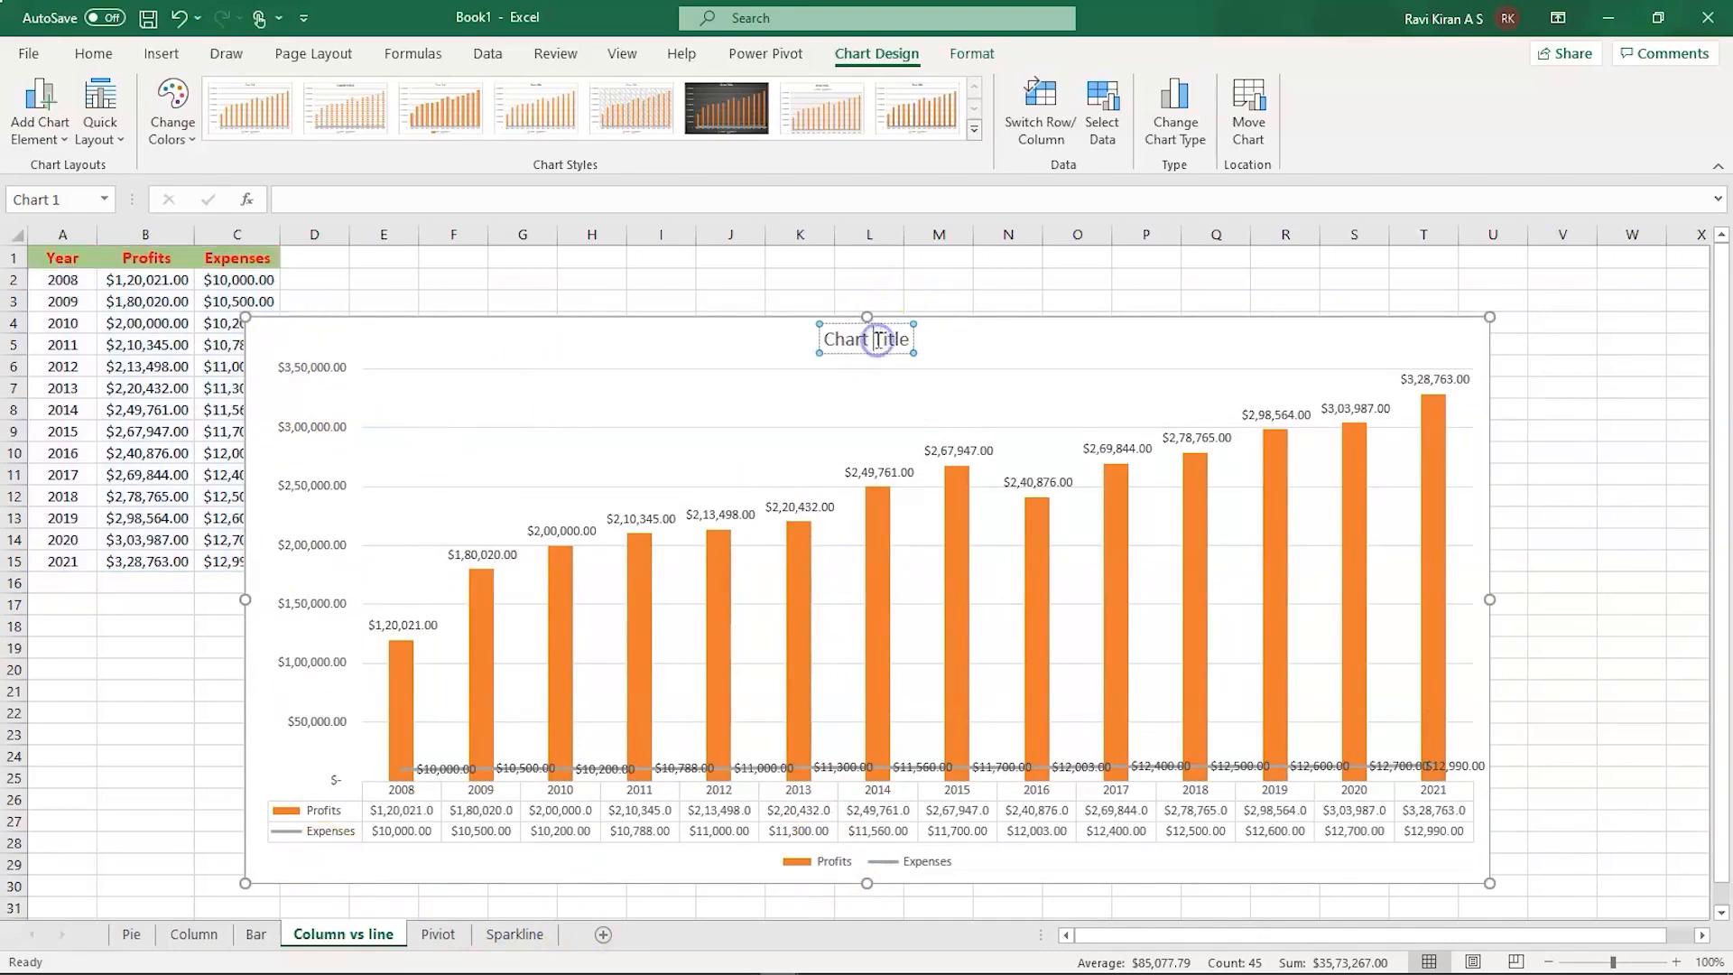
pyautogui.tripleClick(878, 340)
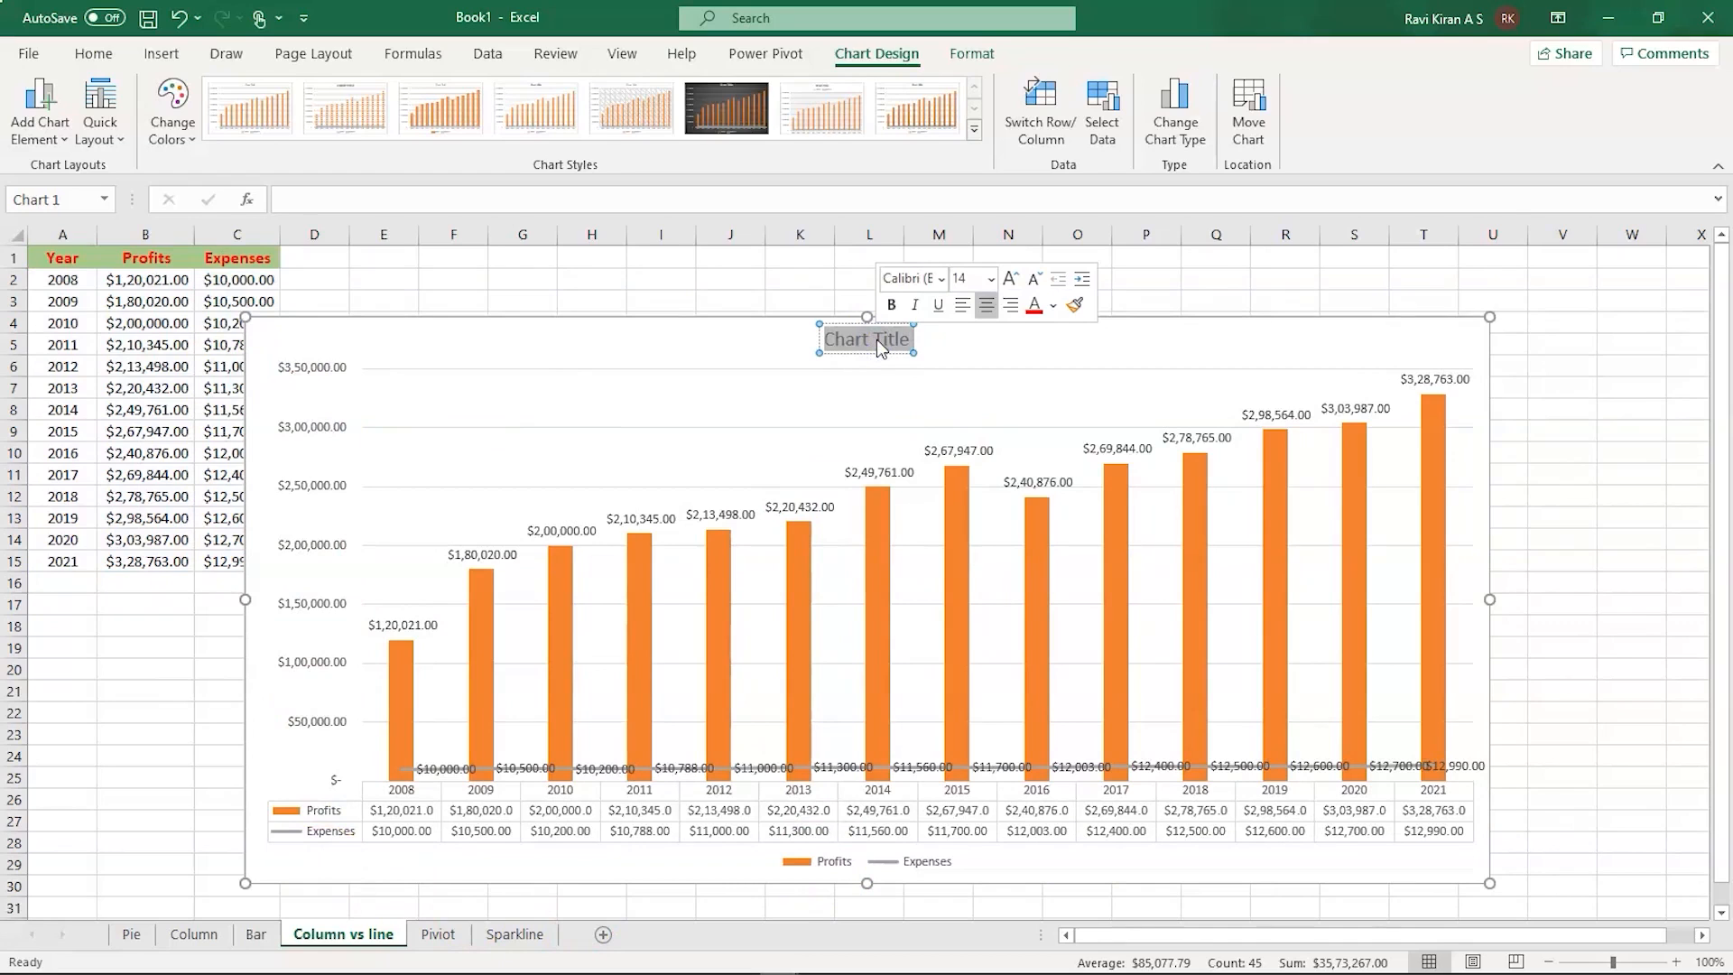
pyautogui.write('P')
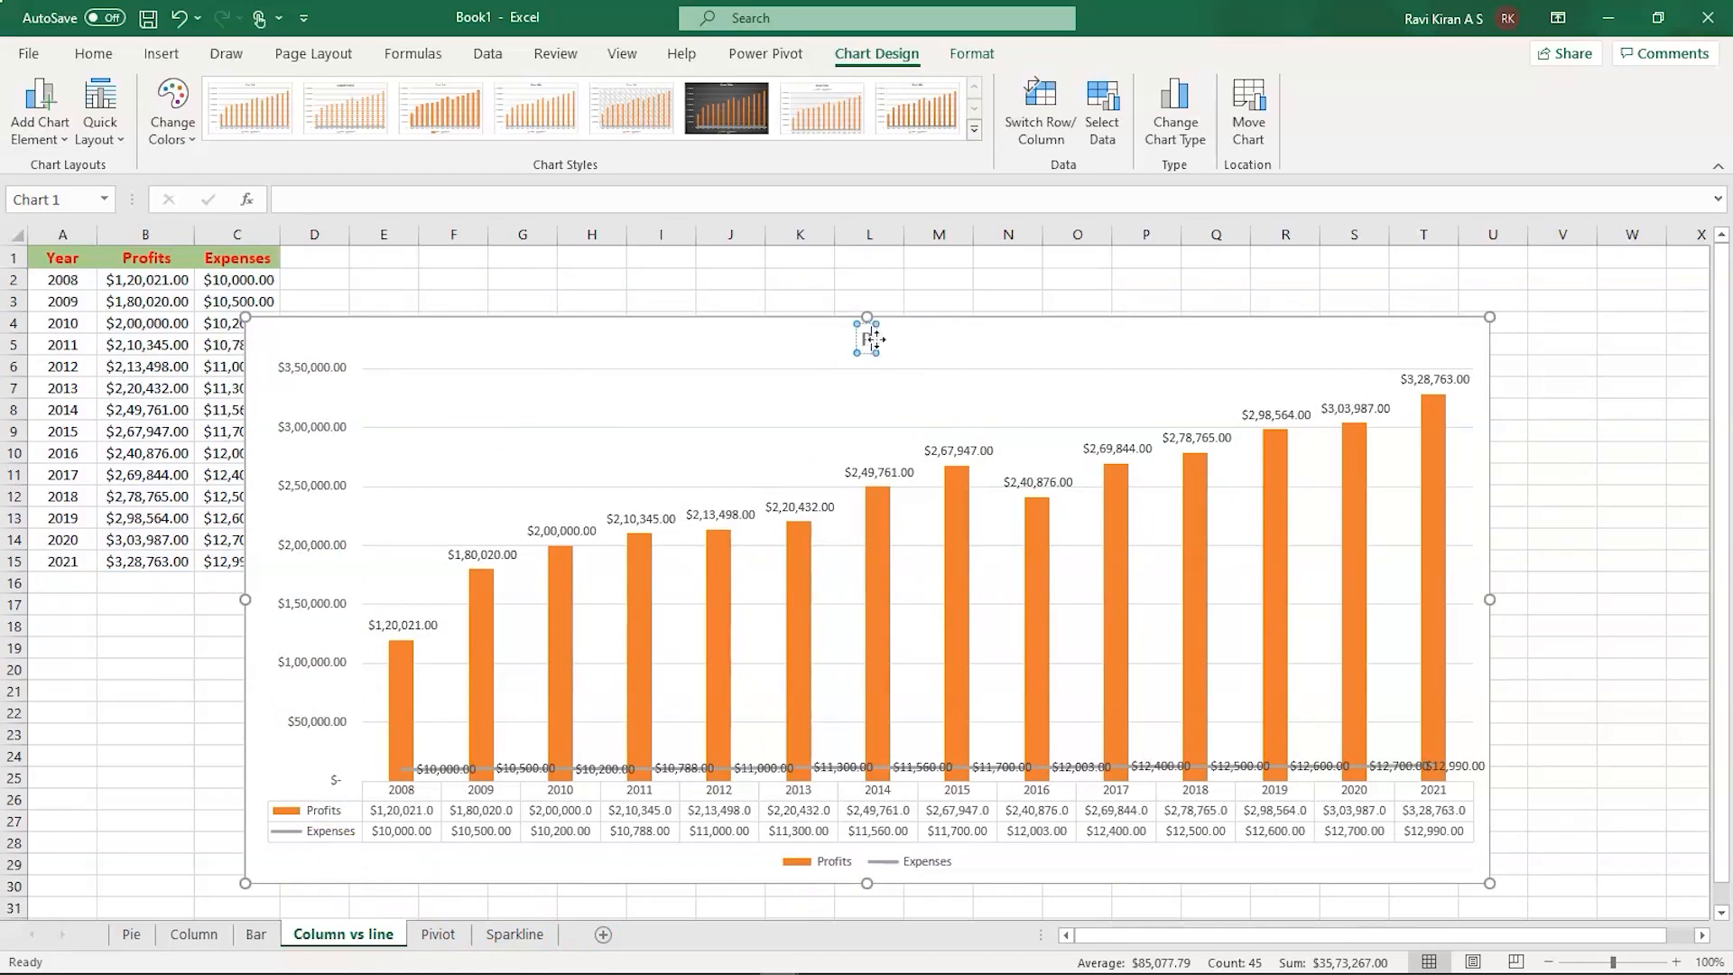
pyautogui.write('rofits v')
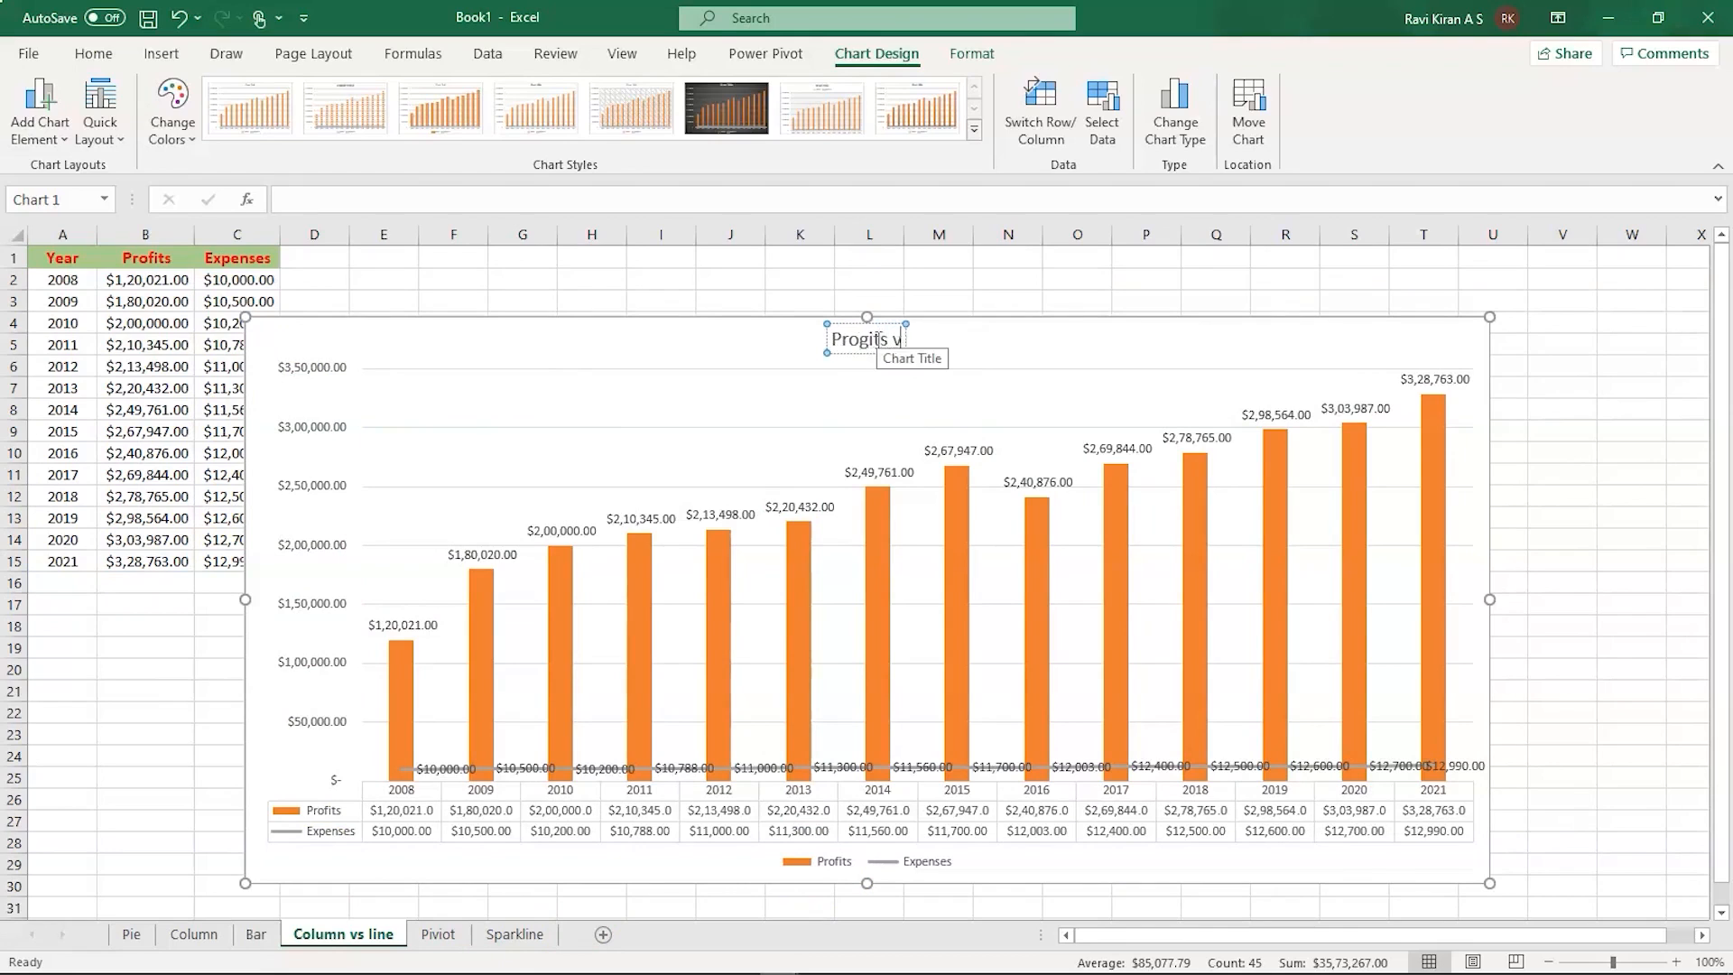
pyautogui.write('/s Expe')
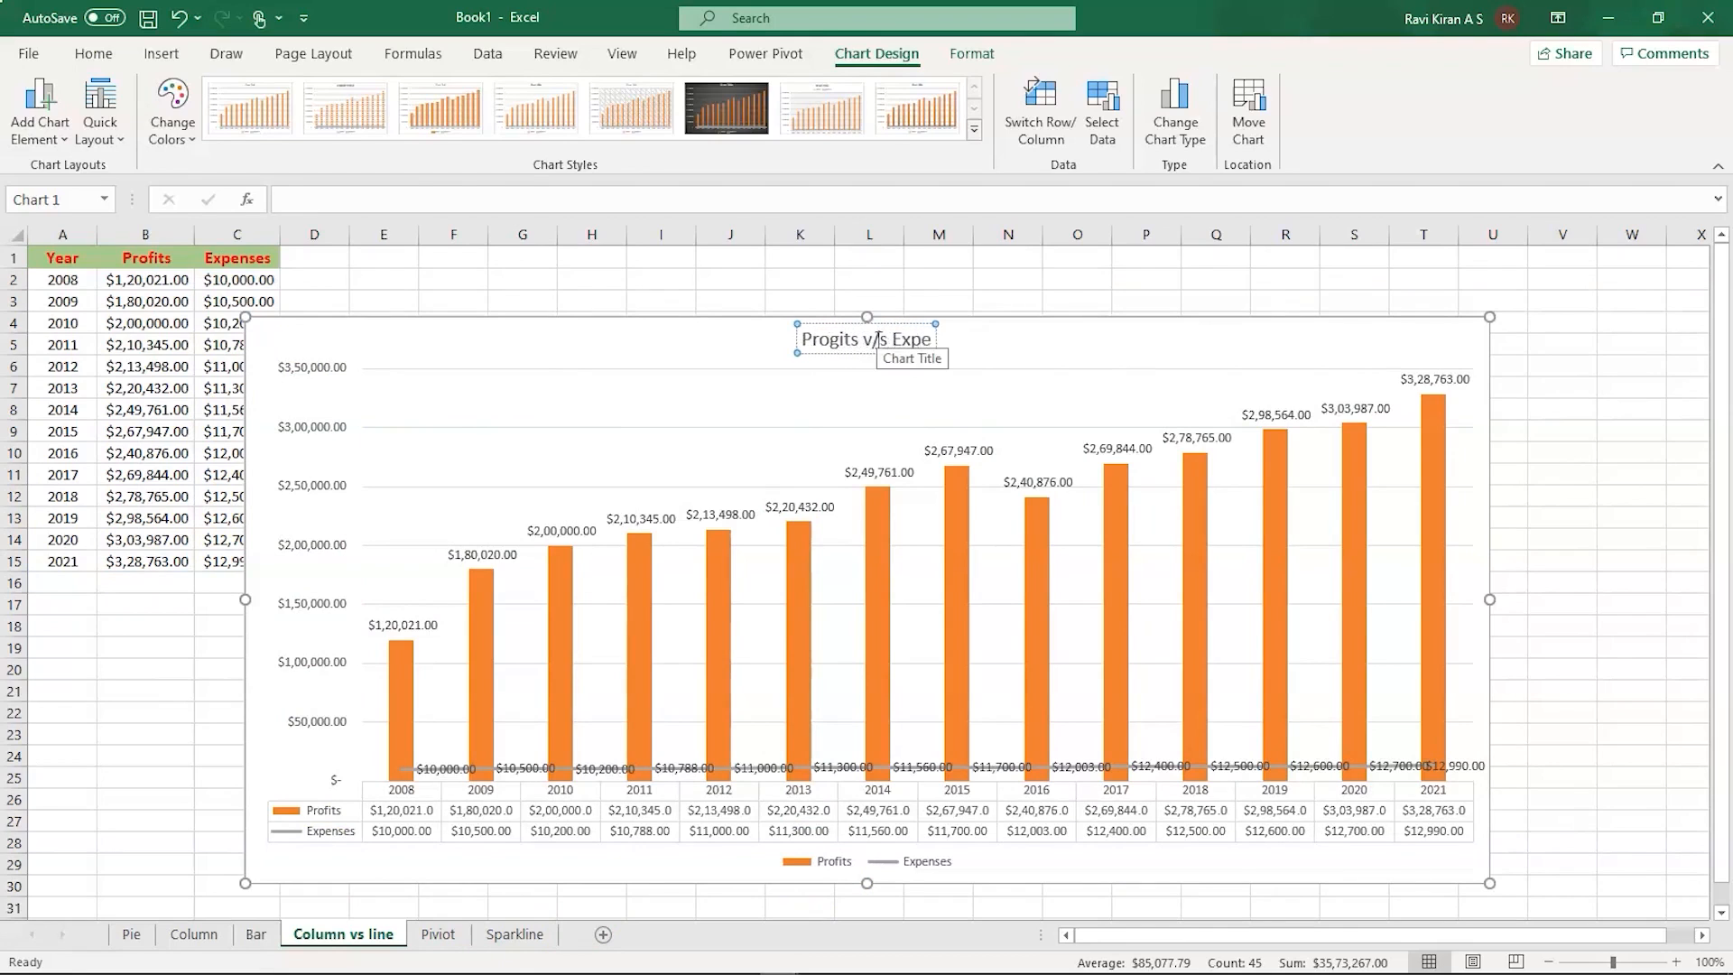
pyautogui.write('nses')
pyautogui.press('Return')
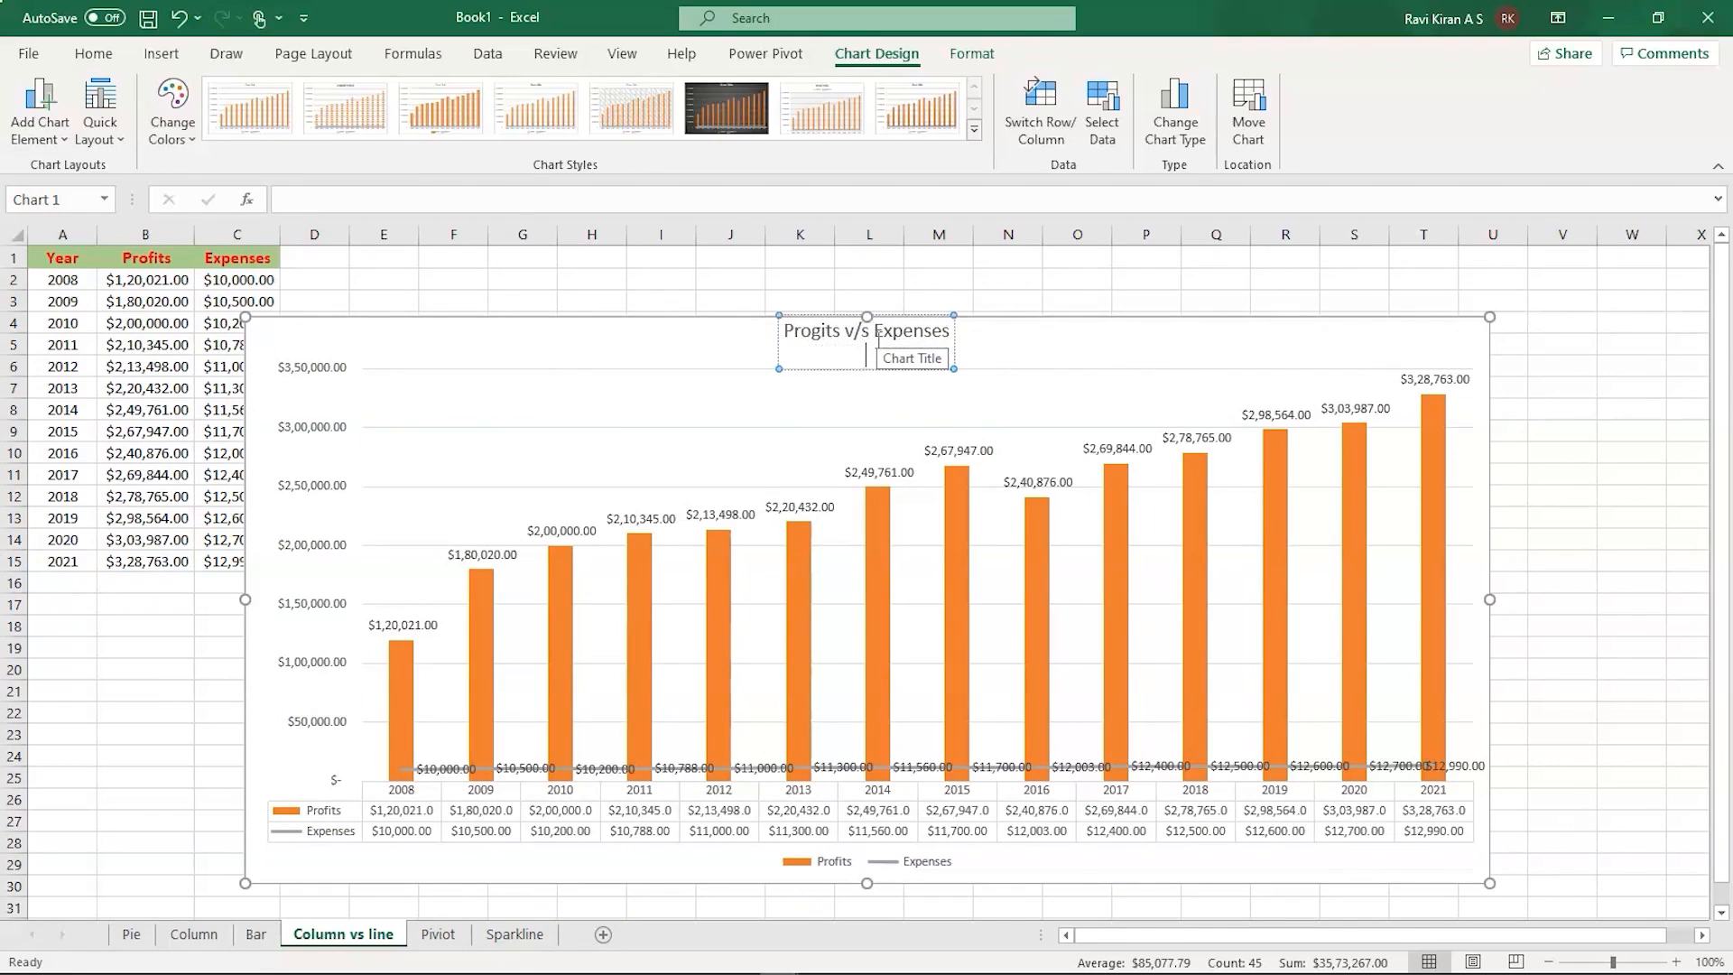
pyautogui.click(1098, 352)
# - Correct the misspelled first word of the chart title so it reads "Profits v/s Expenses"
pyautogui.click(819, 339)
pyautogui.doubleClick(819, 339)
pyautogui.tripleClick(818, 339)
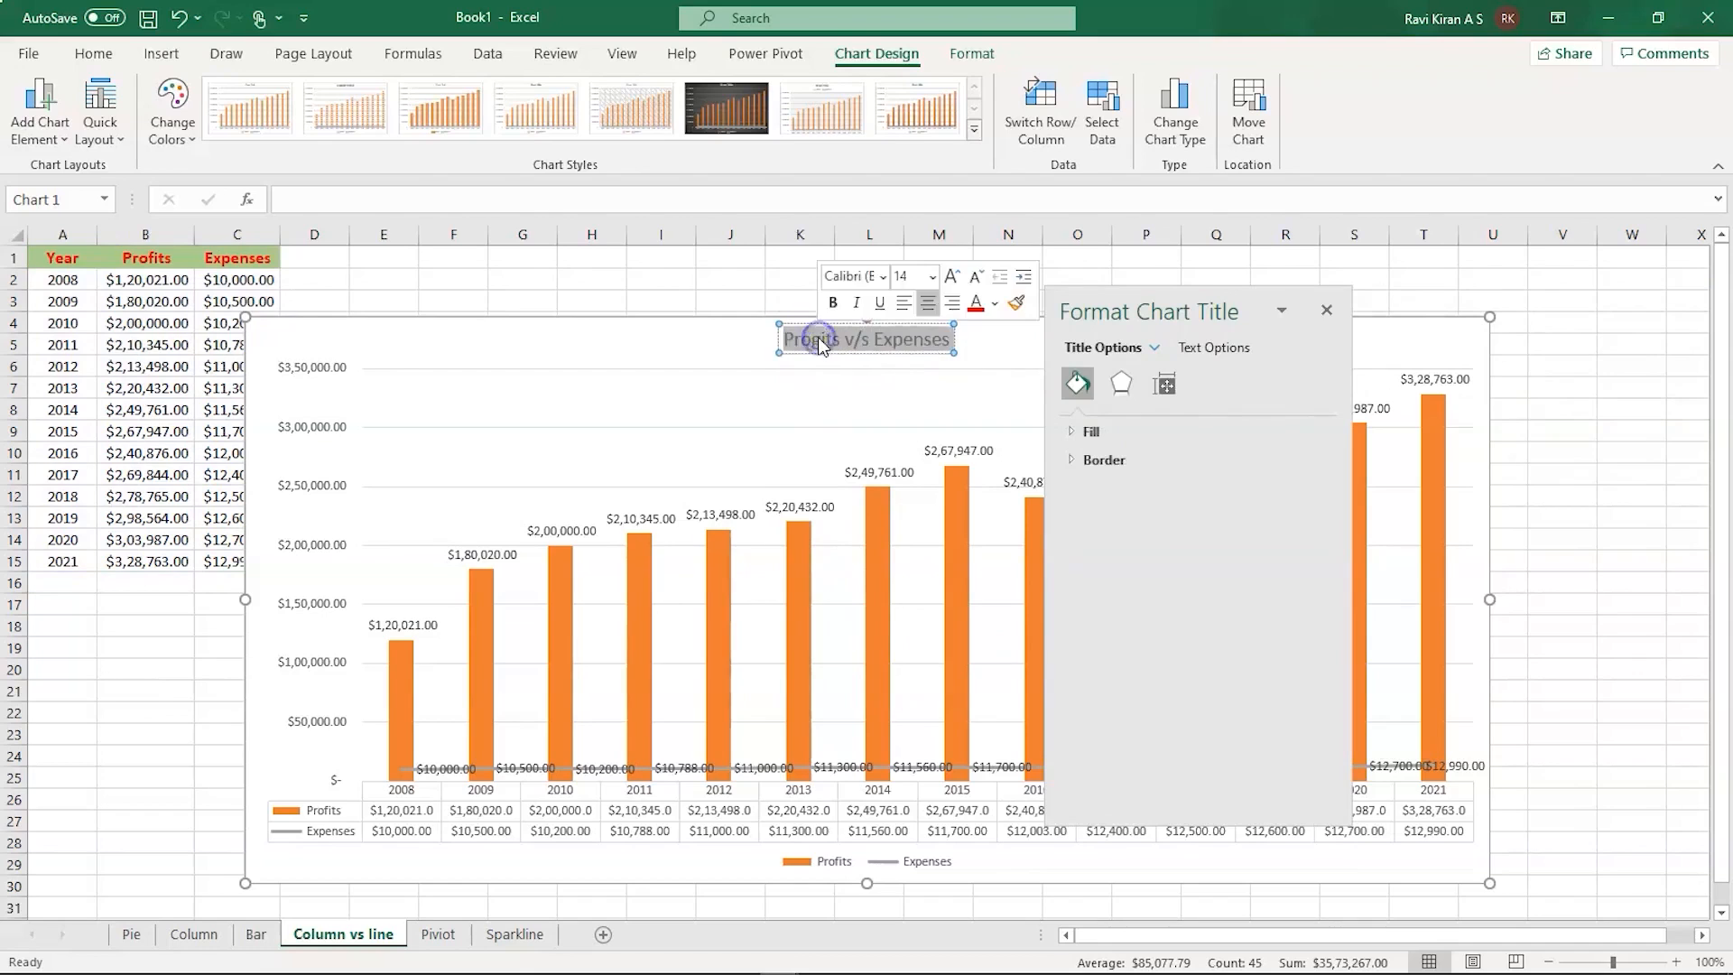
pyautogui.doubleClick(817, 338)
pyautogui.click(818, 339)
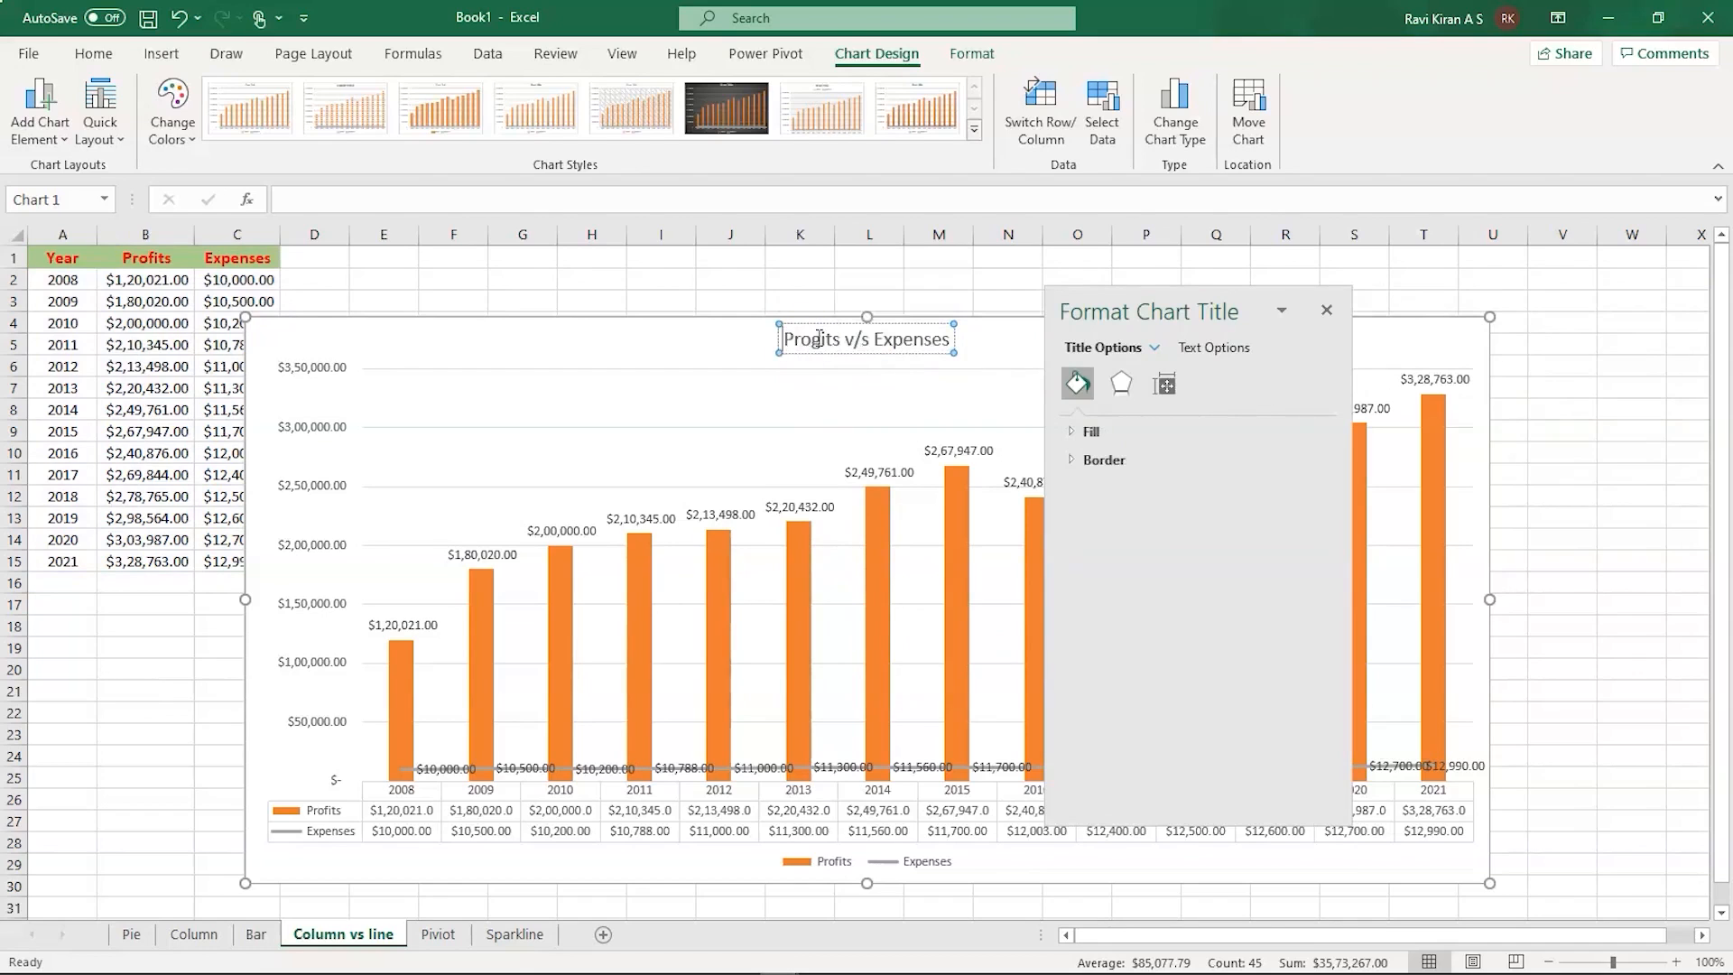
pyautogui.press('BackSpace')
pyautogui.write('f')
pyautogui.click(979, 341)
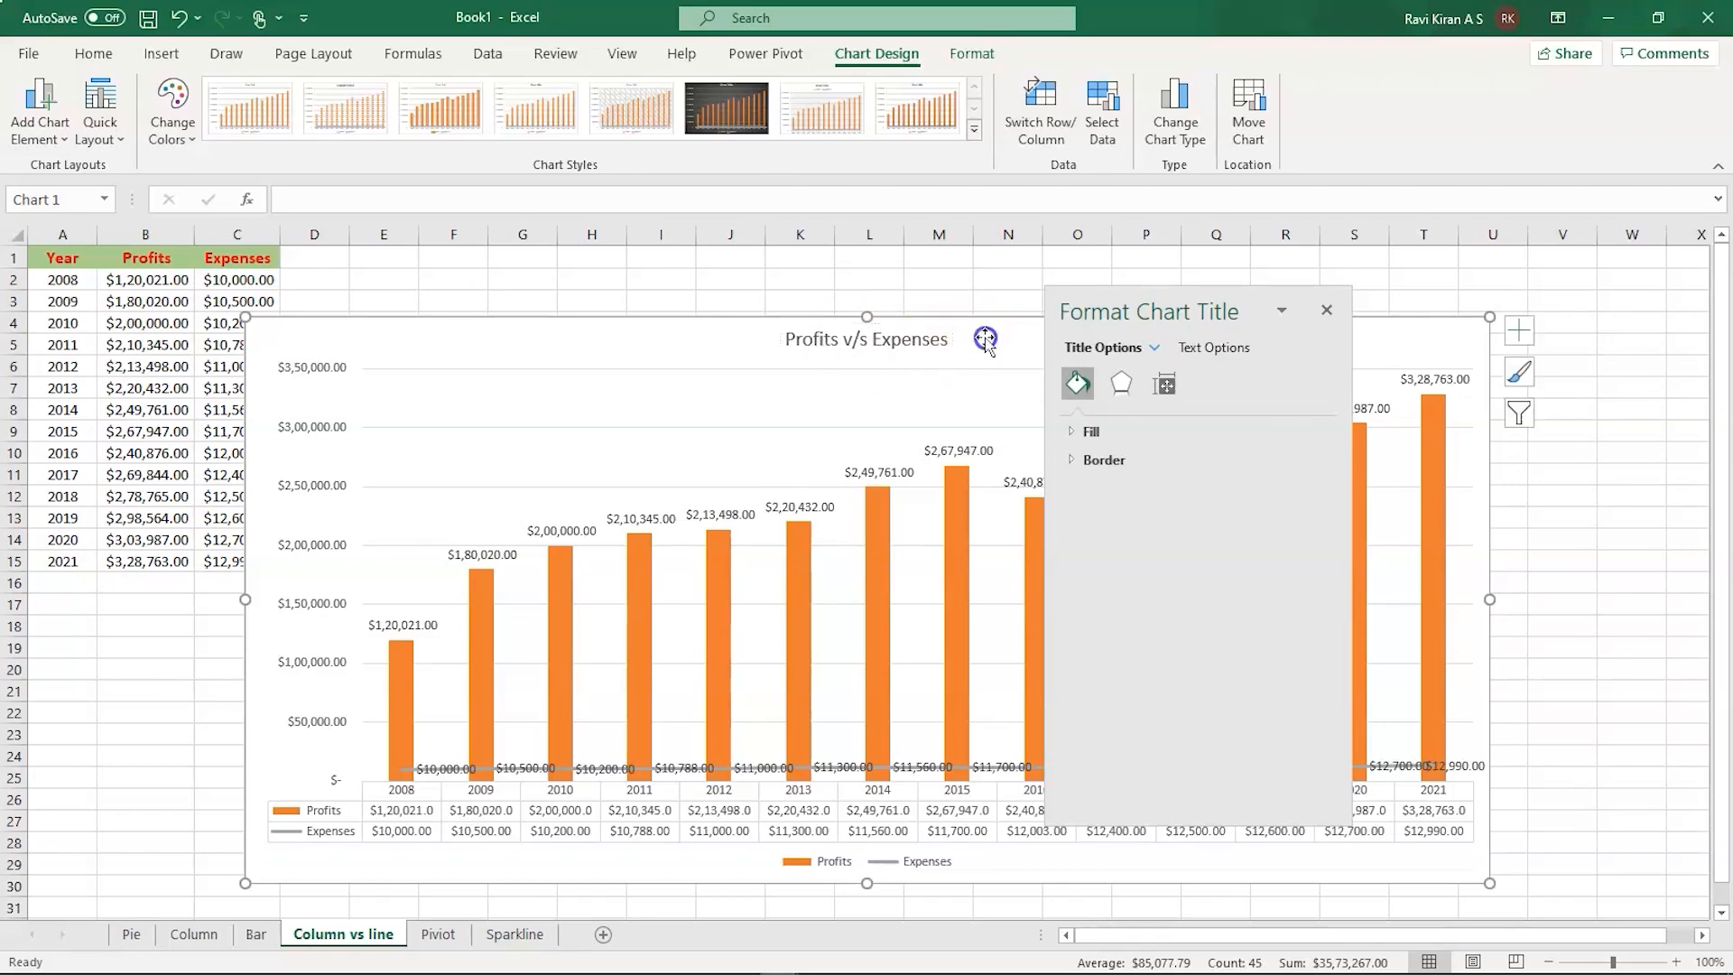
pyautogui.click(1334, 311)
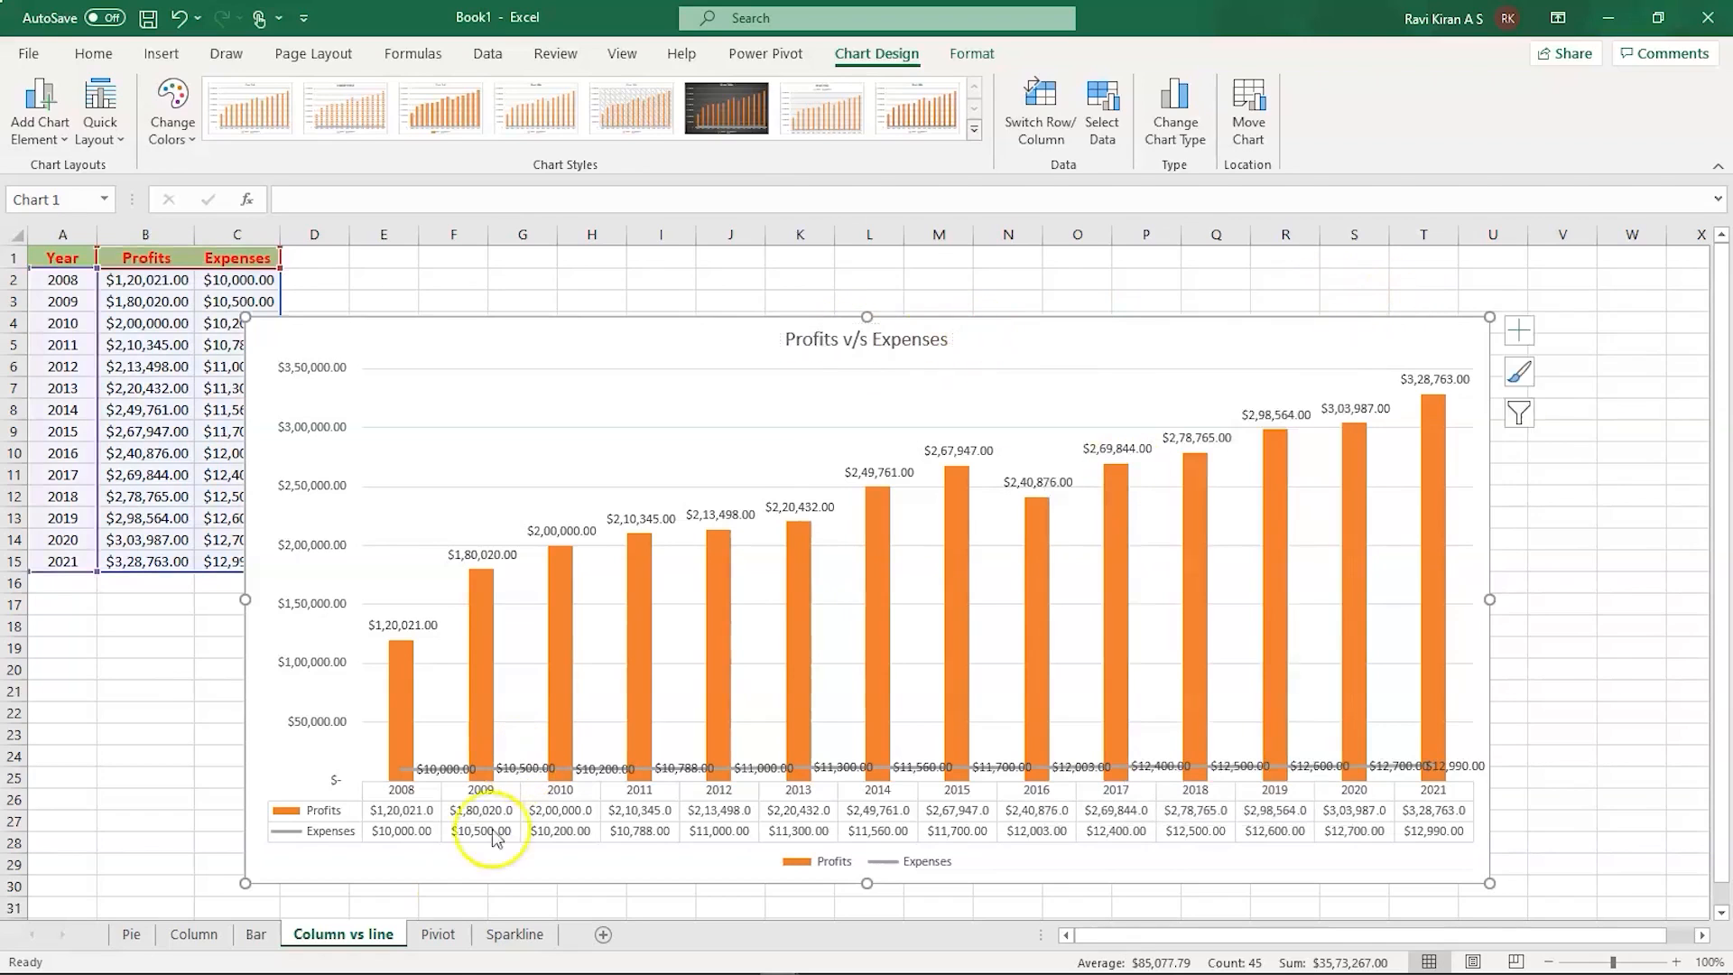
# - Open the Piviot sheet and select the last Sales cell, F23, without replacing any existing data
pyautogui.click(439, 935)
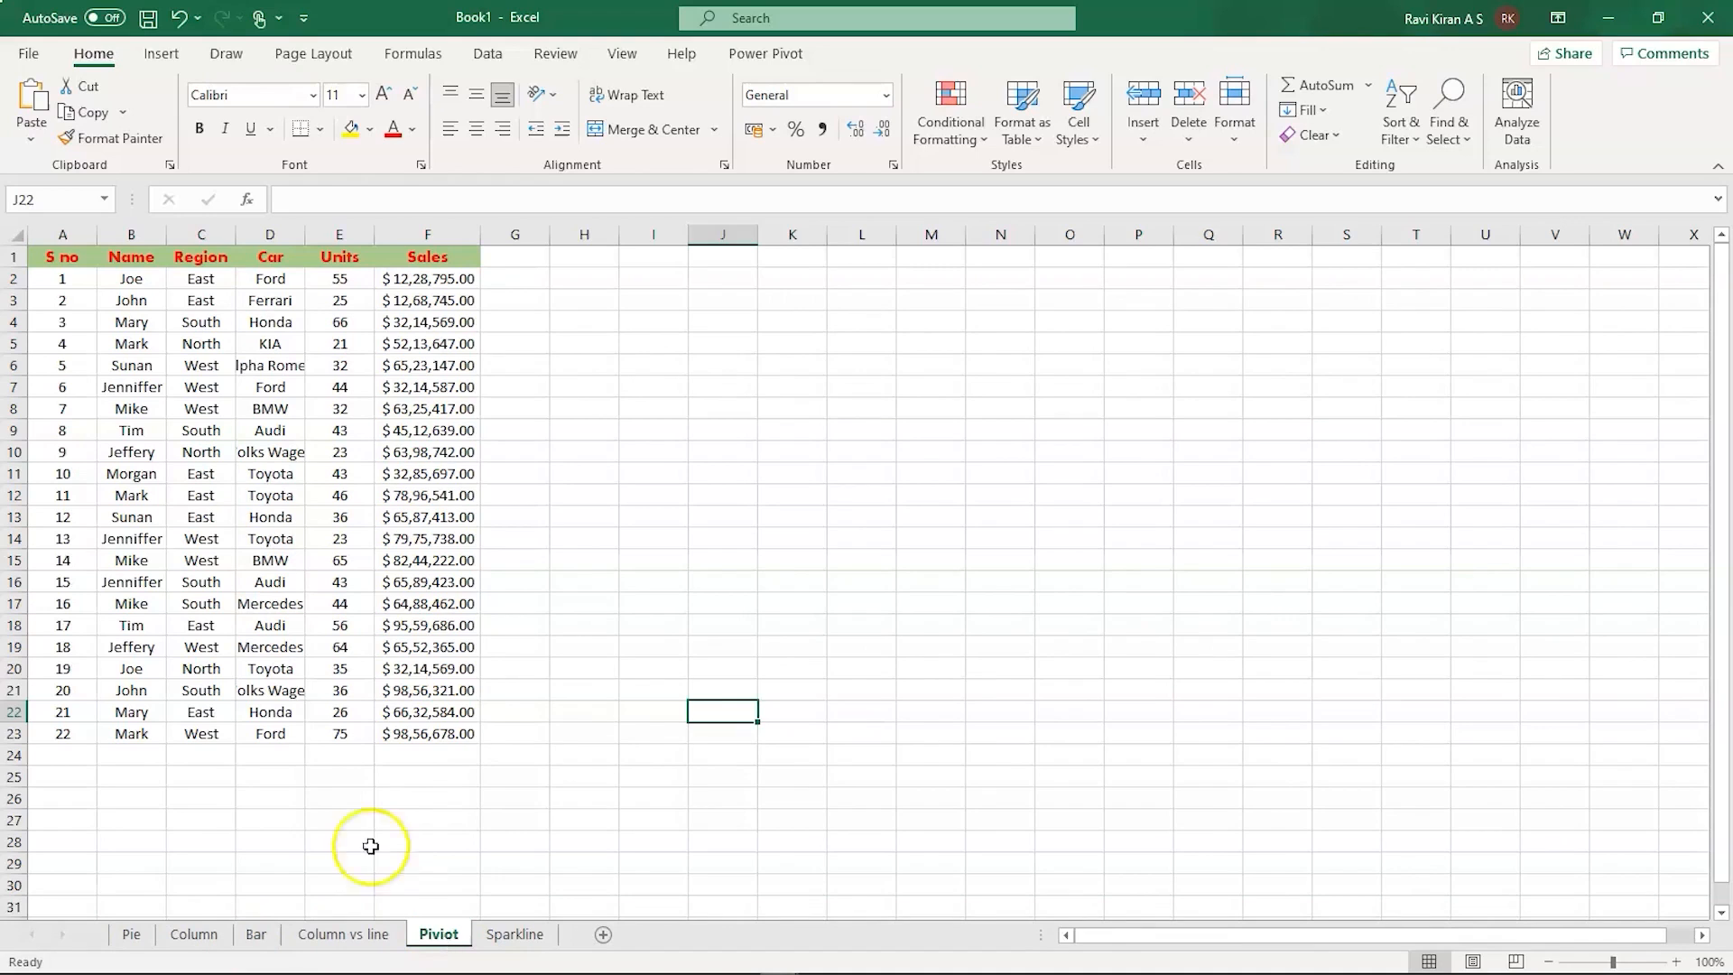
pyautogui.click(403, 731)
pyautogui.moveTo(377, 727); pyautogui.dragTo(316, 657)
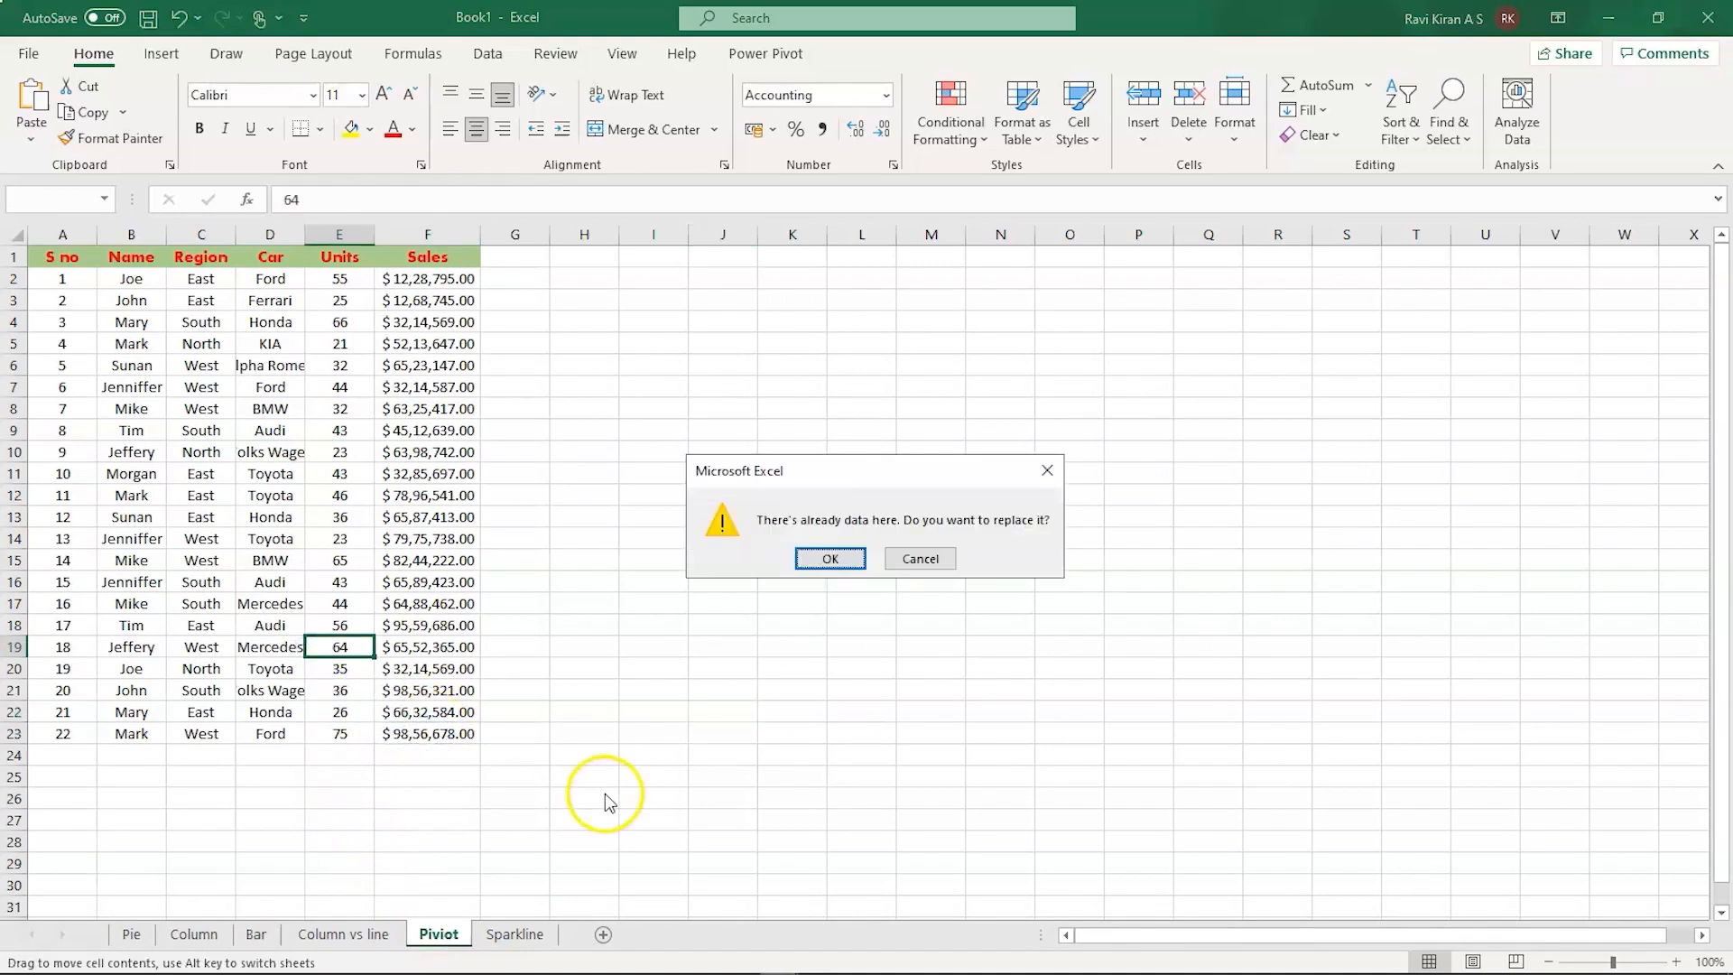
pyautogui.click(914, 561)
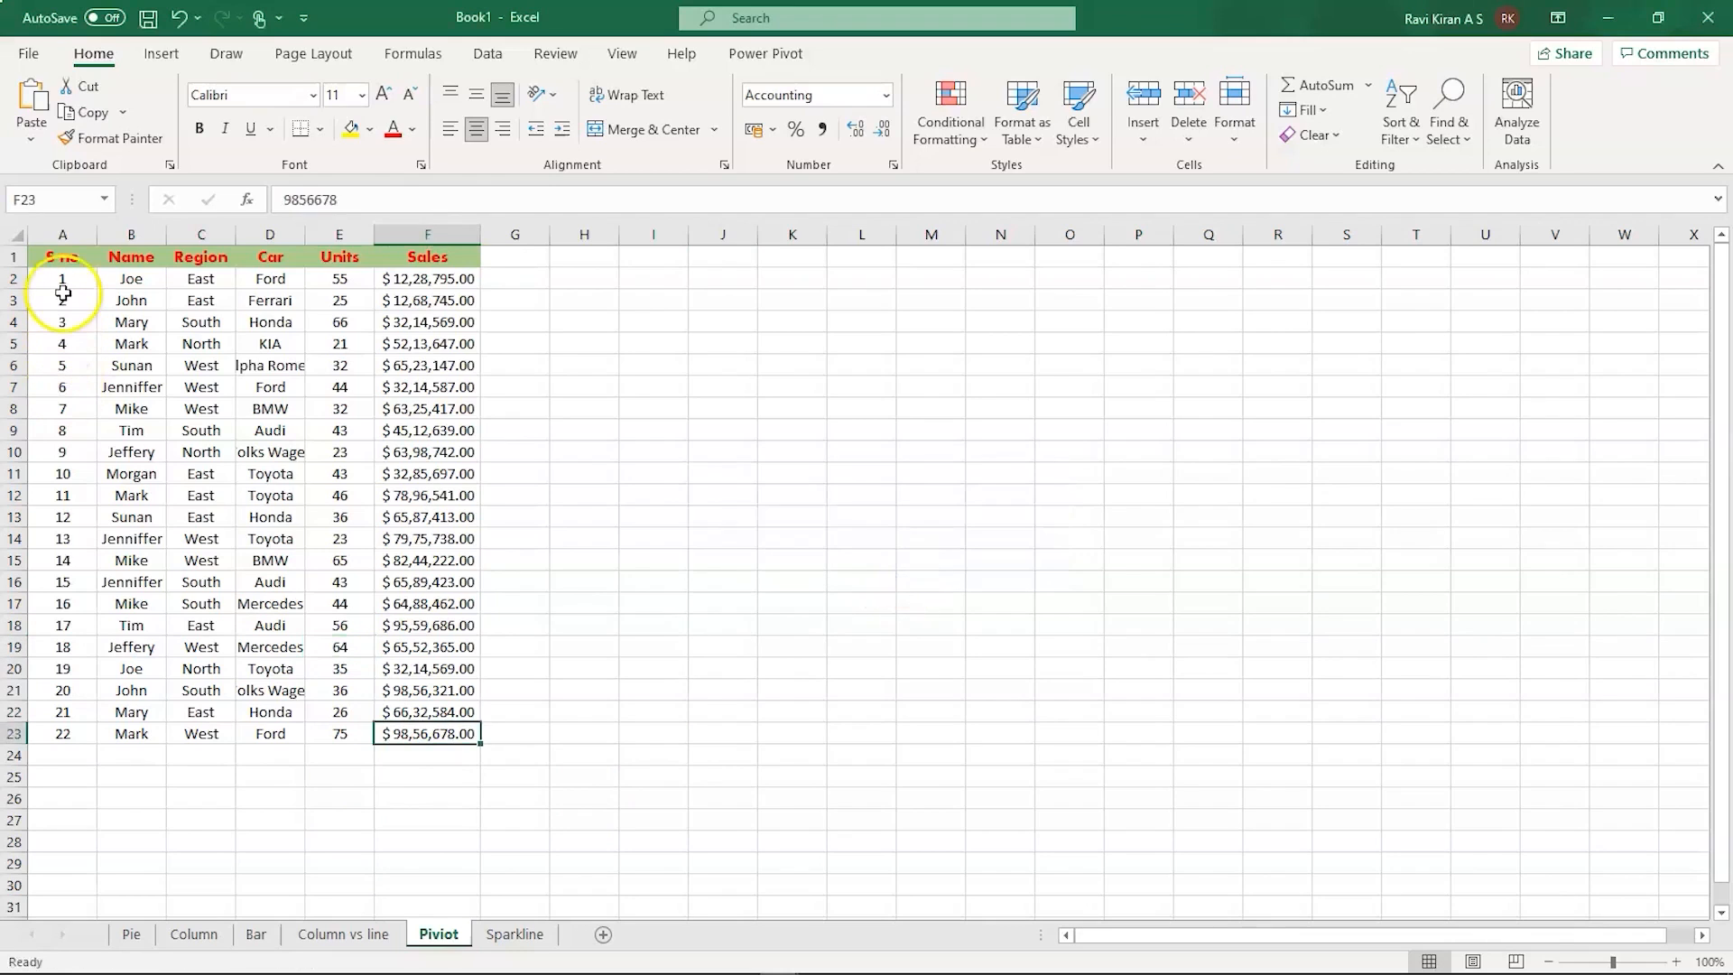
# - Select the car sales table with its header row, including the empty column beside Sales, as range A1:G23
pyautogui.click(57, 259)
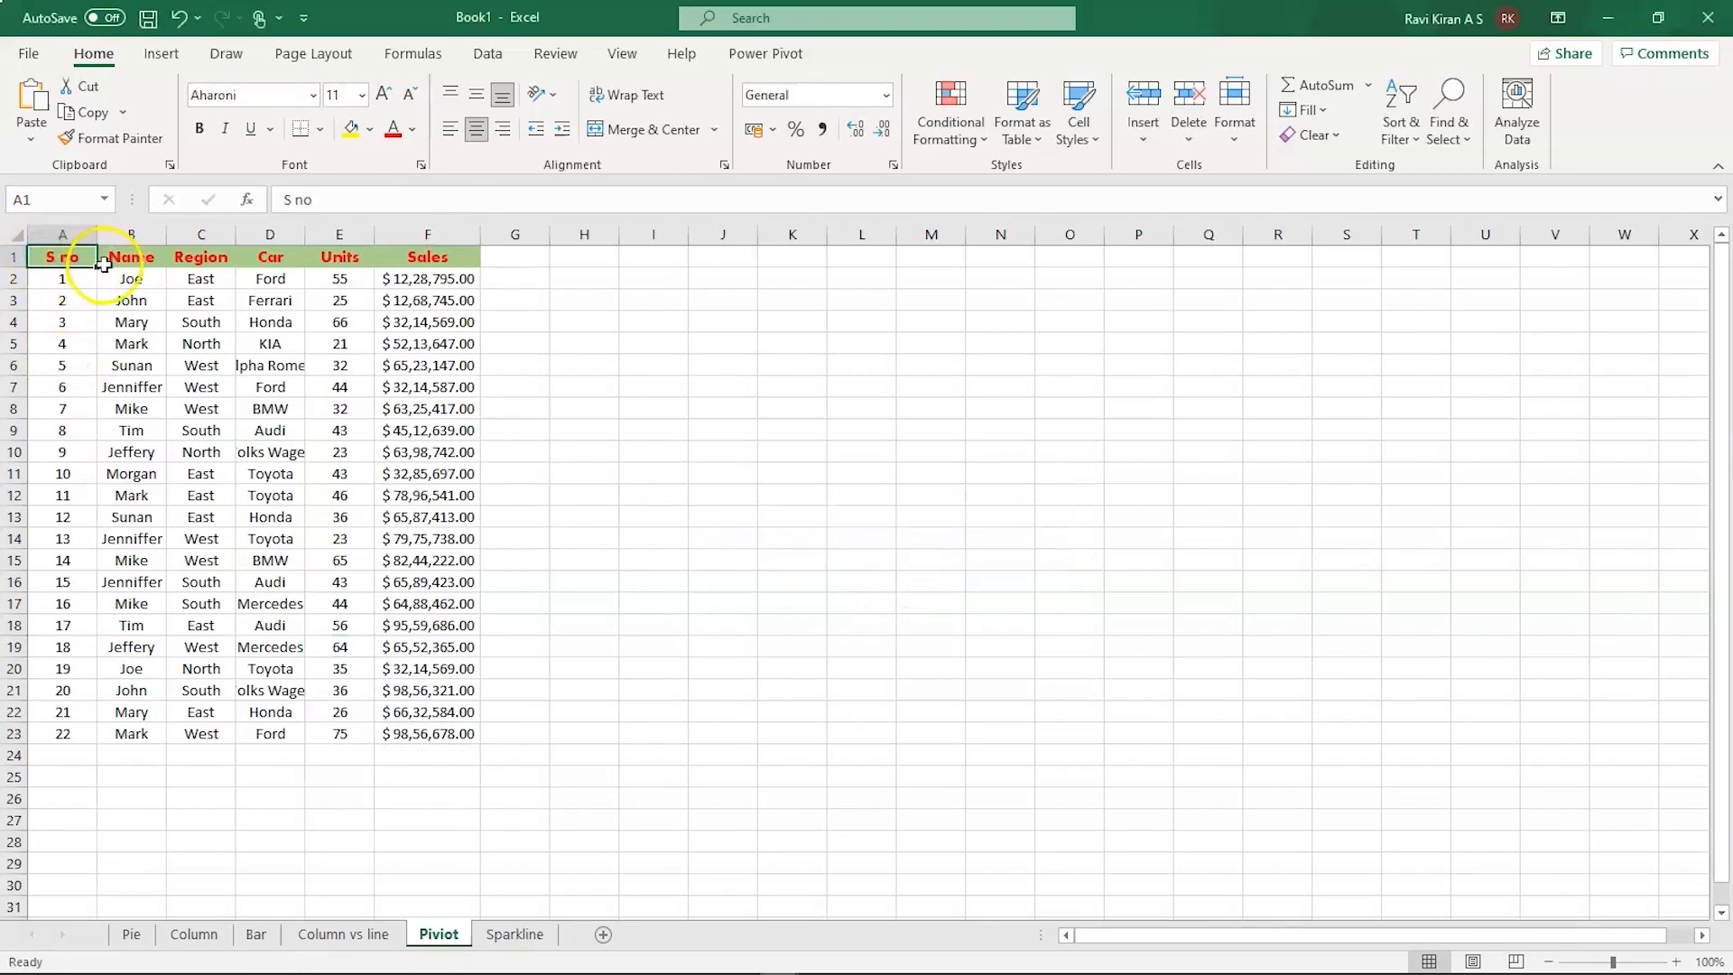
pyautogui.moveTo(104, 262); pyautogui.dragTo(563, 745)
pyautogui.hotkey('ctrl', 'z')
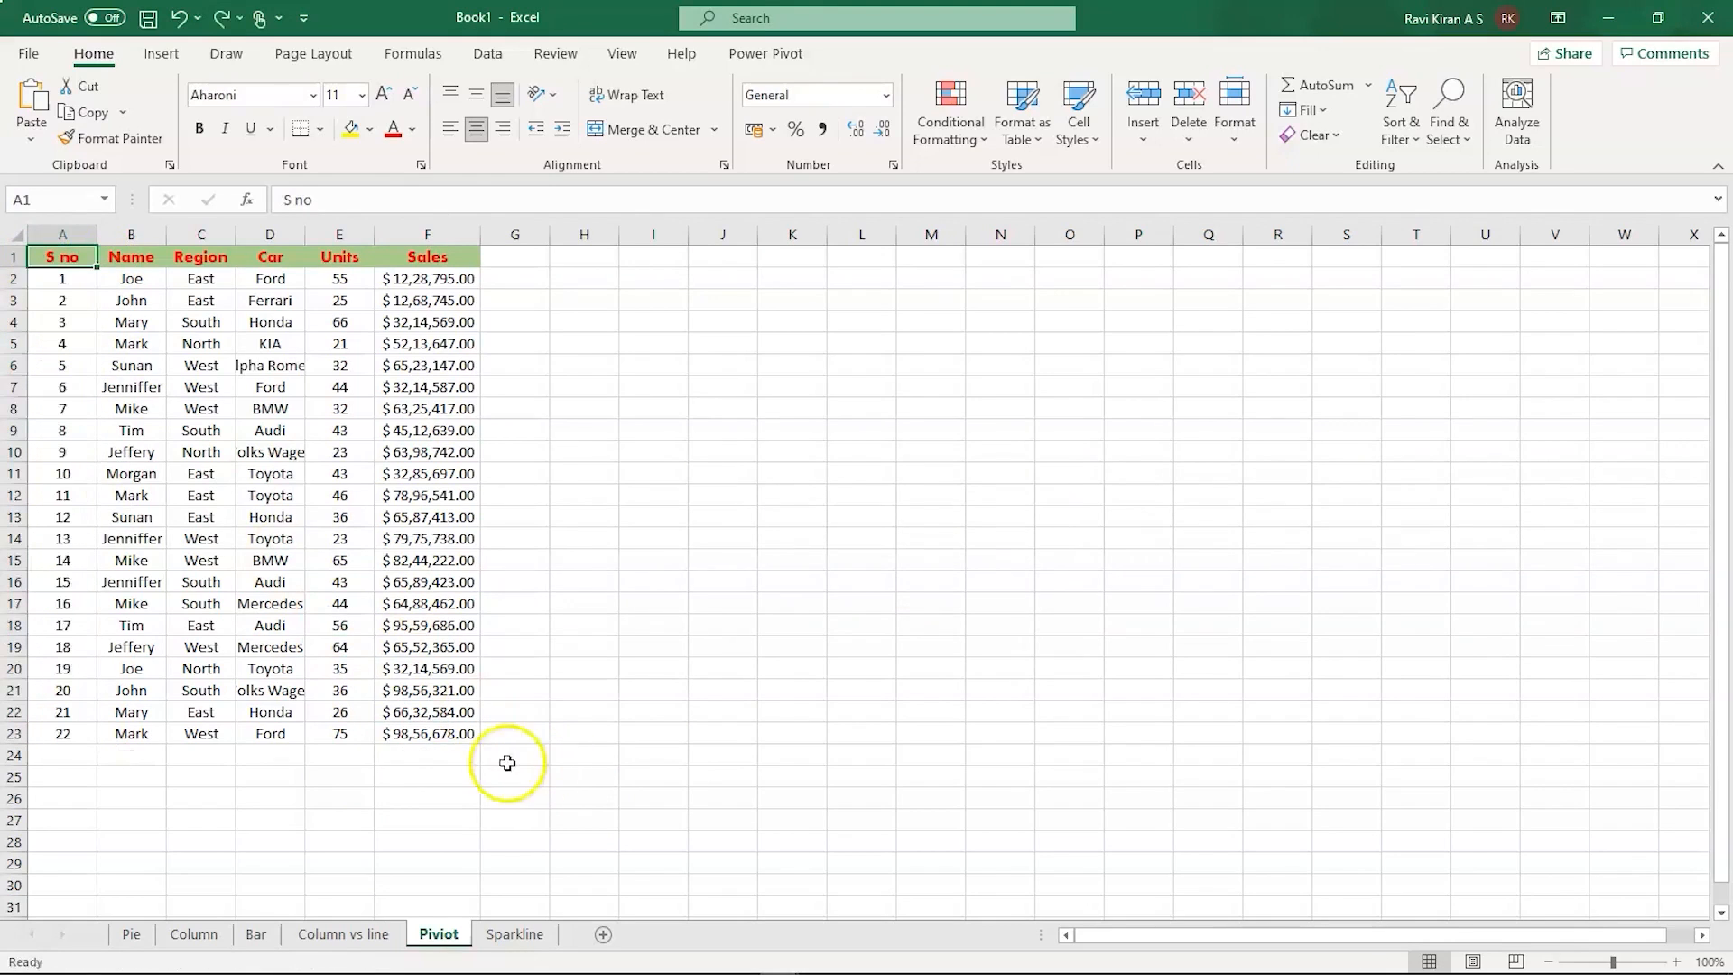
pyautogui.moveTo(485, 742); pyautogui.dragTo(7, 242)
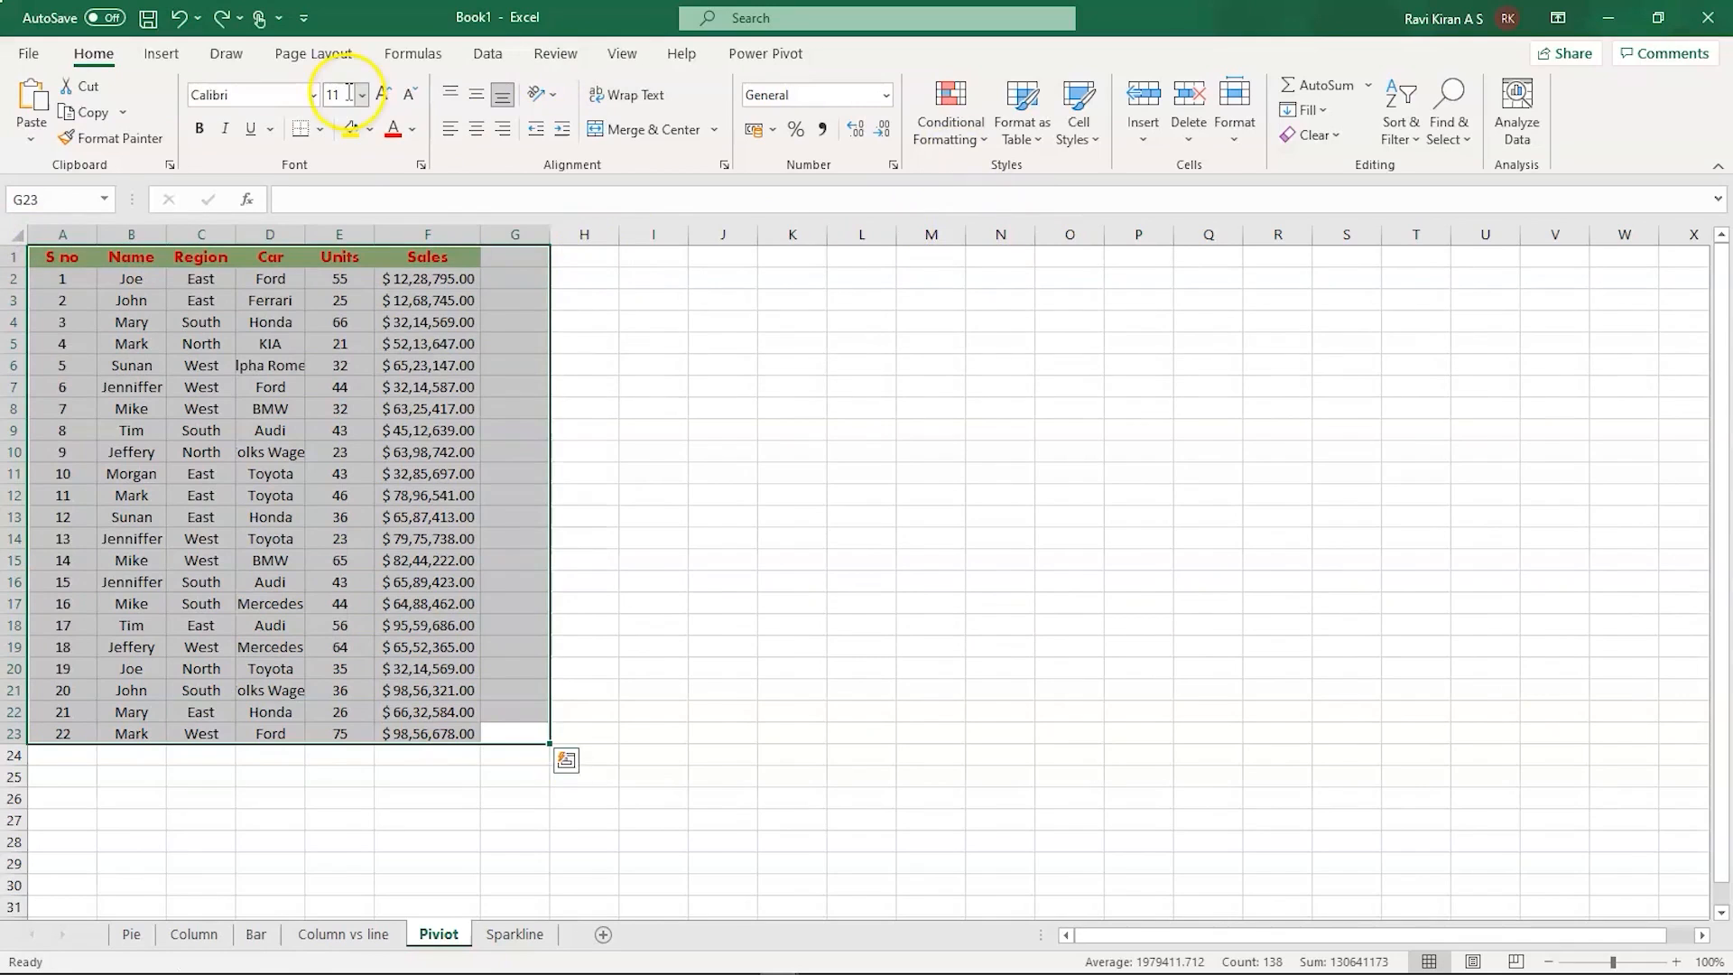
# - Try to create a PivotChart from the car sales data on the existing worksheet at cell J5
pyautogui.click(162, 57)
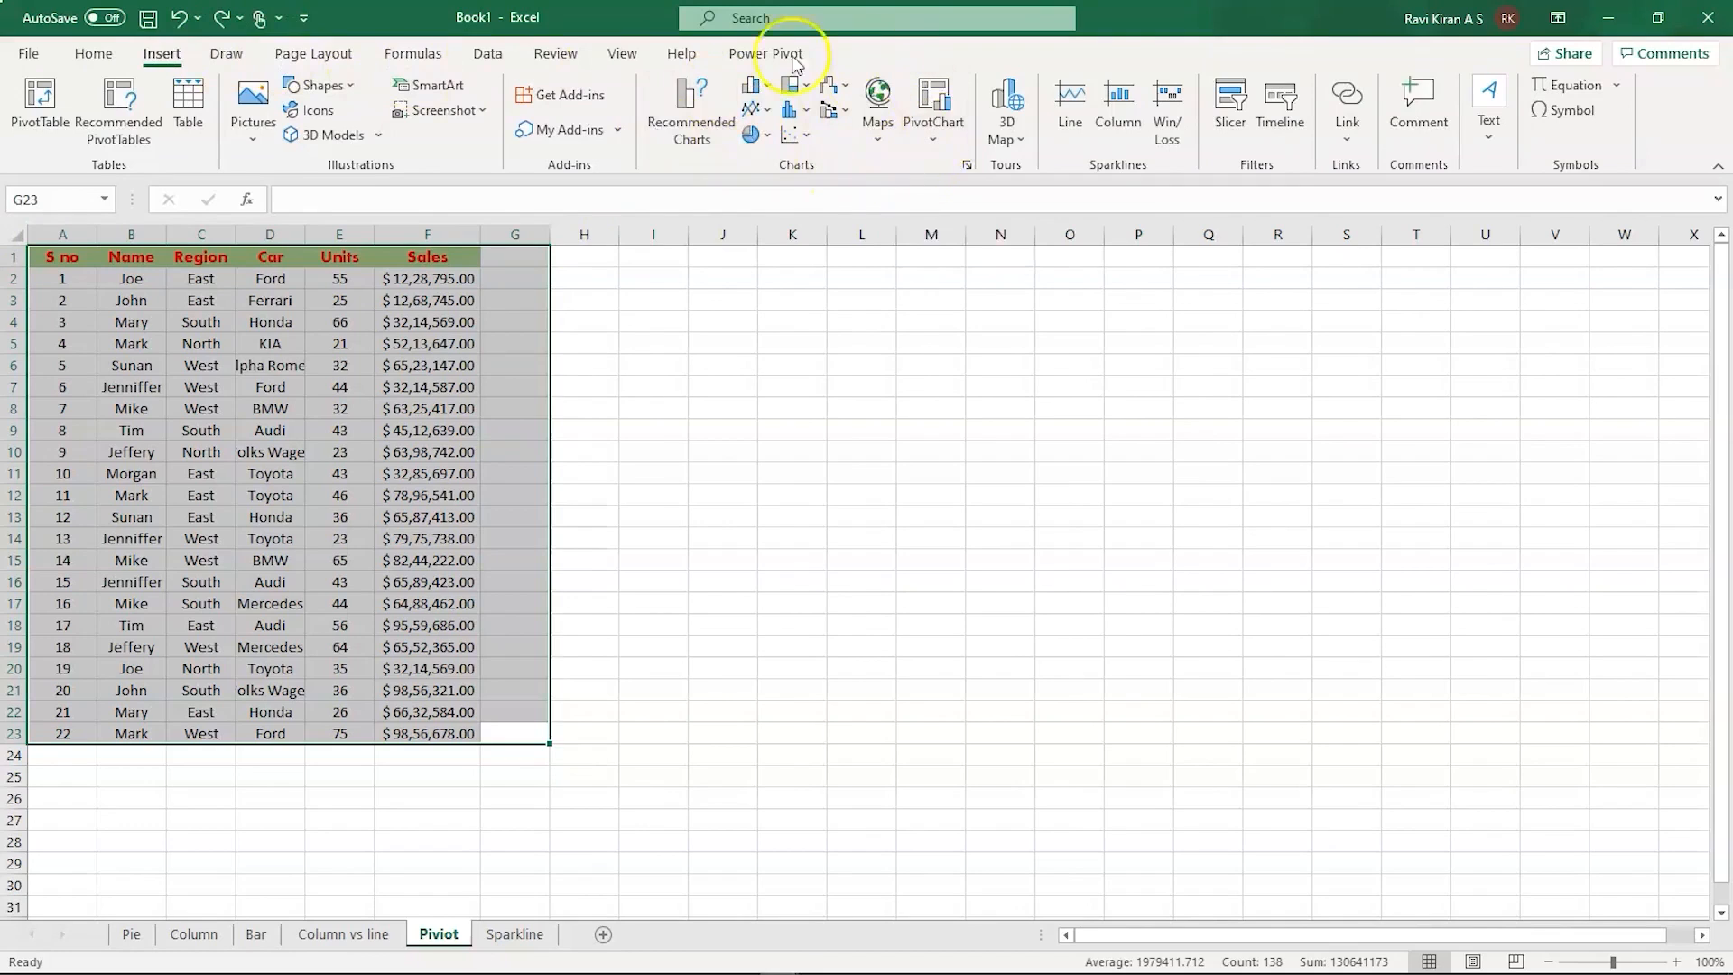
pyautogui.click(939, 147)
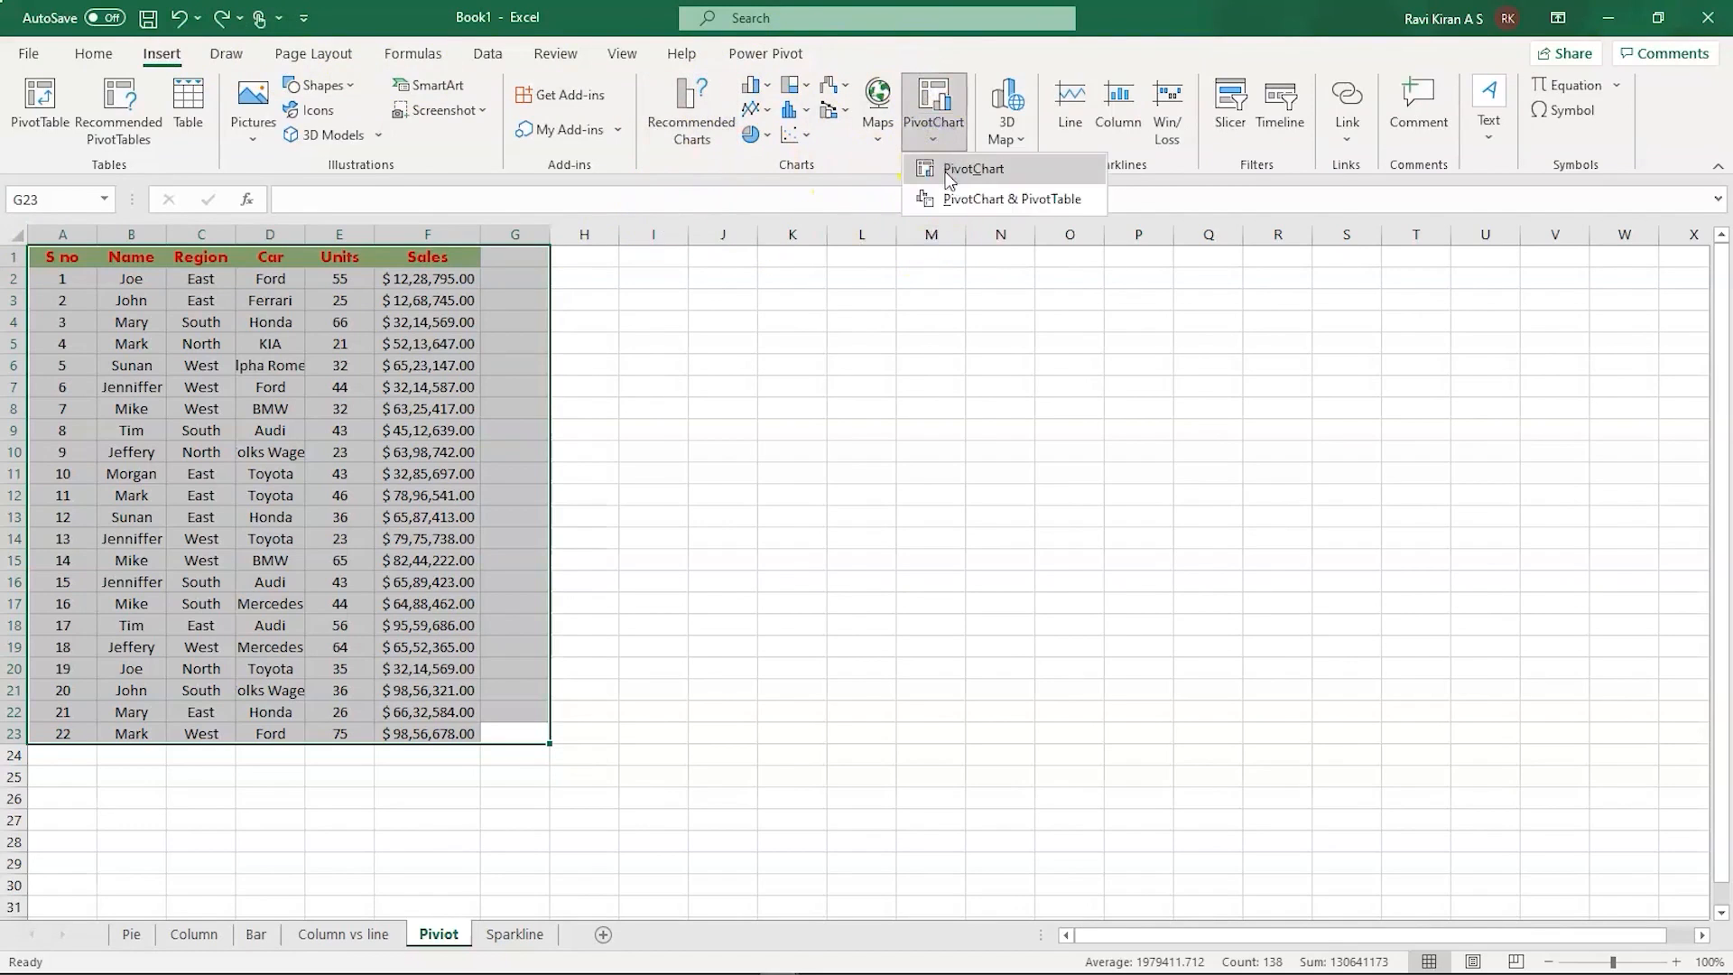
pyautogui.click(946, 172)
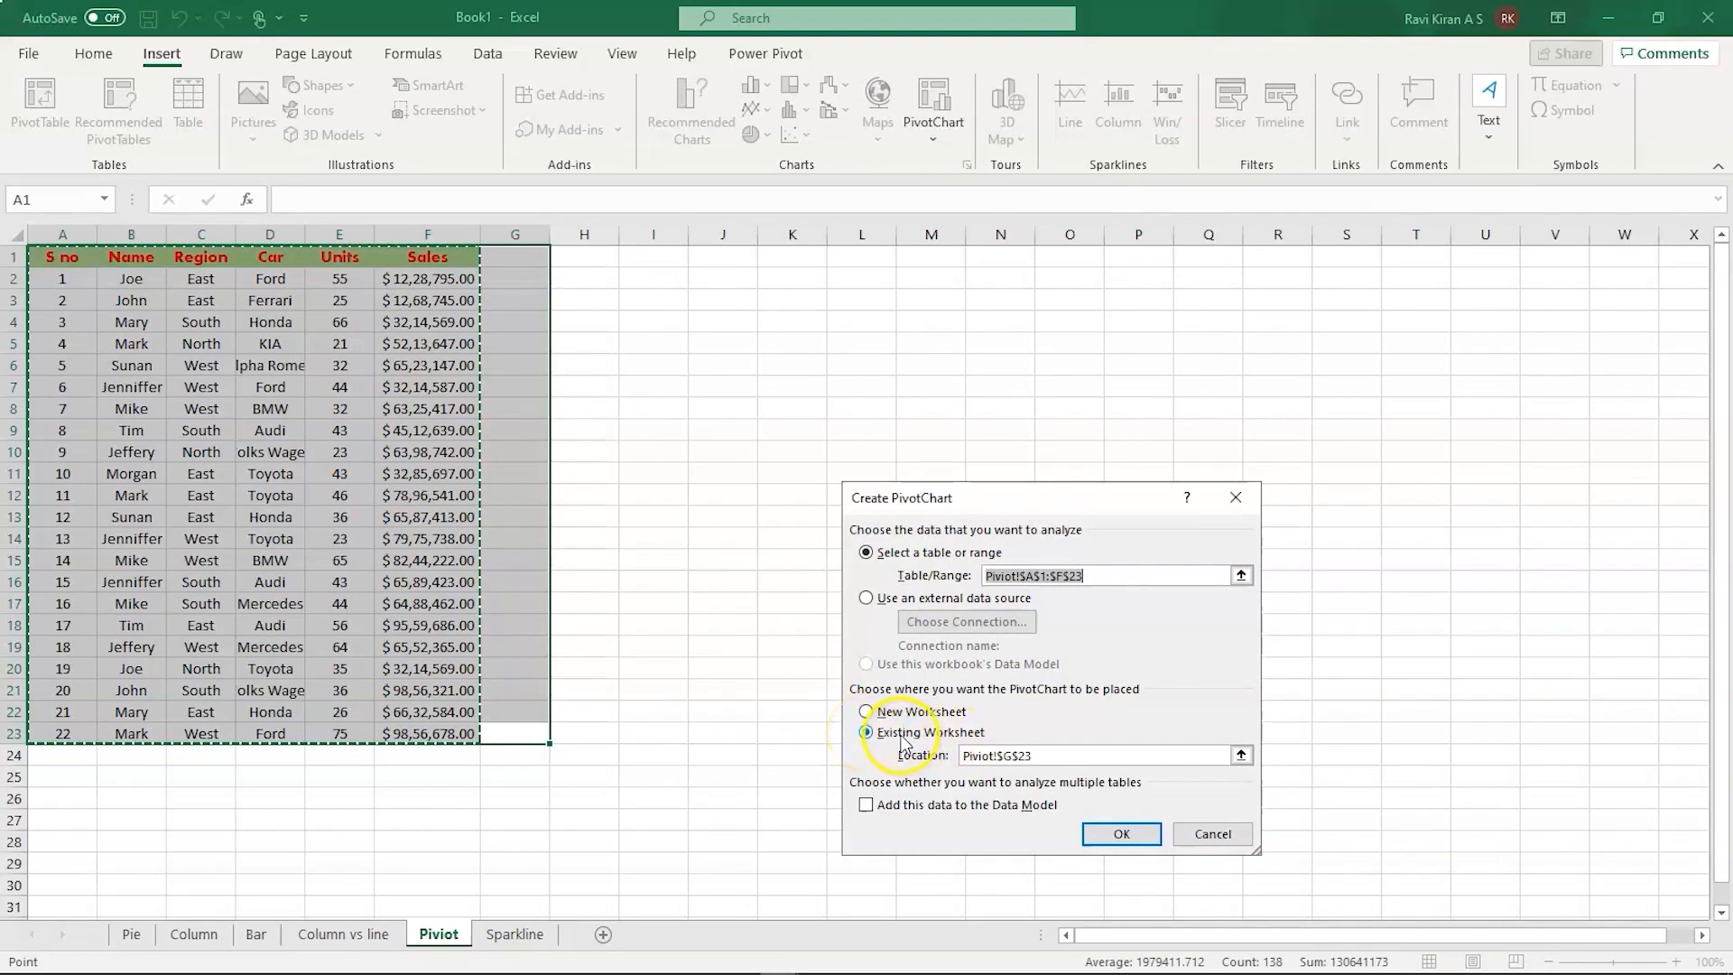
pyautogui.click(1077, 761)
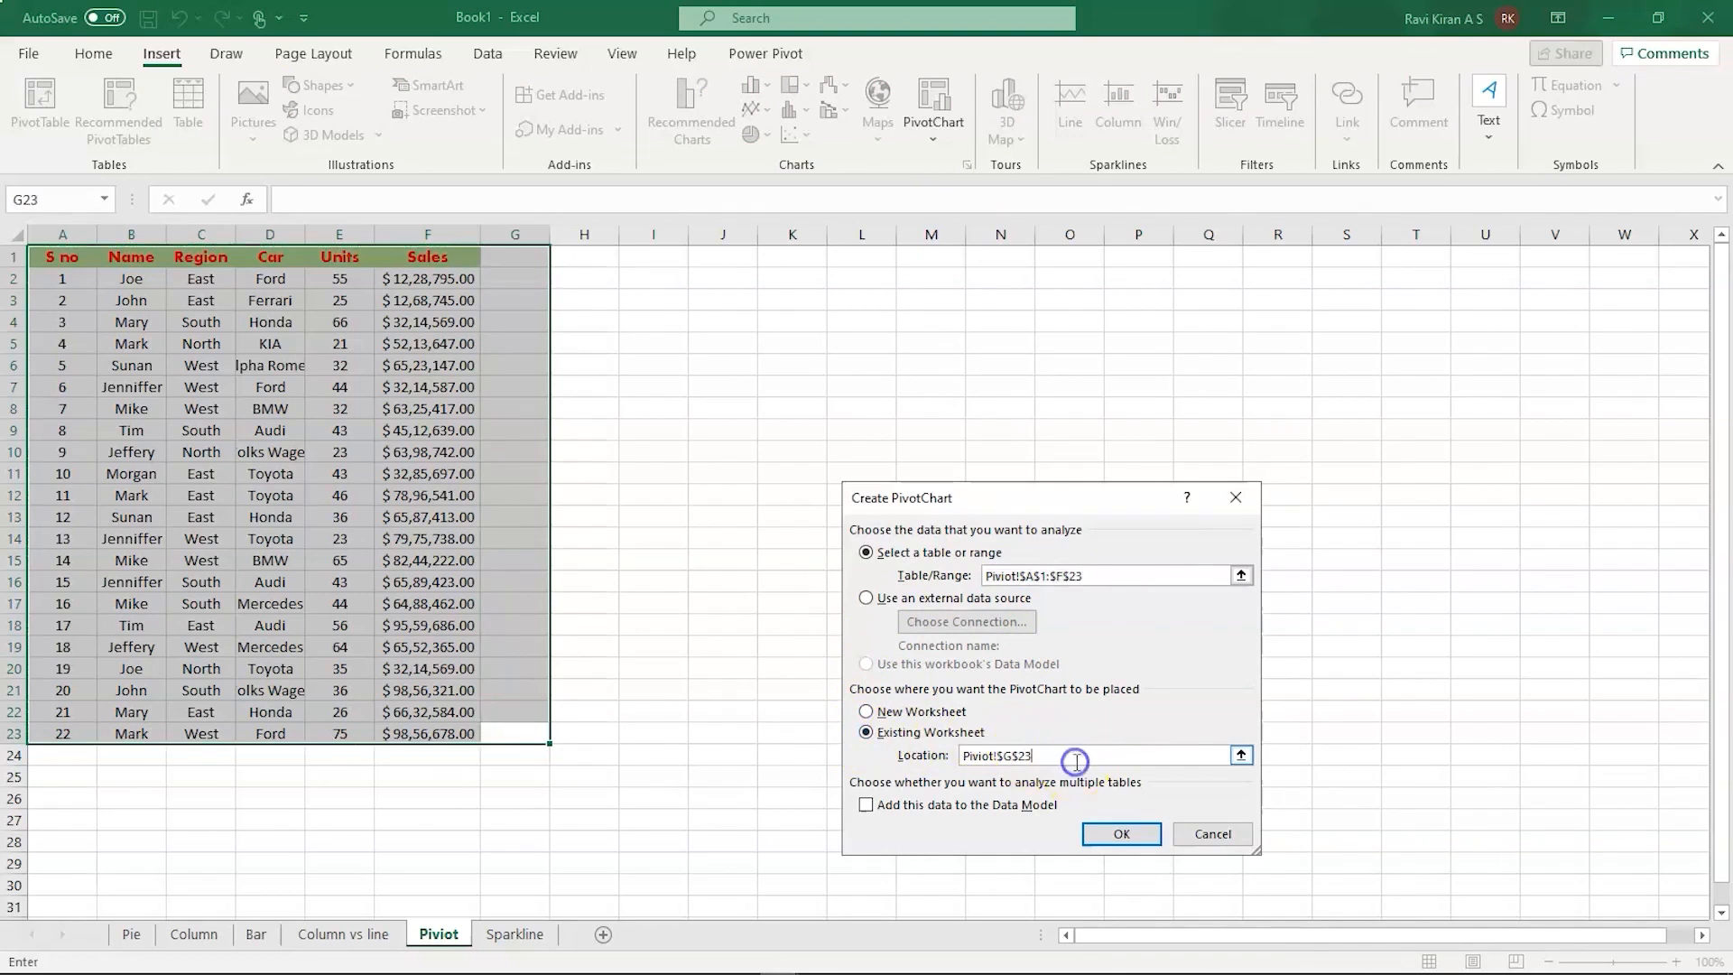
pyautogui.click(1242, 757)
pyautogui.click(717, 337)
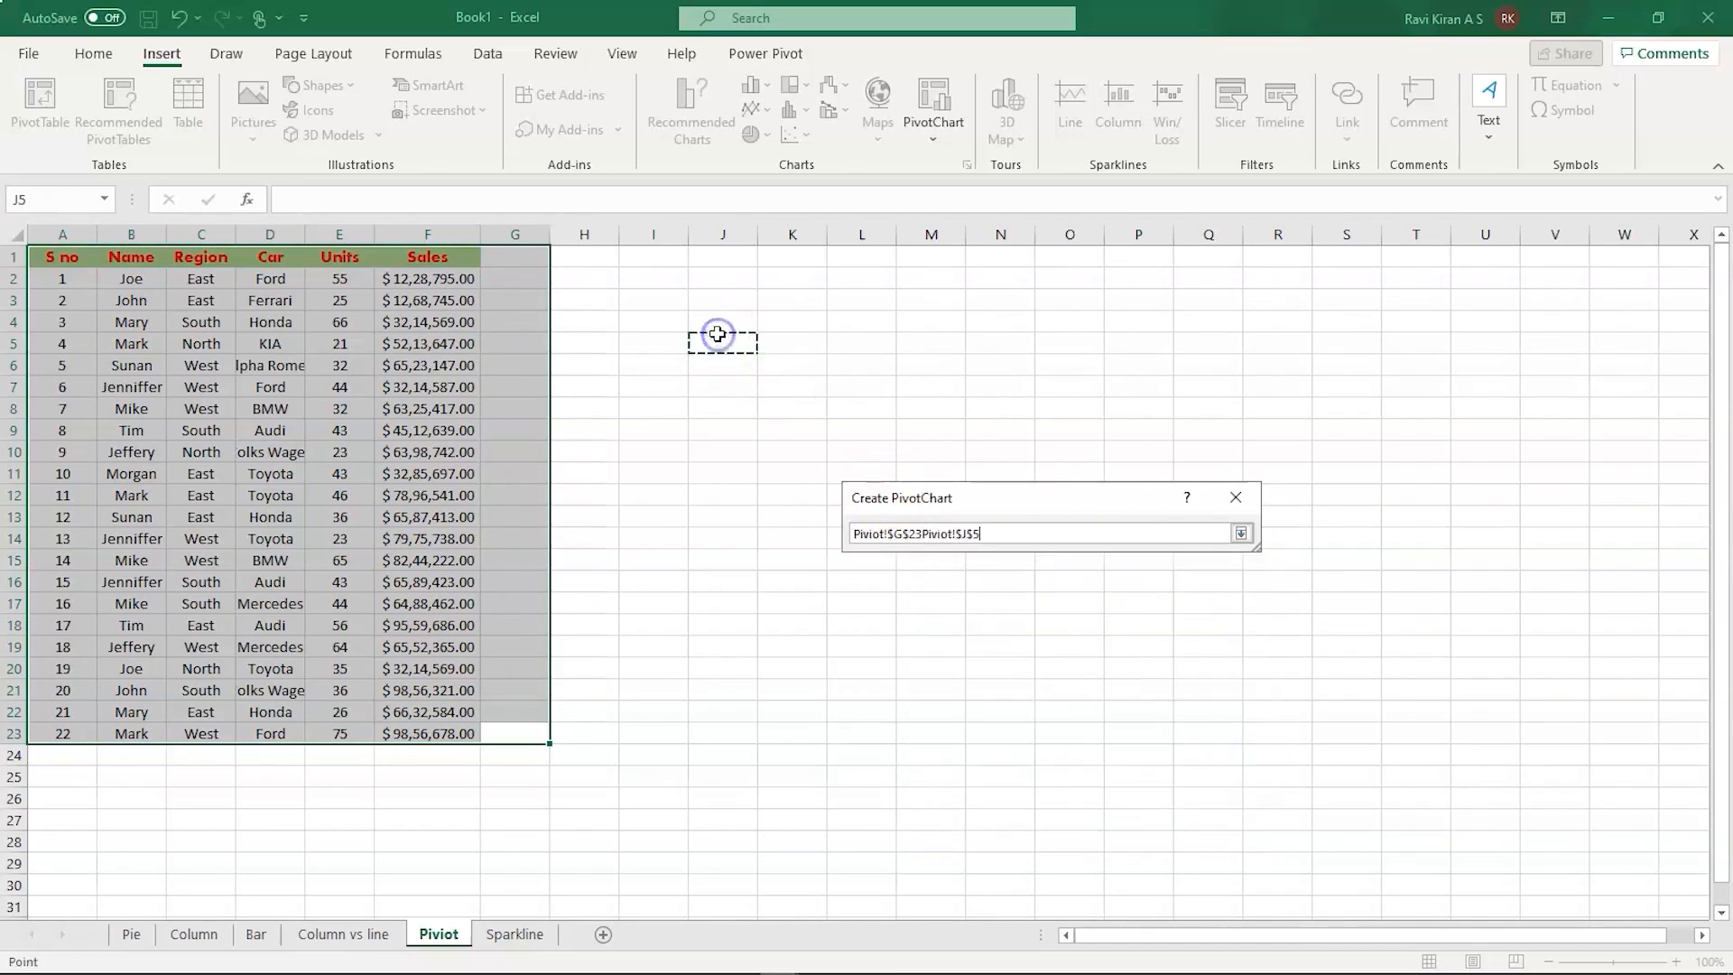
pyautogui.click(1242, 533)
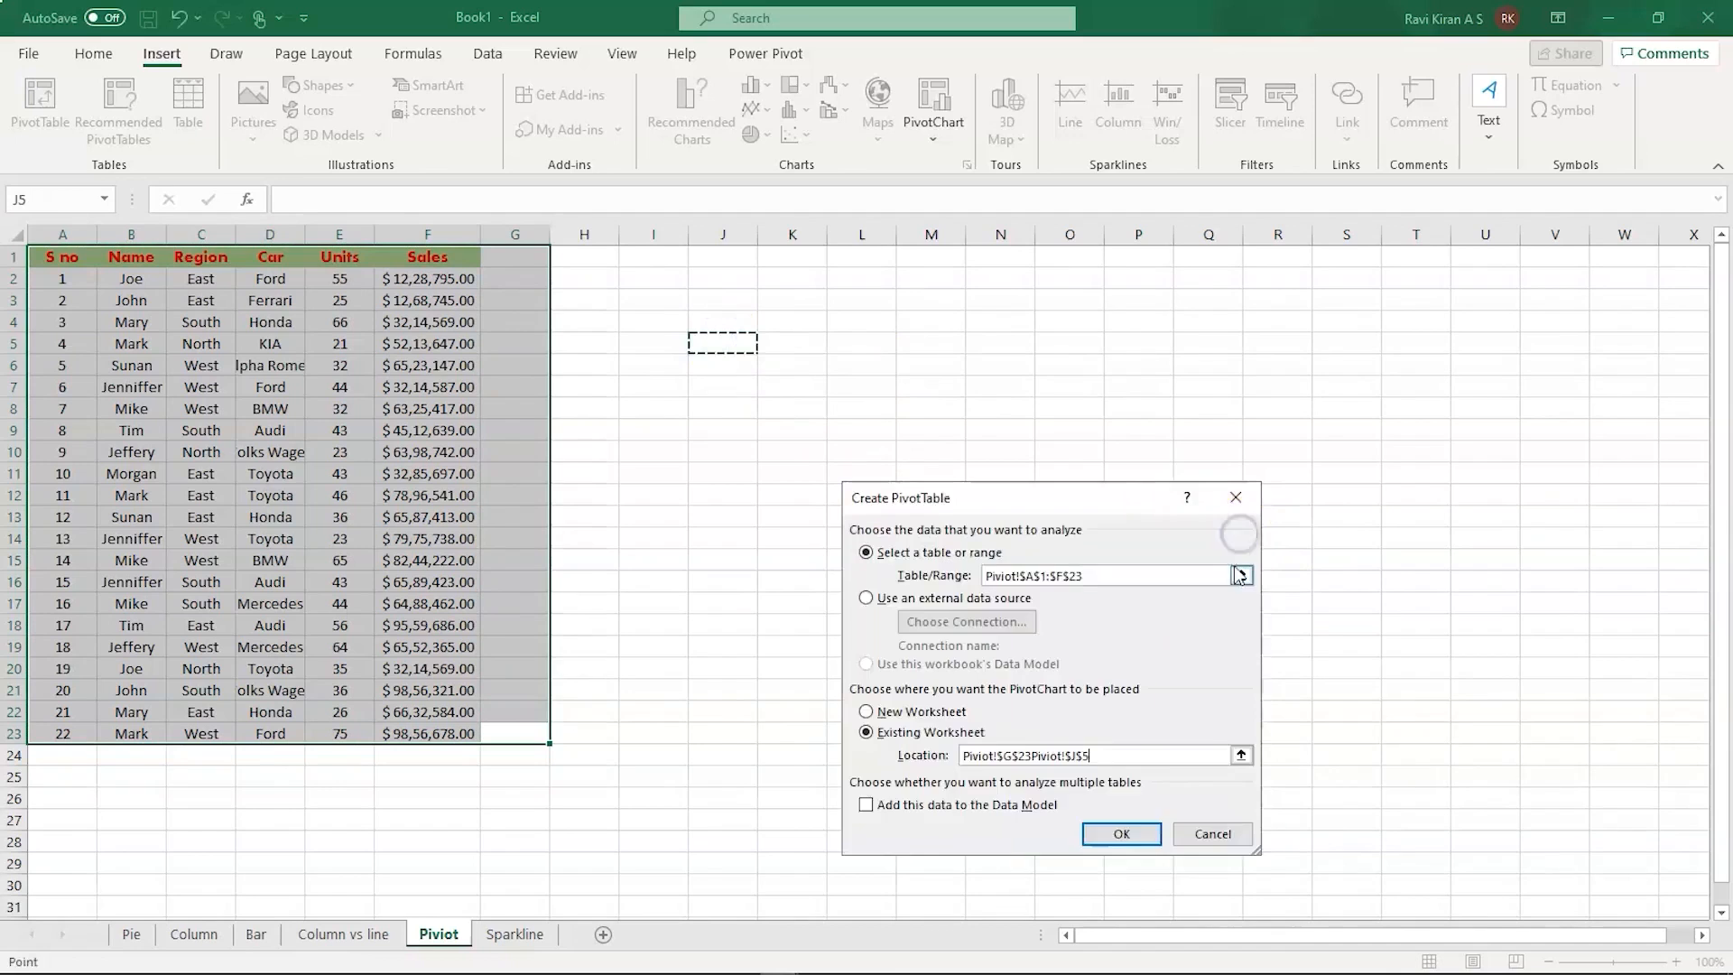
pyautogui.click(1116, 836)
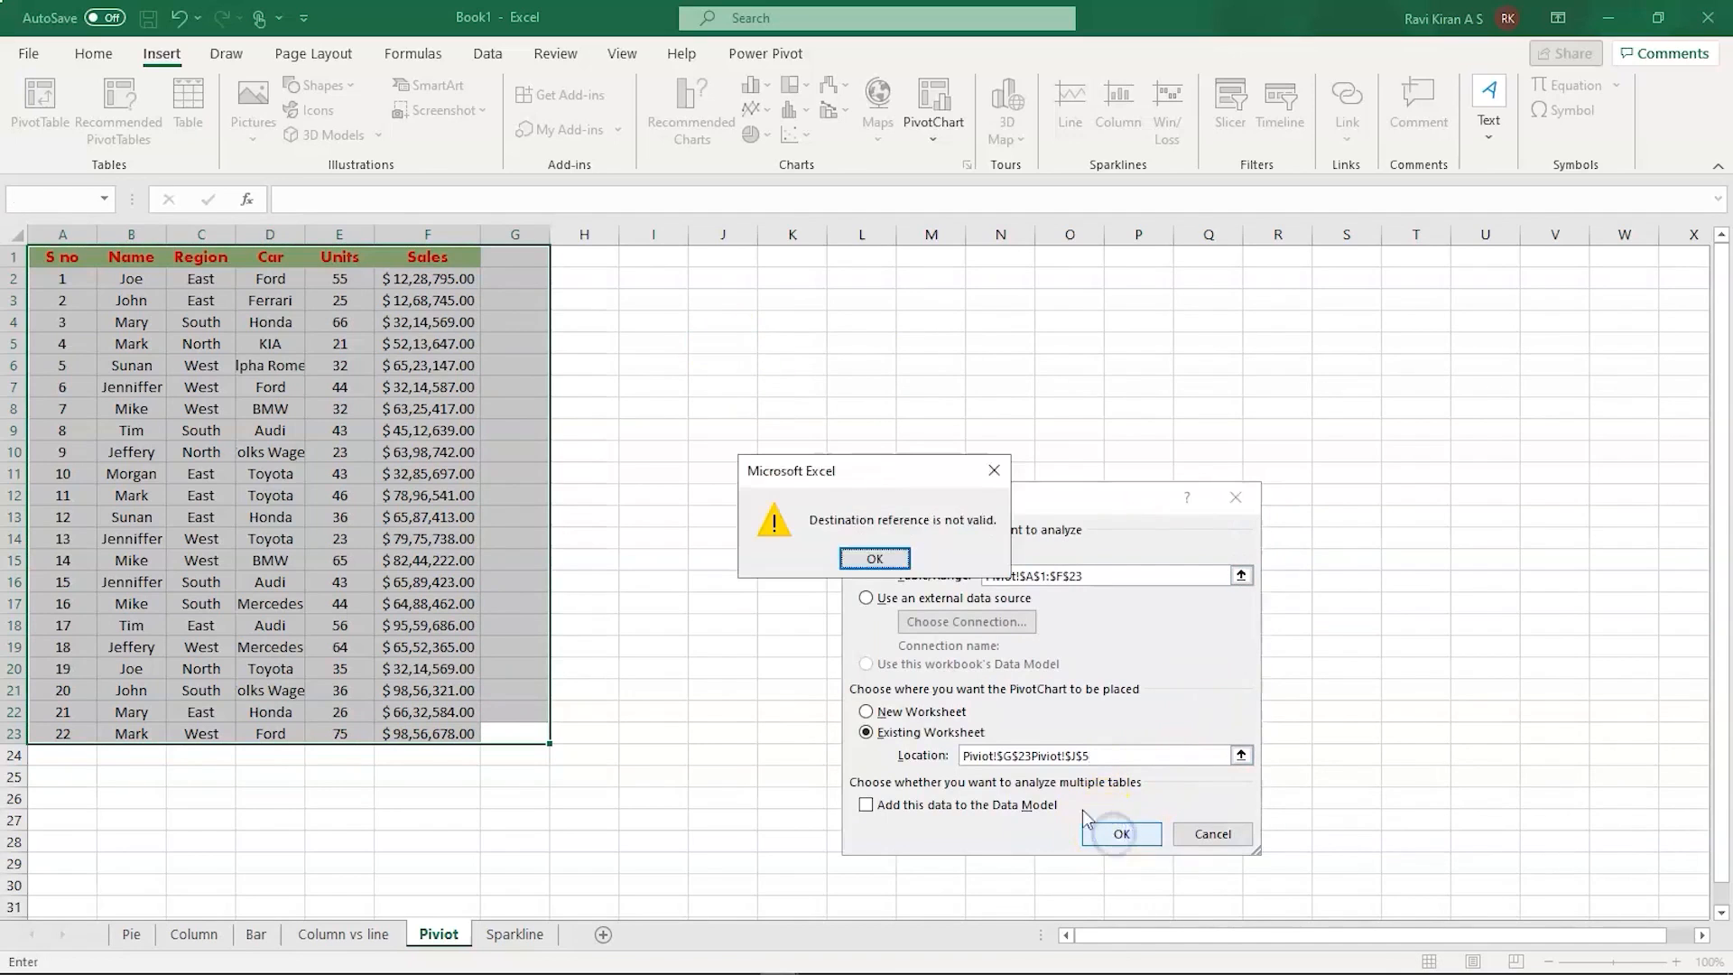
pyautogui.click(874, 560)
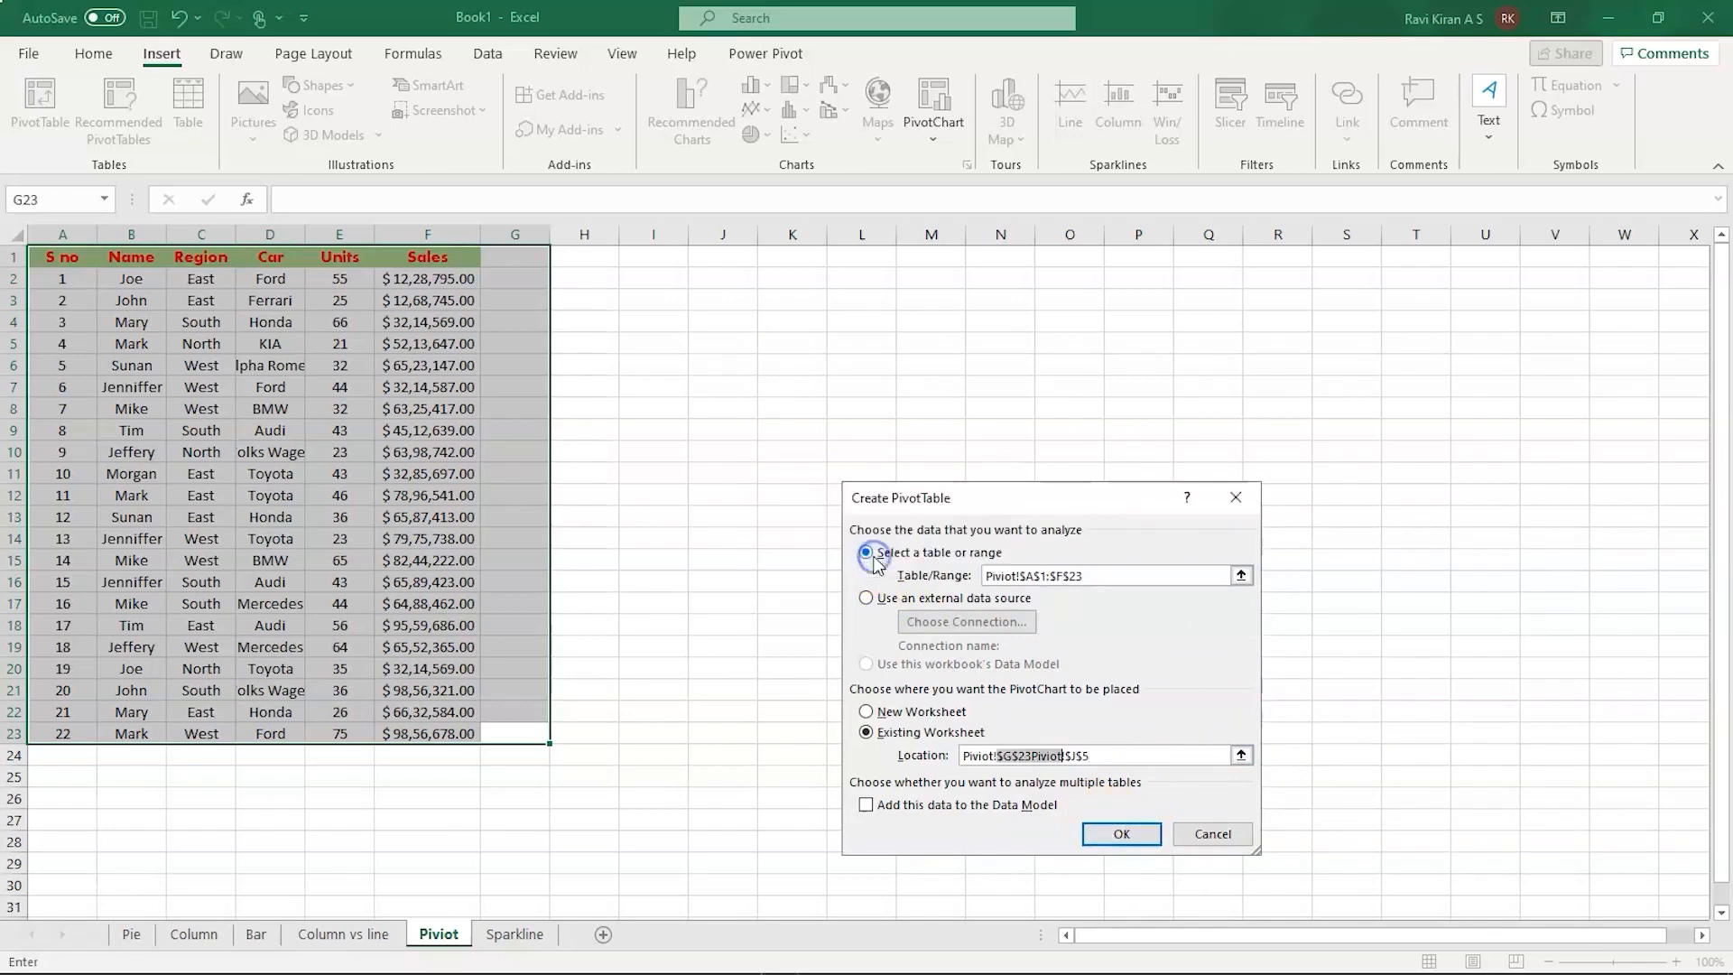
pyautogui.click(1212, 832)
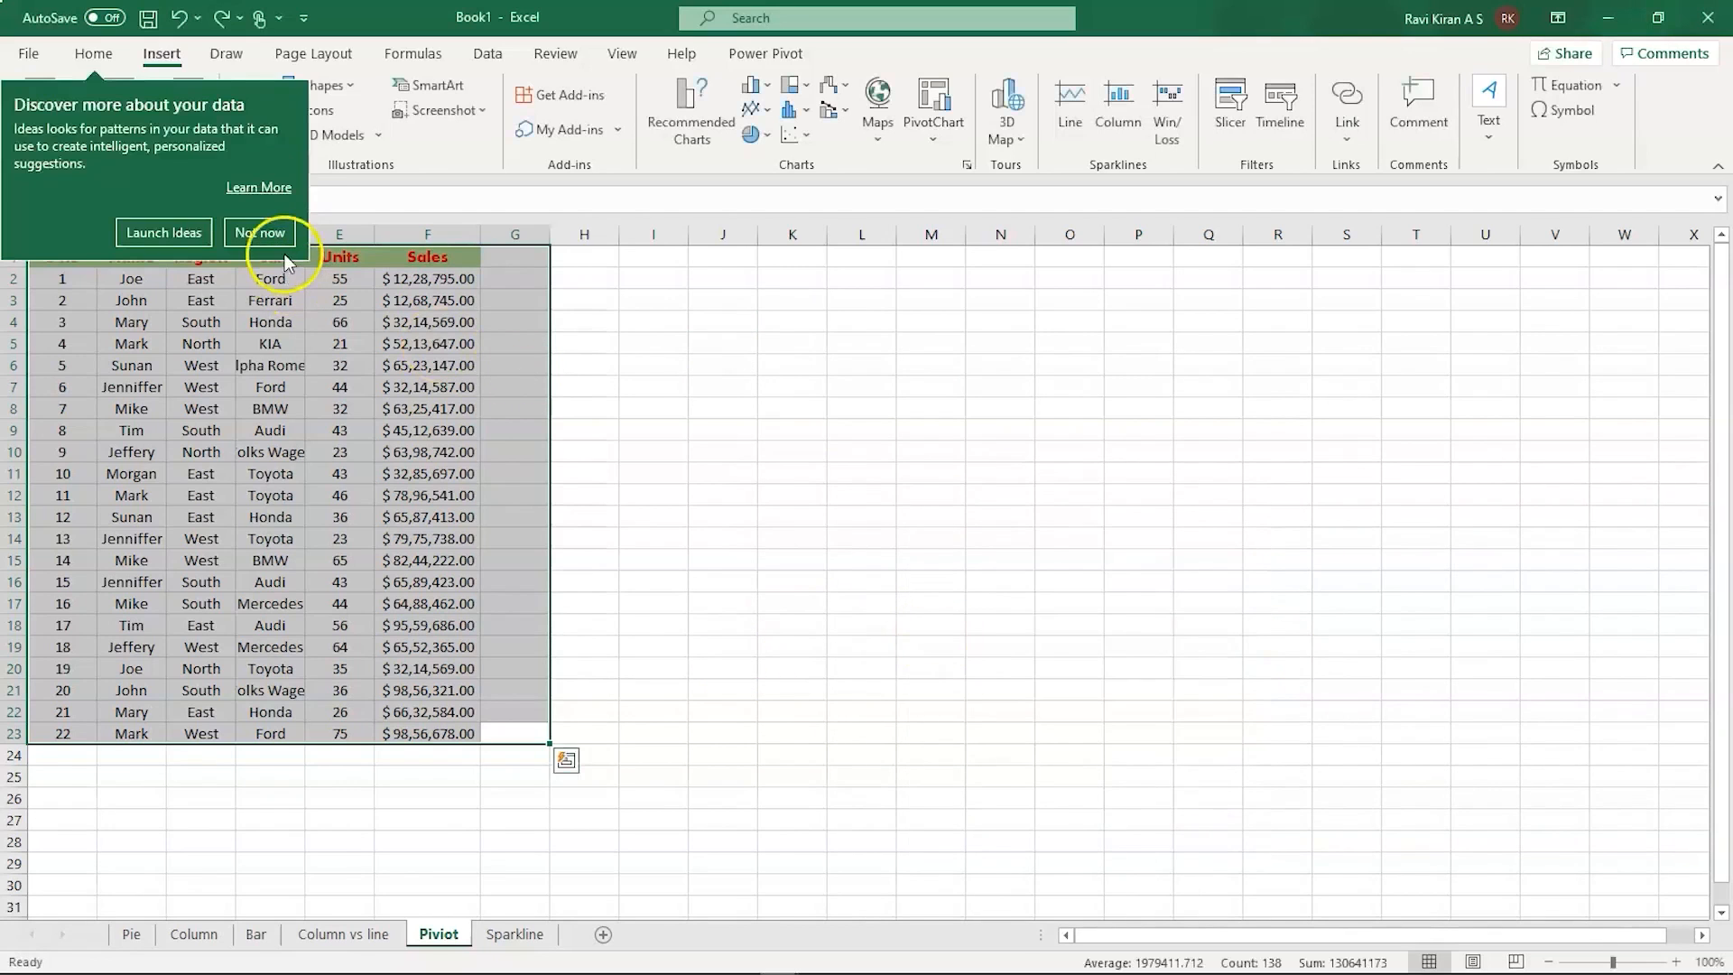
# - Dismiss the data ideas suggestion and select only the car sales table with its headers, range A1:F23
pyautogui.click(280, 232)
pyautogui.click(727, 731)
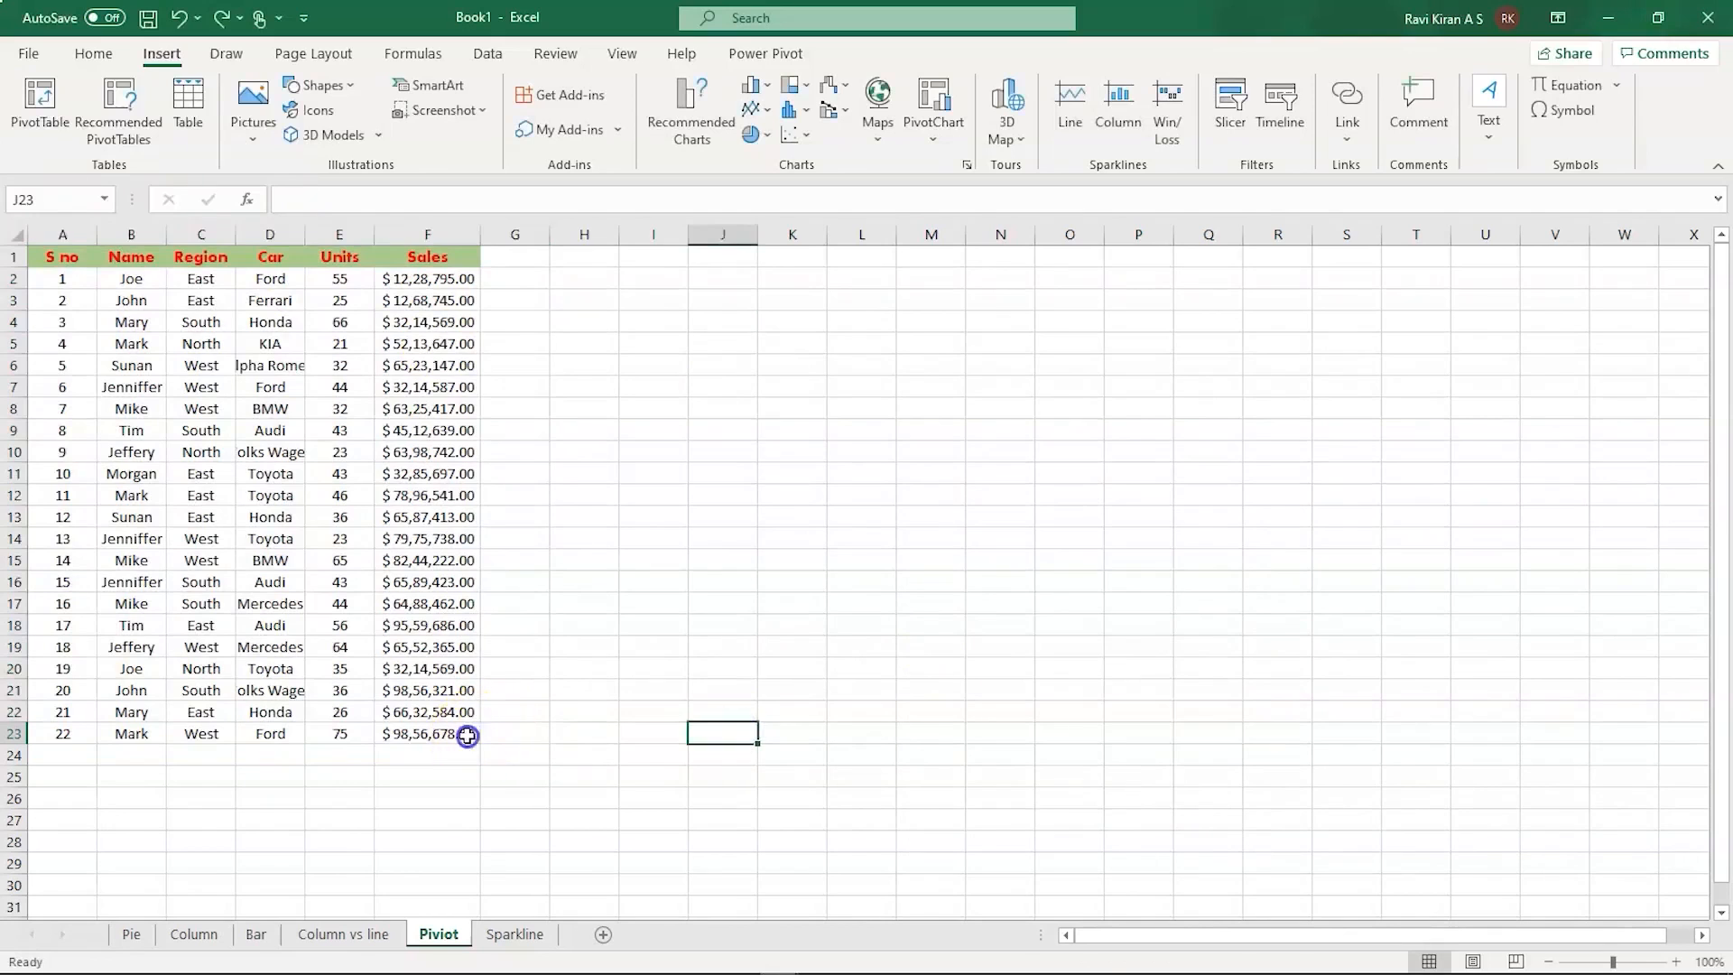
pyautogui.click(462, 733)
pyautogui.click(496, 769)
pyautogui.moveTo(473, 757); pyautogui.dragTo(382, 679)
pyautogui.click(531, 775)
pyautogui.moveTo(456, 735); pyautogui.dragTo(23, 244)
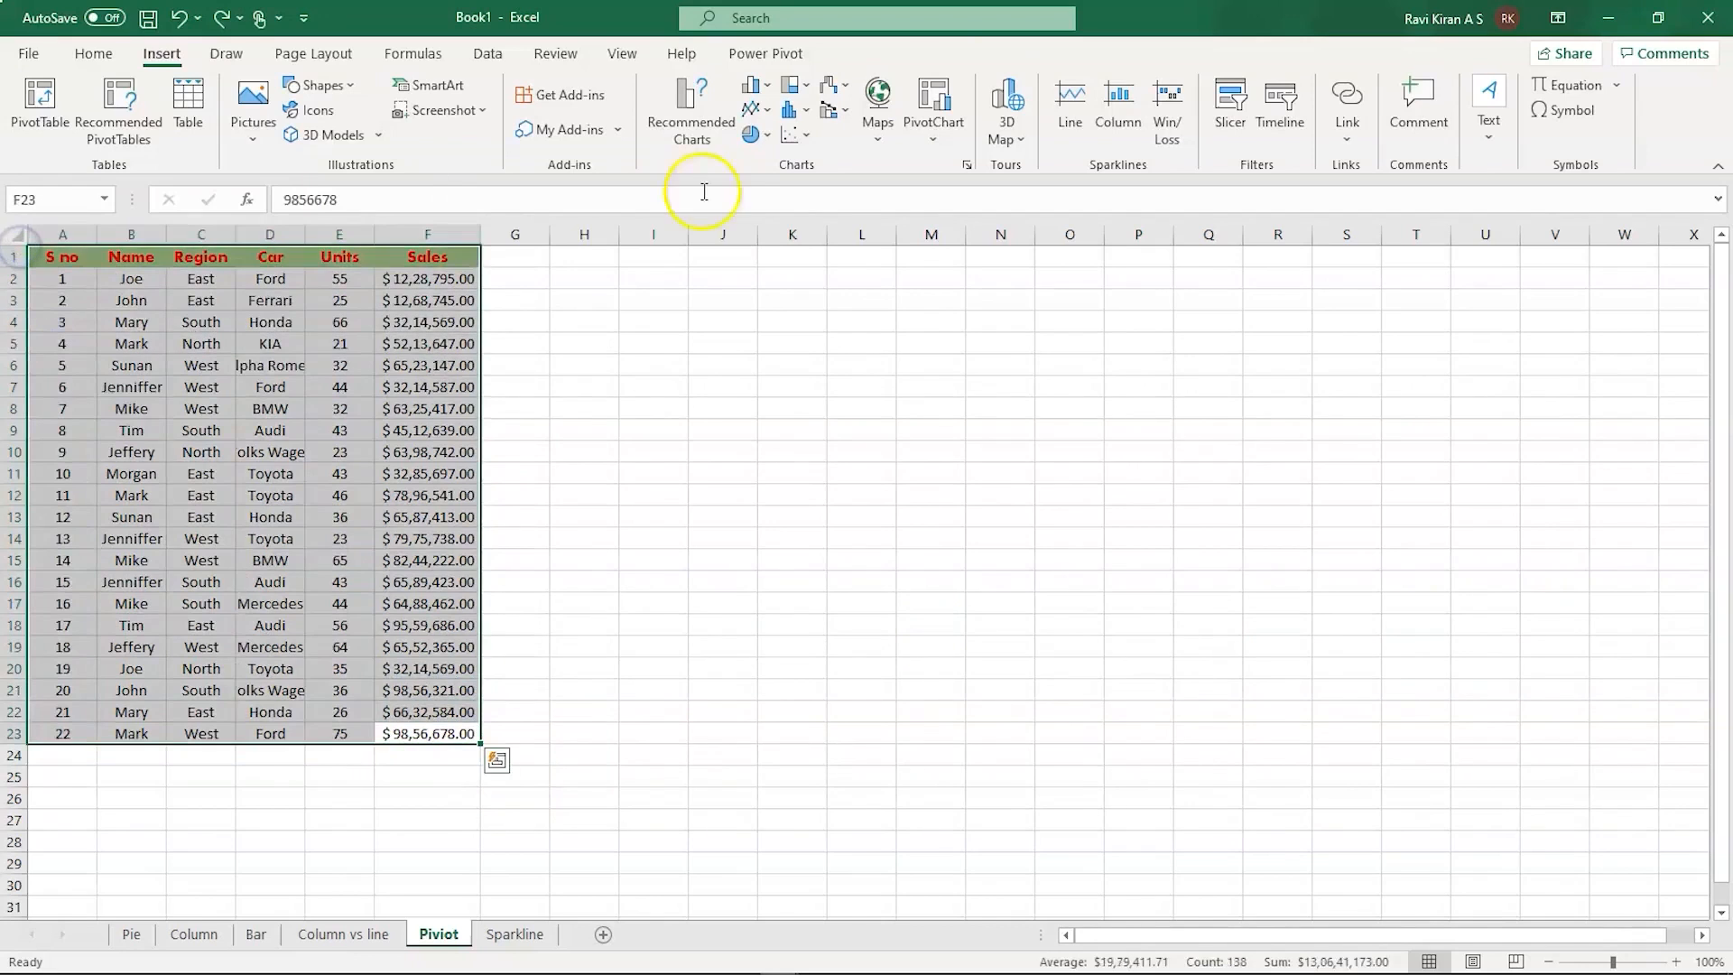
# - Insert a PivotChart based on Piviot!$A$1:$F$23, placed on the existing worksheet at cell J9
pyautogui.click(946, 137)
pyautogui.click(961, 171)
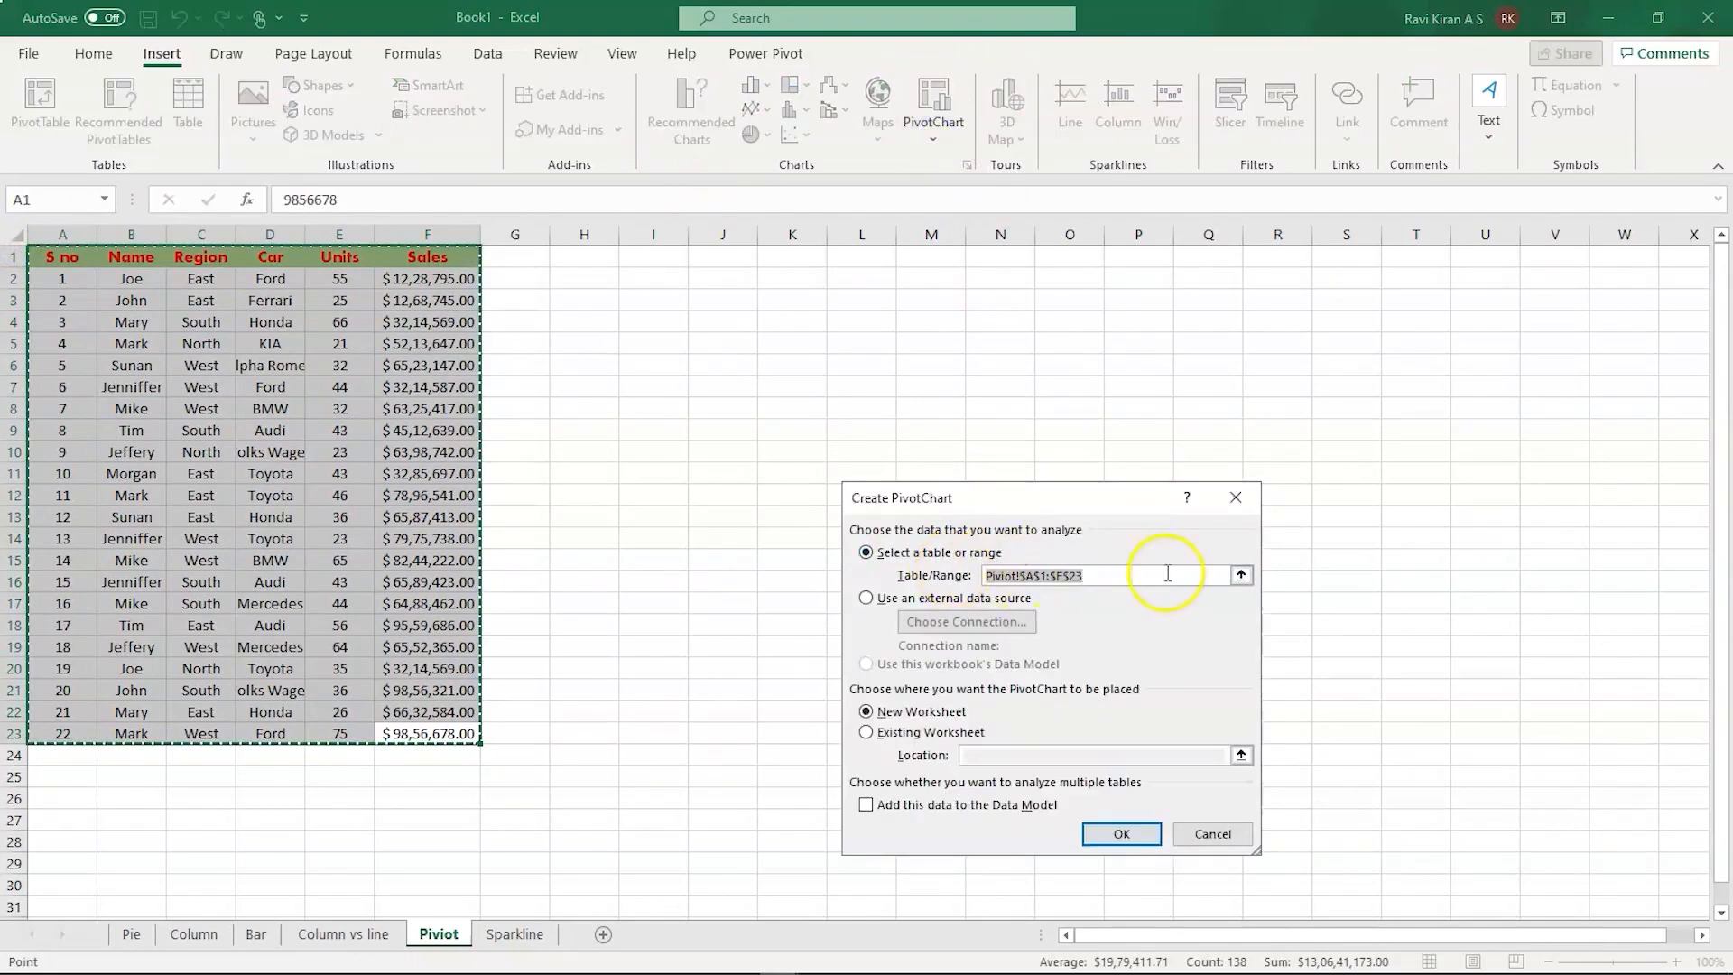
pyautogui.click(1242, 580)
pyautogui.click(986, 534)
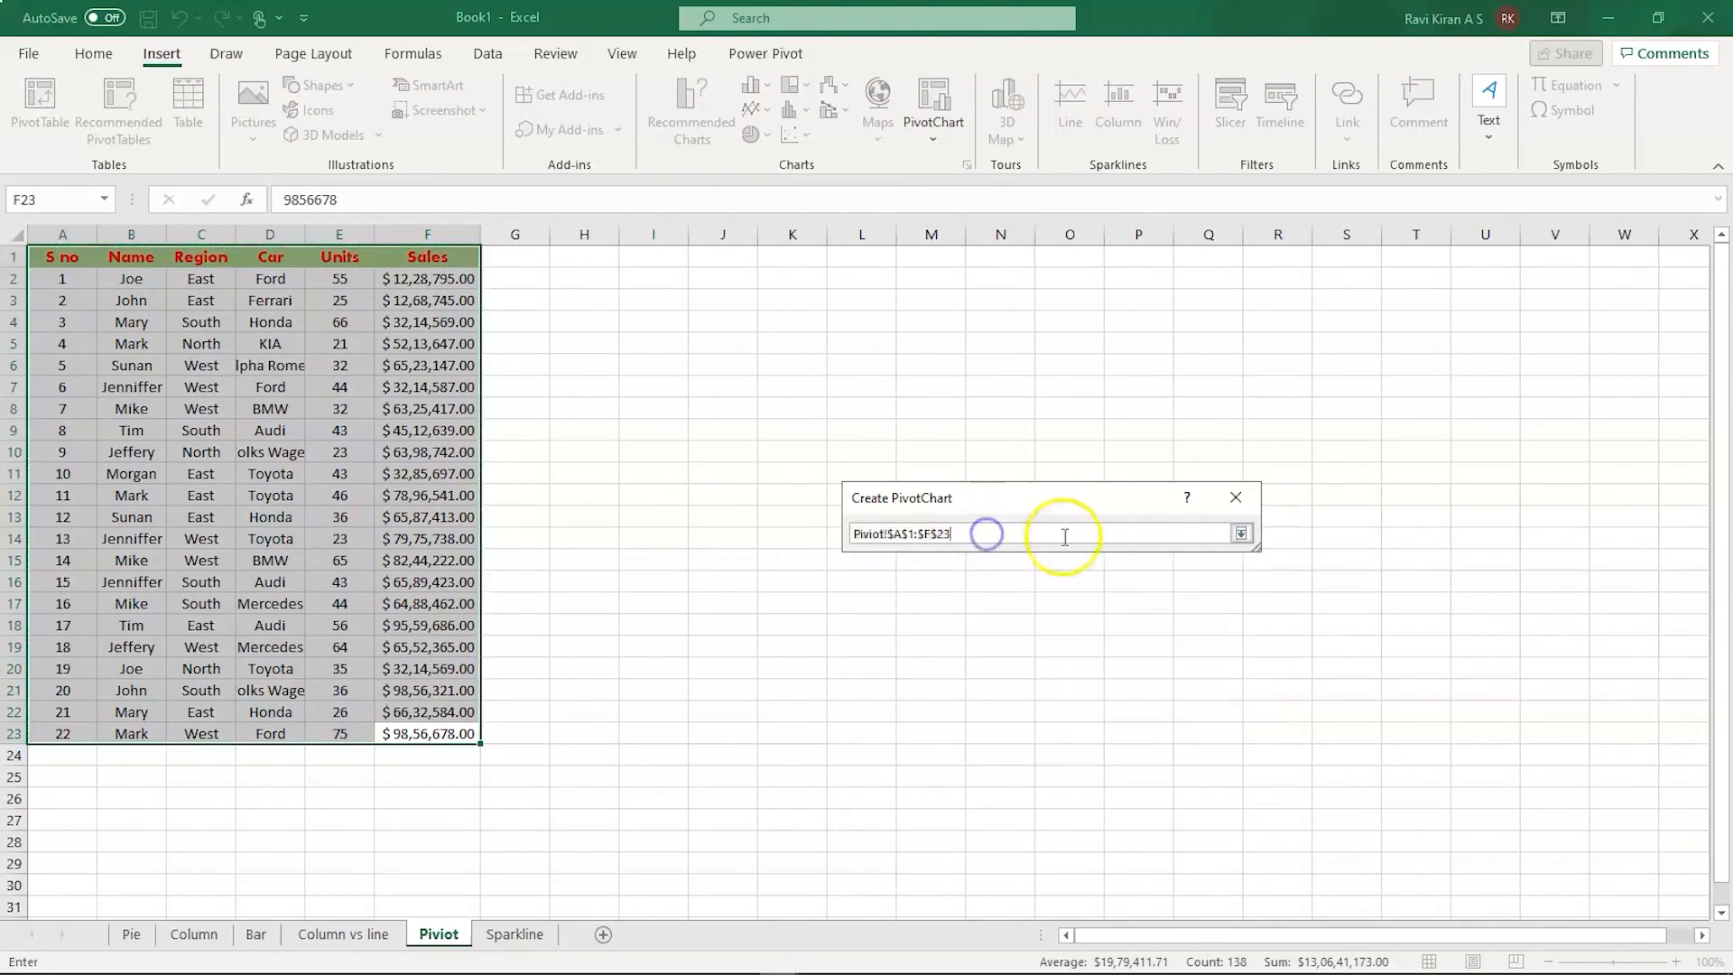
pyautogui.moveTo(451, 734); pyautogui.dragTo(38, 253)
pyautogui.click(1241, 533)
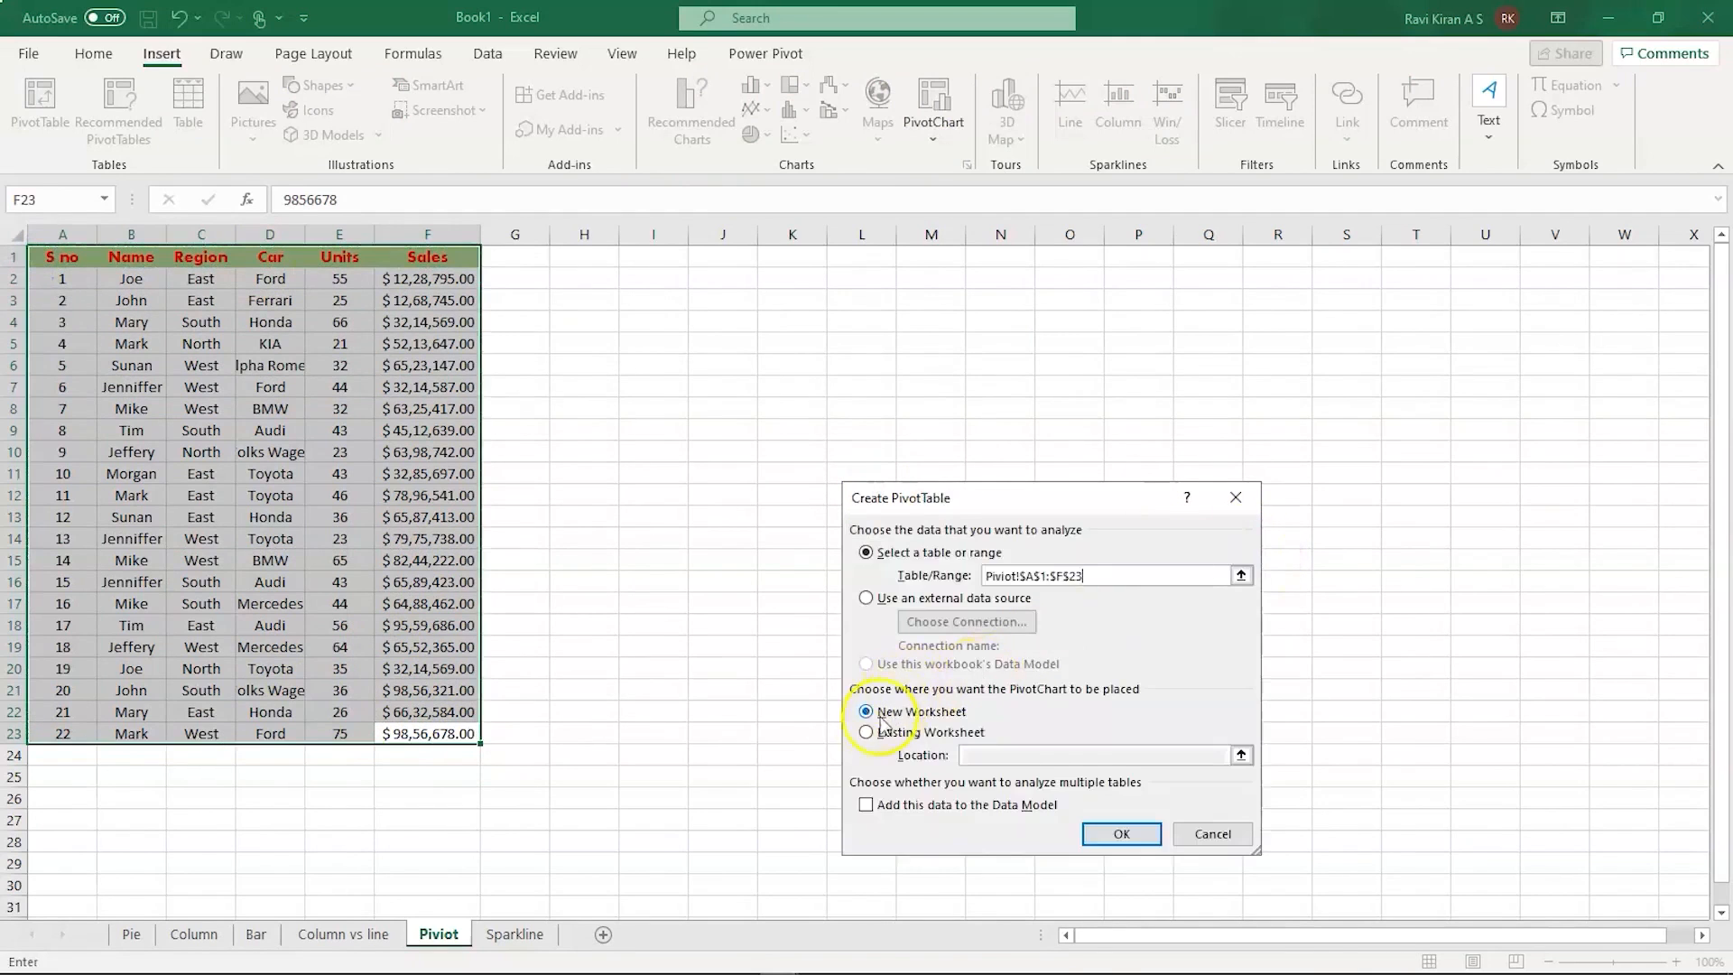
pyautogui.click(874, 733)
pyautogui.click(715, 425)
pyautogui.click(1121, 834)
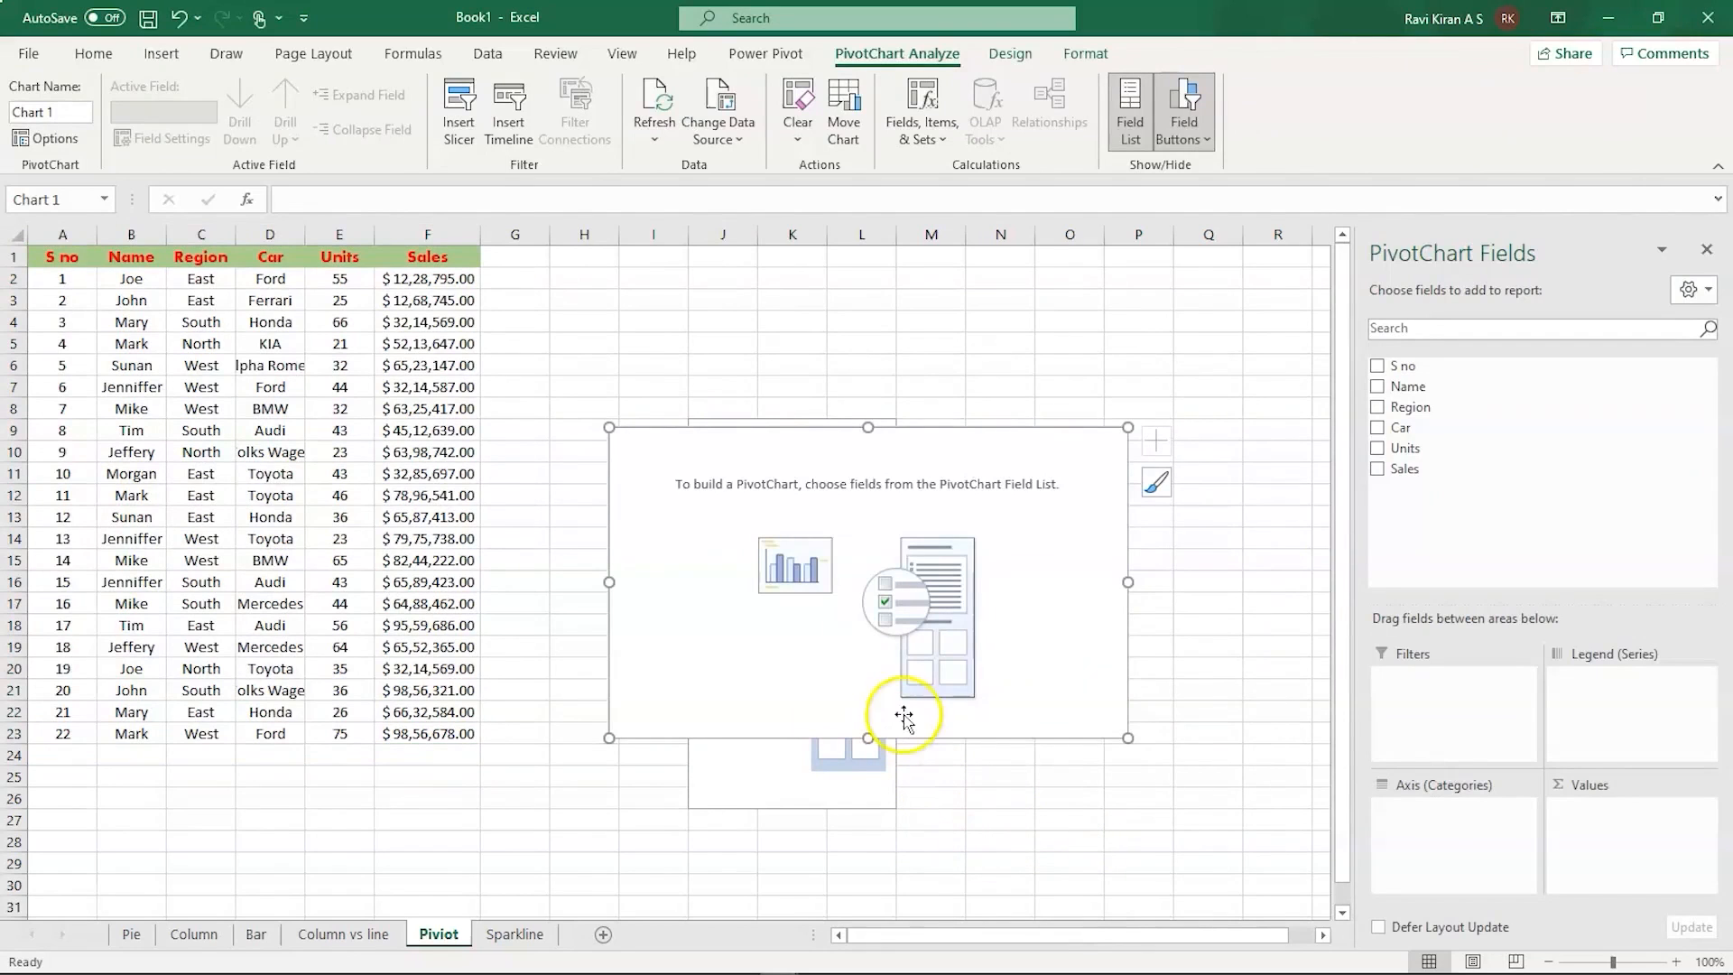
# - Move the empty PivotChart up to about row 6 and undo that move
pyautogui.click(881, 461)
pyautogui.moveTo(881, 460); pyautogui.dragTo(964, 395)
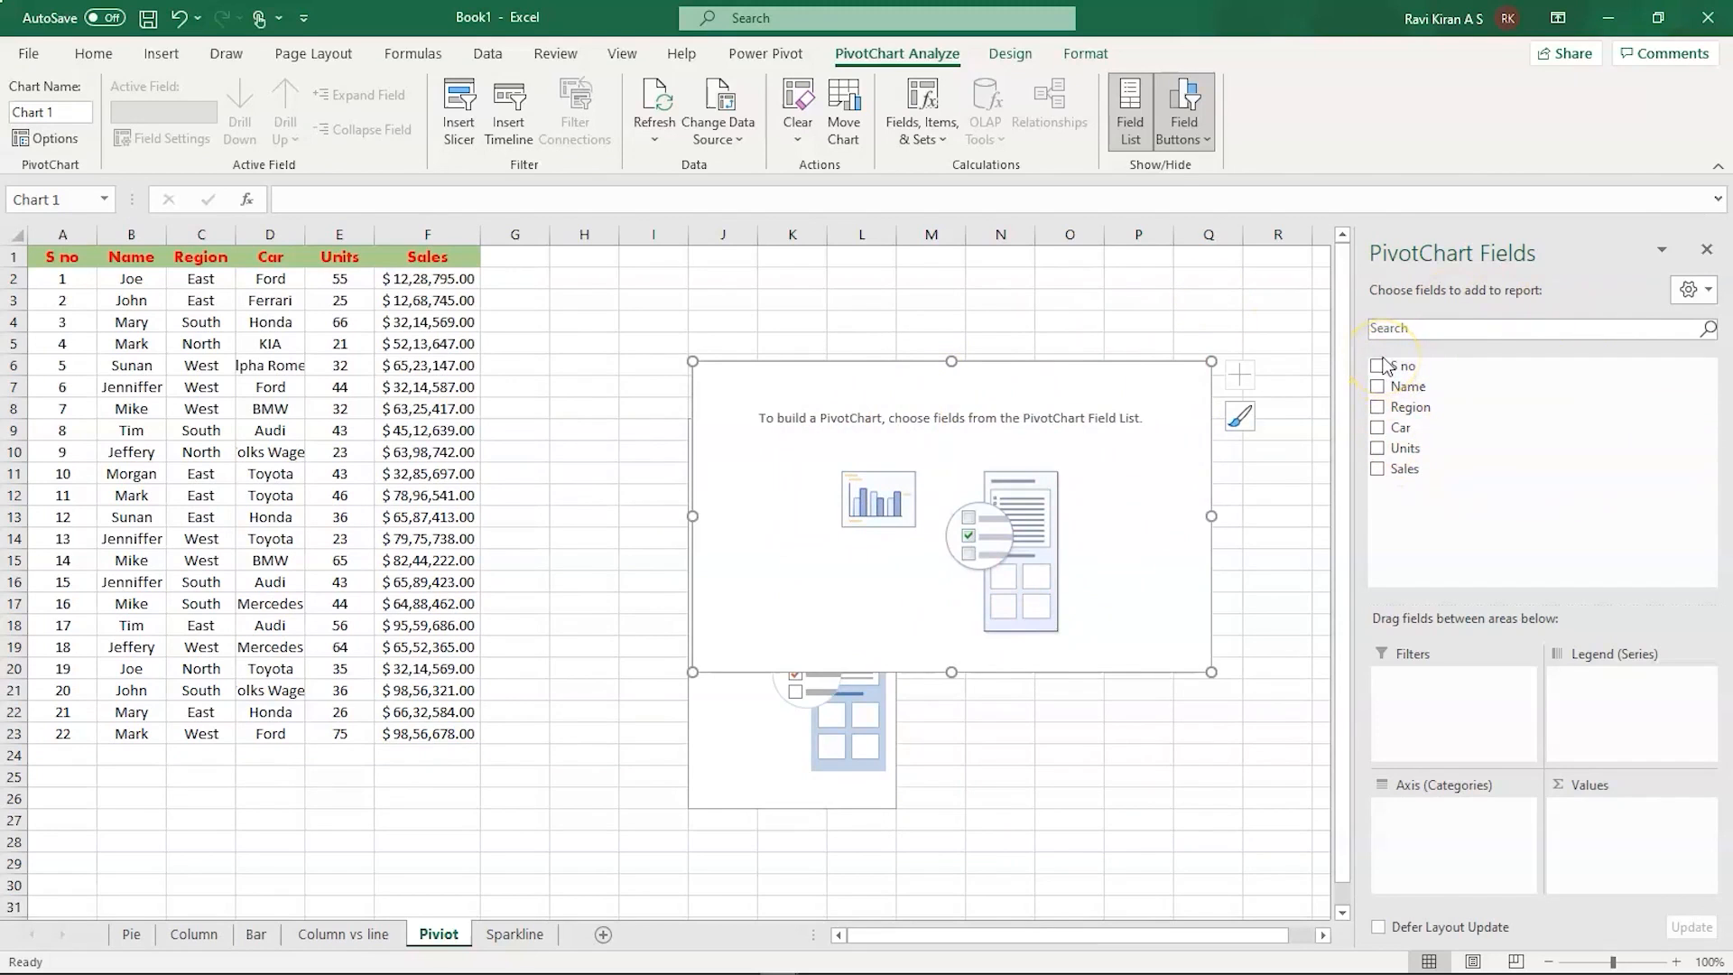
pyautogui.click(131, 258)
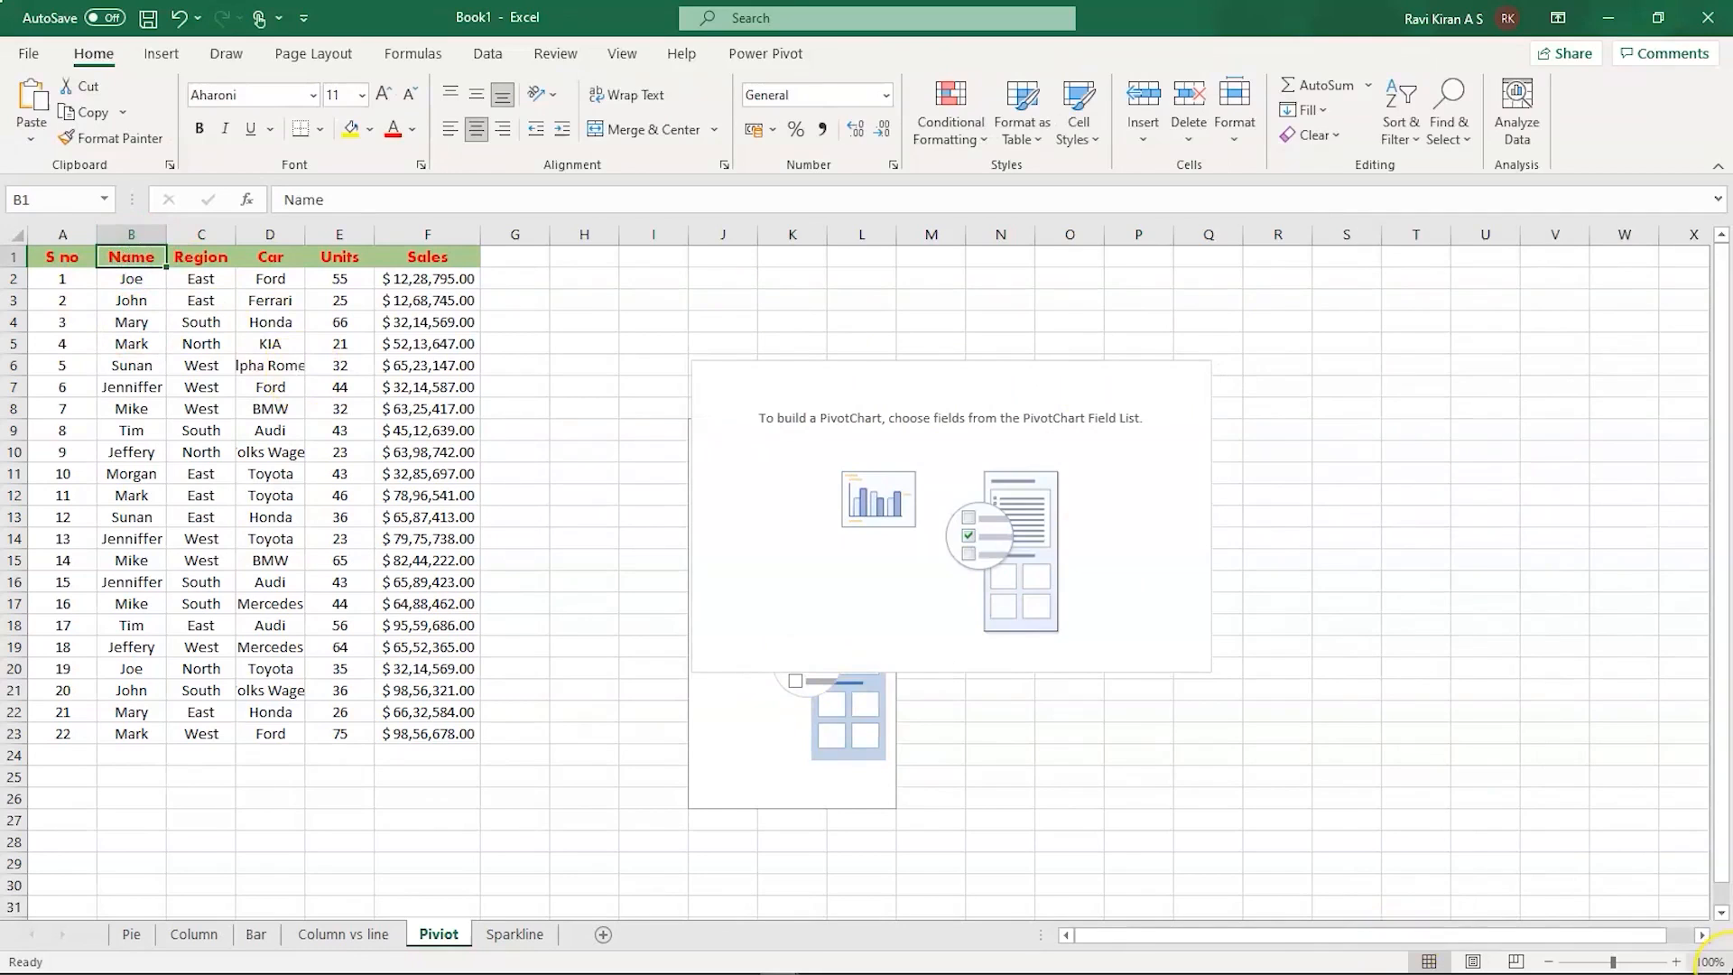
pyautogui.hotkey('ctrl', 'z')
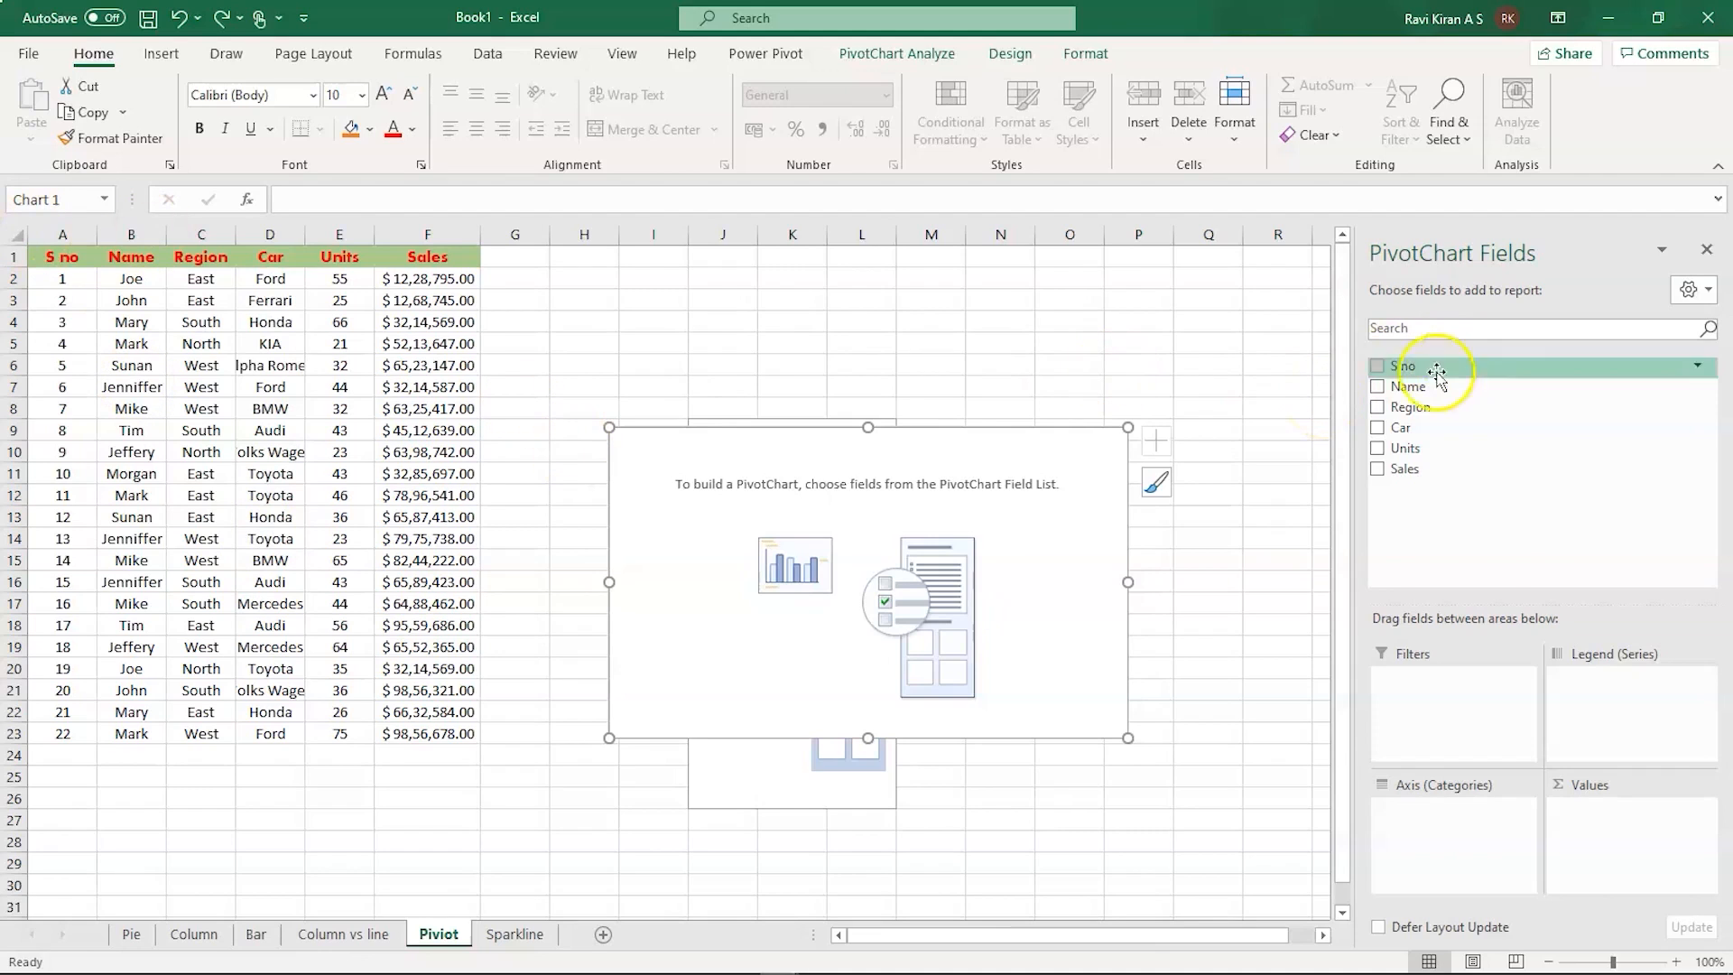
# - Build the PivotChart with Name and Region as axis categories and Car and Units as values
pyautogui.moveTo(1391, 389); pyautogui.dragTo(1445, 812)
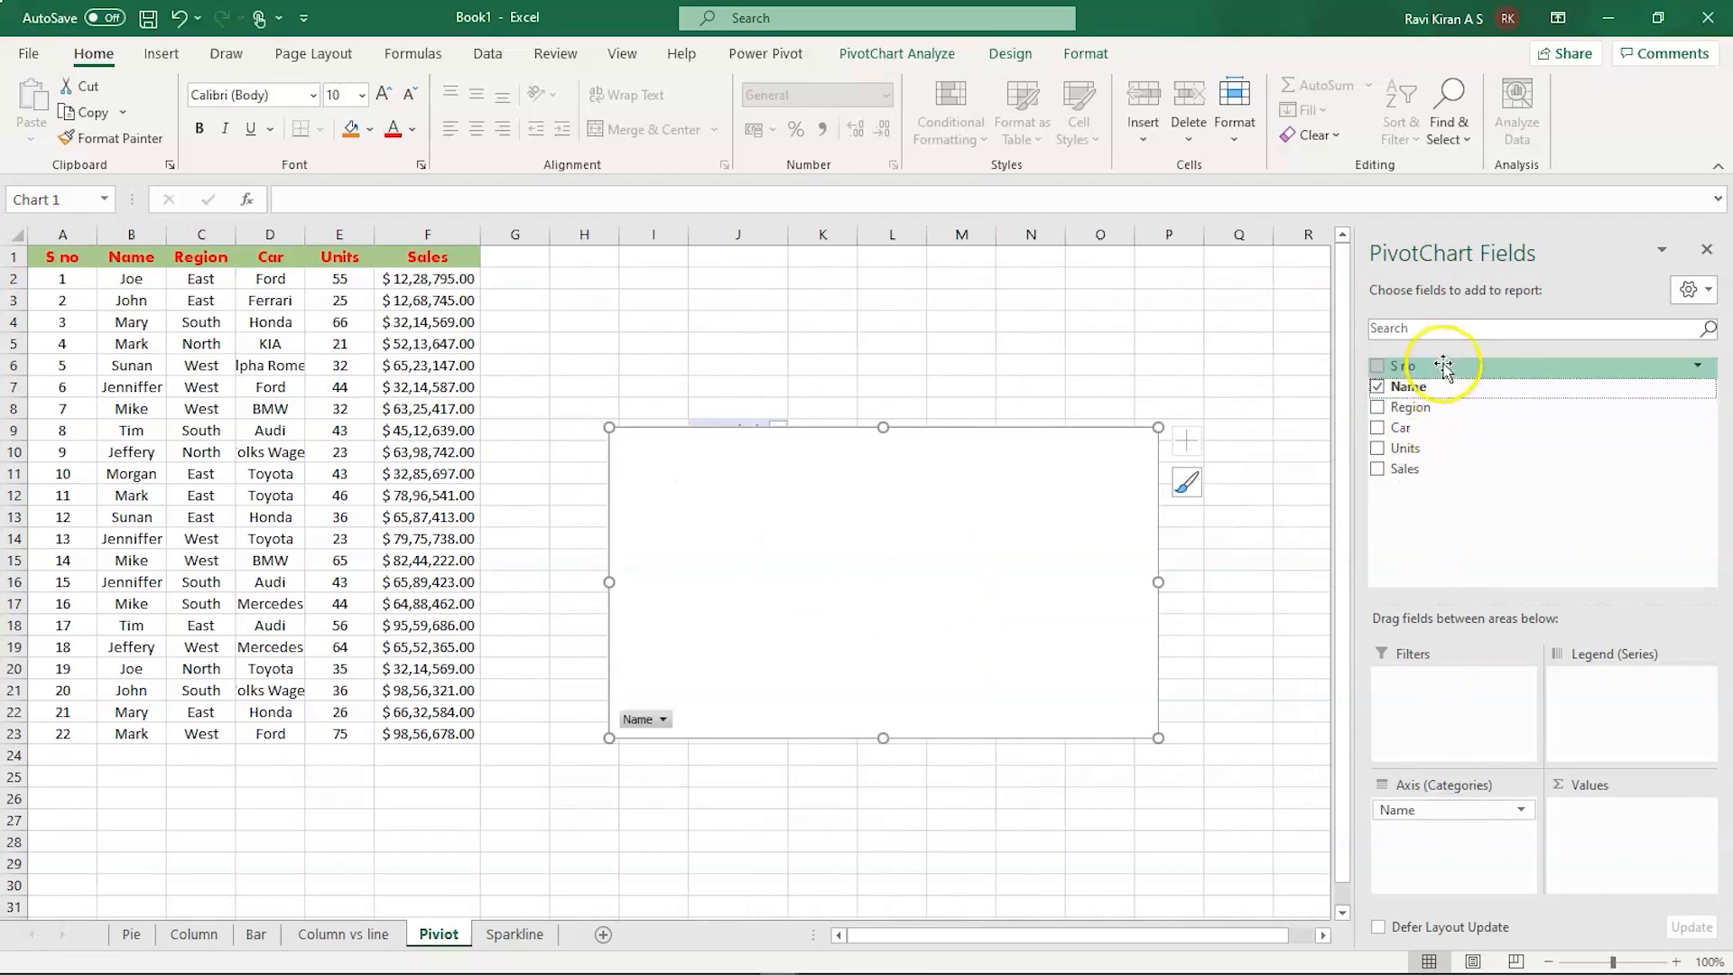
pyautogui.moveTo(1424, 408); pyautogui.dragTo(1489, 826)
pyautogui.moveTo(1426, 428); pyautogui.dragTo(1639, 808)
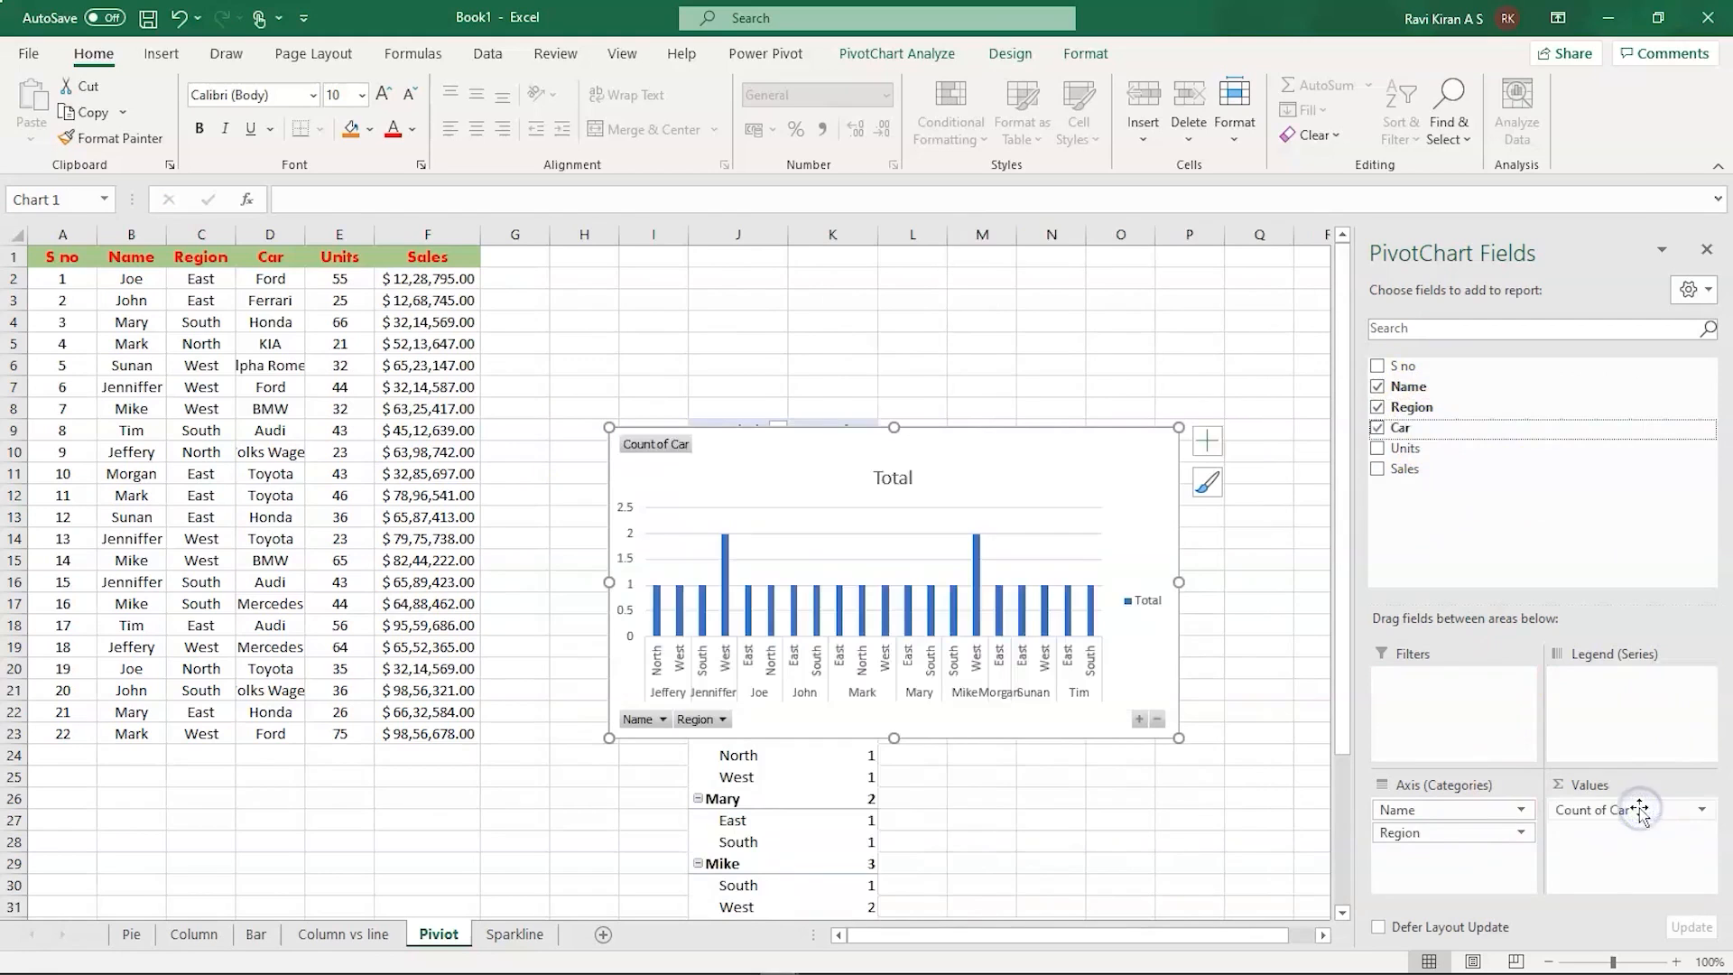
pyautogui.moveTo(1420, 449); pyautogui.dragTo(1677, 754)
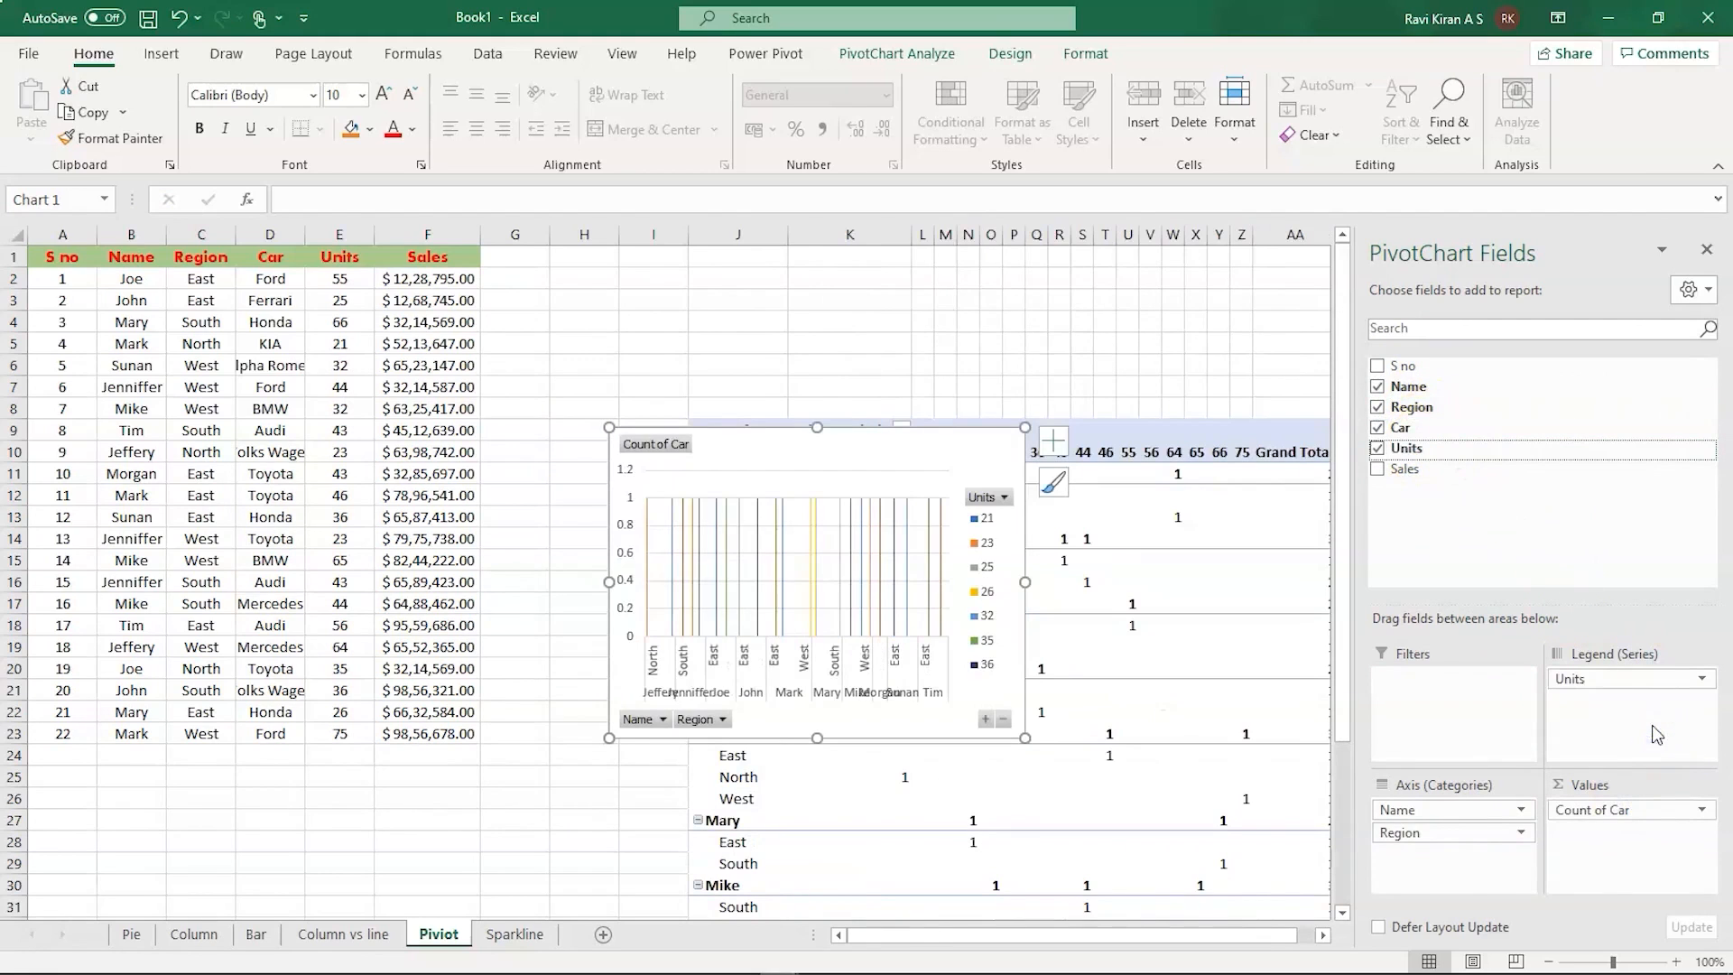
pyautogui.moveTo(1625, 679); pyautogui.dragTo(1619, 840)
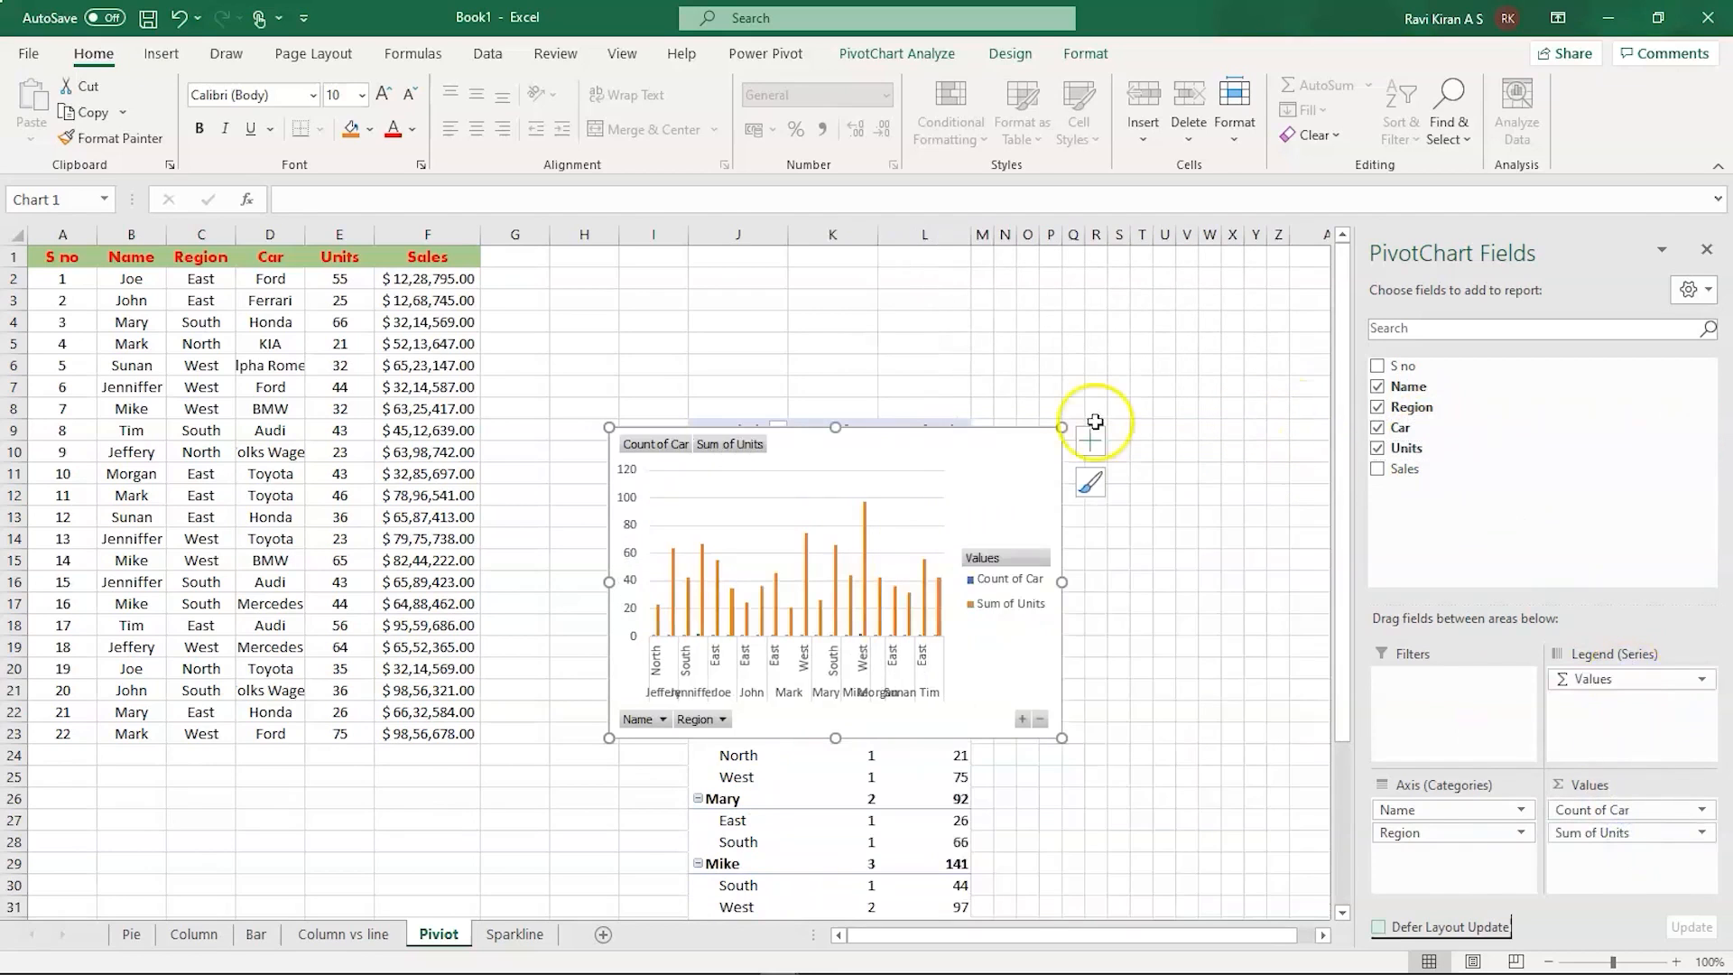
# - Enlarge the PivotChart to about columns G to Z and rows 5 to 25, and filter Name to the second listed person only
pyautogui.moveTo(1062, 428); pyautogui.dragTo(1283, 348)
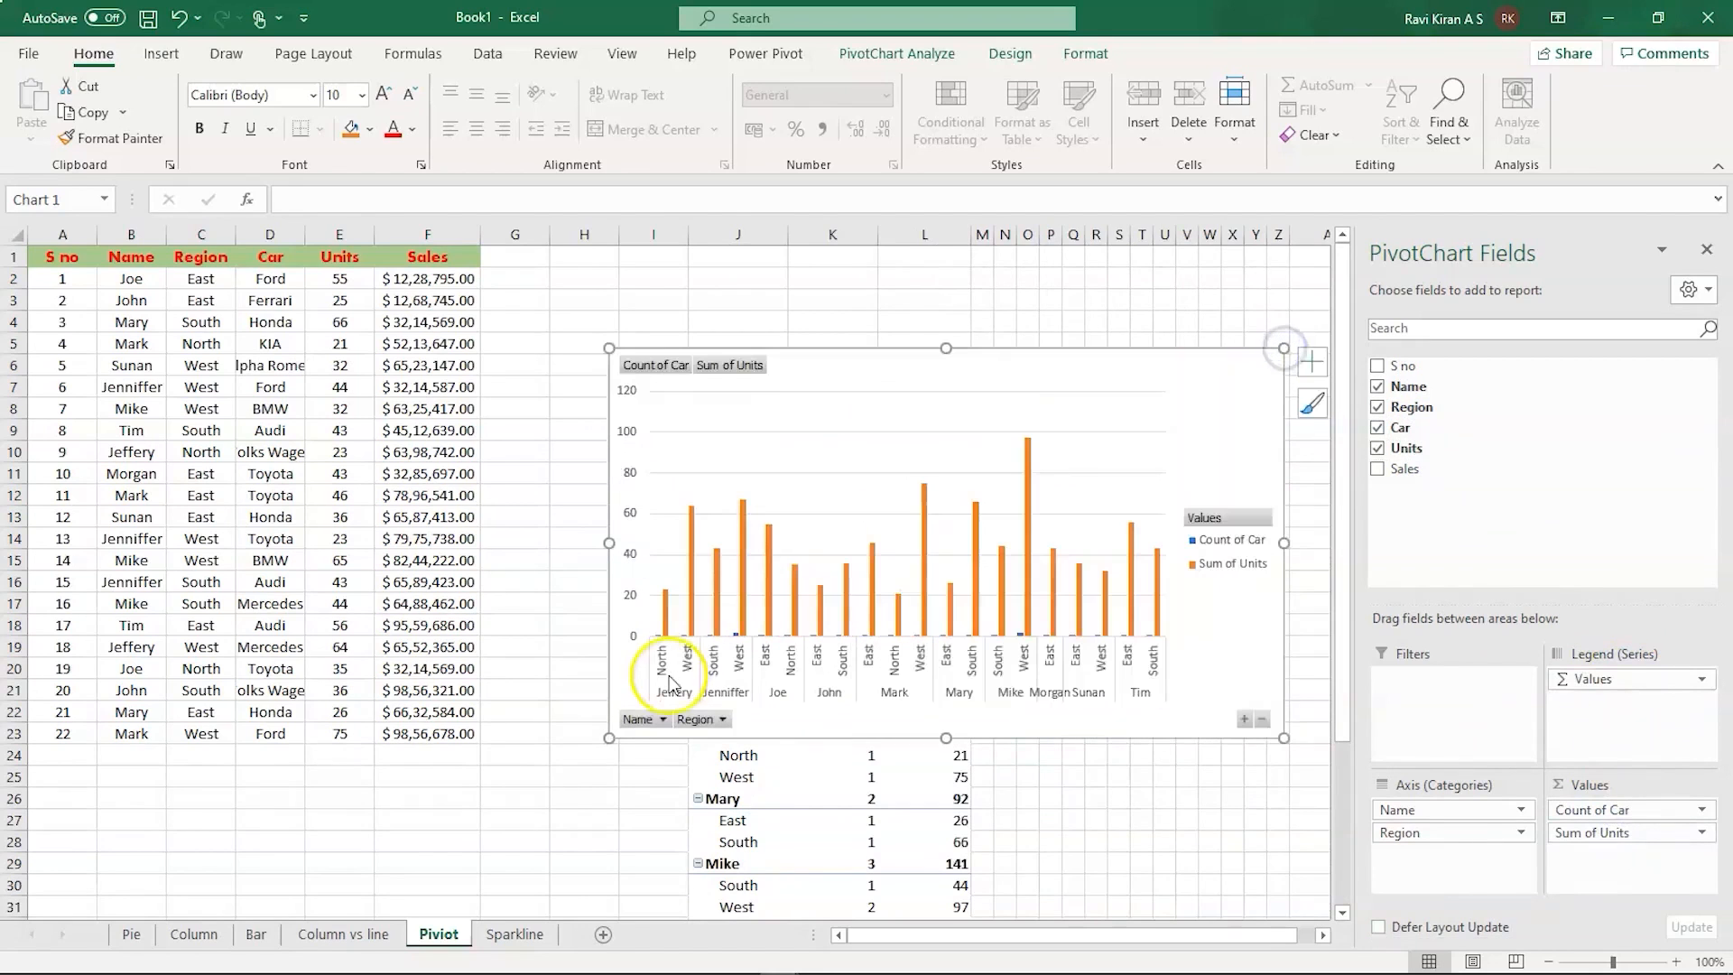
pyautogui.moveTo(609, 738); pyautogui.dragTo(520, 779)
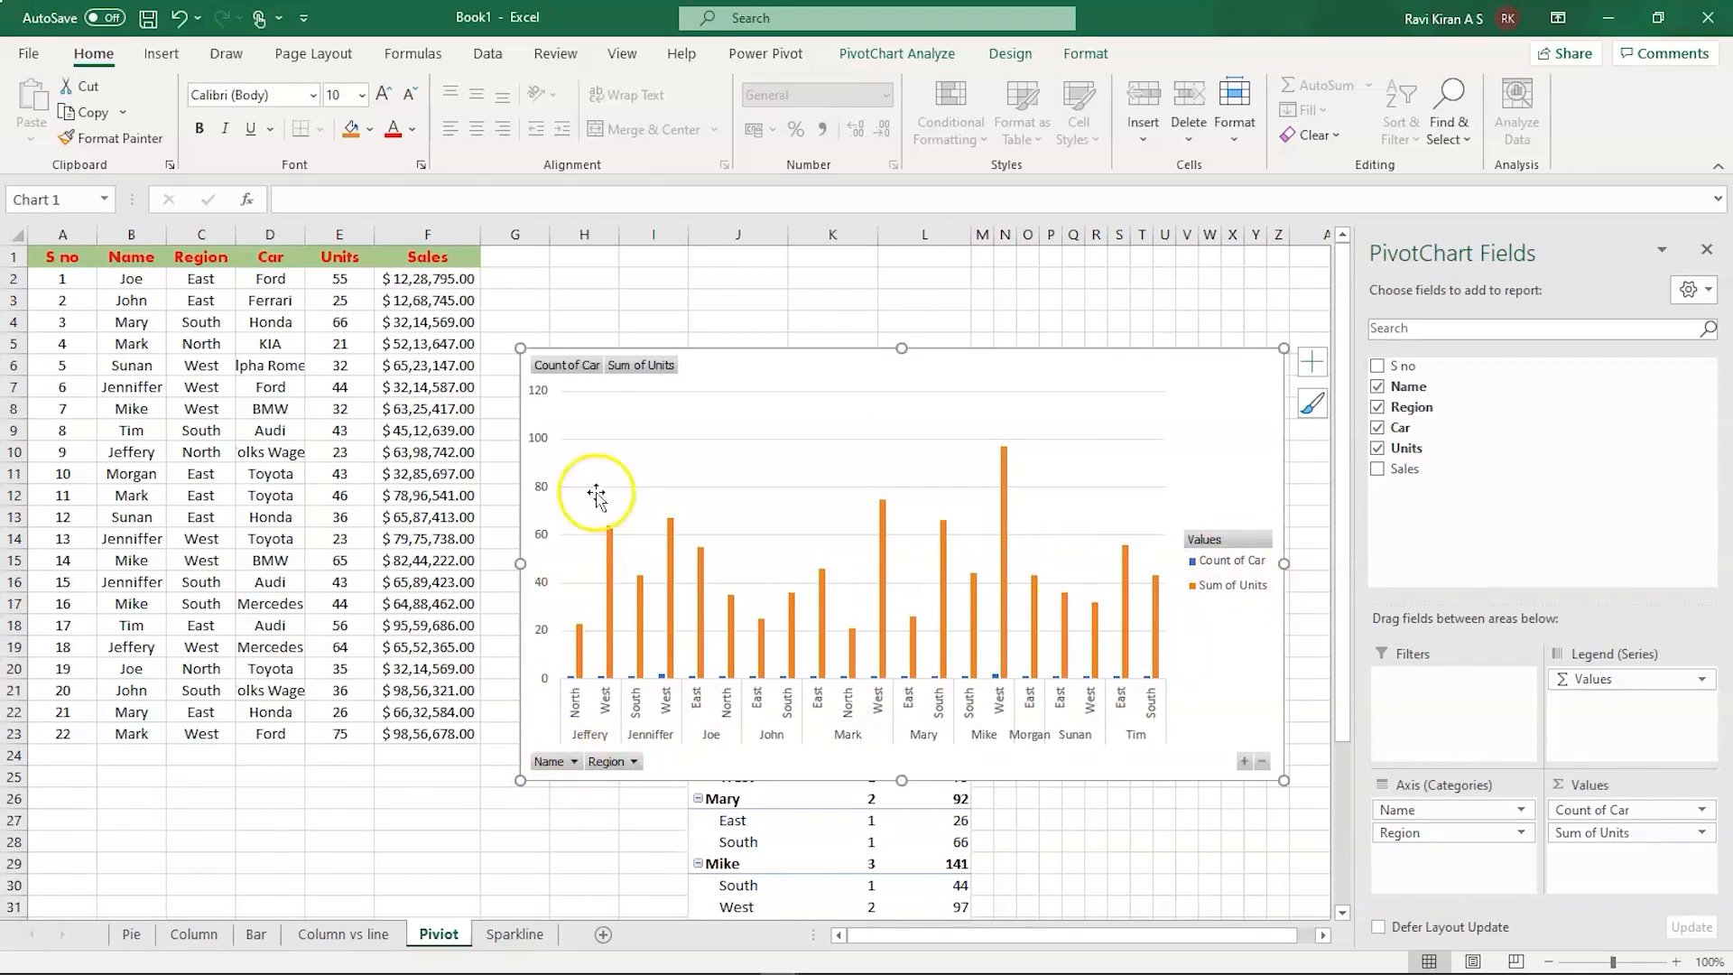
pyautogui.click(572, 762)
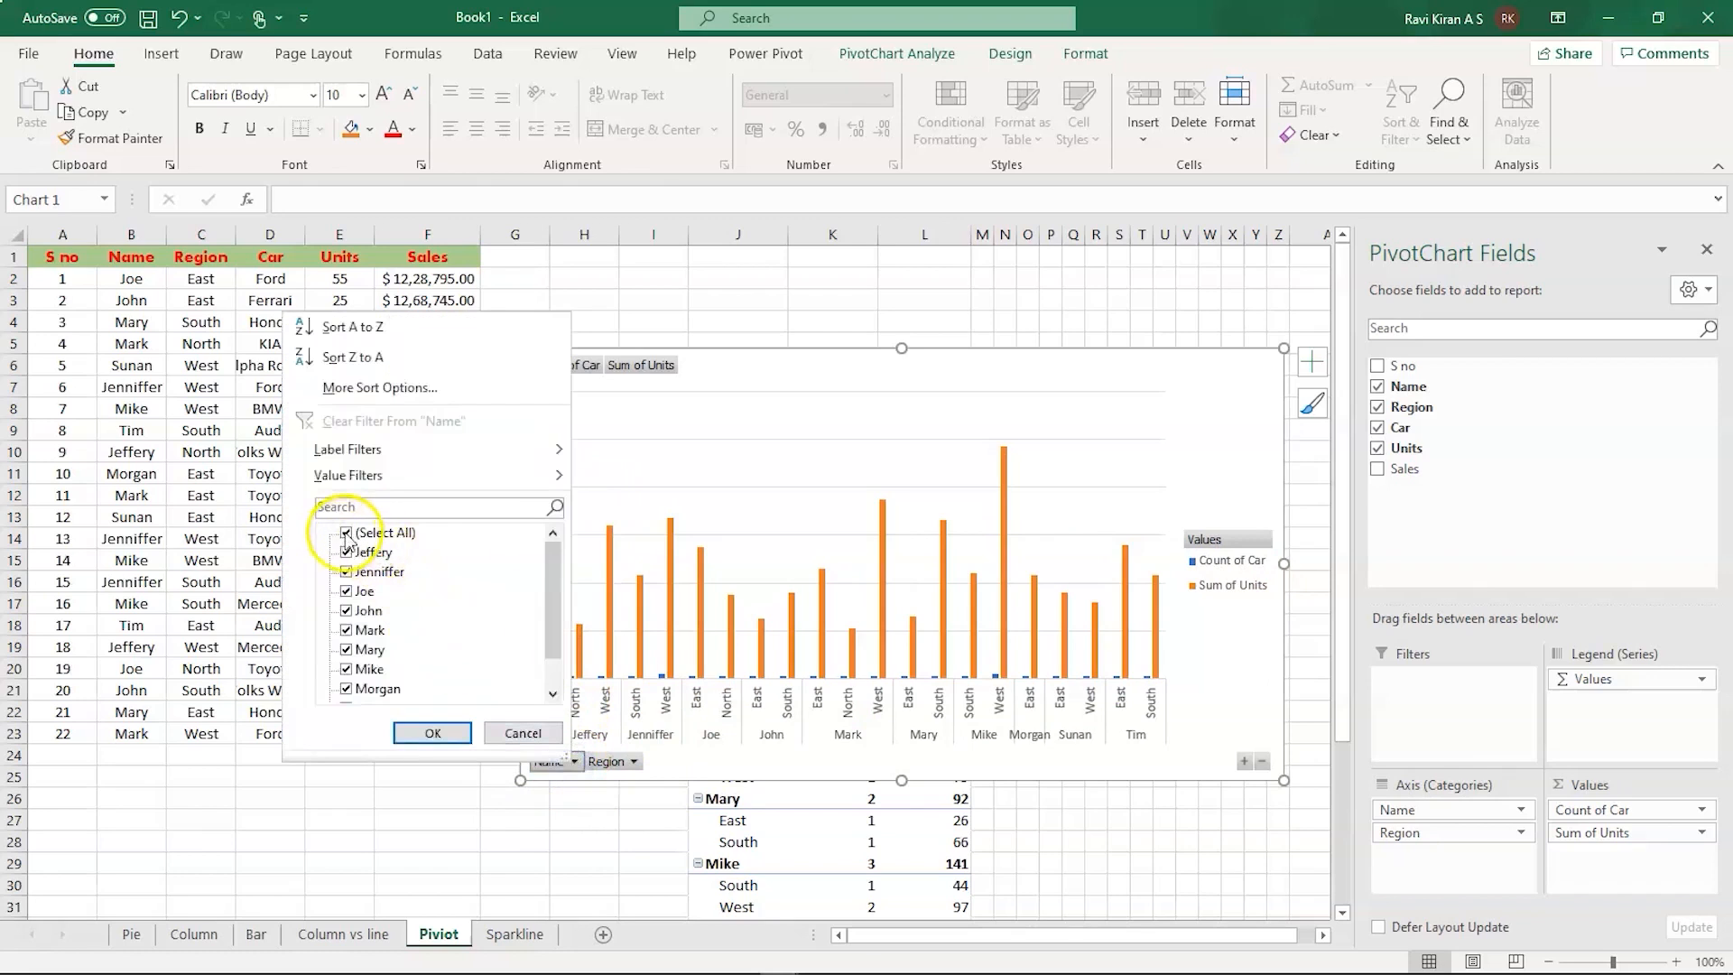
pyautogui.click(346, 535)
pyautogui.click(347, 573)
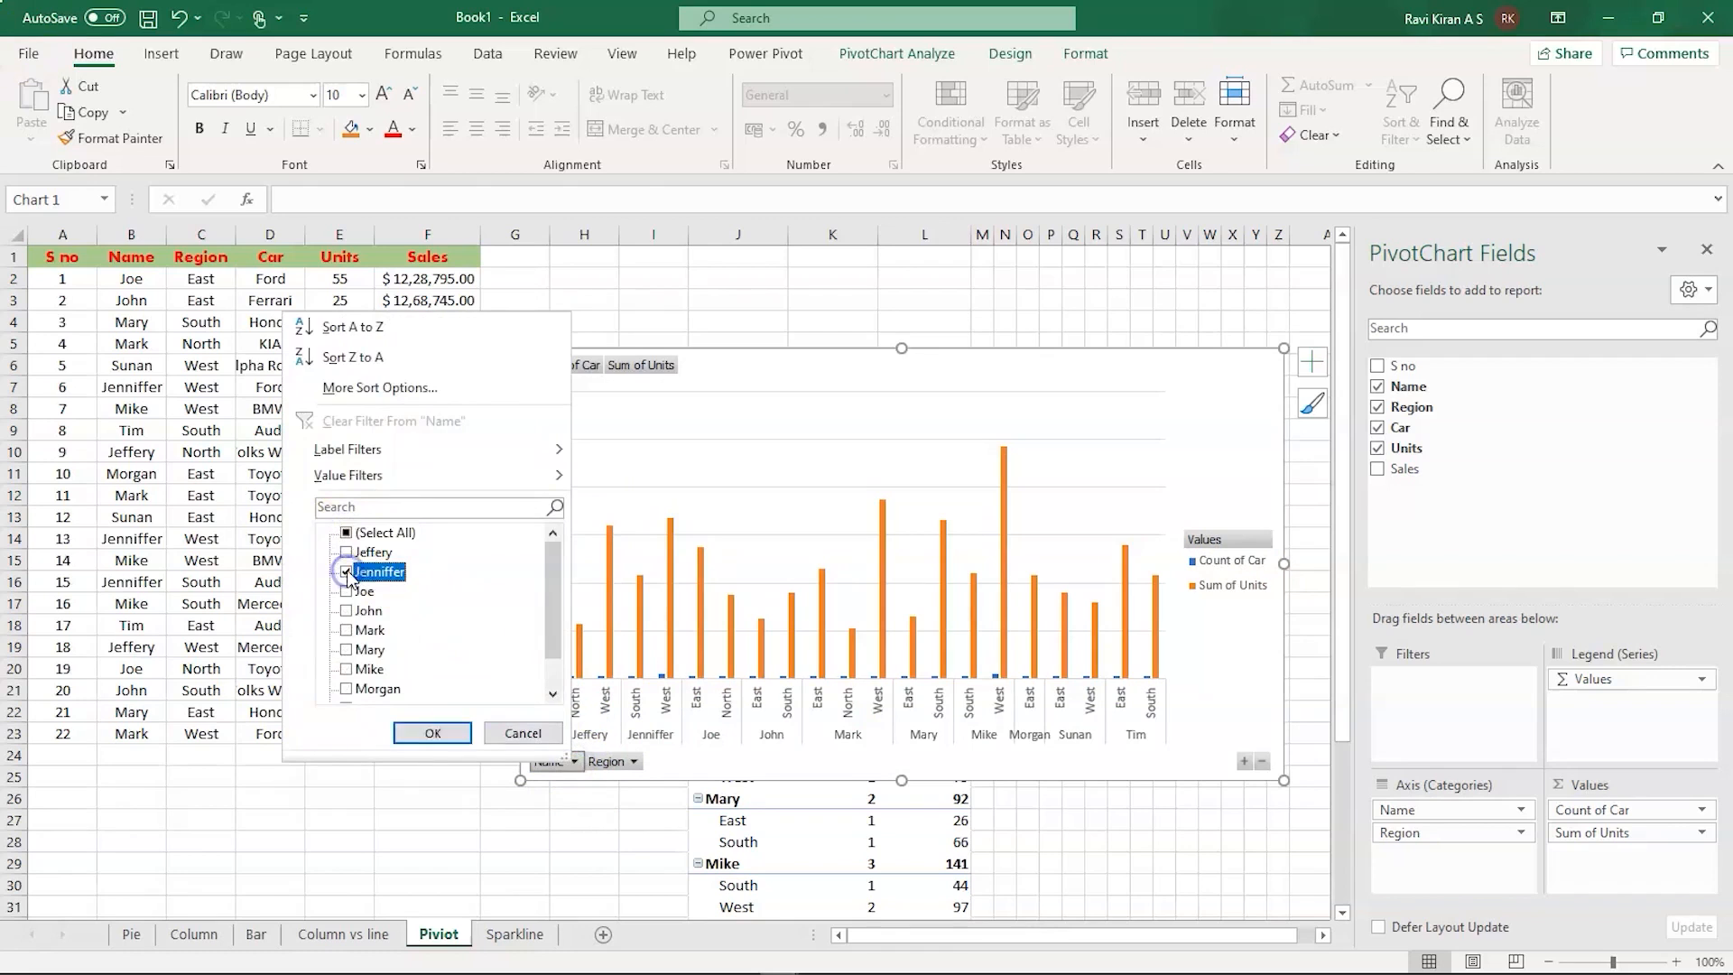
pyautogui.click(434, 733)
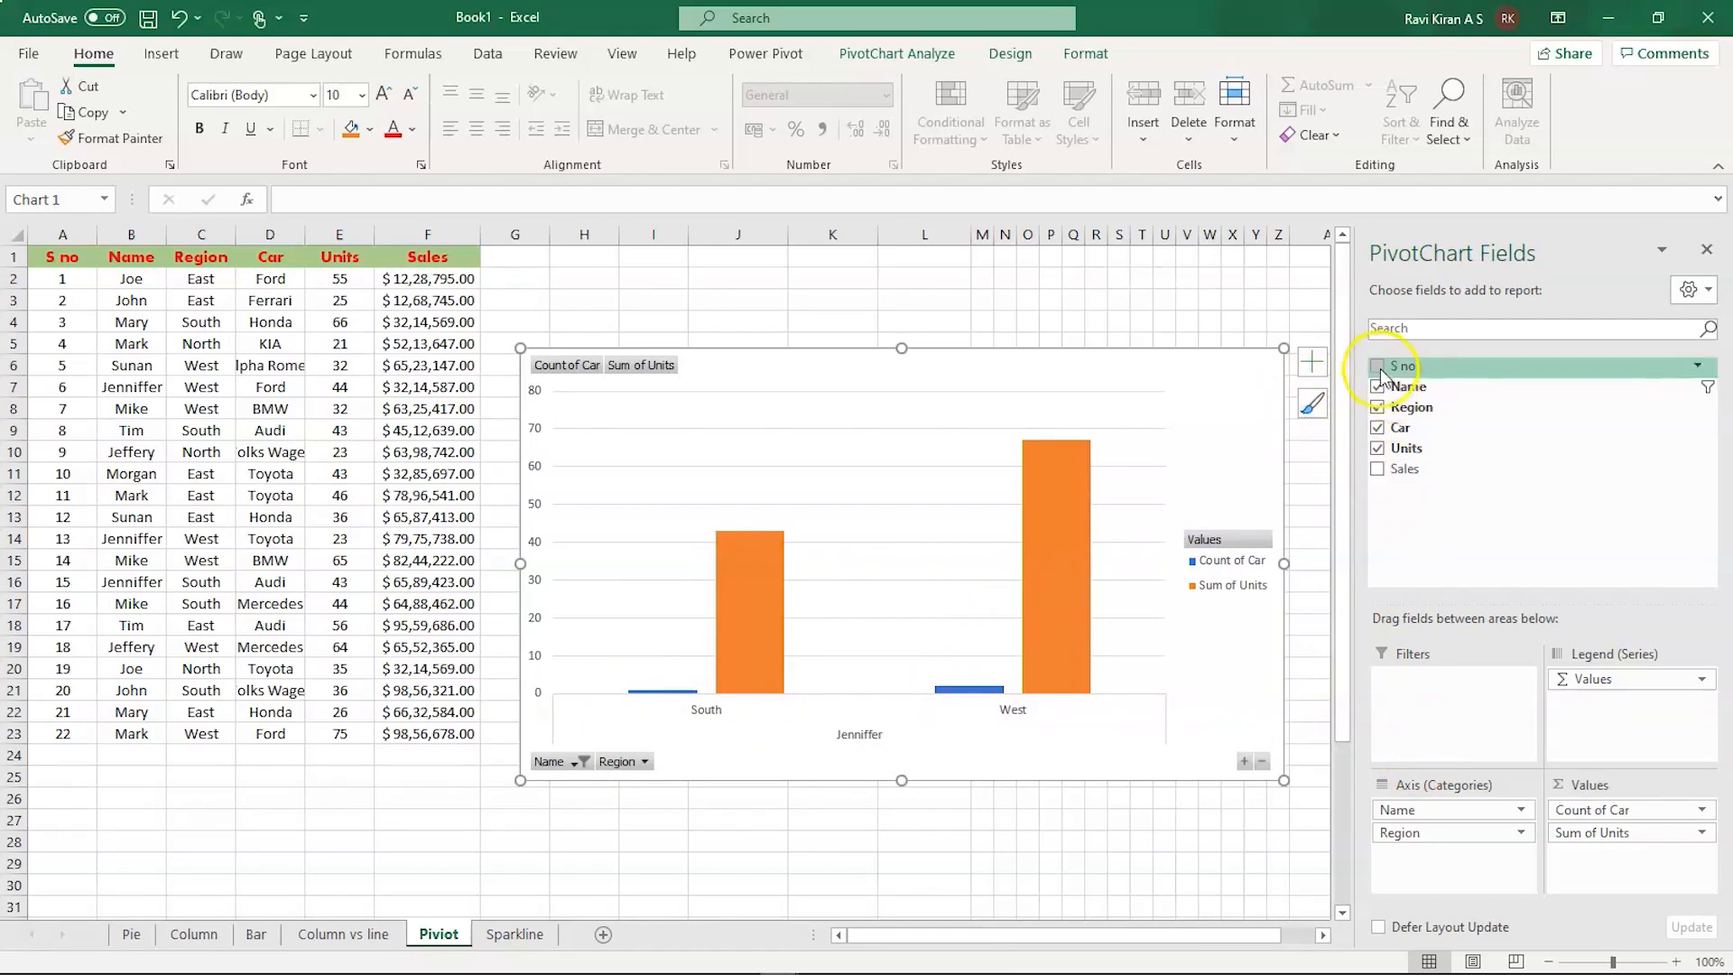
# - Add the Sales field to the PivotChart's values twice
pyautogui.click(1378, 470)
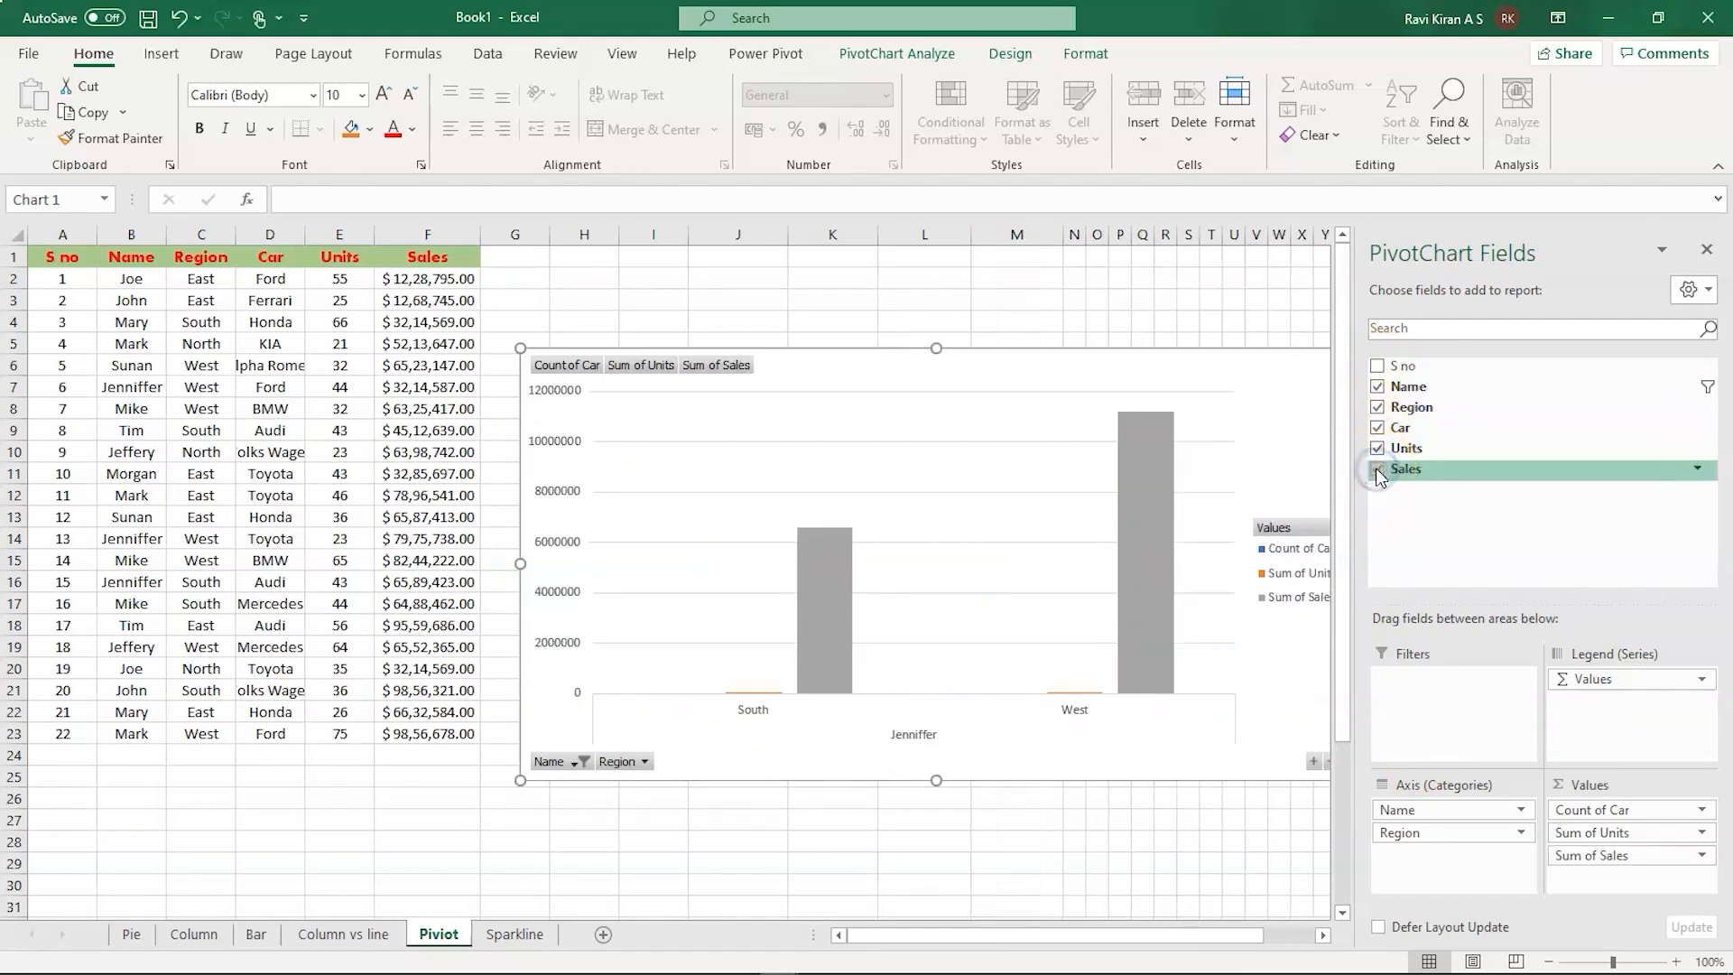
pyautogui.moveTo(1391, 474); pyautogui.dragTo(1562, 862)
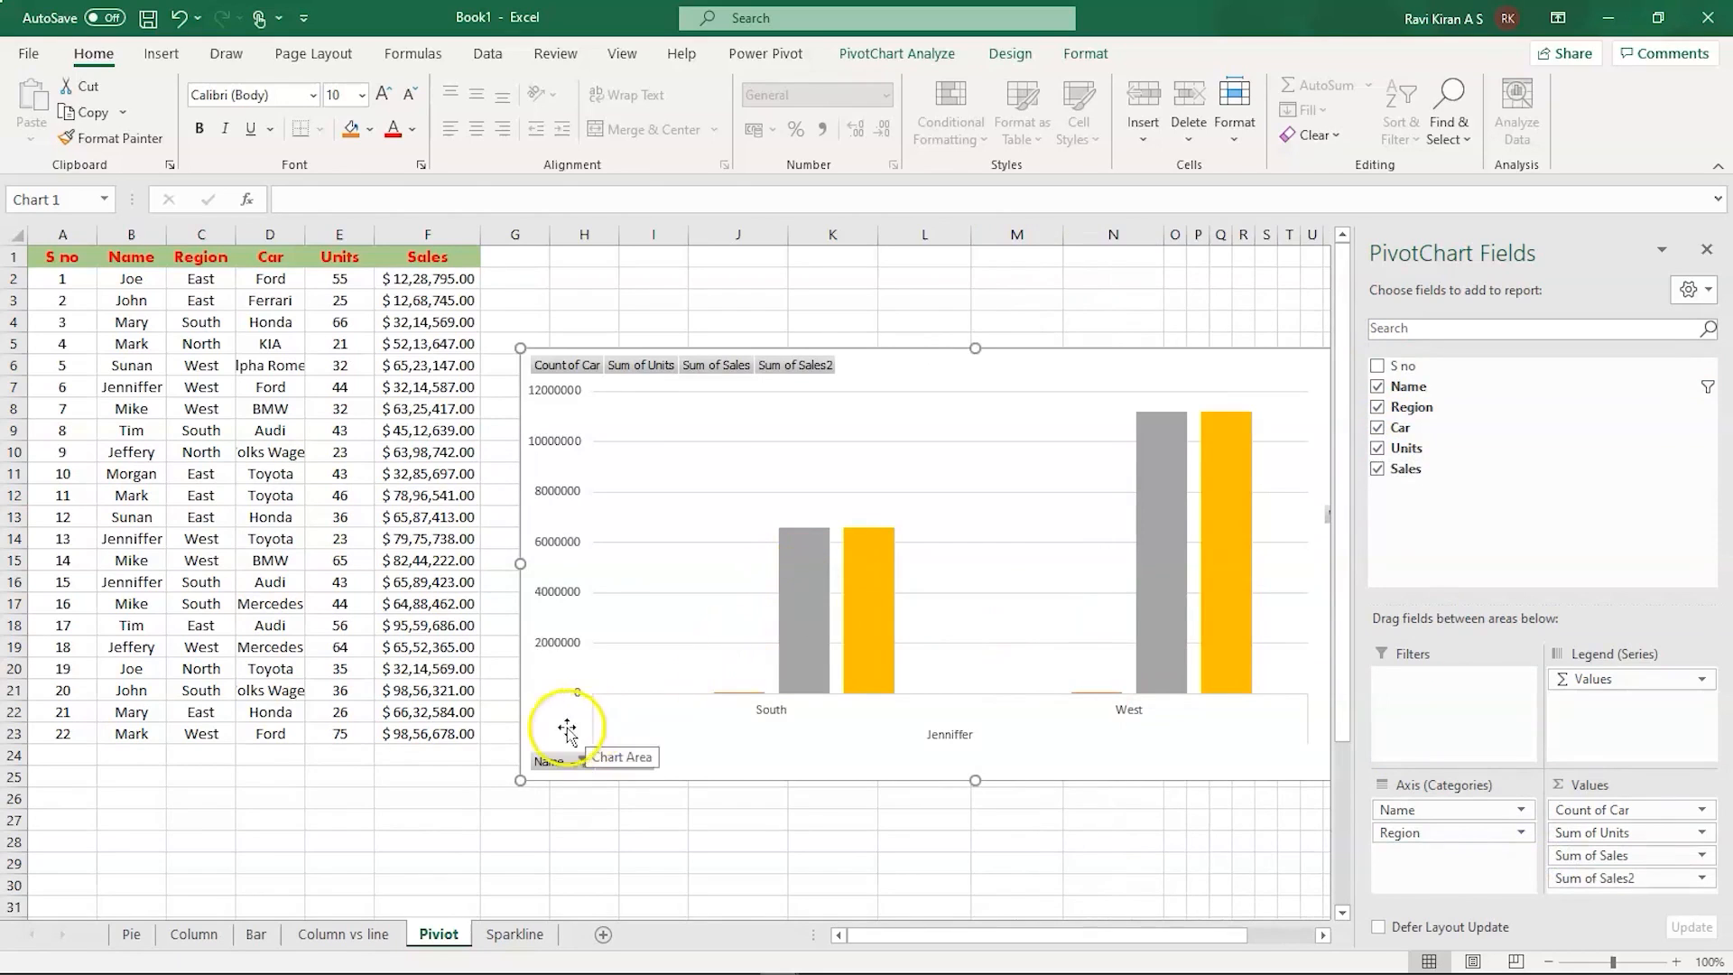
# - Move the PivotChart left to span about columns D to N and turn on its data labels
pyautogui.click(816, 653)
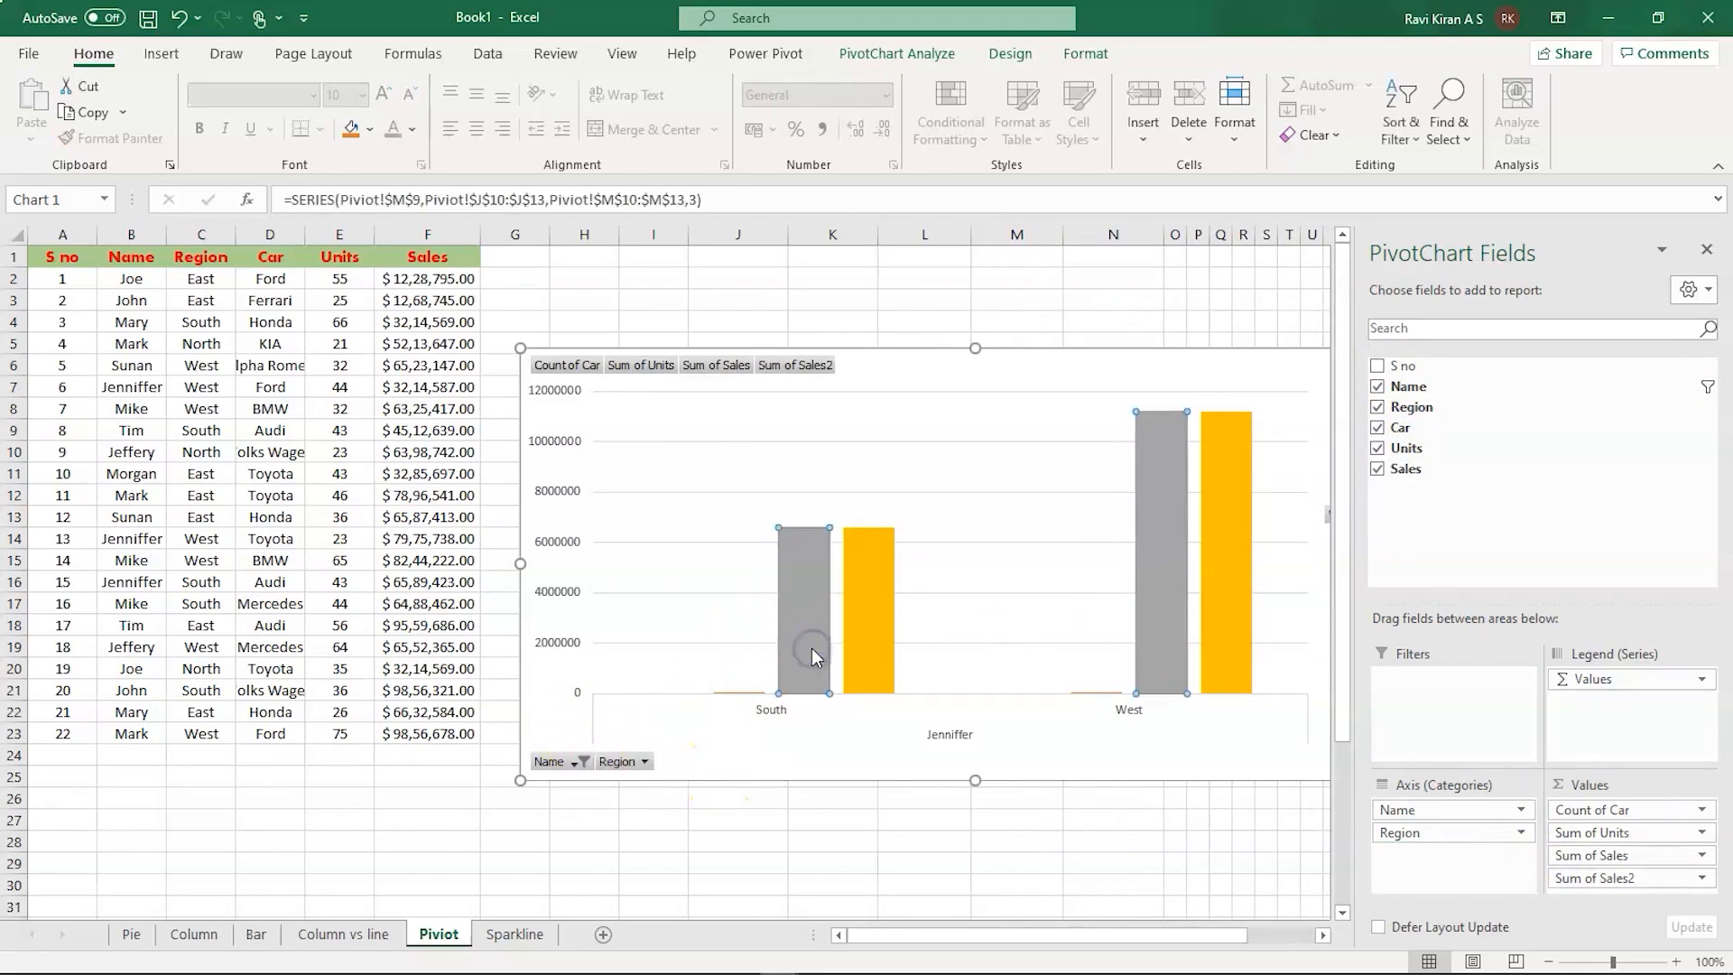
pyautogui.moveTo(1209, 356); pyautogui.dragTo(944, 361)
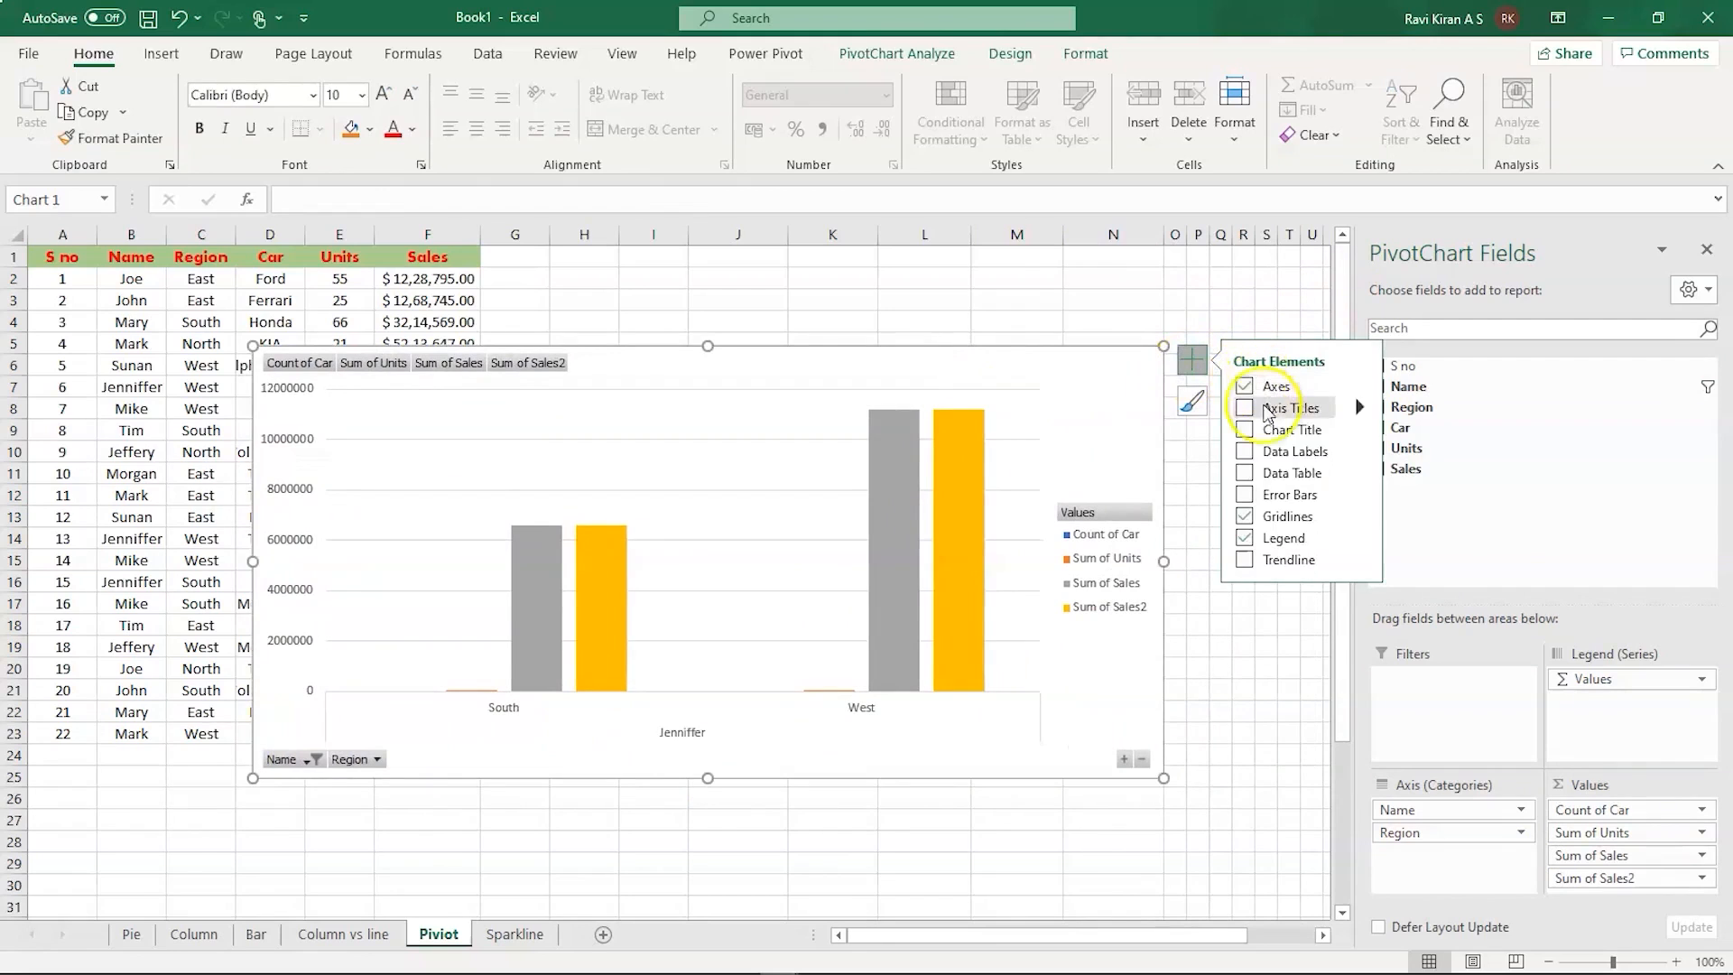
pyautogui.click(1245, 452)
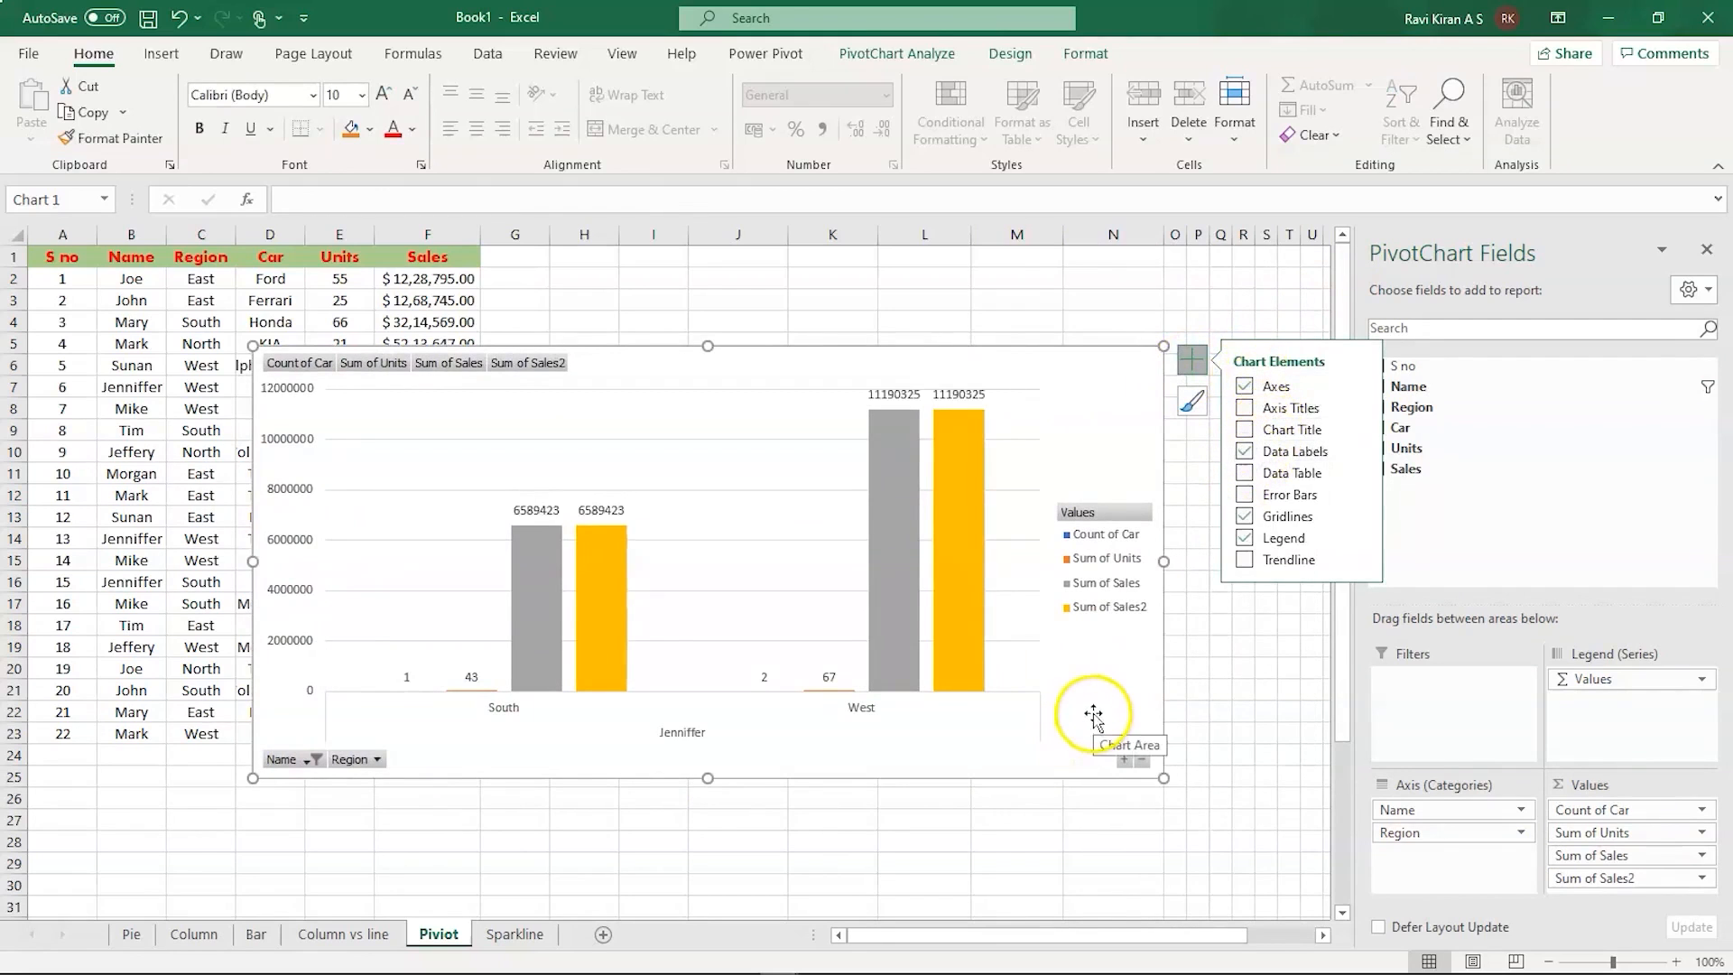
pyautogui.click(1034, 716)
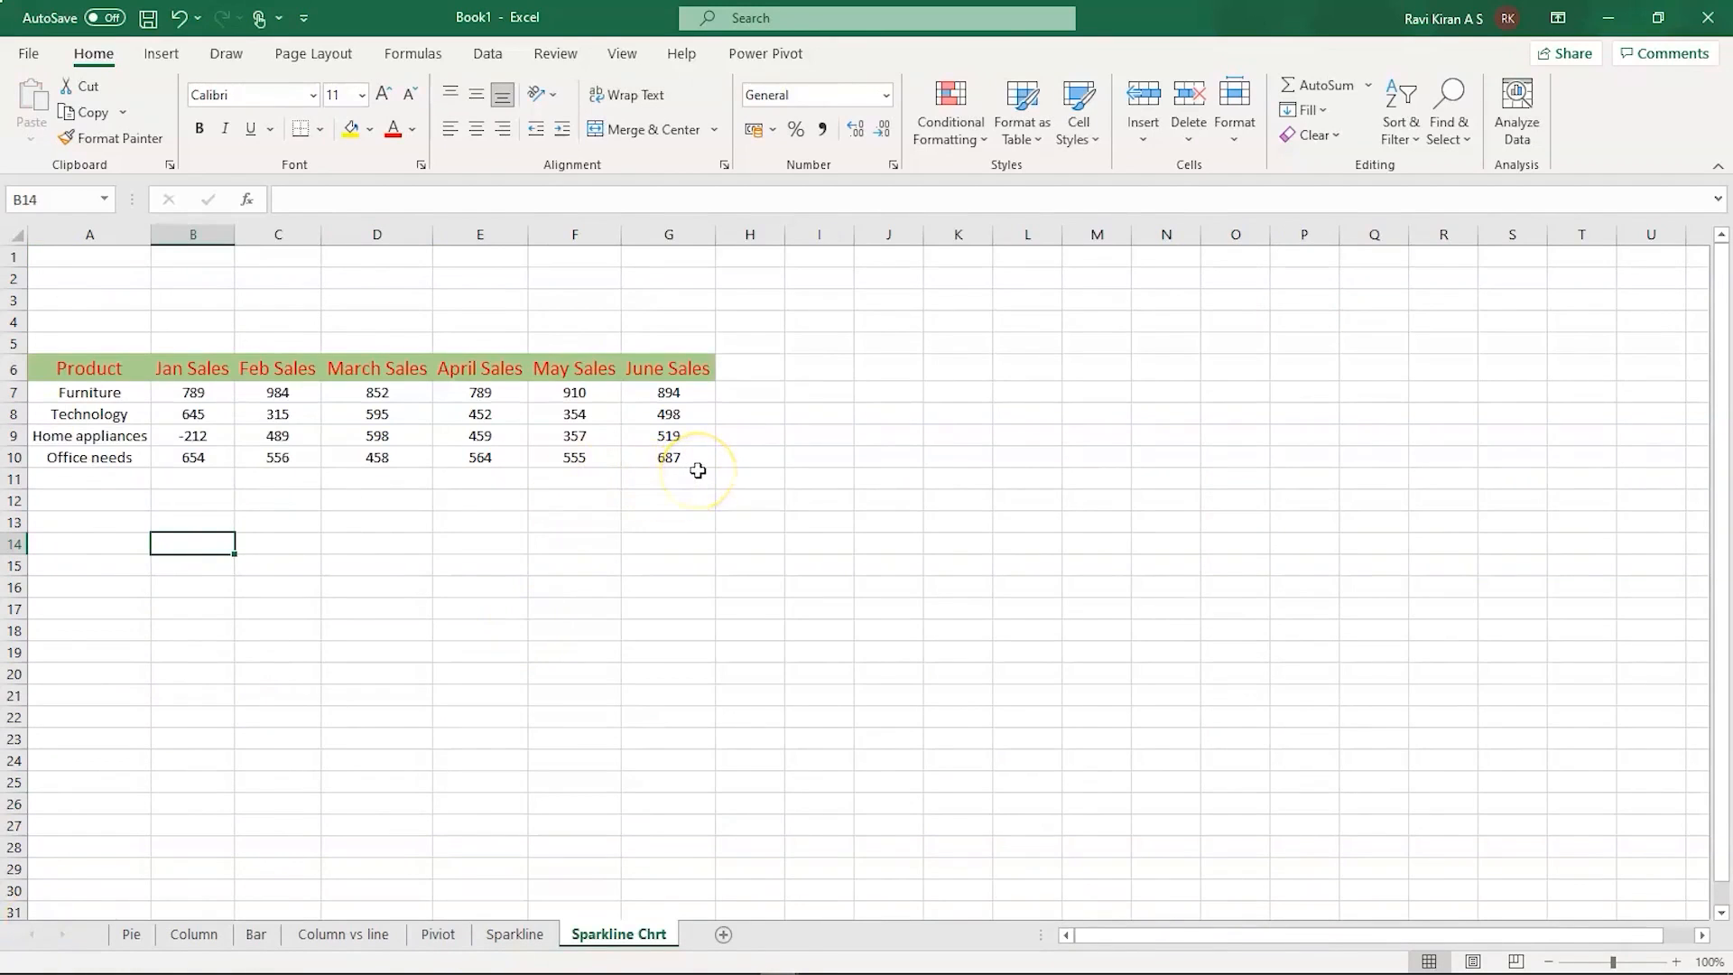
pyautogui.click(161, 53)
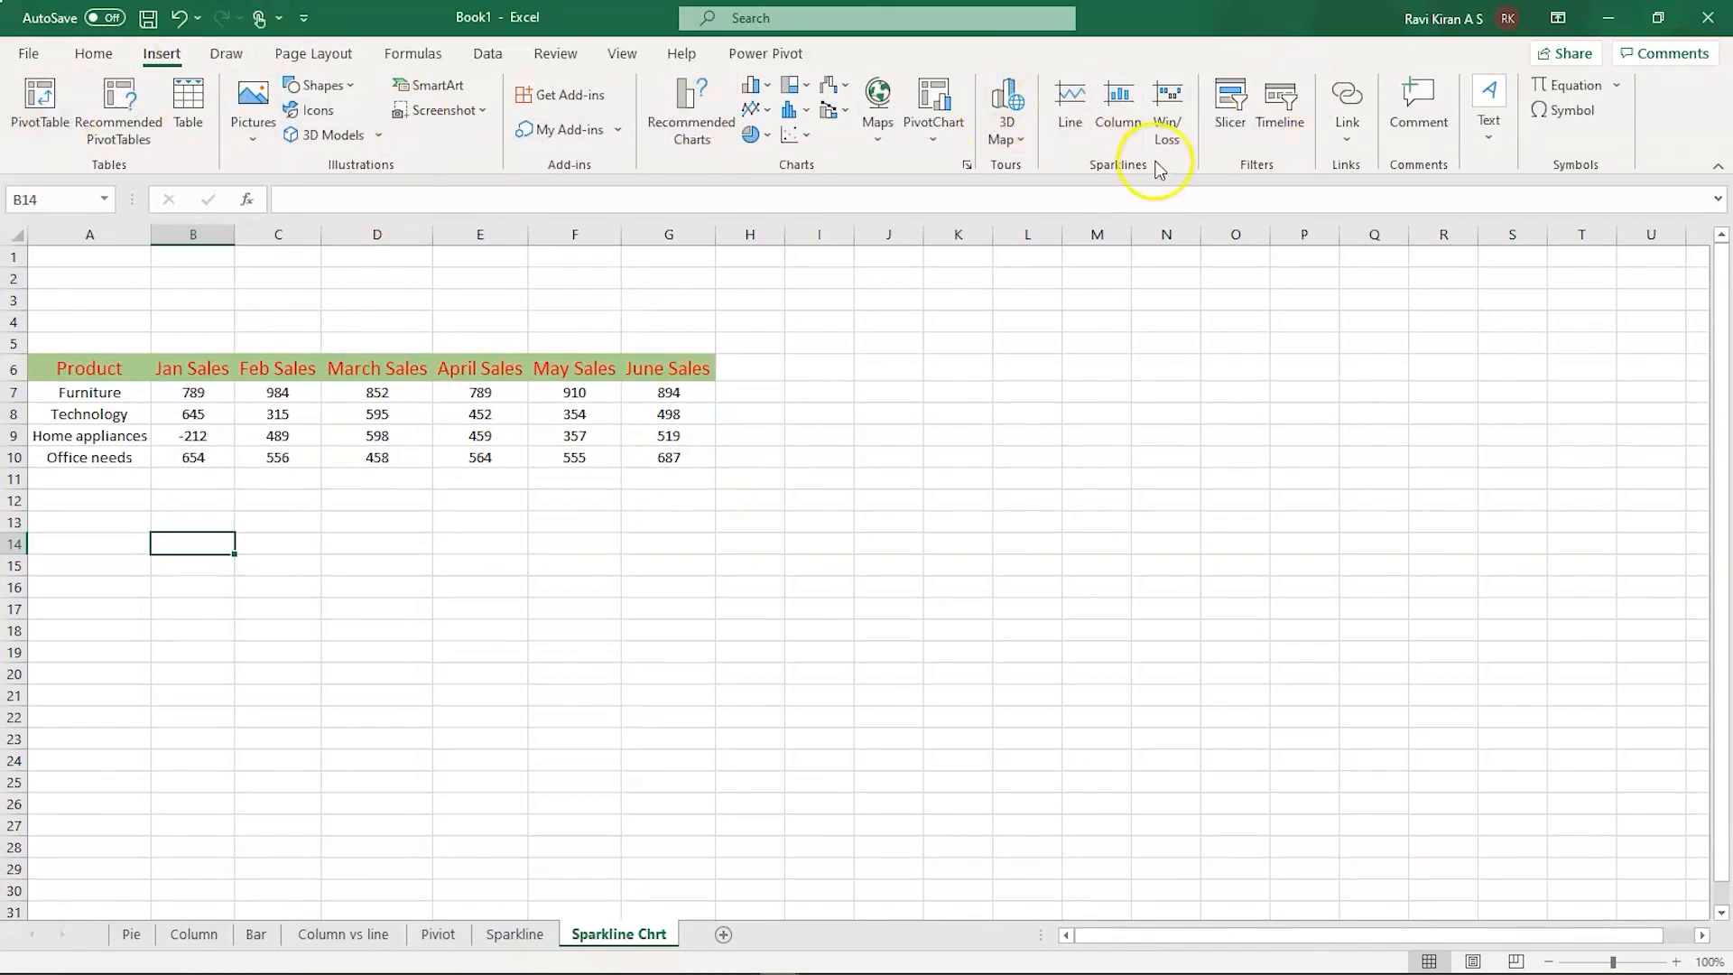
pyautogui.click(694, 461)
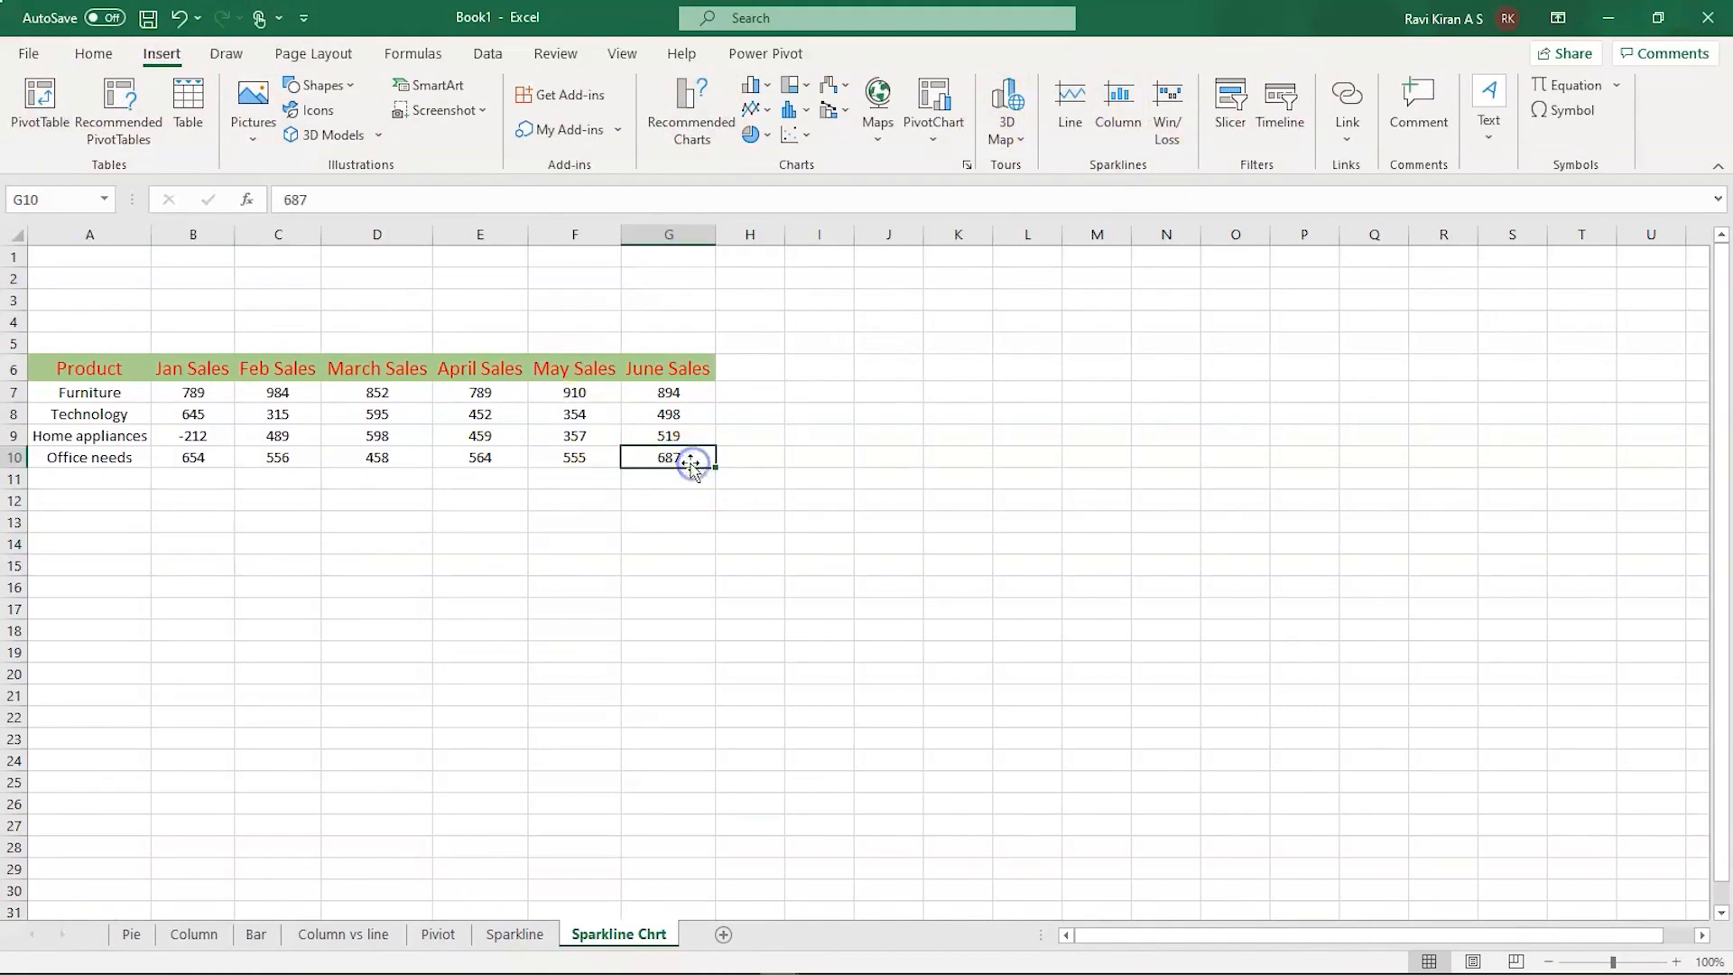
pyautogui.click(199, 462)
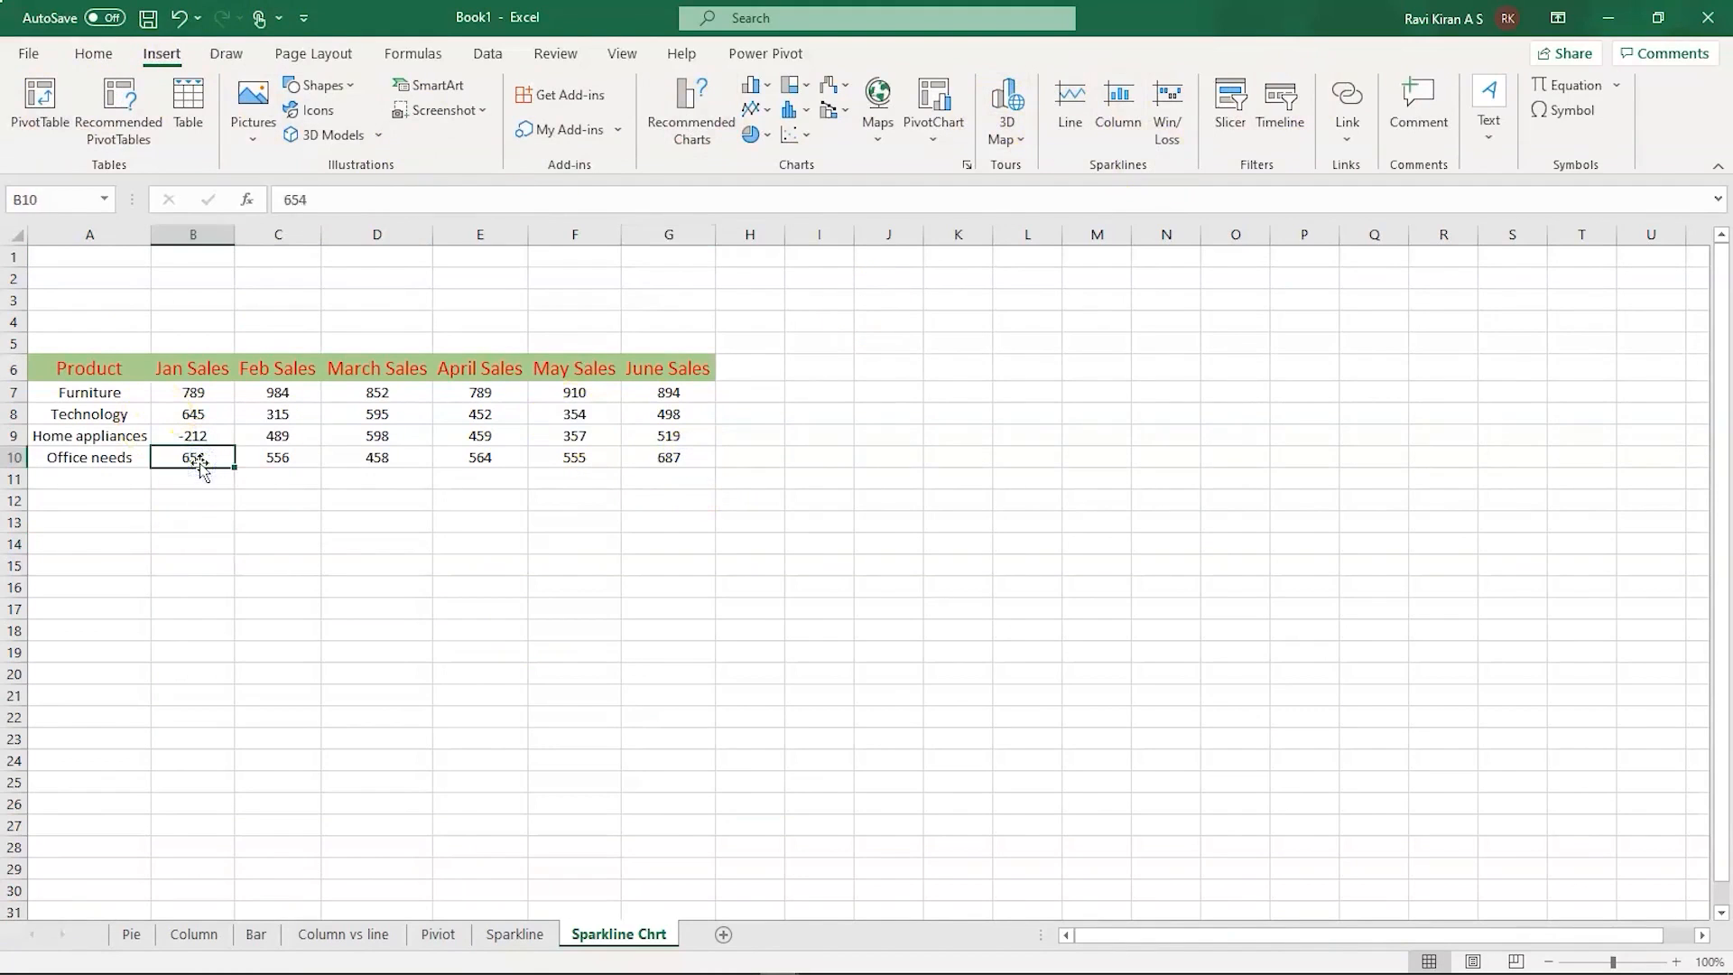
pyautogui.hotkey('shift', 'Up')
pyautogui.hotkey('shift', 'Up')
pyautogui.hotkey('shift', 'Up')
pyautogui.hotkey('shift', 'Up')
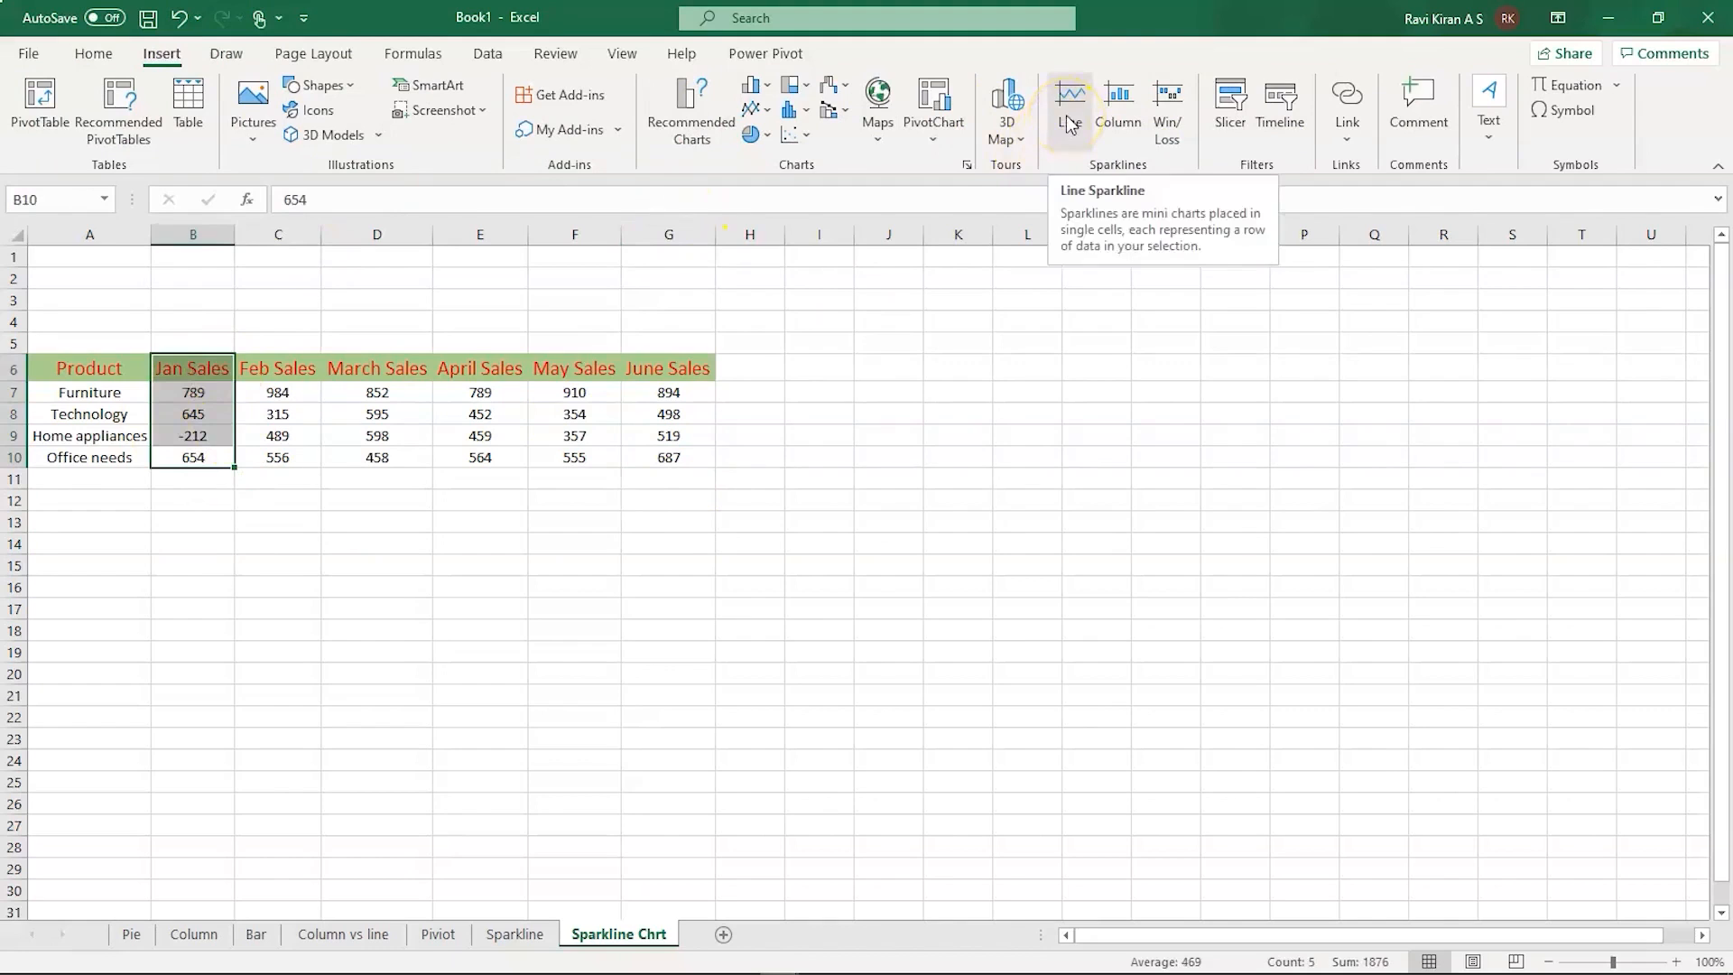
pyautogui.click(1118, 126)
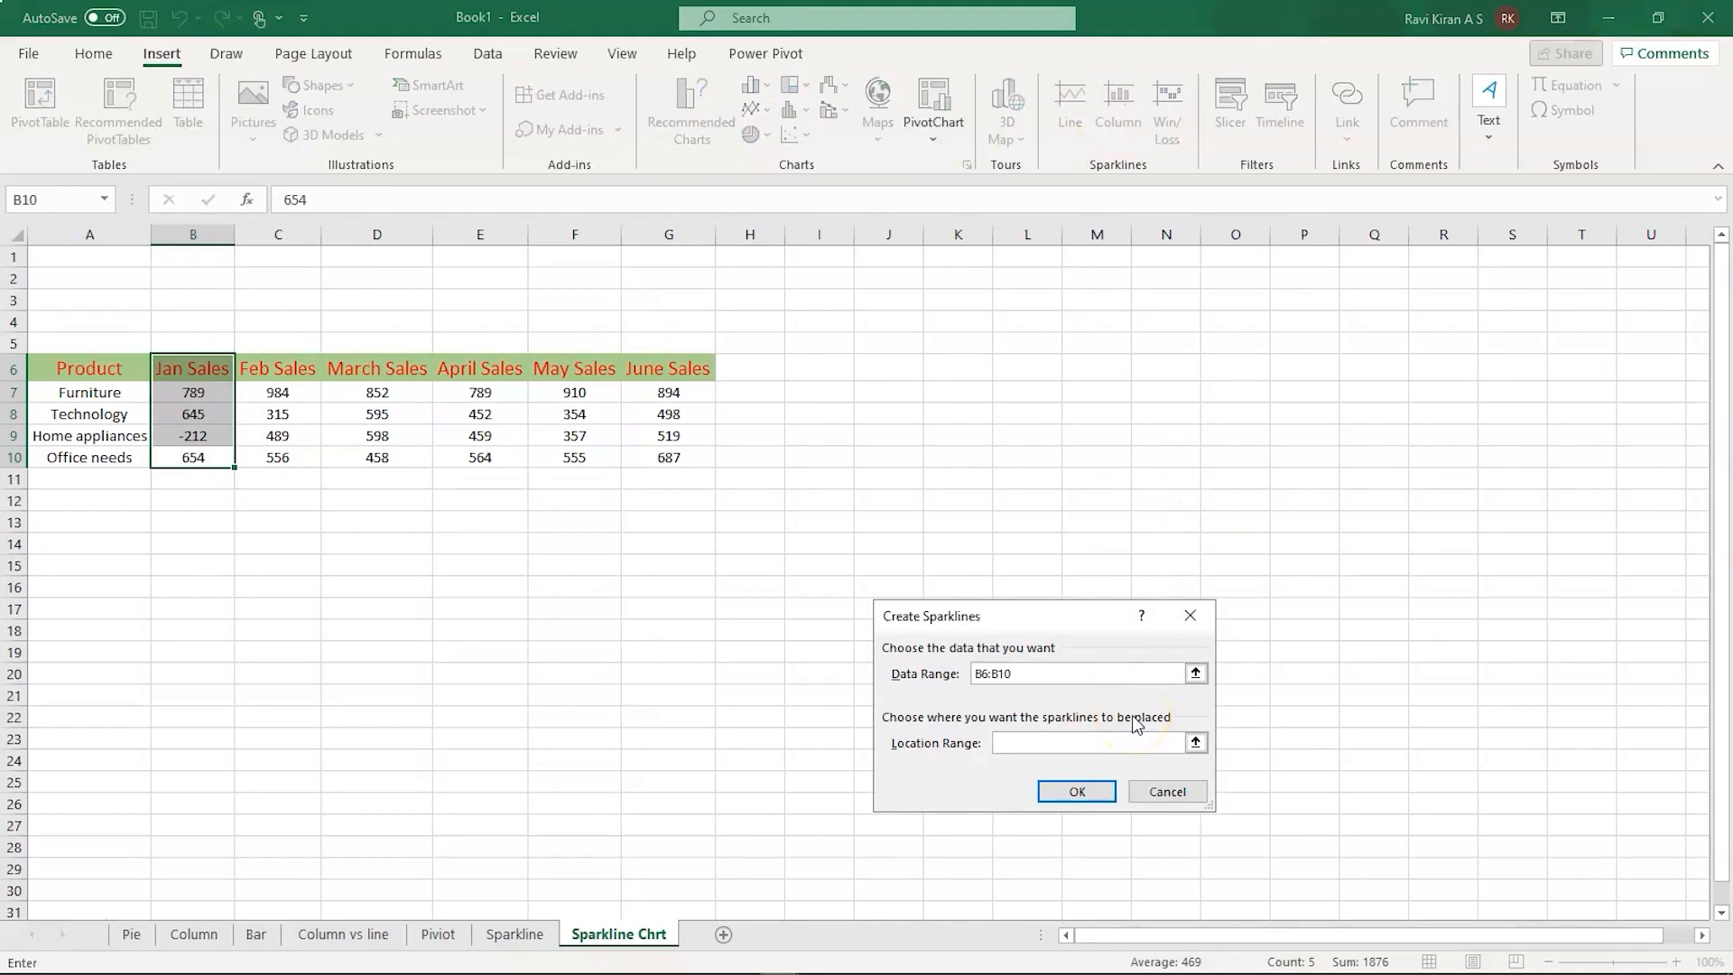
pyautogui.click(1156, 795)
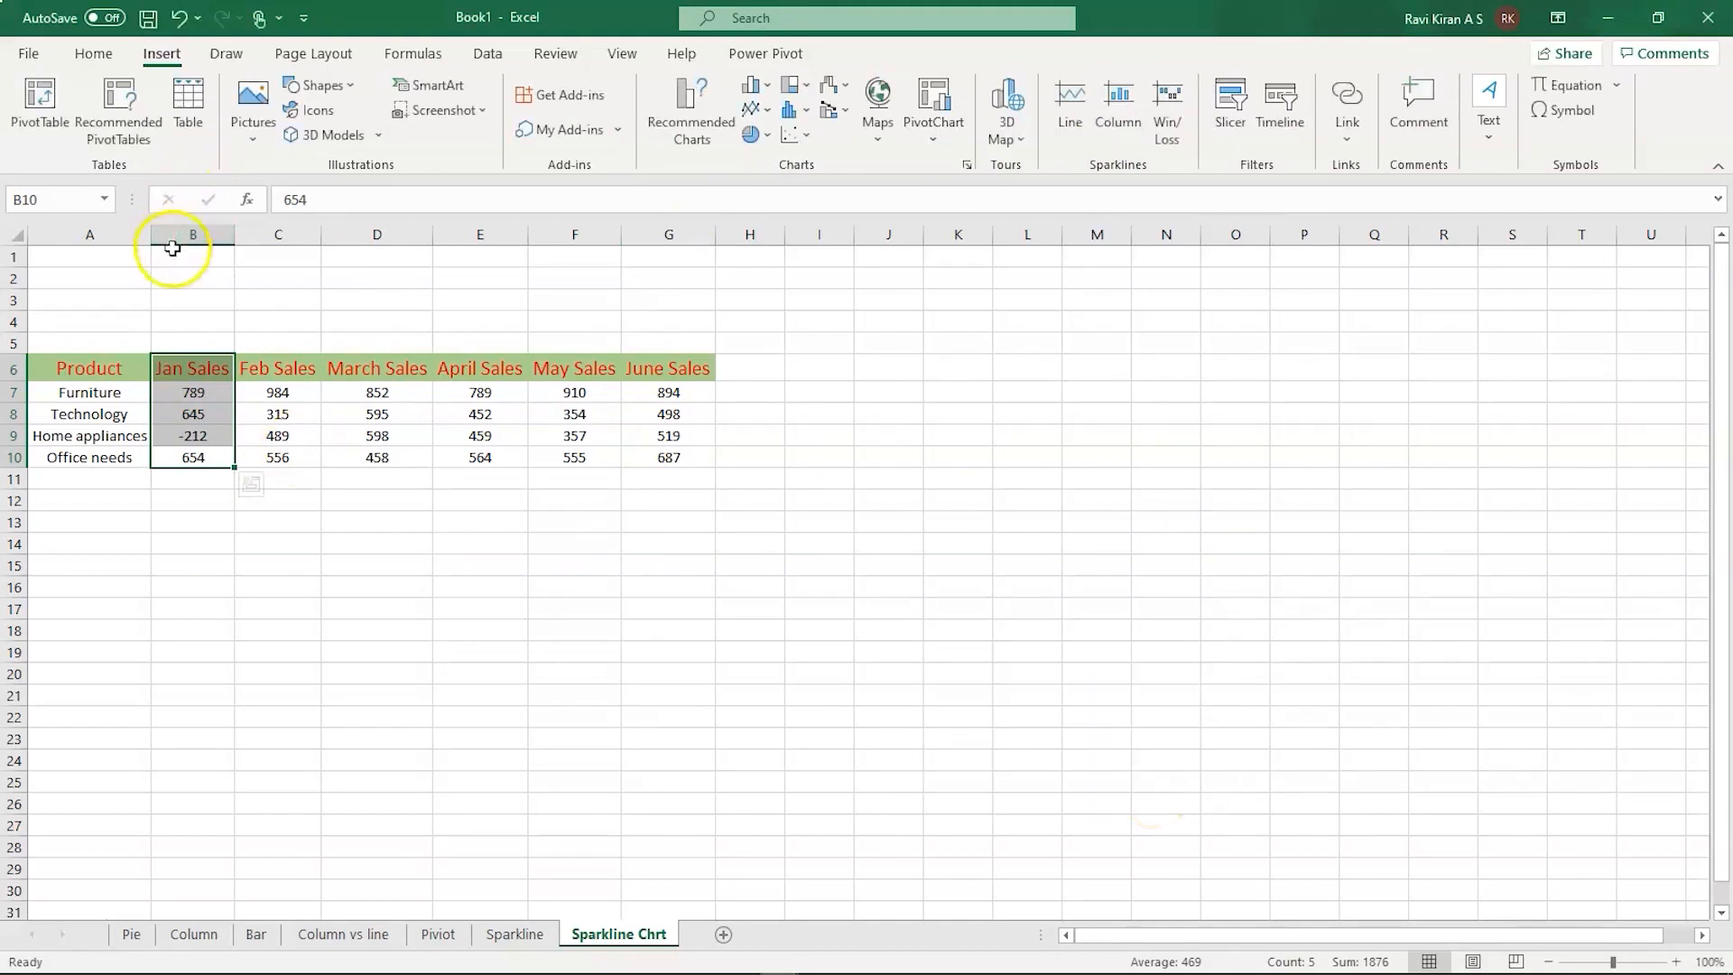
# - Merge cells B1:B5 above the Jan Sales header into one cell without centring
pyautogui.click(172, 260)
pyautogui.hotkey('shift', 'Down')
pyautogui.hotkey('shift', 'Down')
pyautogui.hotkey('shift', 'Down')
pyautogui.hotkey('shift', 'Down')
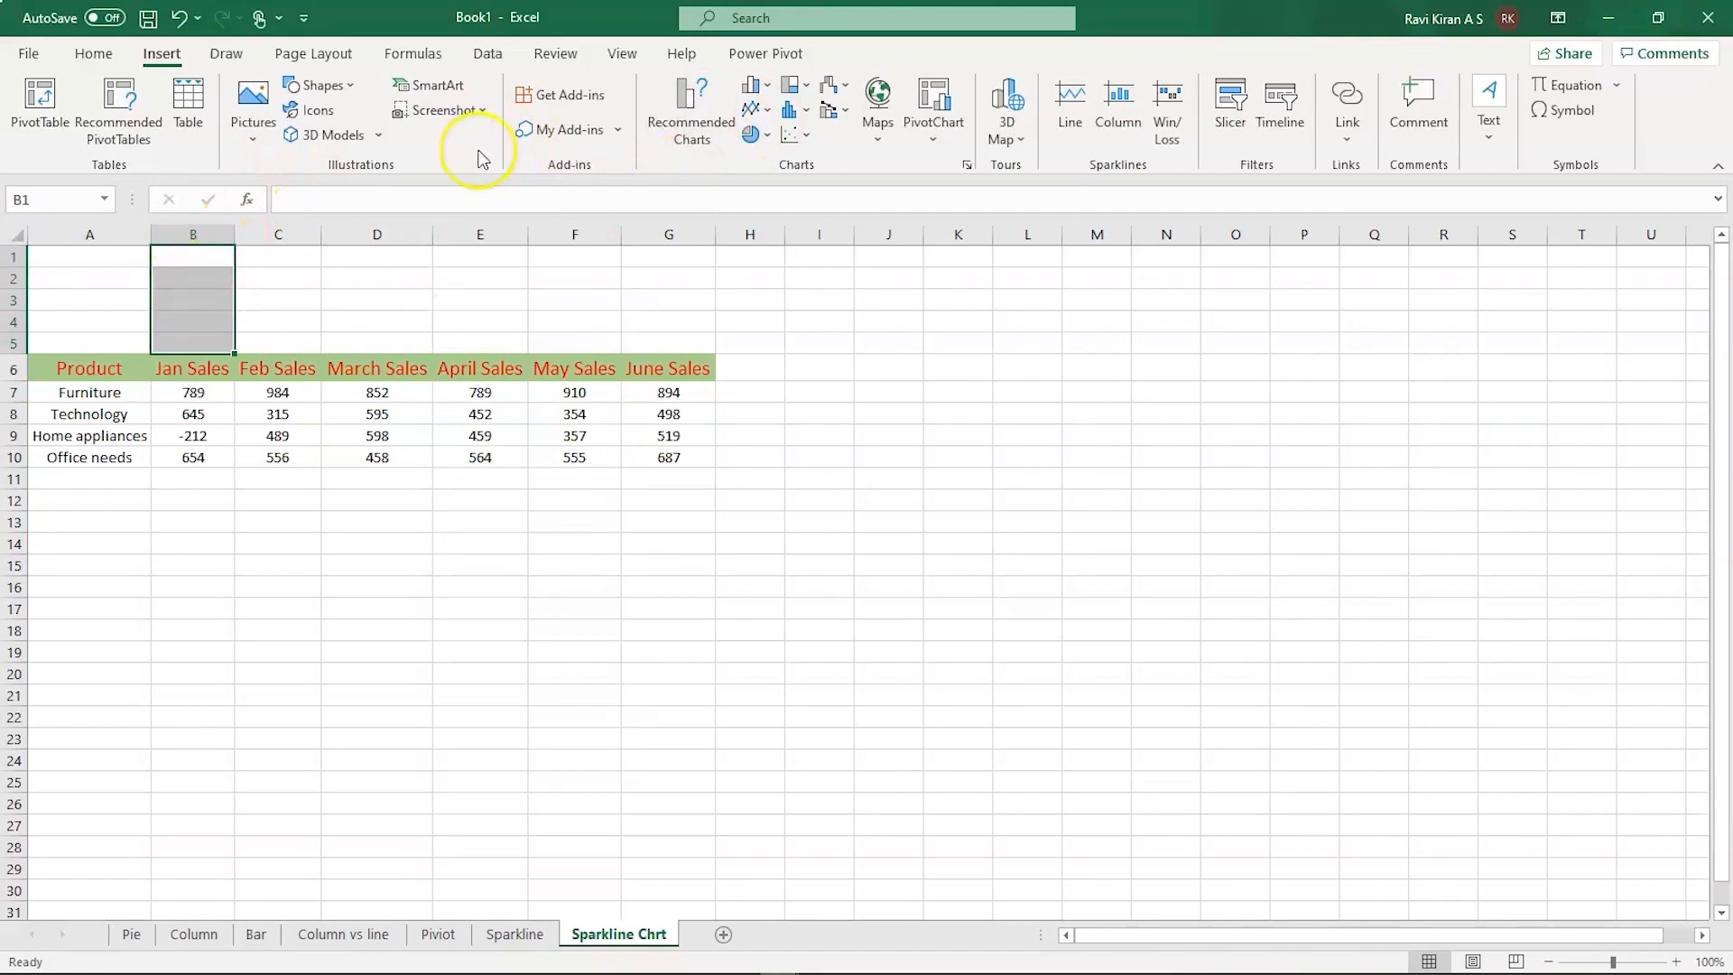
pyautogui.click(99, 56)
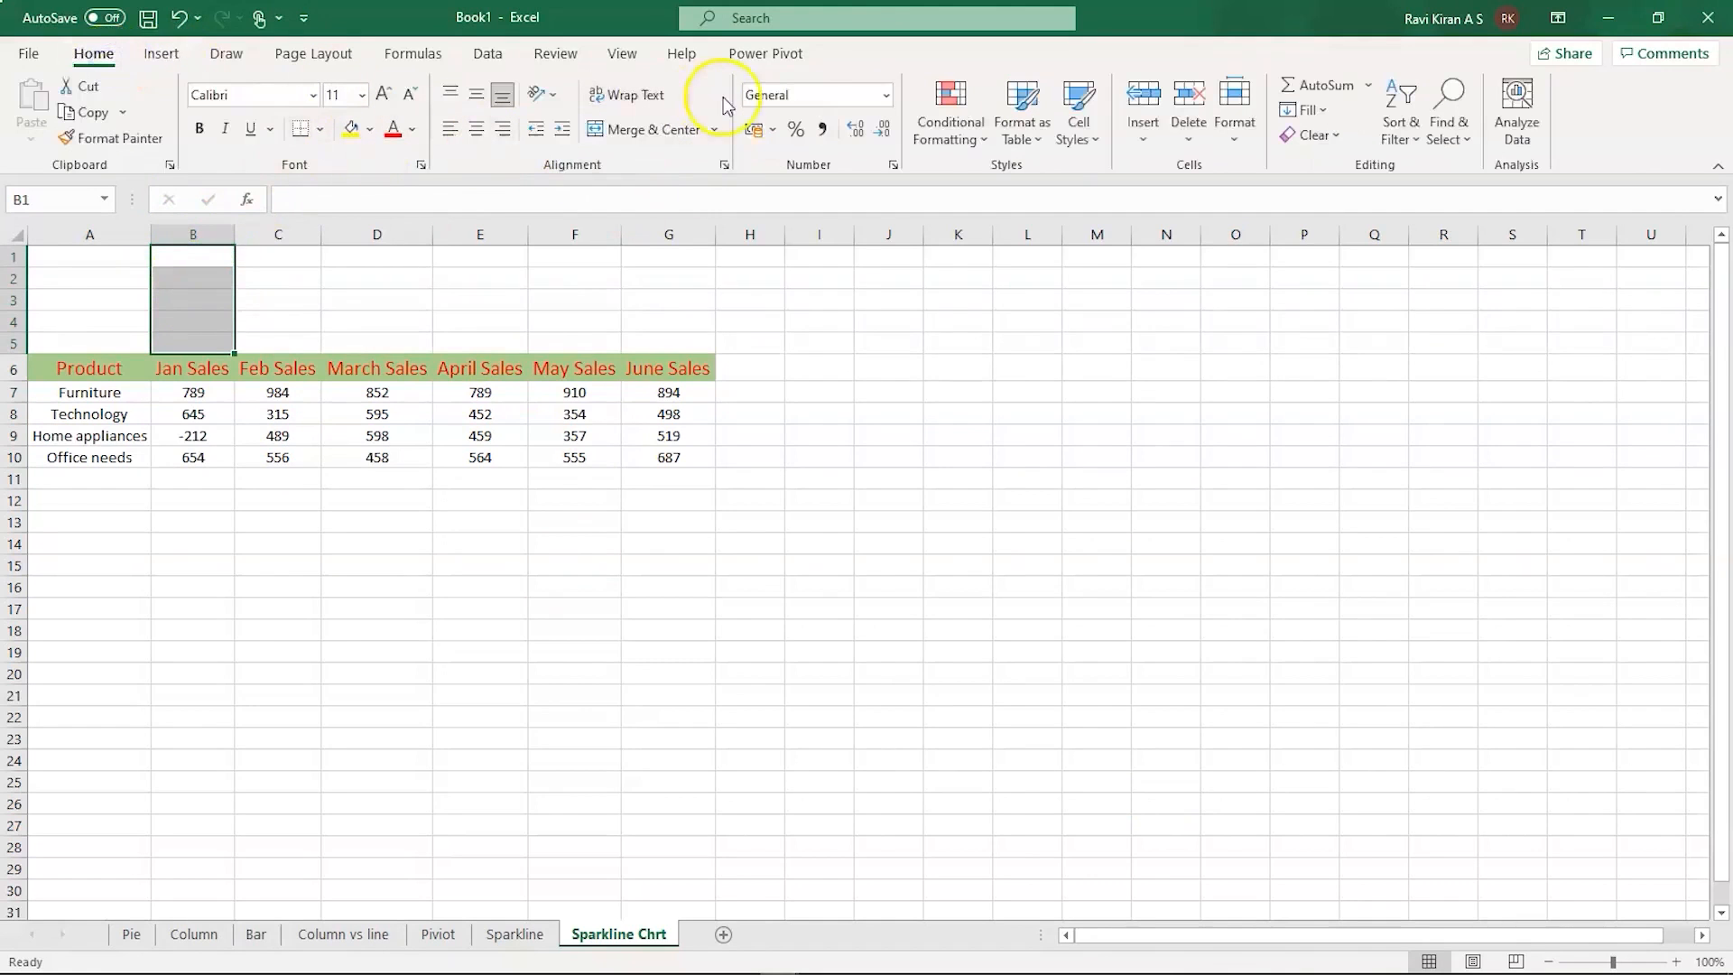
pyautogui.click(720, 130)
pyautogui.click(651, 218)
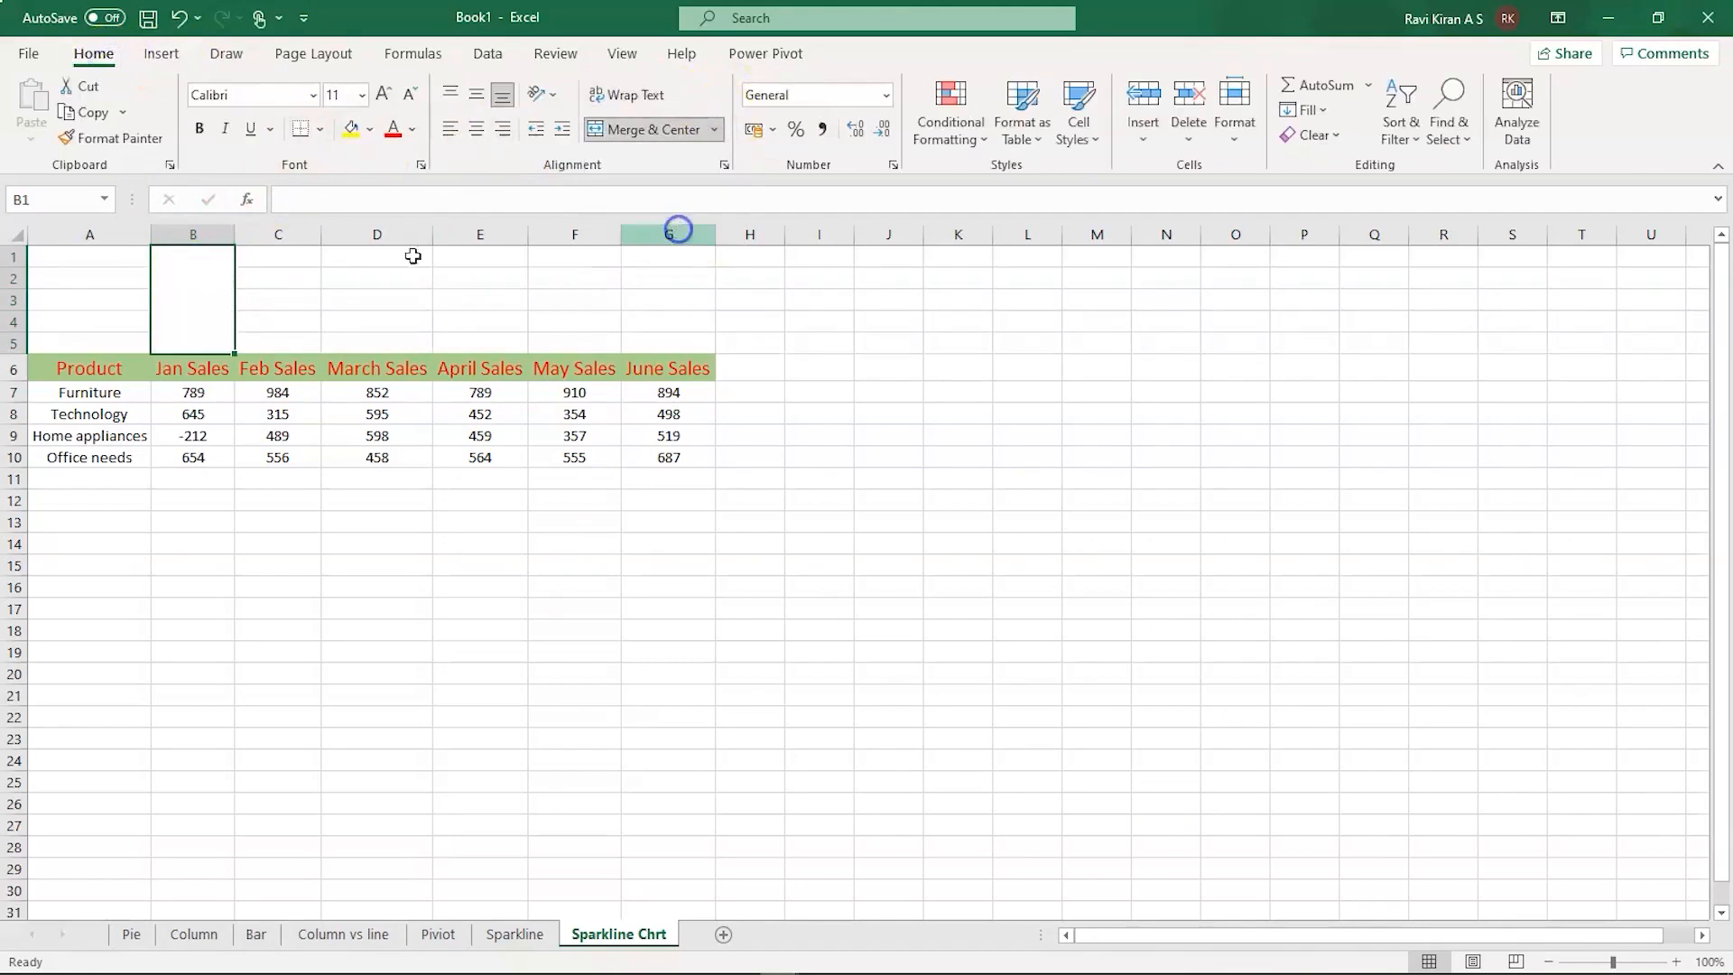
# - Merge cells A1:A5 above the Product header into one cell without centring
pyautogui.click(117, 268)
pyautogui.hotkey('shift', 'Down')
pyautogui.hotkey('shift', 'Down')
pyautogui.hotkey('shift', 'Down')
pyautogui.hotkey('shift', 'Down')
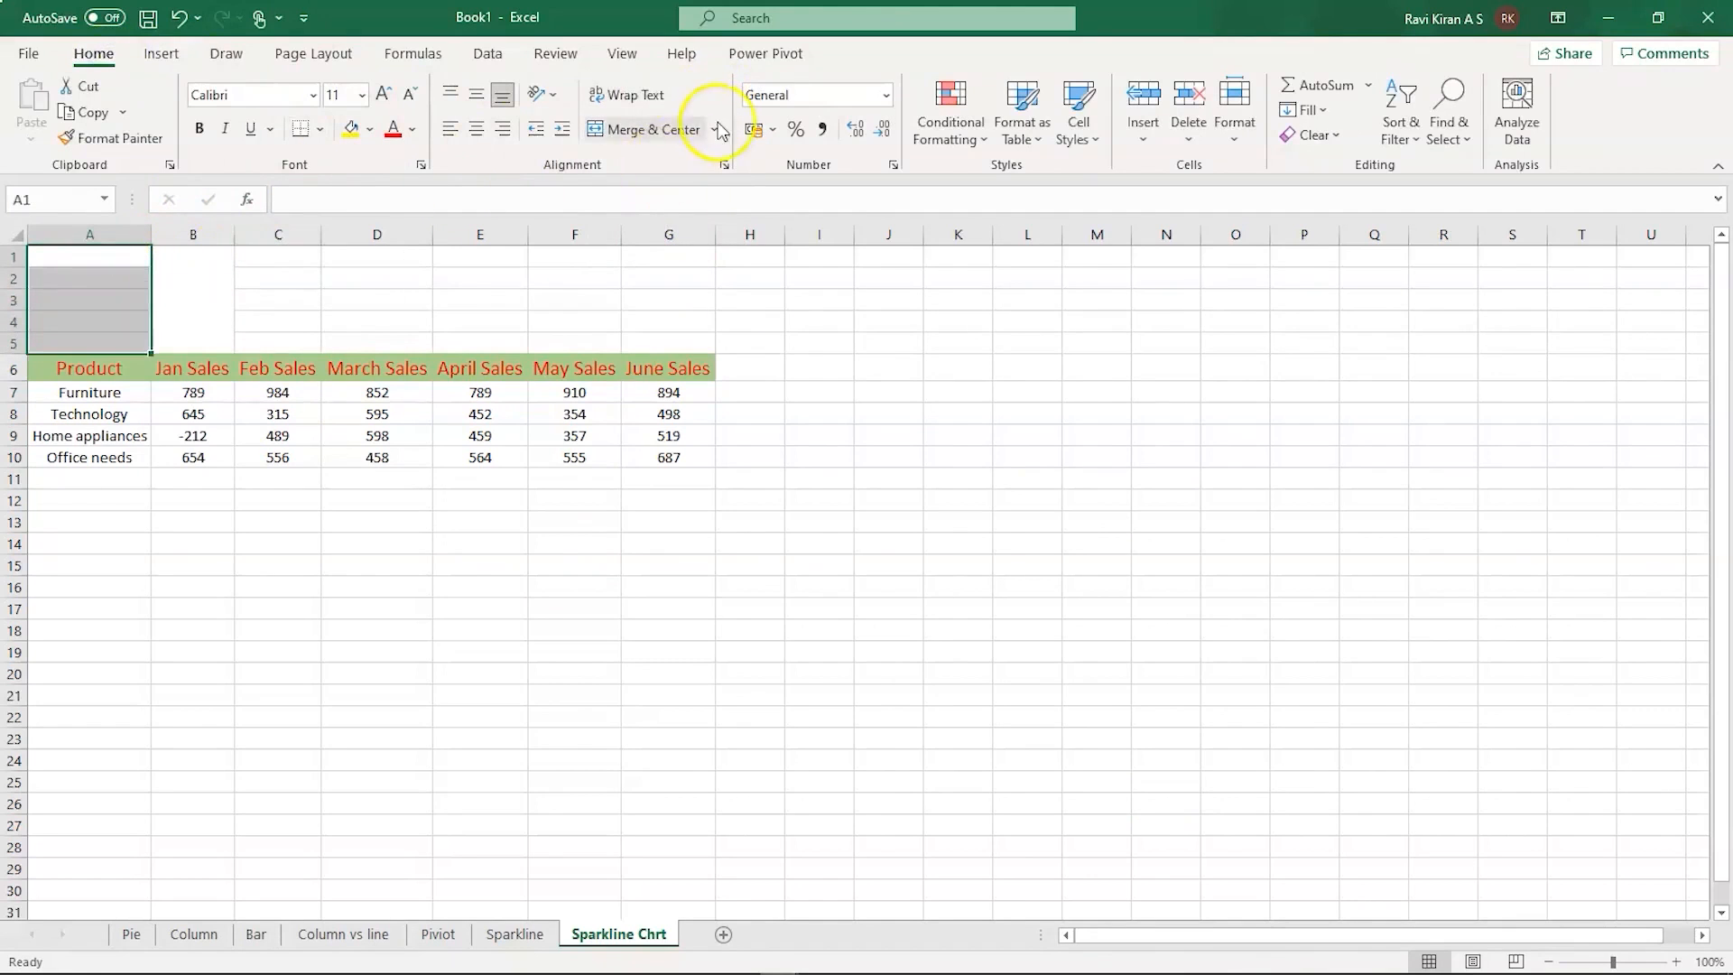
pyautogui.click(721, 130)
pyautogui.click(709, 218)
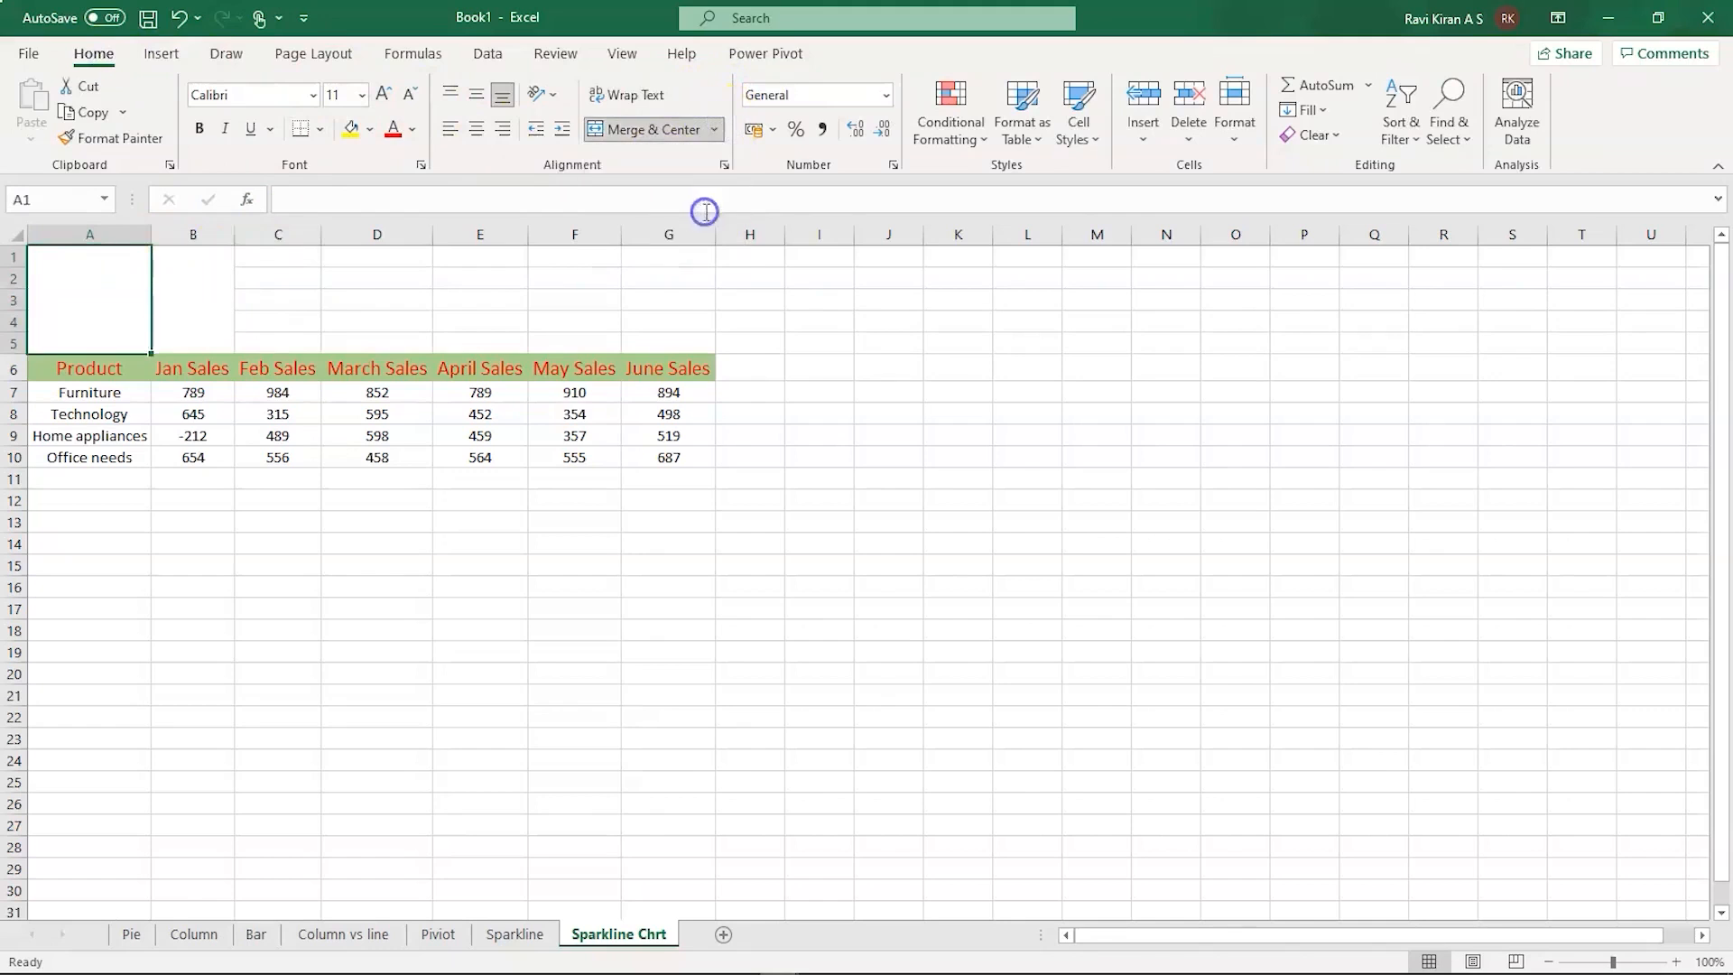
# - Merge cells C1:C5 above the Feb Sales header into one cell without centring
pyautogui.click(297, 265)
pyautogui.hotkey('shift', 'Down')
pyautogui.hotkey('shift', 'Down')
pyautogui.hotkey('shift', 'Down')
pyautogui.hotkey('shift', 'Down')
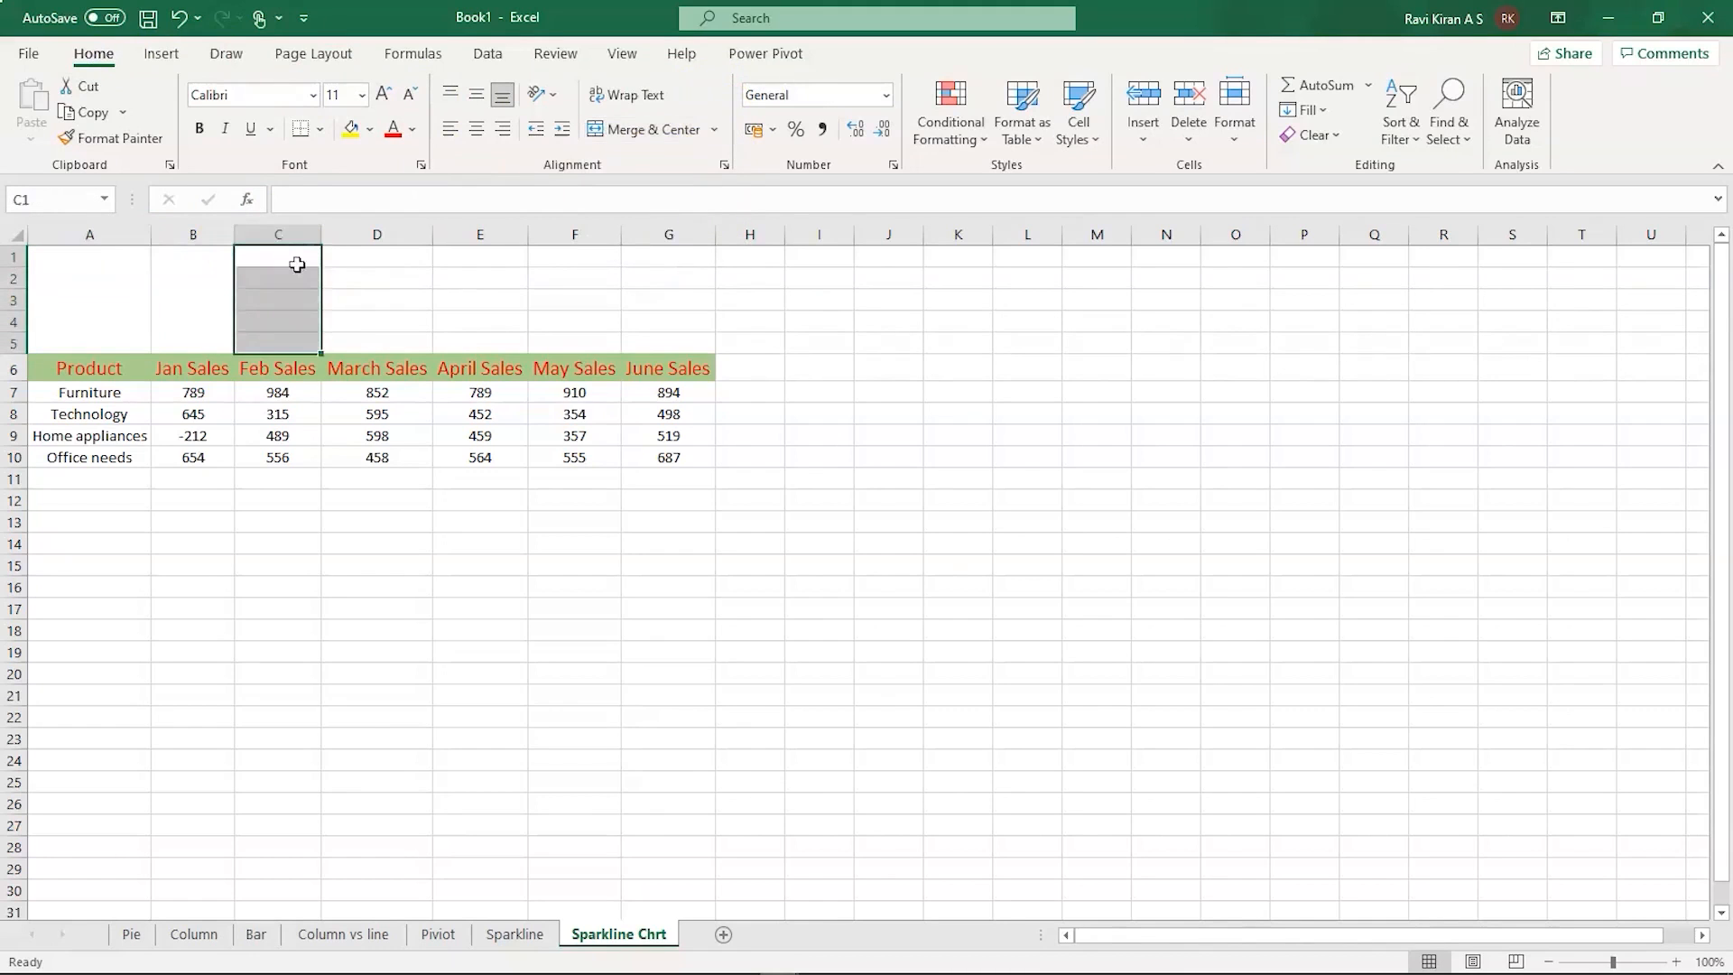
pyautogui.click(719, 132)
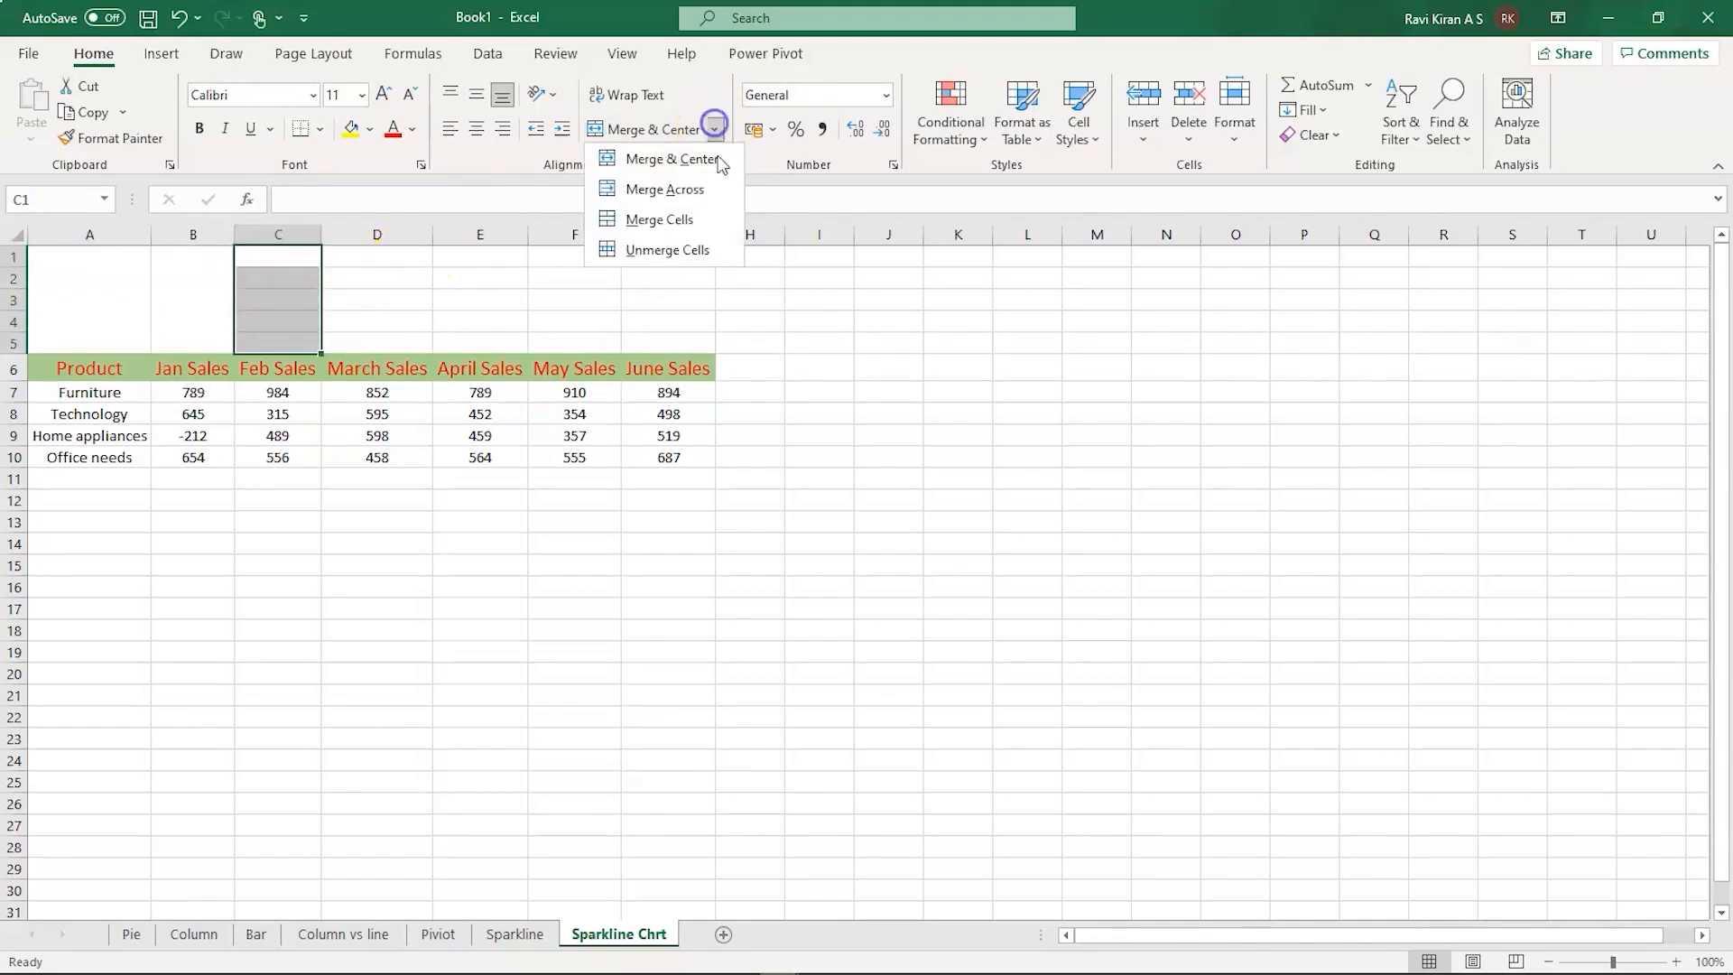
pyautogui.click(706, 219)
# - Merge cells D1:D5 above the March Sales header into one cell without centring
pyautogui.click(424, 263)
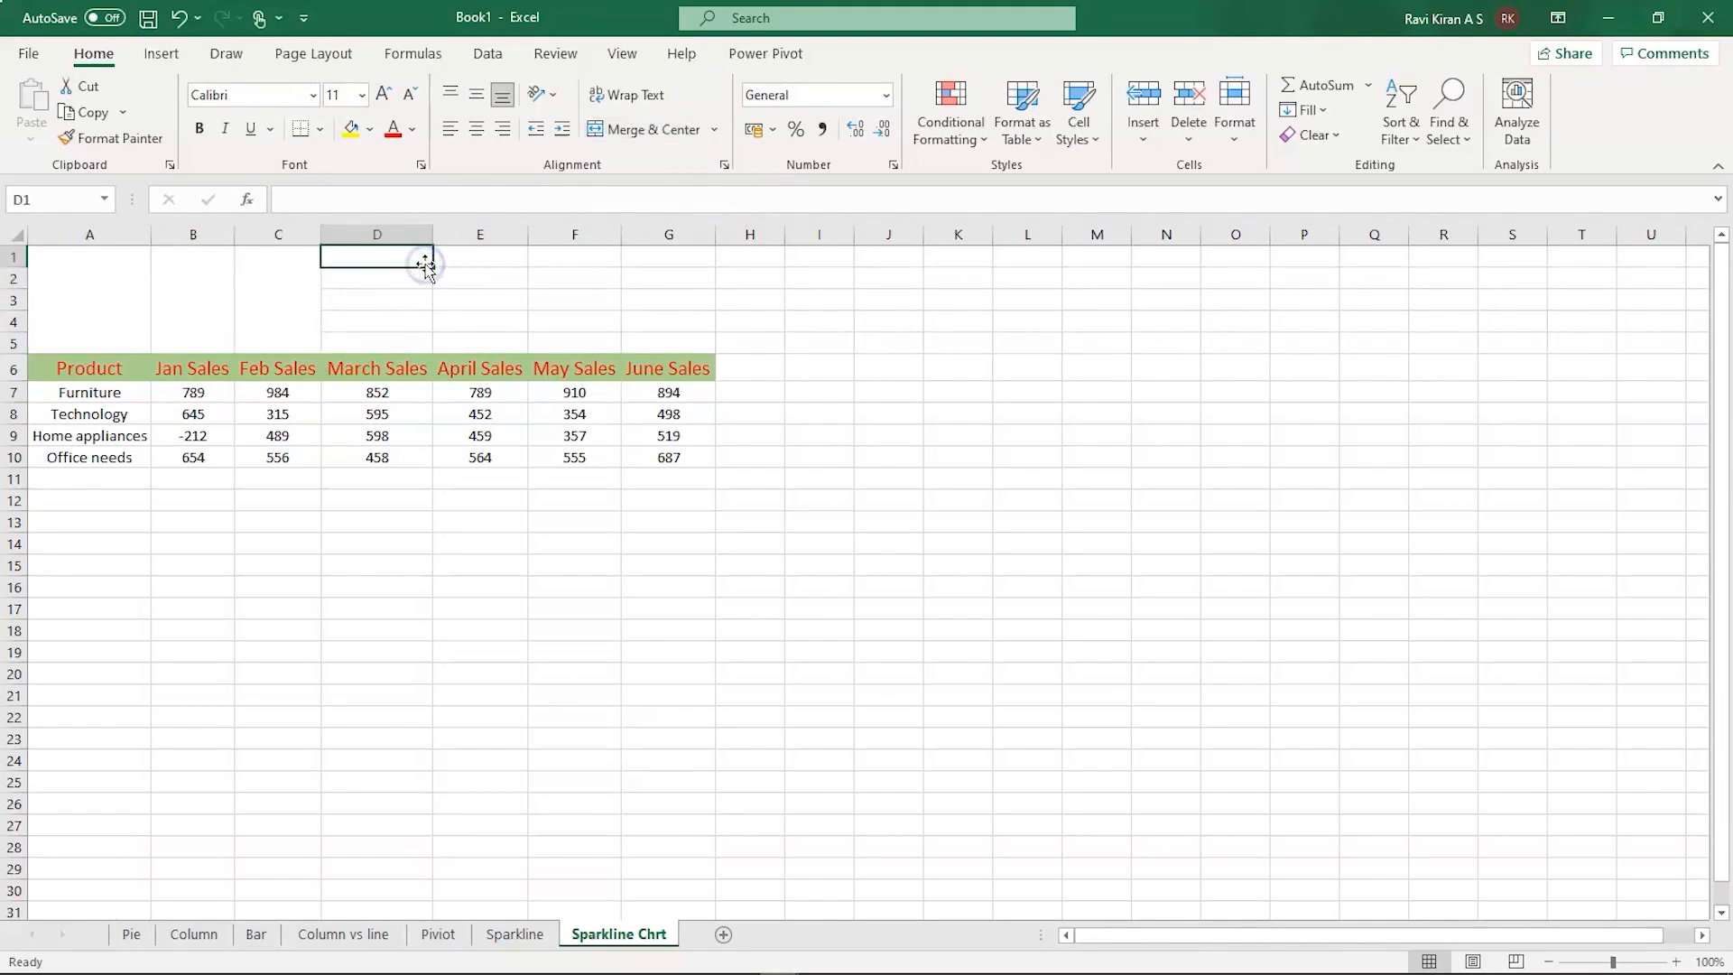
pyautogui.hotkey('shift', 'Down')
pyautogui.hotkey('shift', 'Down')
pyautogui.hotkey('shift', 'Down')
pyautogui.hotkey('shift', 'Down')
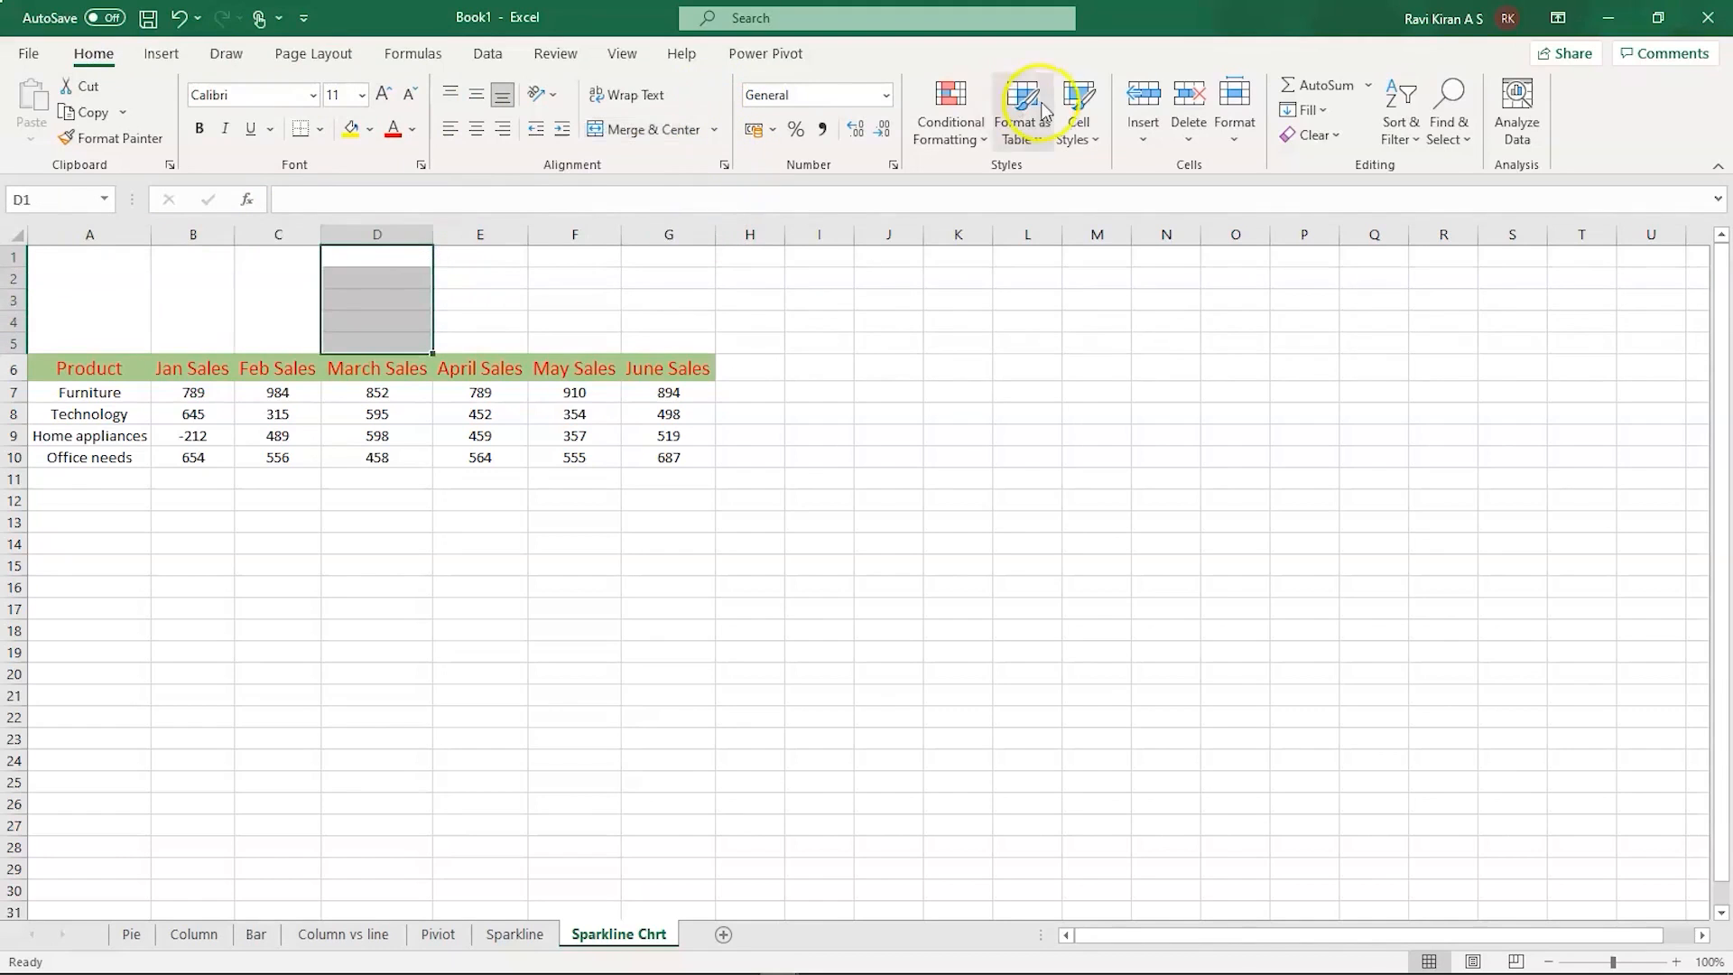
pyautogui.click(714, 129)
pyautogui.click(714, 222)
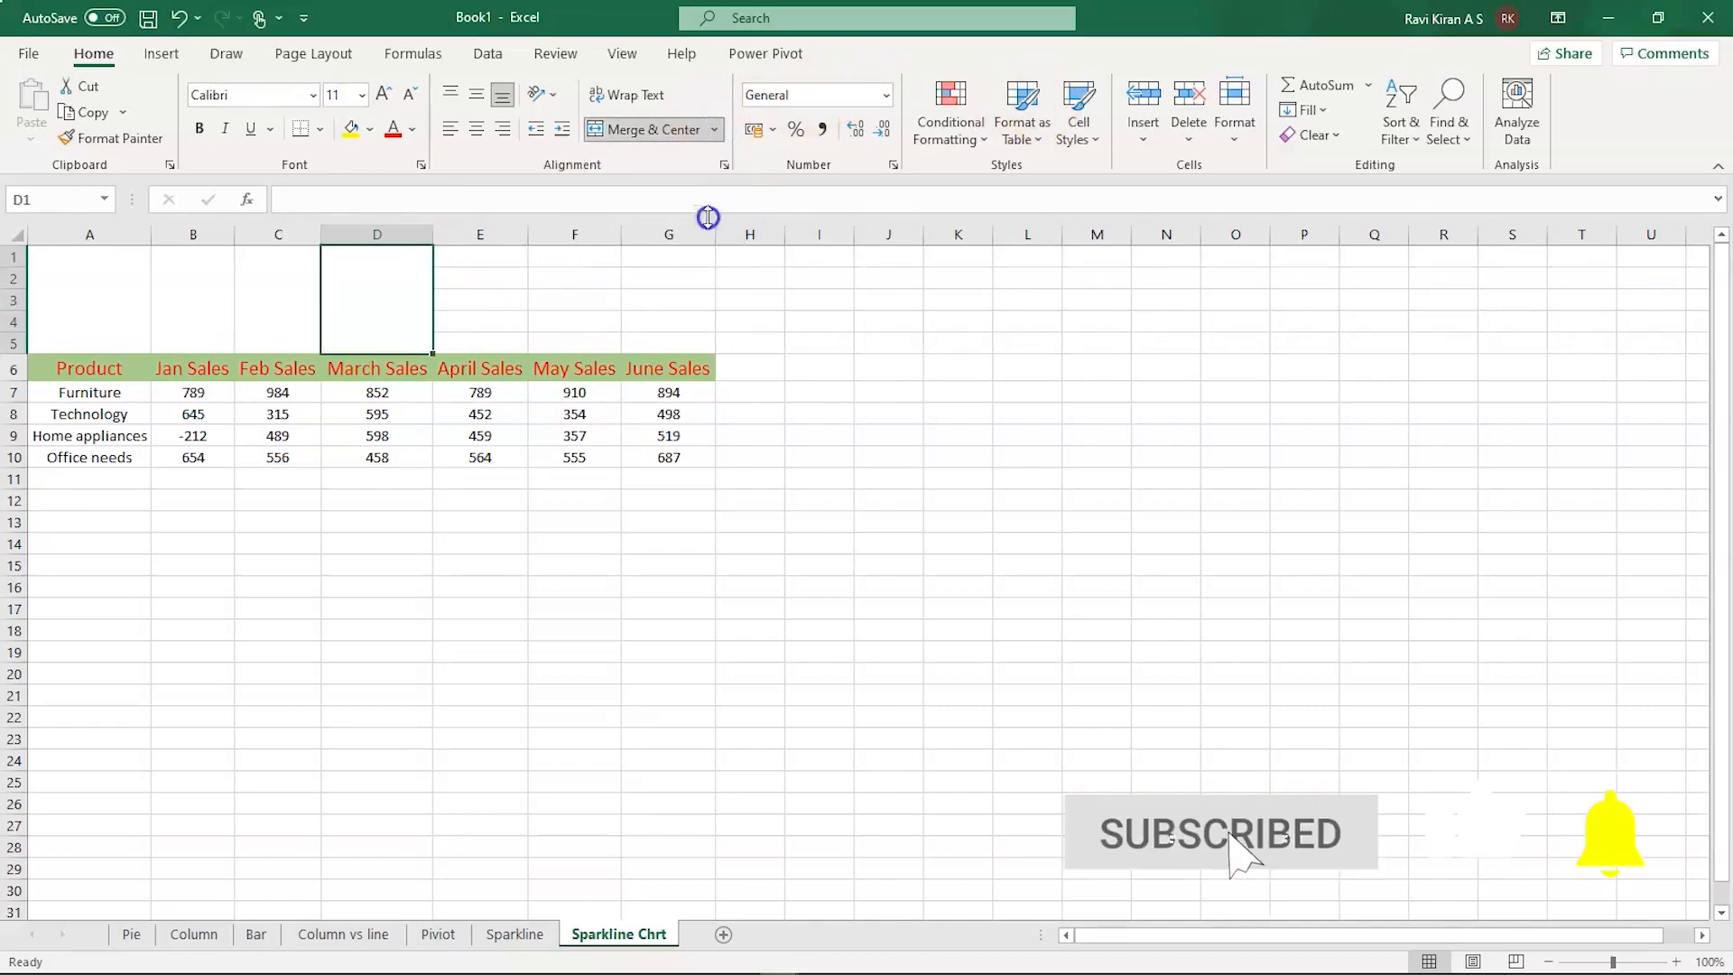
# - Merge cells E1:E5 above the April Sales header into one cell without centring
pyautogui.click(515, 259)
pyautogui.hotkey('shift', 'Down')
pyautogui.hotkey('shift', 'Down')
pyautogui.hotkey('shift', 'Down')
pyautogui.hotkey('shift', 'Down')
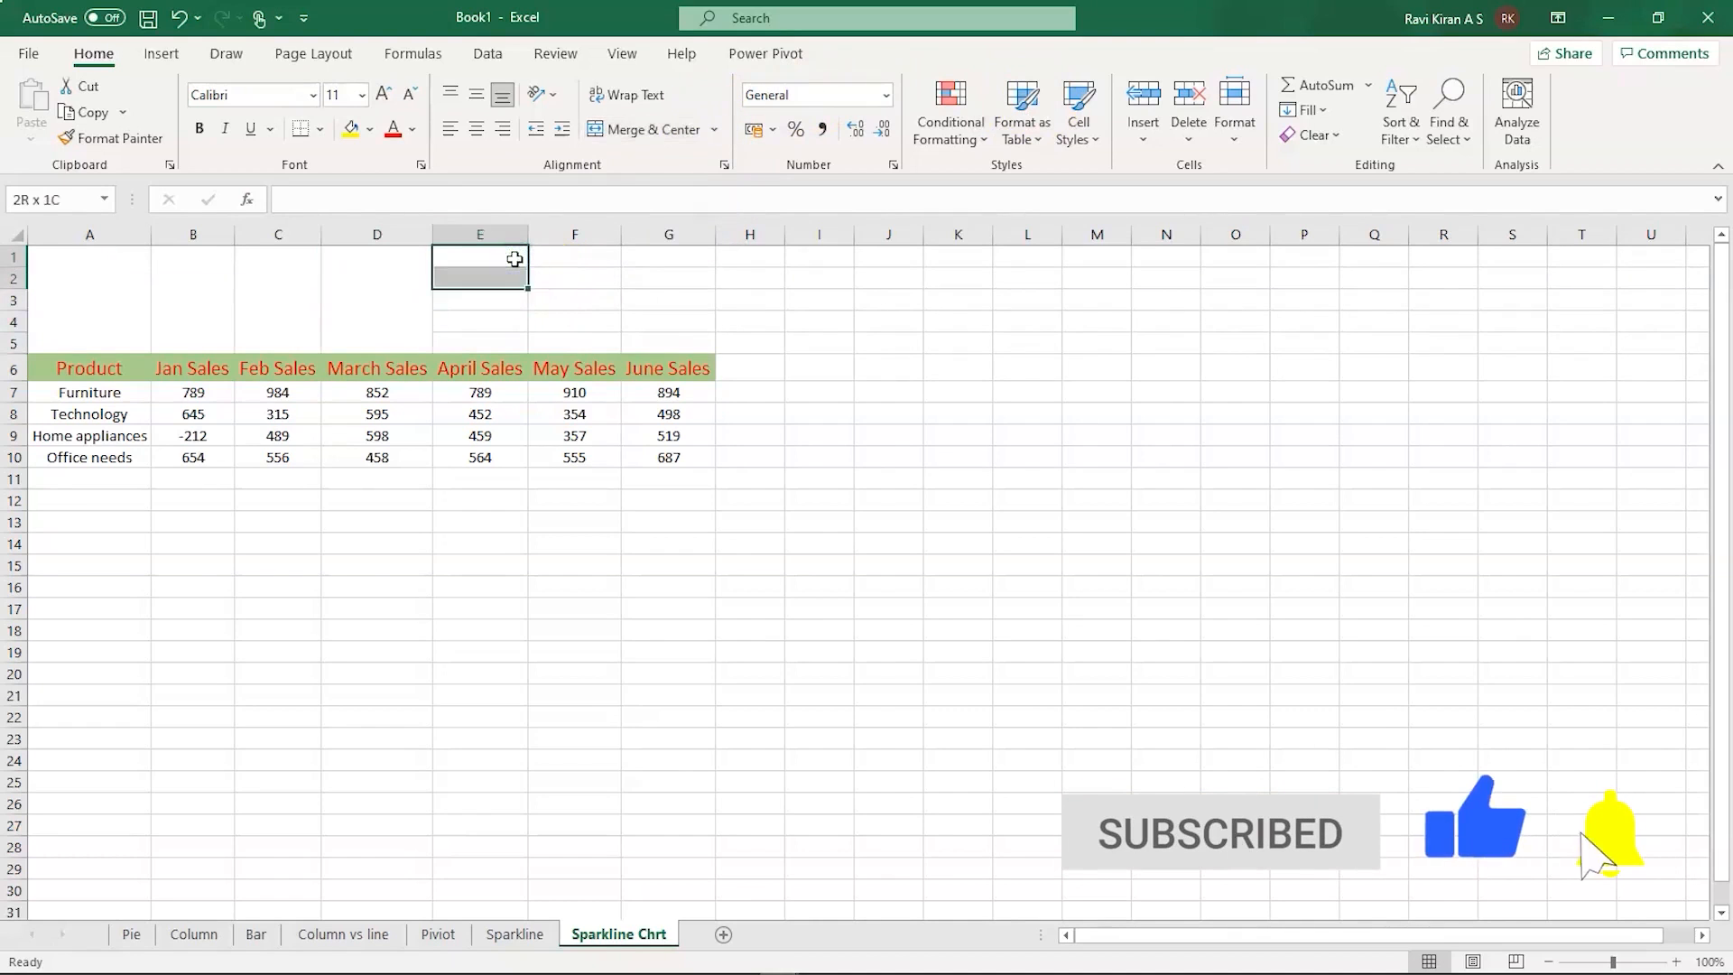
pyautogui.click(716, 132)
pyautogui.click(646, 218)
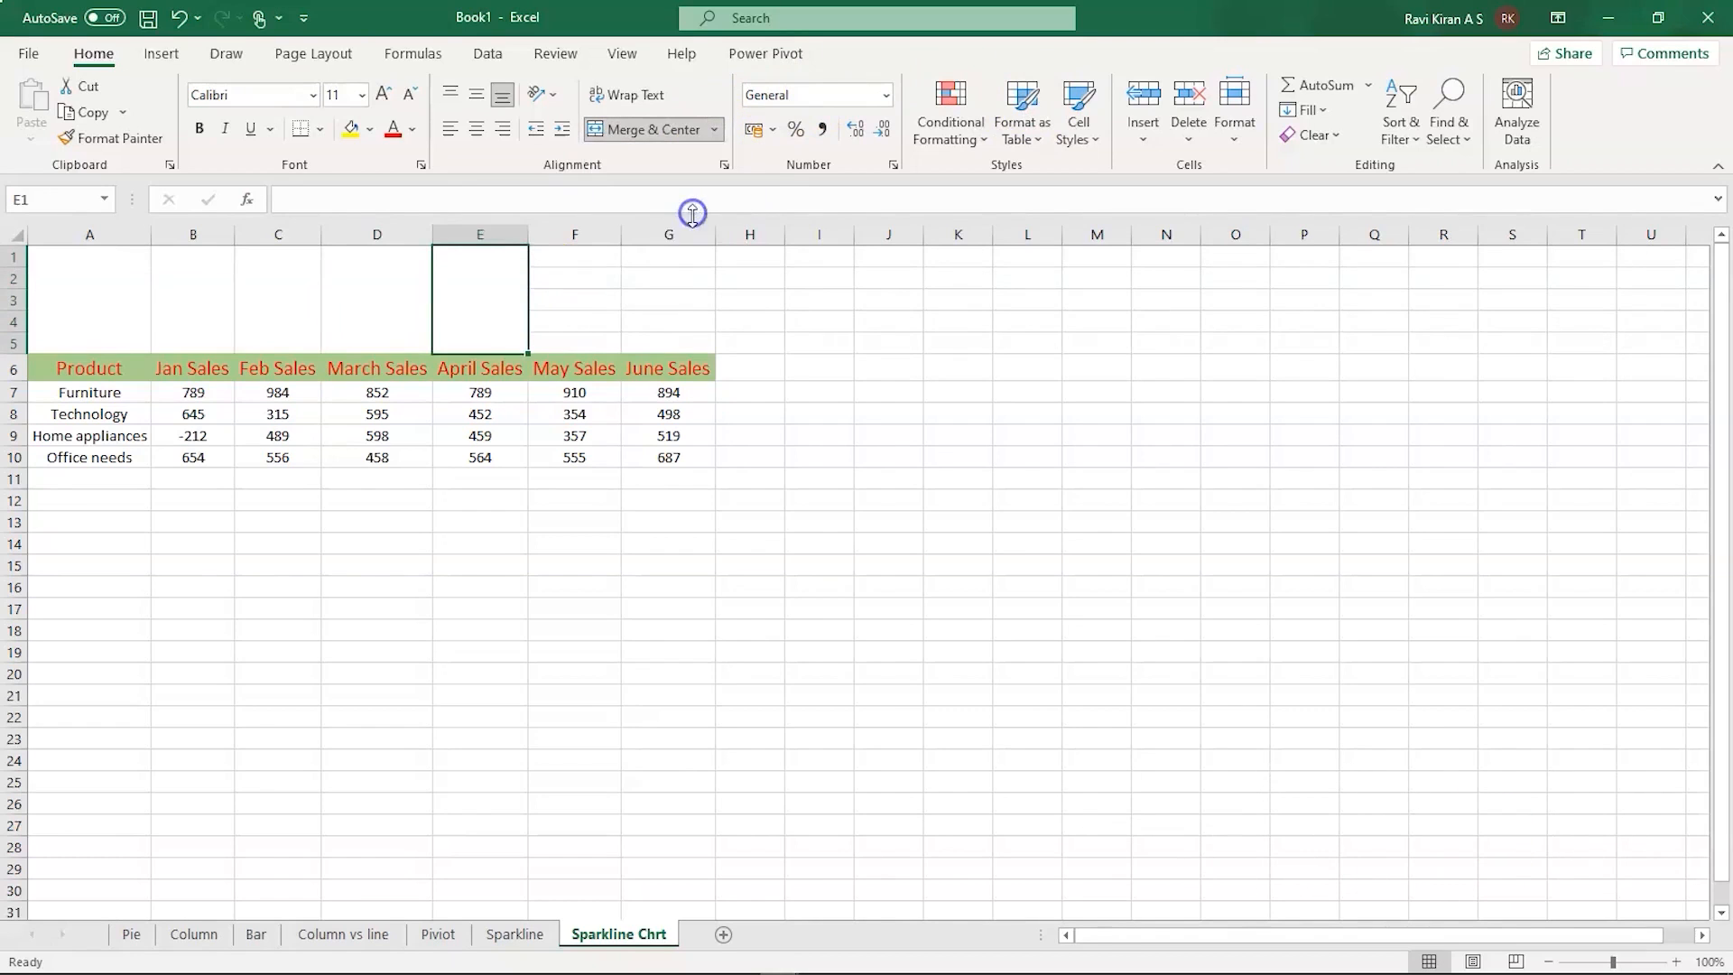
# - Merge cells F1:F5 above the May Sales header into one cell without centring
pyautogui.click(599, 259)
pyautogui.hotkey('shift', 'Down')
pyautogui.hotkey('shift', 'Down')
pyautogui.hotkey('shift', 'Down')
pyautogui.hotkey('shift', 'Down')
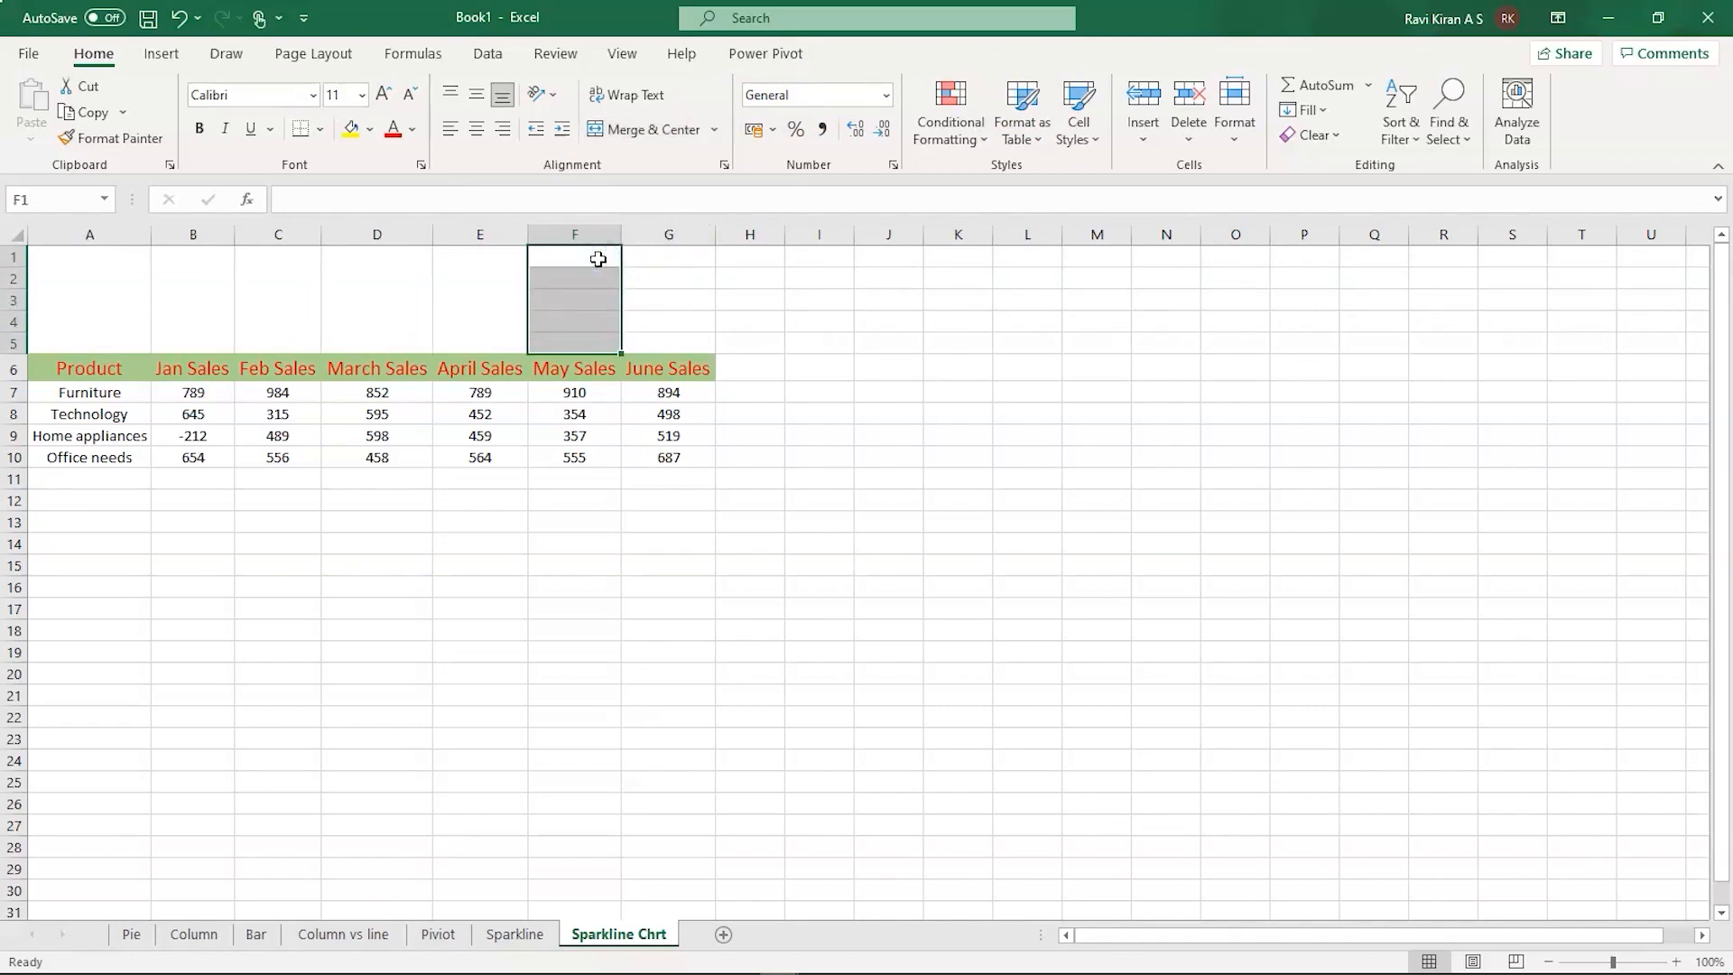
pyautogui.click(716, 131)
pyautogui.click(705, 218)
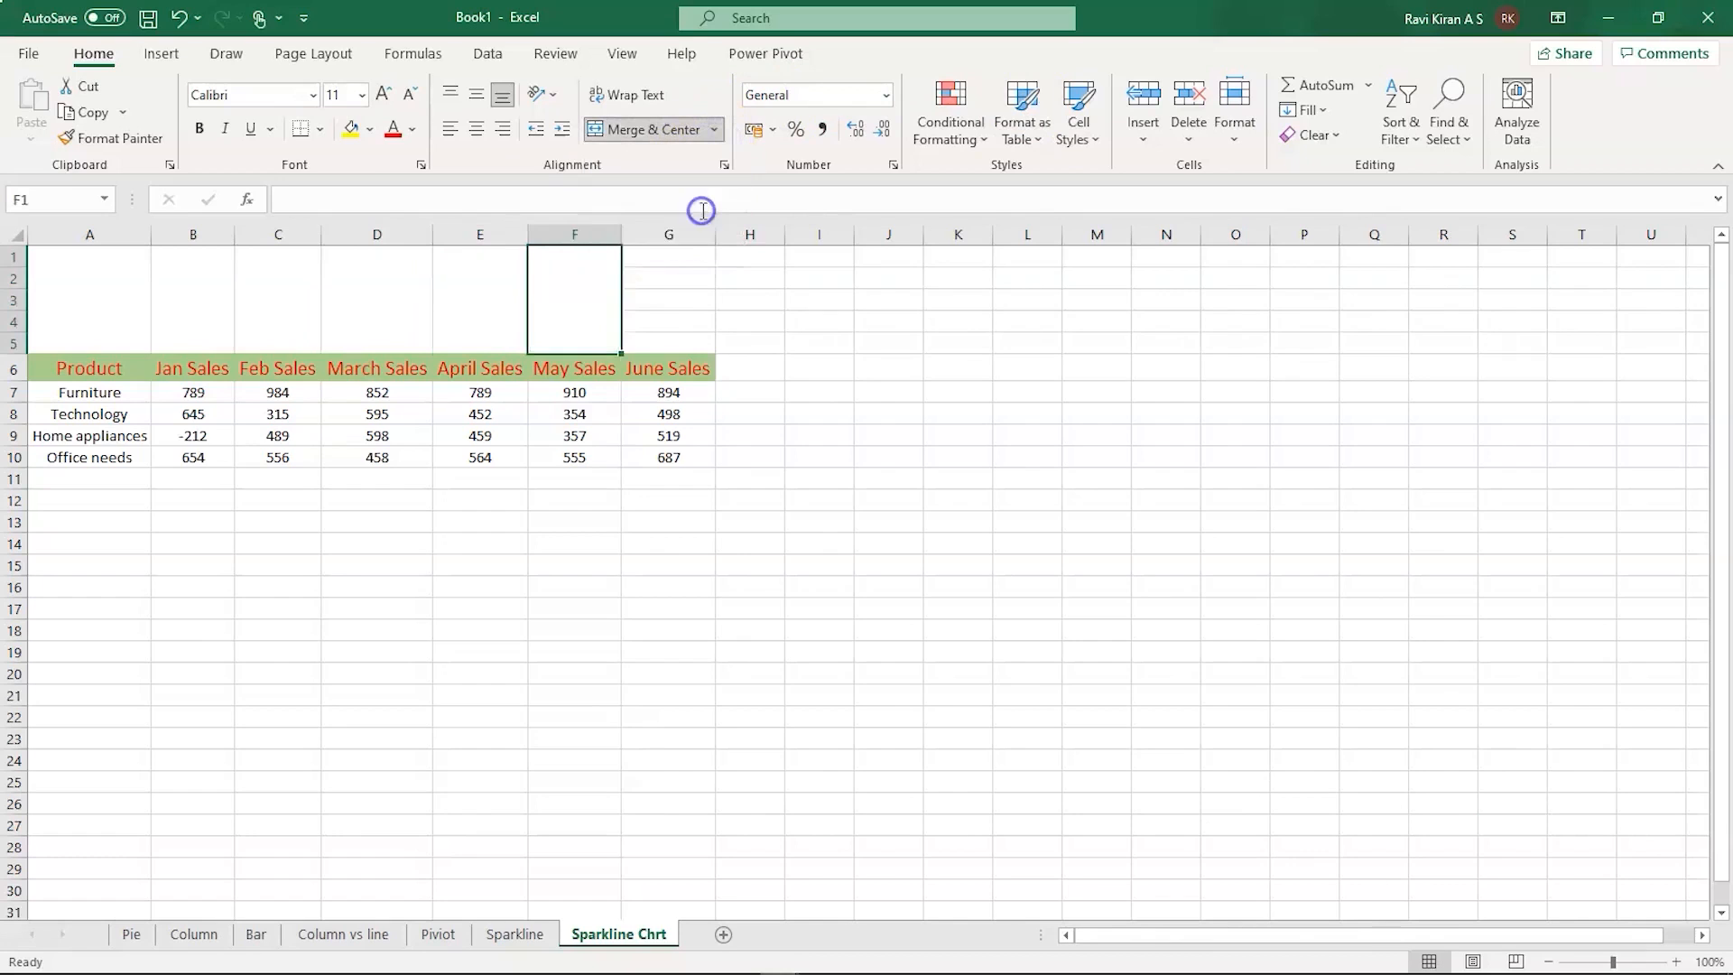
# - Merge cells G1:G5 above the June Sales header into one cell, applying Merge & Center and Merge Cells
pyautogui.click(687, 258)
pyautogui.hotkey('shift', 'Down')
pyautogui.hotkey('shift', 'Down')
pyautogui.hotkey('shift', 'Down')
pyautogui.hotkey('shift', 'Down')
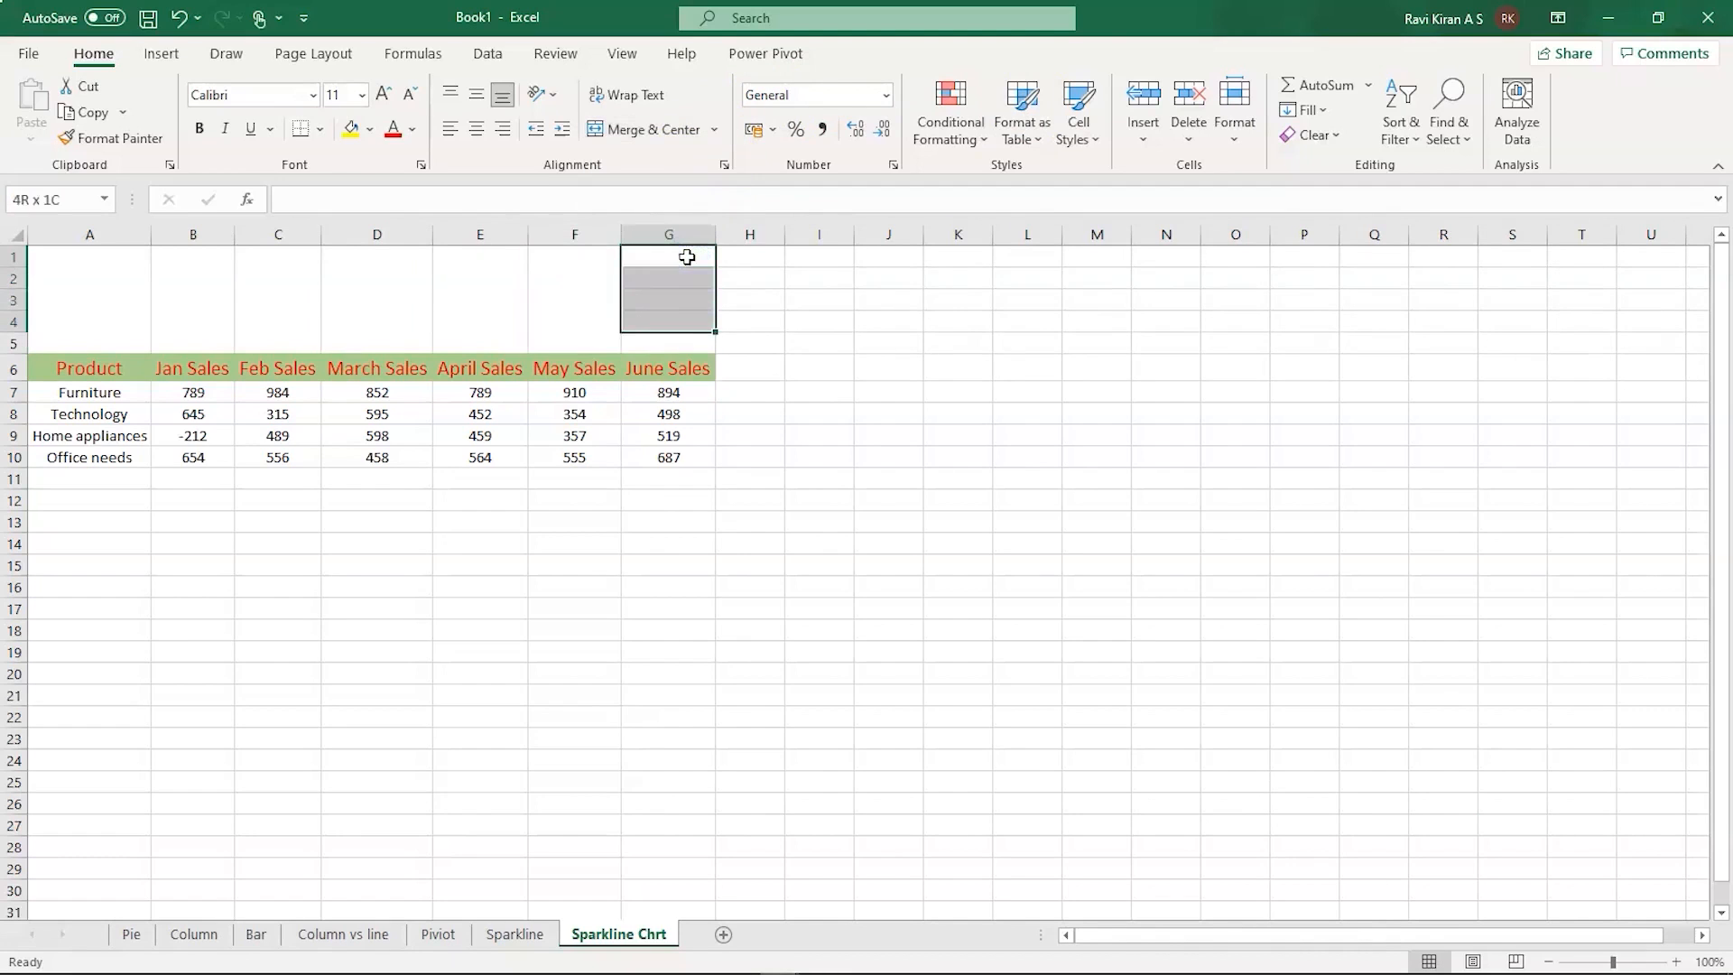
pyautogui.click(712, 132)
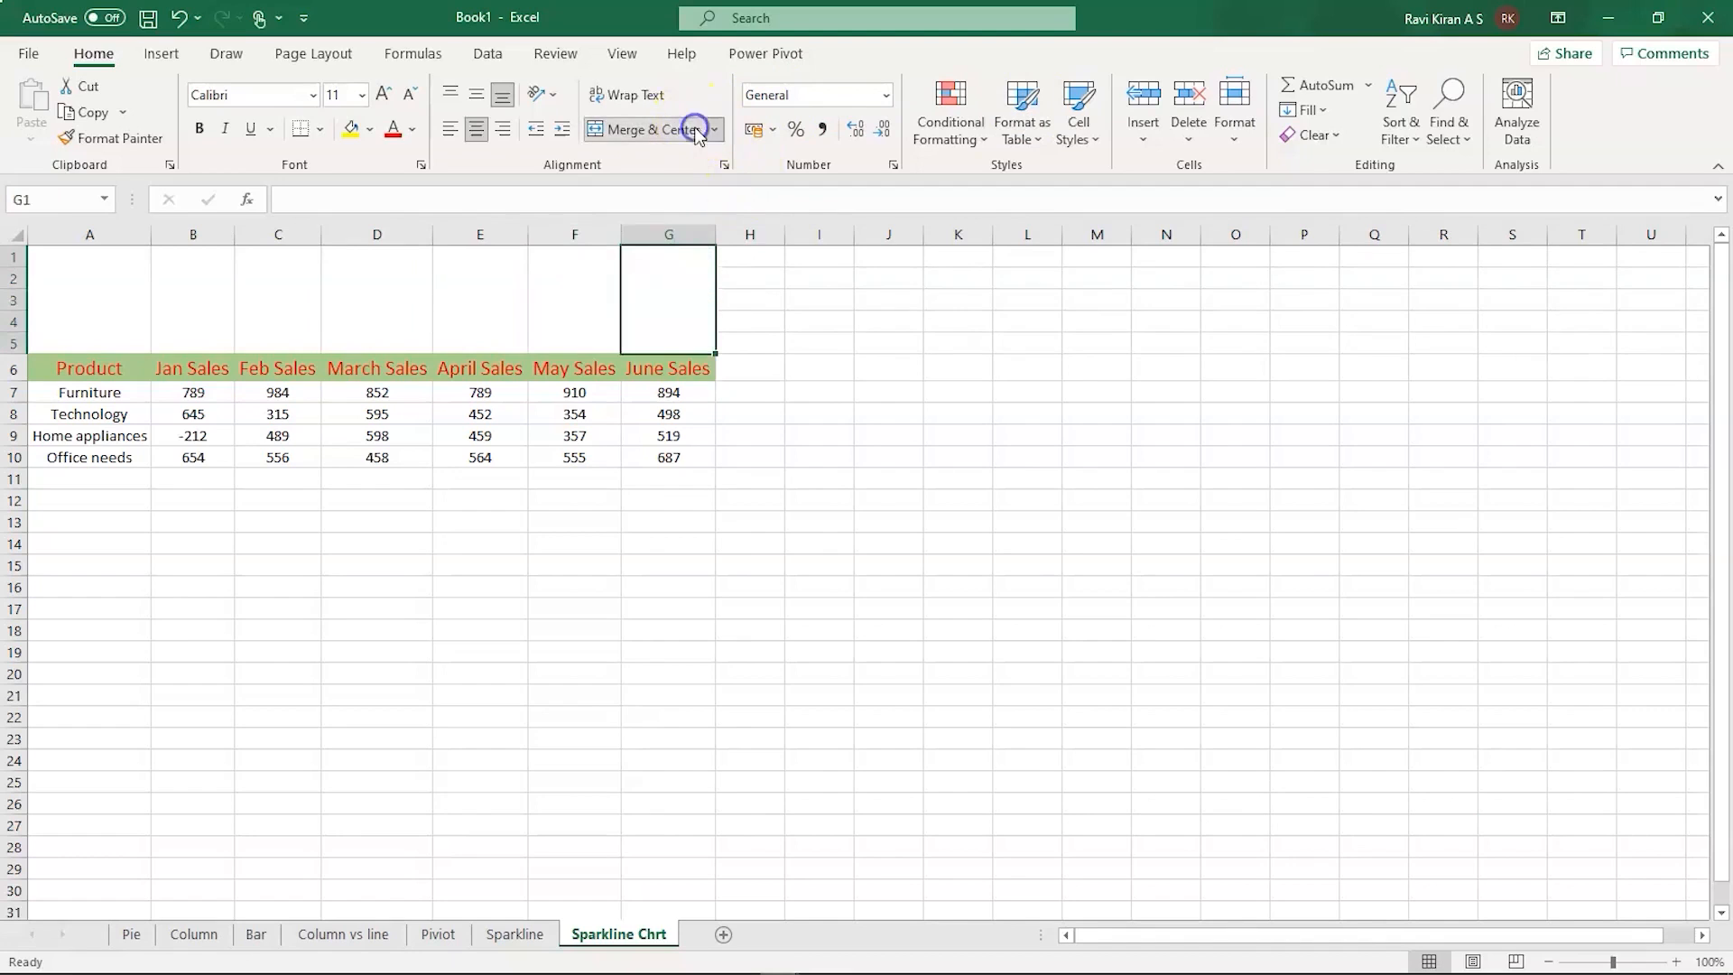
pyautogui.click(716, 132)
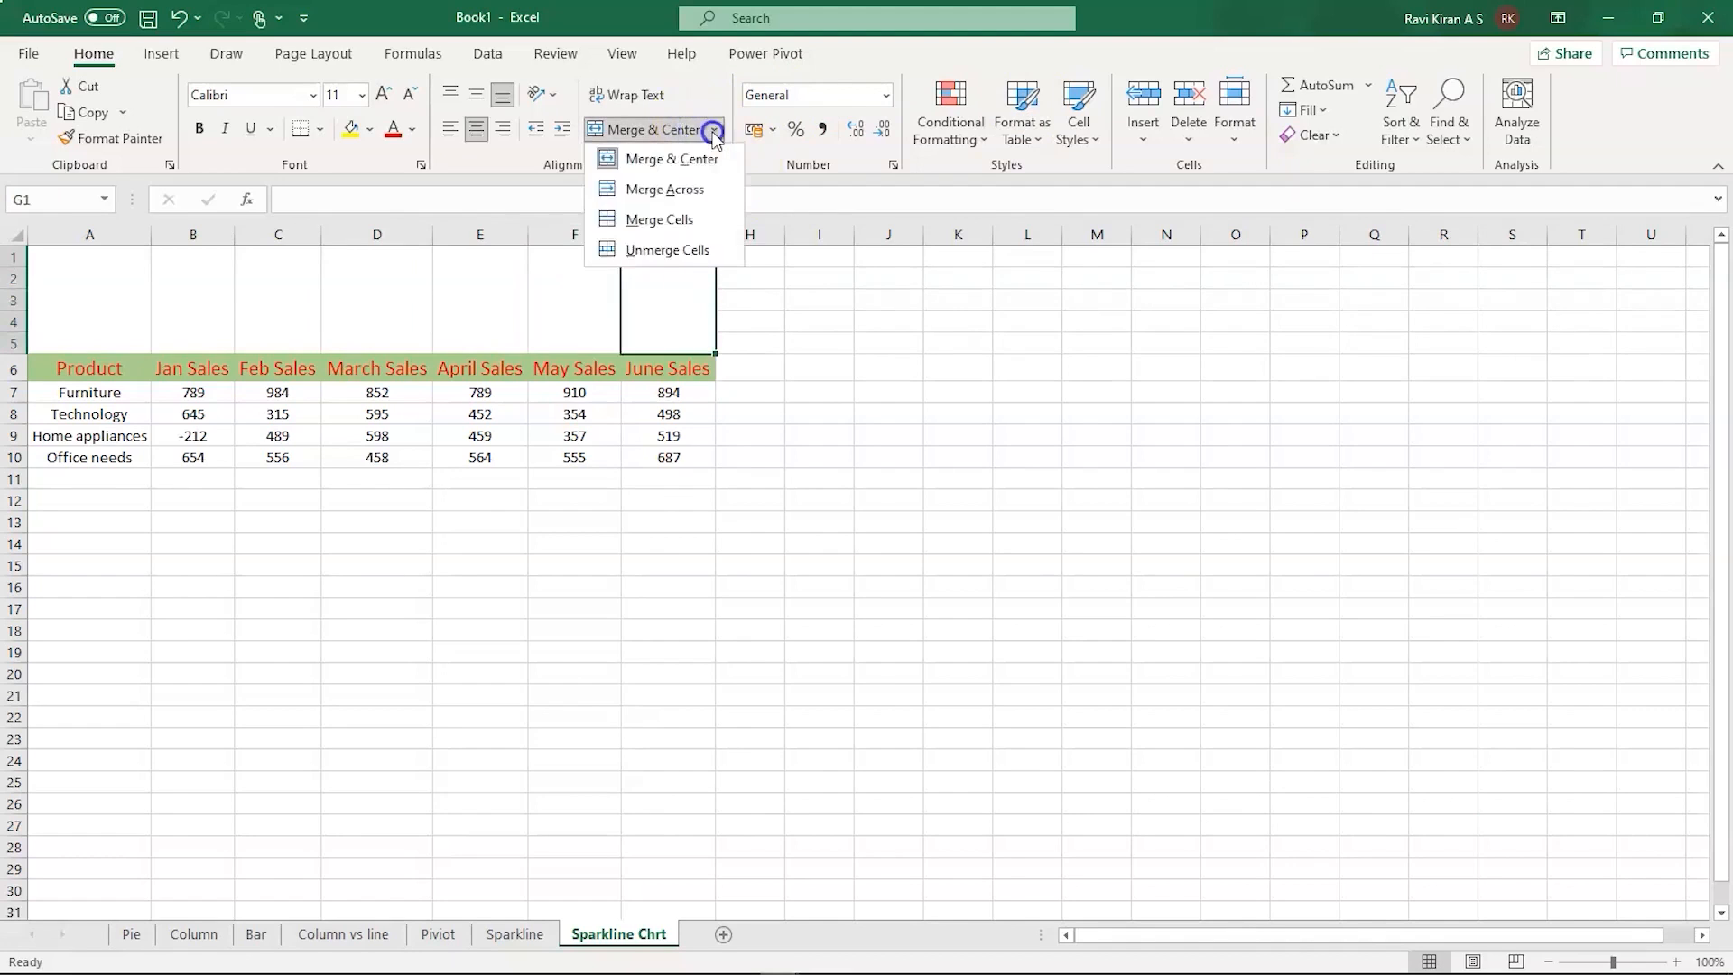
pyautogui.click(708, 217)
pyautogui.click(810, 503)
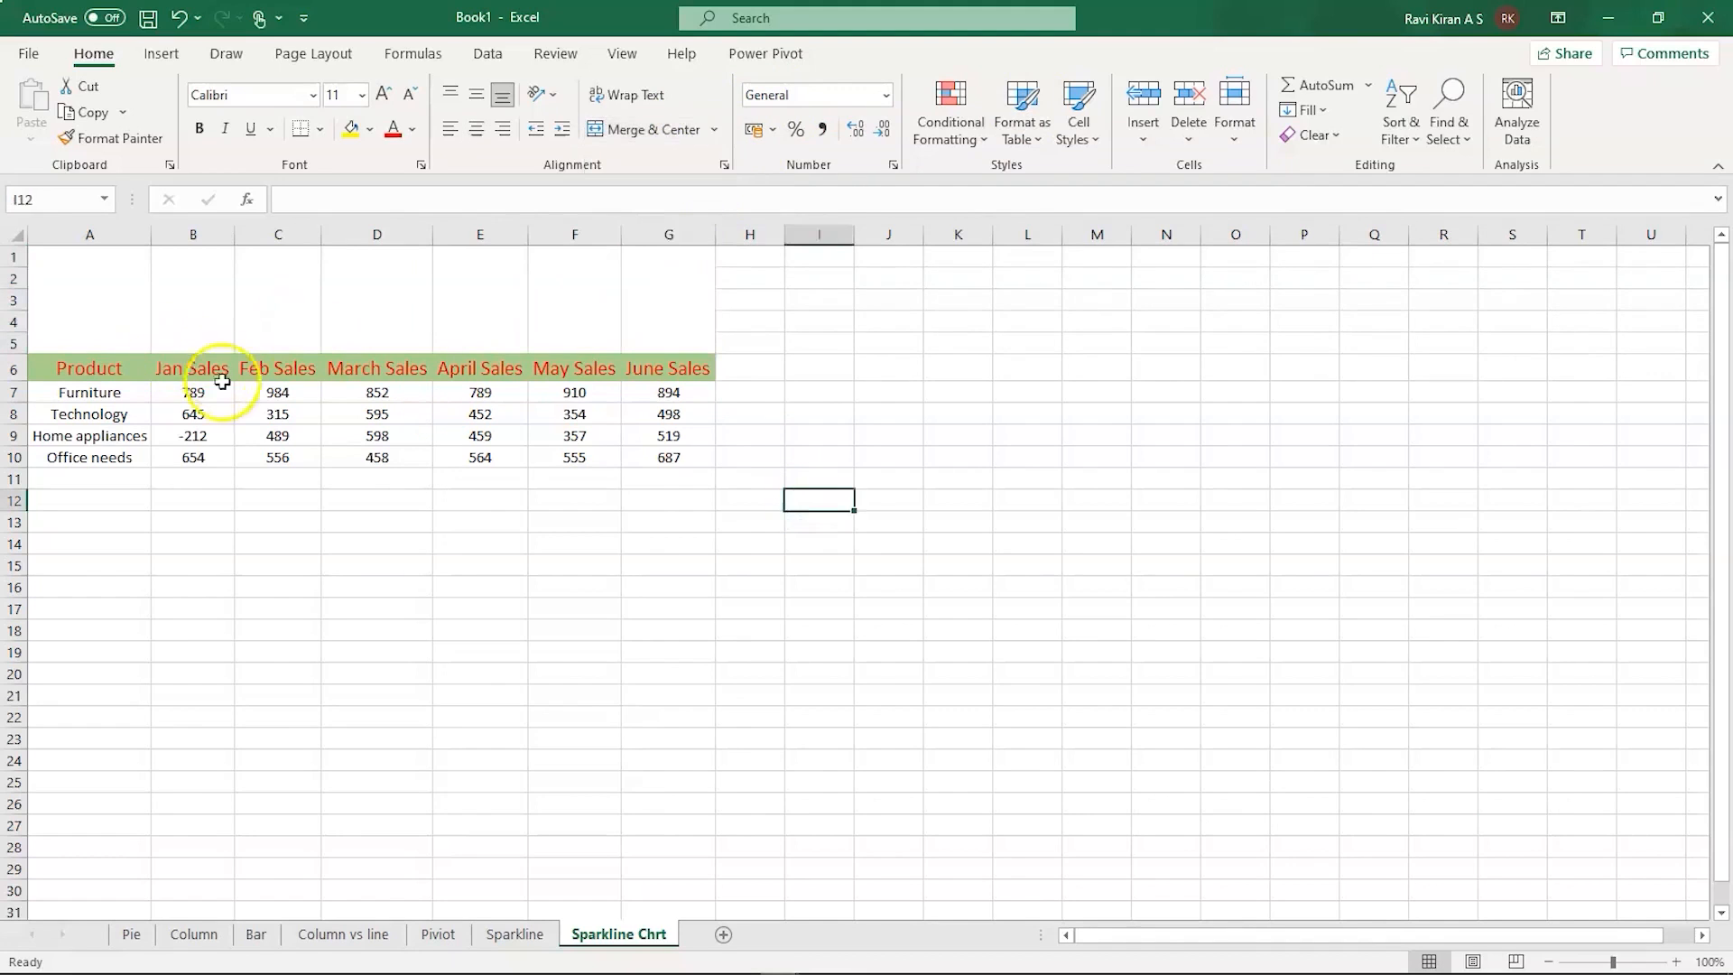
# - Insert a column sparkline of the Jan Sales data B6:B10 into the merged cell B1 above it
pyautogui.click(197, 459)
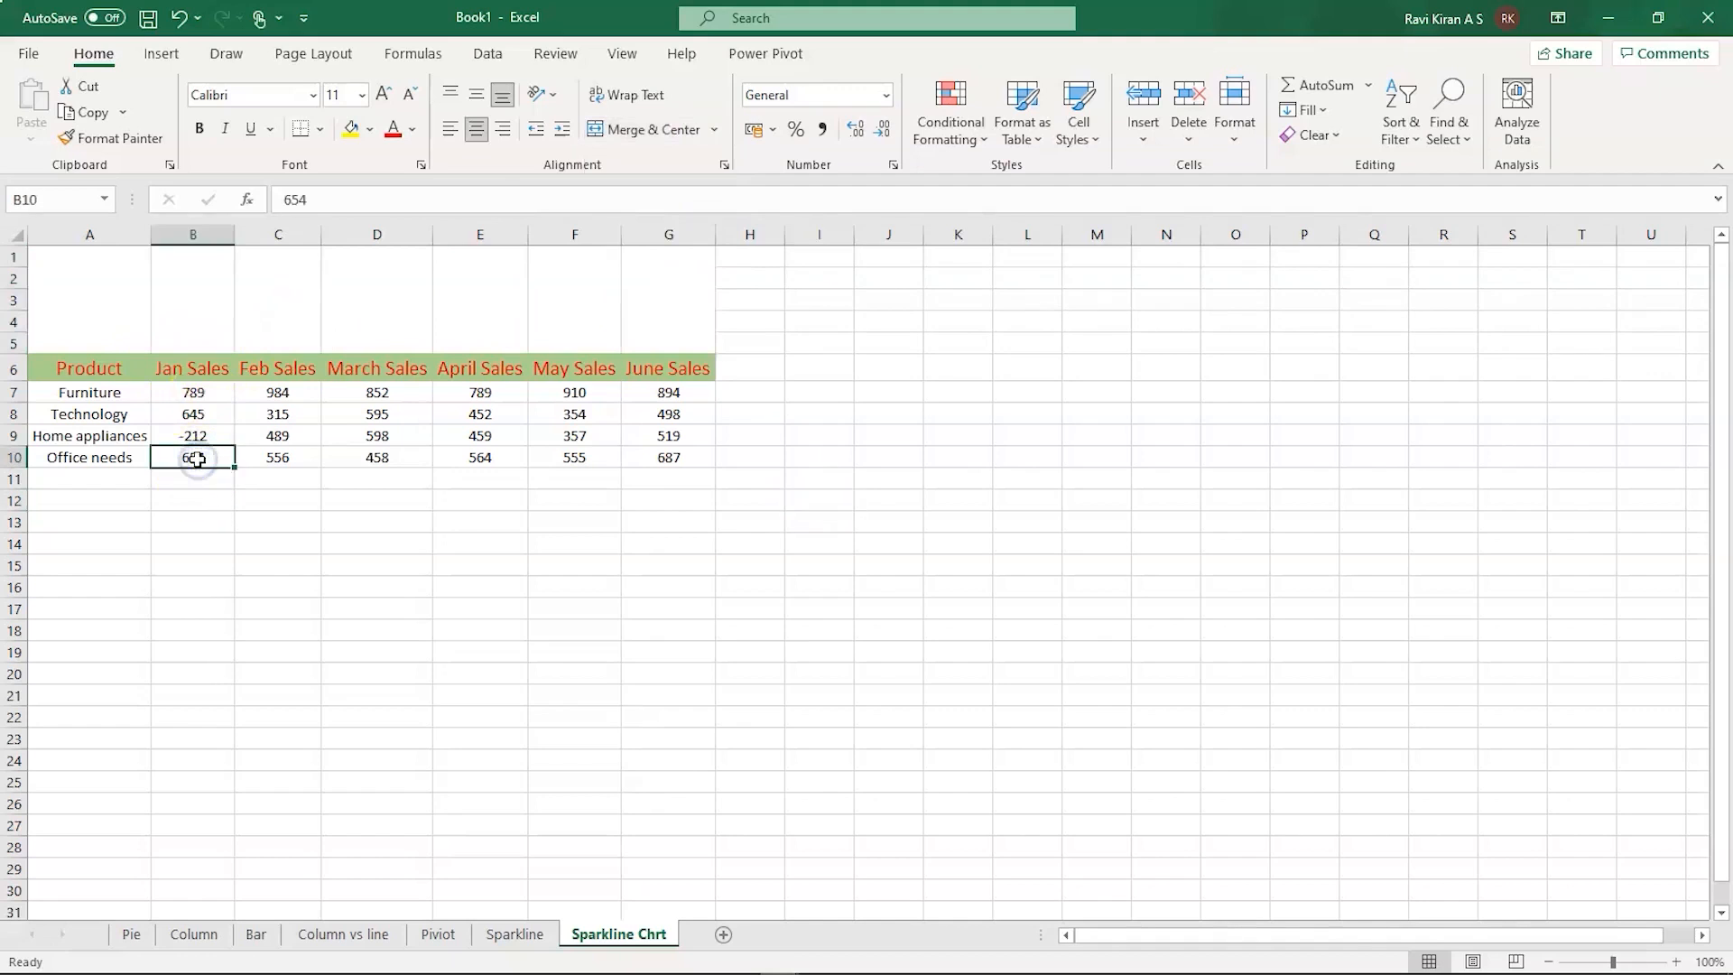
pyautogui.hotkey('shift', 'Up')
pyautogui.hotkey('shift', 'Up')
pyautogui.hotkey('shift', 'Up')
pyautogui.hotkey('shift', 'Up')
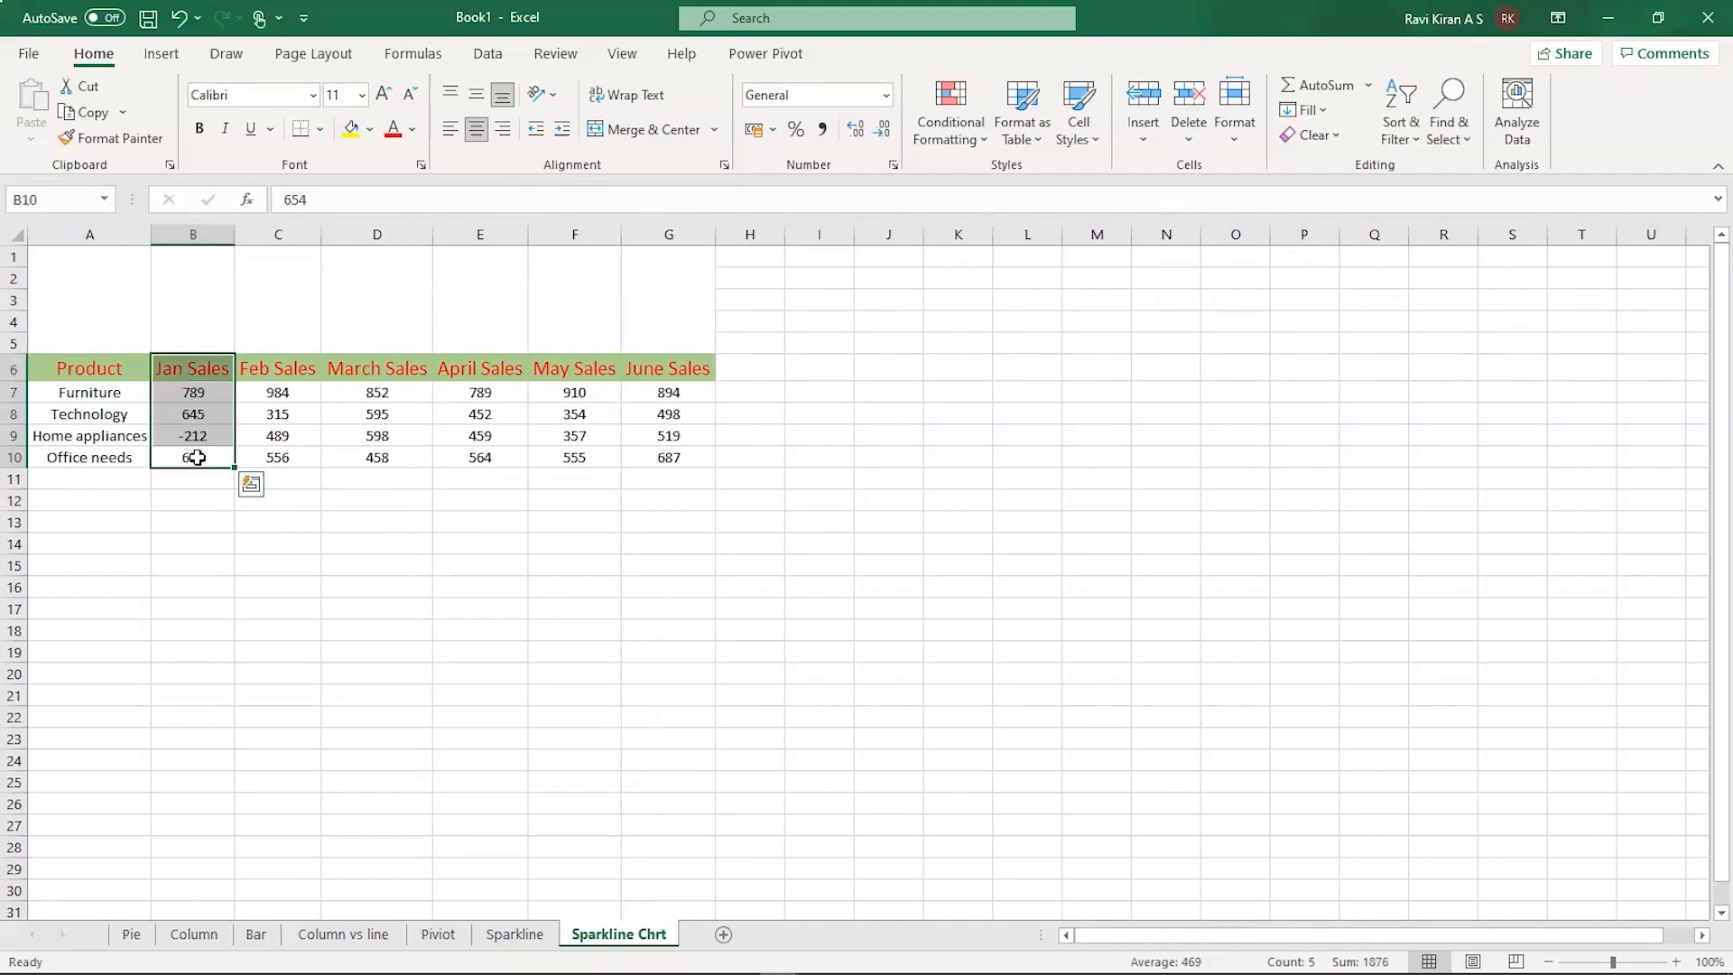
pyautogui.click(164, 53)
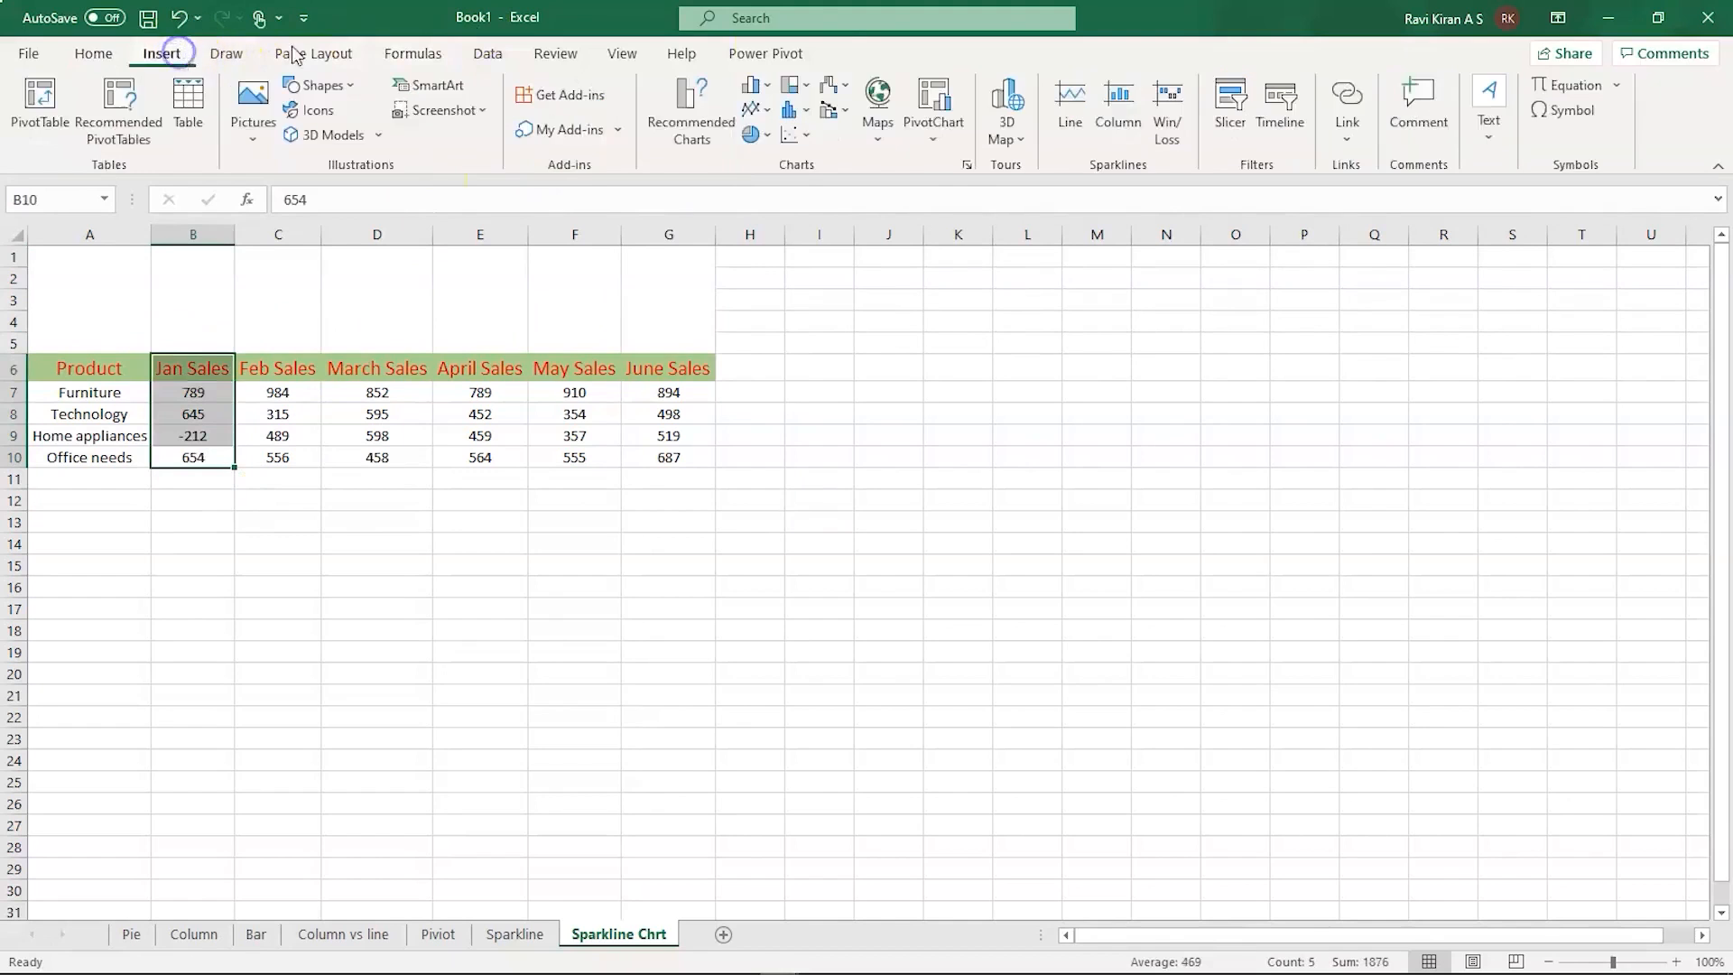
pyautogui.click(1116, 135)
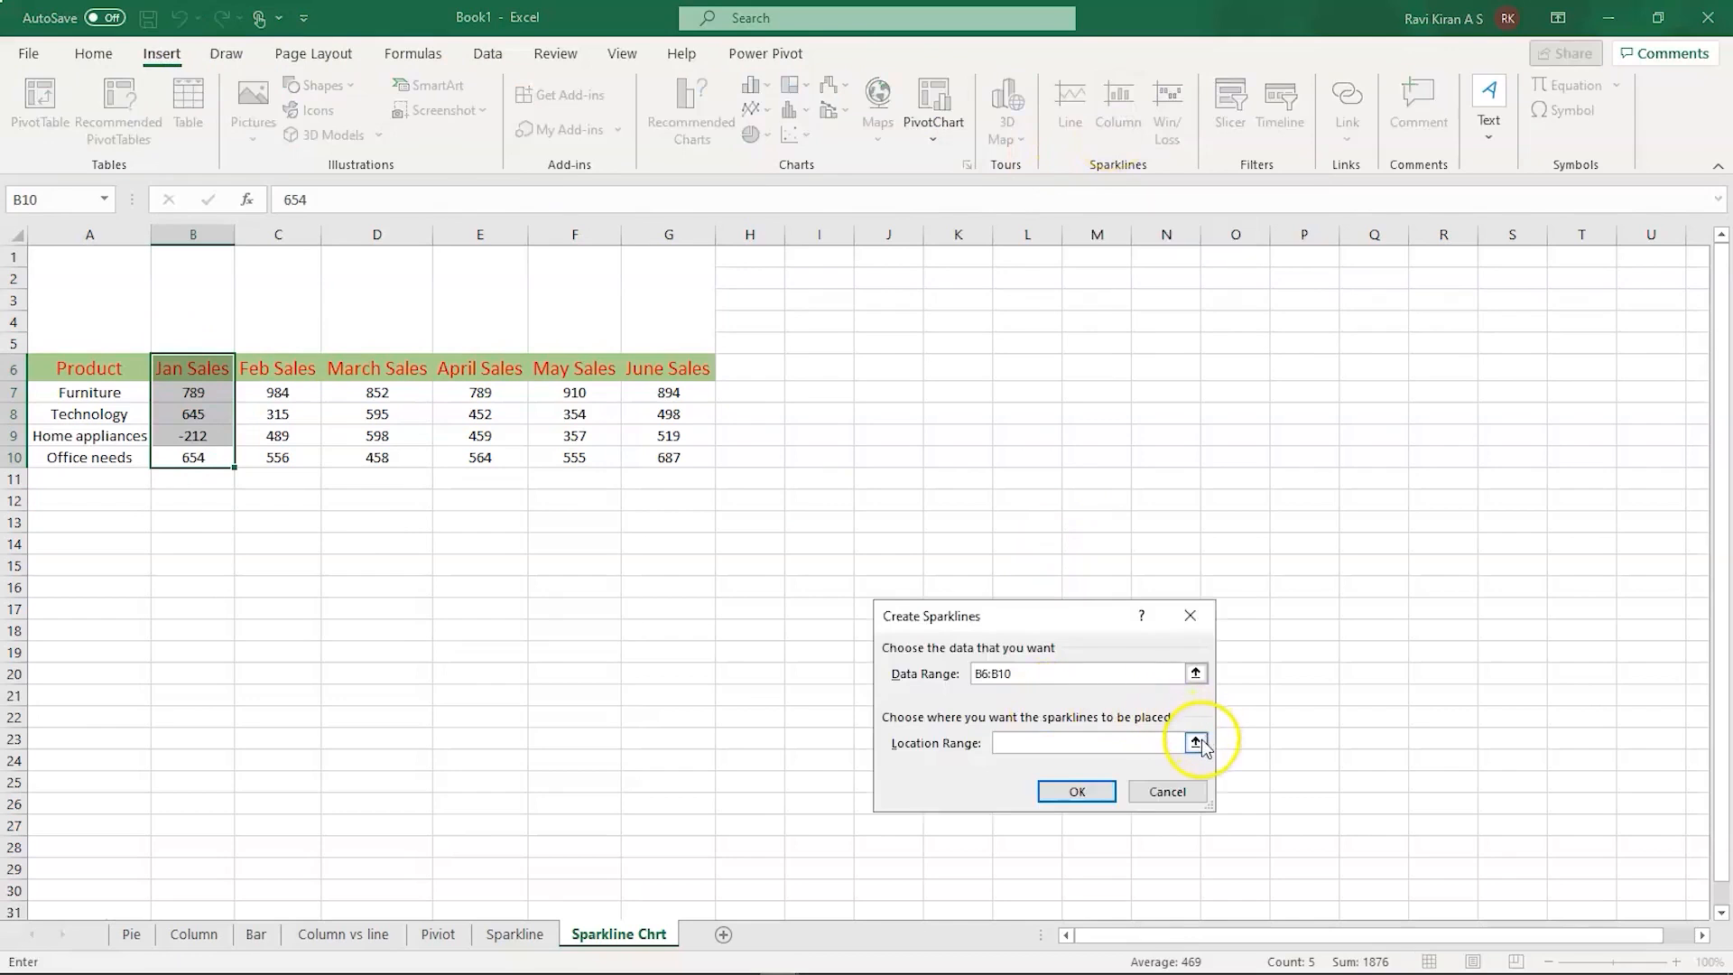
pyautogui.click(1197, 742)
pyautogui.click(206, 302)
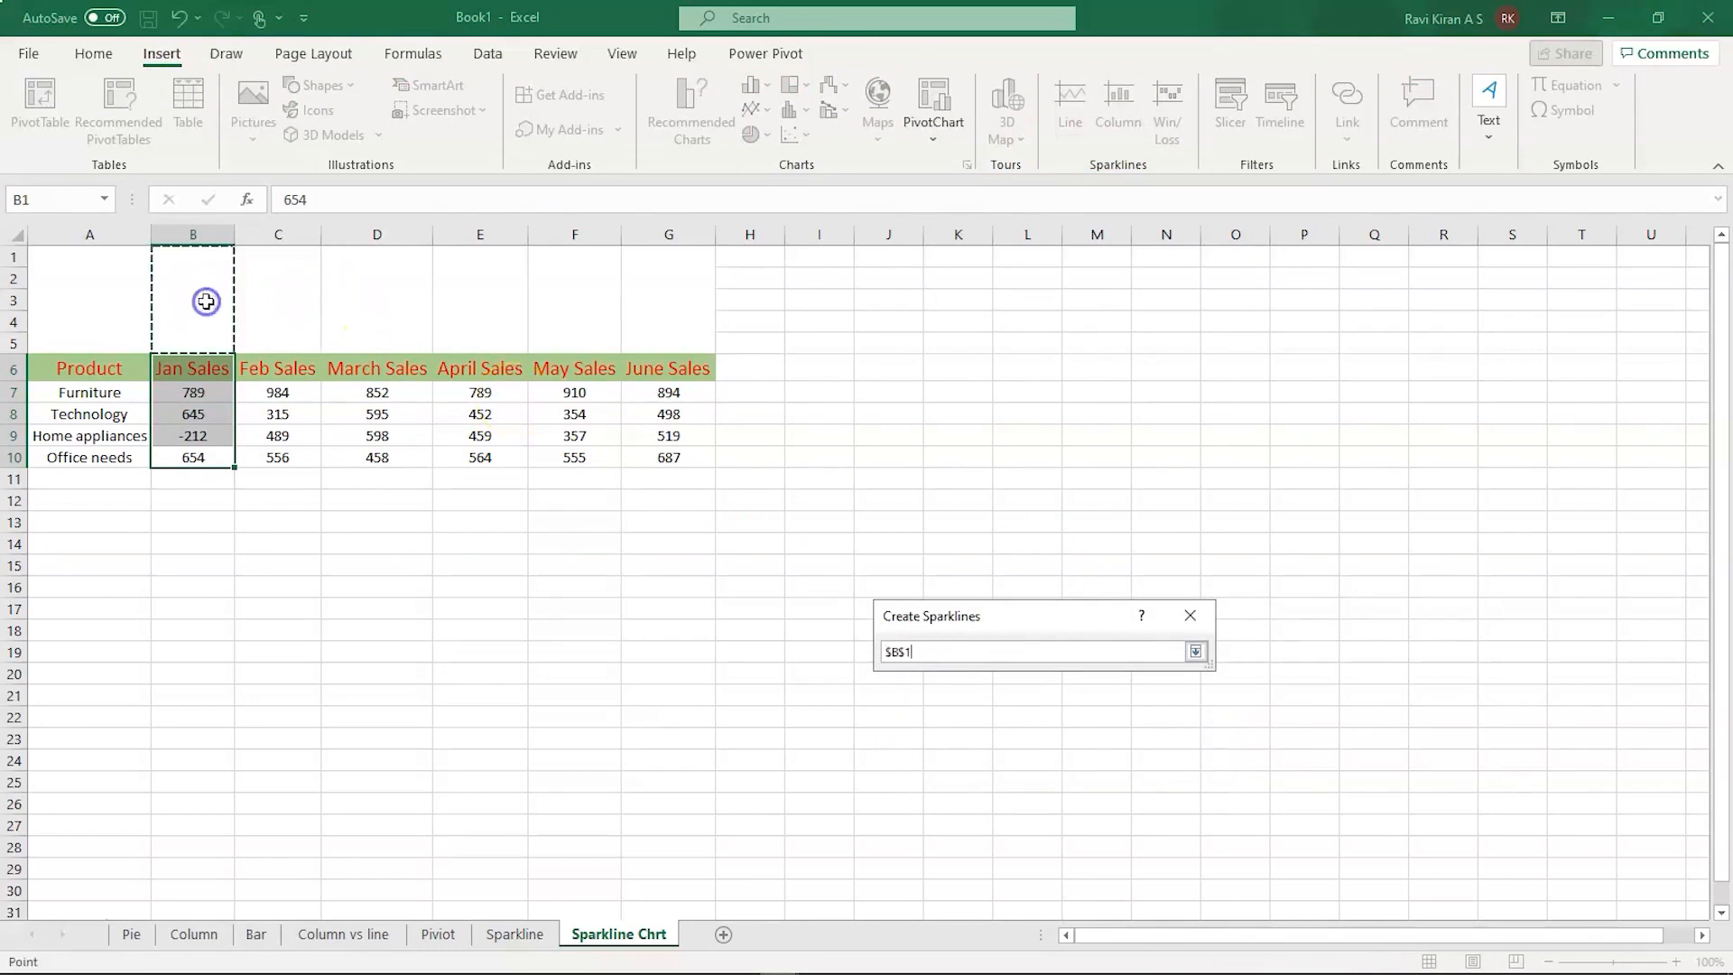
pyautogui.click(1195, 651)
pyautogui.click(1077, 791)
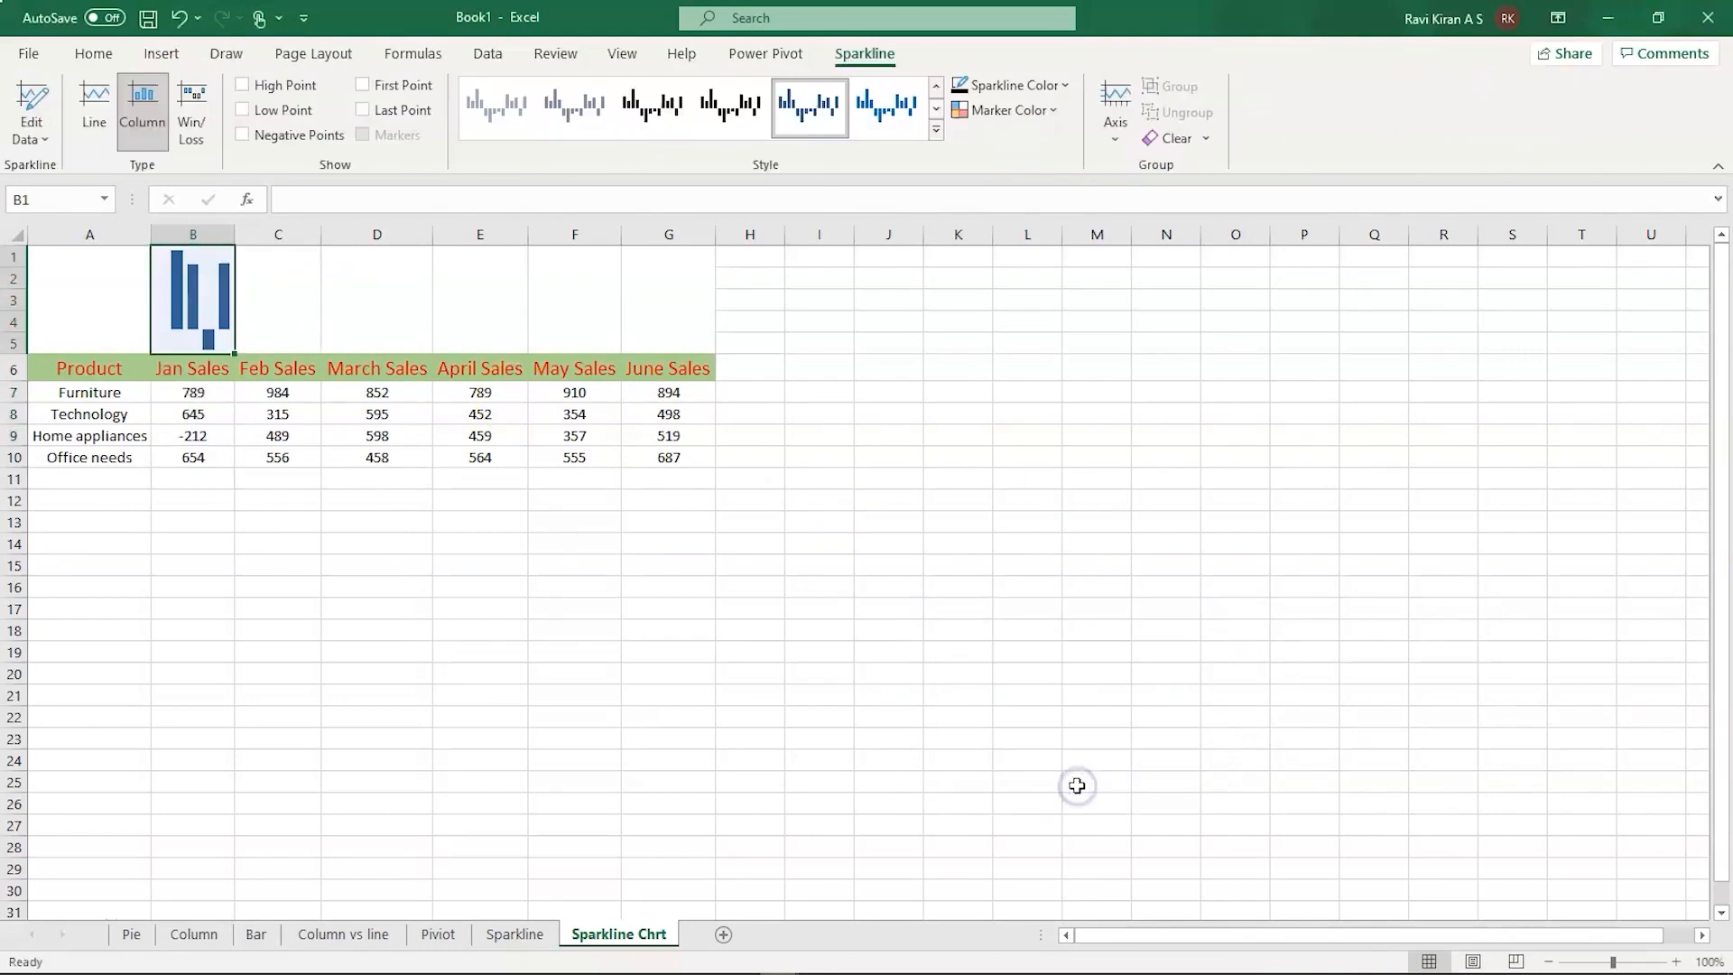
pyautogui.click(452, 656)
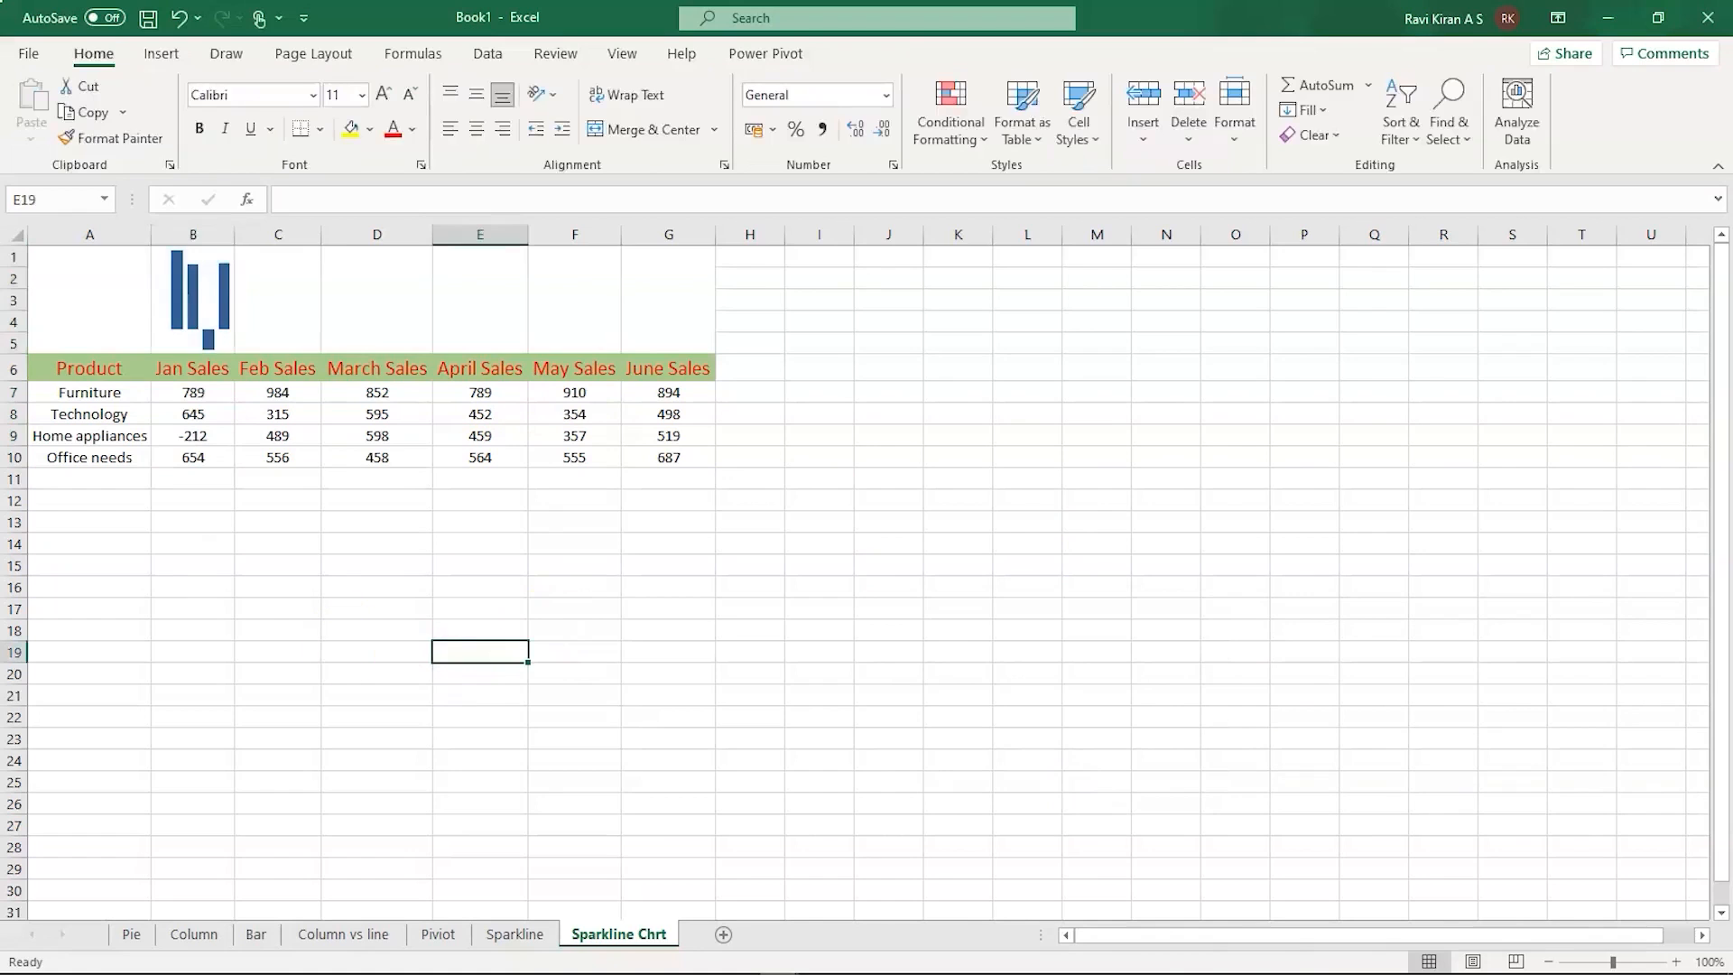
# - Change the Home appliances Jan Sales value in B9 to 212 by removing its minus sign
pyautogui.click(188, 437)
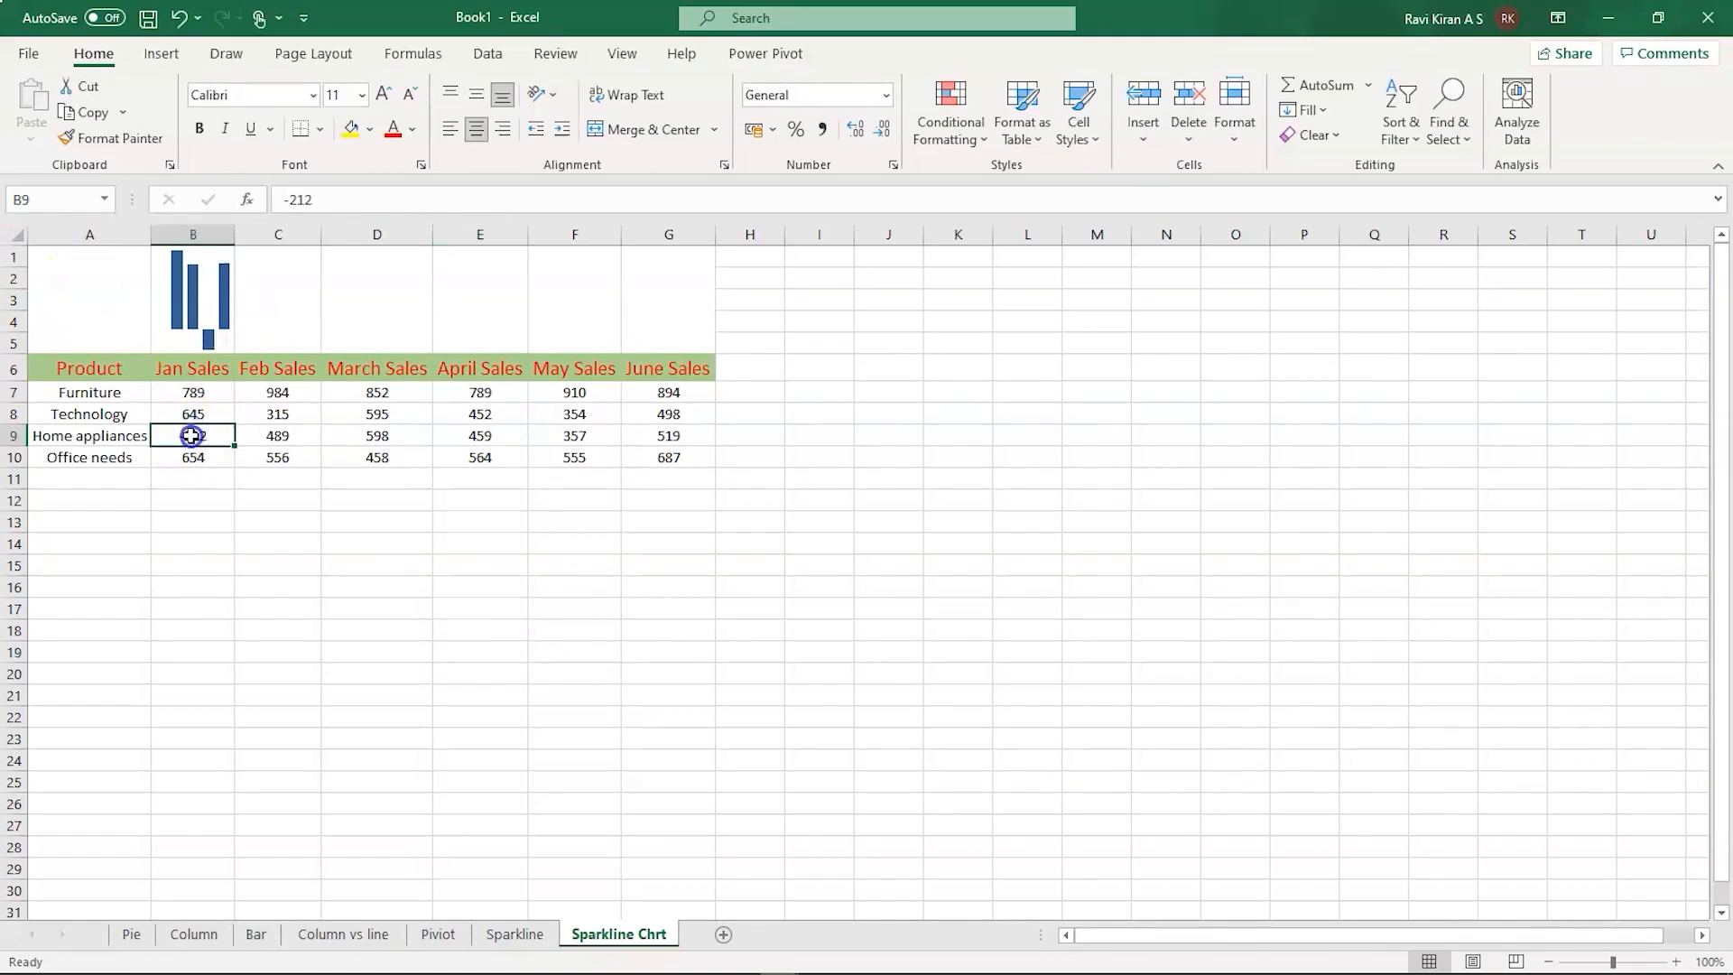
pyautogui.doubleClick(191, 436)
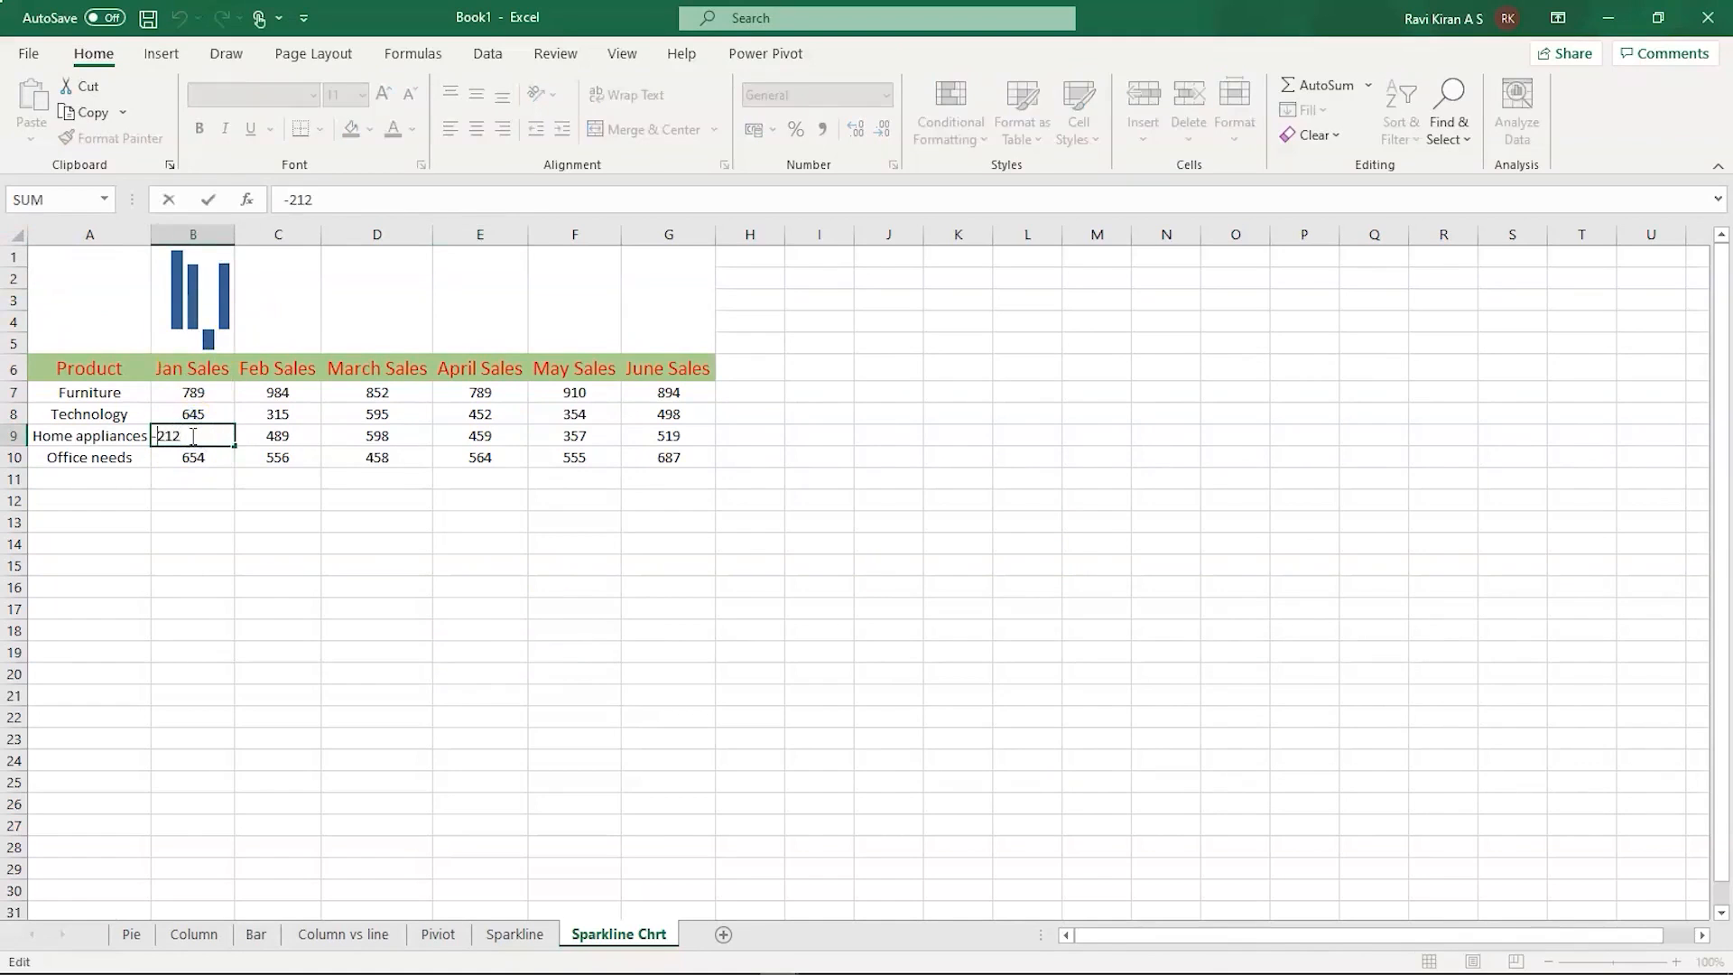
pyautogui.press('Home')
pyautogui.press('Delete')
pyautogui.click(201, 557)
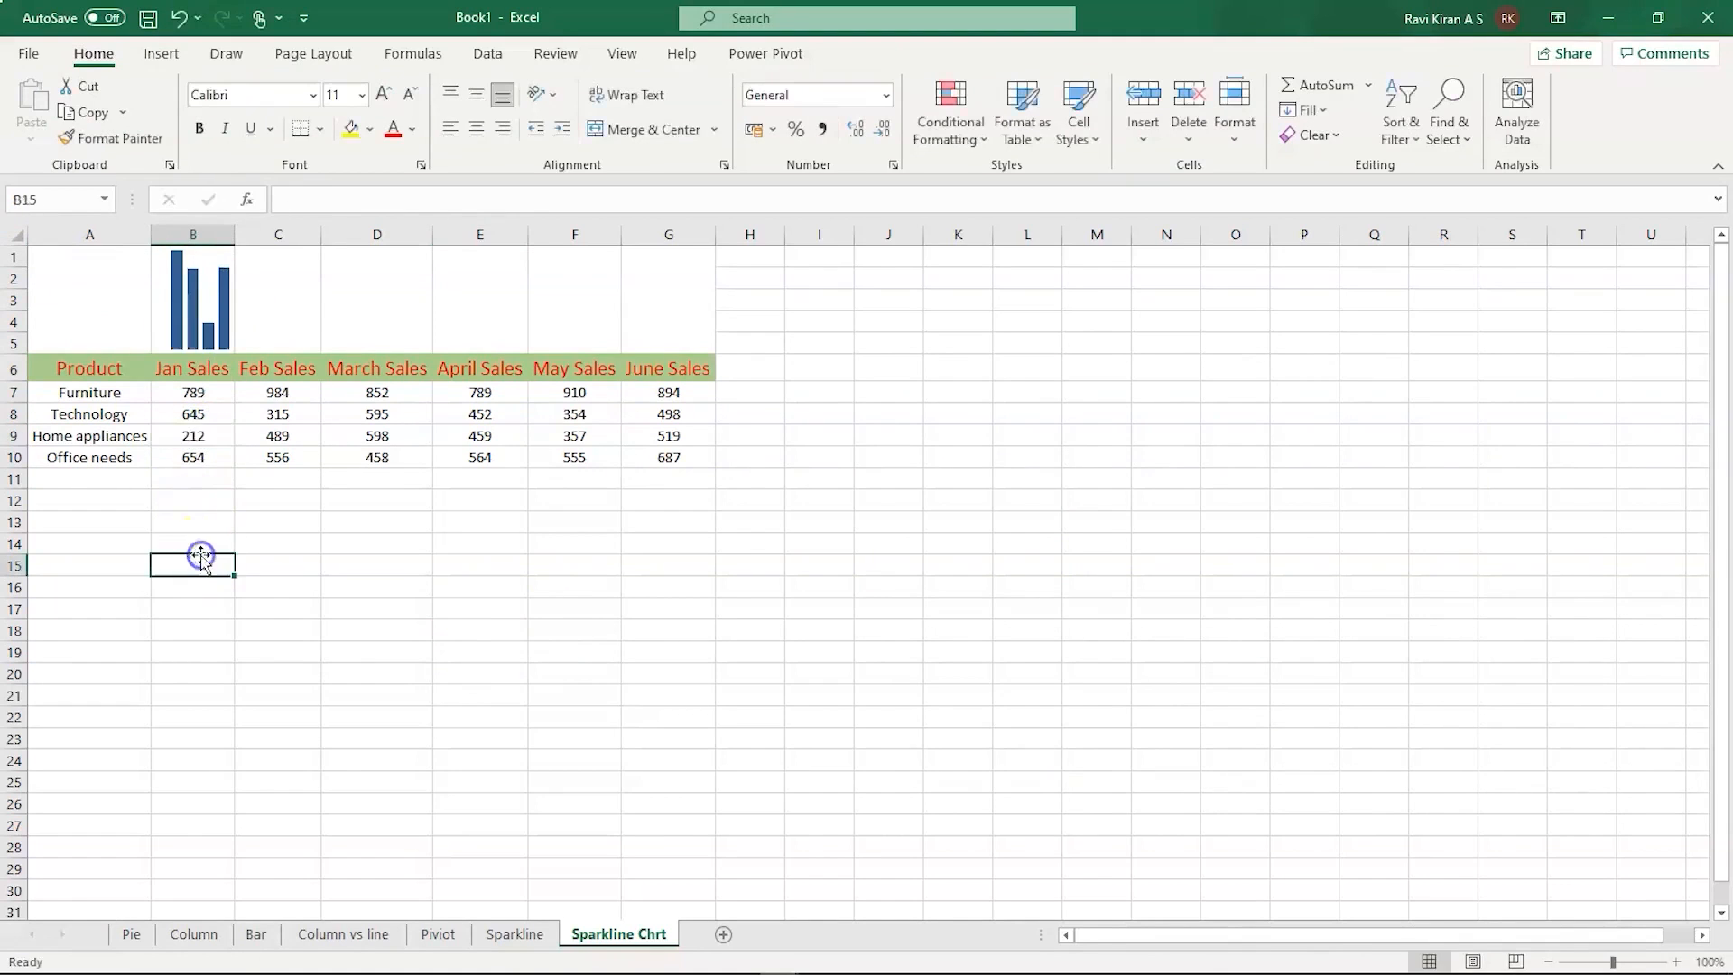
# - Mark the High Point and Low Point on the Jan Sales sparkline in B1
pyautogui.click(204, 337)
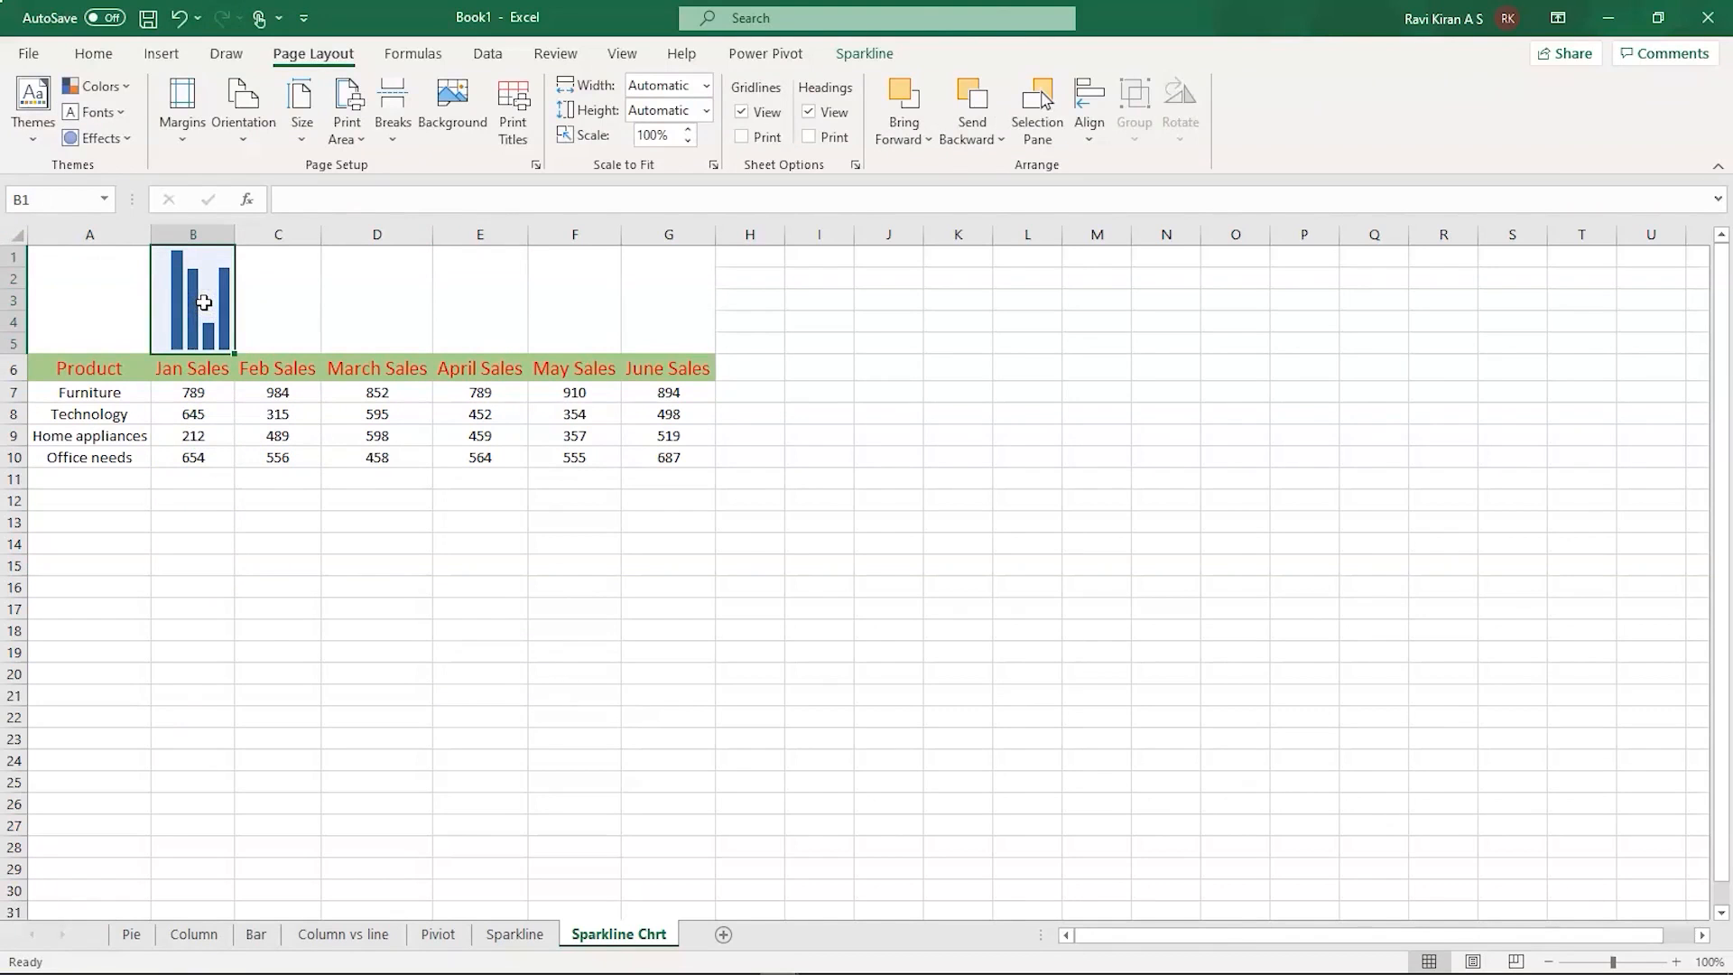
pyautogui.click(869, 54)
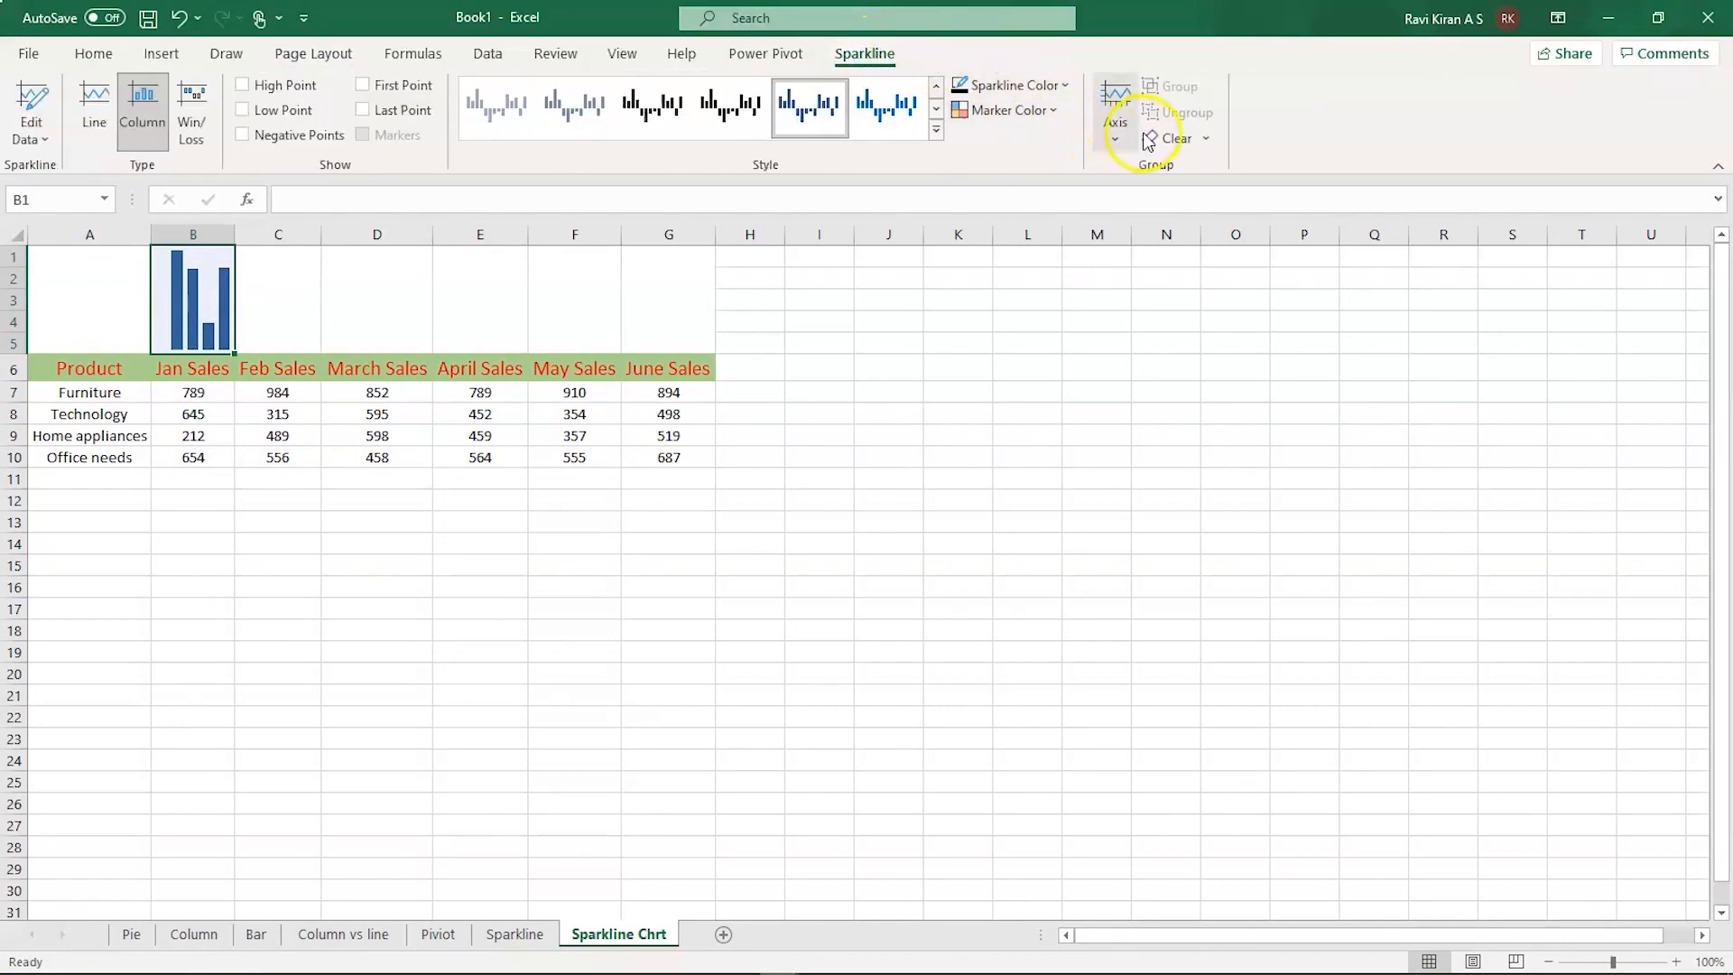
pyautogui.click(248, 86)
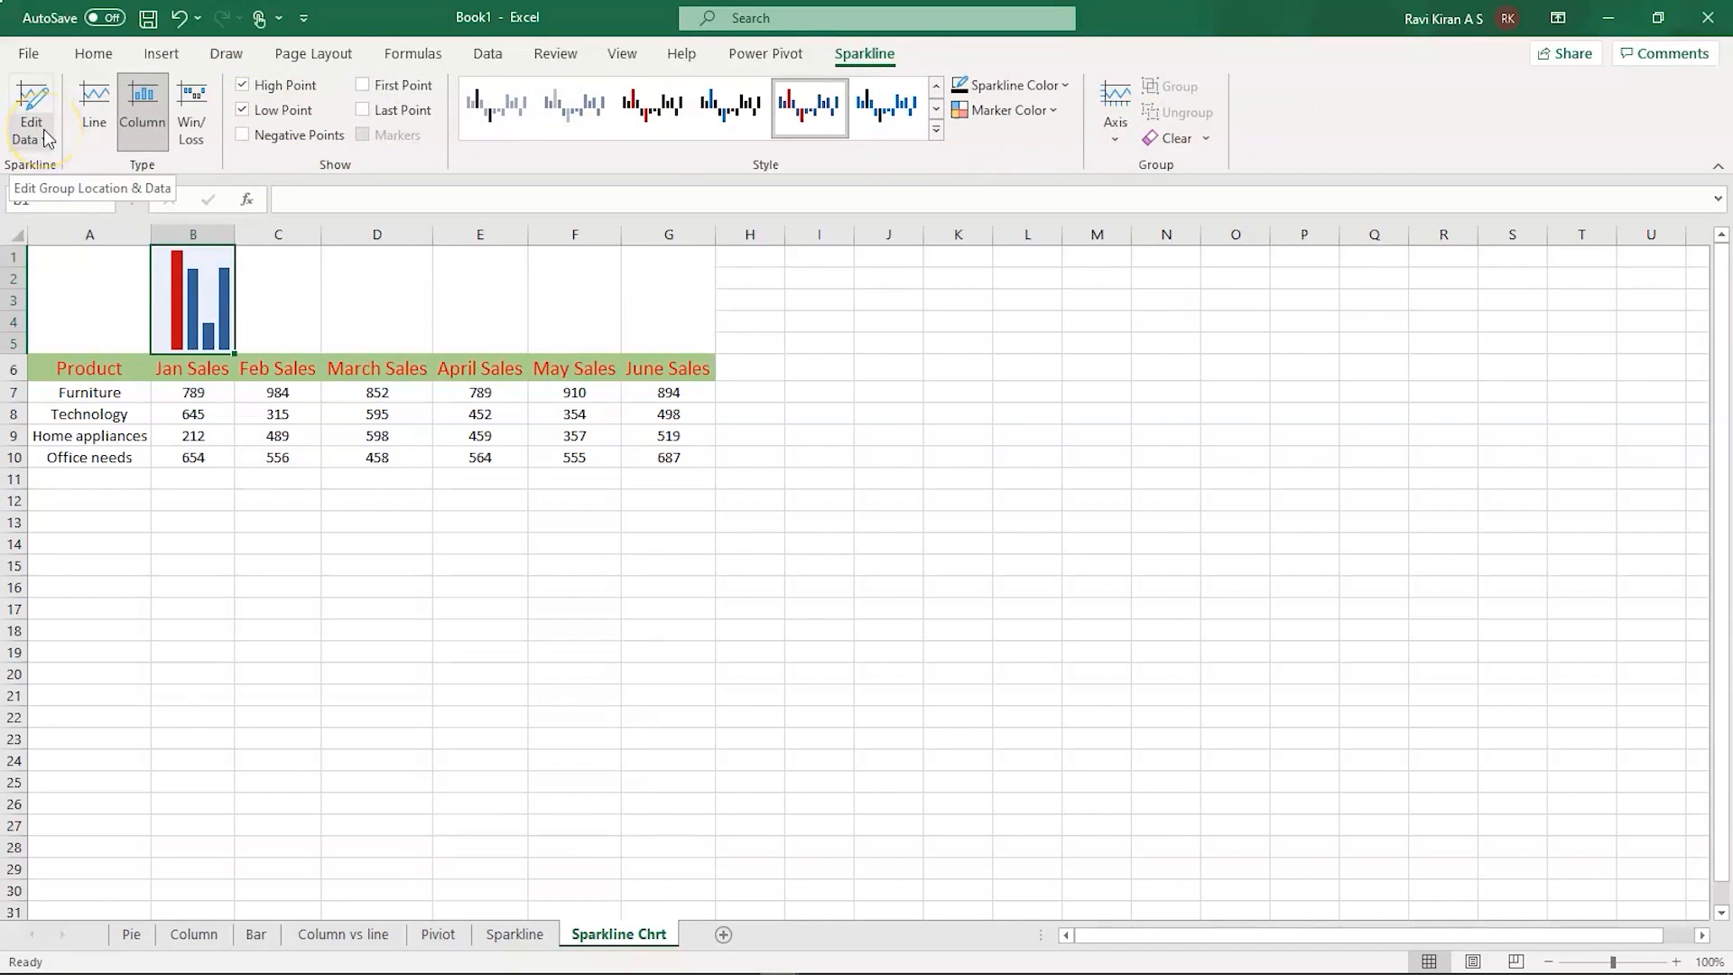
# - Try to give the Jan Sales sparkline a date axis, using cell B1 as the date range
pyautogui.click(1113, 138)
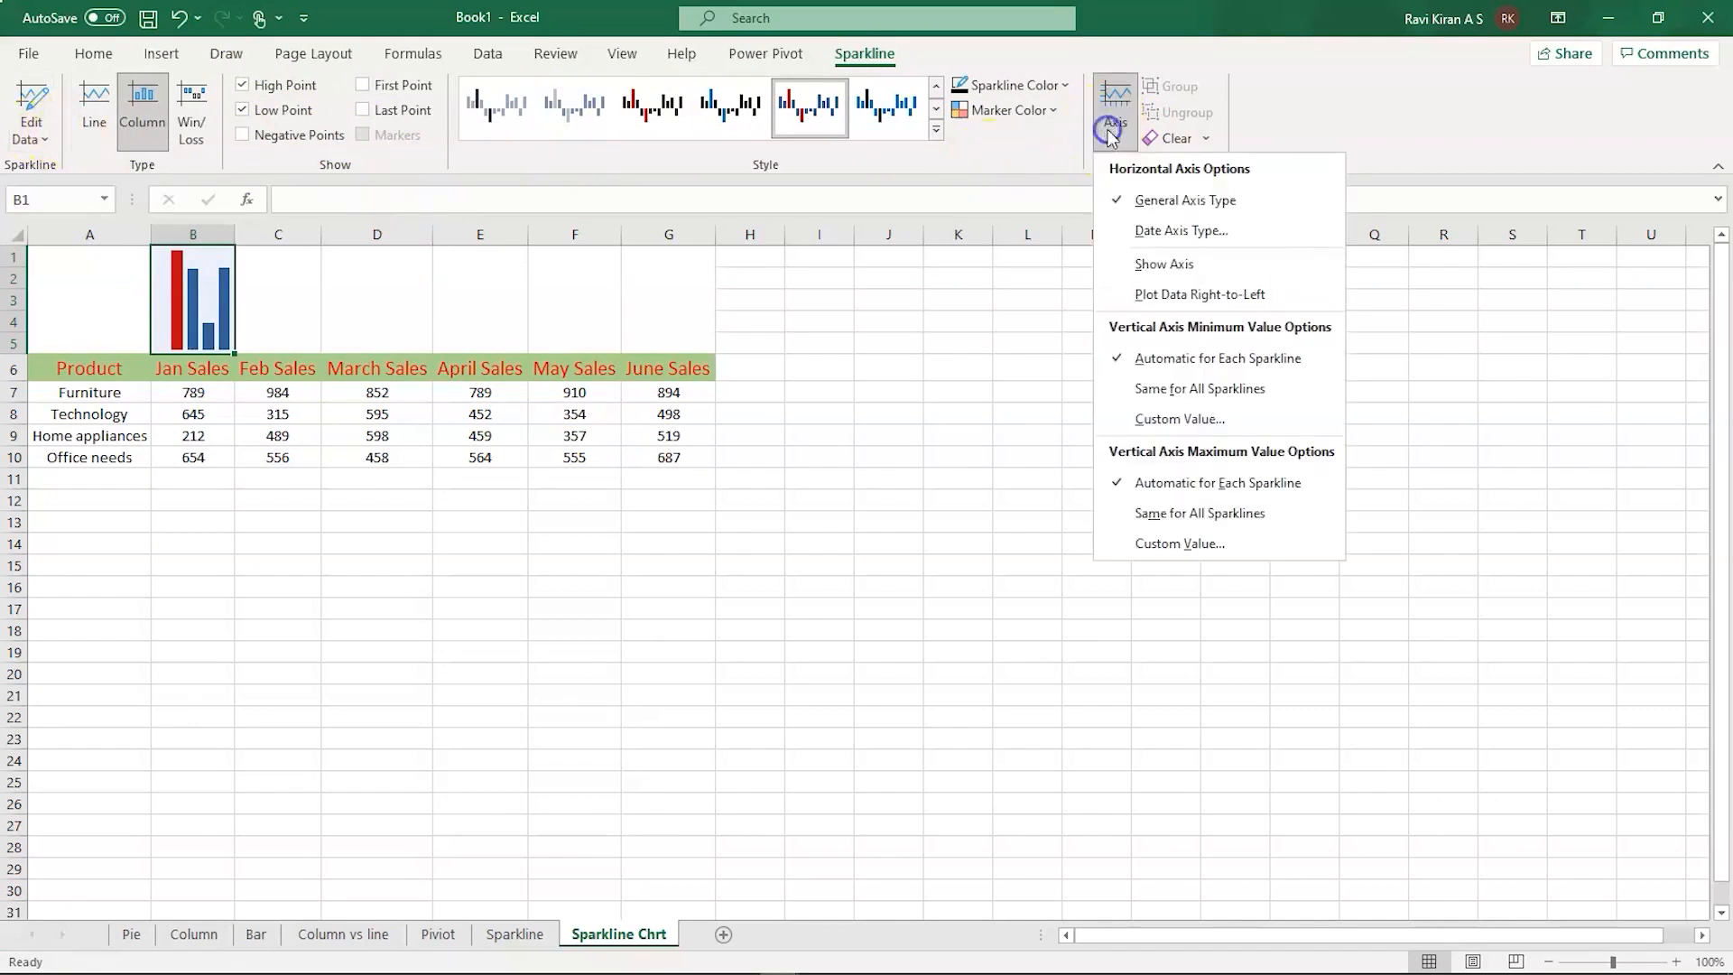
pyautogui.click(1145, 237)
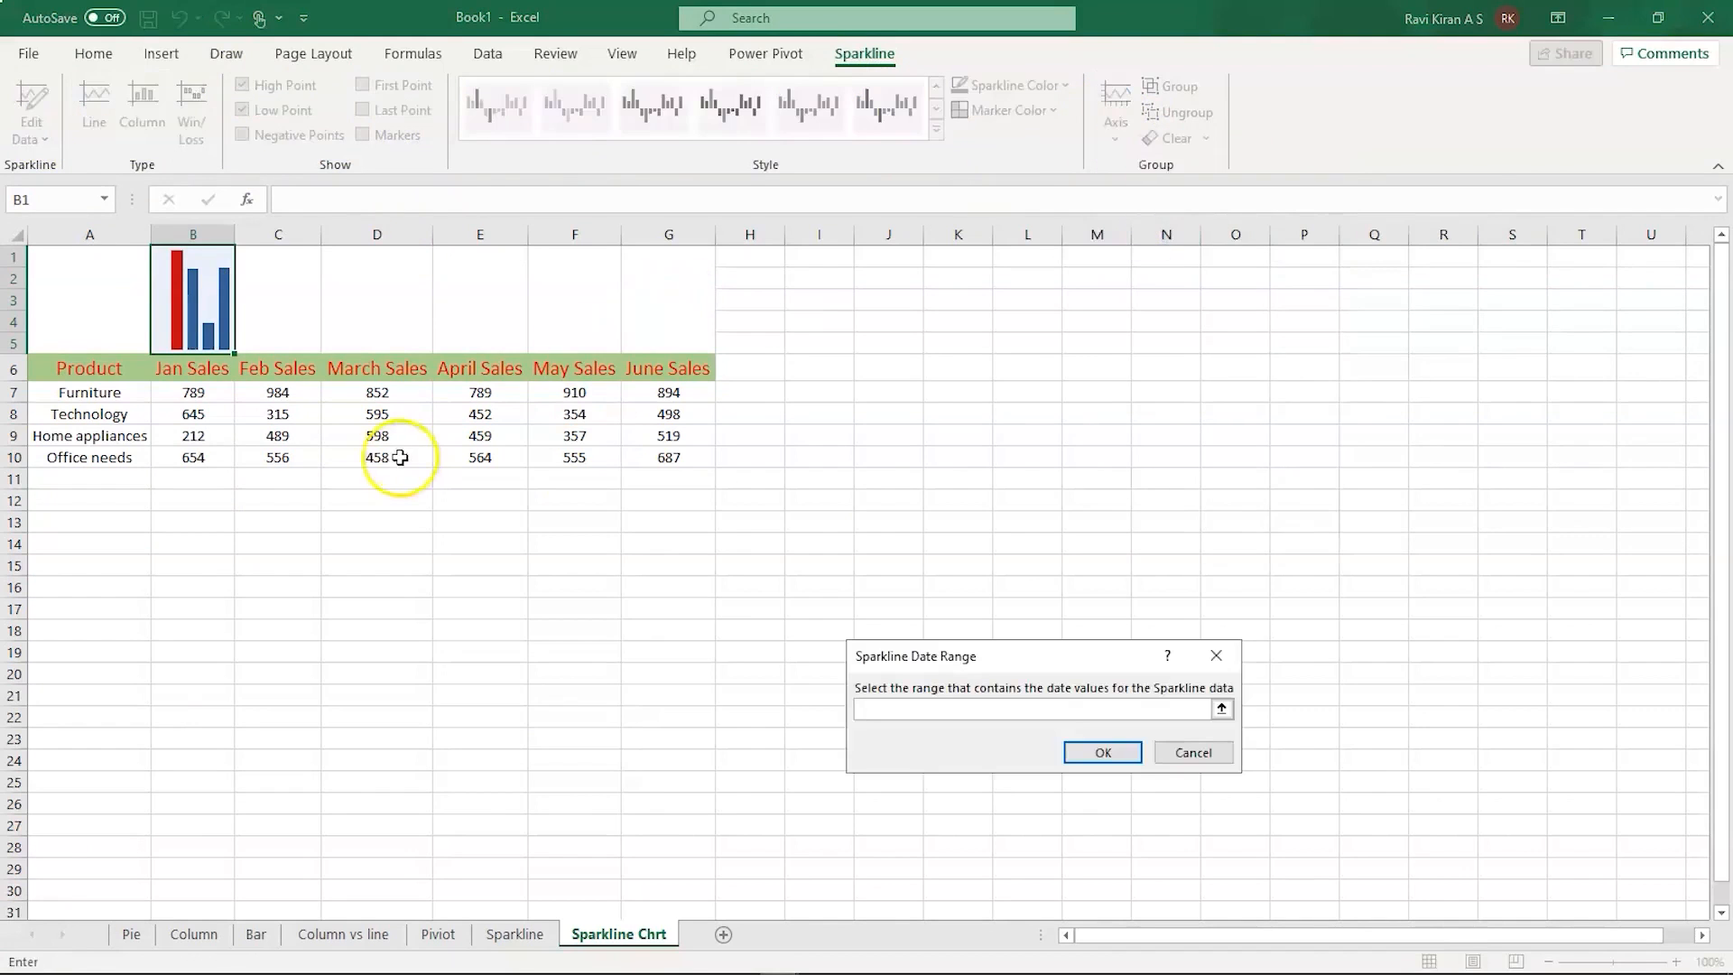
pyautogui.click(168, 317)
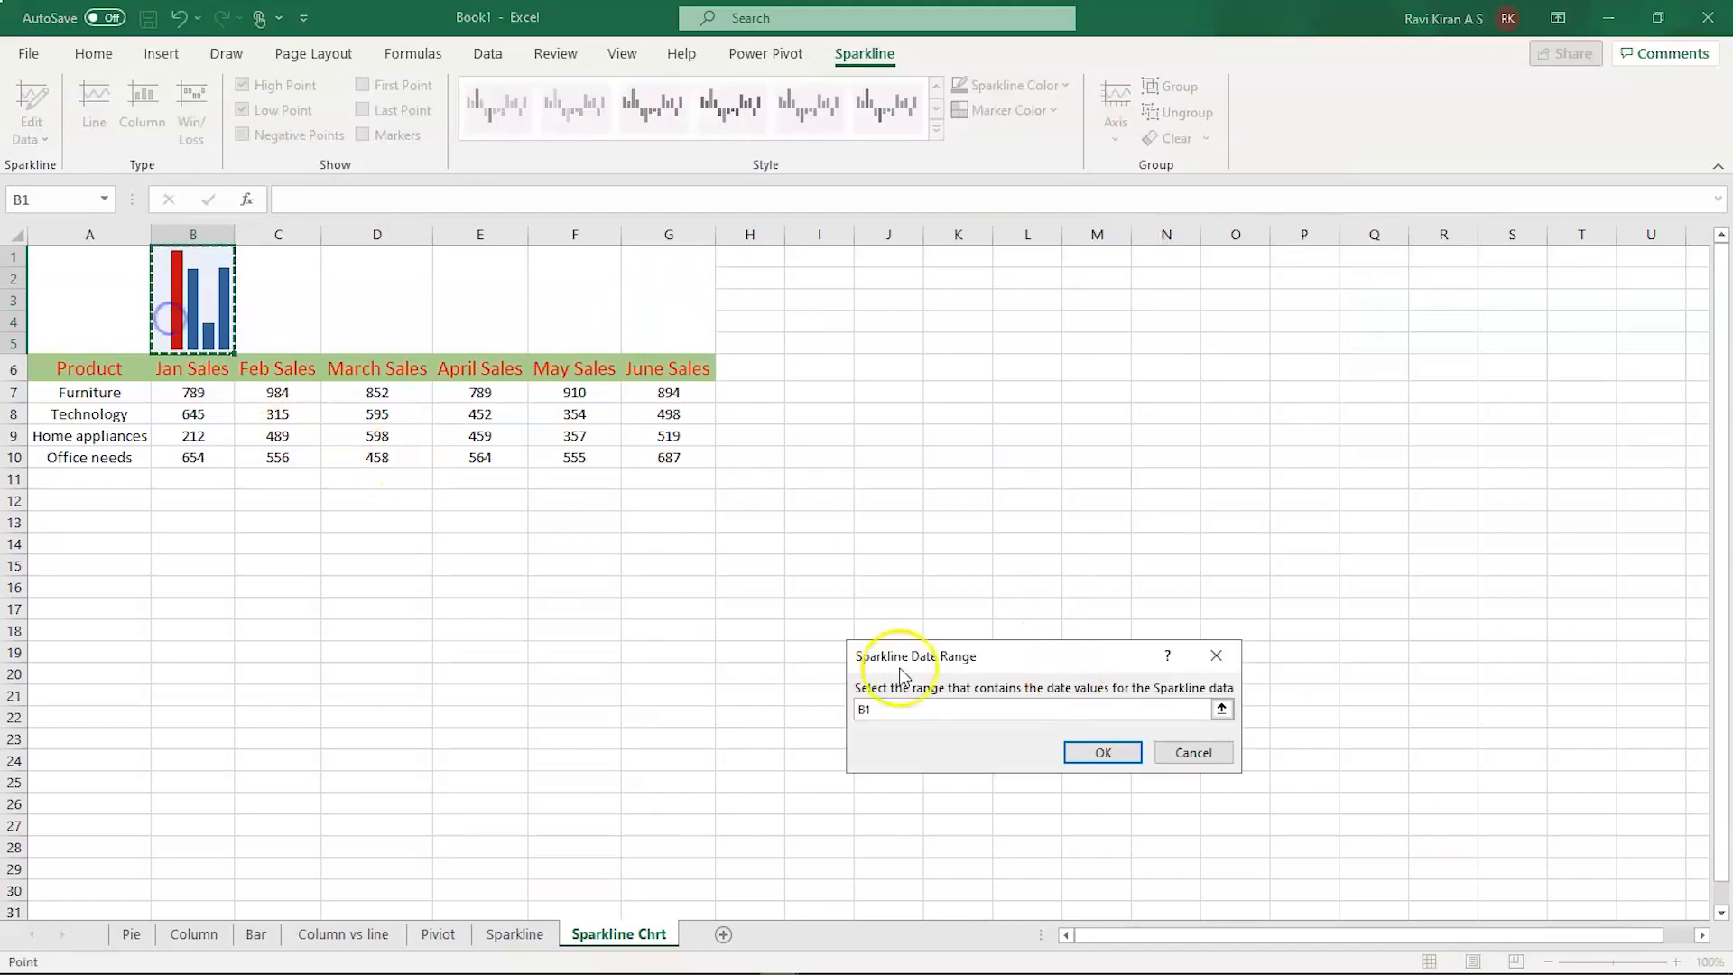
pyautogui.click(1107, 752)
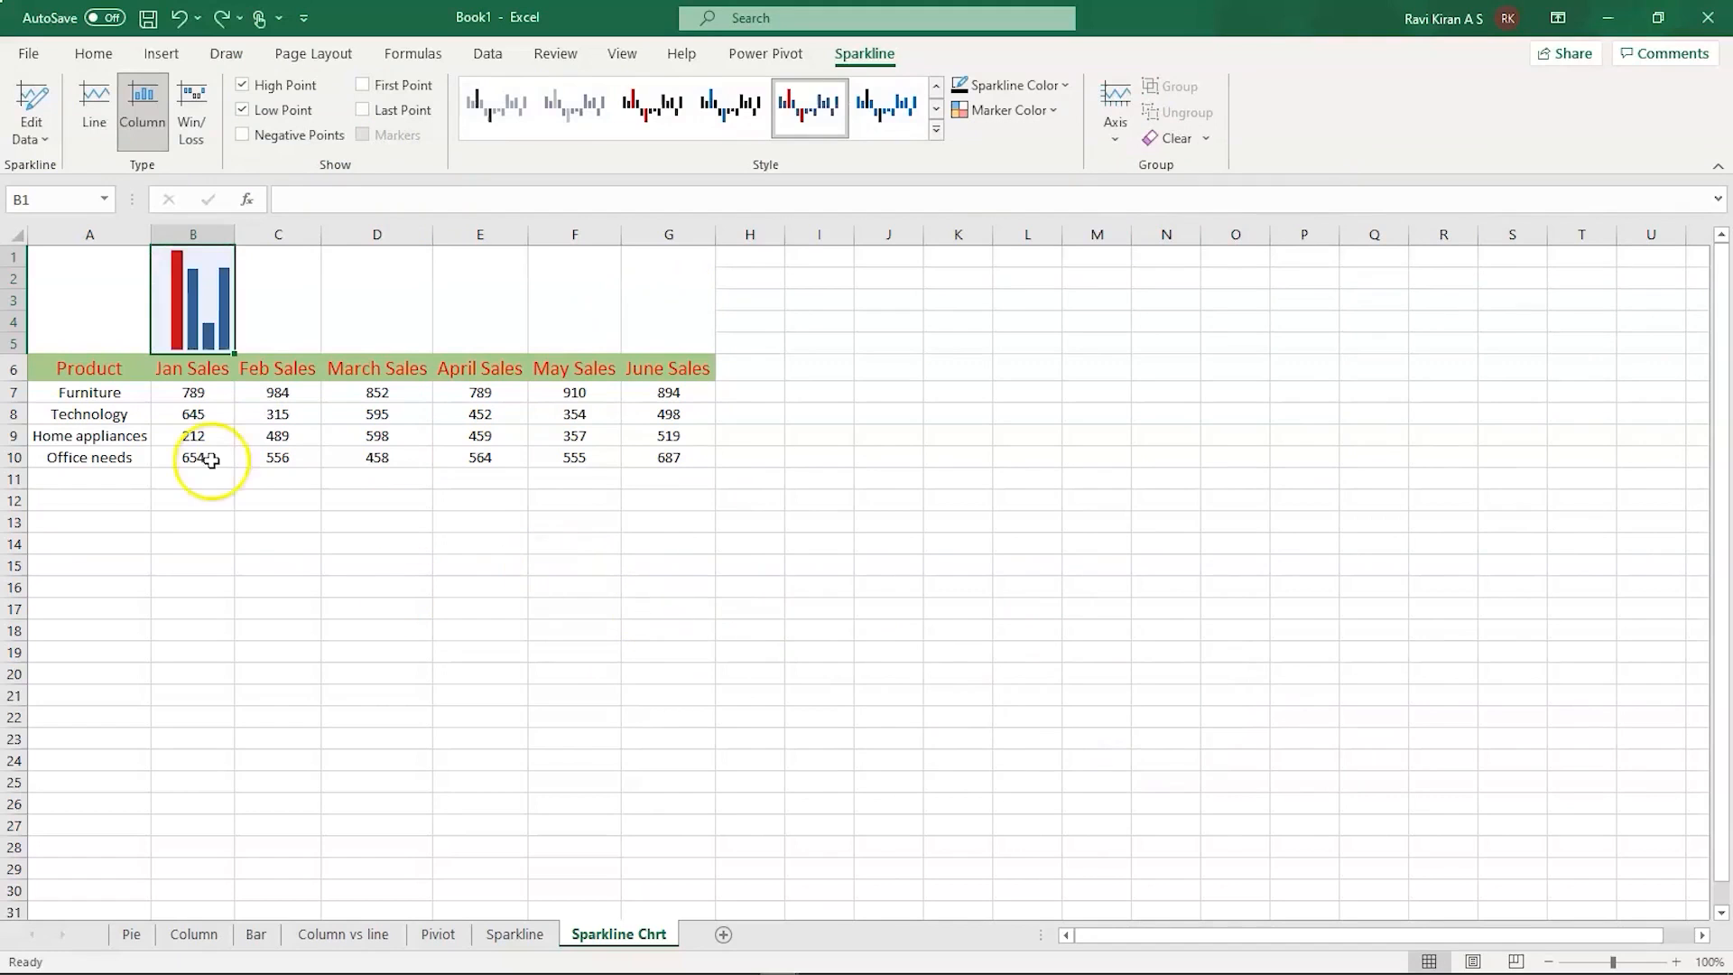
# - Show the horizontal axis on the Jan Sales sparkline in B1
pyautogui.click(1117, 116)
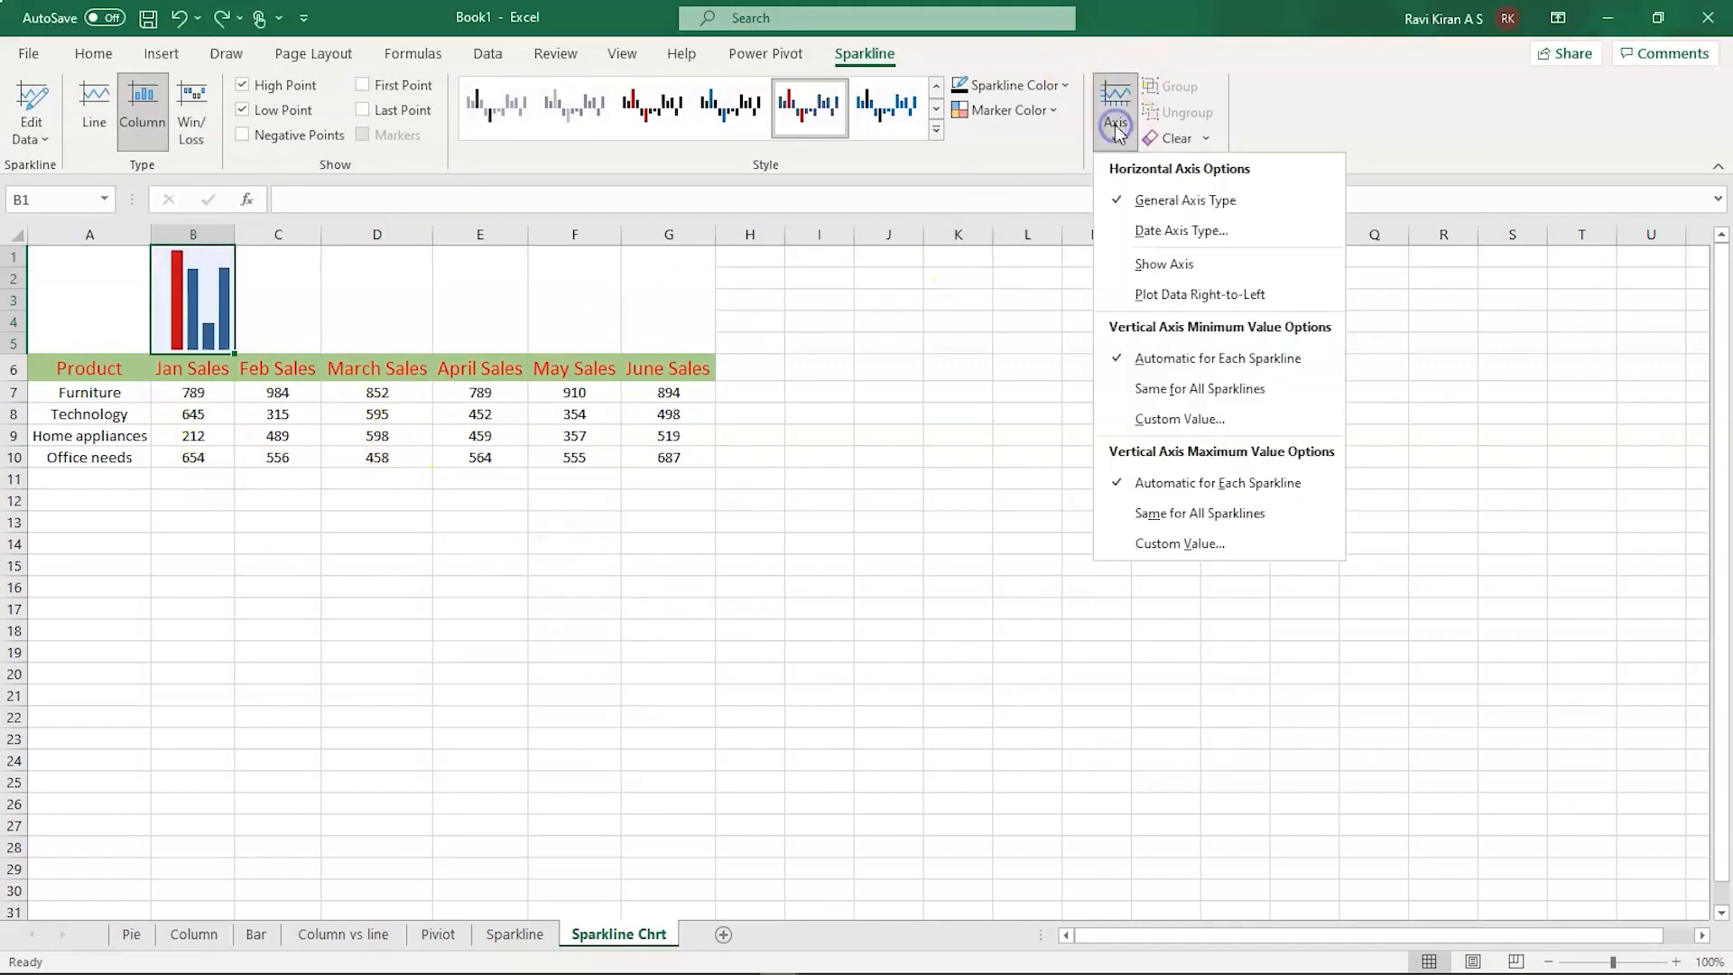
pyautogui.click(1169, 270)
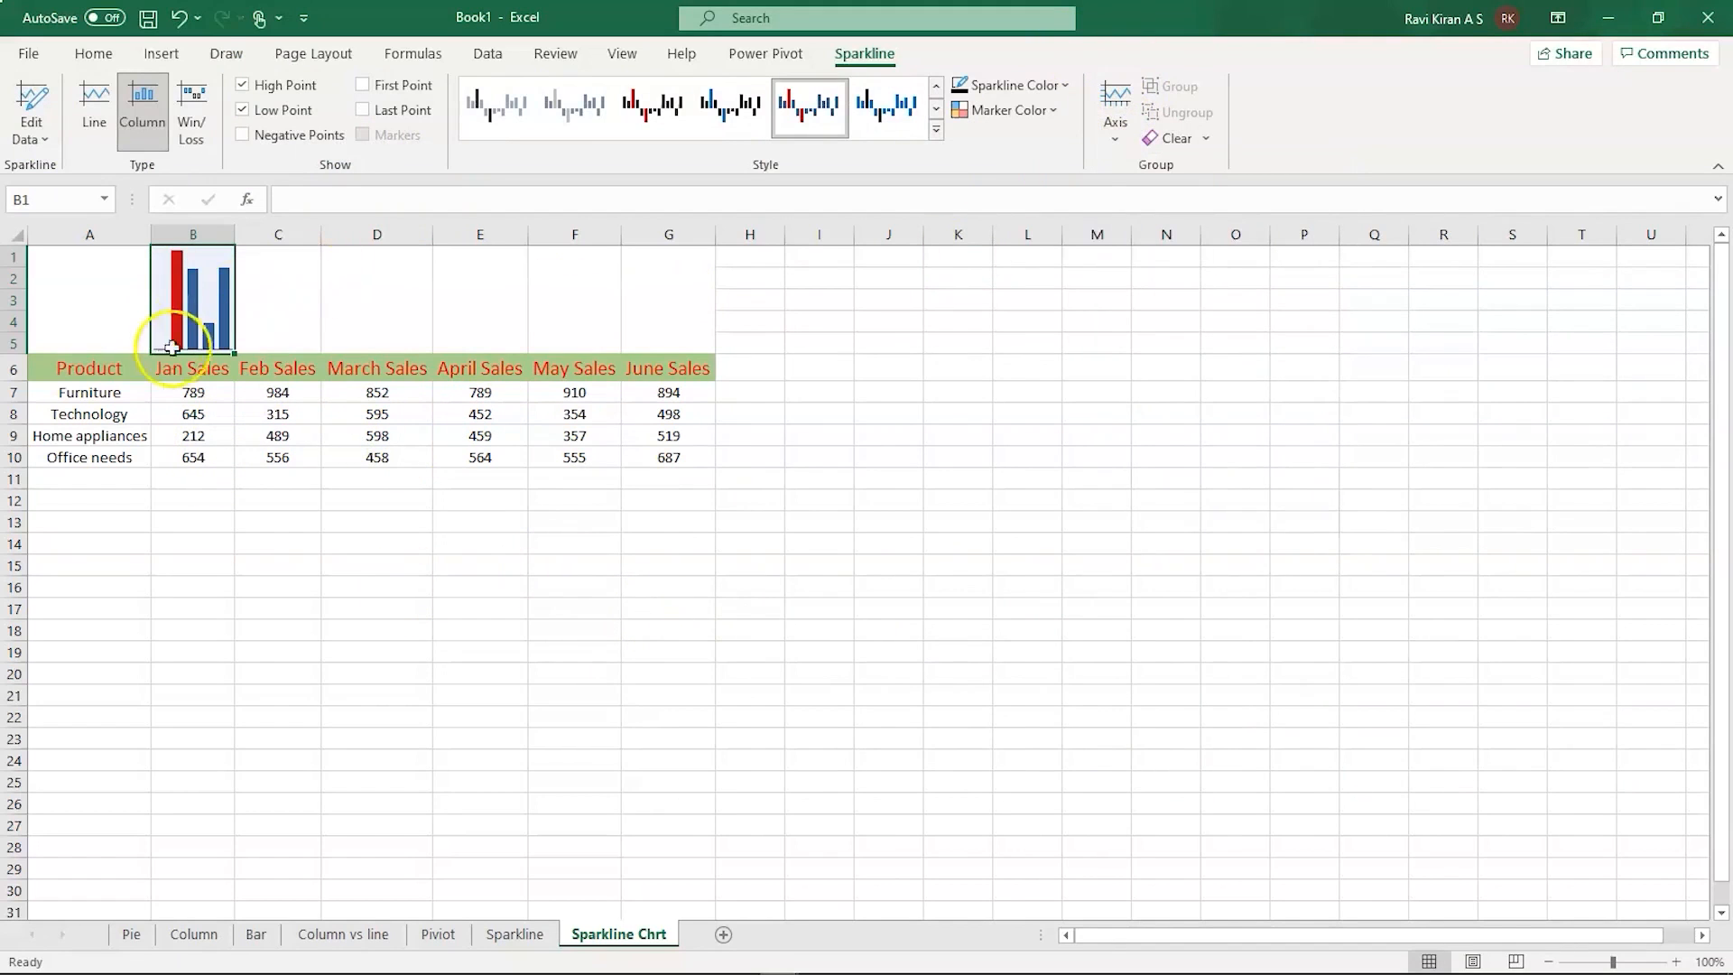
pyautogui.click(469, 726)
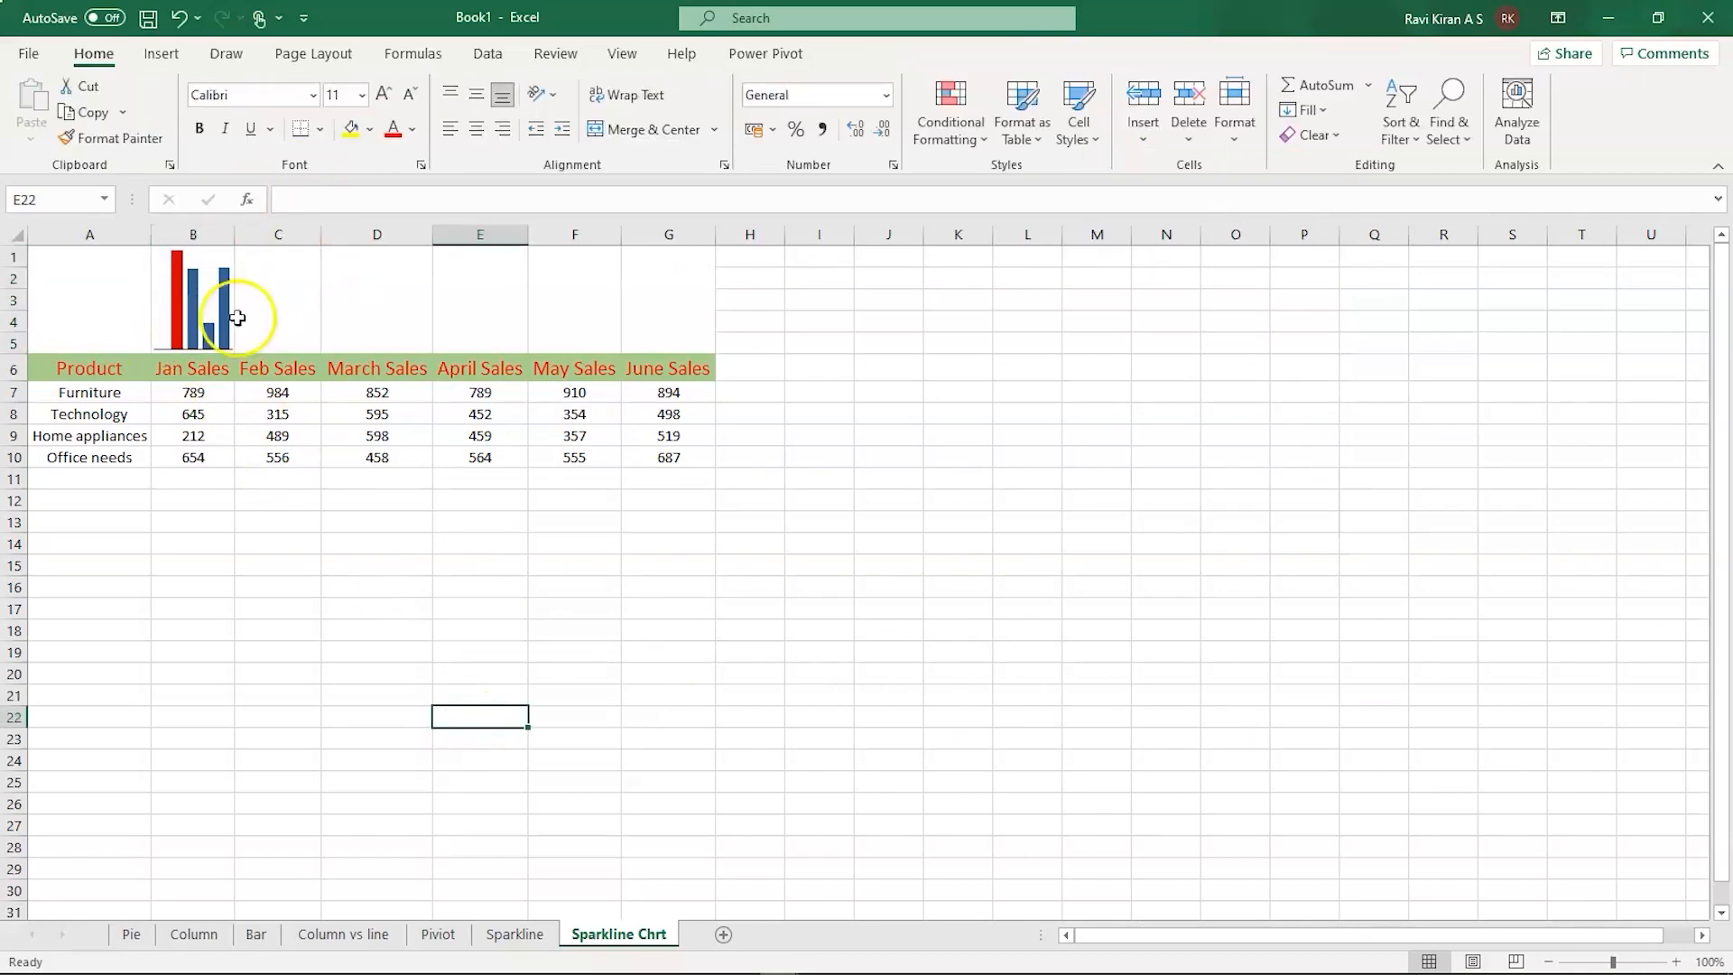
# - Try a bright blue and a green style on the Jan Sales sparkline, and apply the orange style with a darker high point
pyautogui.click(222, 262)
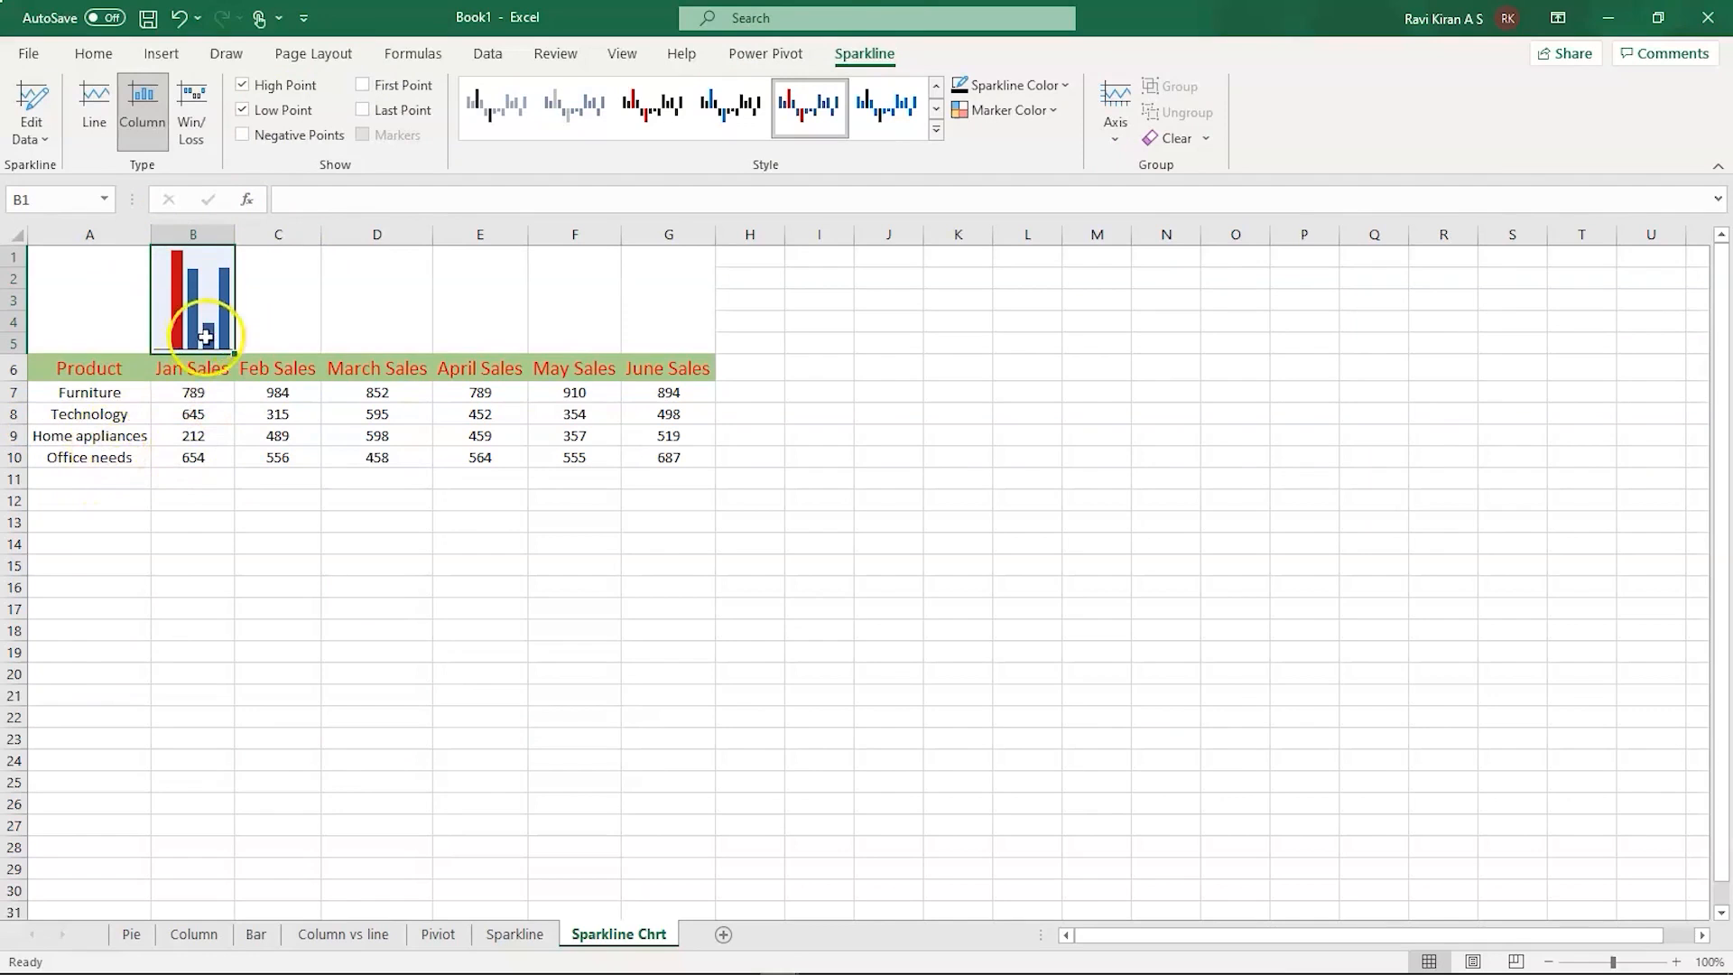
pyautogui.click(882, 126)
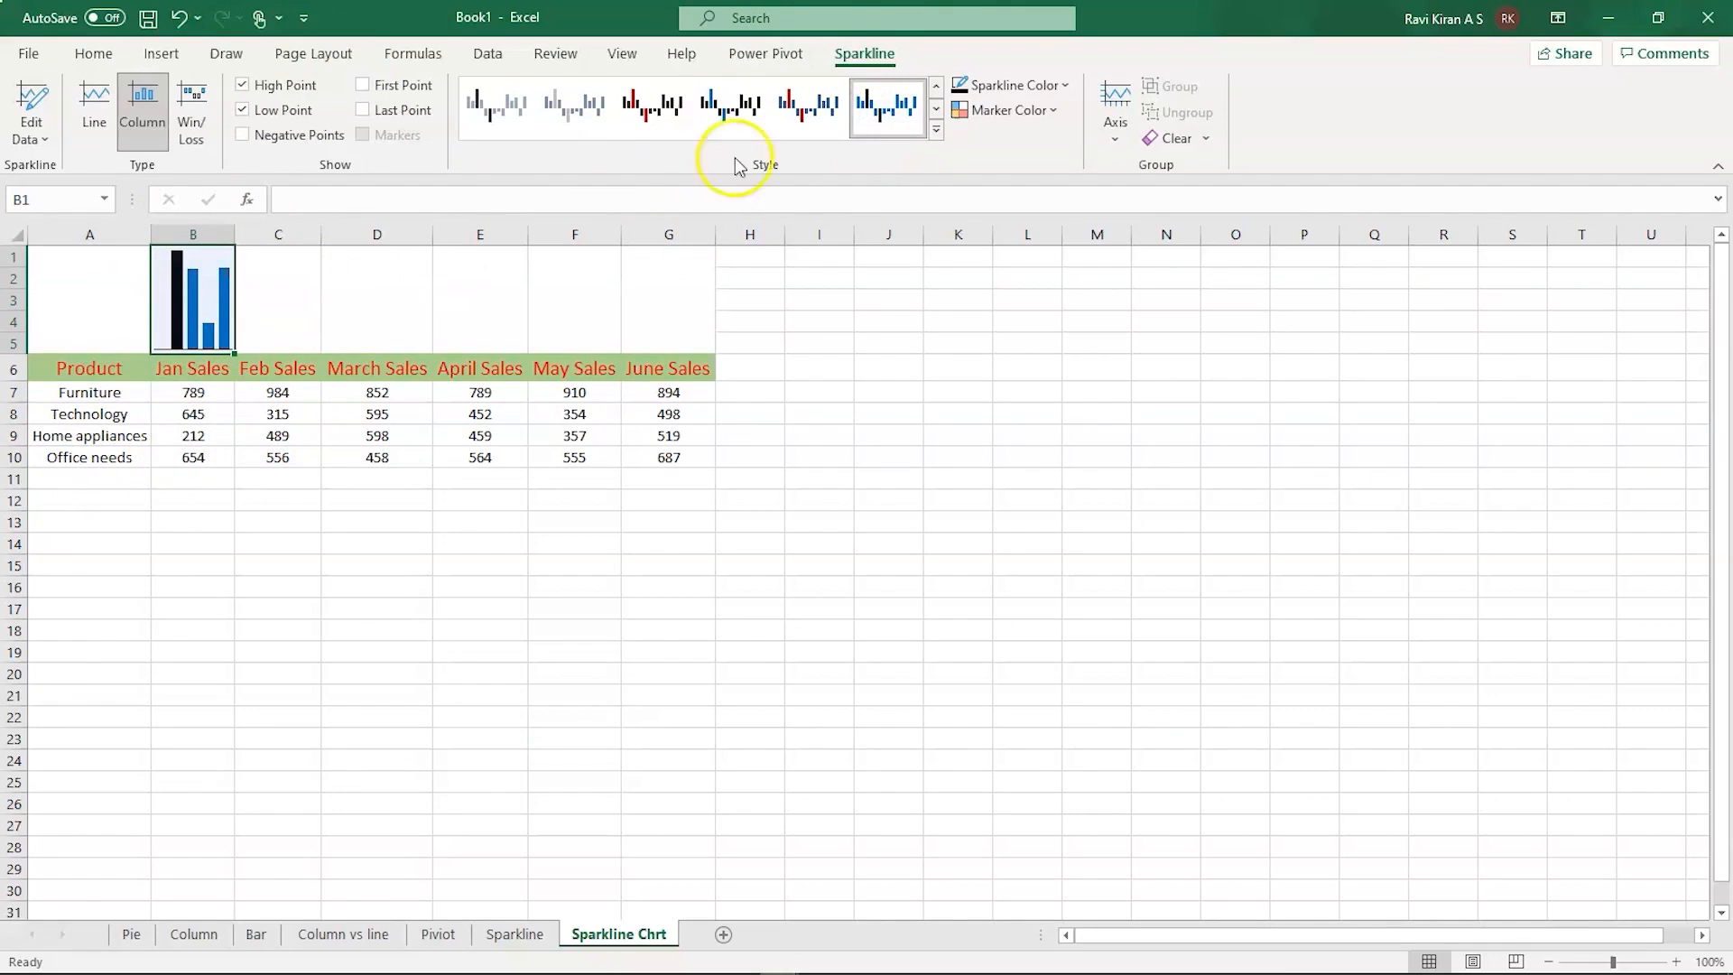
pyautogui.click(937, 132)
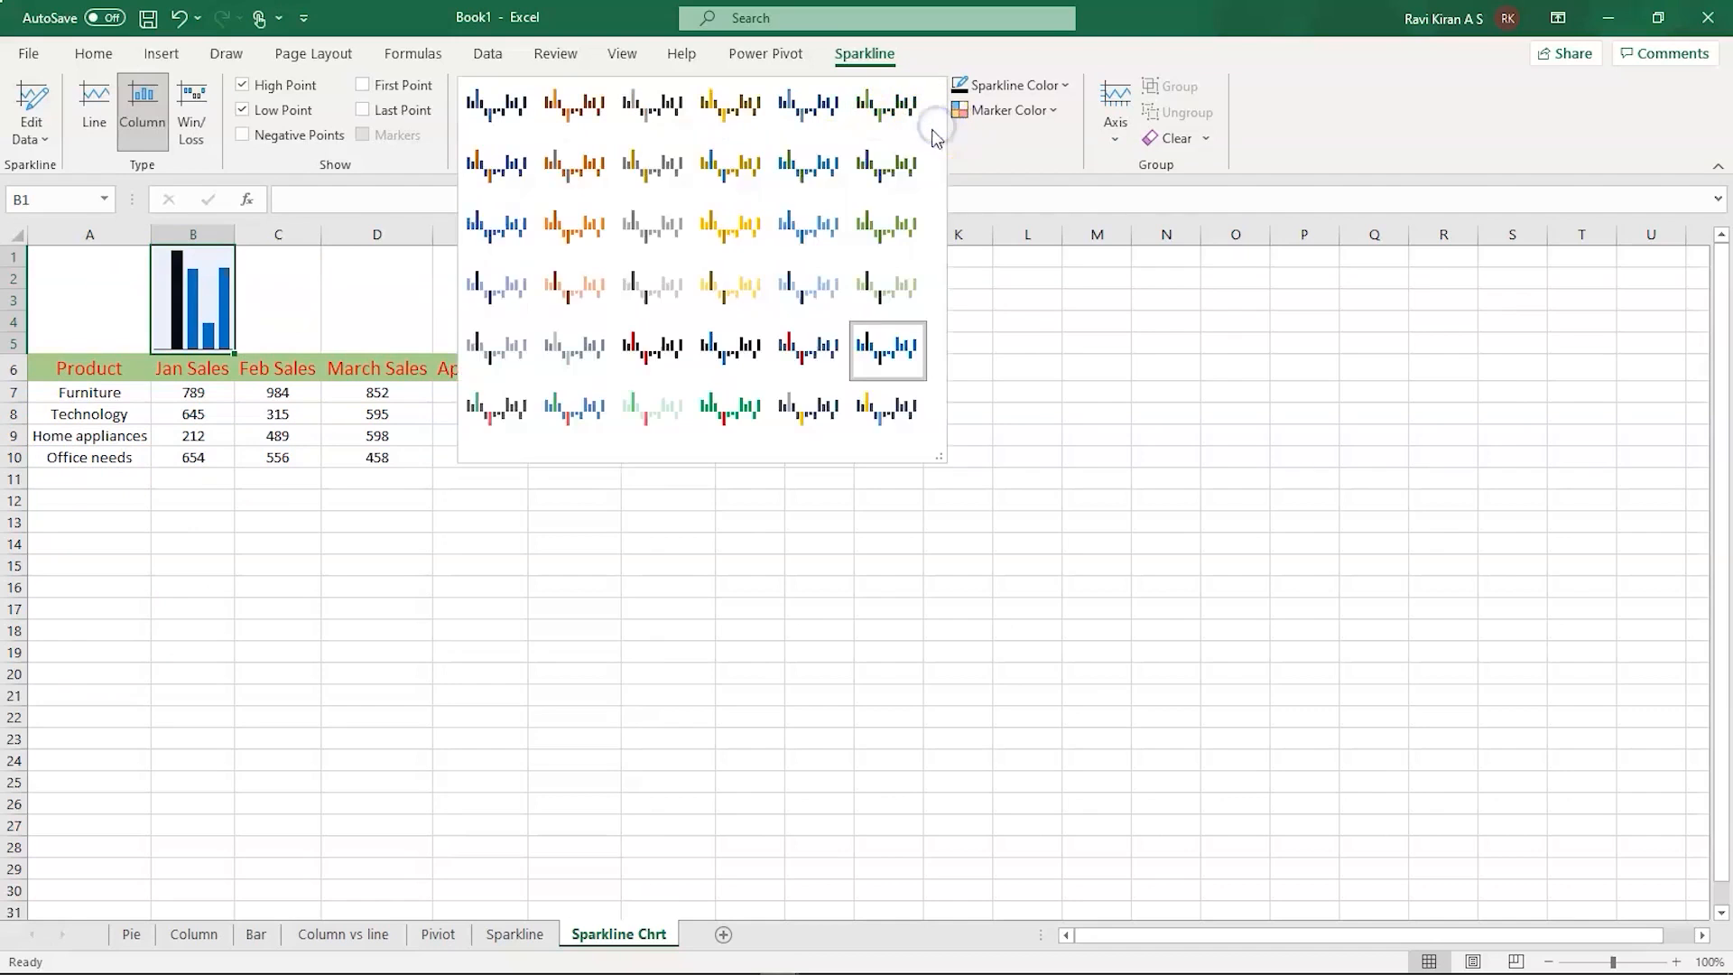
pyautogui.click(905, 226)
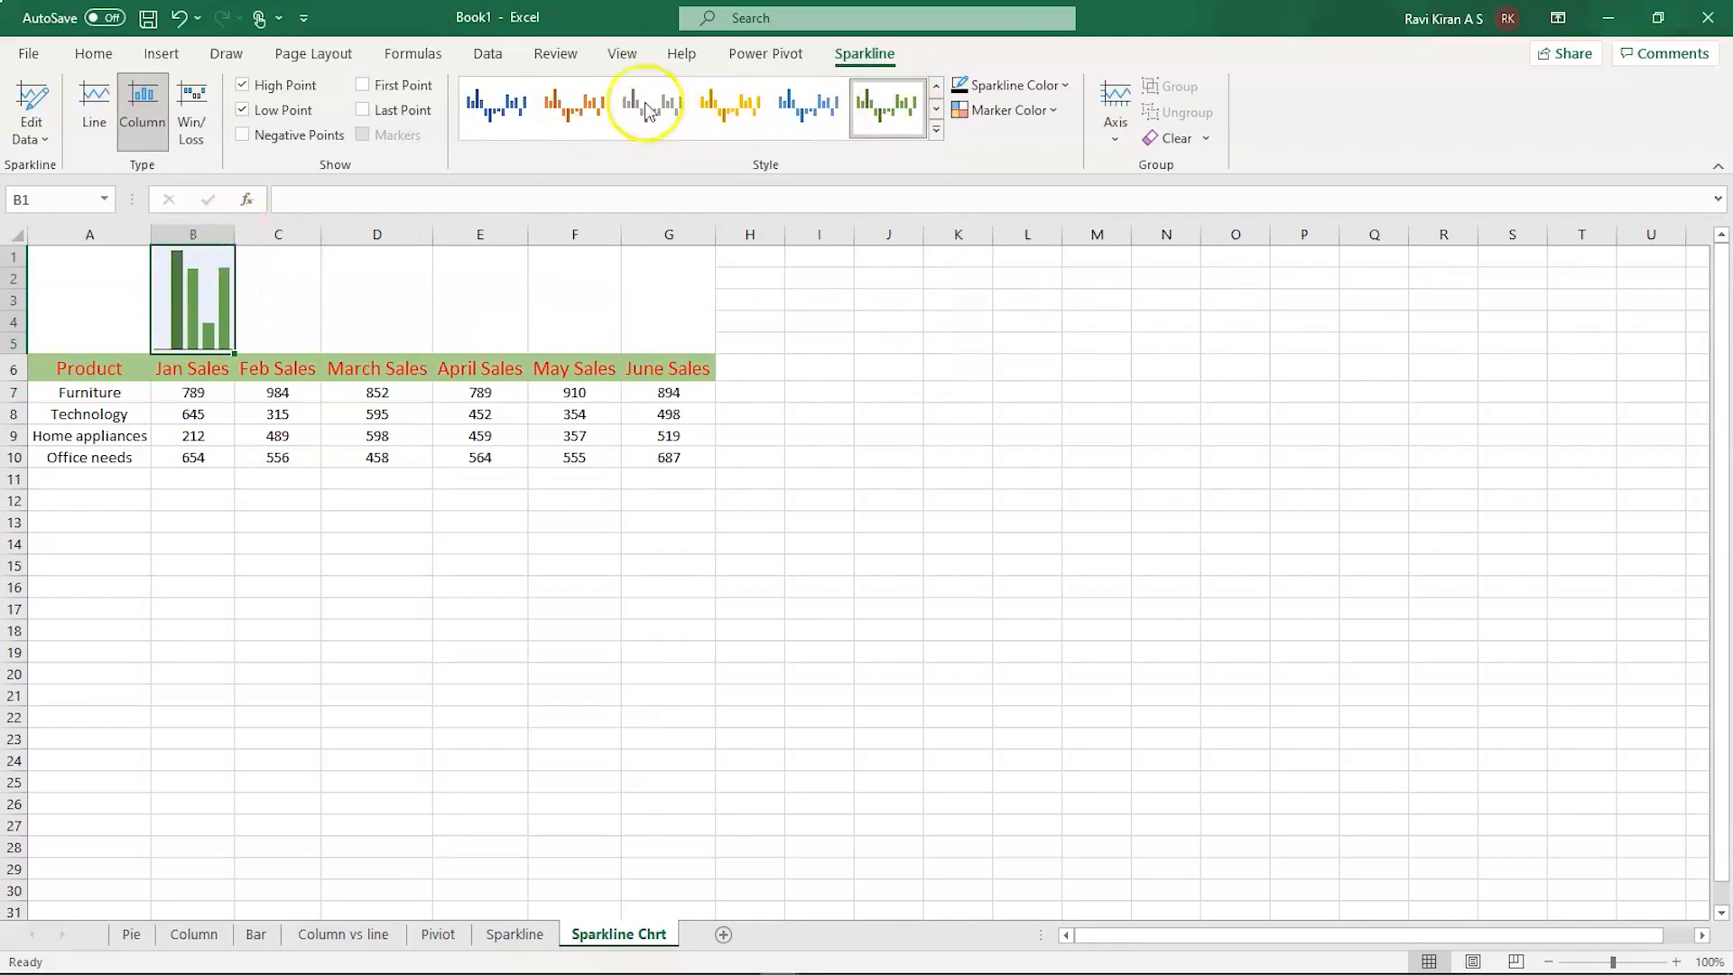
pyautogui.click(570, 125)
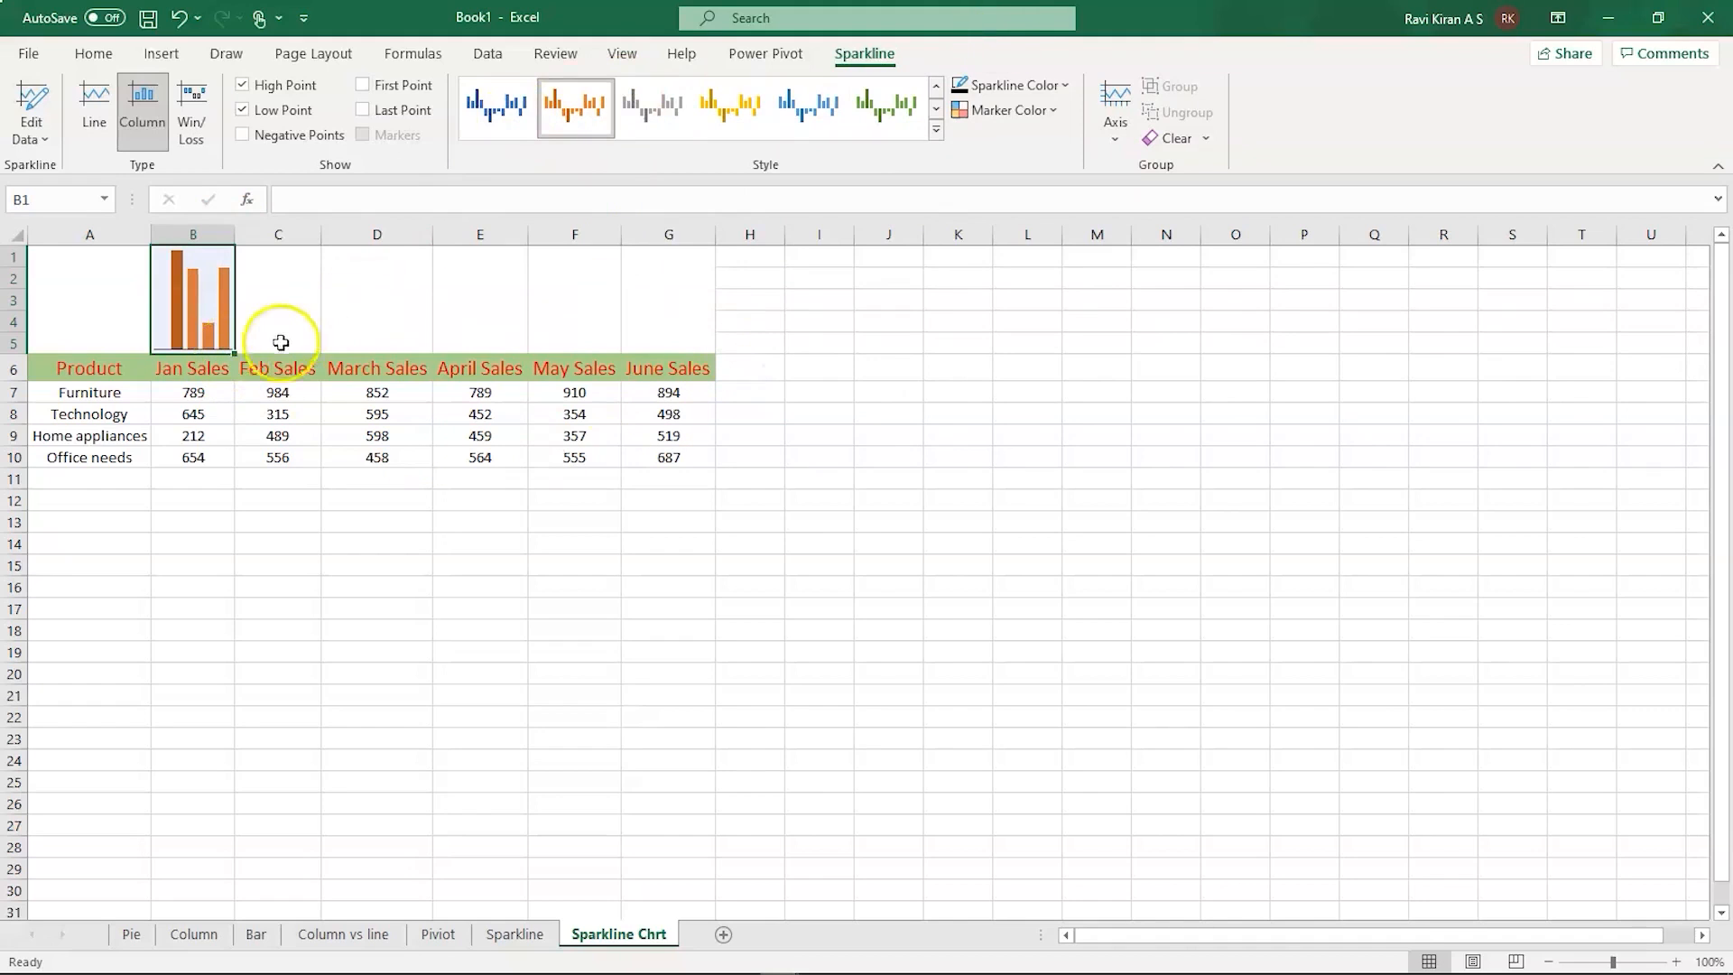
# - Fill the Jan Sales sparkline from B1 across to G1 above the Feb to June Sales headers
pyautogui.moveTo(233, 351); pyautogui.dragTo(689, 340)
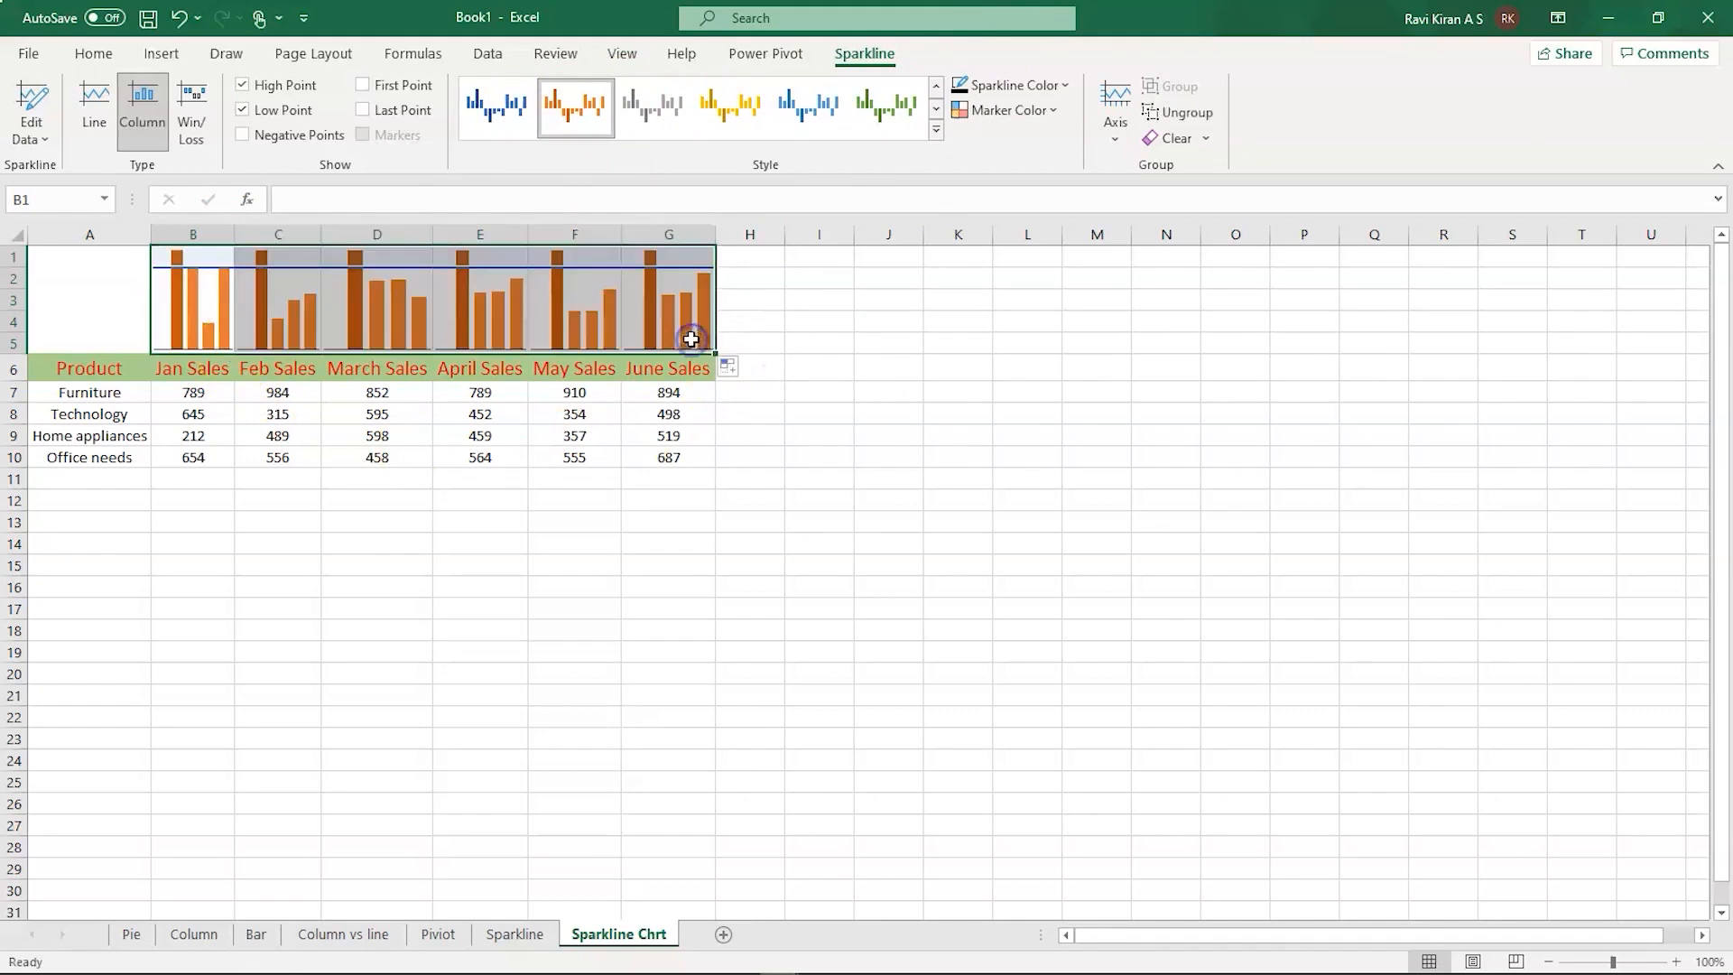
pyautogui.click(277, 594)
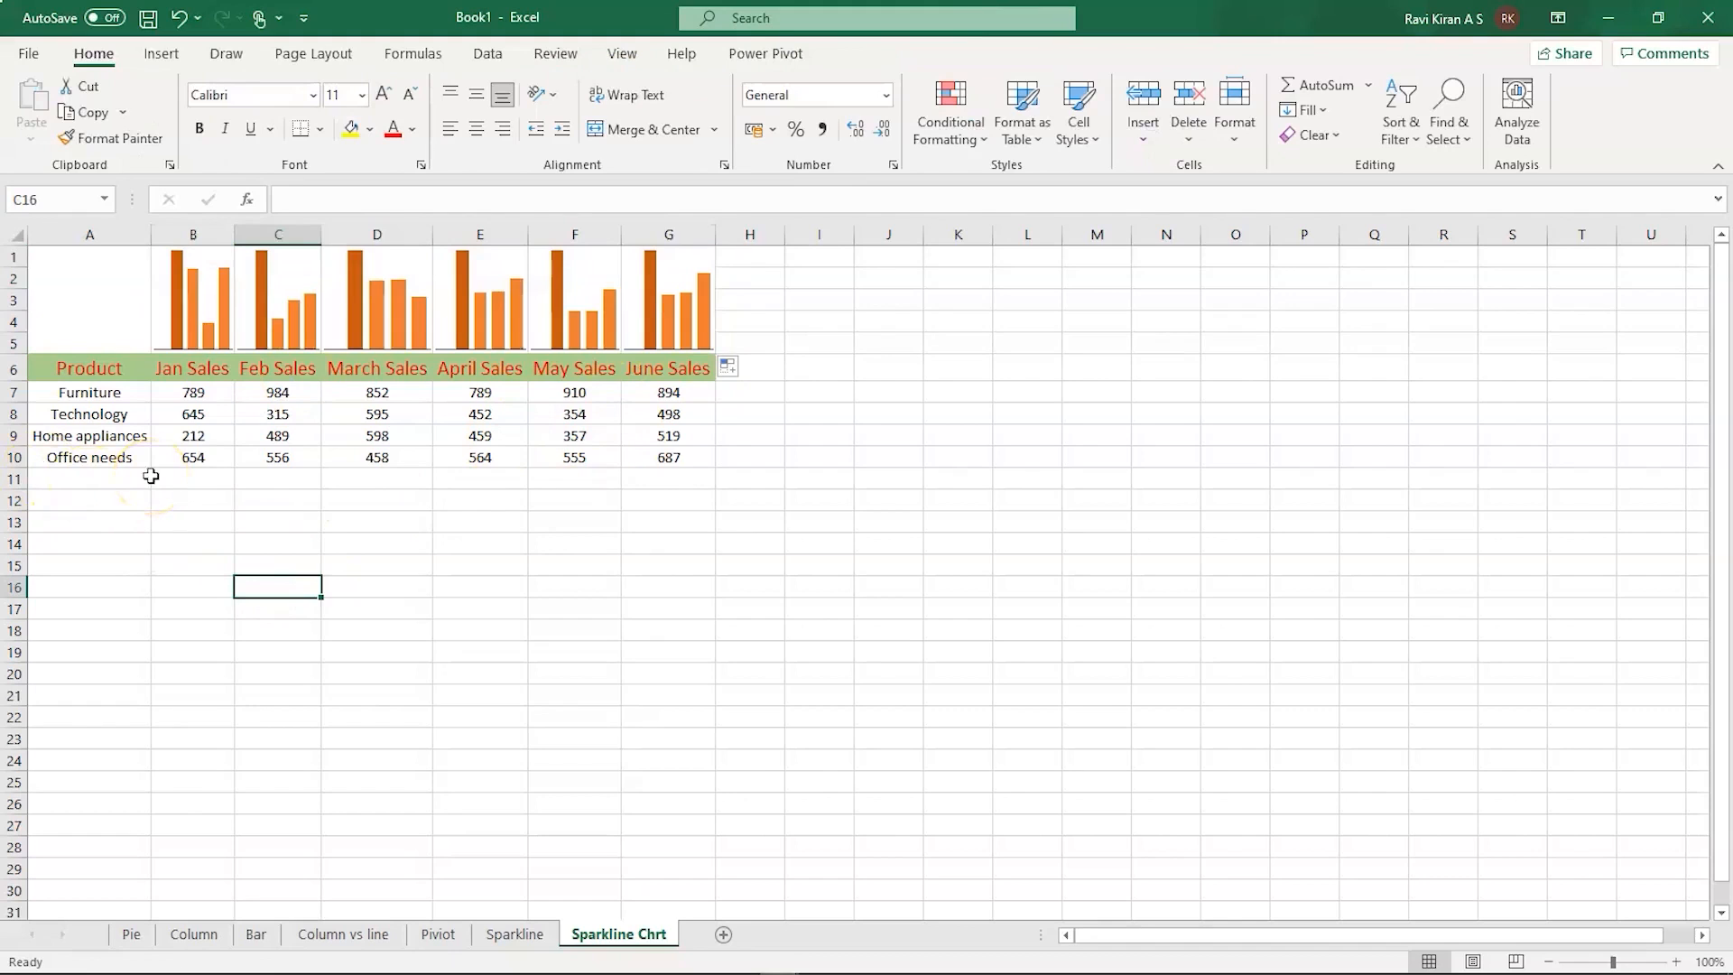
# - Copy the miscelenious row A12:G12 from the Sparkline sheet into row 11 of the Sparkline Chrt sheet, starting at A11
pyautogui.click(70, 478)
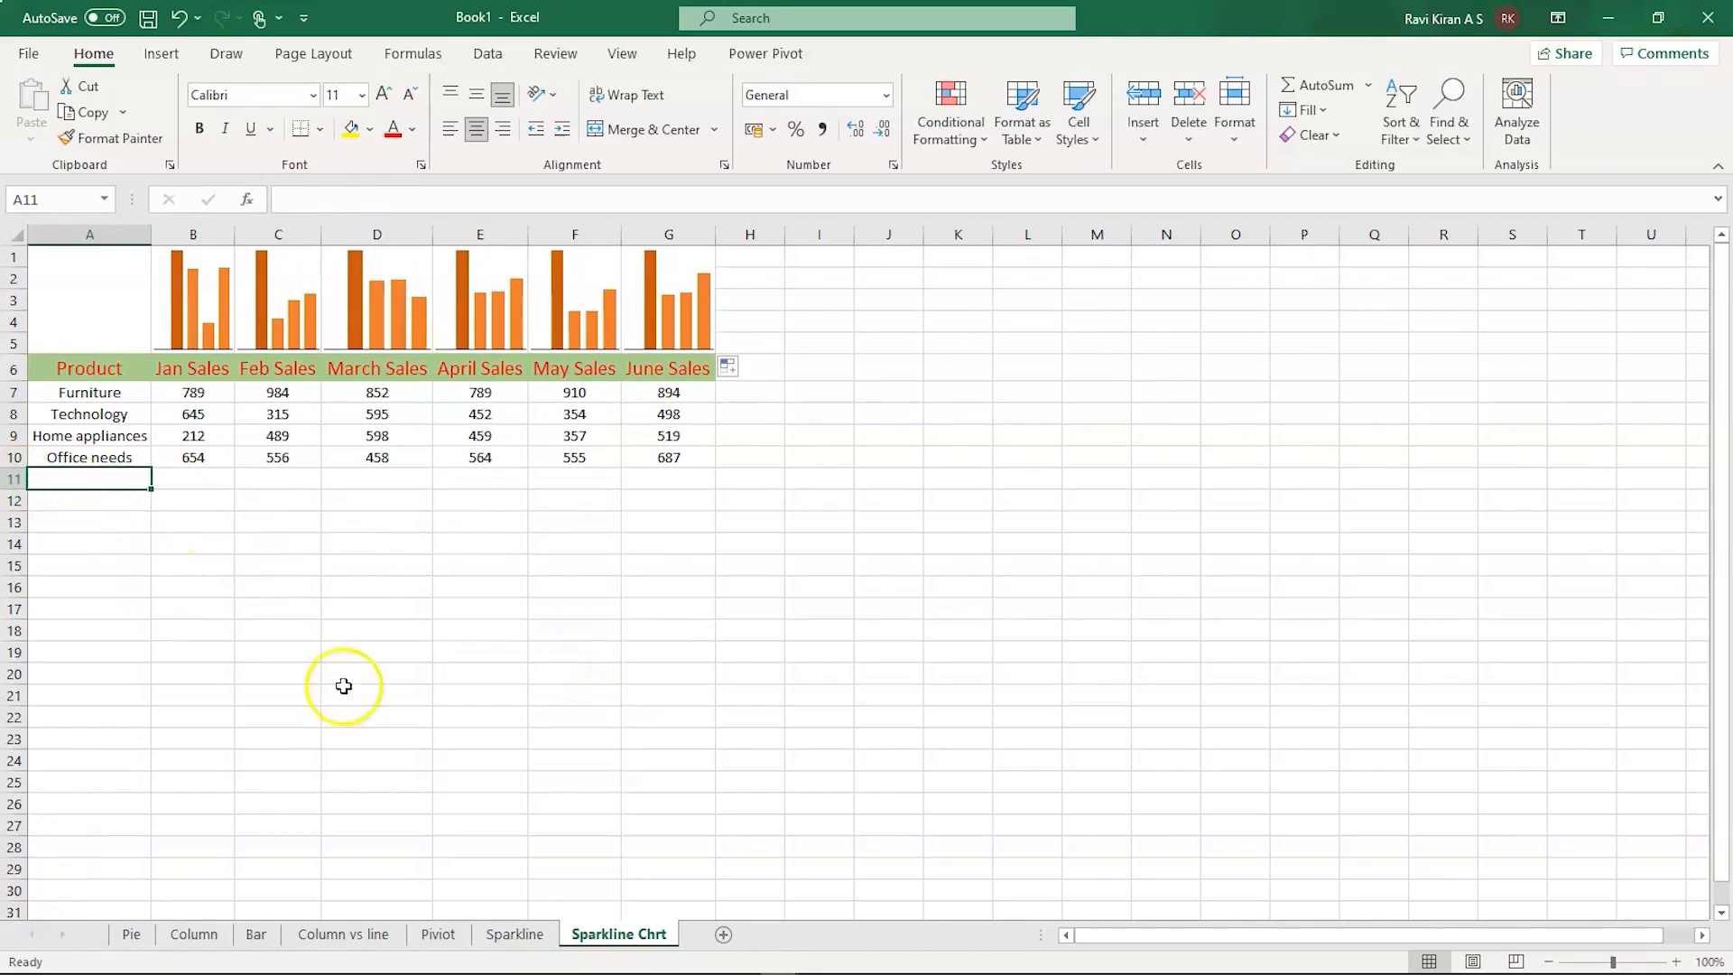
pyautogui.click(514, 934)
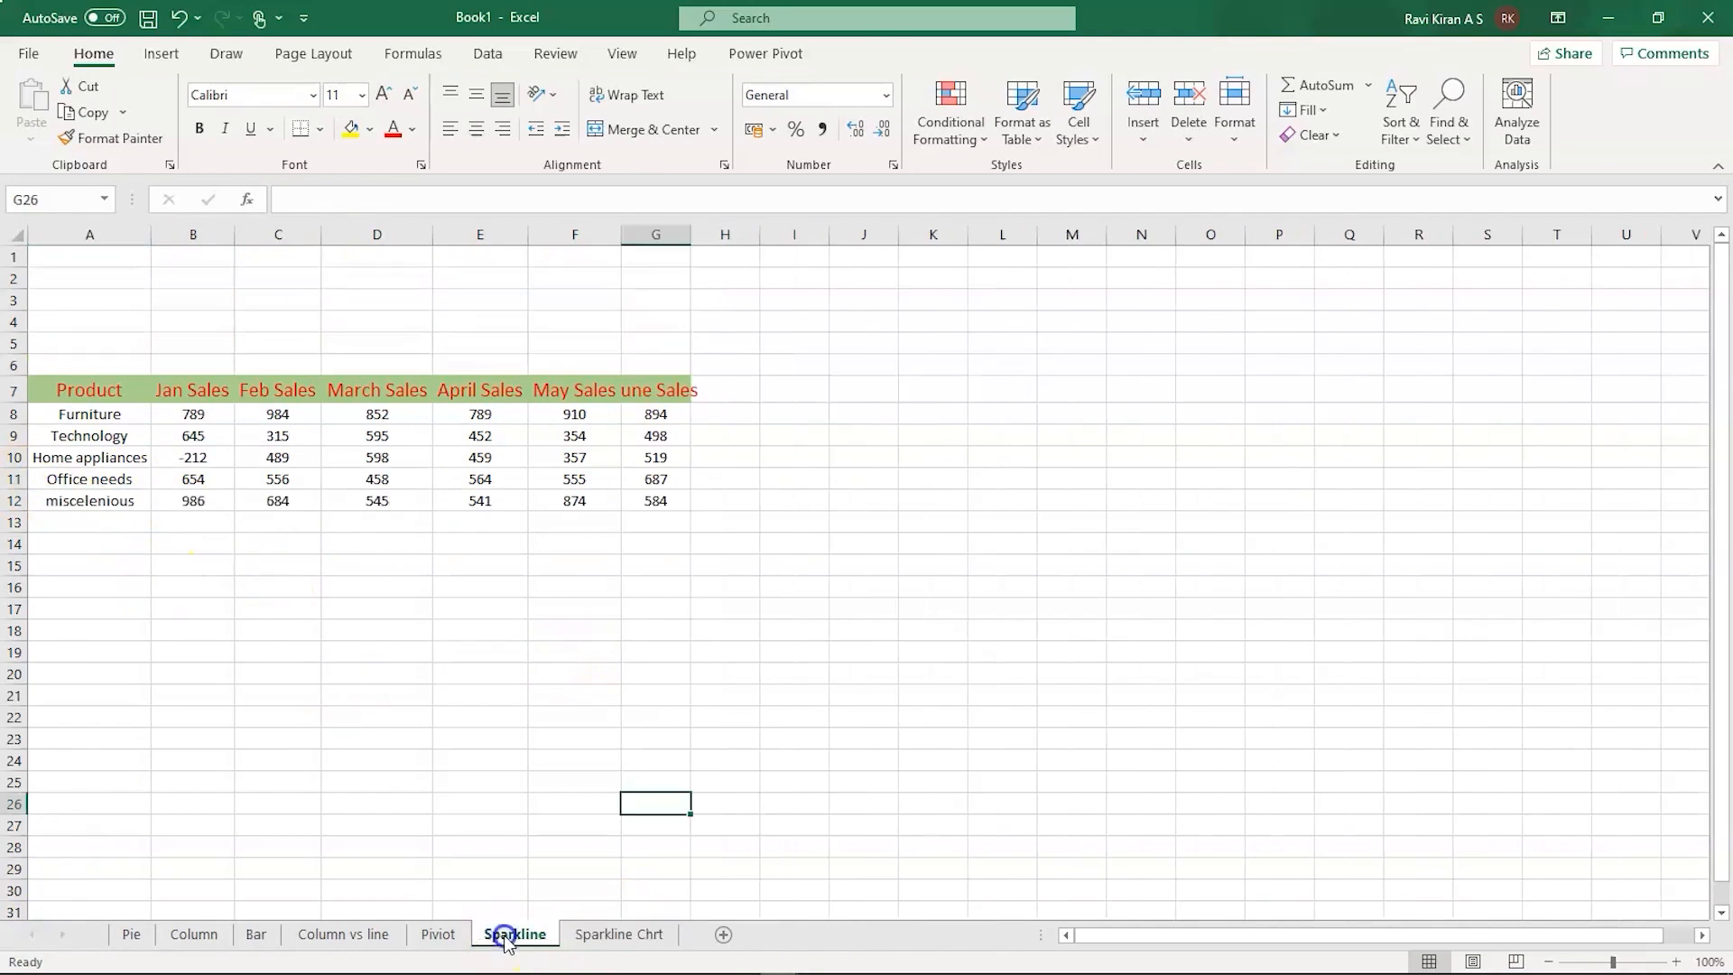
pyautogui.click(65, 509)
pyautogui.hotkey('shift', 'Right')
pyautogui.hotkey('shift', 'Right')
pyautogui.hotkey('shift', 'Right')
pyautogui.hotkey('shift', 'Right')
pyautogui.hotkey('shift', 'Right')
pyautogui.hotkey('shift', 'Right')
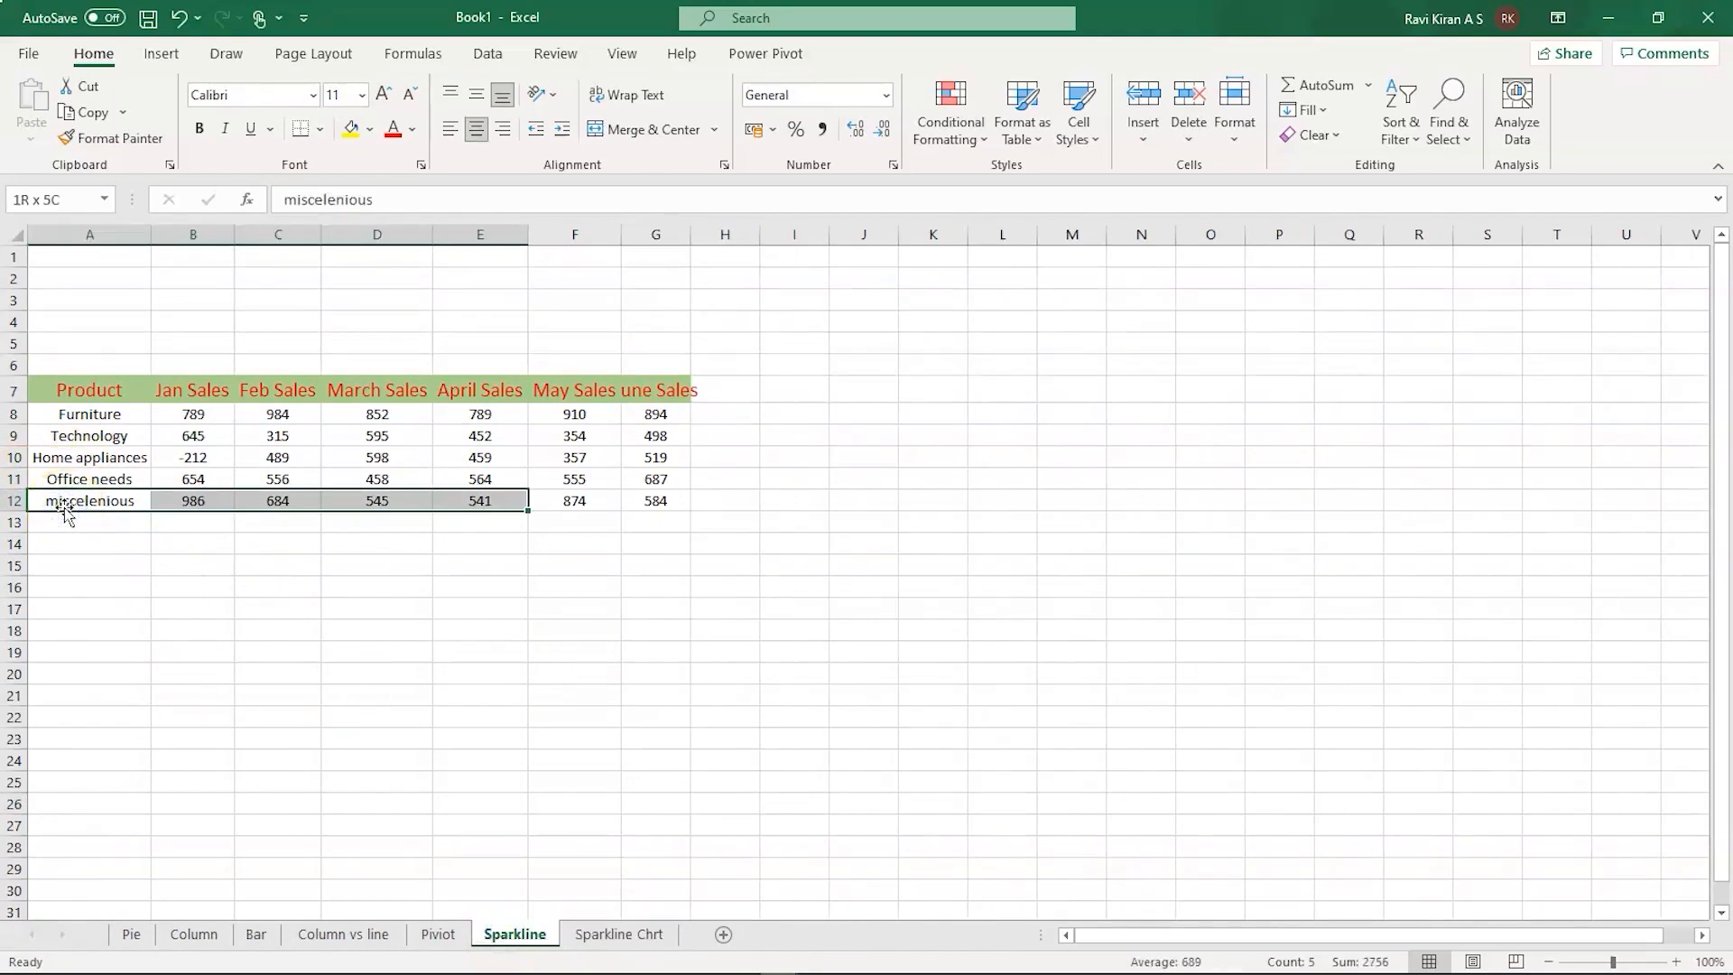
pyautogui.hotkey('ctrl', 'c')
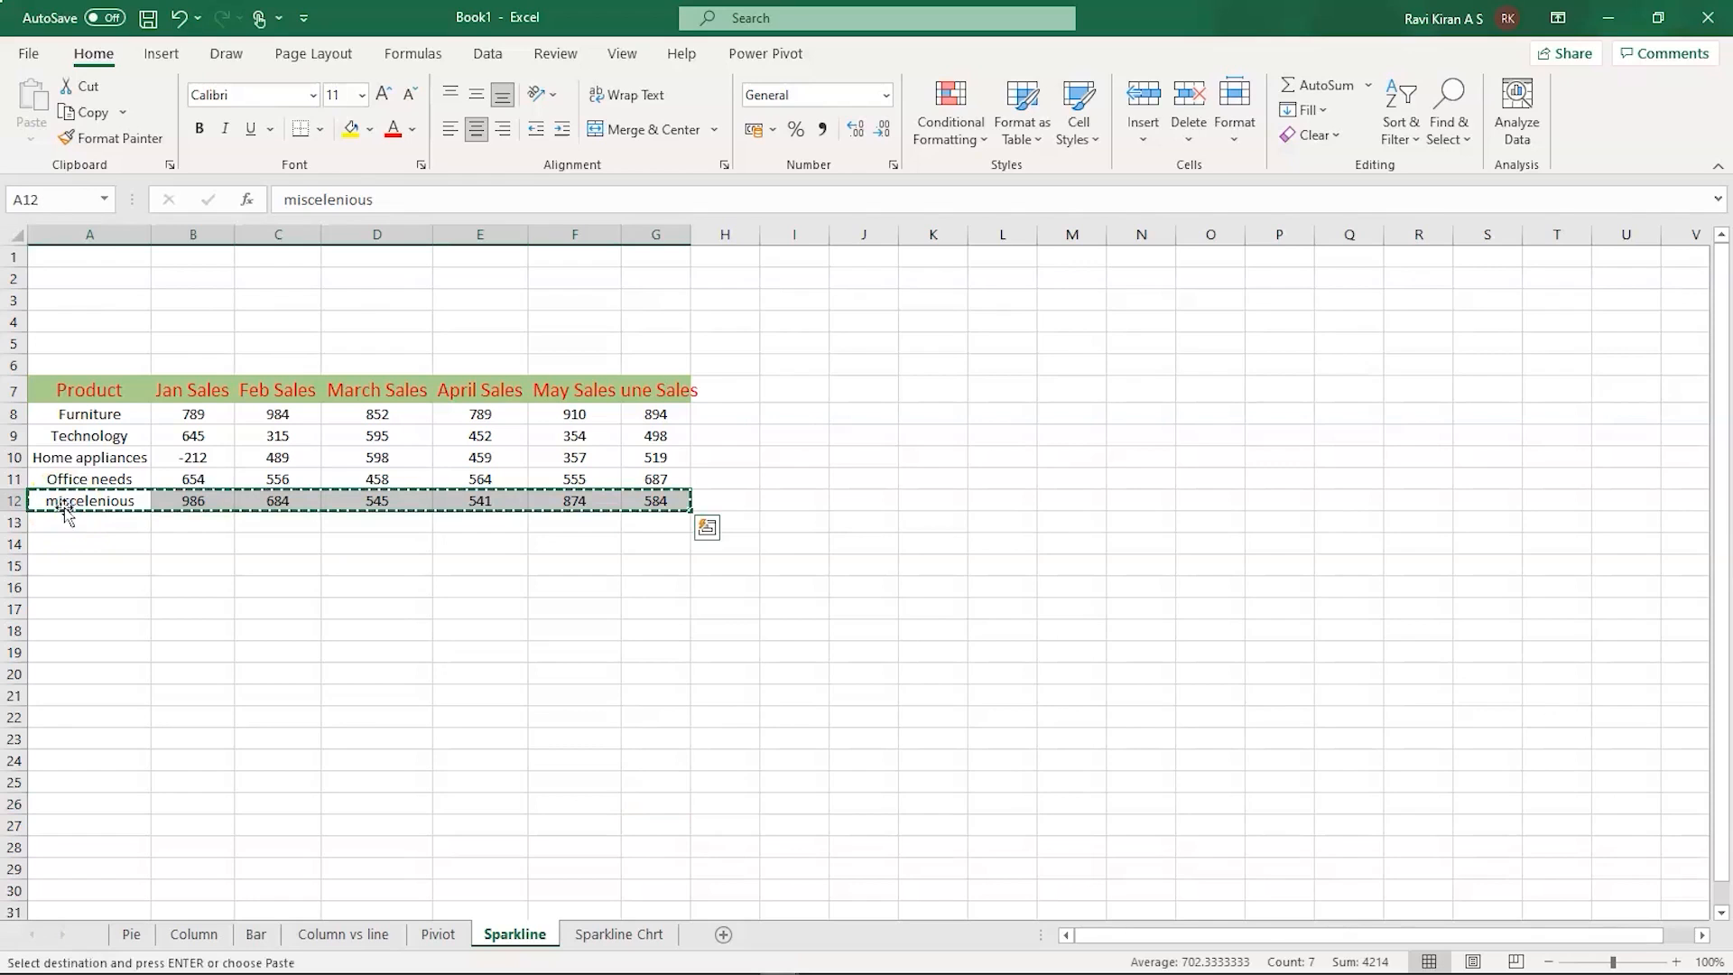
pyautogui.click(617, 934)
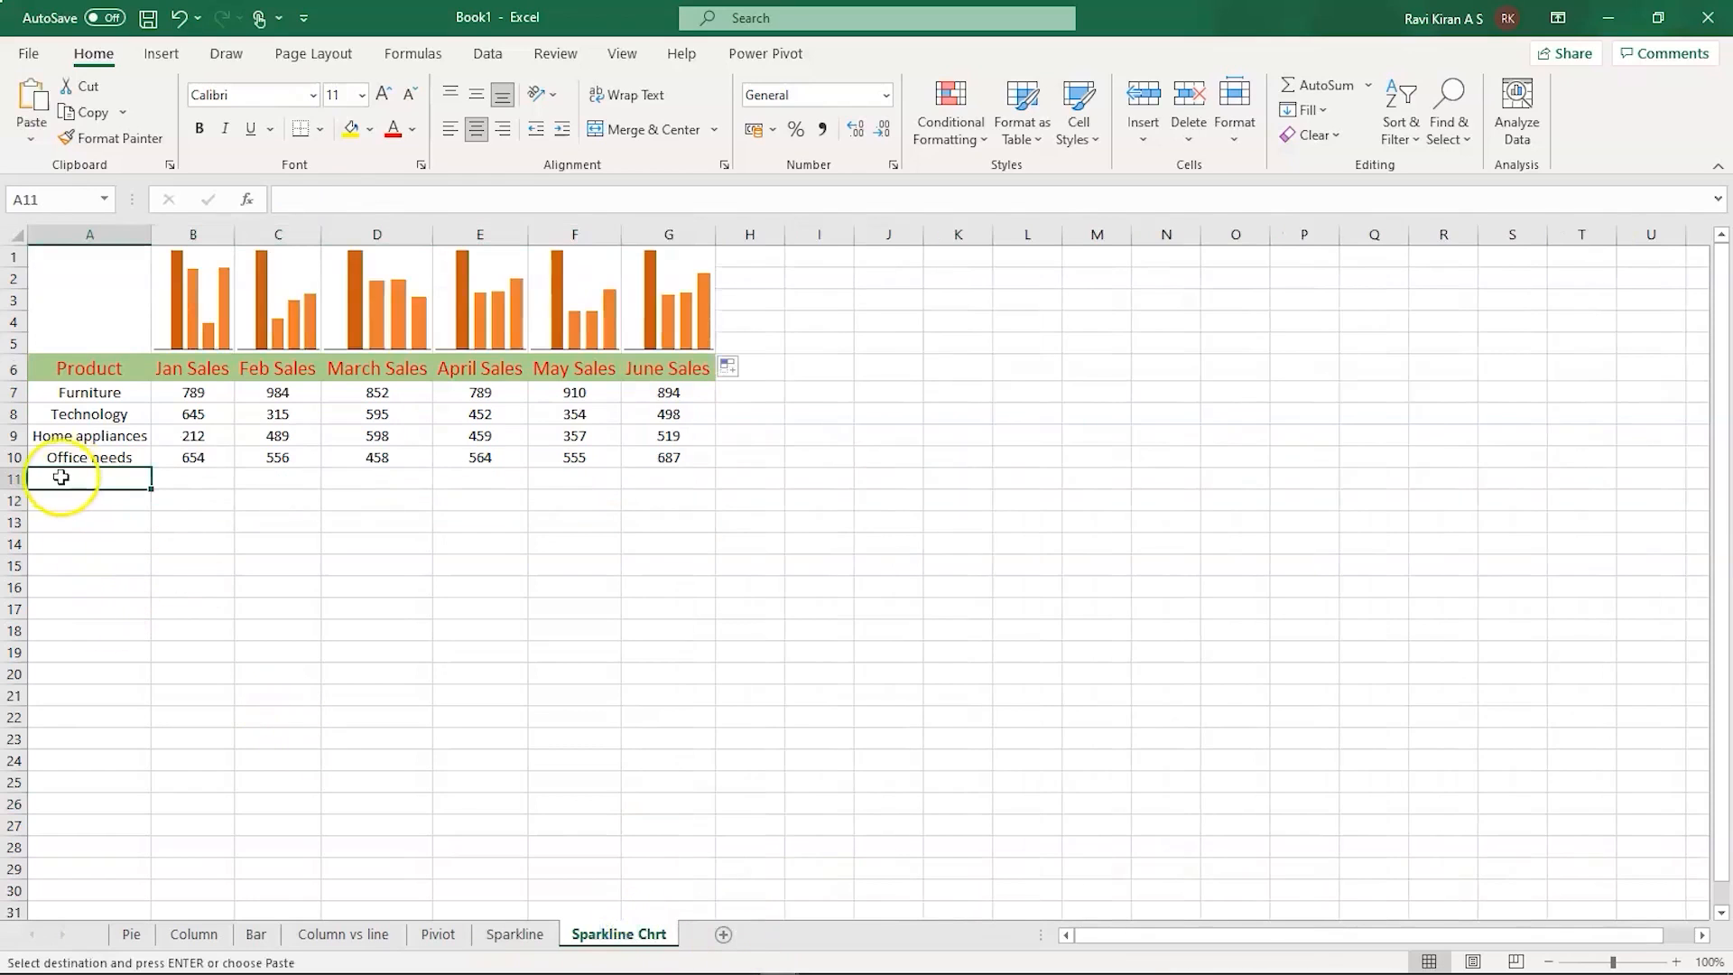
pyautogui.hotkey('ctrl', 'v')
pyautogui.click(181, 585)
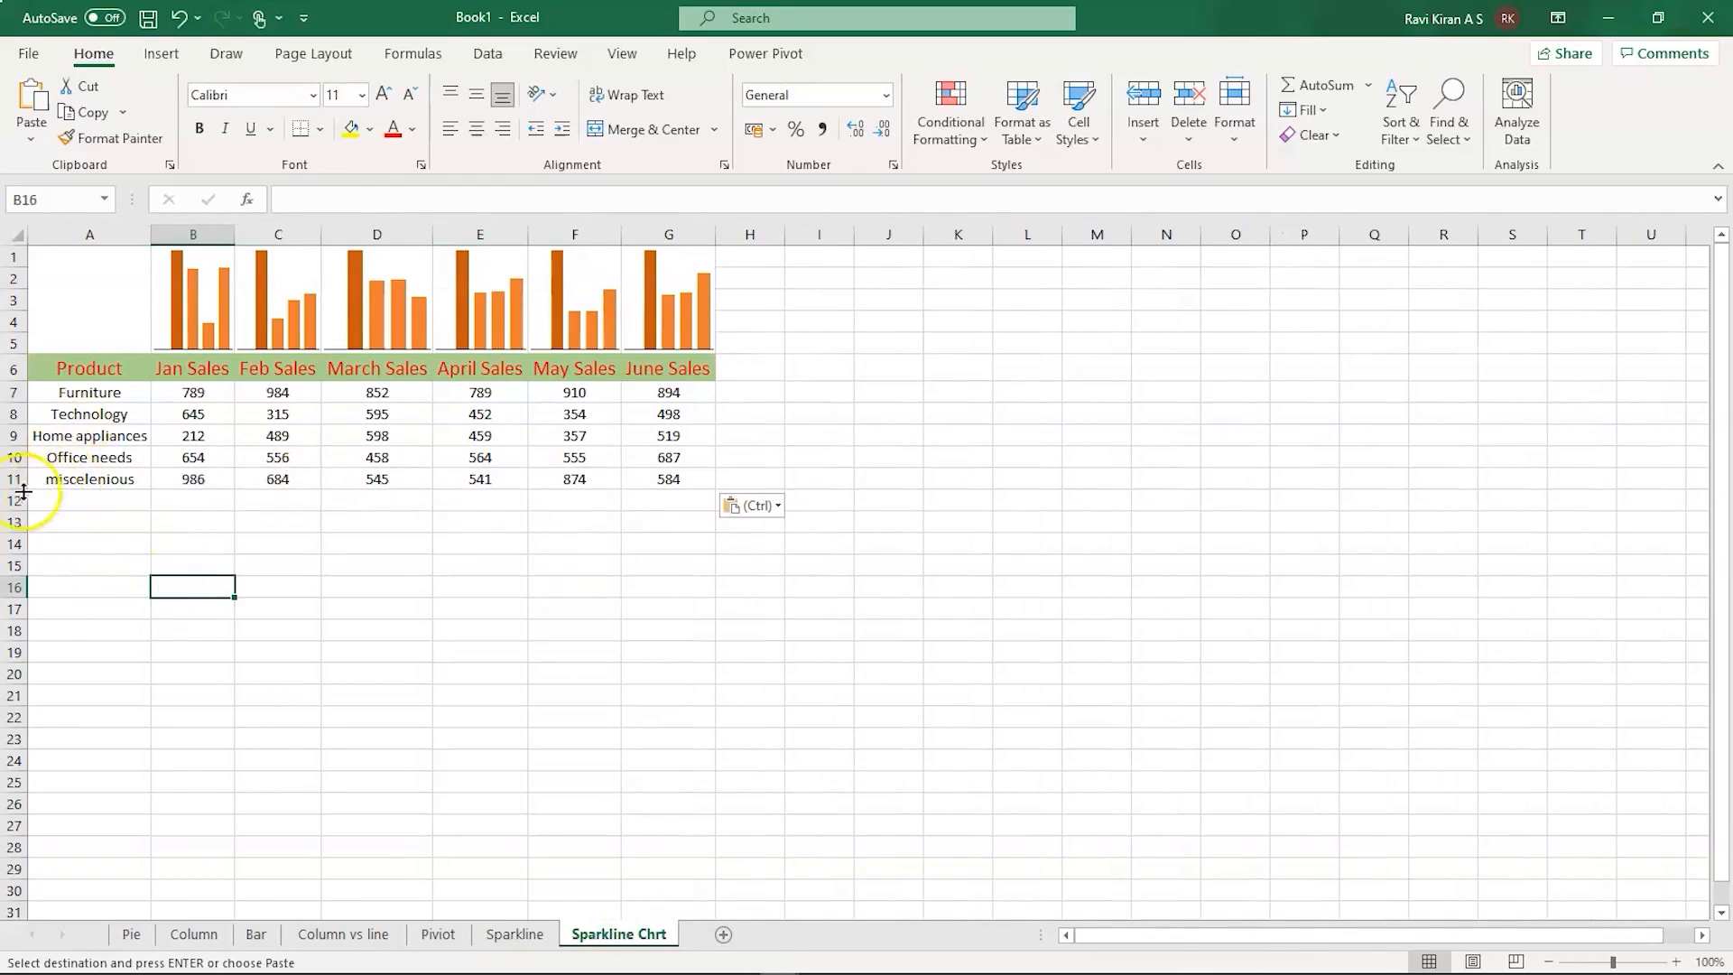
pyautogui.click(307, 629)
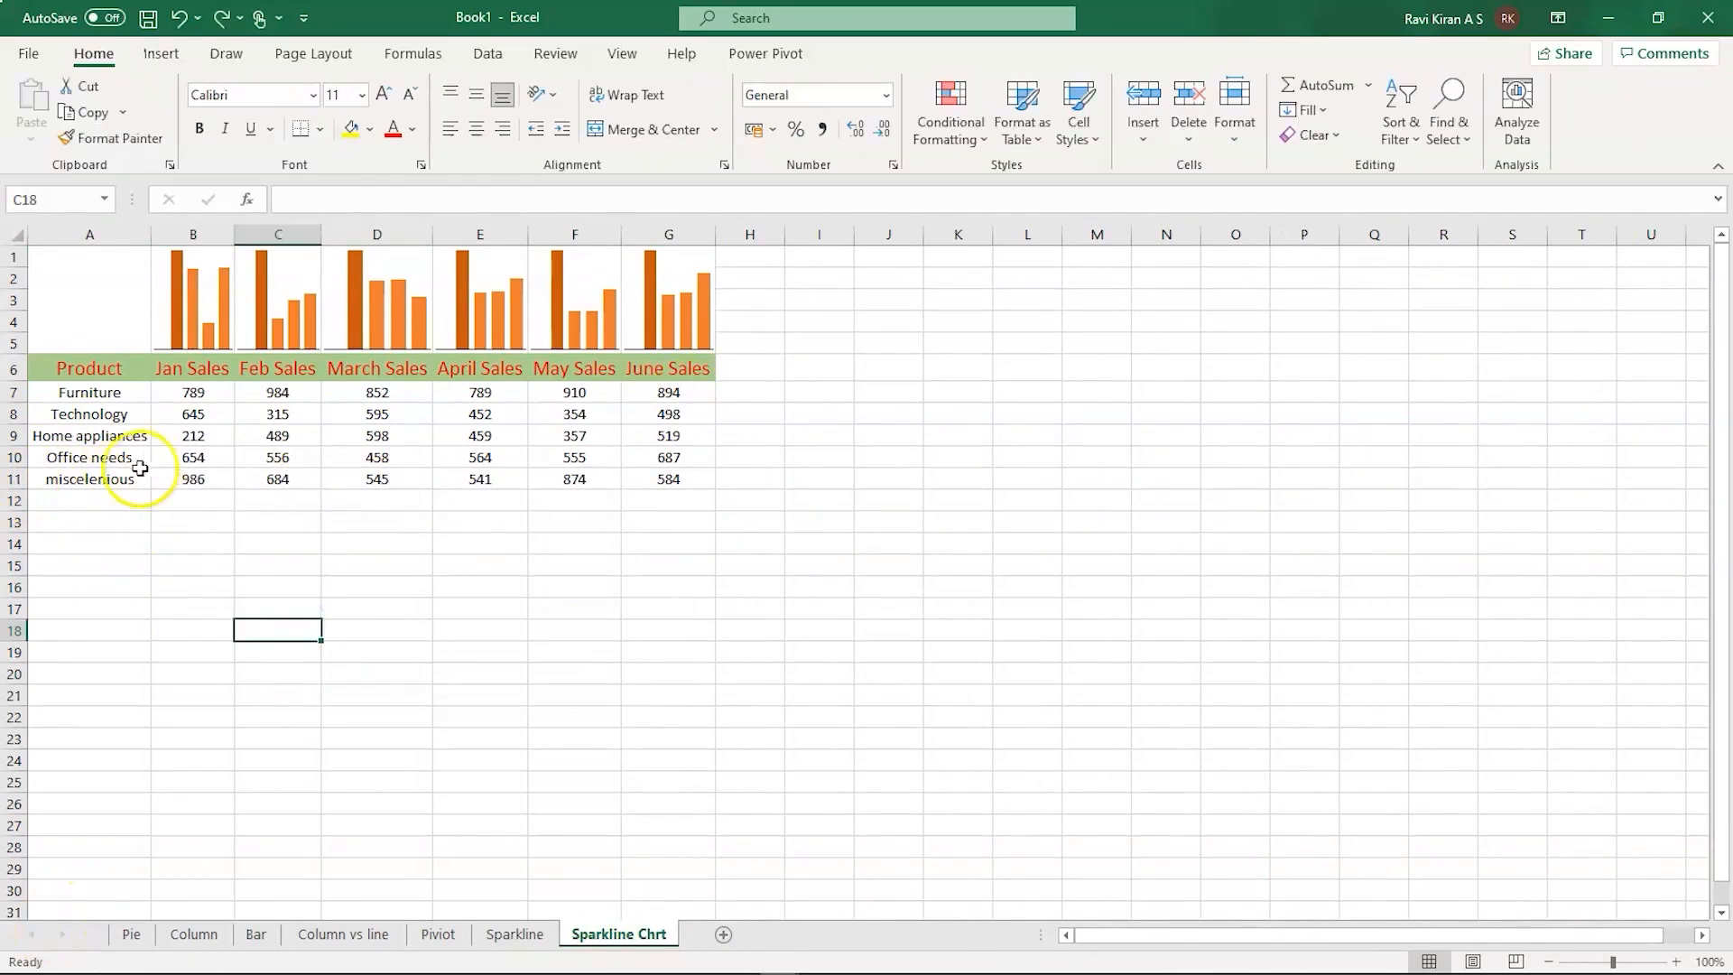
pyautogui.click(76, 480)
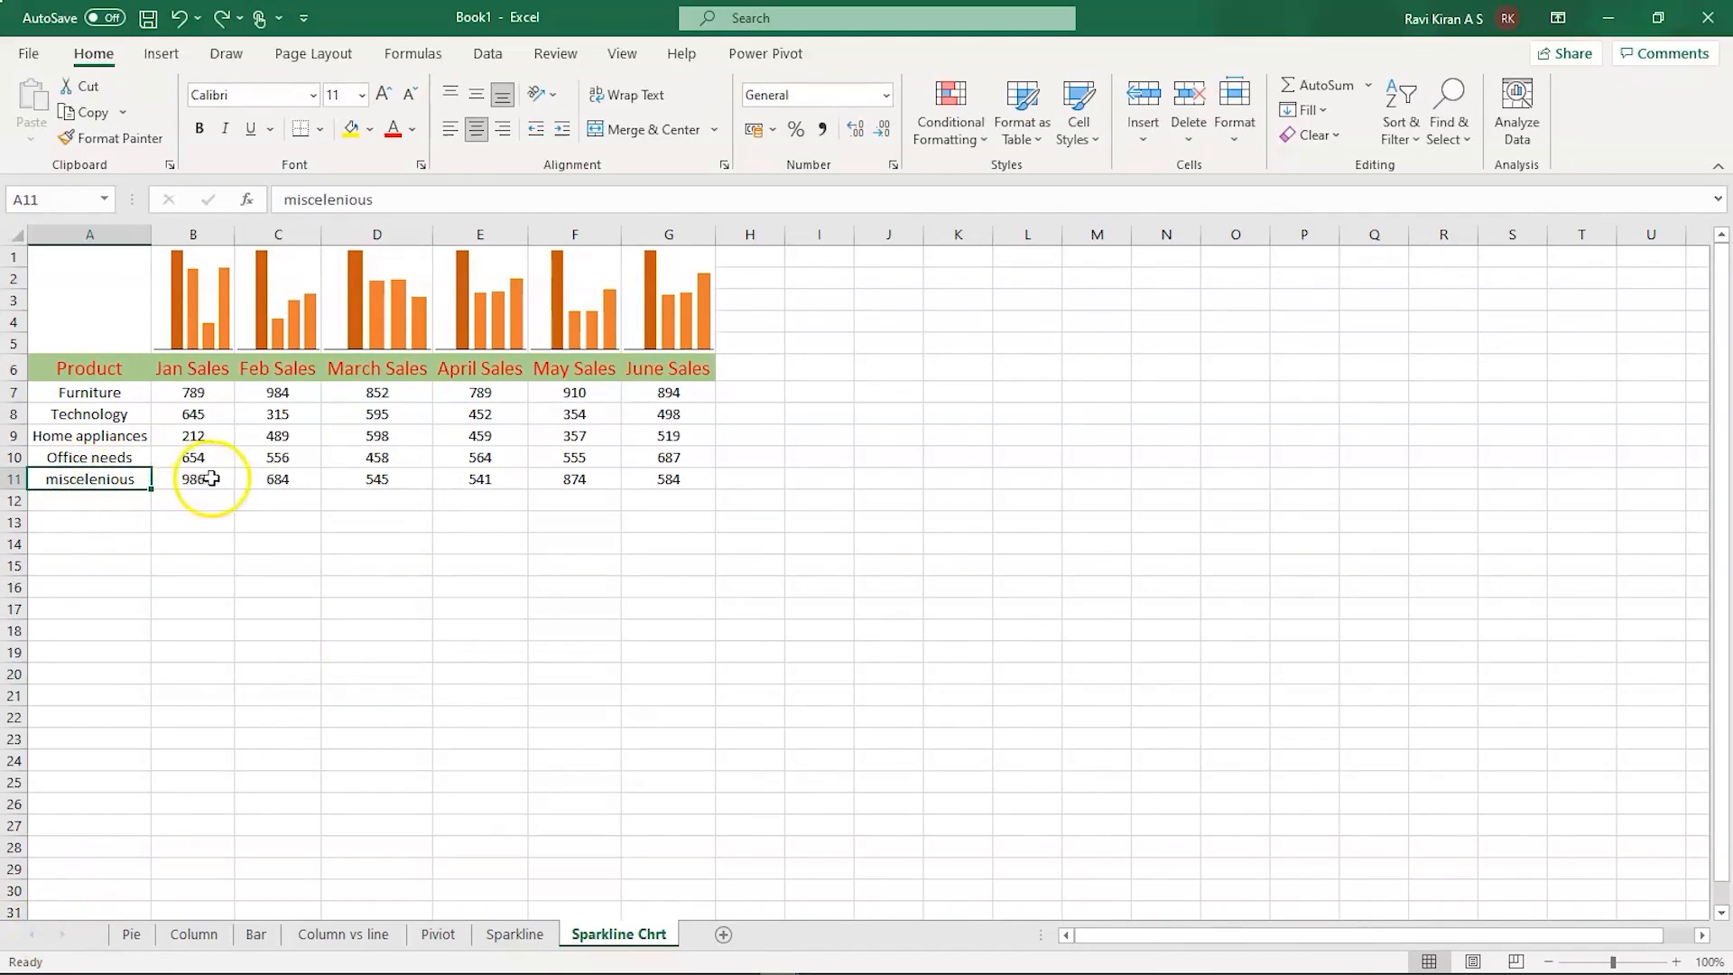
# - Try to extend the sparkline group to the new row by setting its location range to B1:G11
pyautogui.click(206, 334)
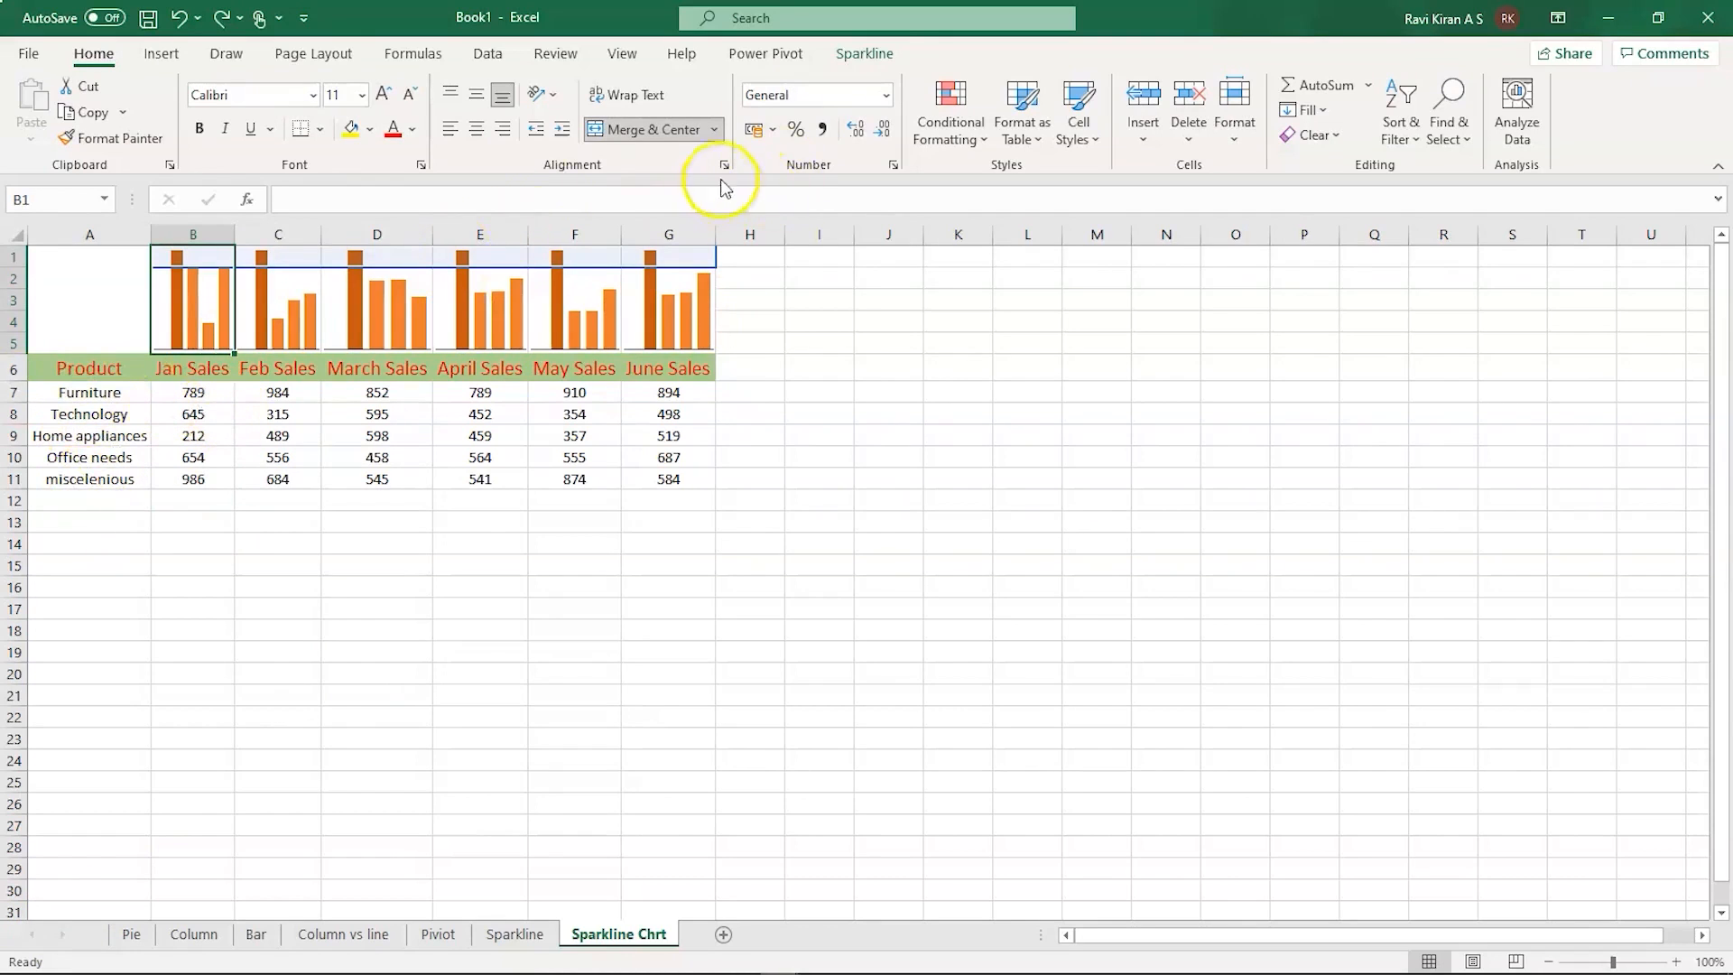
pyautogui.click(867, 53)
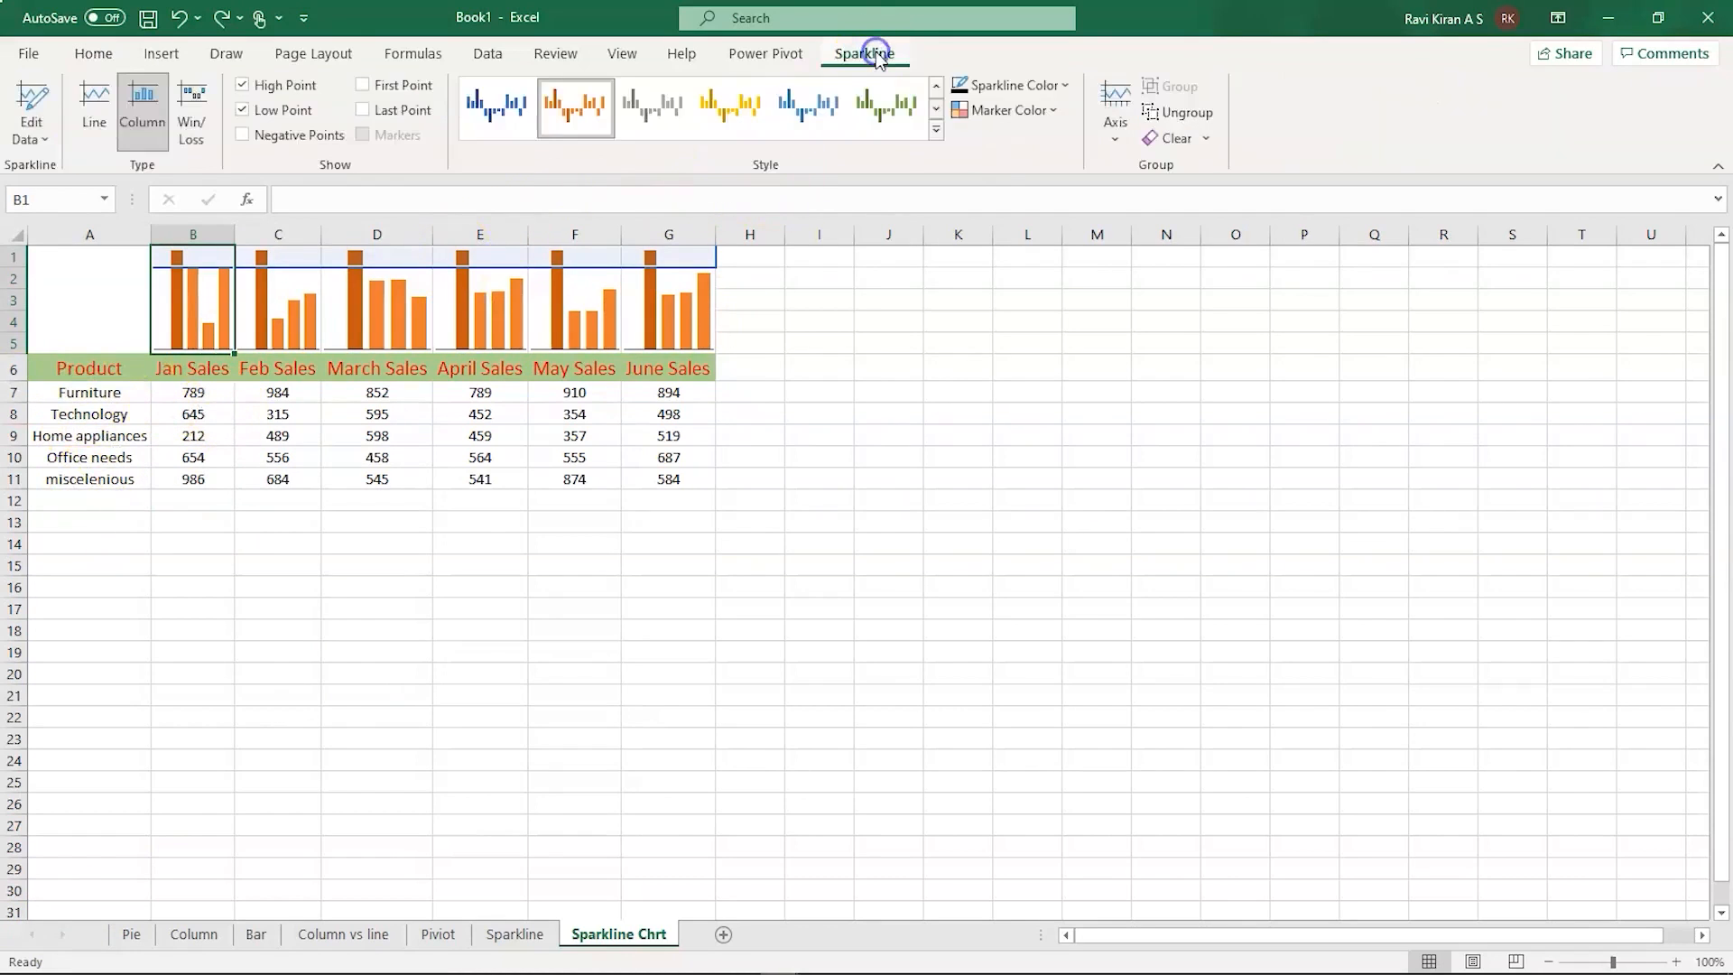
pyautogui.click(45, 140)
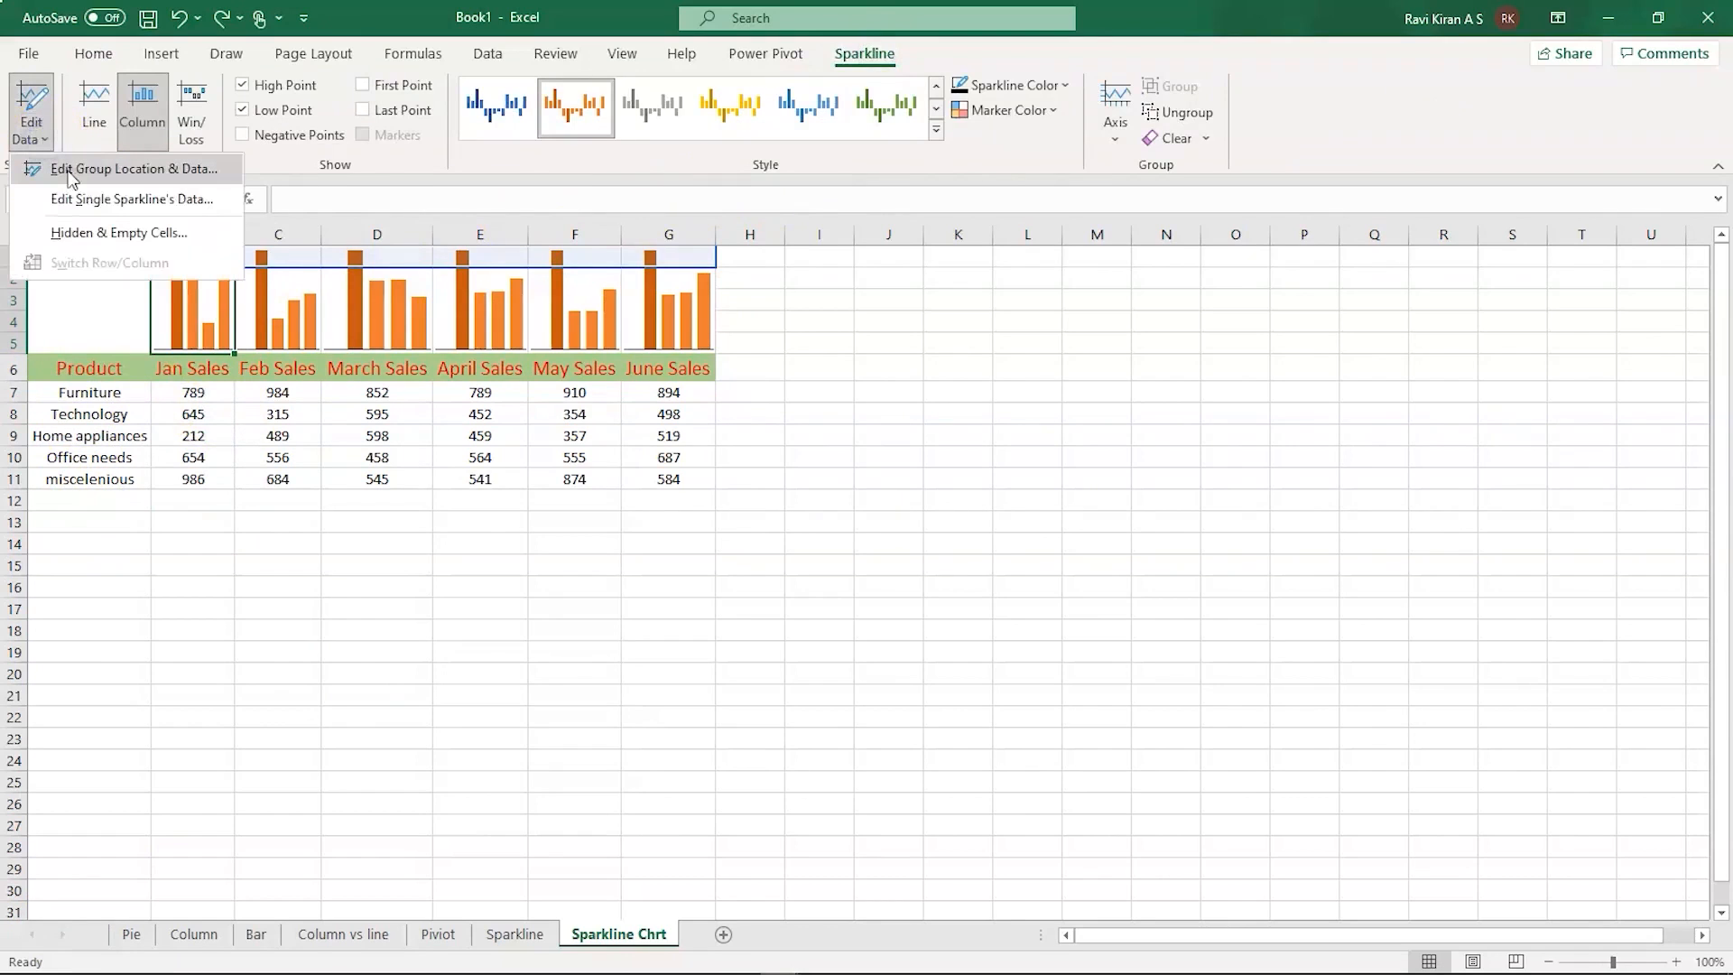
pyautogui.click(71, 172)
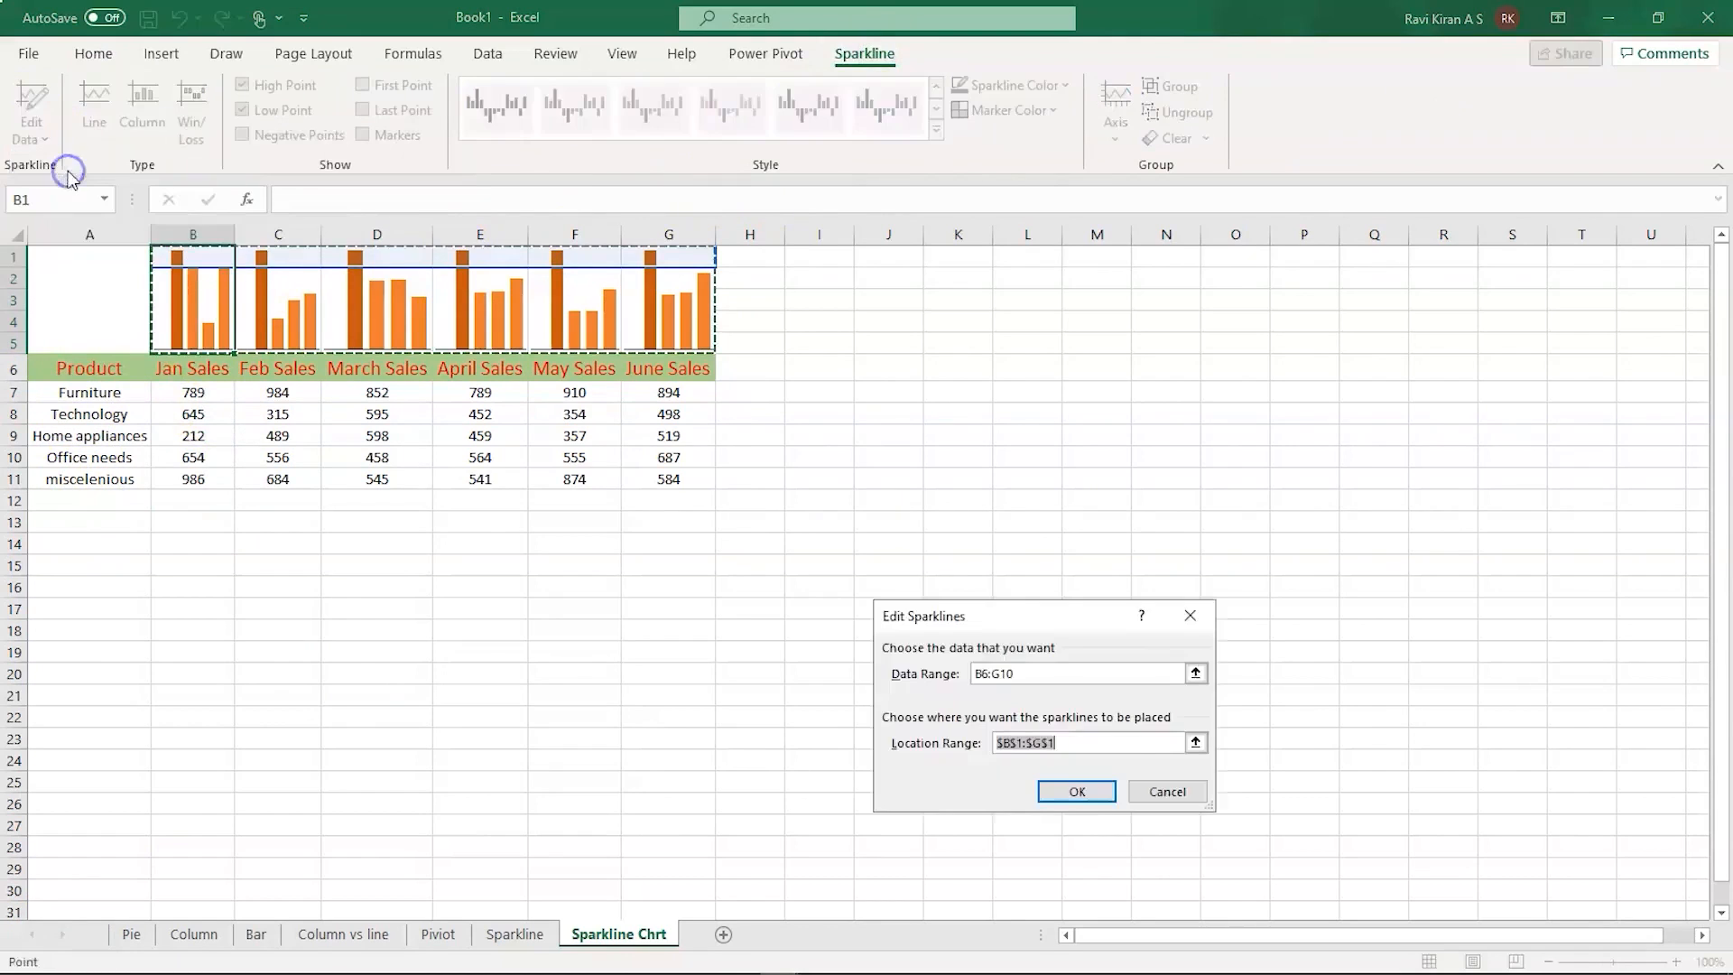
pyautogui.moveTo(215, 311); pyautogui.dragTo(647, 485)
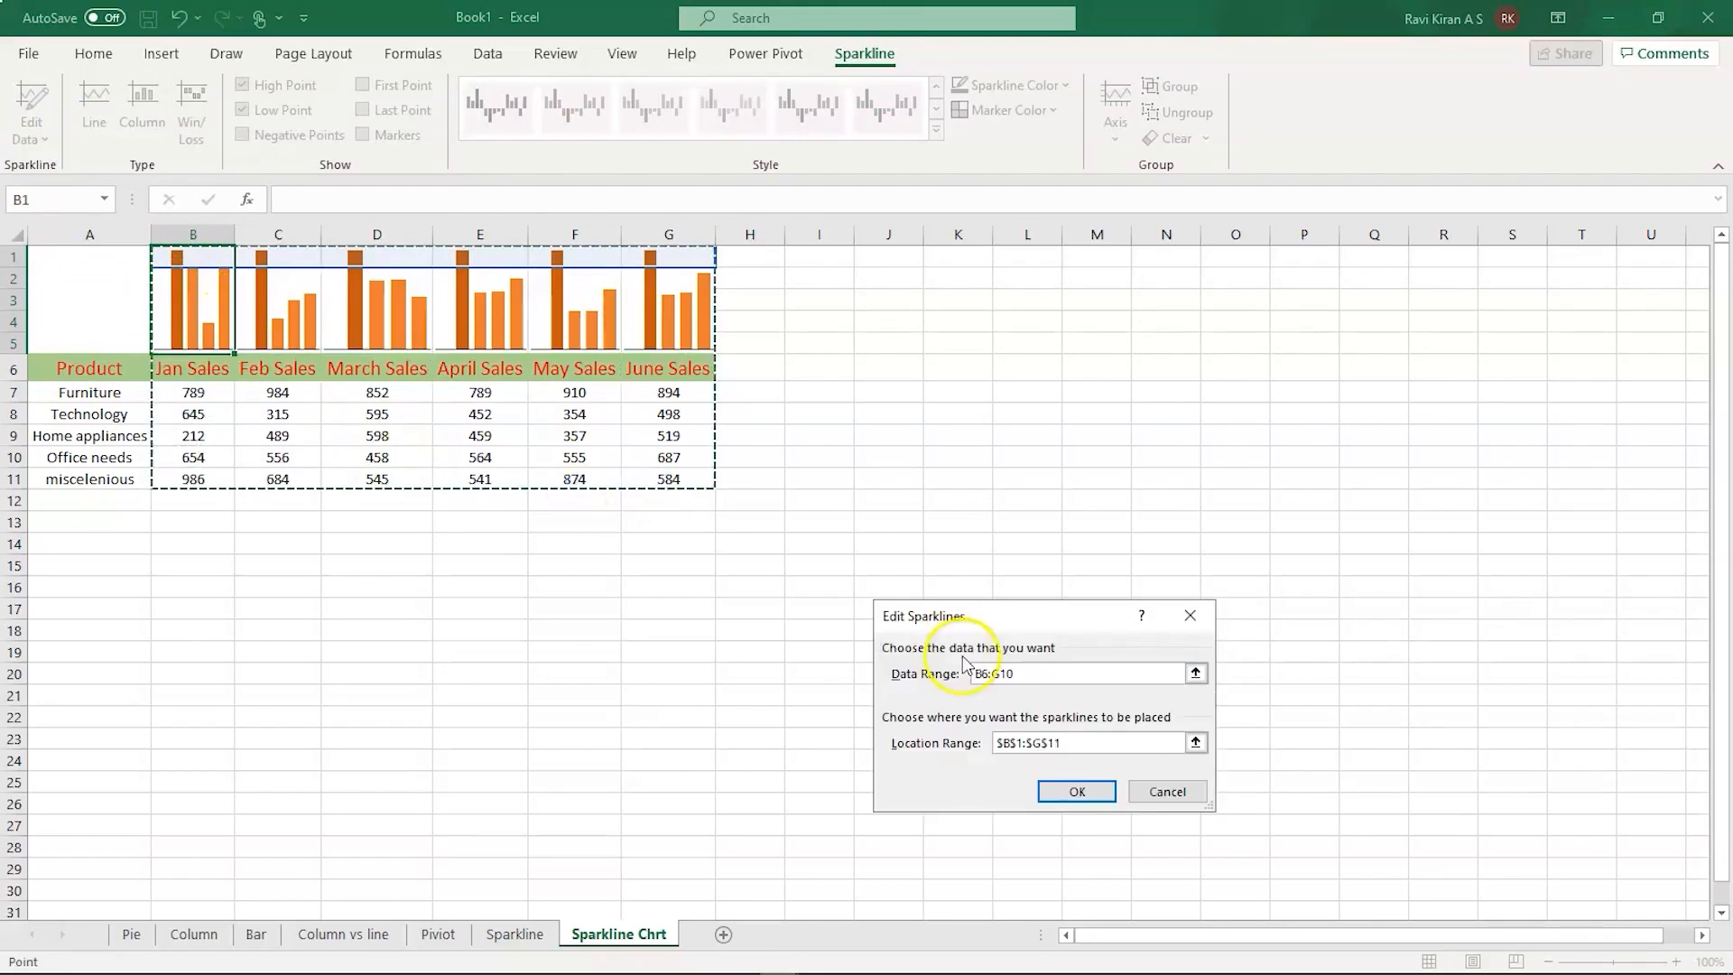
pyautogui.click(1079, 791)
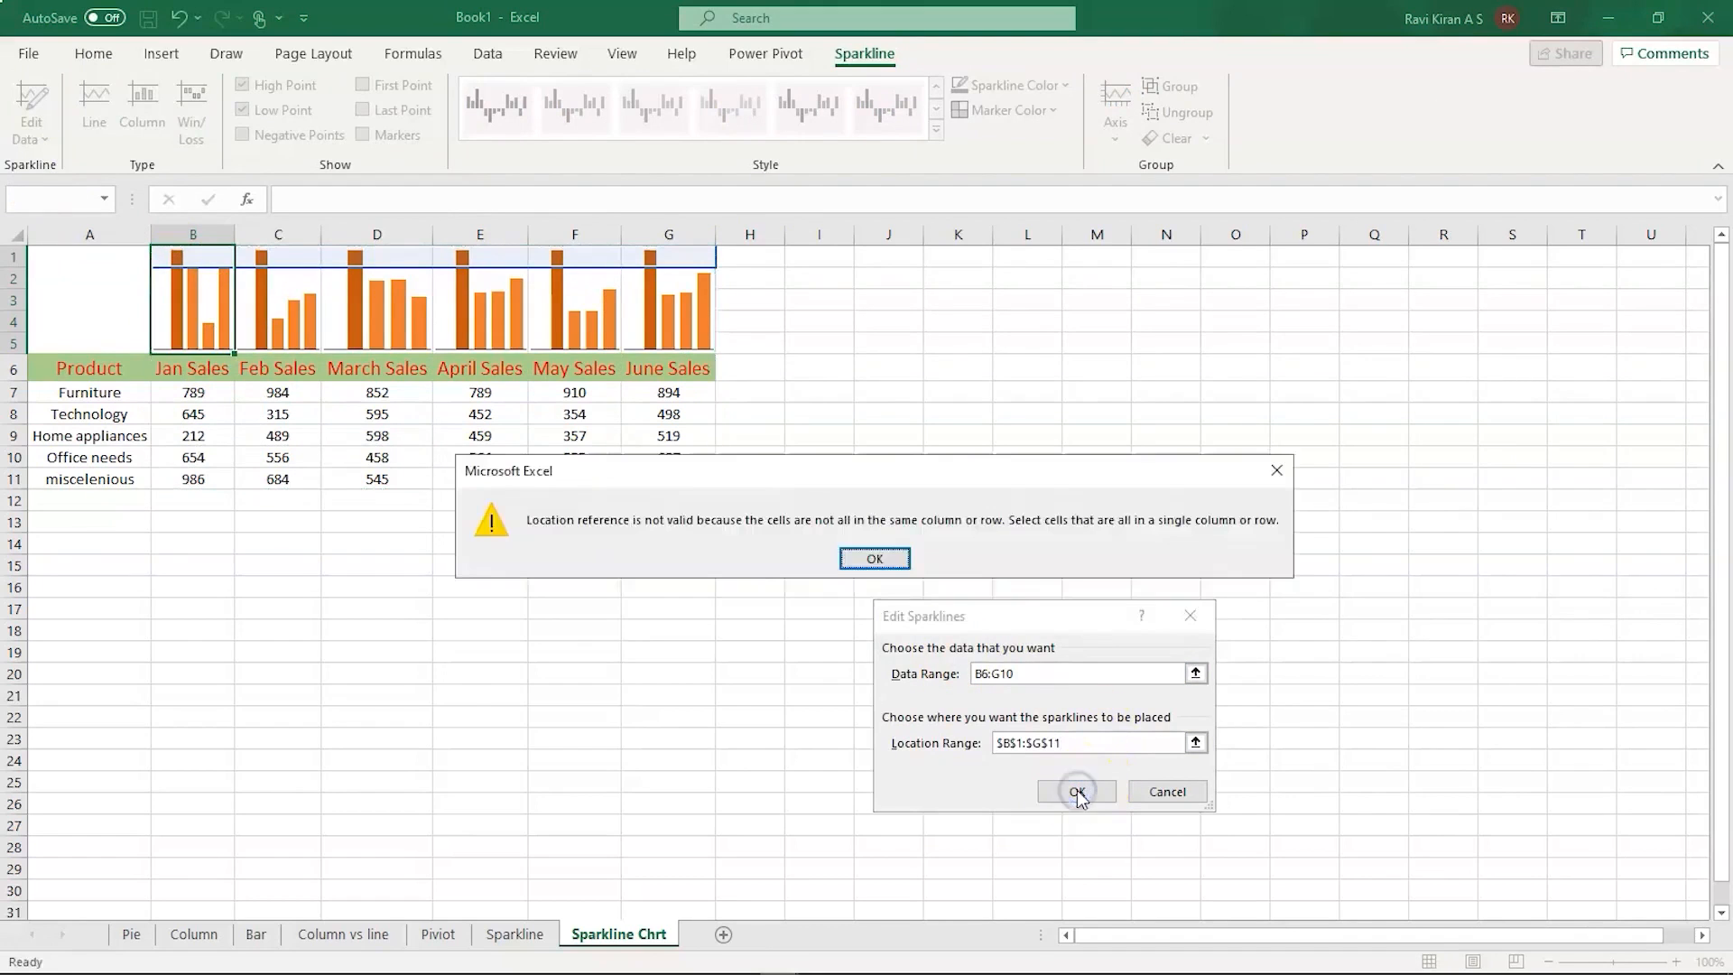
pyautogui.click(857, 561)
pyautogui.click(695, 591)
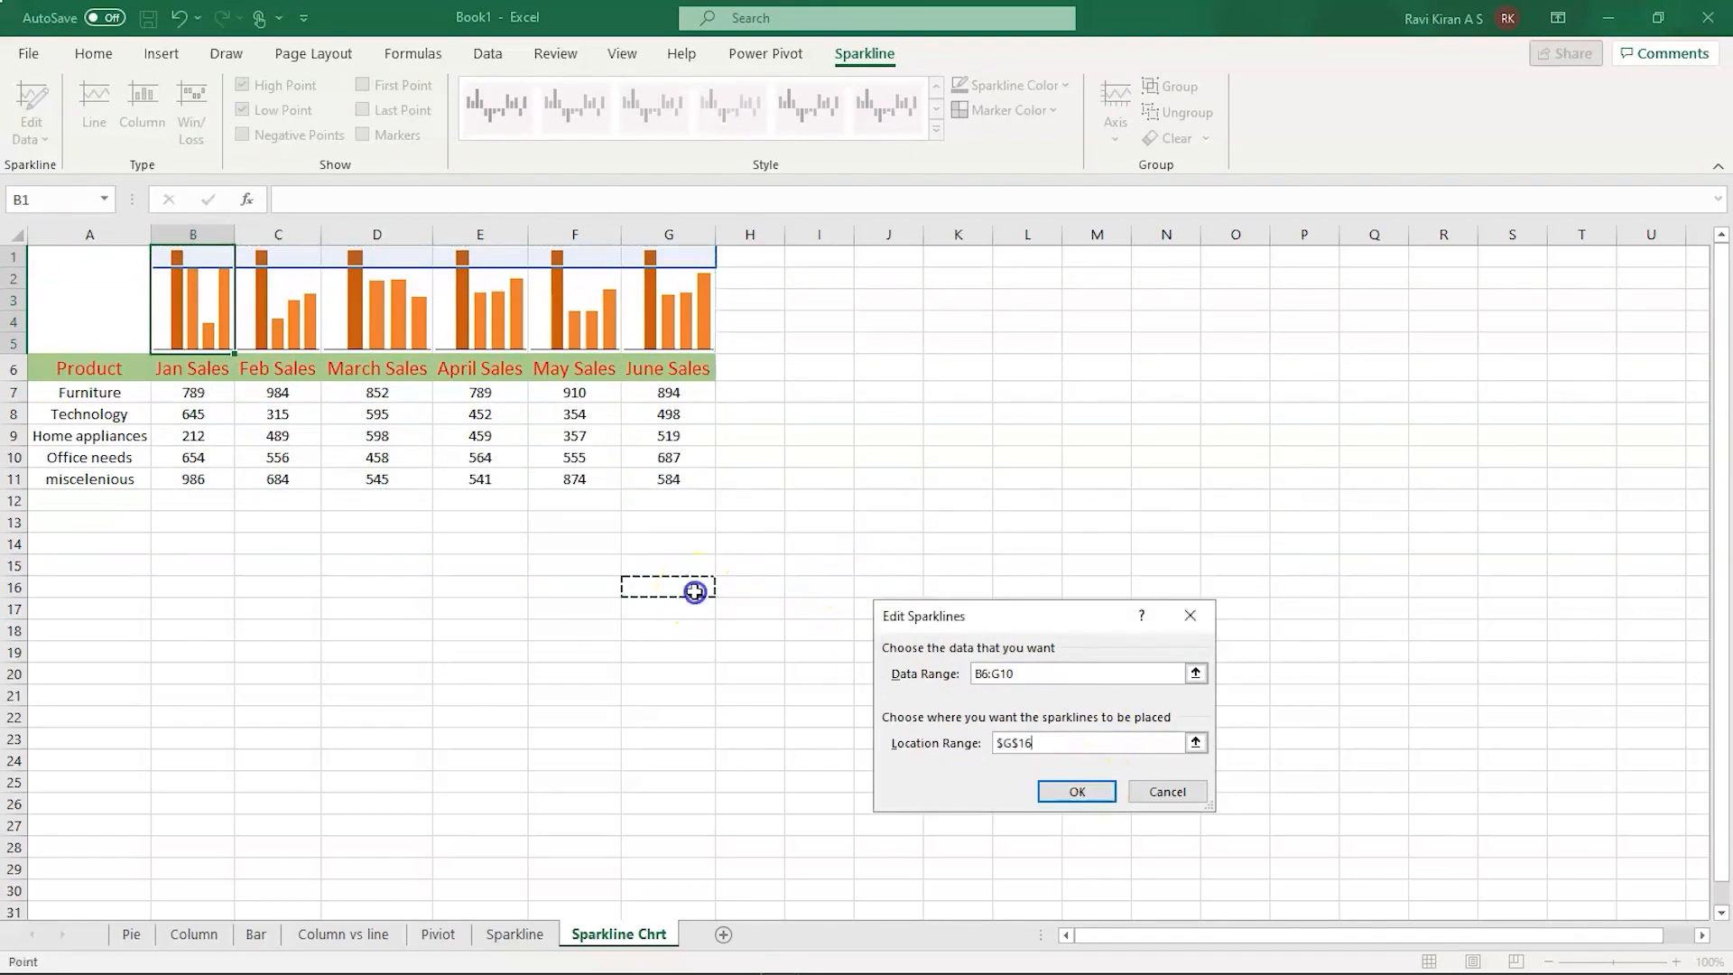
pyautogui.click(1168, 791)
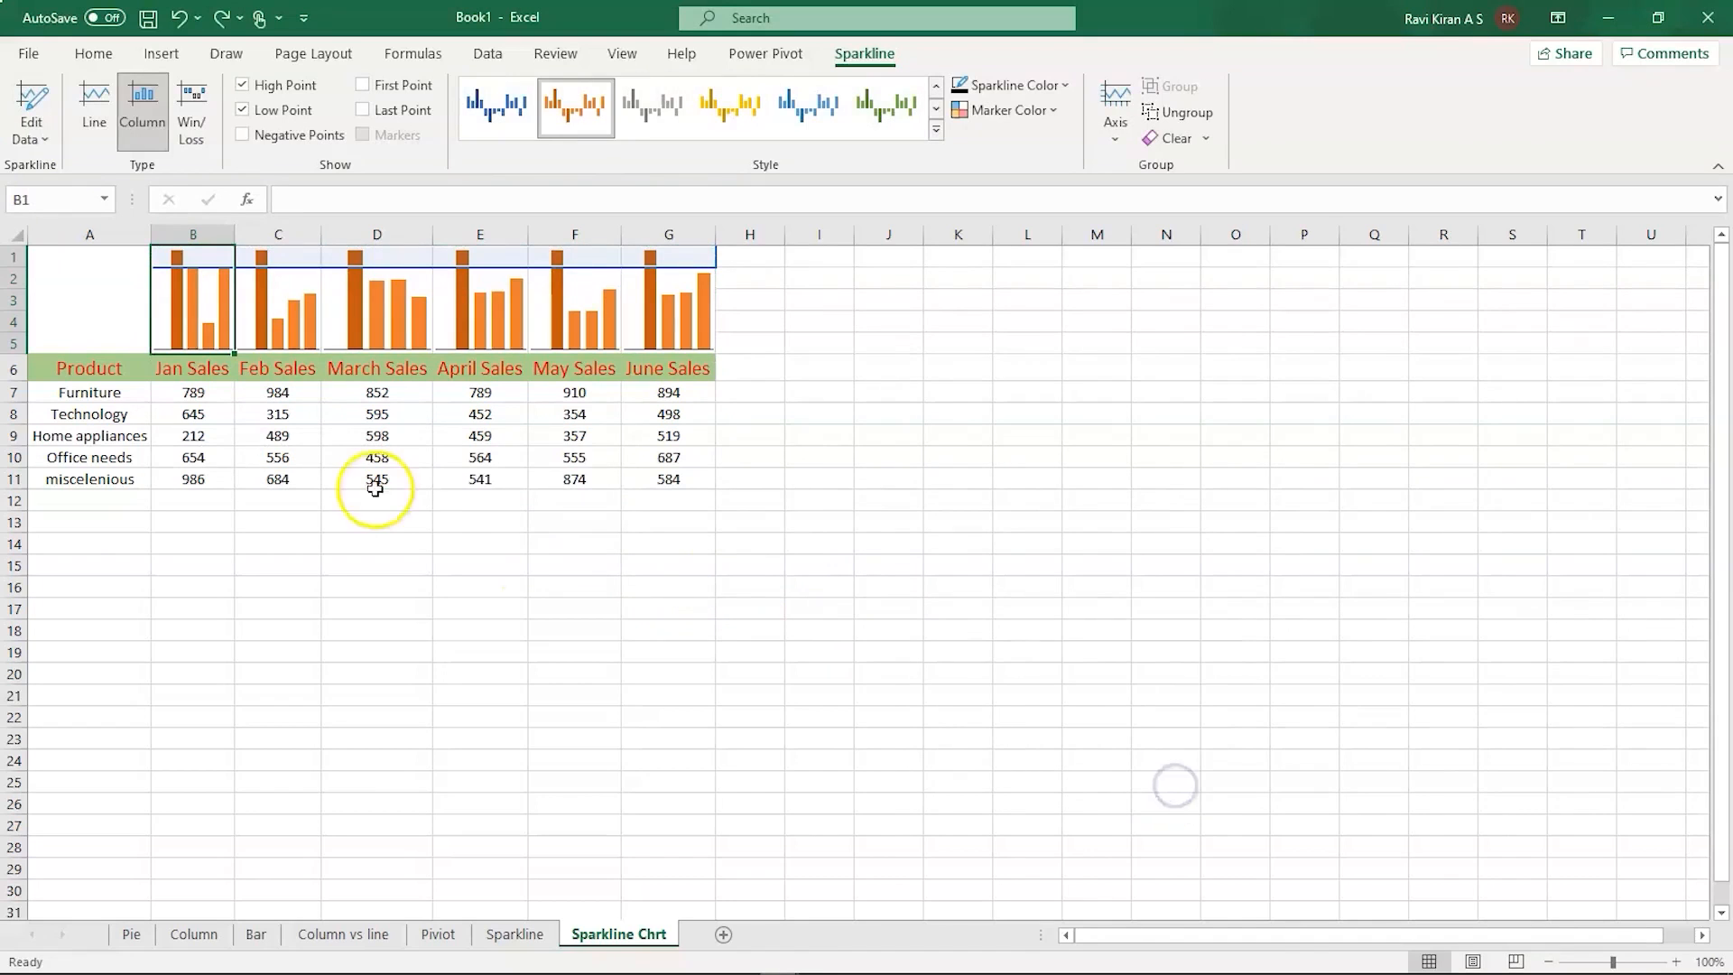
# - Set the data range of the column sparkline group above the sales headers to B1:G11, covering the miscelenious row
pyautogui.click(50, 315)
pyautogui.moveTo(50, 315); pyautogui.dragTo(491, 262)
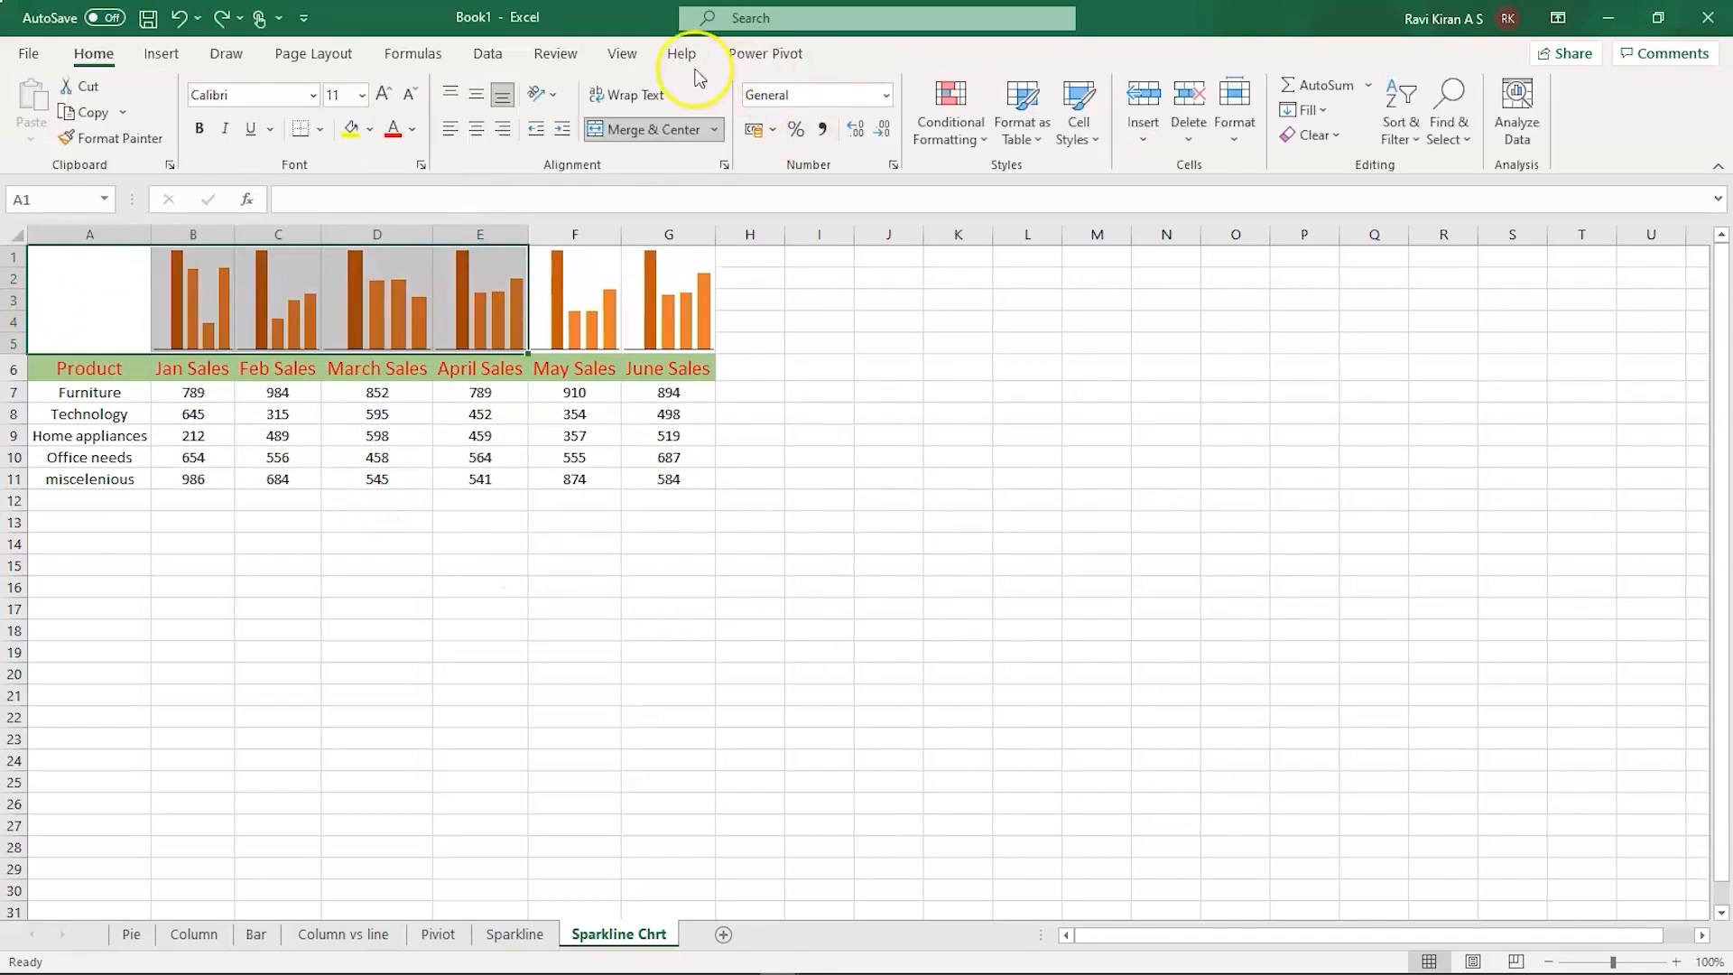
pyautogui.click(194, 271)
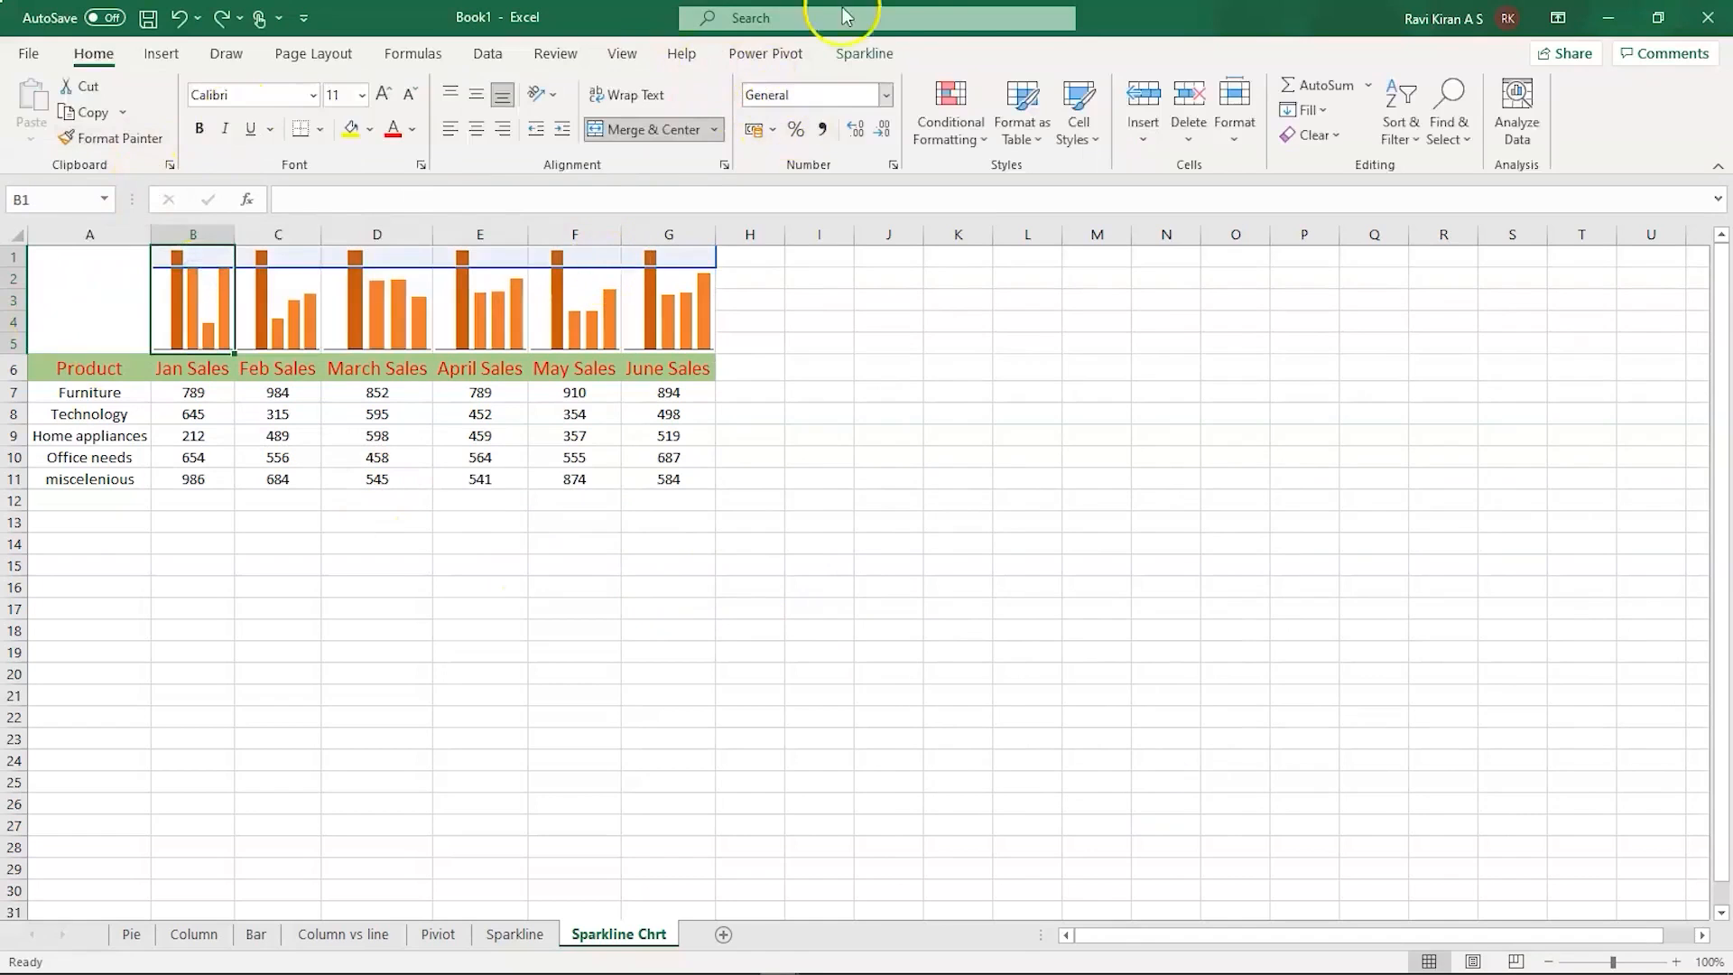
pyautogui.click(890, 56)
pyautogui.click(32, 99)
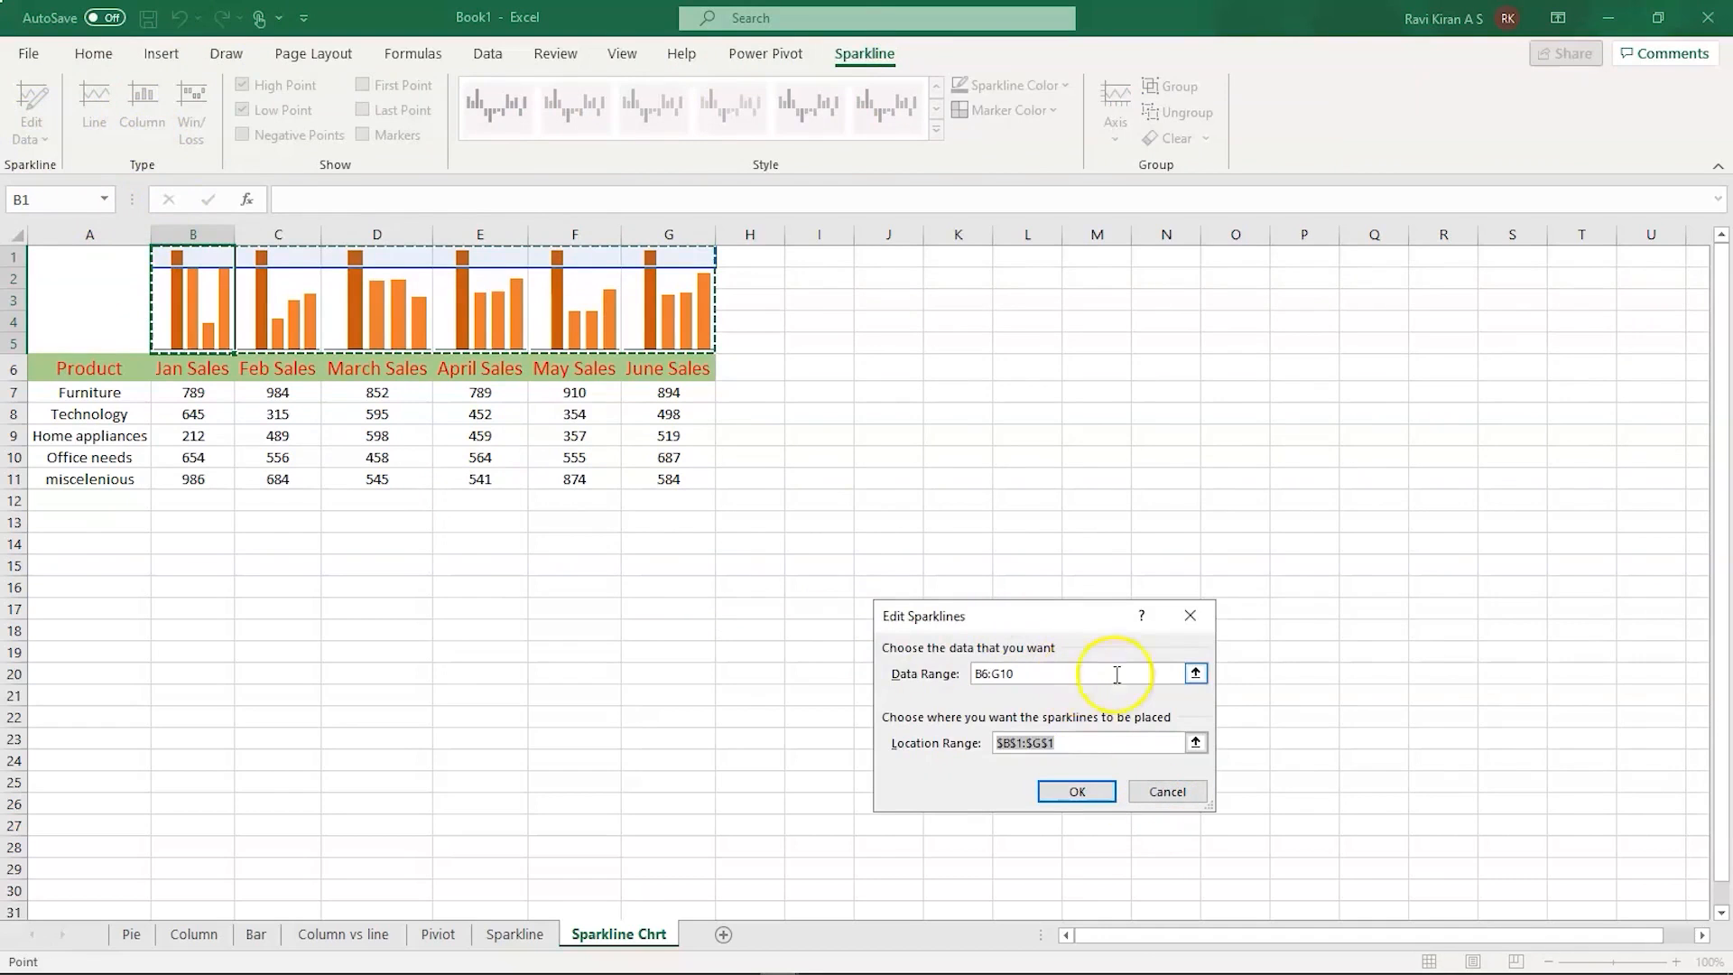
pyautogui.click(1195, 673)
pyautogui.click(168, 293)
pyautogui.moveTo(231, 336); pyautogui.dragTo(696, 477)
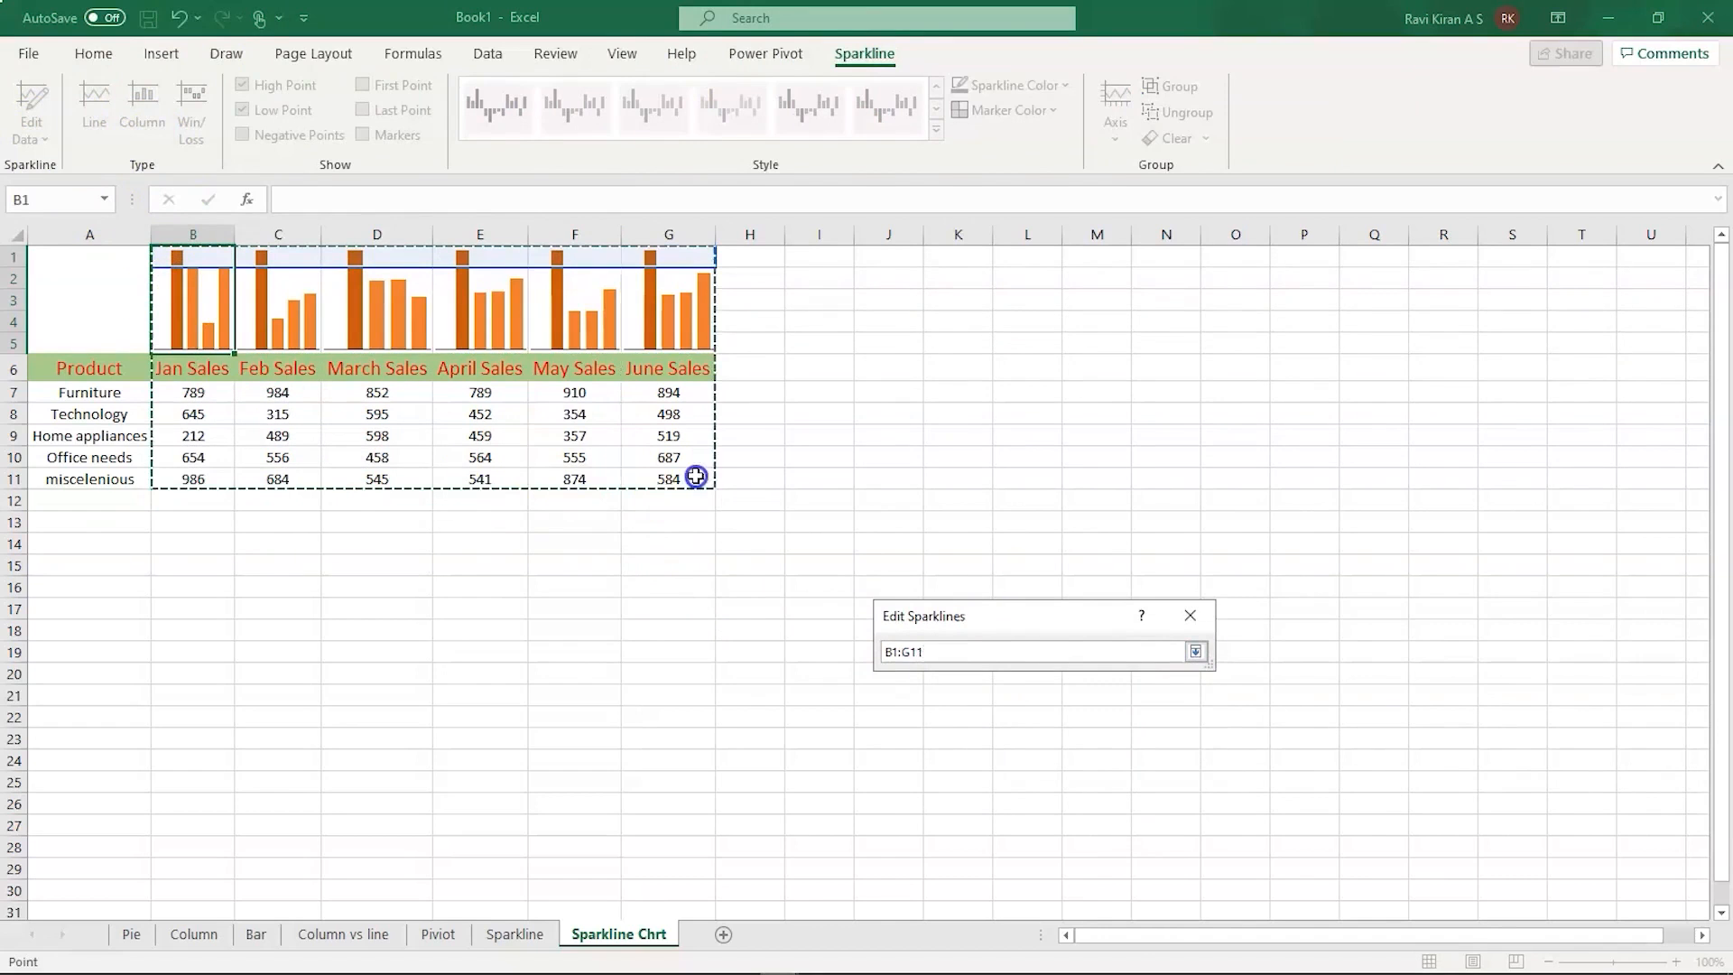
pyautogui.click(1196, 651)
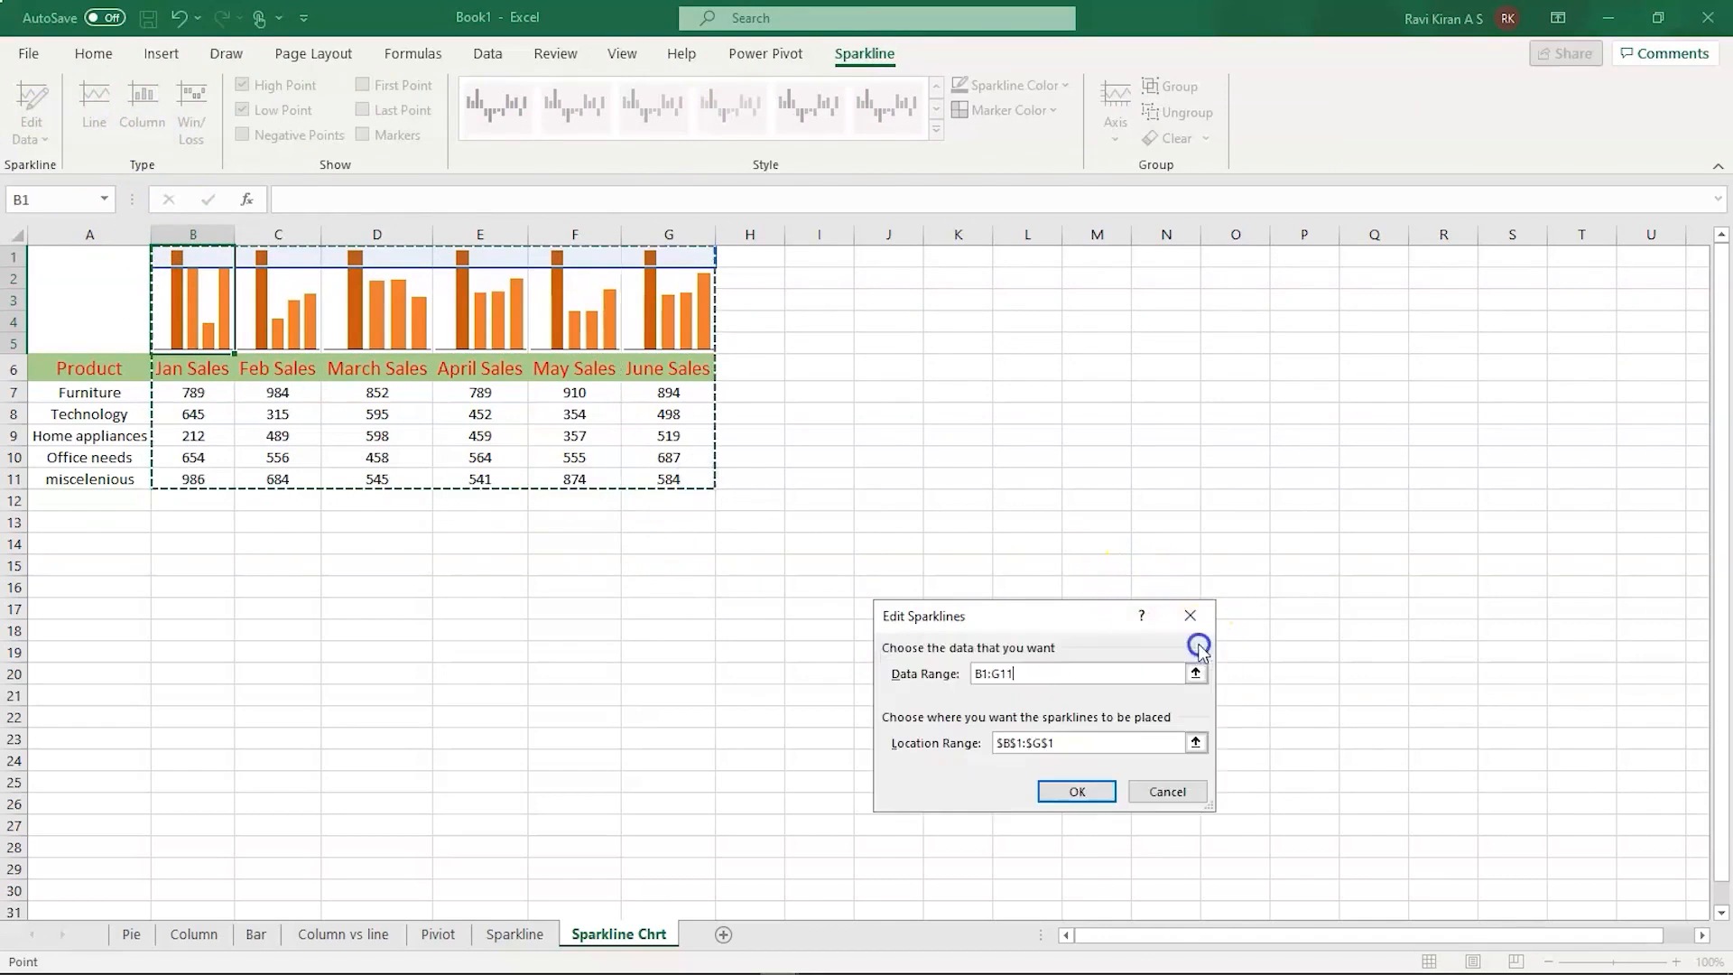
pyautogui.click(1096, 792)
pyautogui.click(516, 611)
pyautogui.moveTo(517, 611); pyautogui.dragTo(193, 290)
pyautogui.click(283, 456)
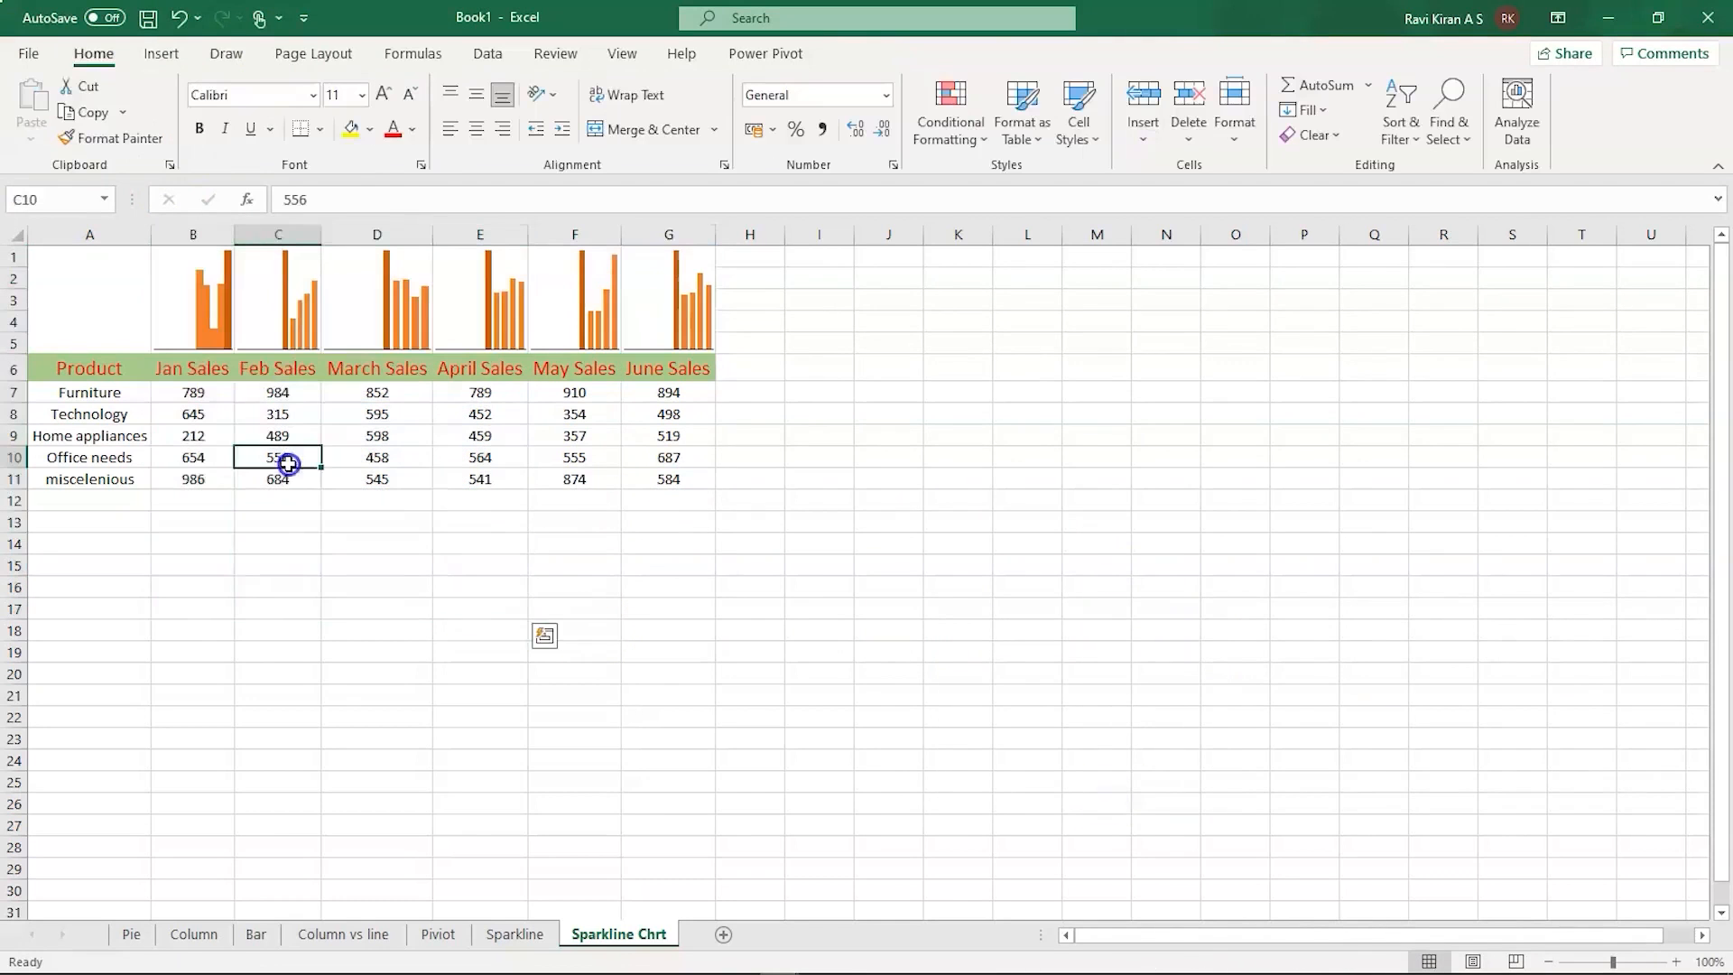
pyautogui.click(352, 312)
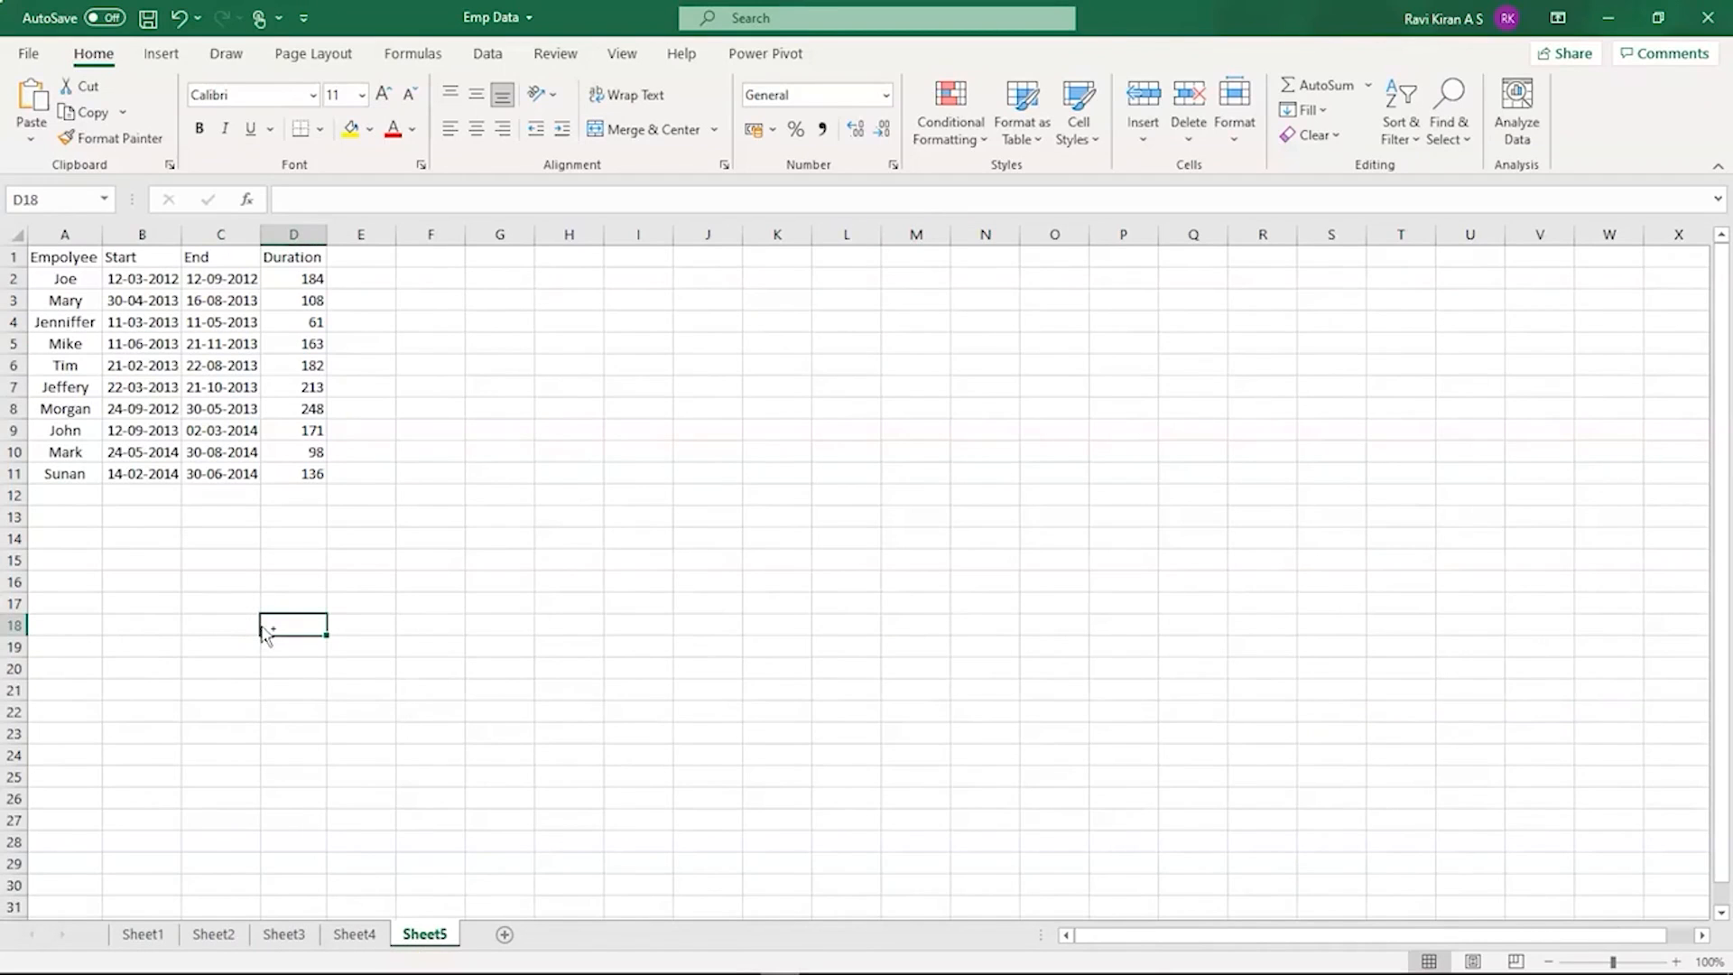
# - Enlarge Sheet5 of the Emp Data workbook to 140% and examine the employee table's Start and End columns
pyautogui.click(1674, 963)
pyautogui.click(1675, 962)
pyautogui.click(1675, 962)
pyautogui.click(1675, 962)
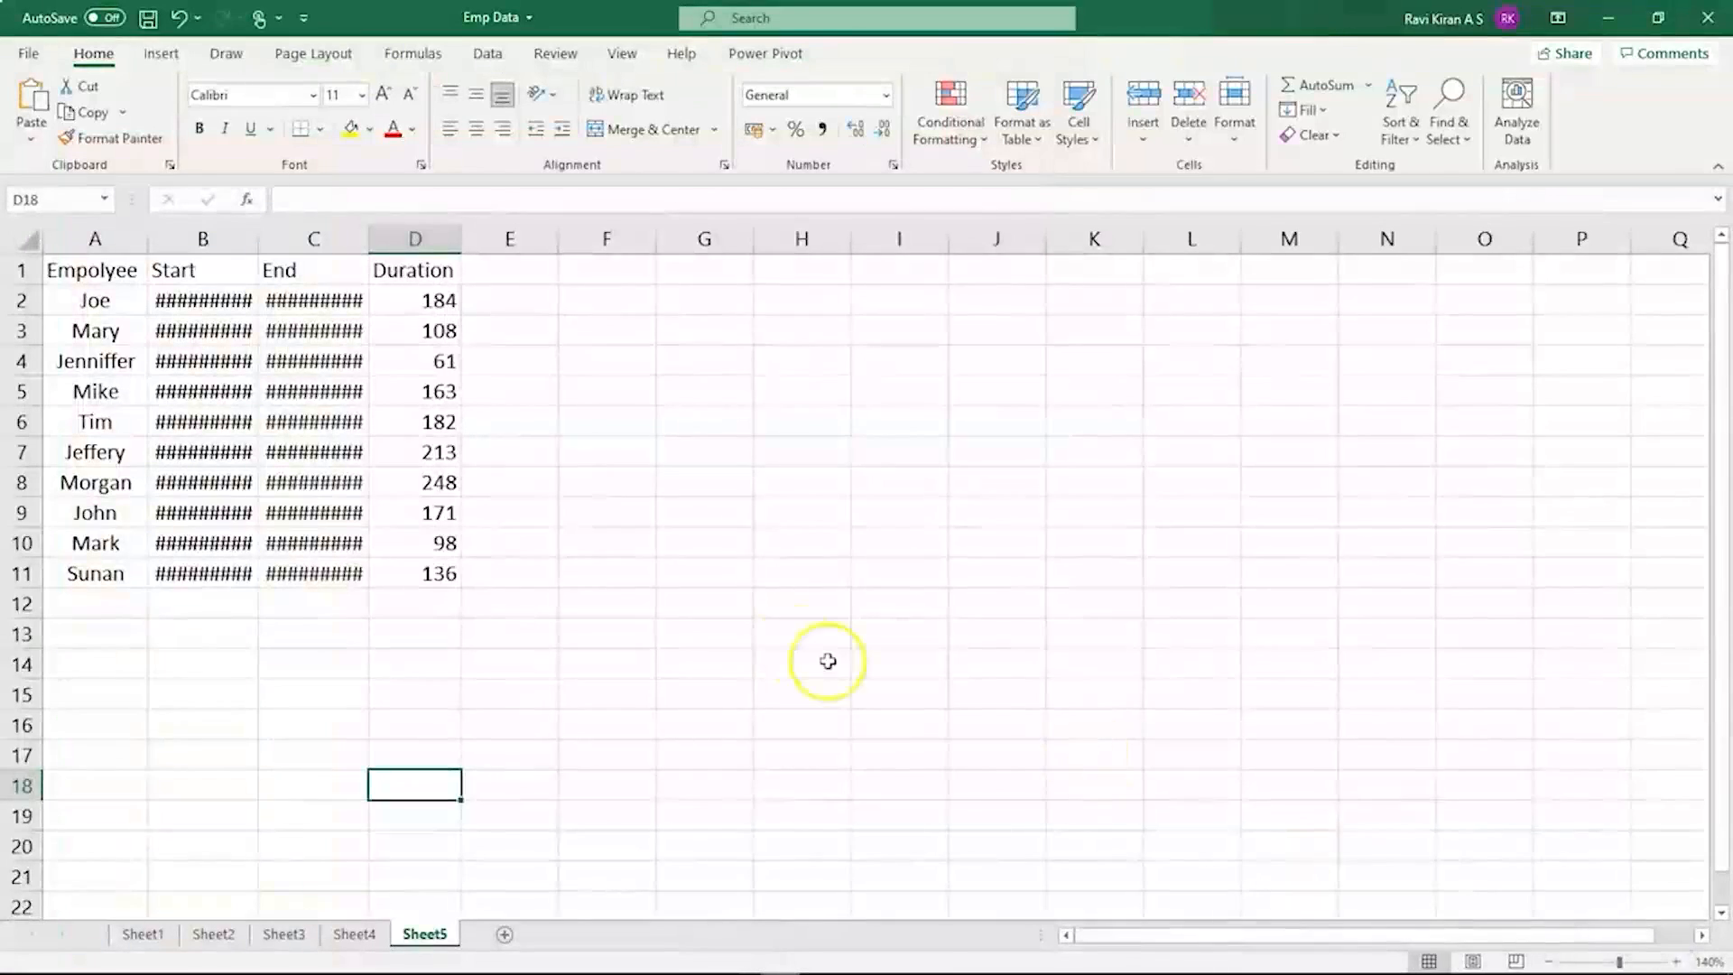
pyautogui.click(766, 638)
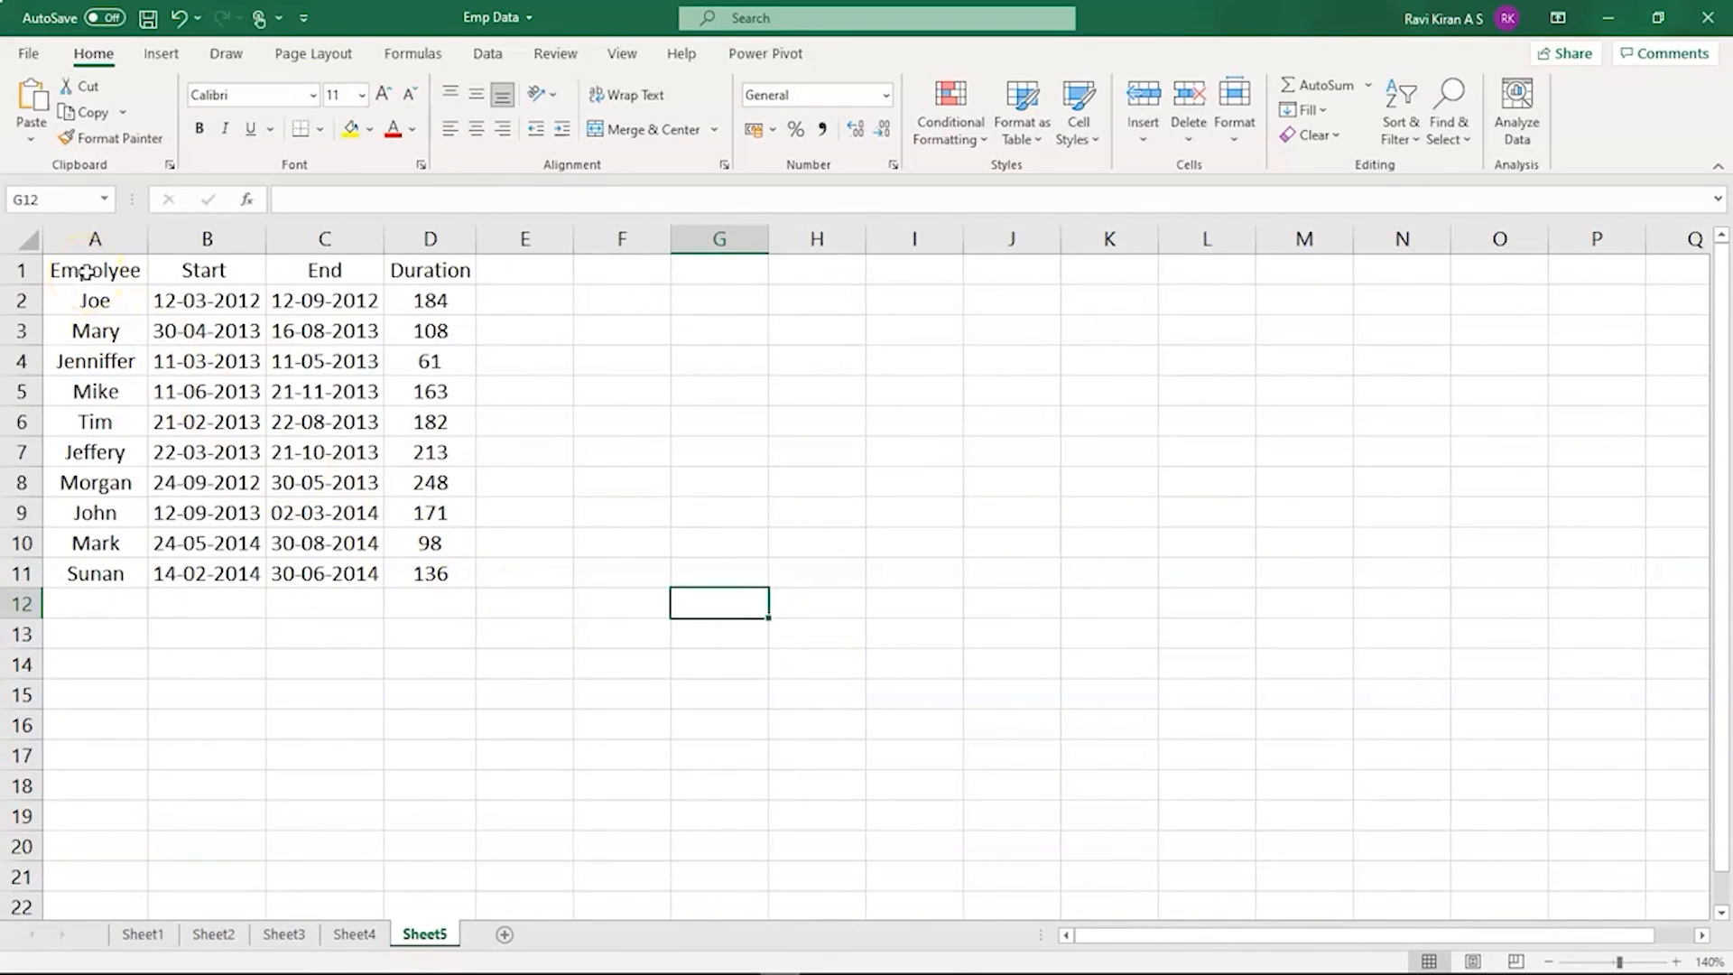
pyautogui.click(196, 275)
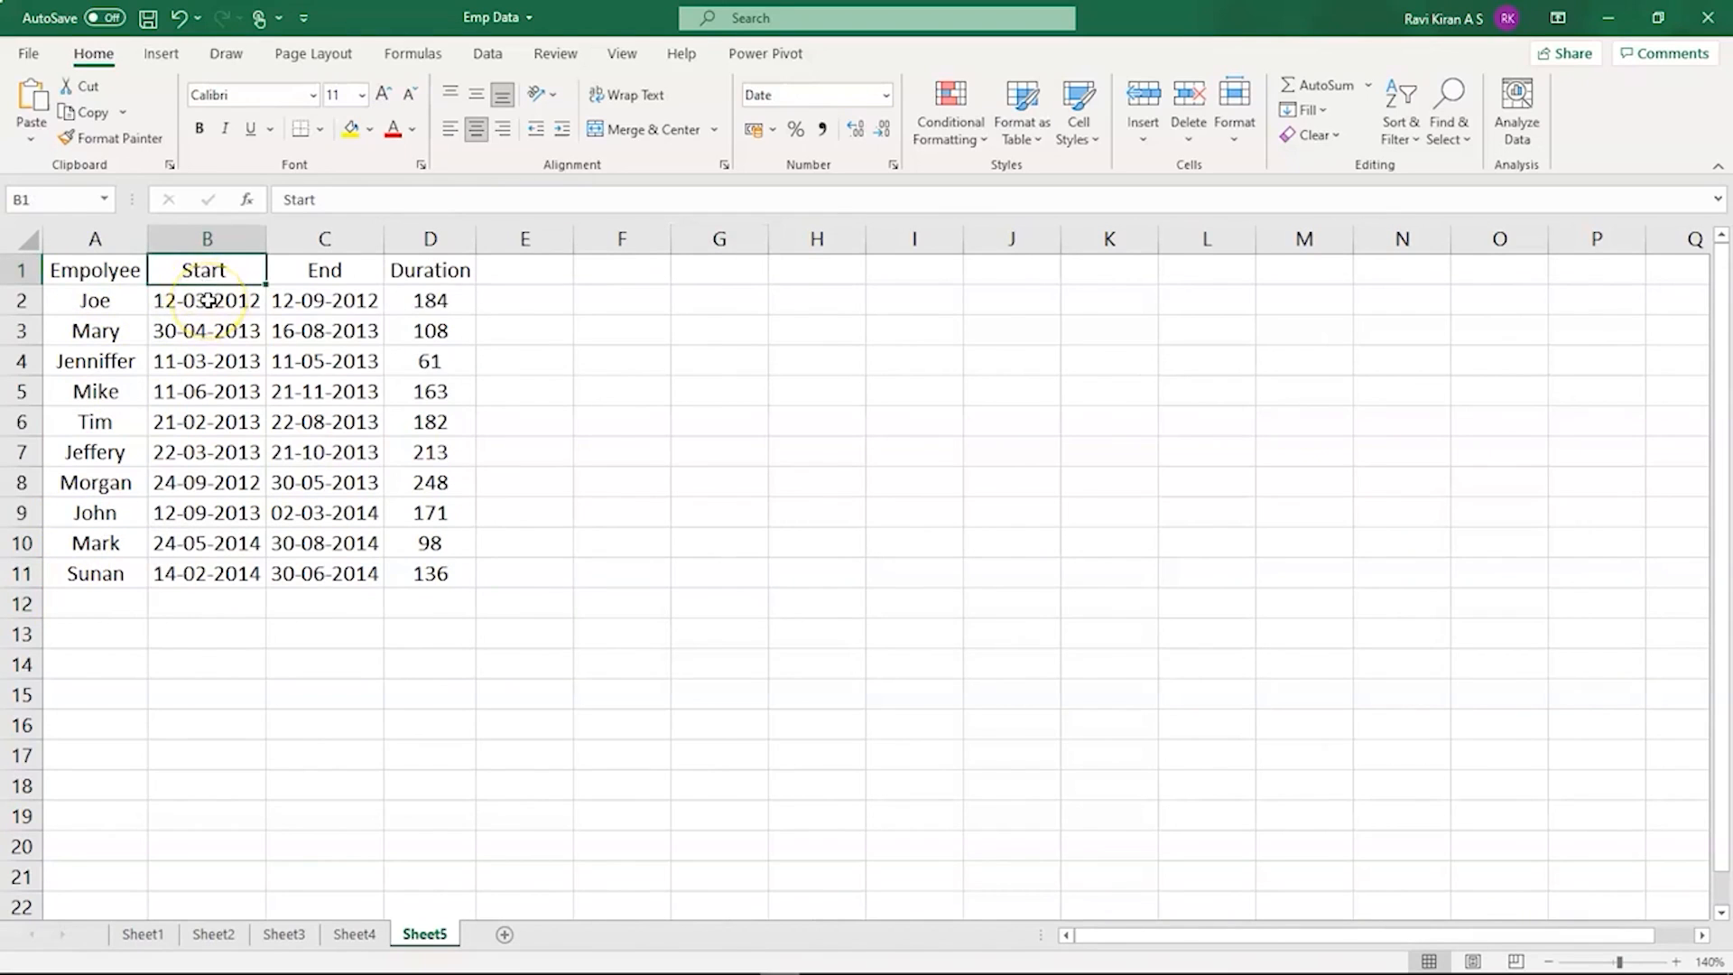
pyautogui.click(335, 271)
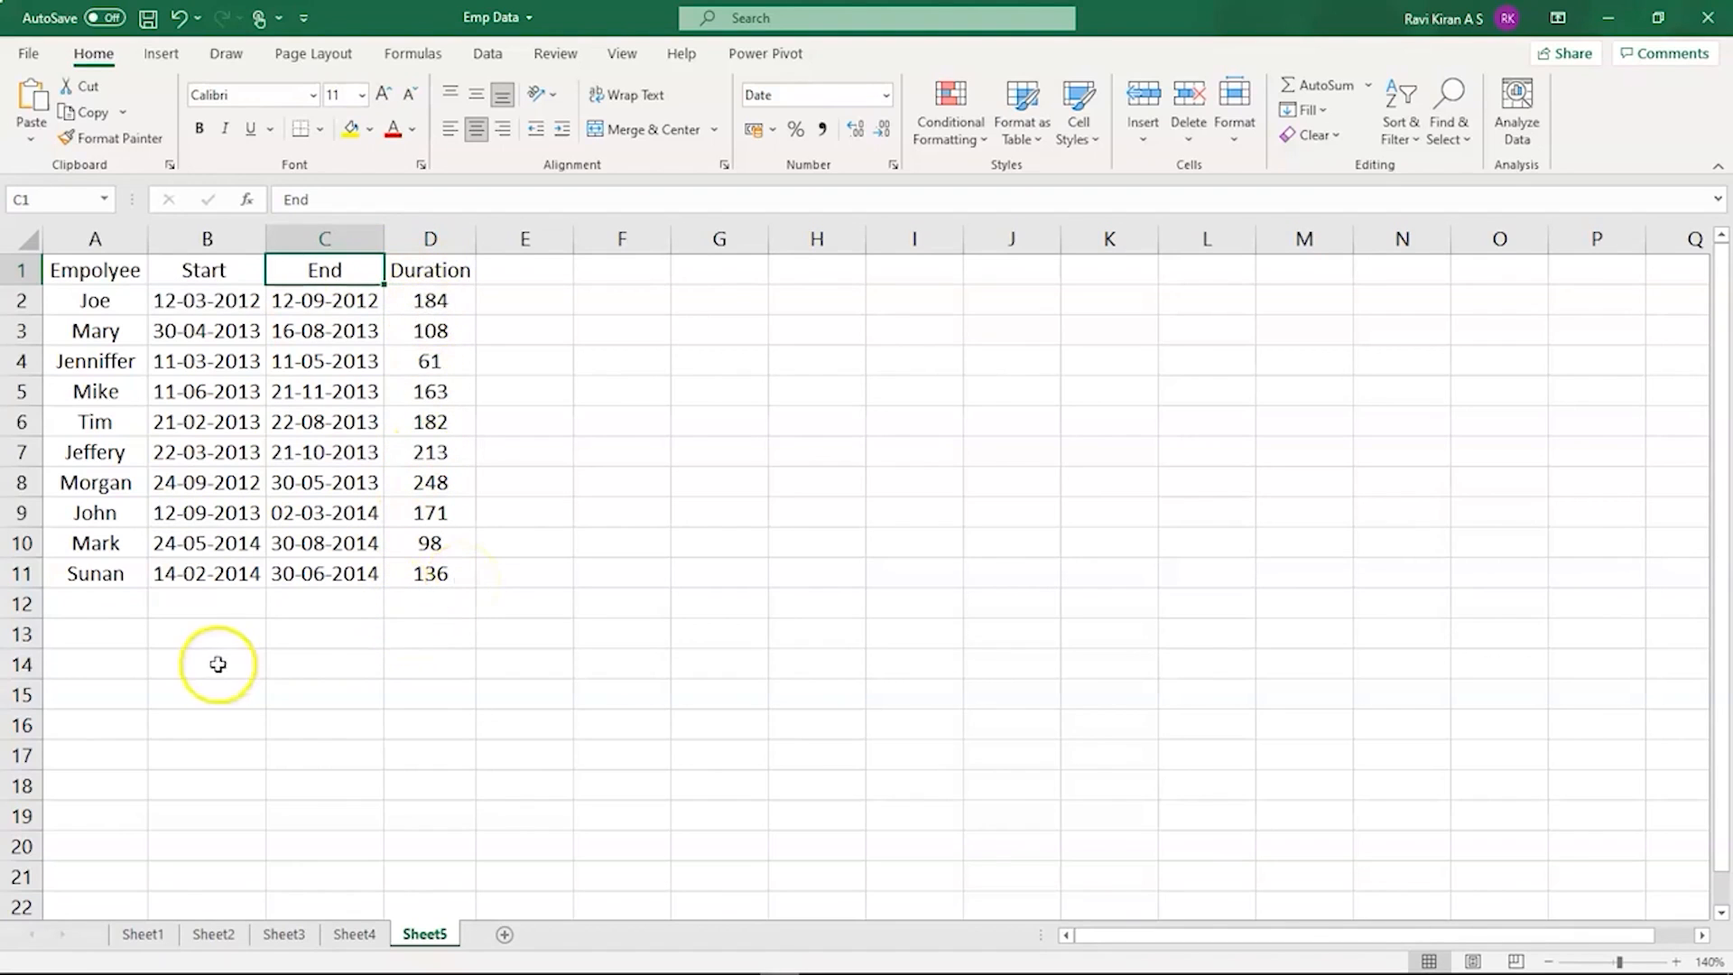
# - Insert a Stacked Bar chart from the employee names and Start dates in A1:B11
pyautogui.click(255, 578)
pyautogui.moveTo(238, 576); pyautogui.dragTo(53, 261)
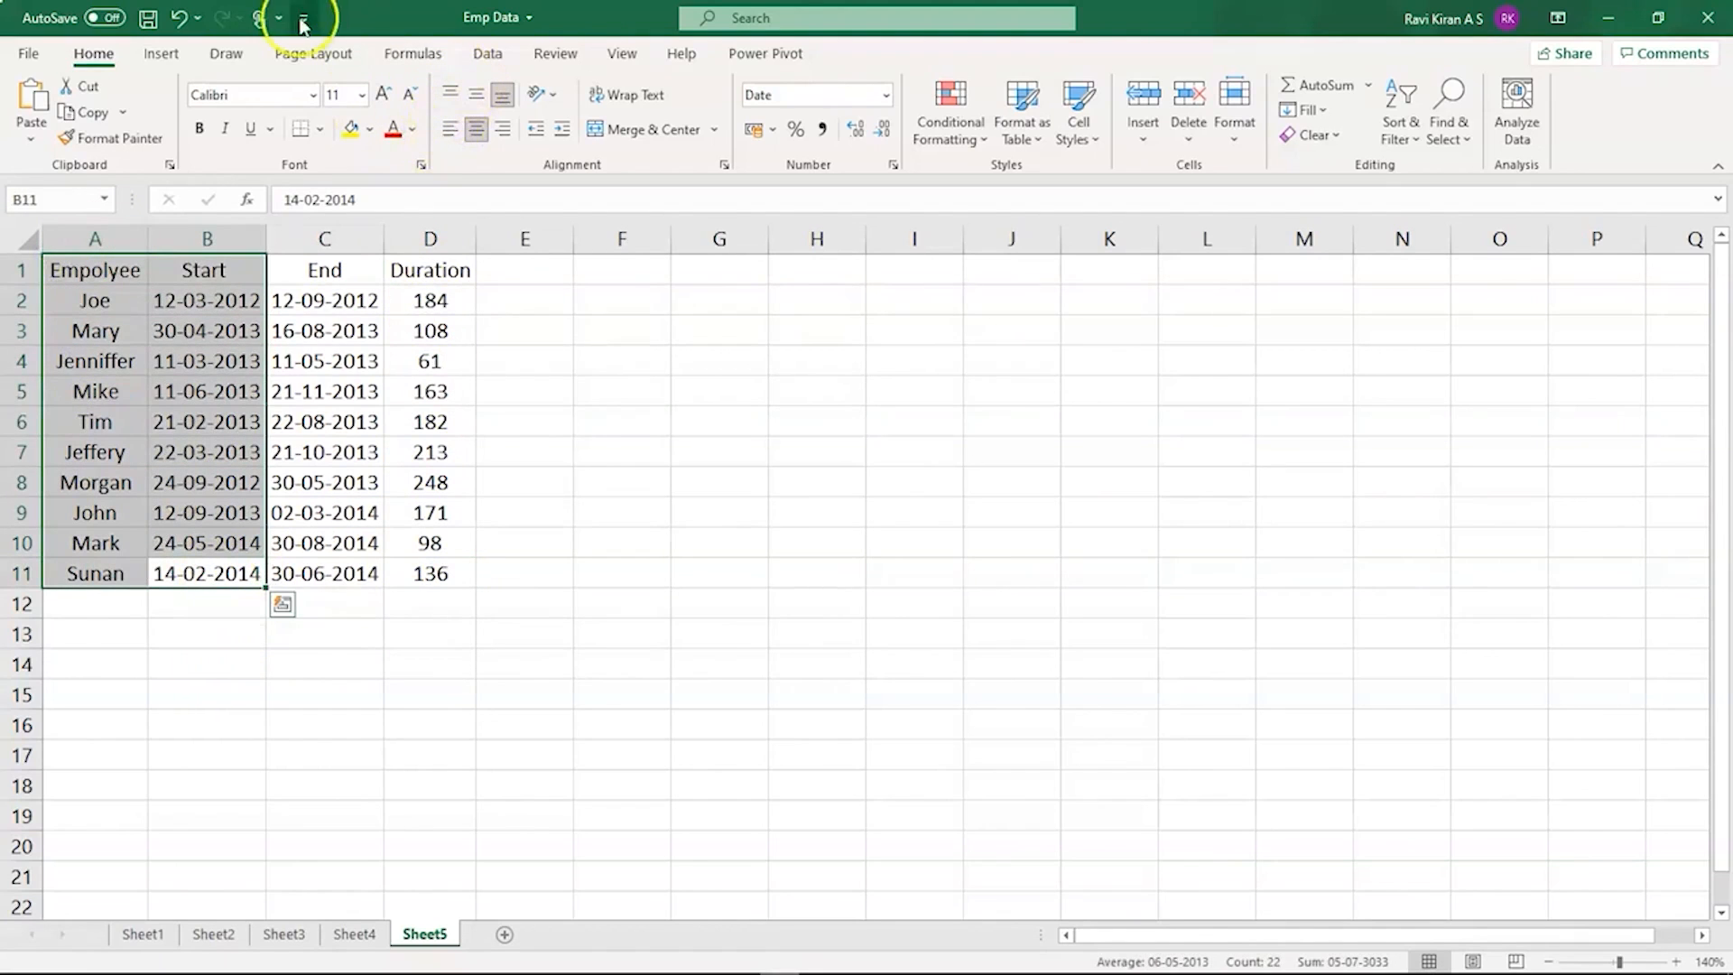
pyautogui.click(161, 56)
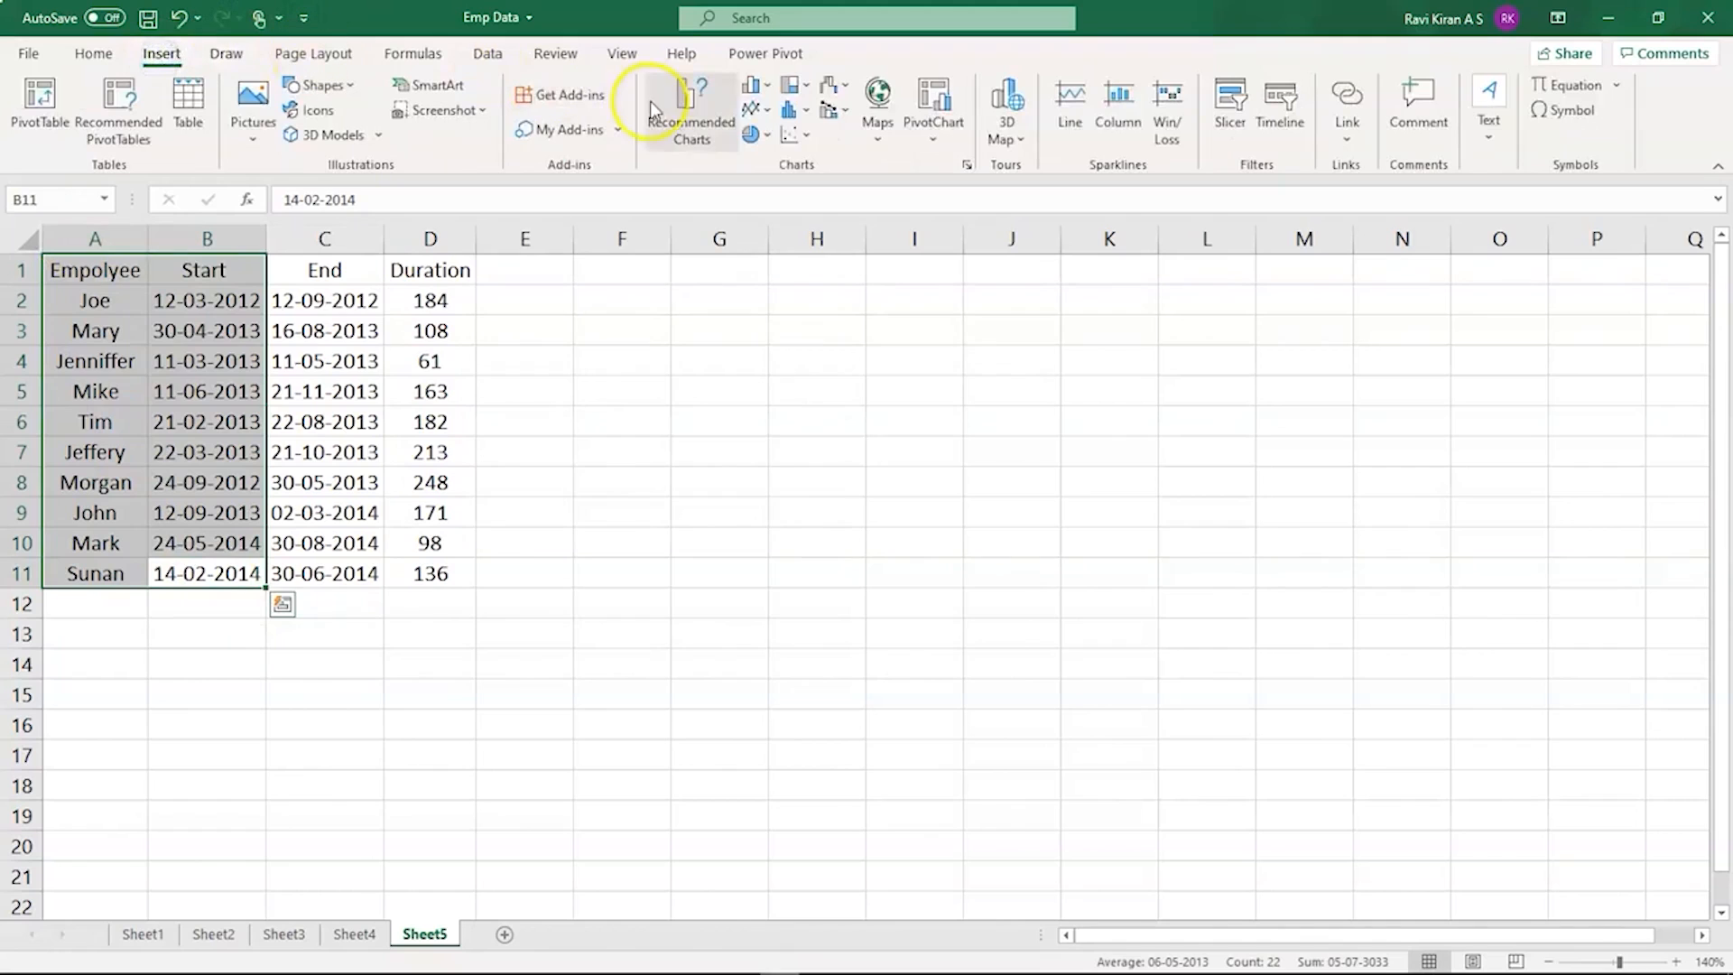
pyautogui.click(964, 166)
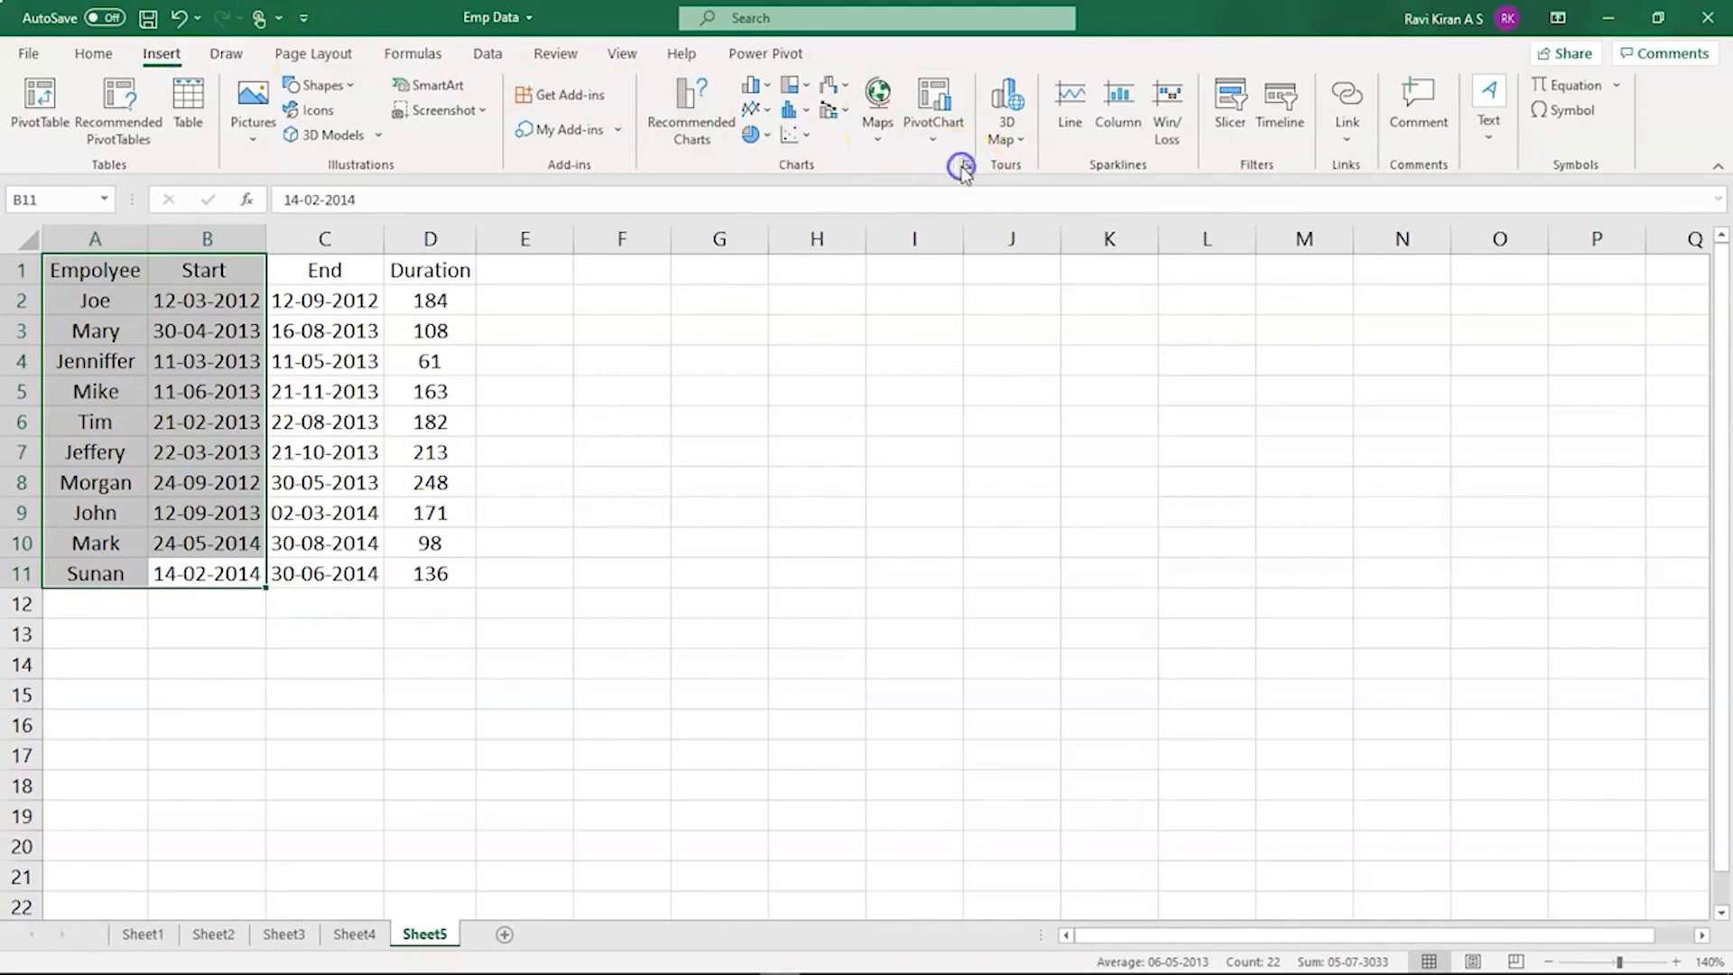
pyautogui.click(688, 214)
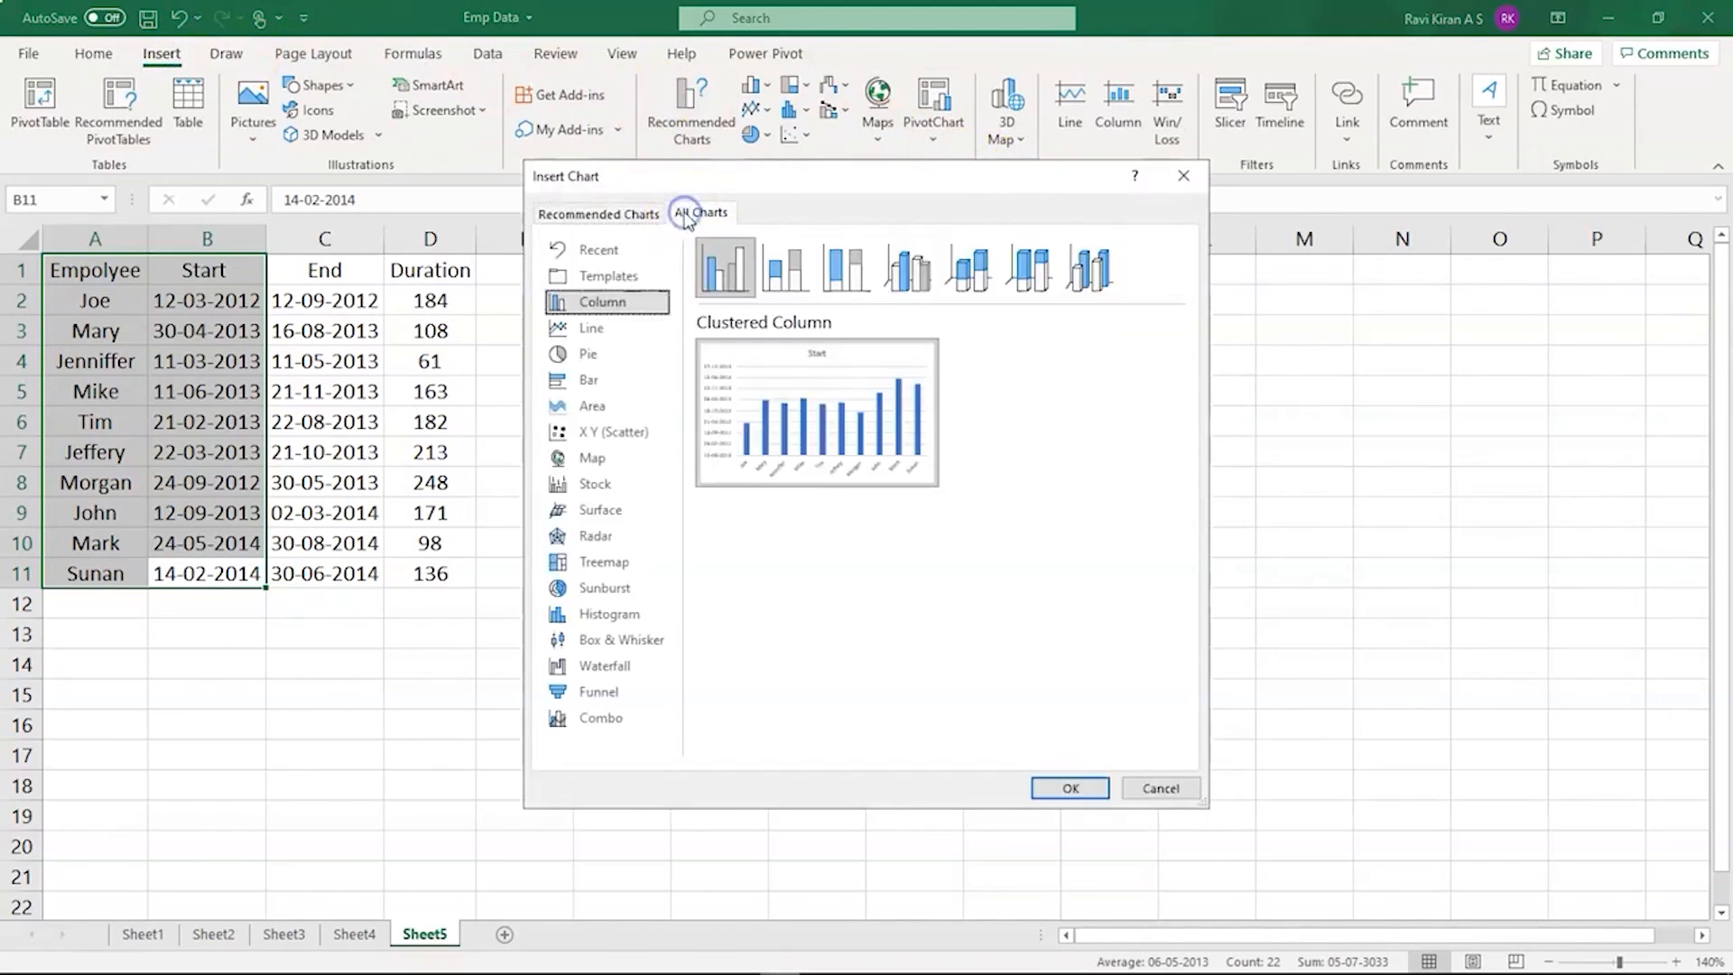
pyautogui.click(588, 383)
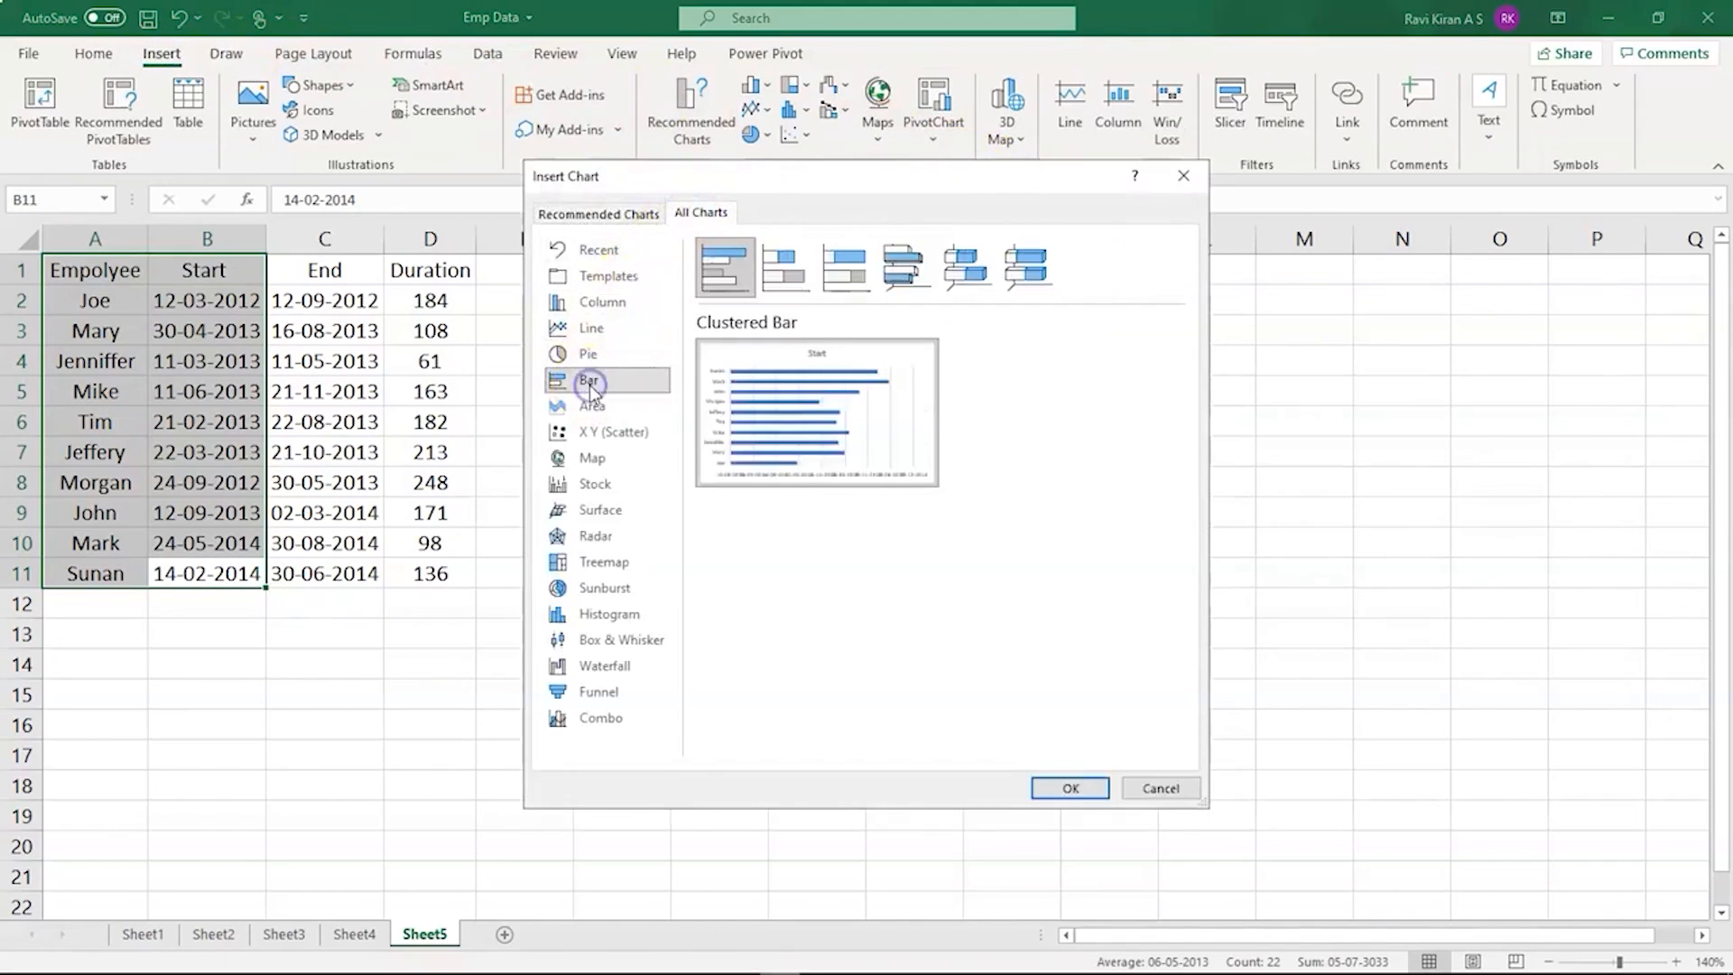
pyautogui.click(740, 291)
pyautogui.click(787, 282)
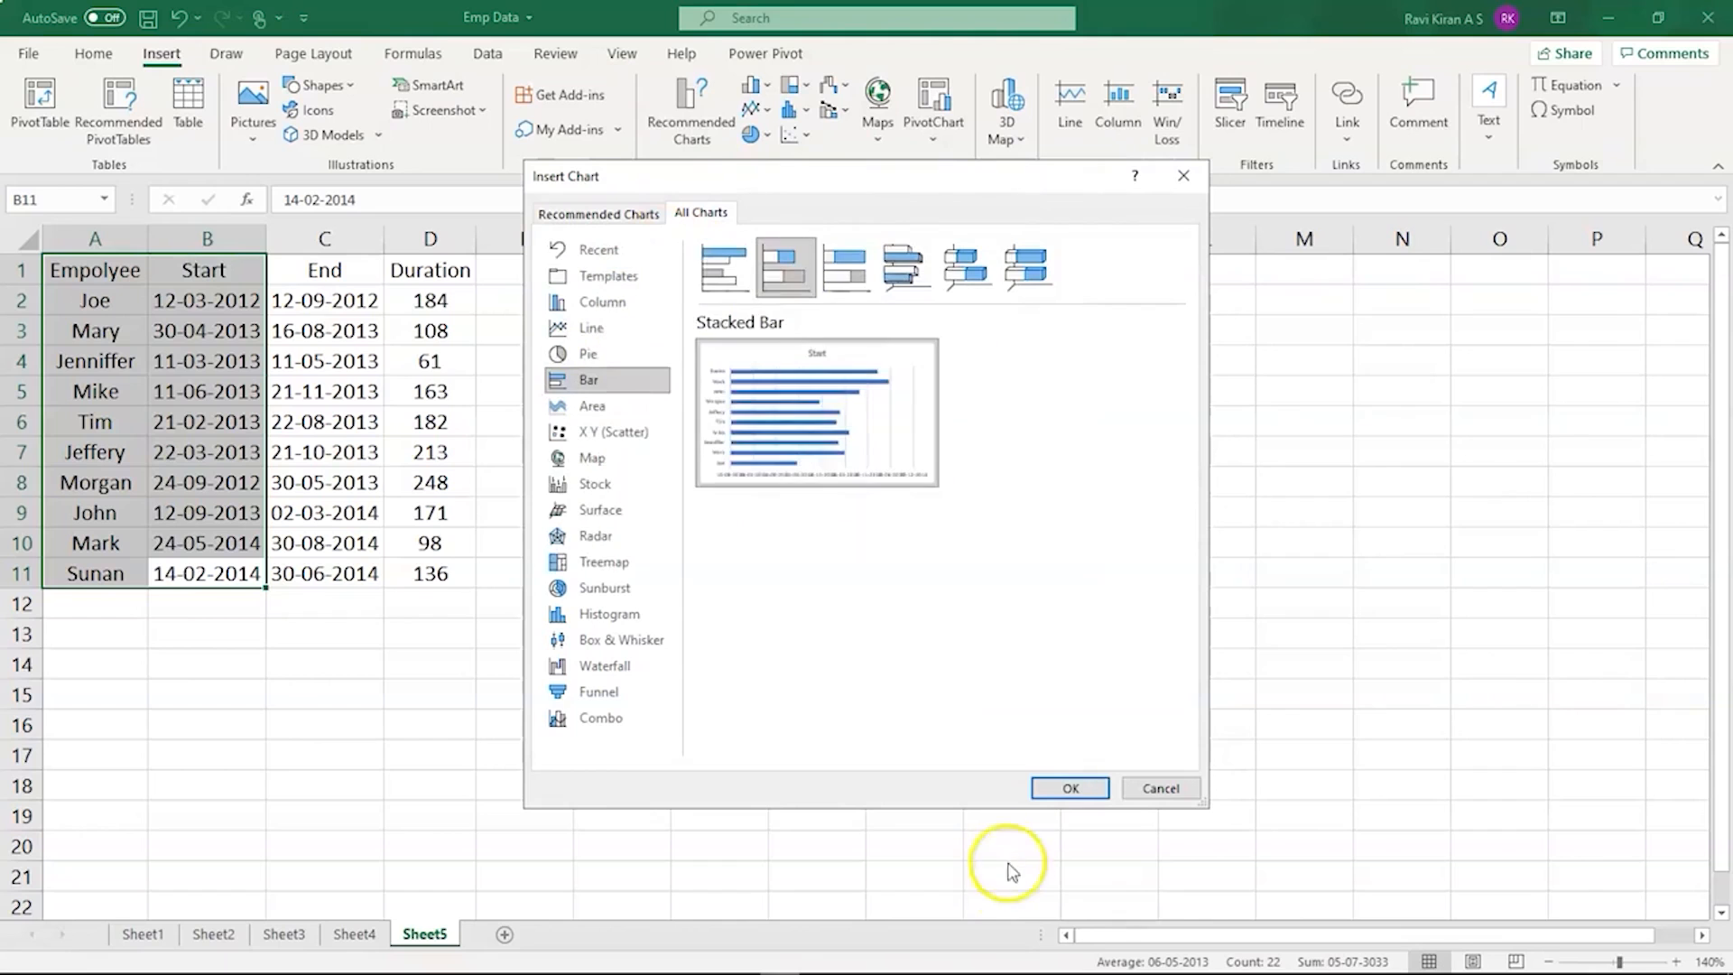
pyautogui.click(1060, 787)
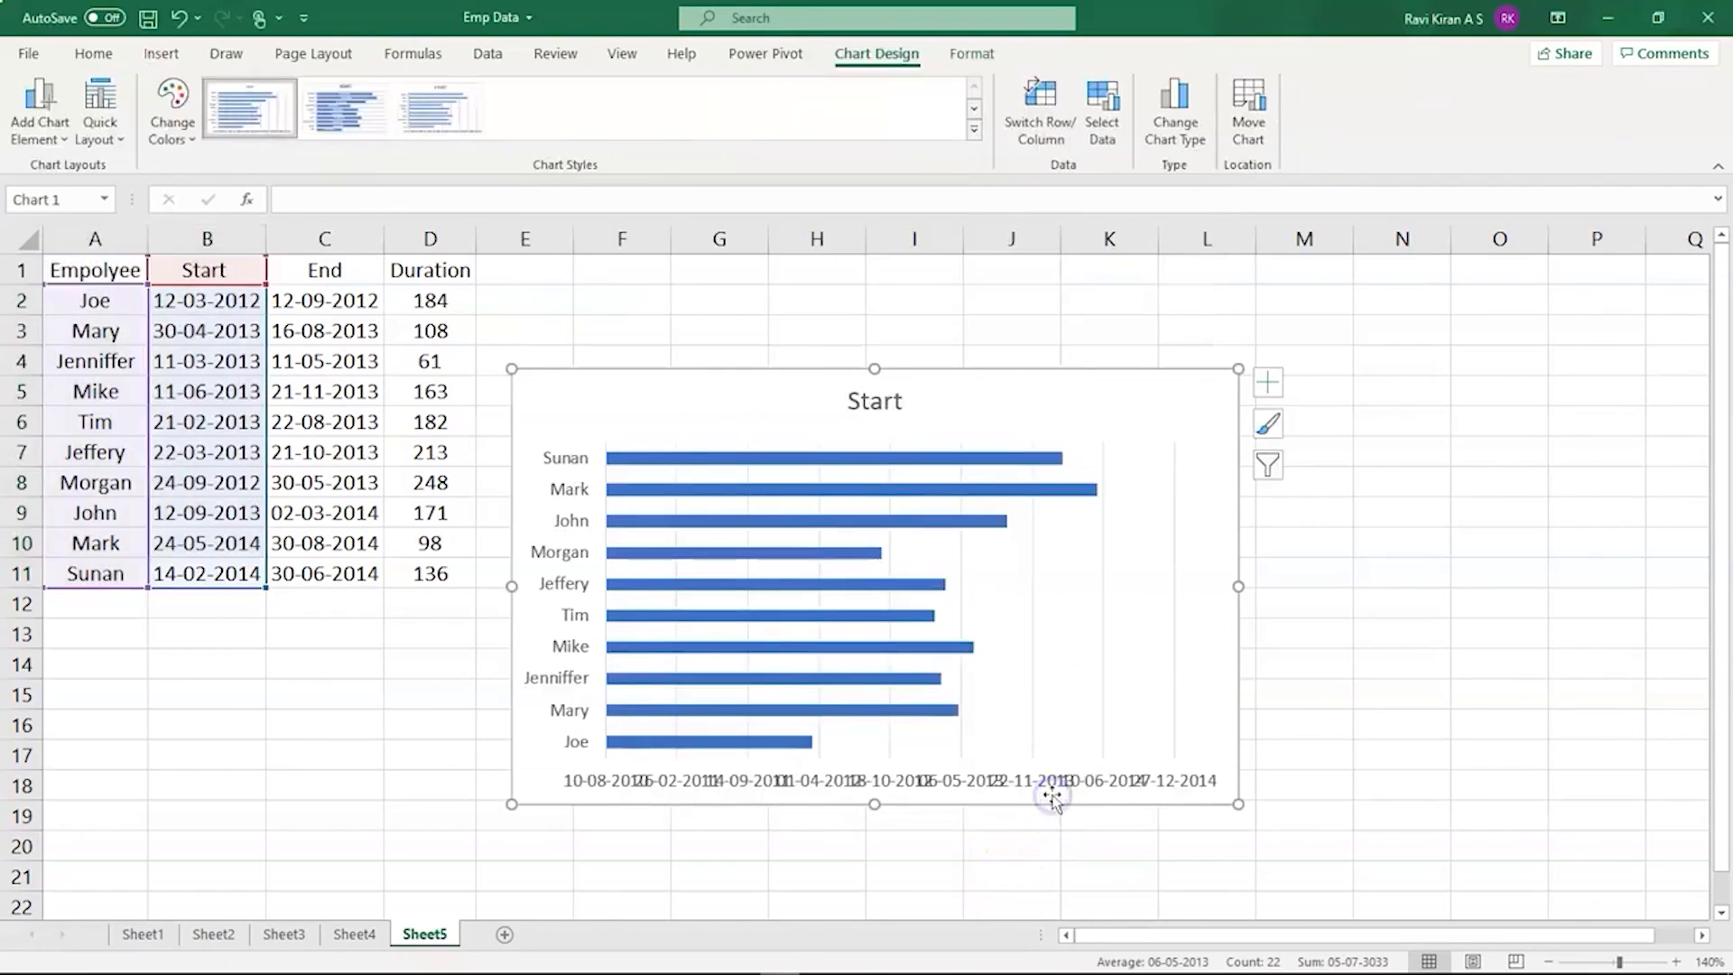
# - Widen the stacked bar chart so its date labels no longer overlap, and move it closer to the employee table
pyautogui.moveTo(720, 596)
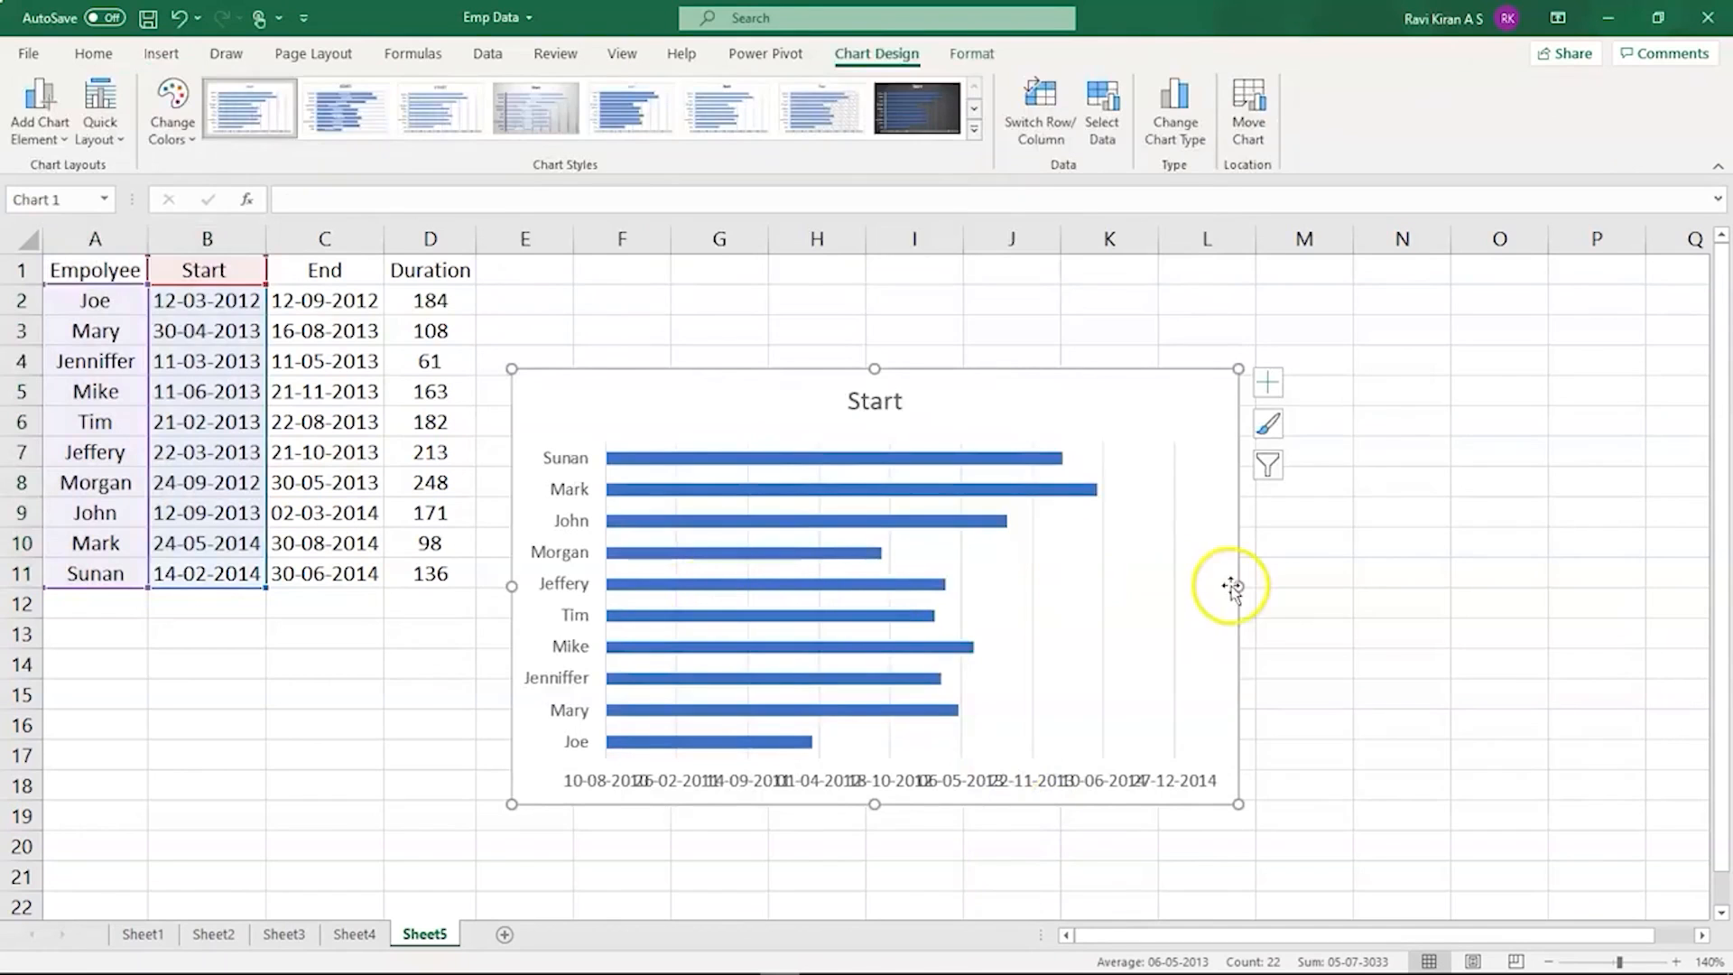
pyautogui.moveTo(1239, 585); pyautogui.dragTo(1561, 586)
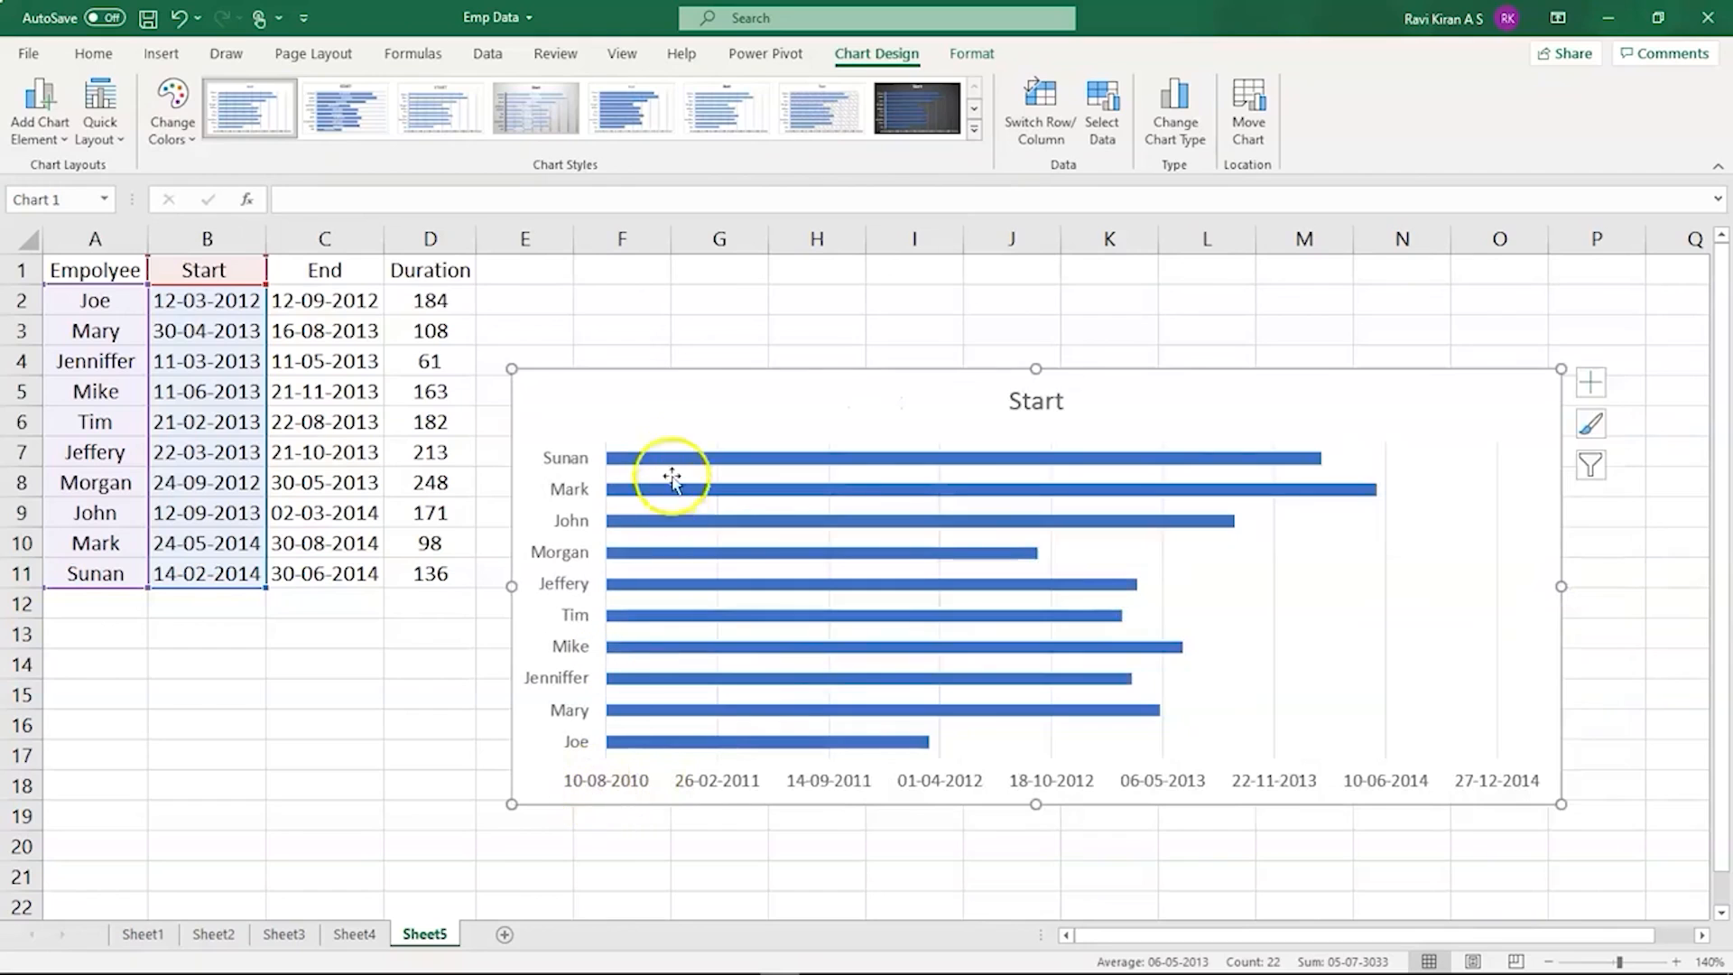
pyautogui.moveTo(689, 402); pyautogui.dragTo(580, 422)
# - Change the bar chart's title to Employee Data and close the title formatting options
pyautogui.click(923, 414)
pyautogui.doubleClick(929, 416)
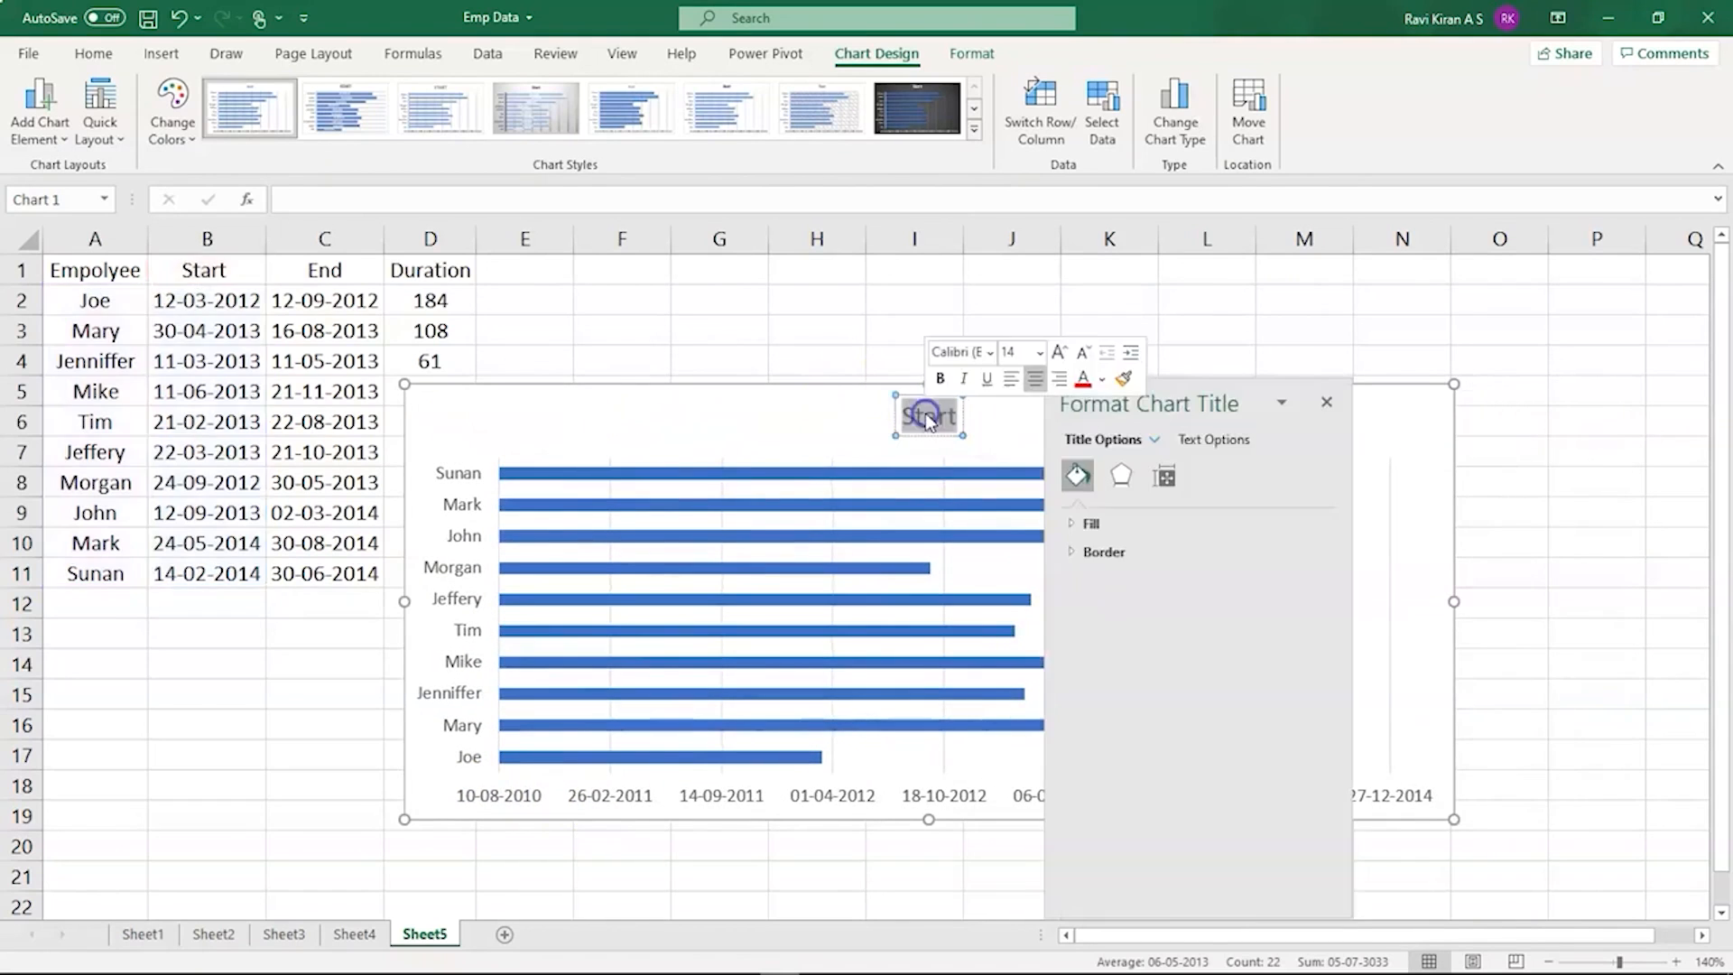
pyautogui.write('O')
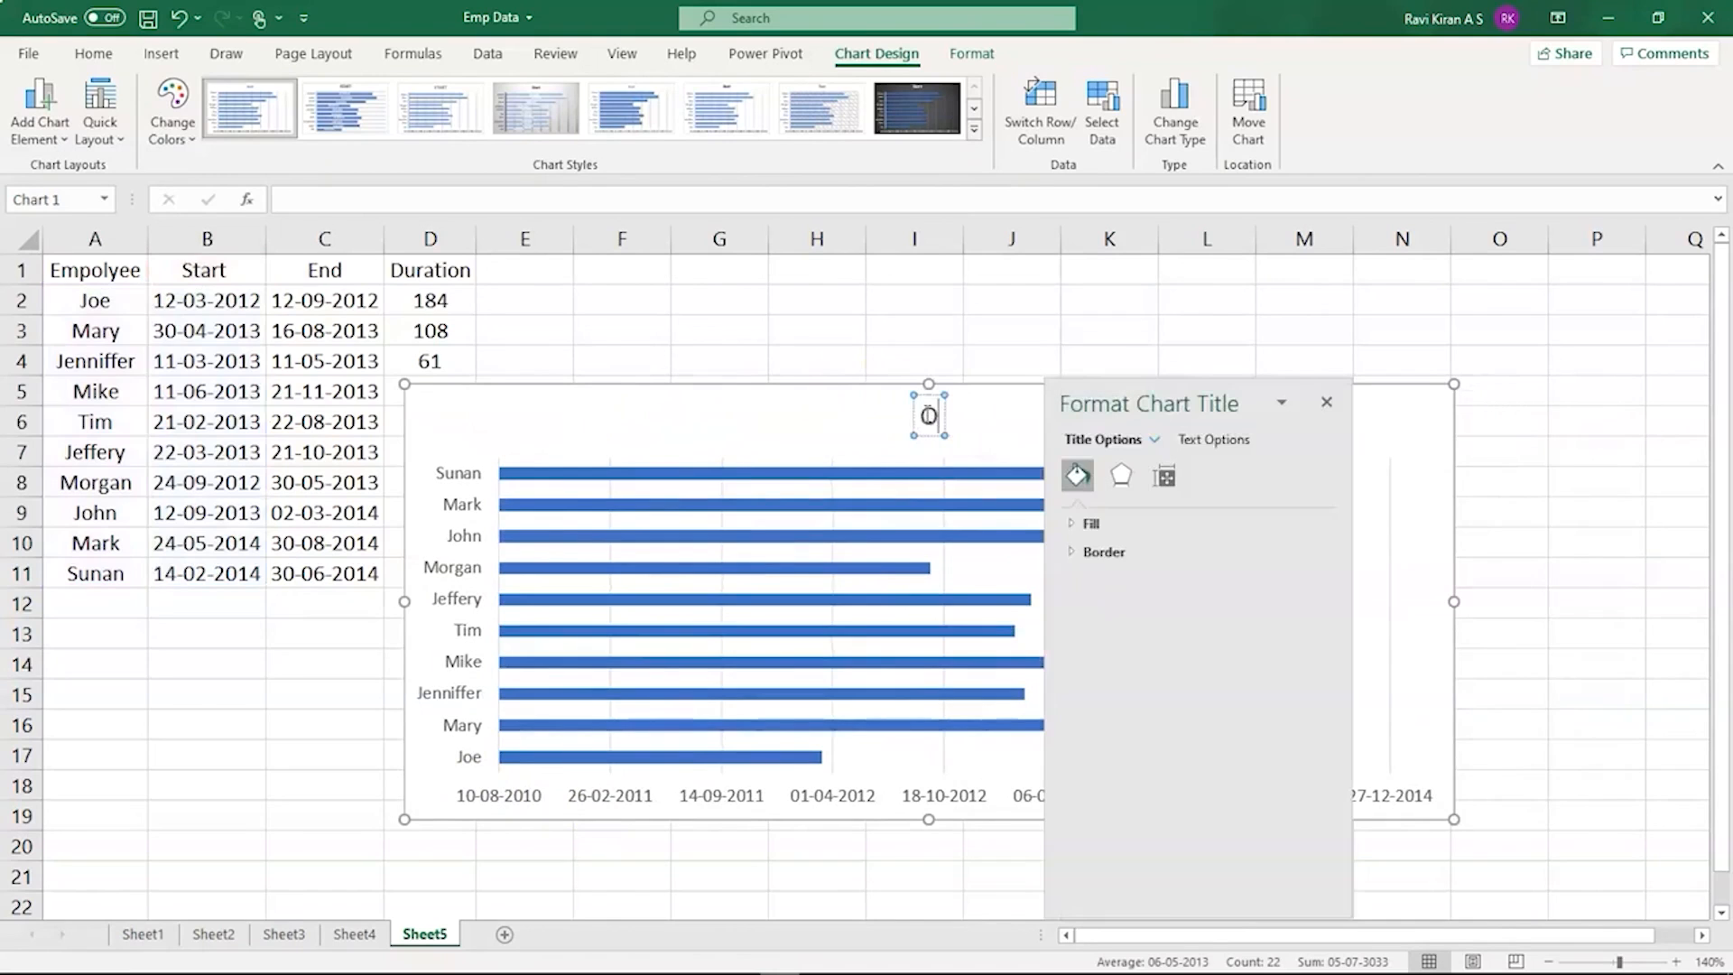
pyautogui.write('rg Data')
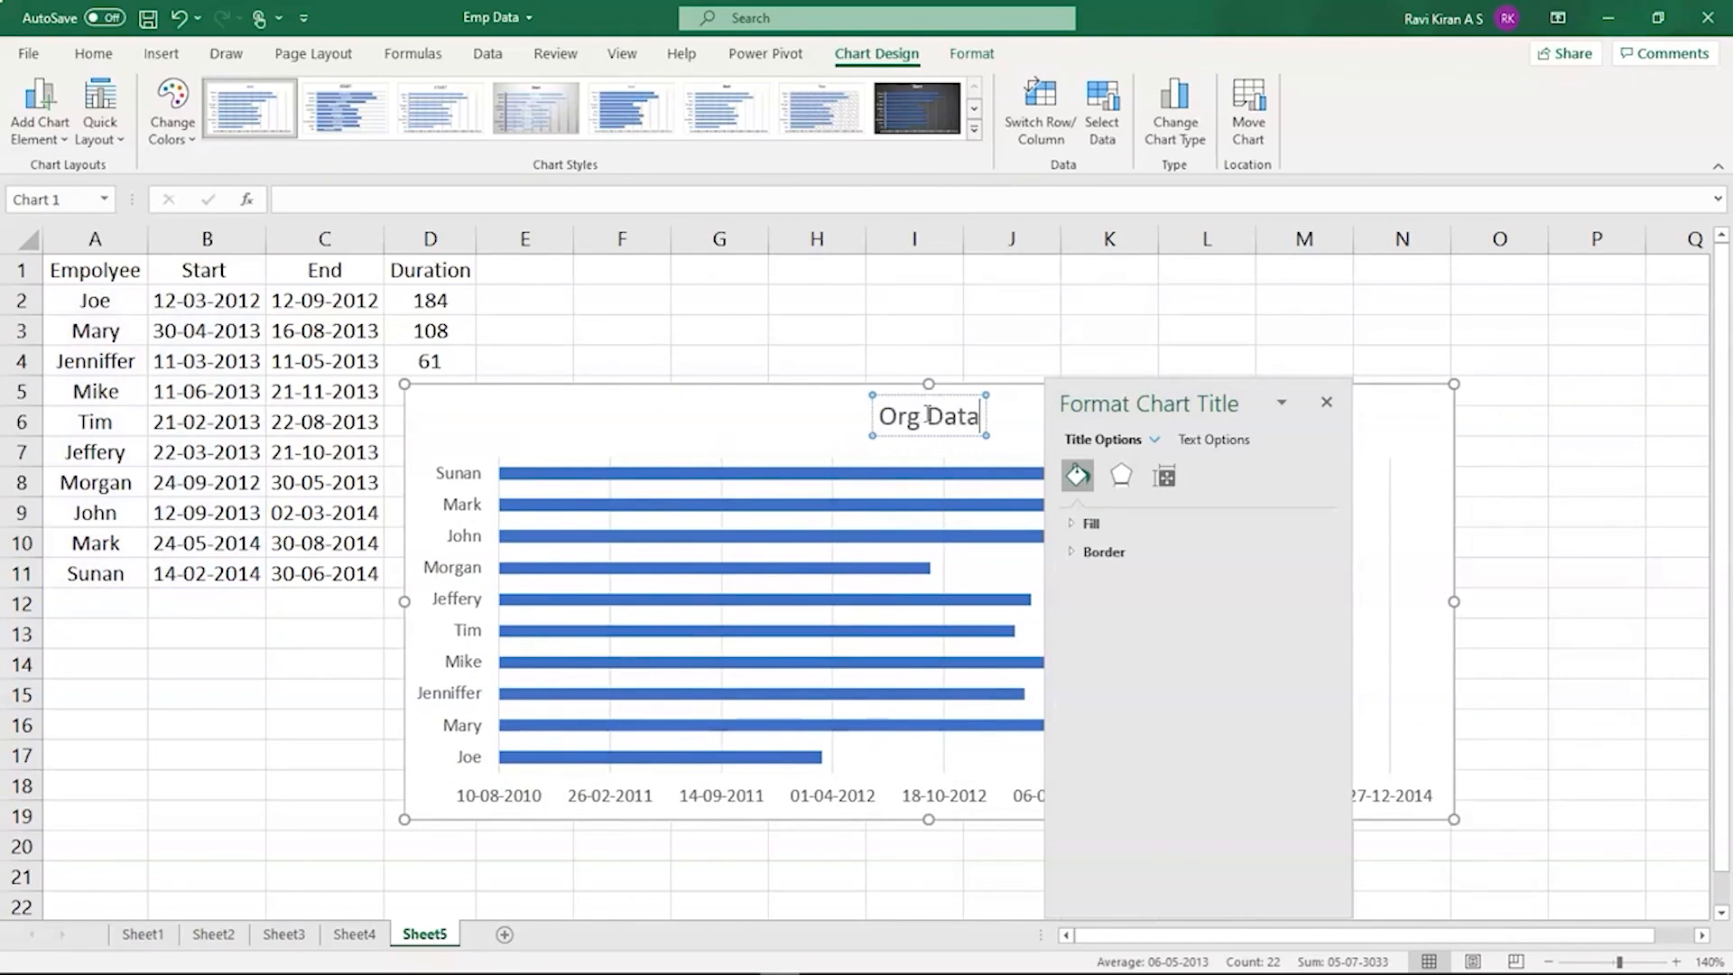
pyautogui.doubleClick(902, 416)
pyautogui.write('Employee')
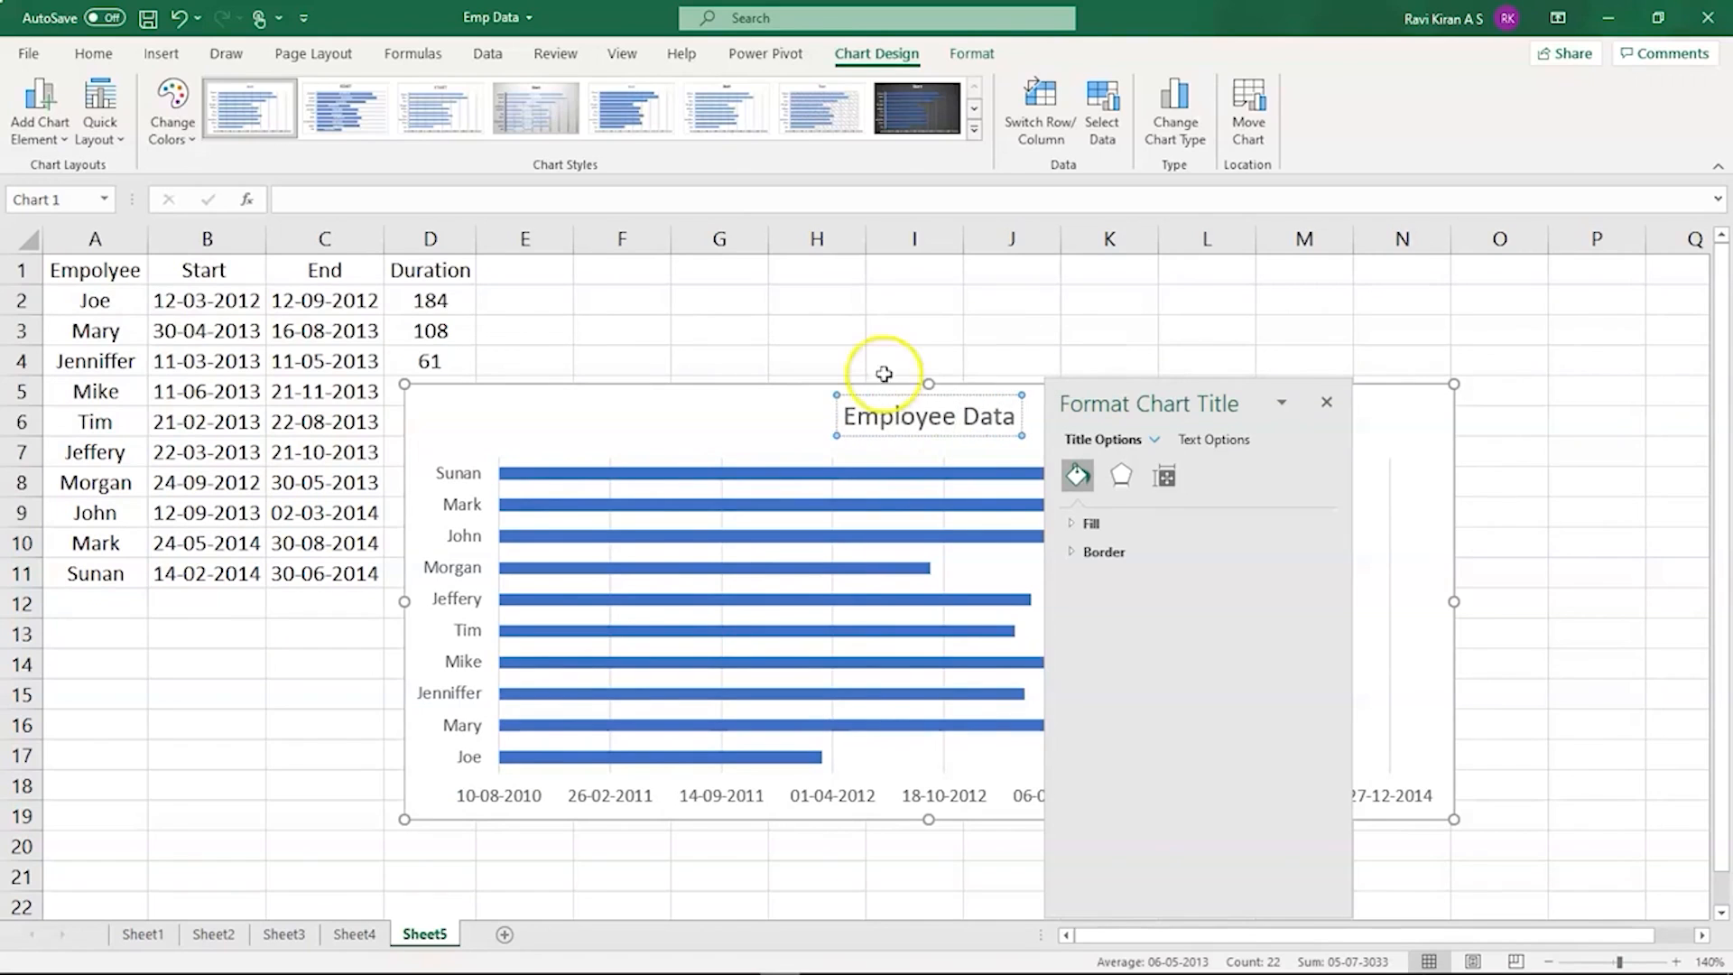
pyautogui.click(883, 374)
pyautogui.click(1327, 400)
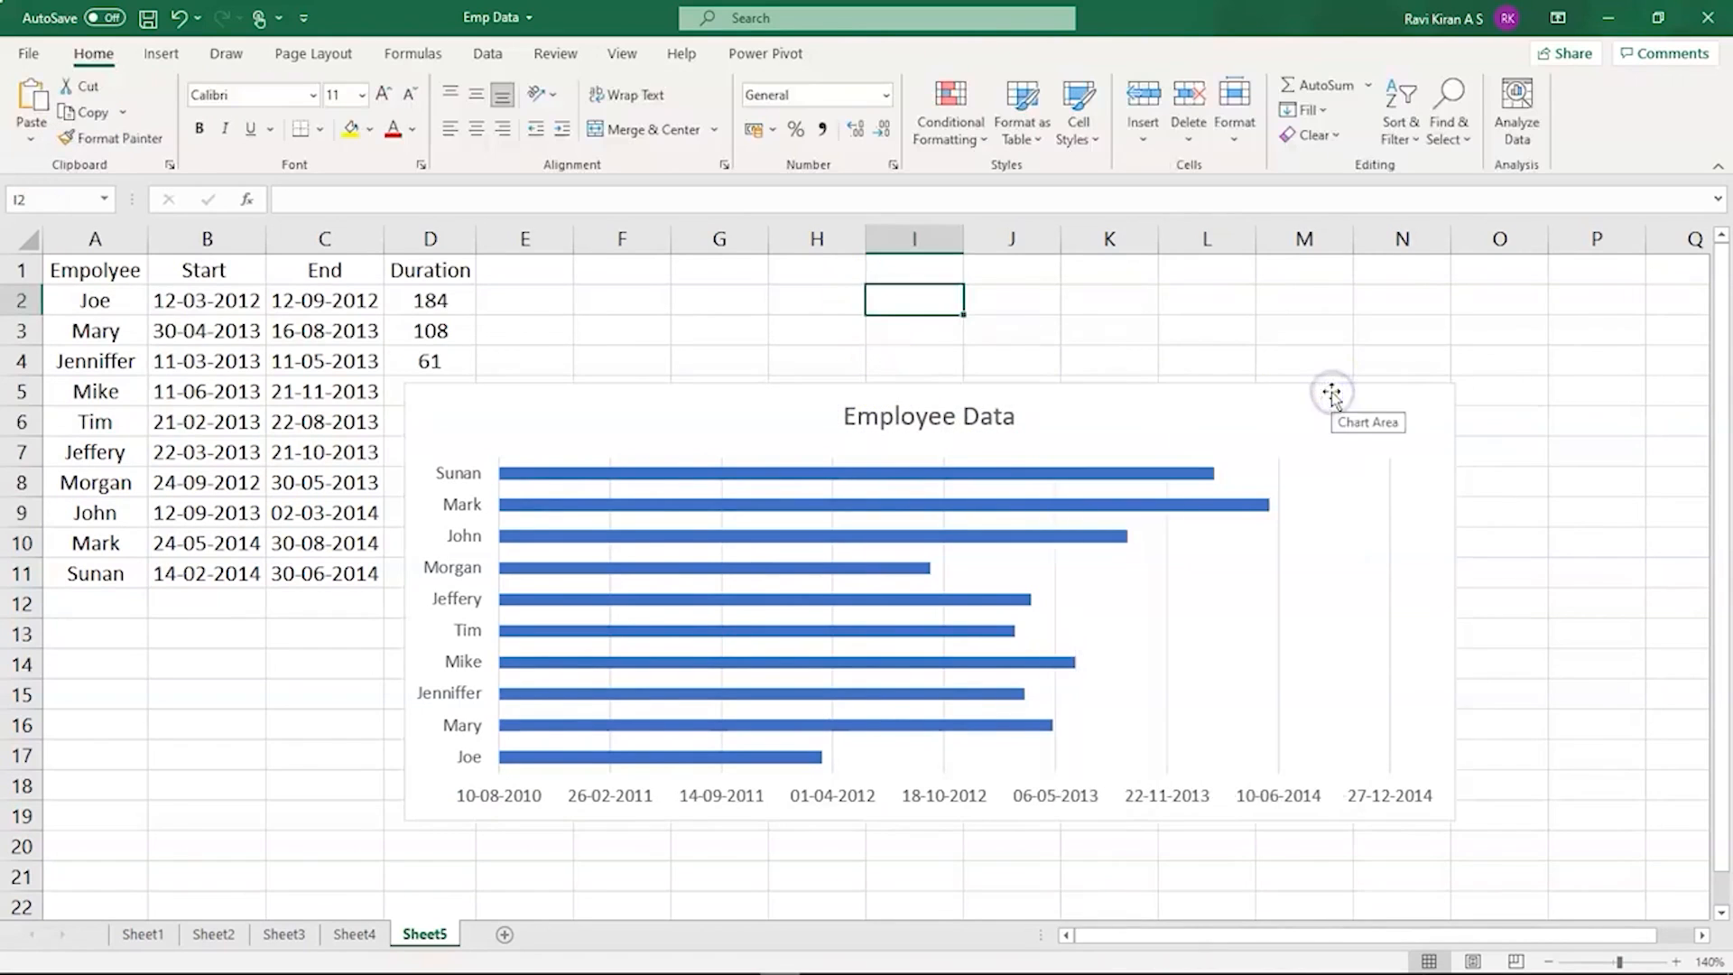
# - Add a second data series to the Employee Data chart, taking its name from the Duration header in D1
pyautogui.click(1130, 406)
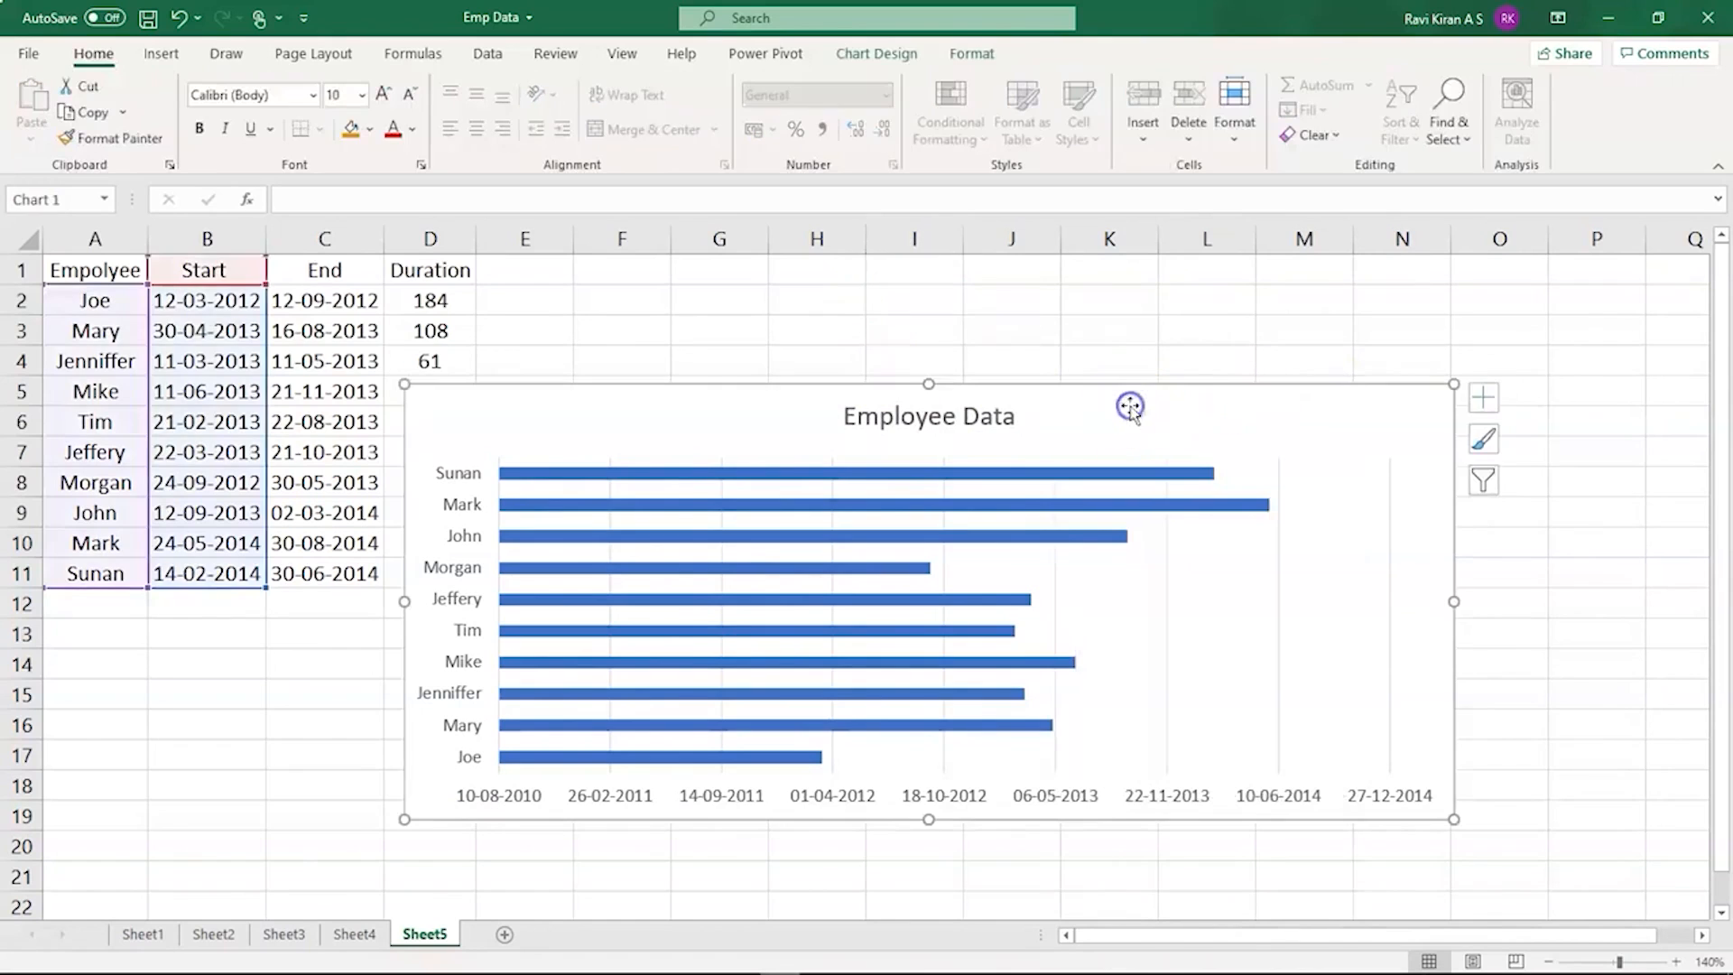
pyautogui.click(585, 473)
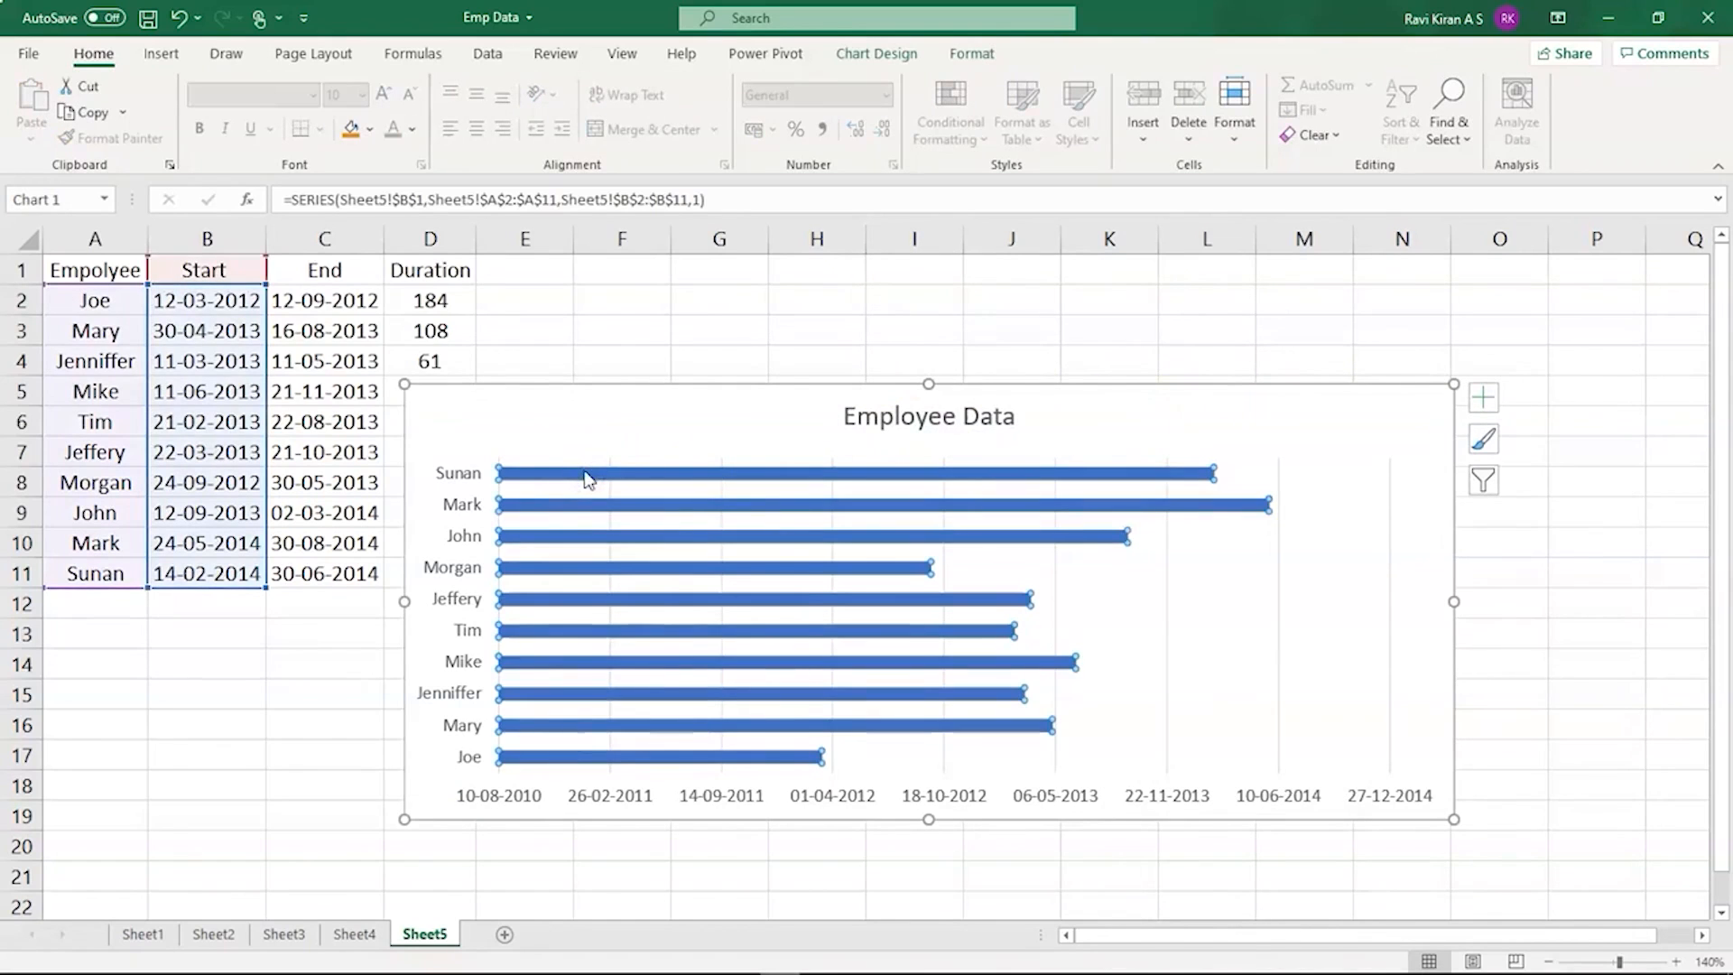
pyautogui.rightClick(586, 473)
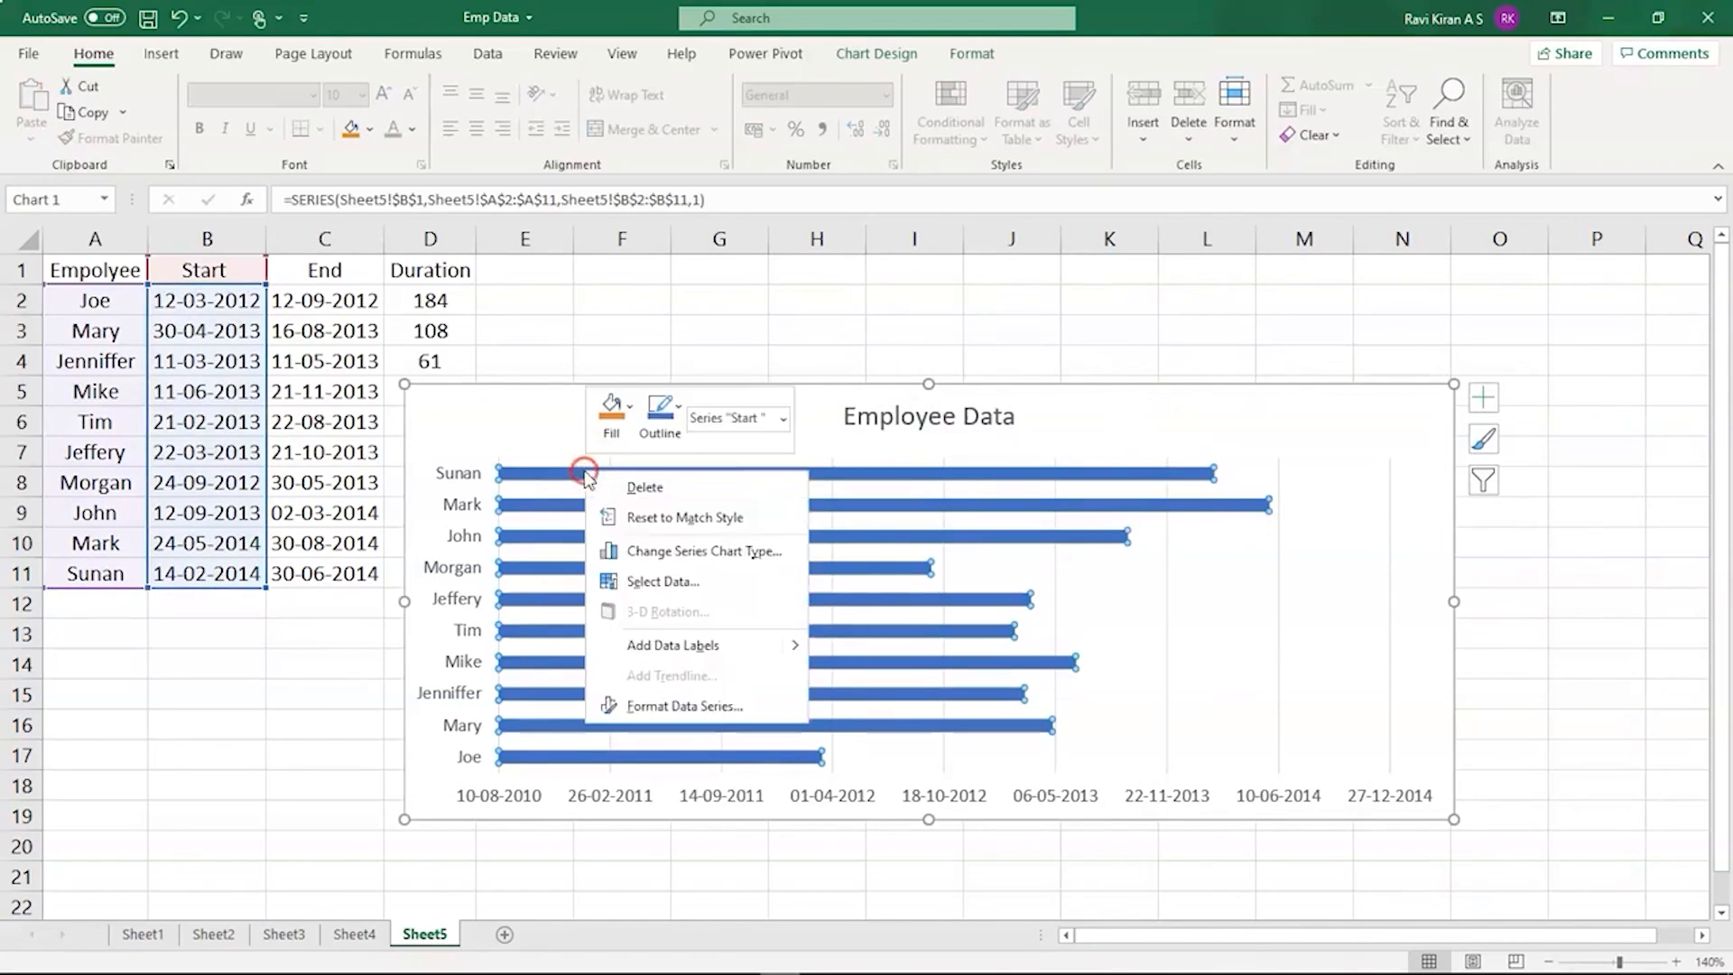
pyautogui.click(631, 582)
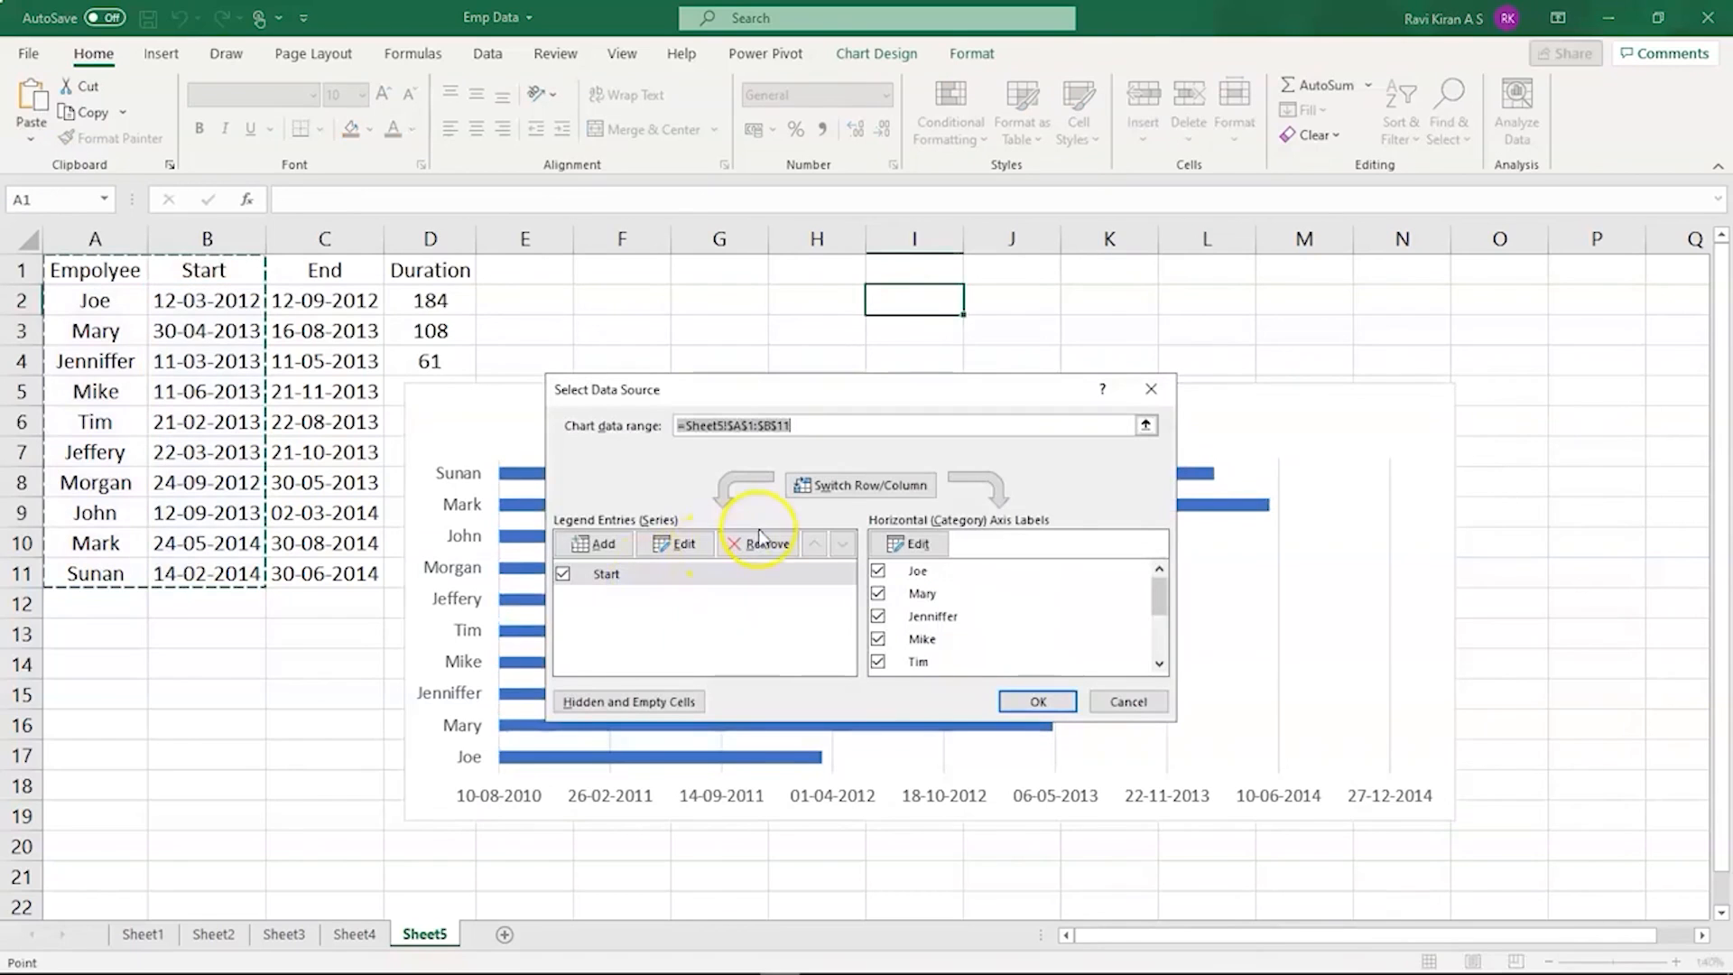
pyautogui.click(603, 545)
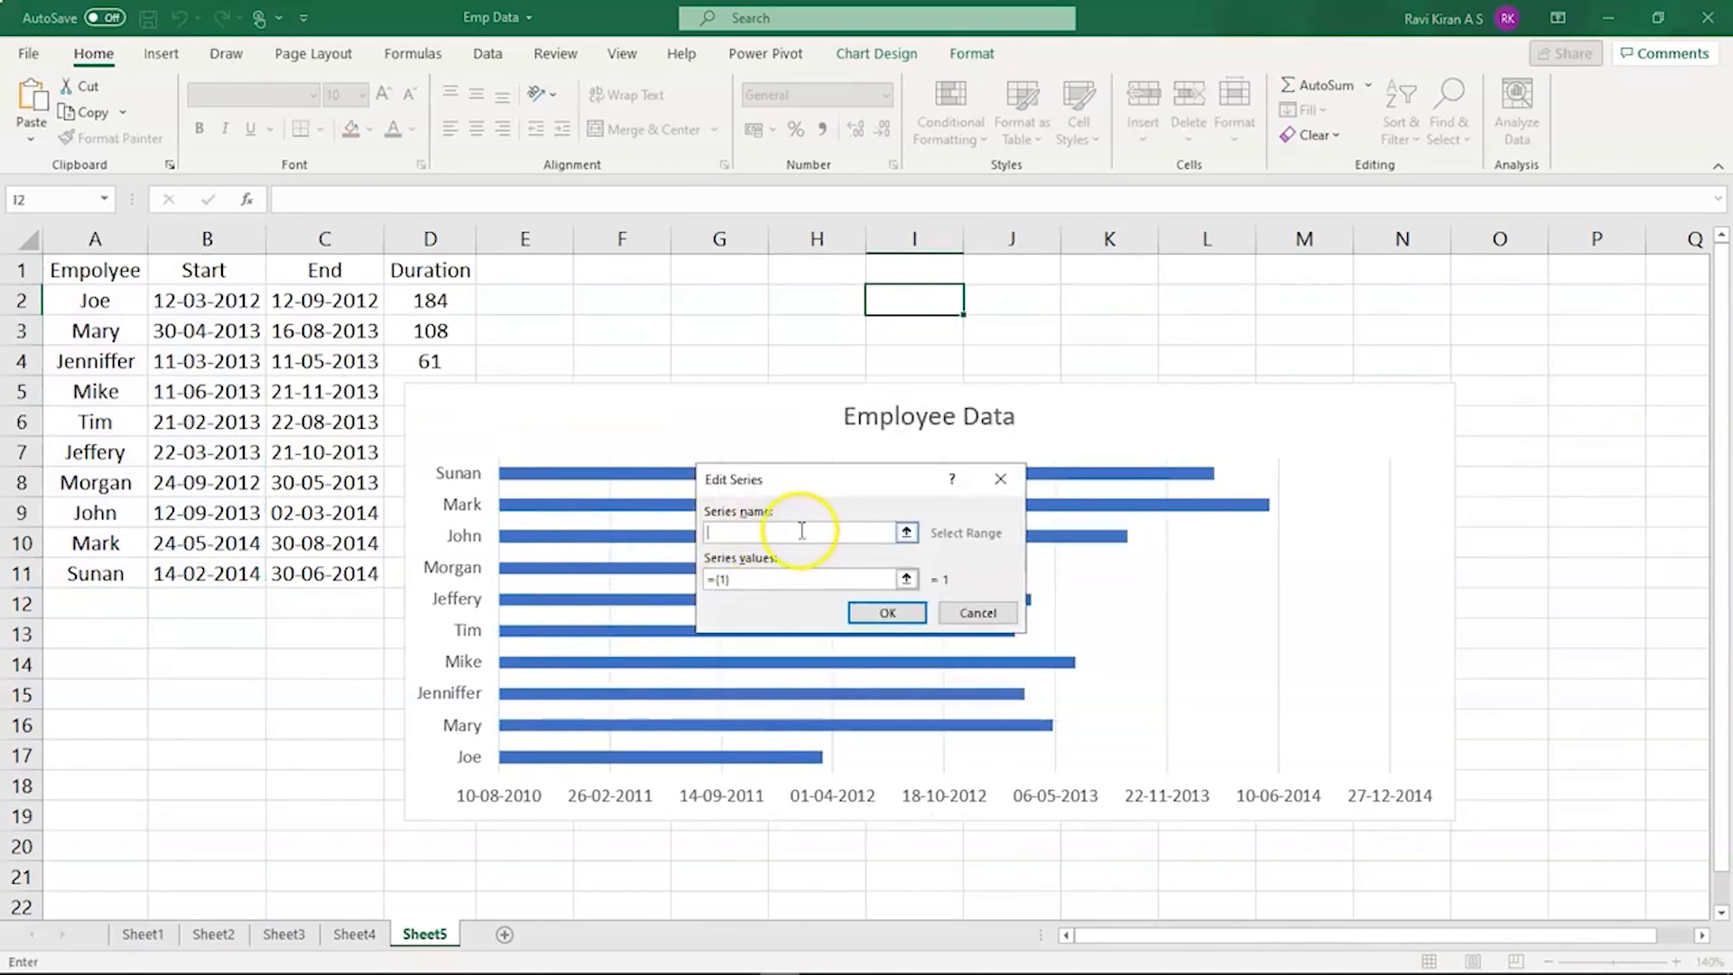
pyautogui.click(440, 271)
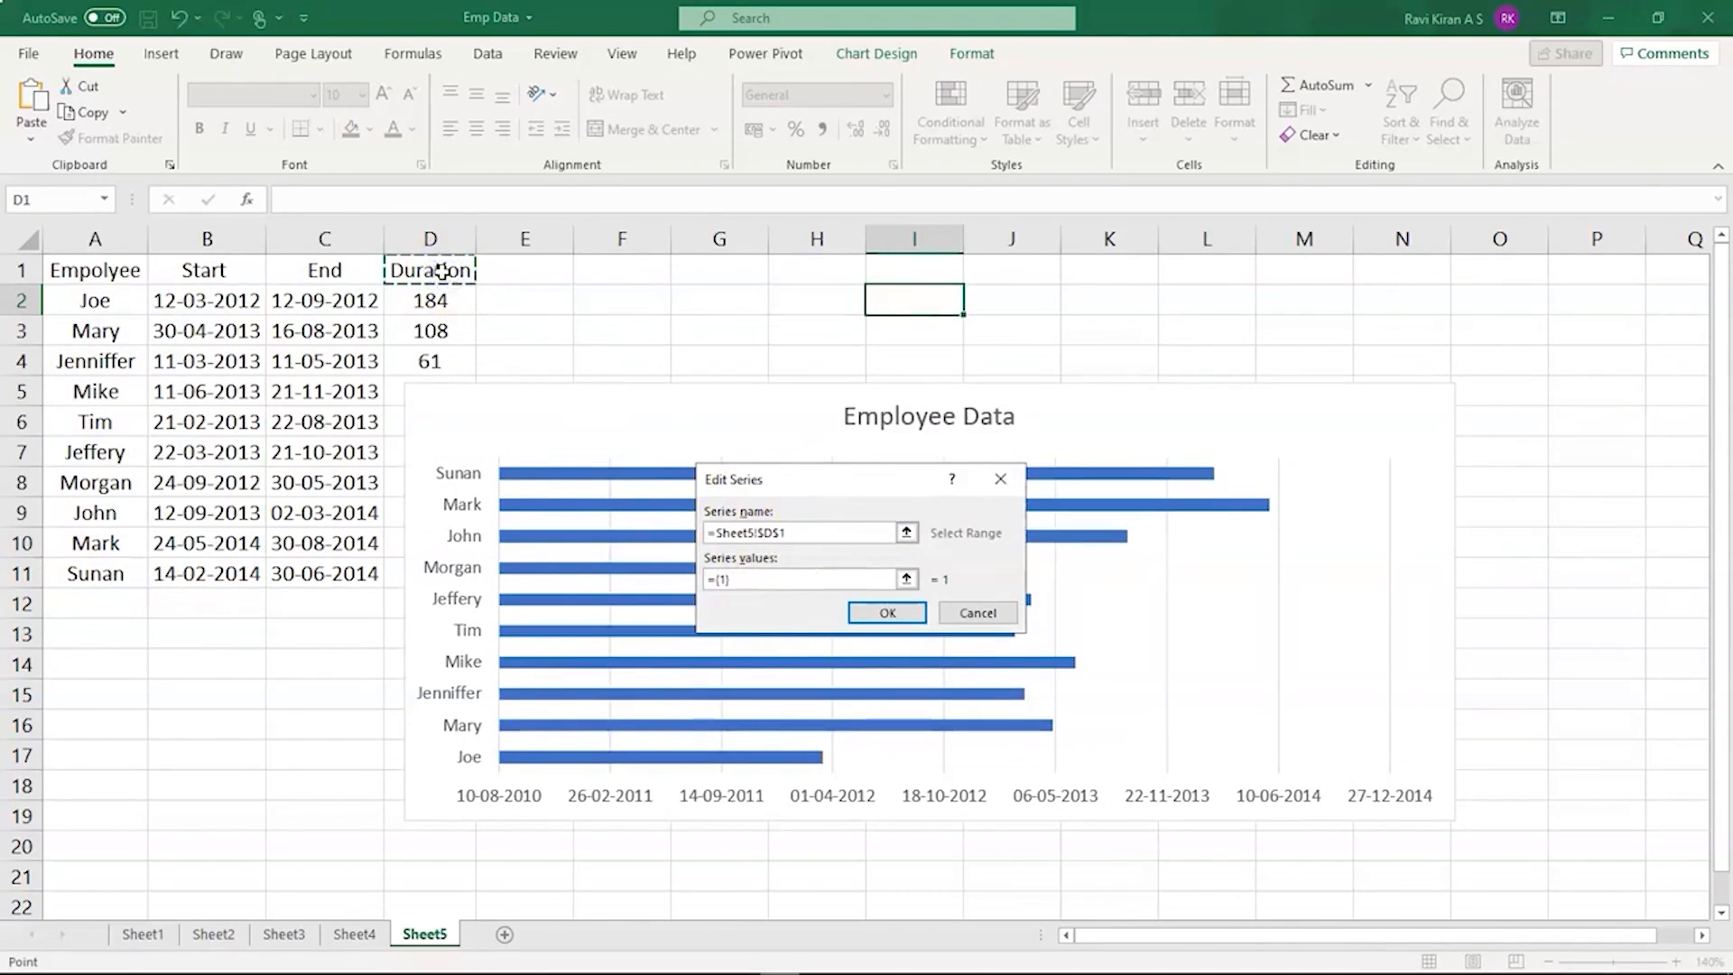
# - Set the Duration series values to D2:D11 and apply the chart's data source changes
pyautogui.click(751, 580)
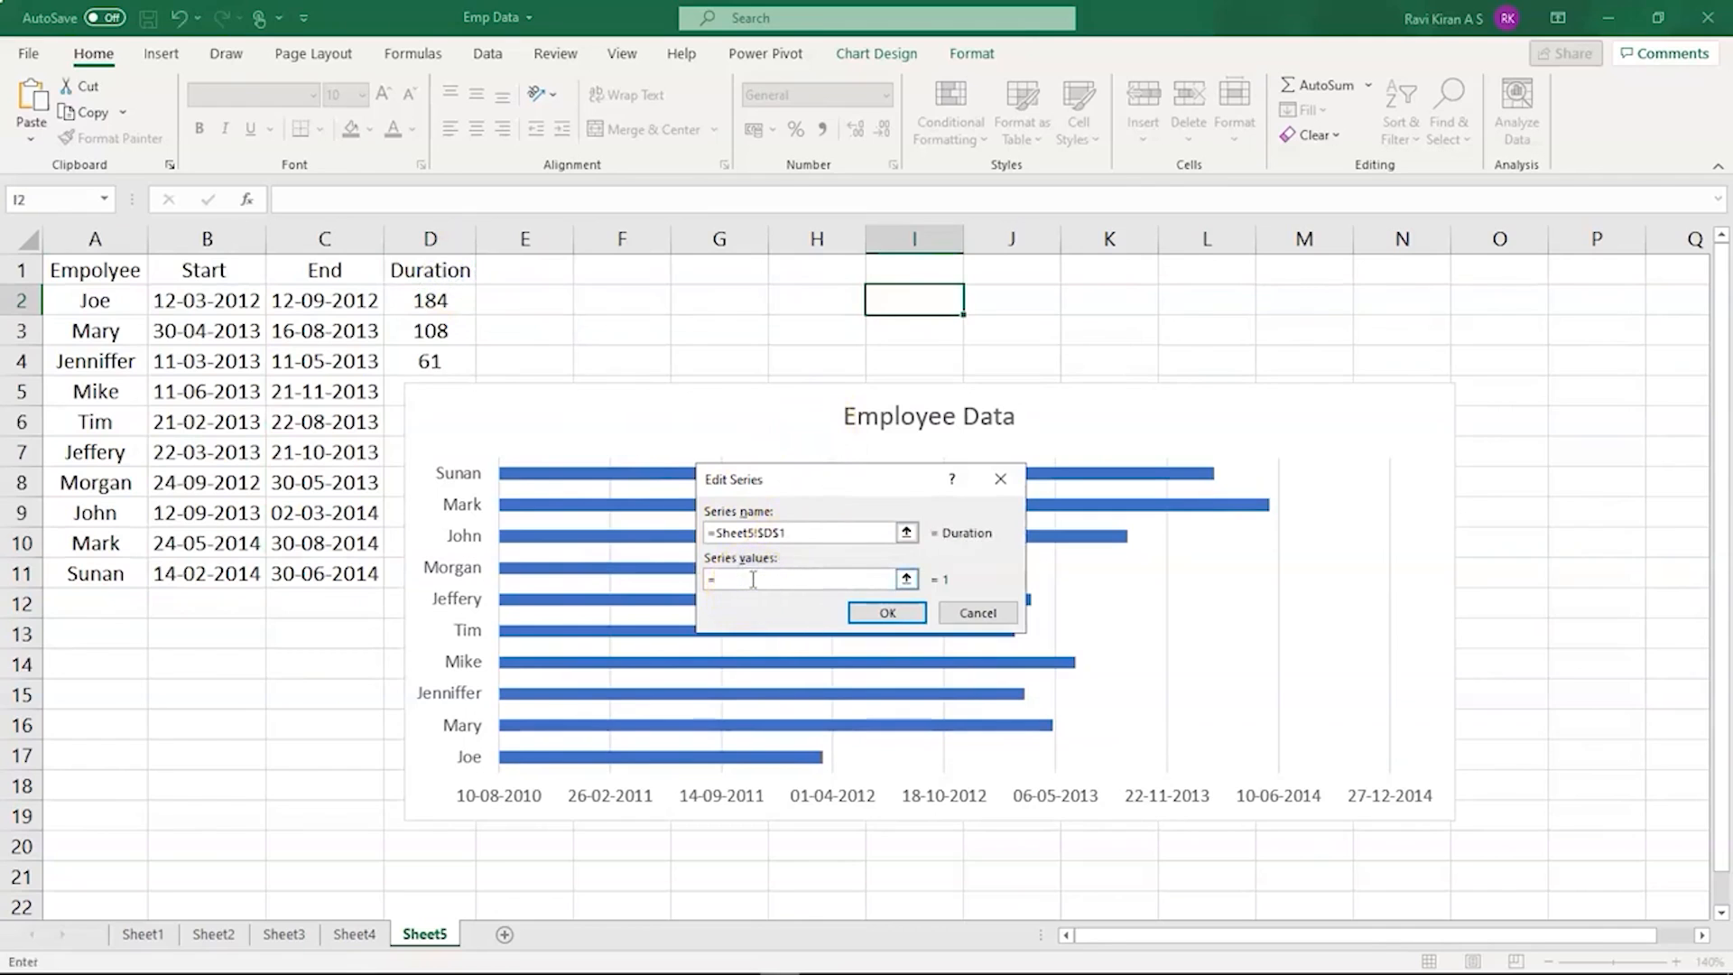
pyautogui.click(905, 581)
pyautogui.click(436, 307)
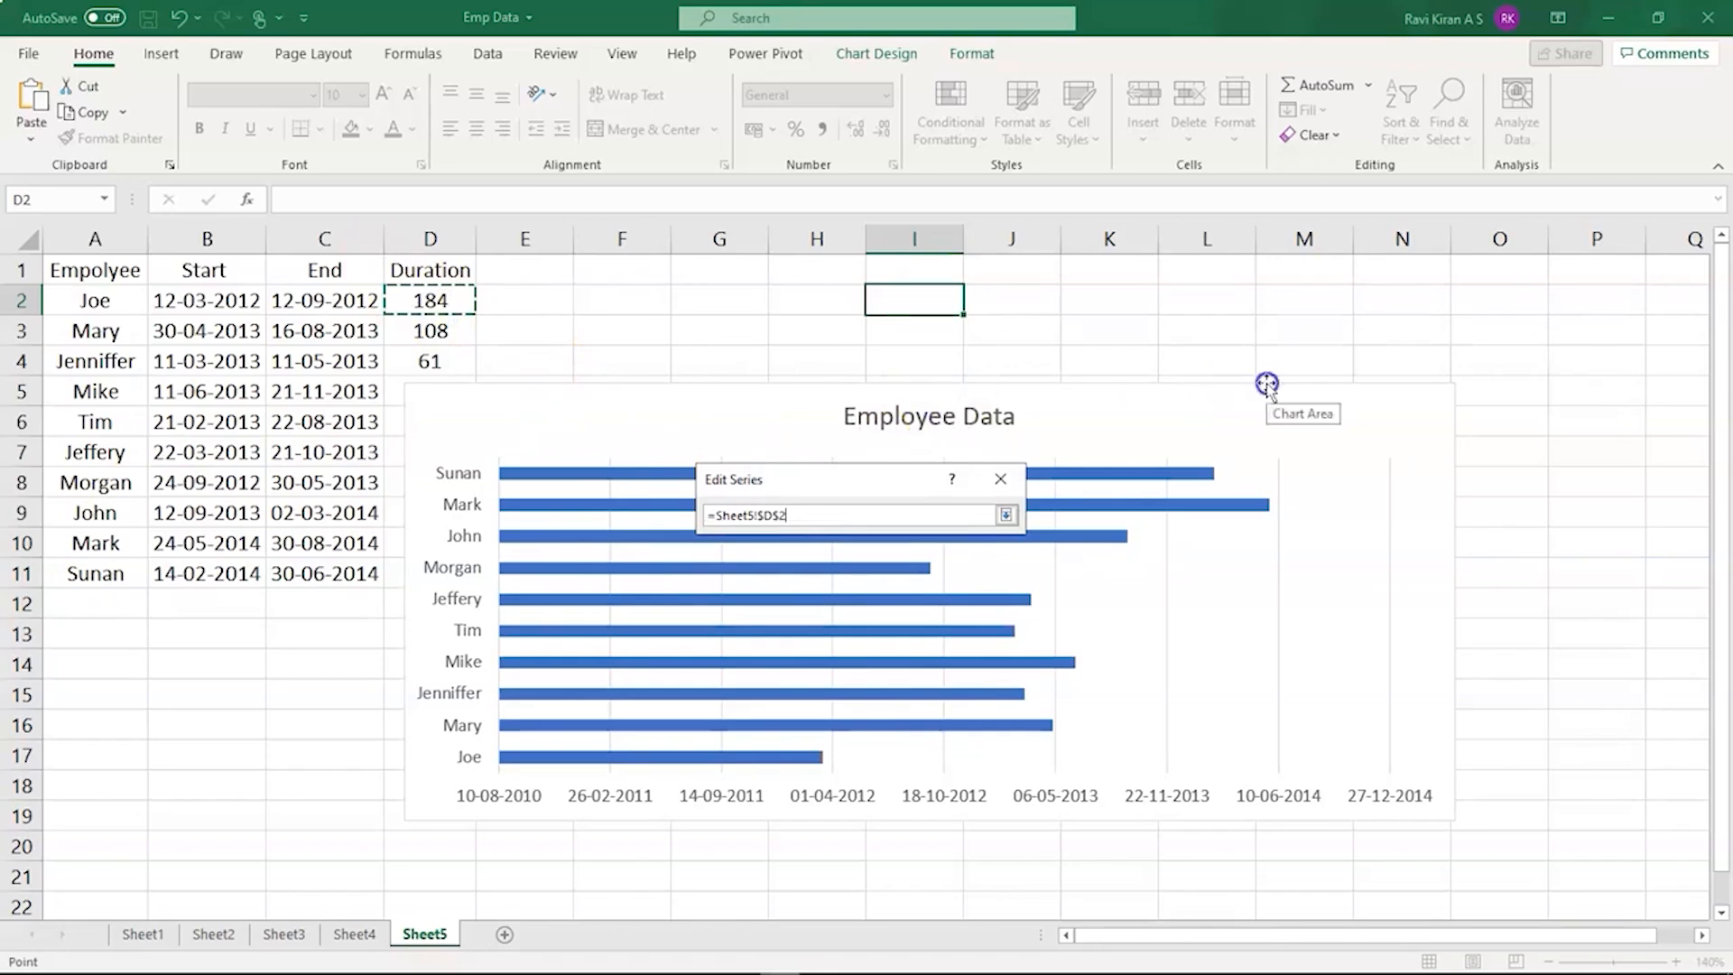
pyautogui.click(394, 302)
pyautogui.moveTo(394, 301); pyautogui.dragTo(392, 580)
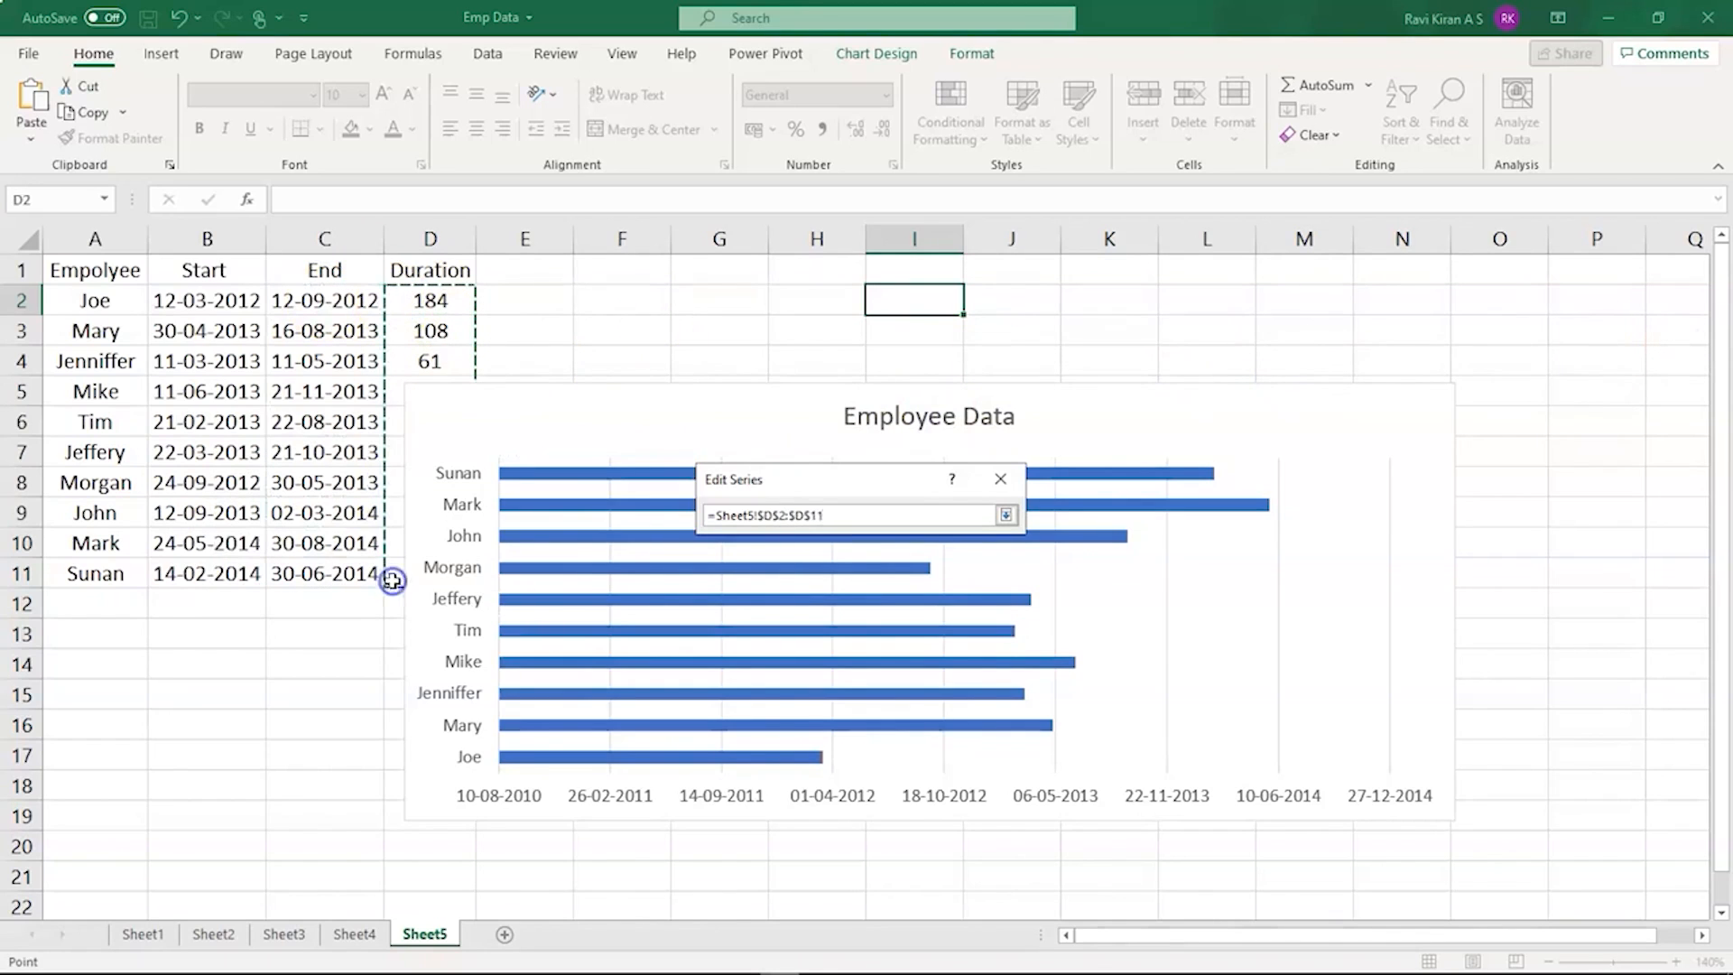
pyautogui.click(1005, 515)
pyautogui.press('Return')
pyautogui.click(1038, 702)
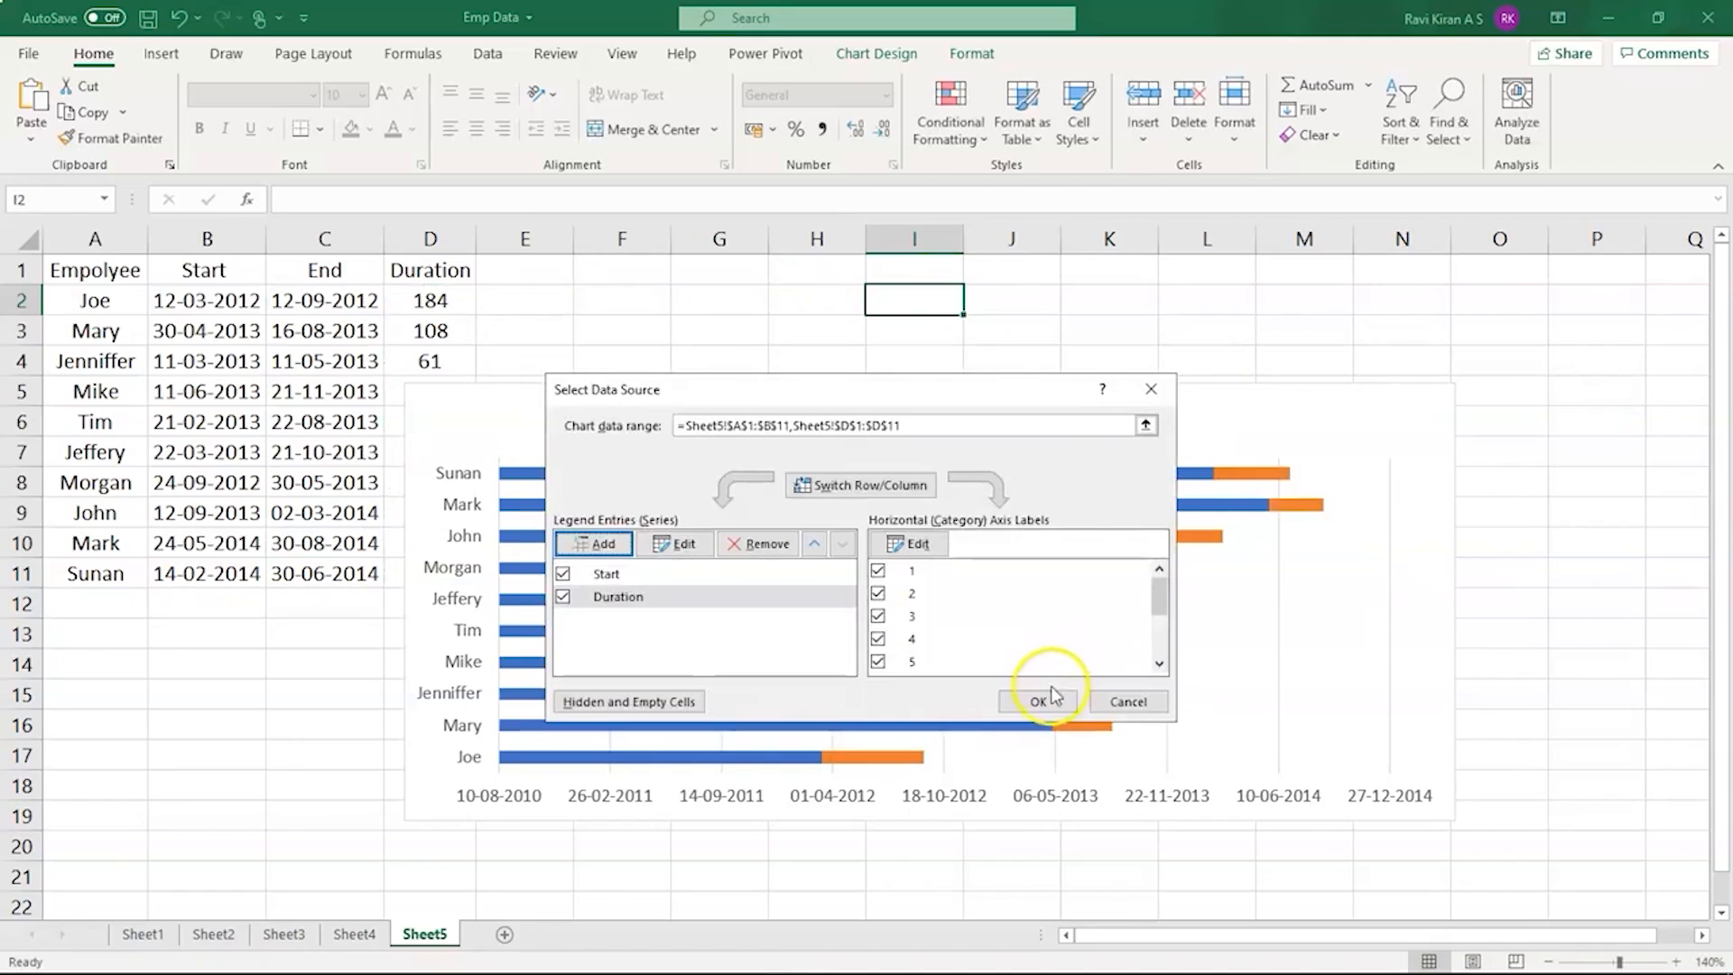
# - Apply the chart's data source changes and set the Start series bars to No fill, leaving the Duration bars filled
pyautogui.click(1031, 704)
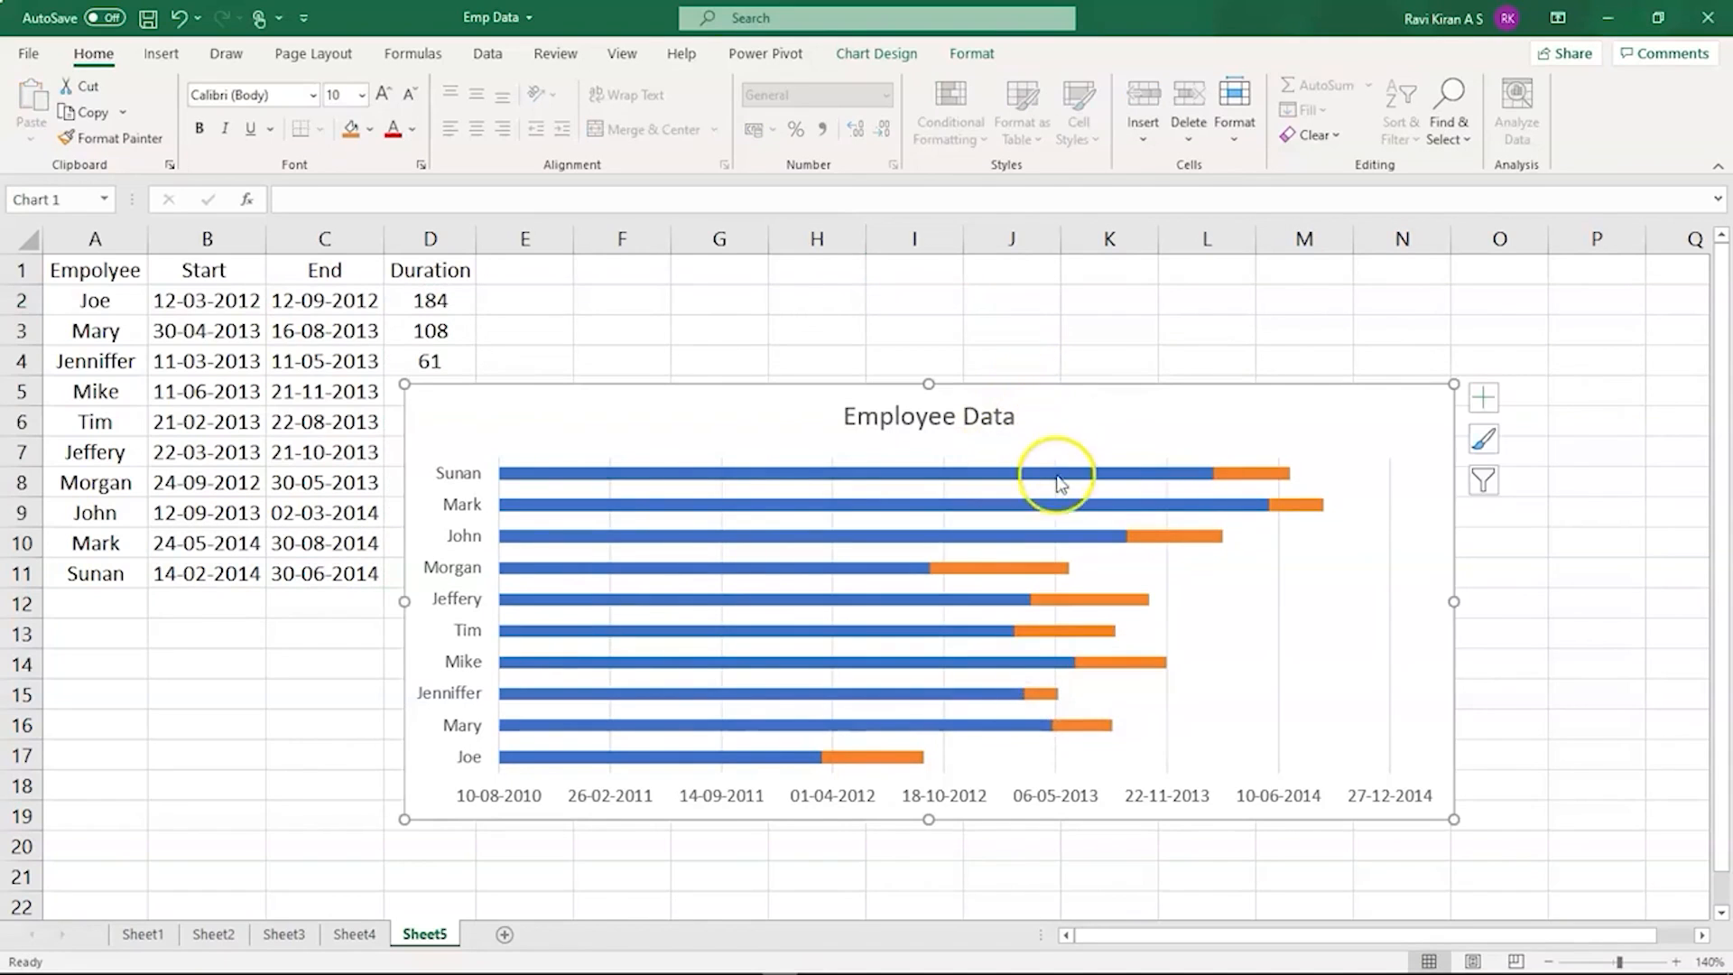
pyautogui.moveTo(1061, 483)
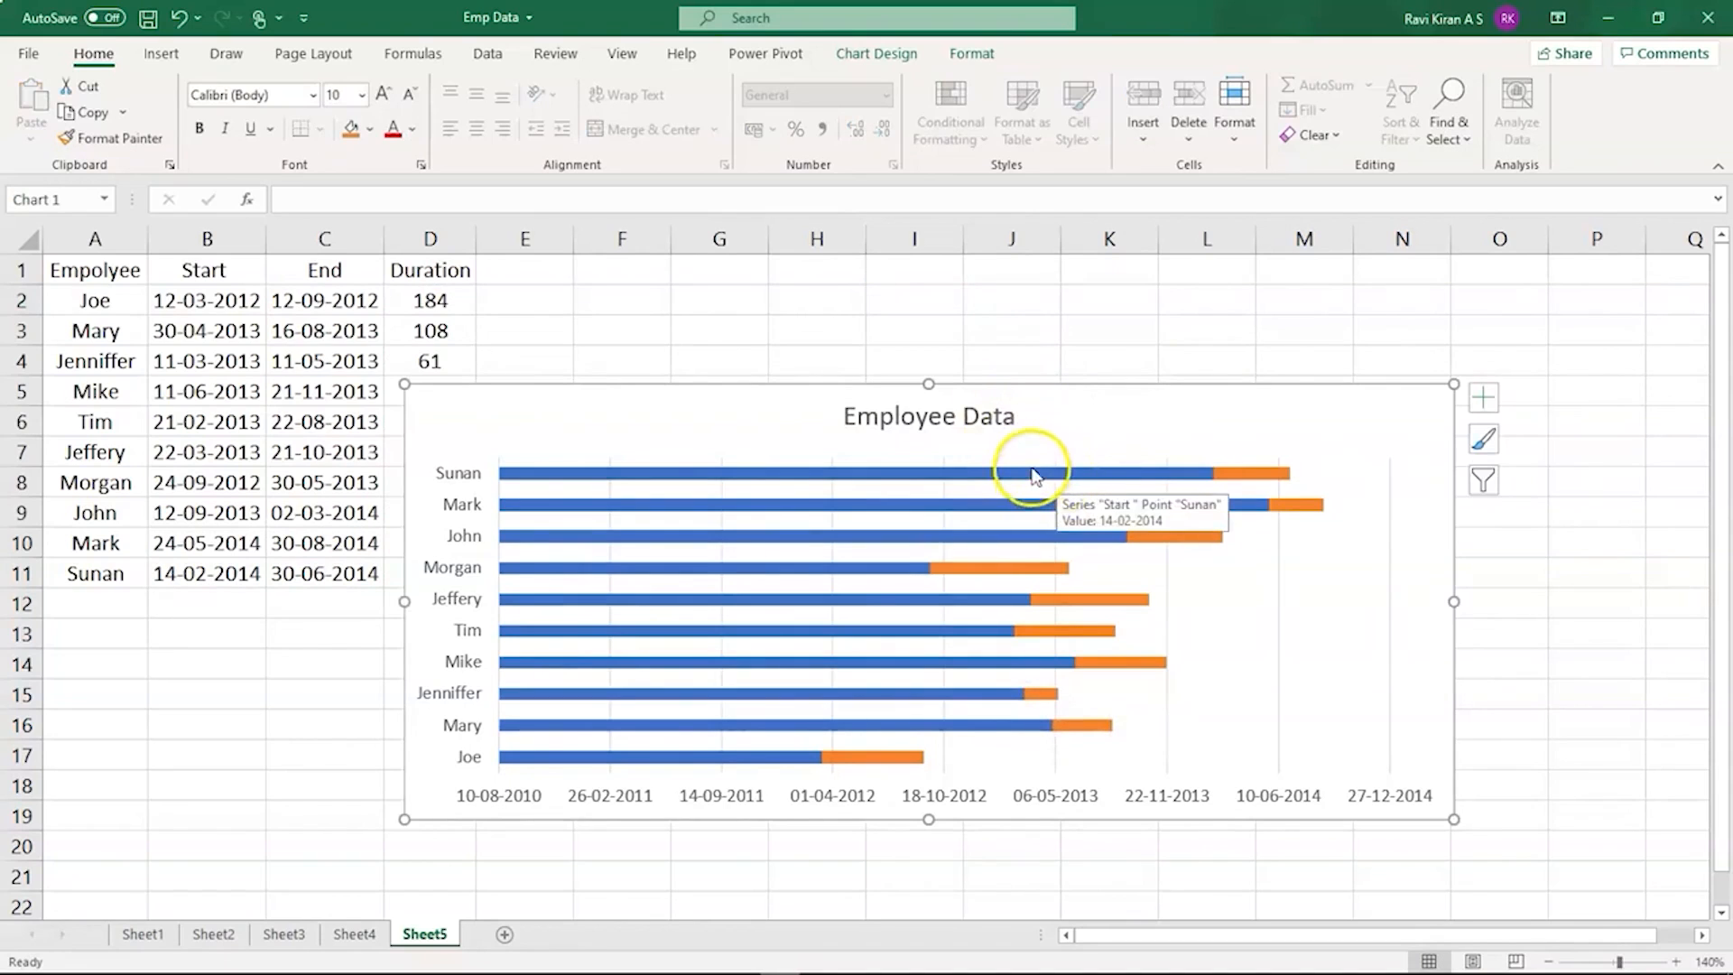
pyautogui.click(1032, 472)
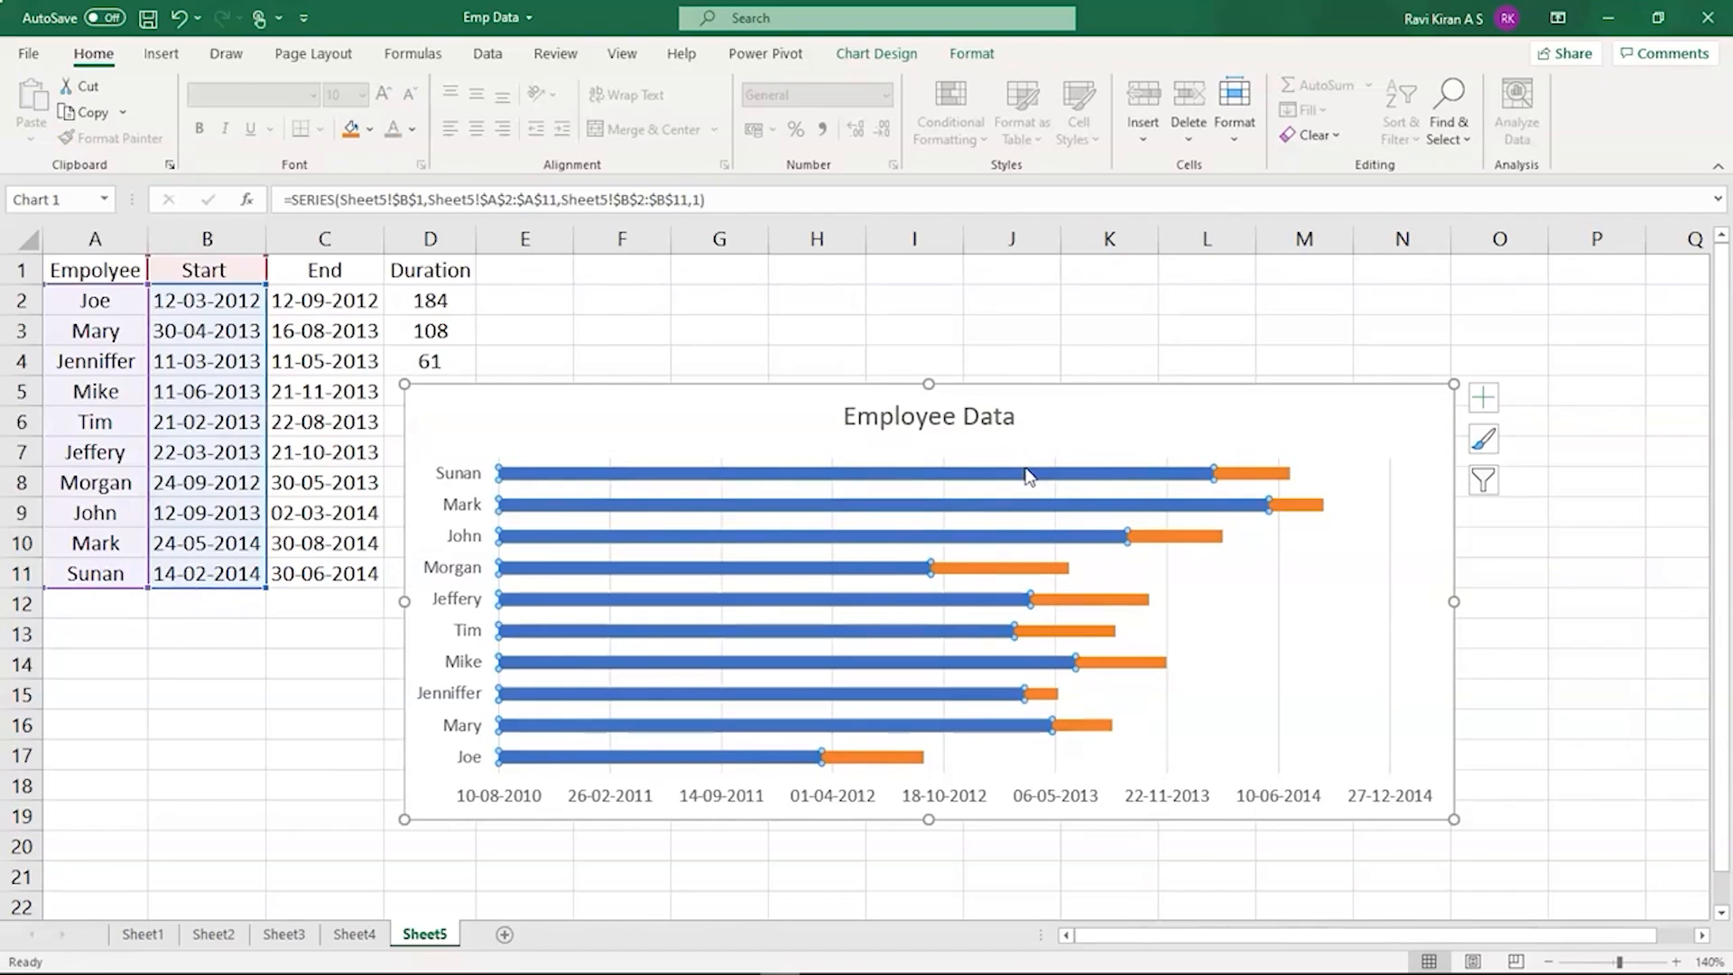
pyautogui.rightClick(1029, 476)
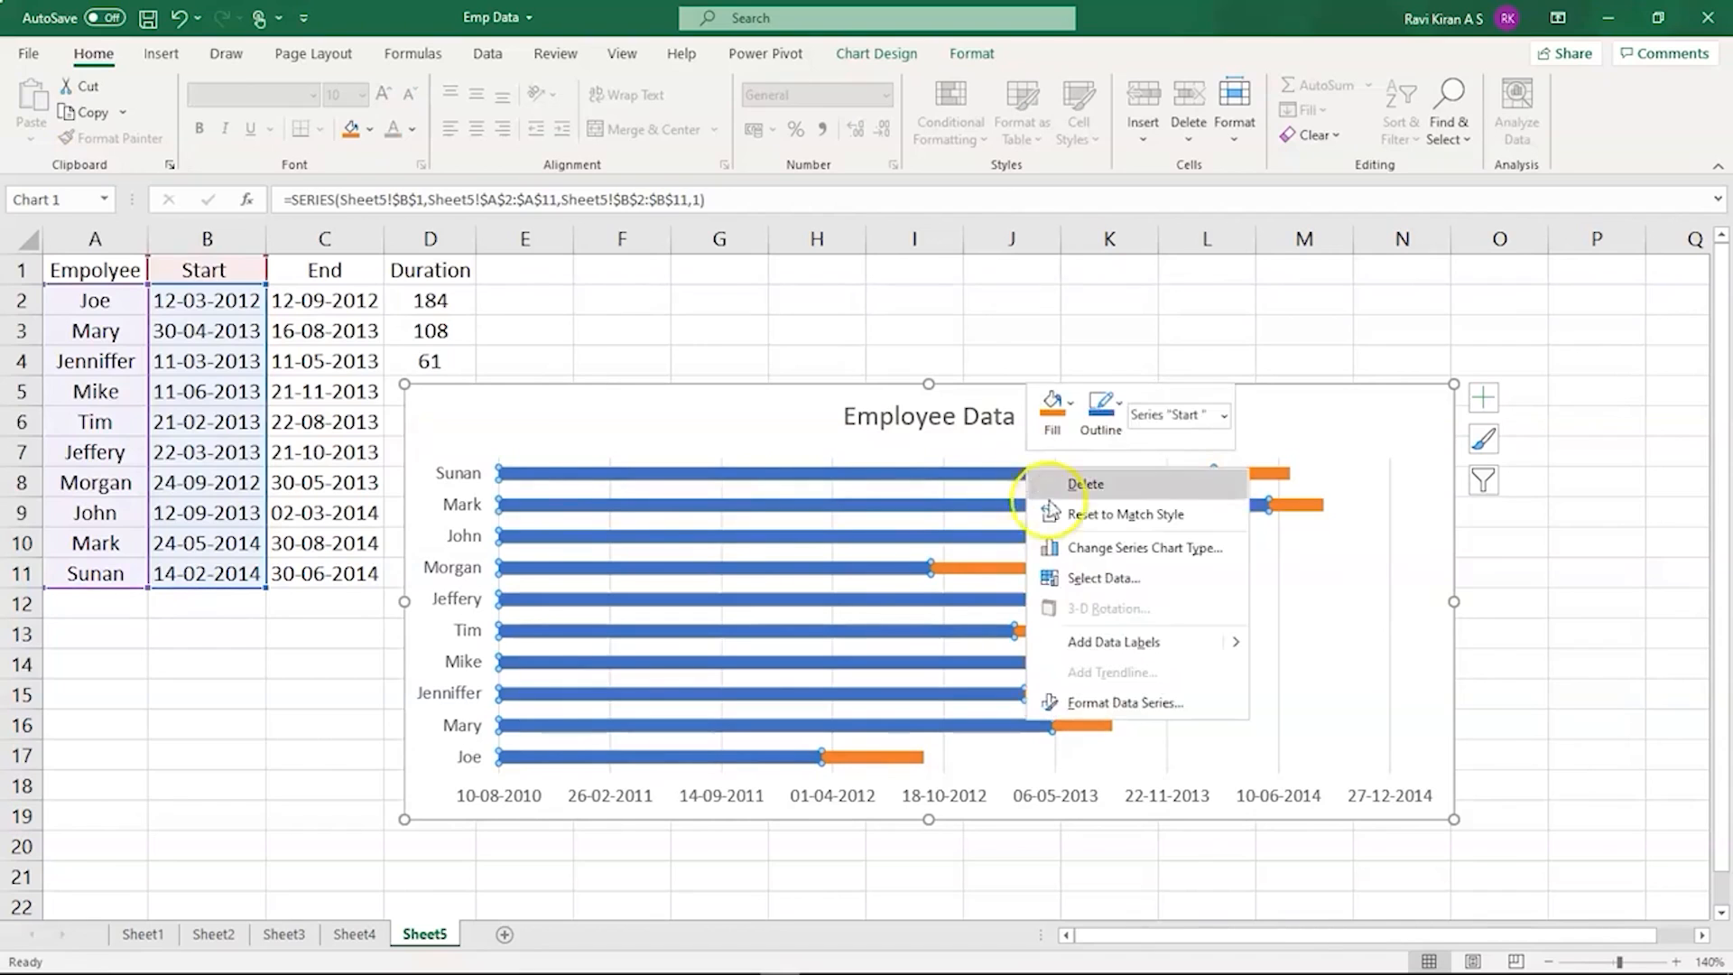
pyautogui.click(1084, 701)
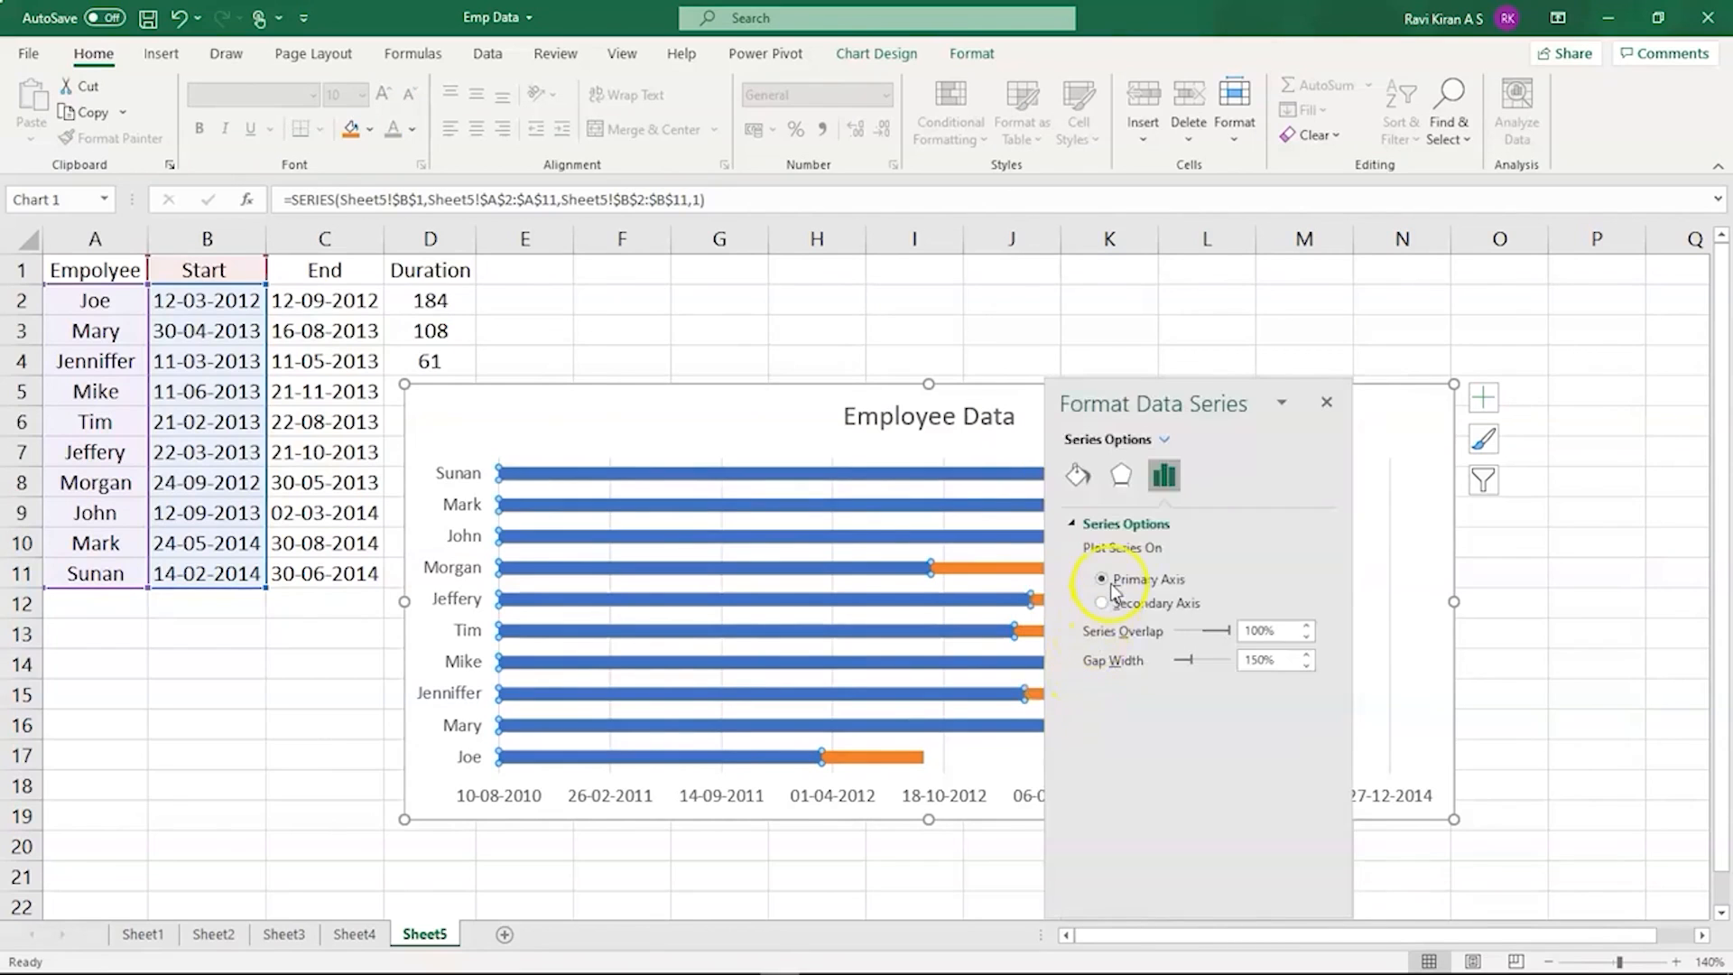
pyautogui.click(1076, 472)
pyautogui.click(1090, 526)
pyautogui.click(1093, 557)
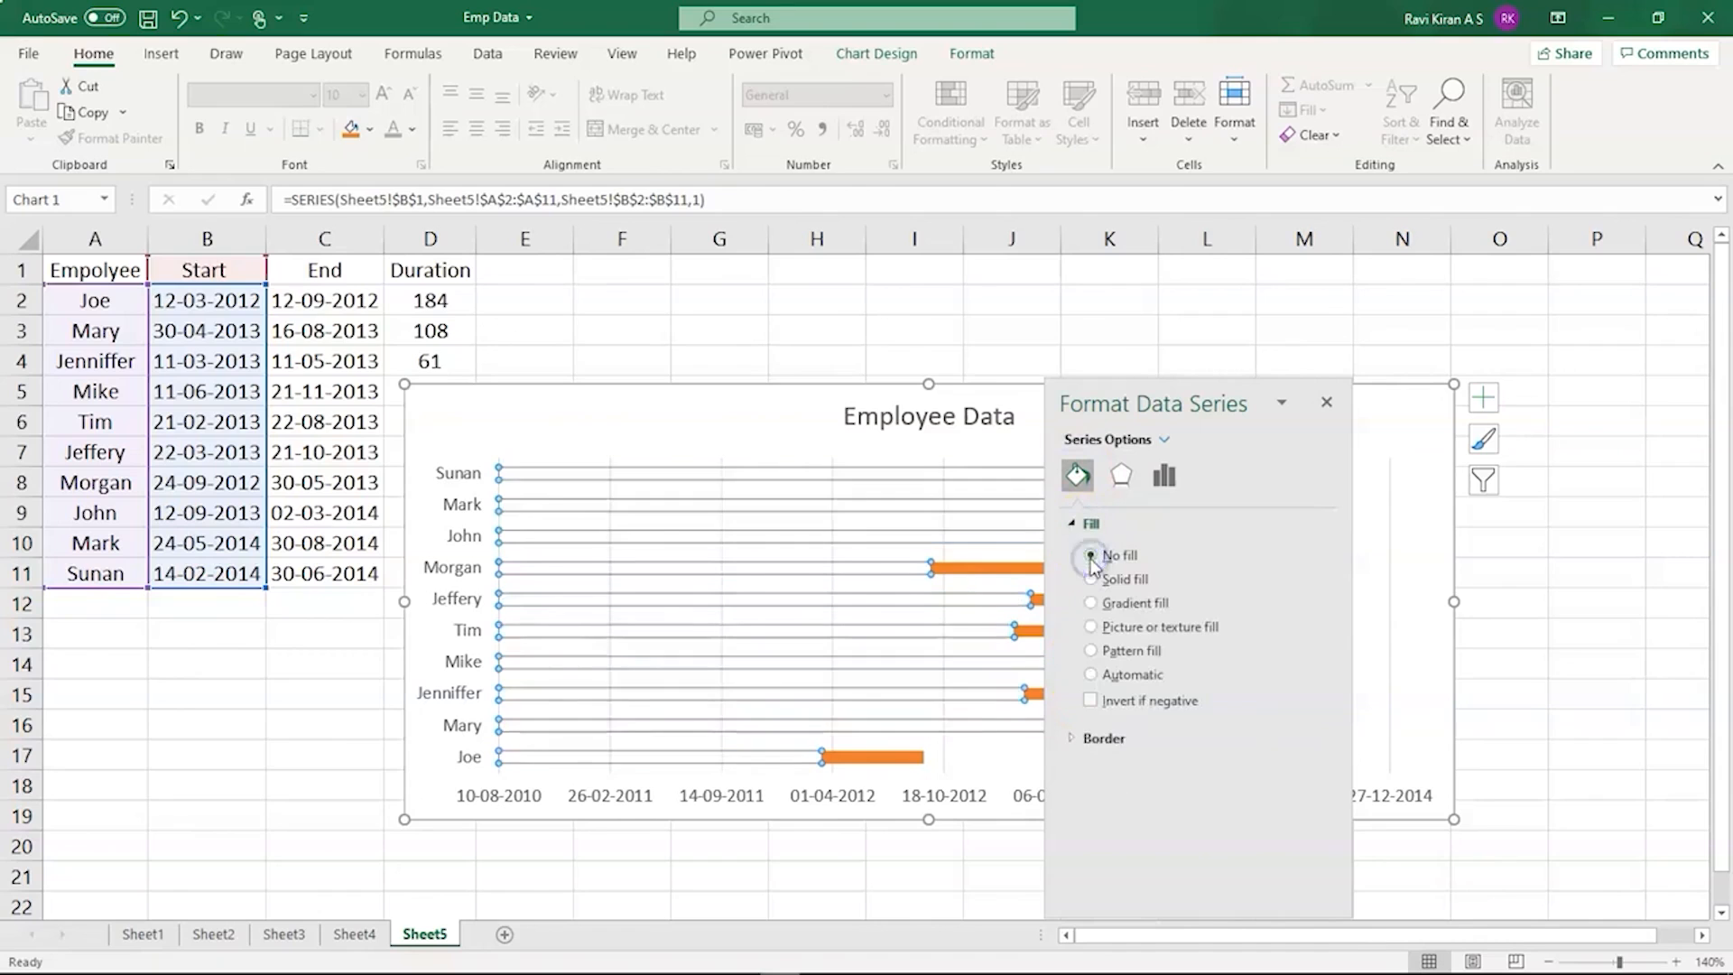
pyautogui.click(1326, 402)
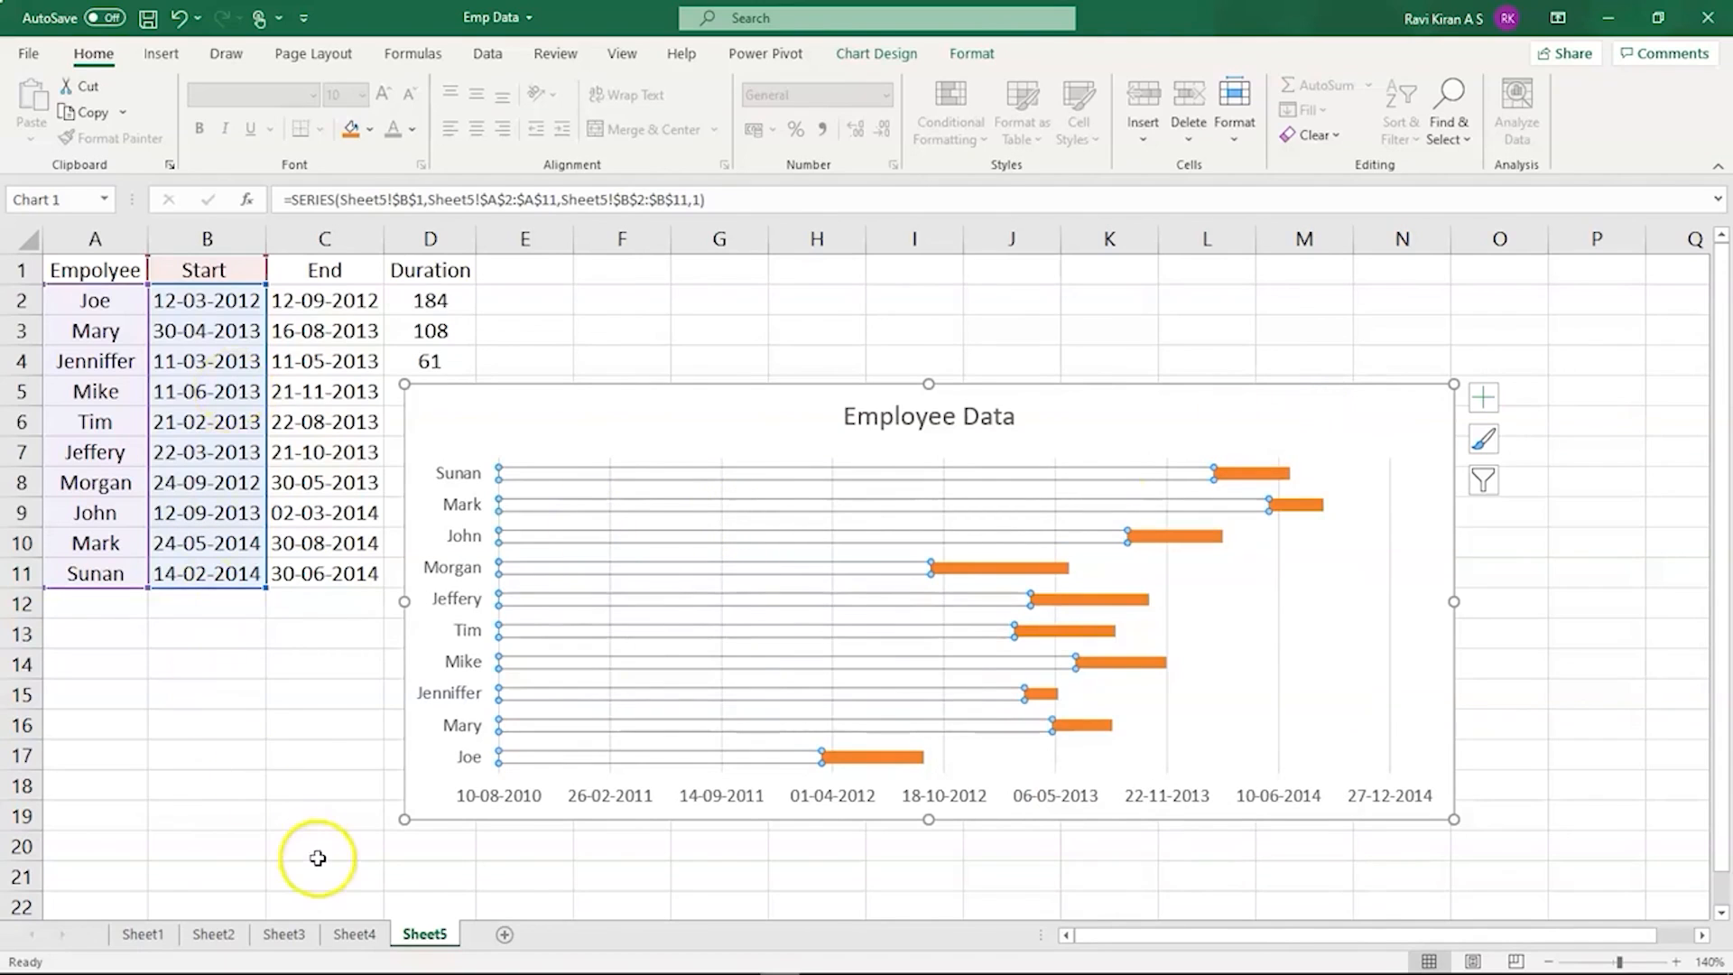
# - Put the employee categories on the chart's vertical axis in reverse order and widen the chart slightly
pyautogui.click(452, 630)
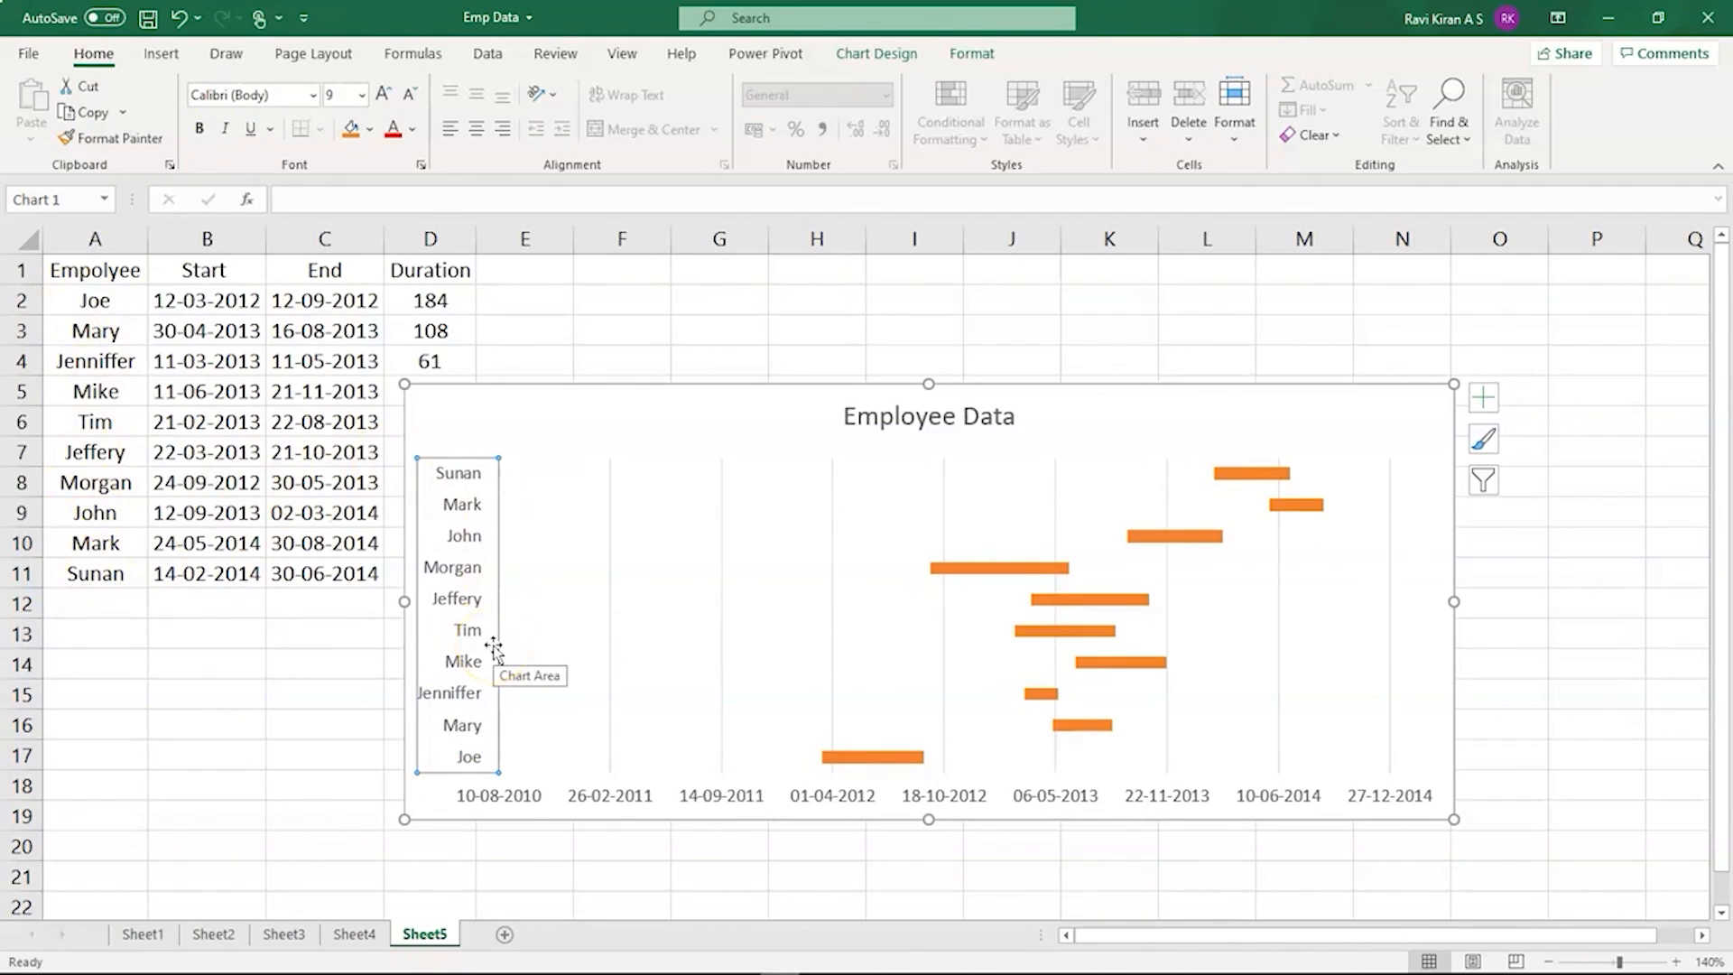
pyautogui.rightClick(459, 650)
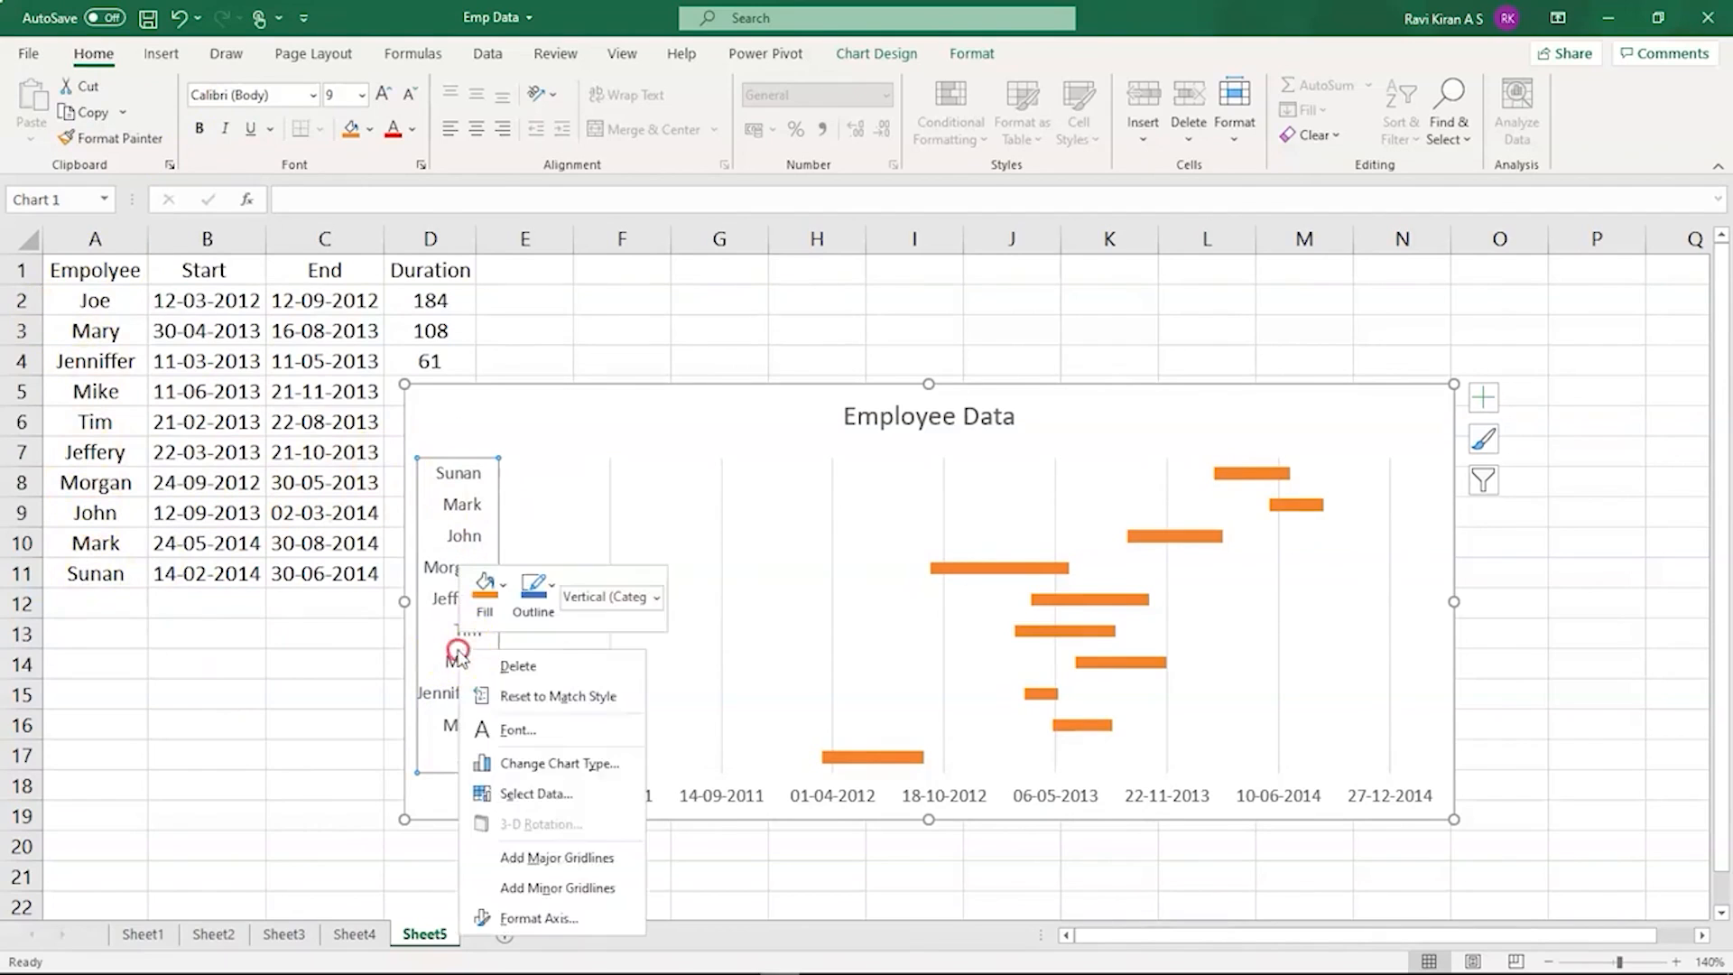
pyautogui.click(503, 919)
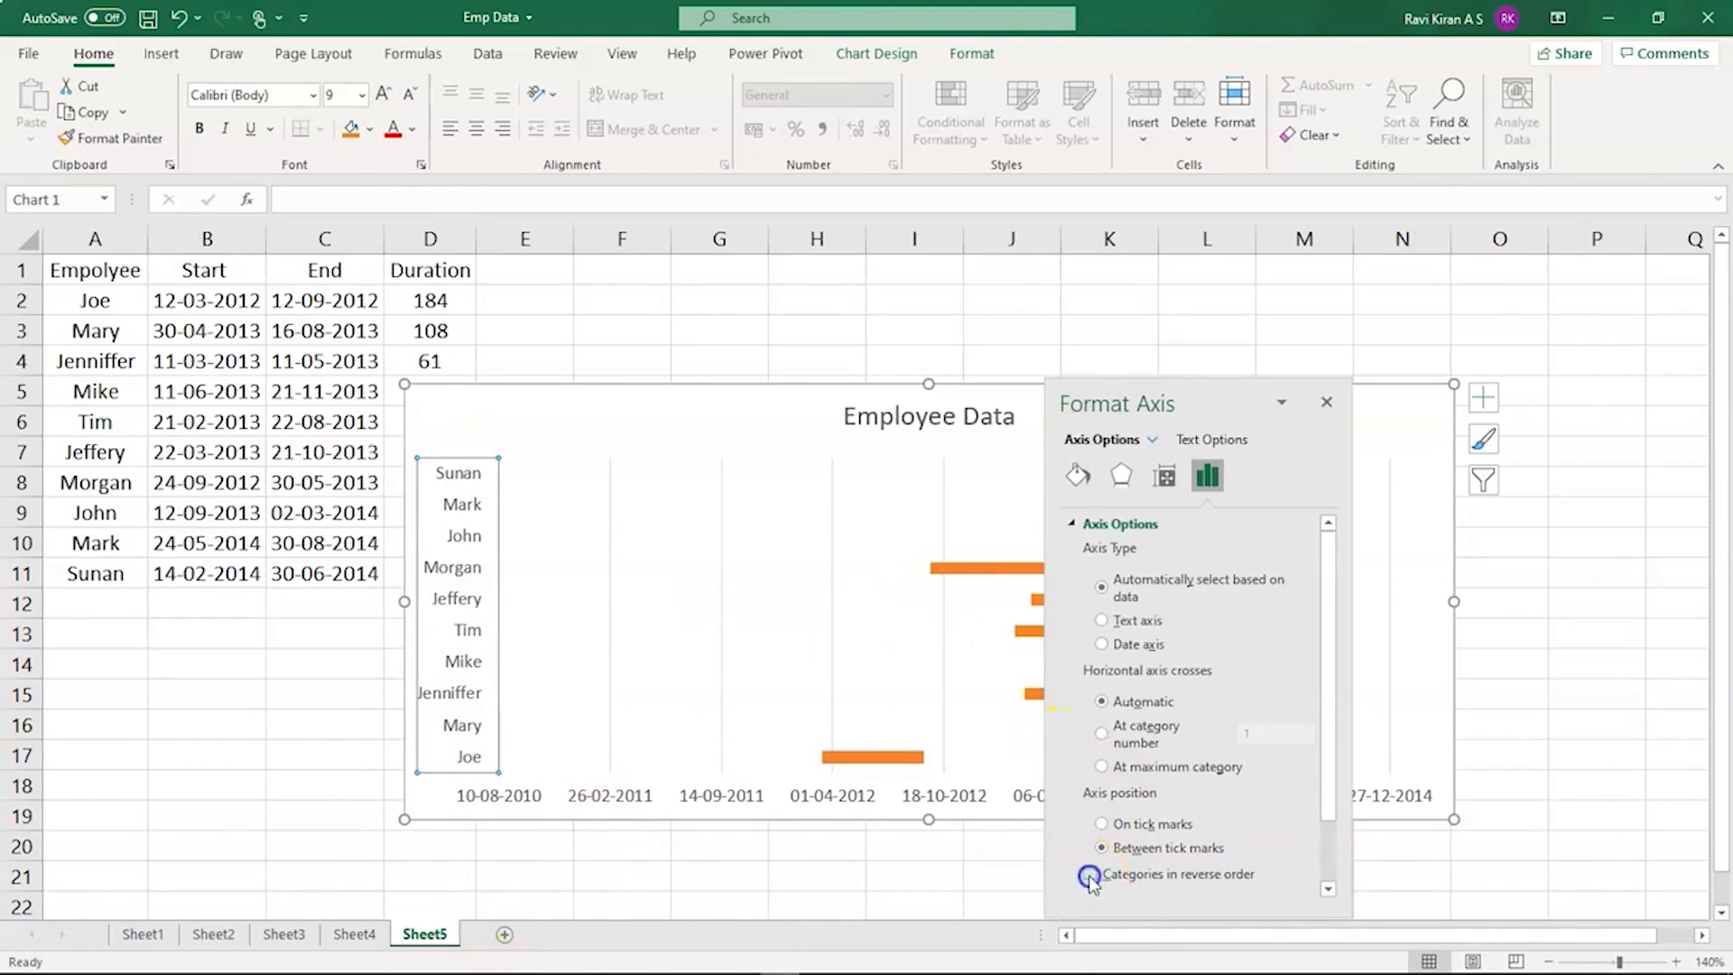
pyautogui.click(1091, 876)
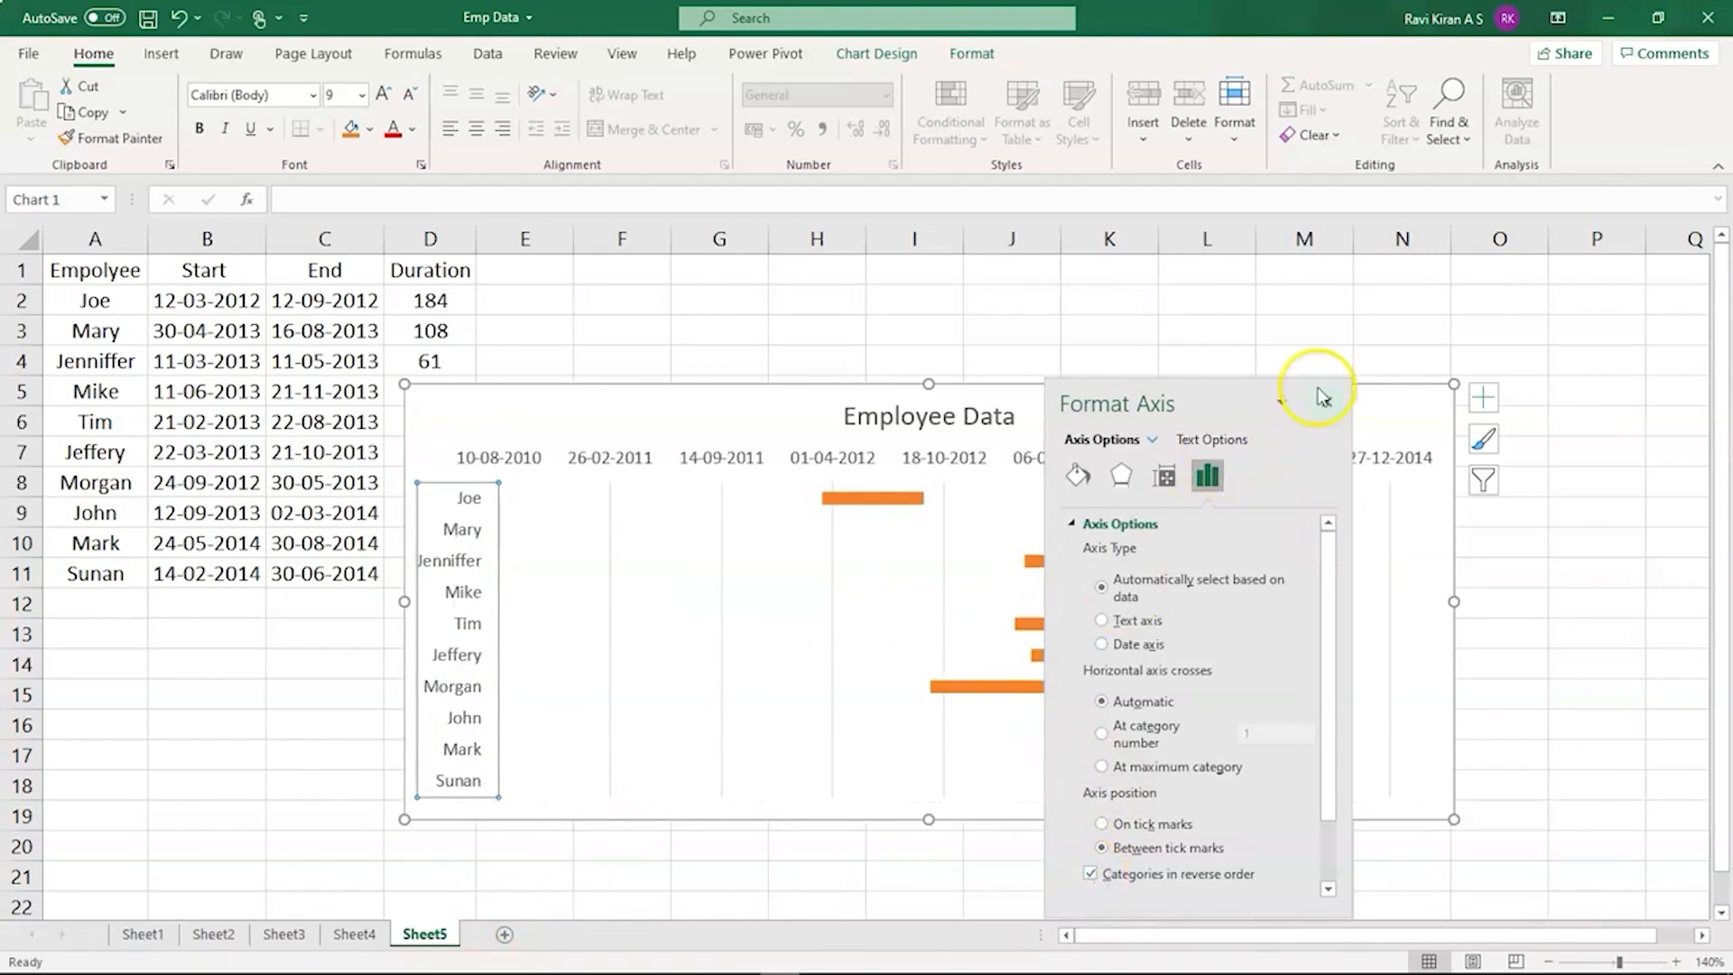
pyautogui.scroll(-2, 1242, 725)
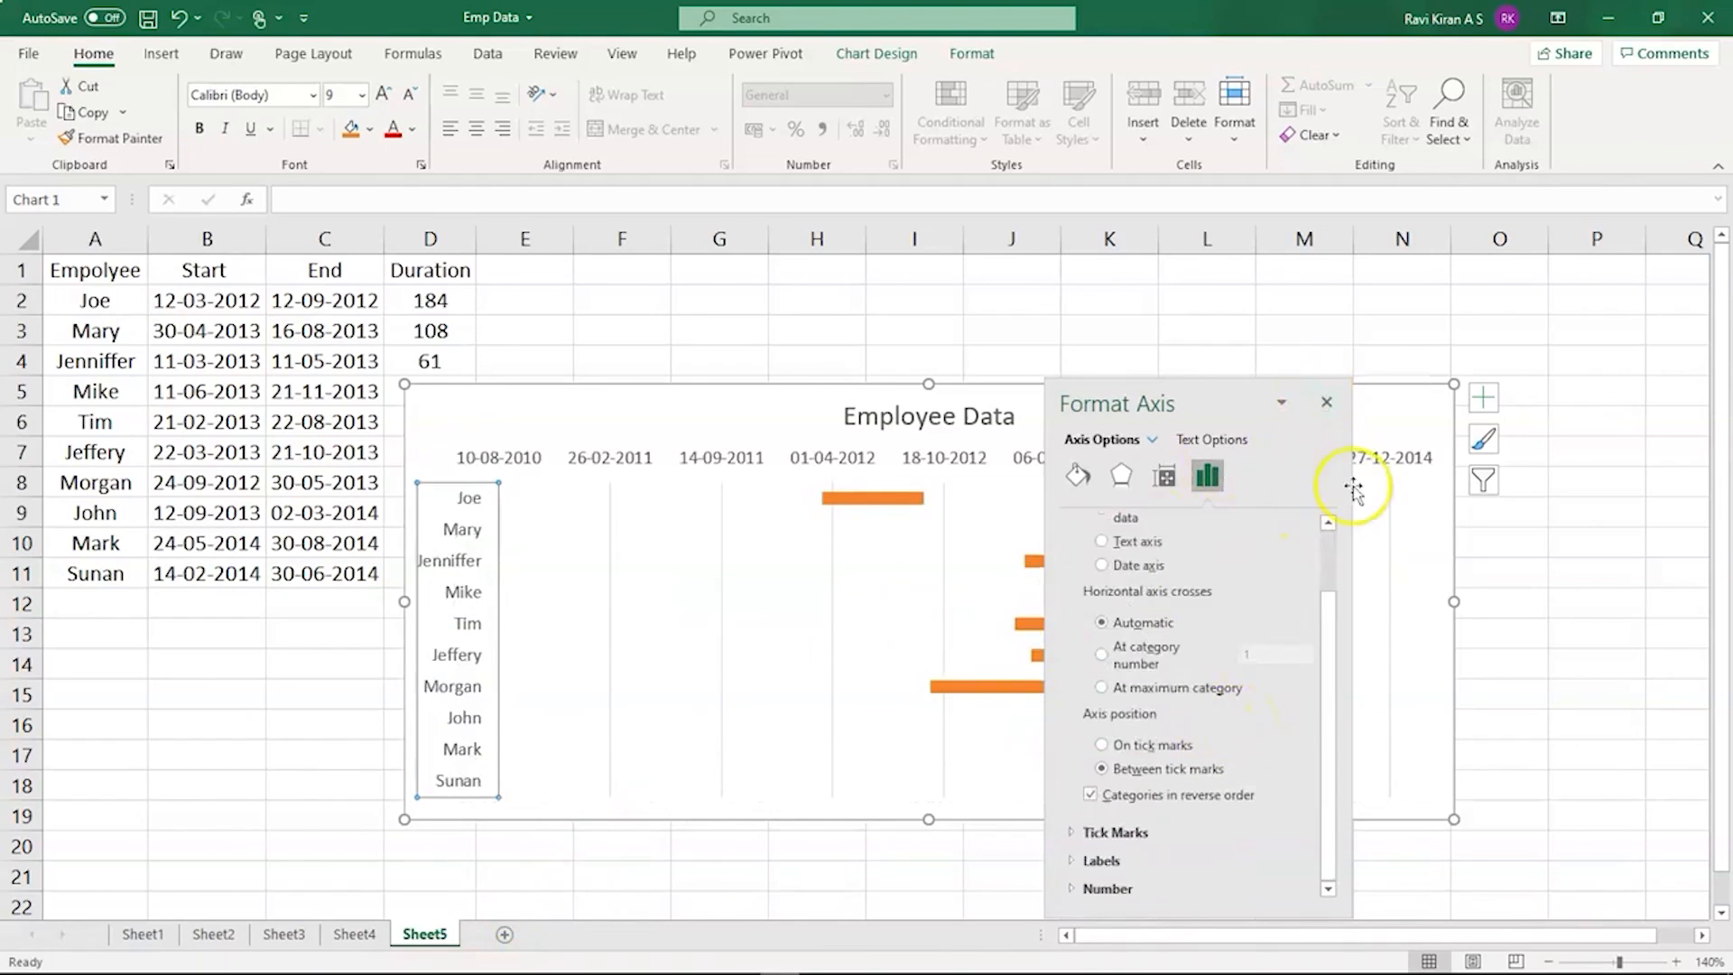
pyautogui.click(1326, 402)
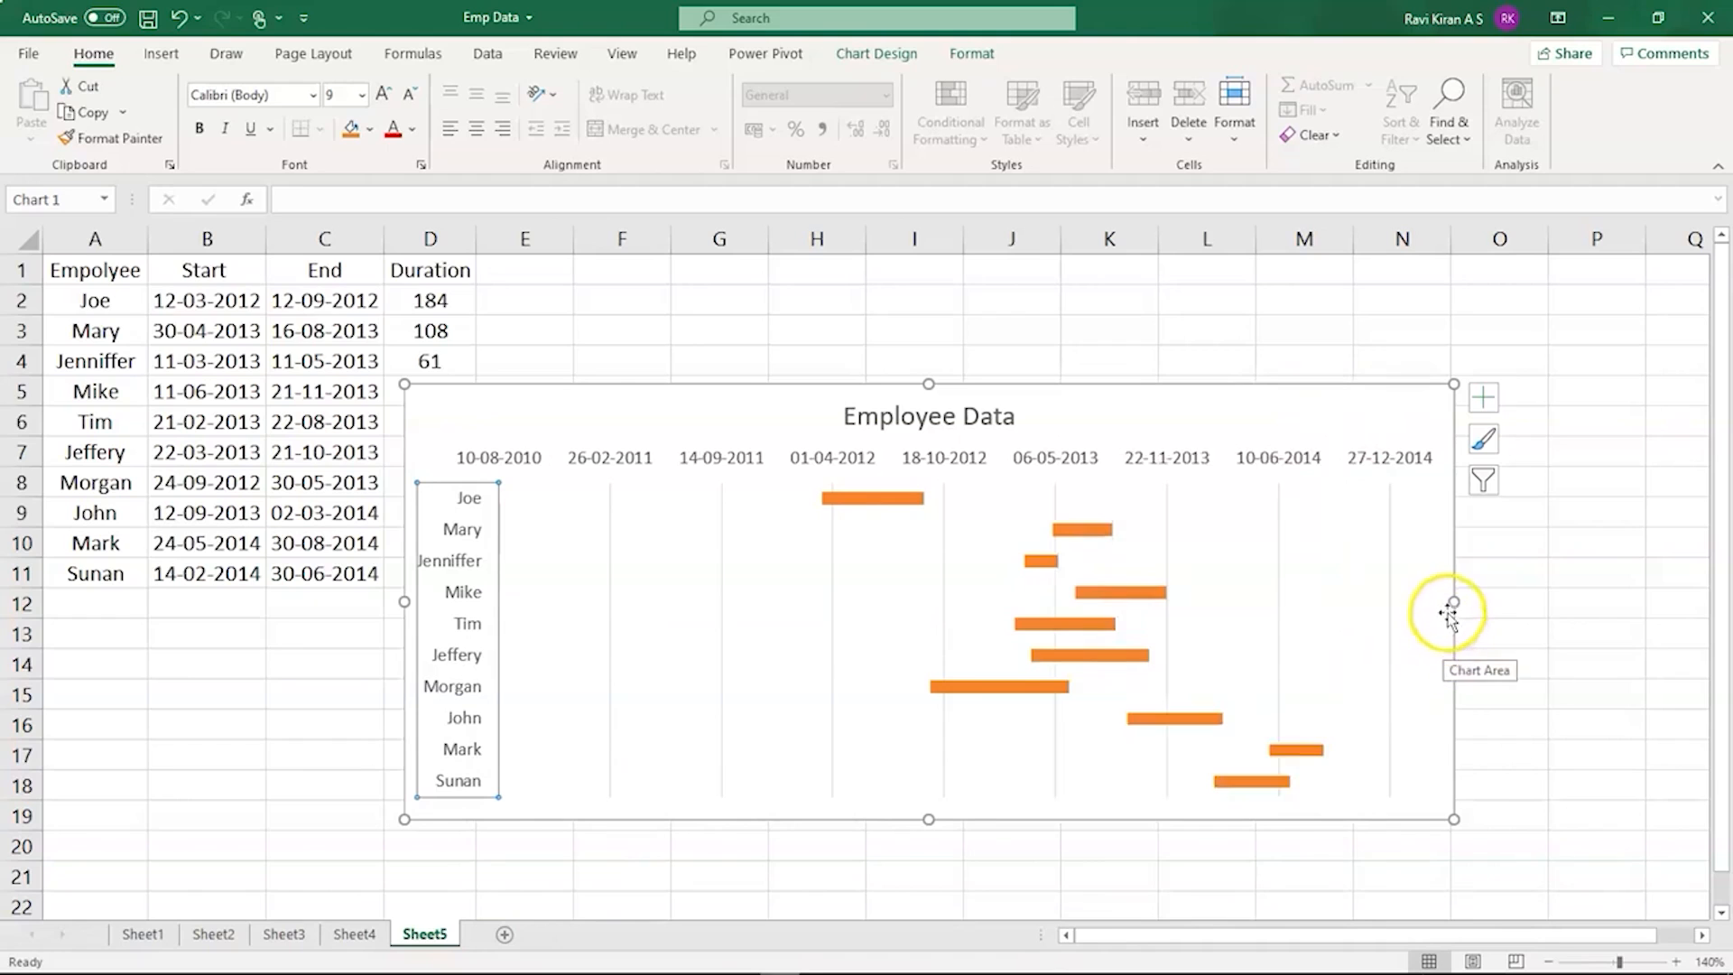
pyautogui.moveTo(1454, 601); pyautogui.dragTo(1549, 600)
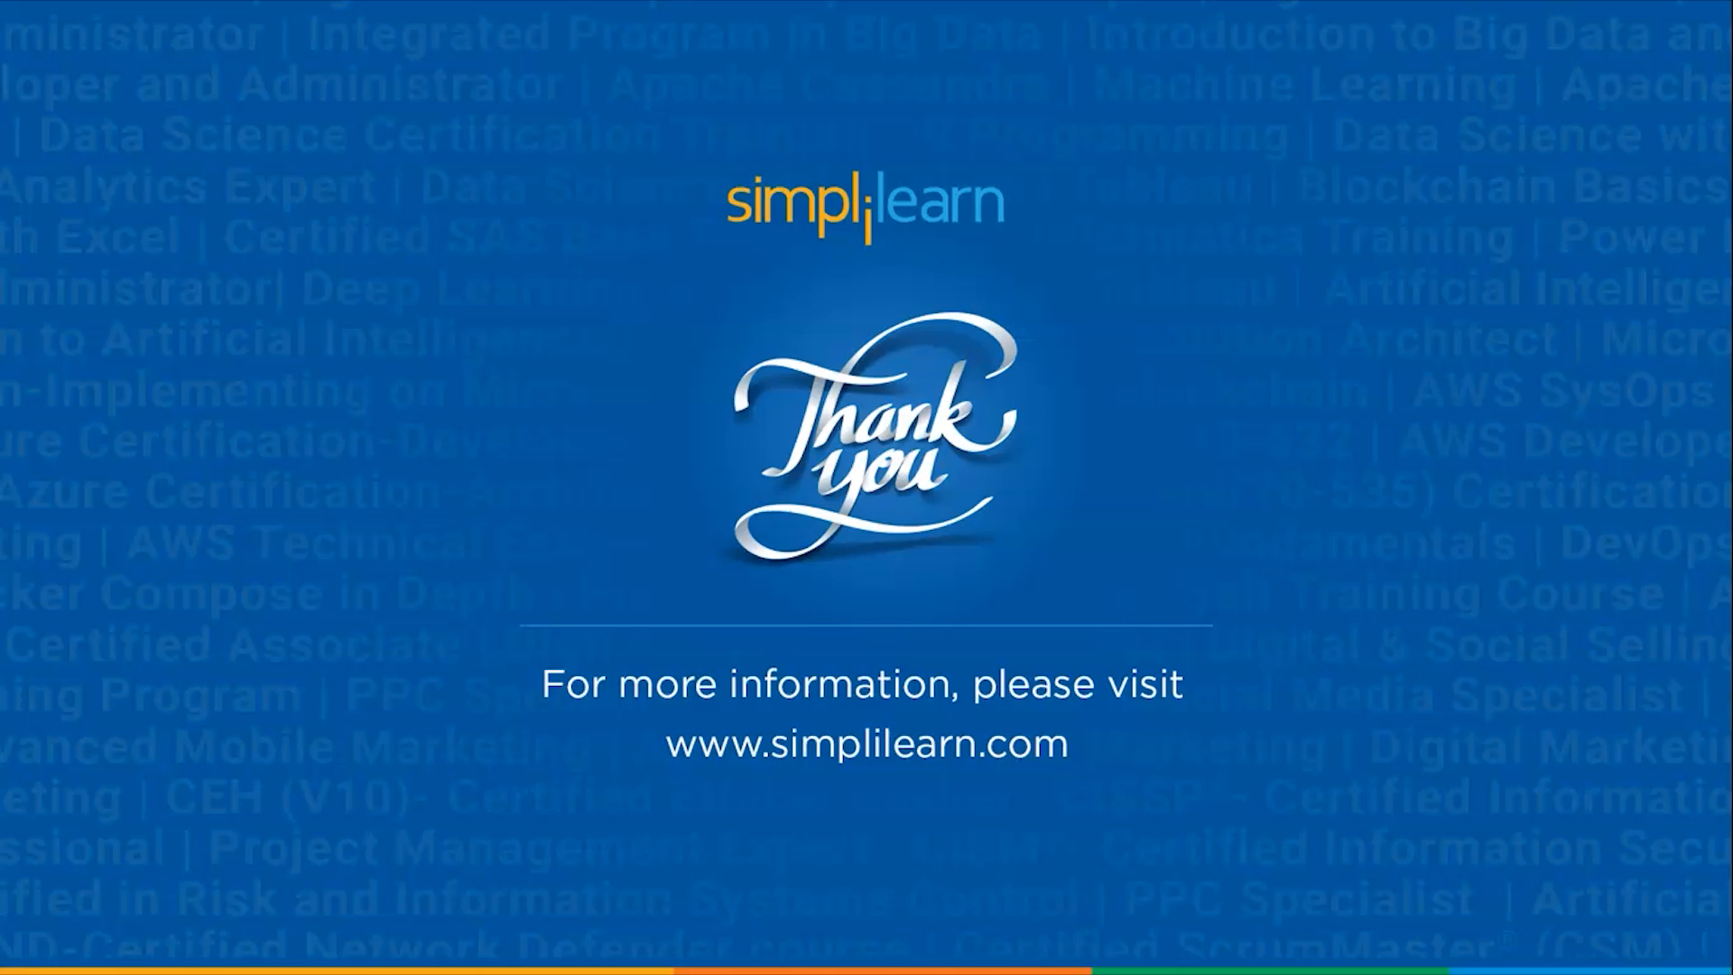